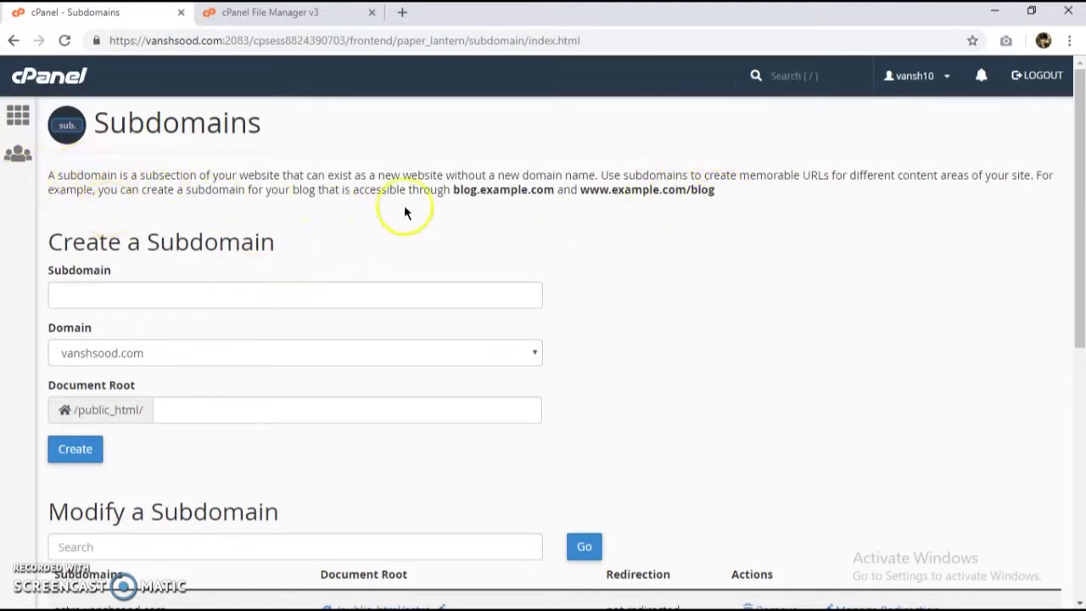
Step: Create the footballclub and wonders subdomains under vanshsood.com, each with a matching document root
click(149, 296)
click(236, 238)
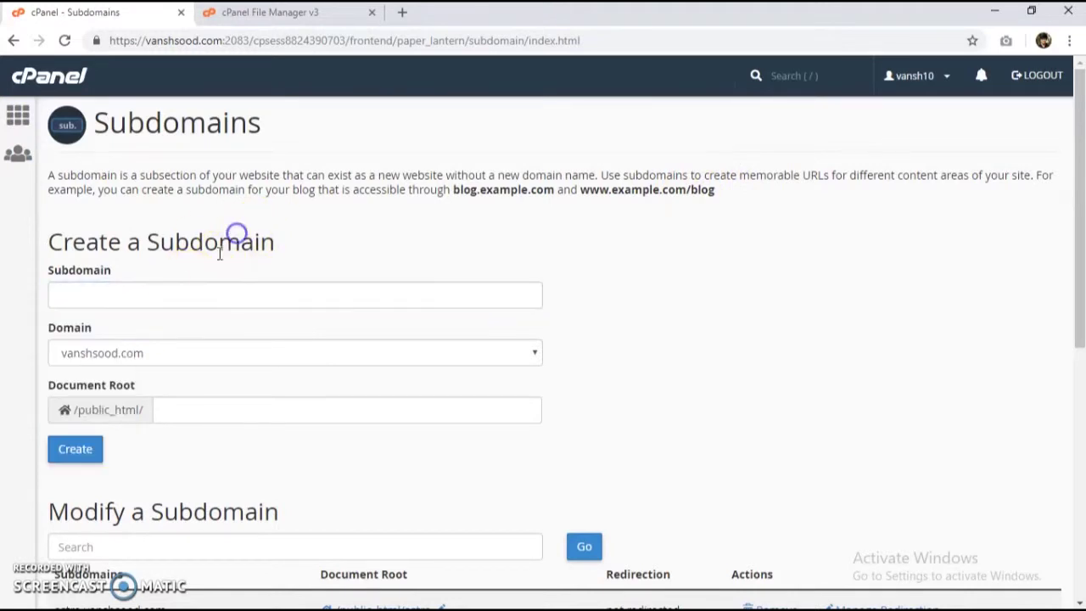
click(197, 292)
text(footballclub)
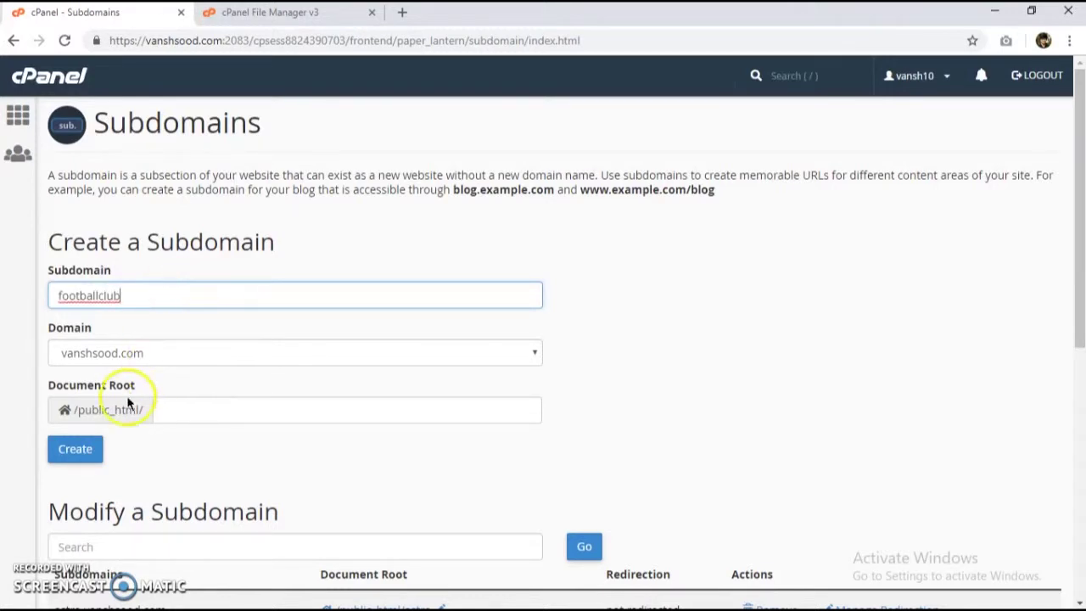
click(69, 452)
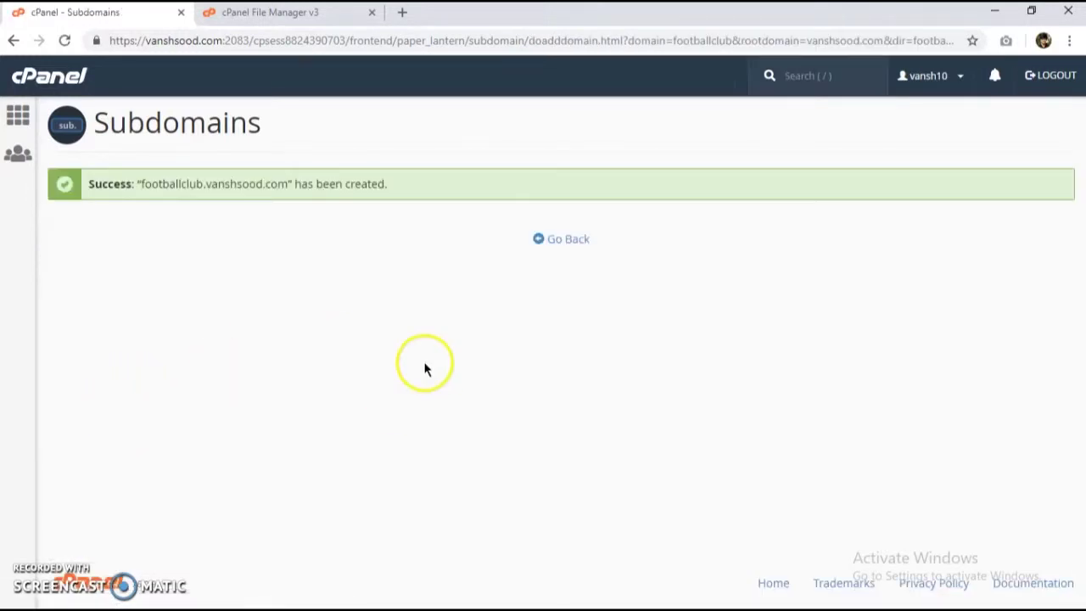
click(557, 241)
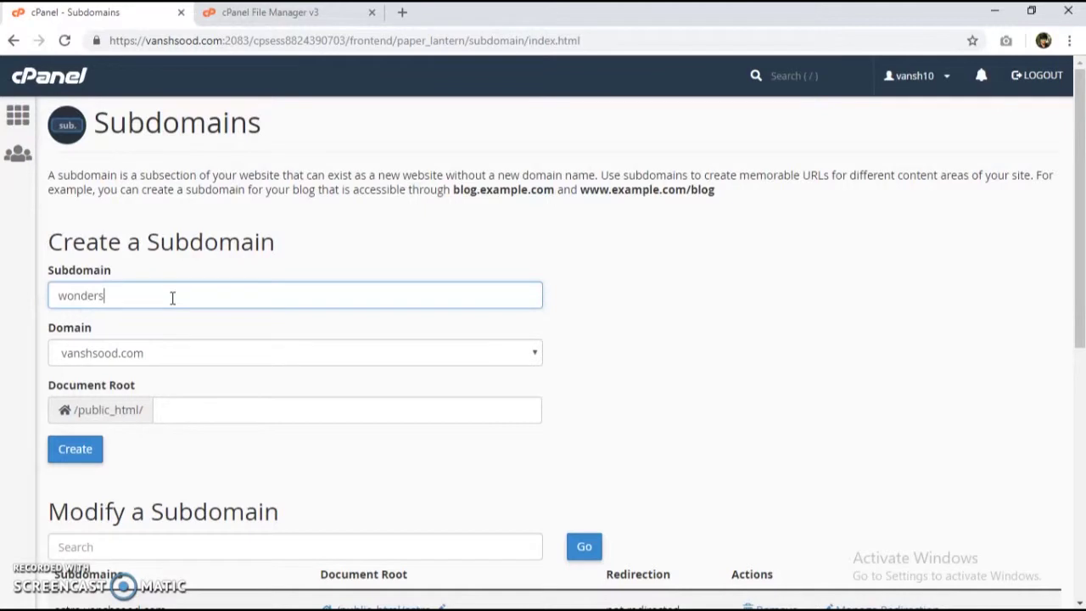
click(68, 448)
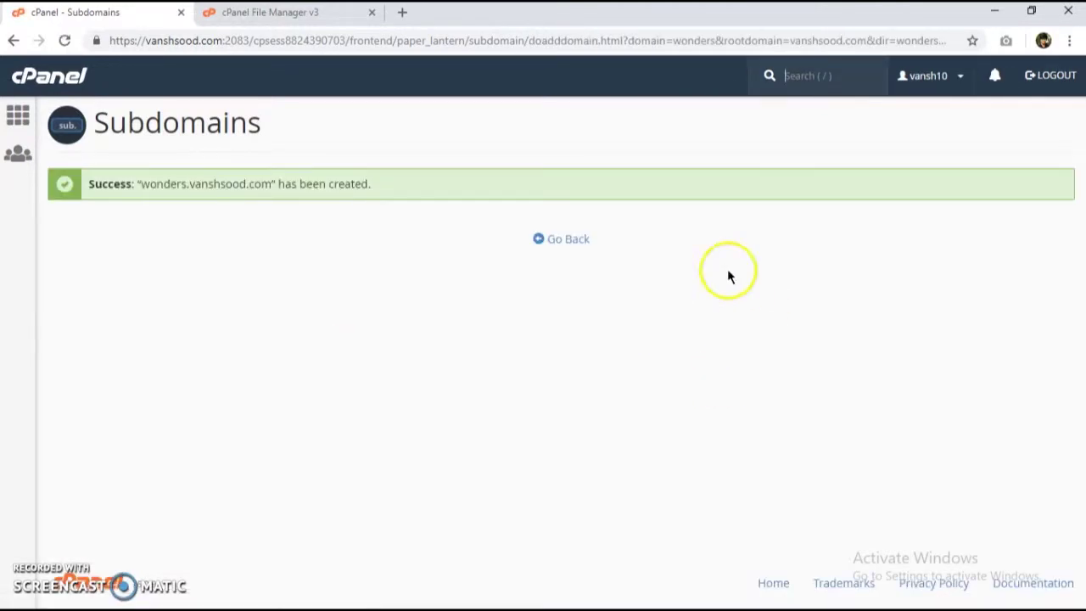
Step: Open the public_html folder in File Manager and bring up its File Upload page
click(297, 12)
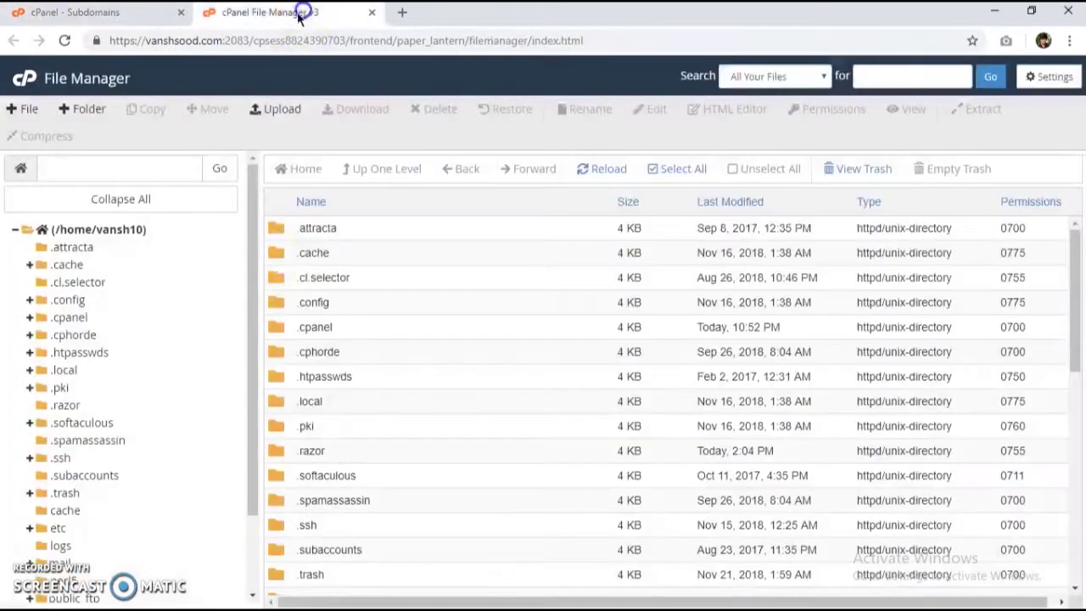
scroll(378, 347, down, 3)
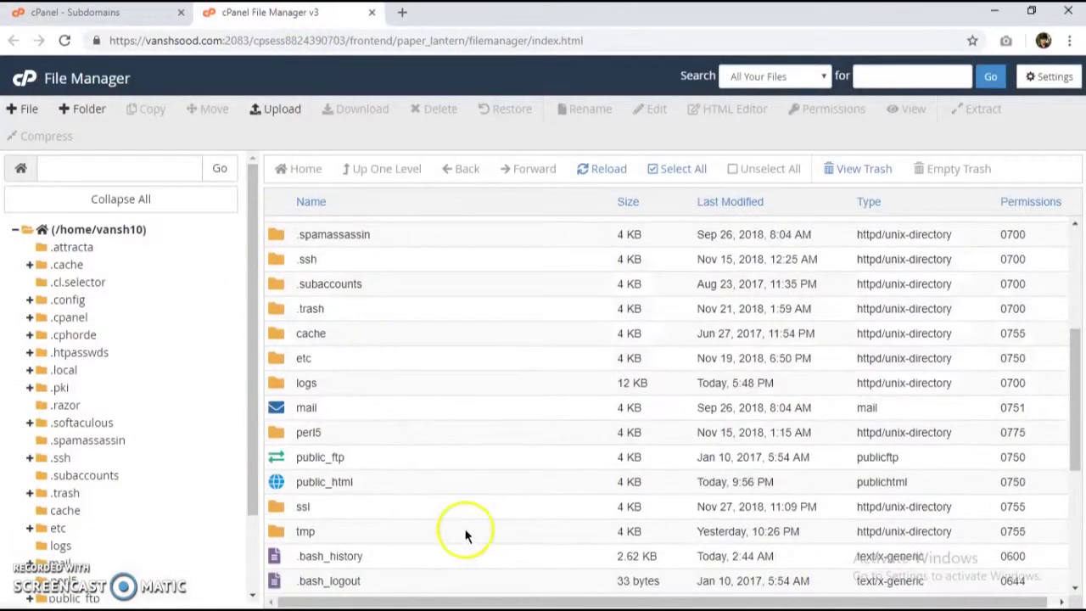
double_click(358, 481)
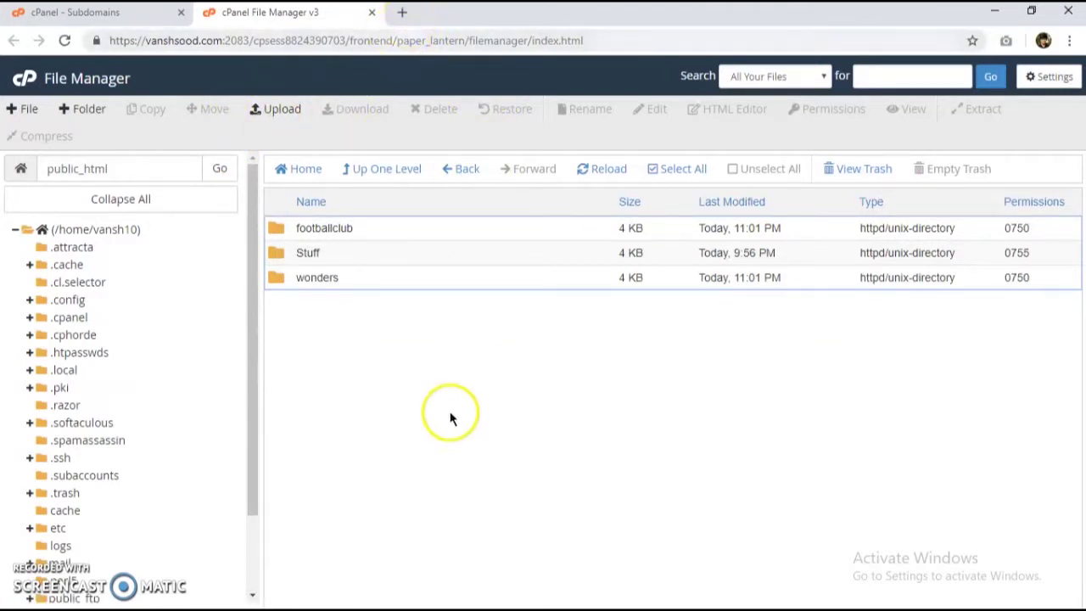
click(278, 114)
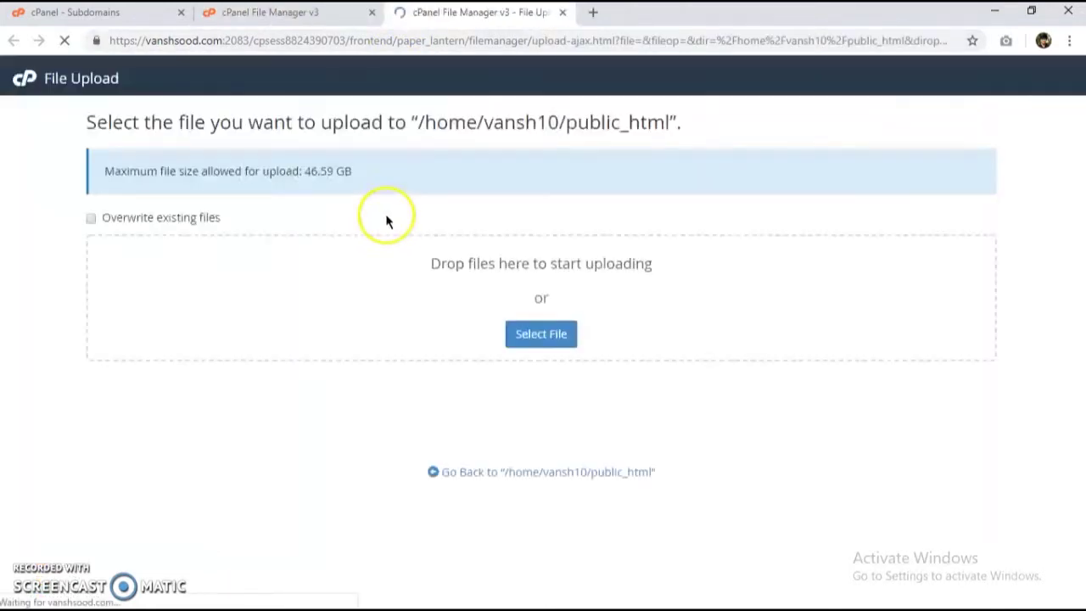
key(alt+Tab)
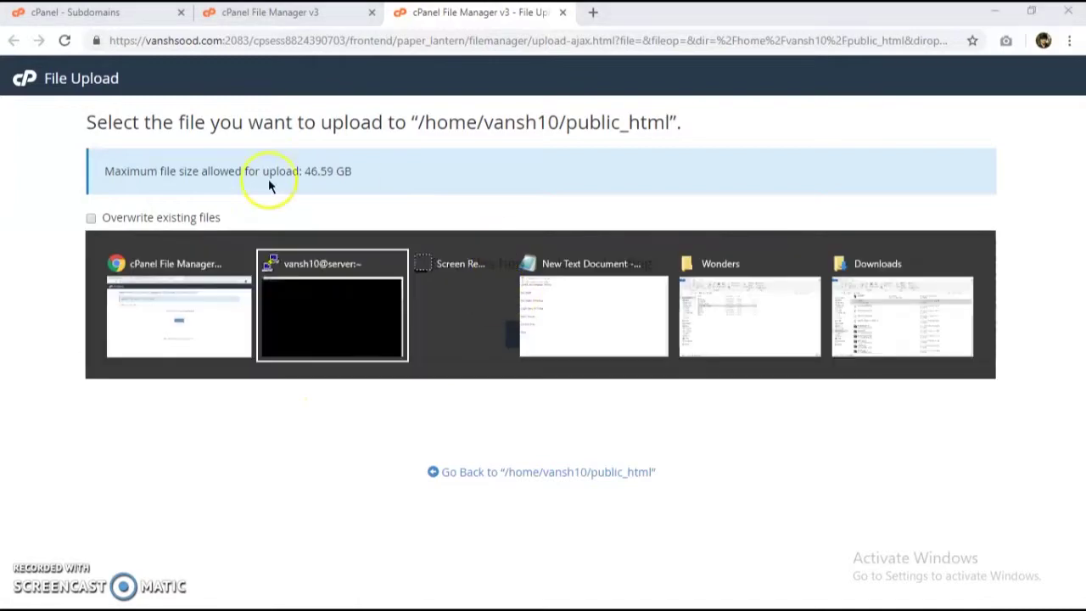
Step: Drag drupal-8.6.2.zip from Downloads onto the upload page to upload it to public_html
click(390, 339)
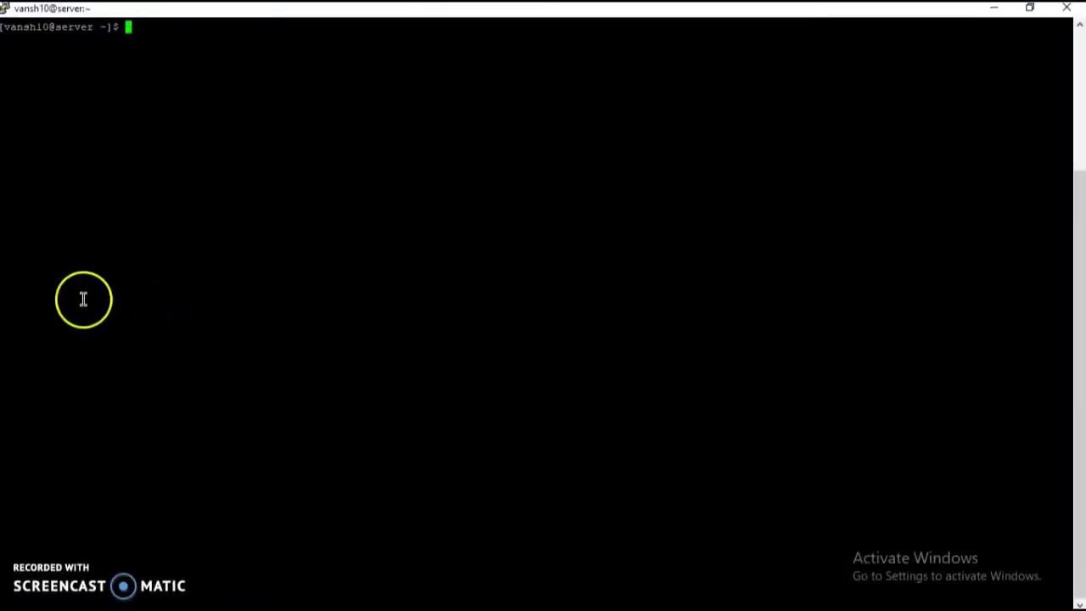
key(alt+Tab)
click(715, 315)
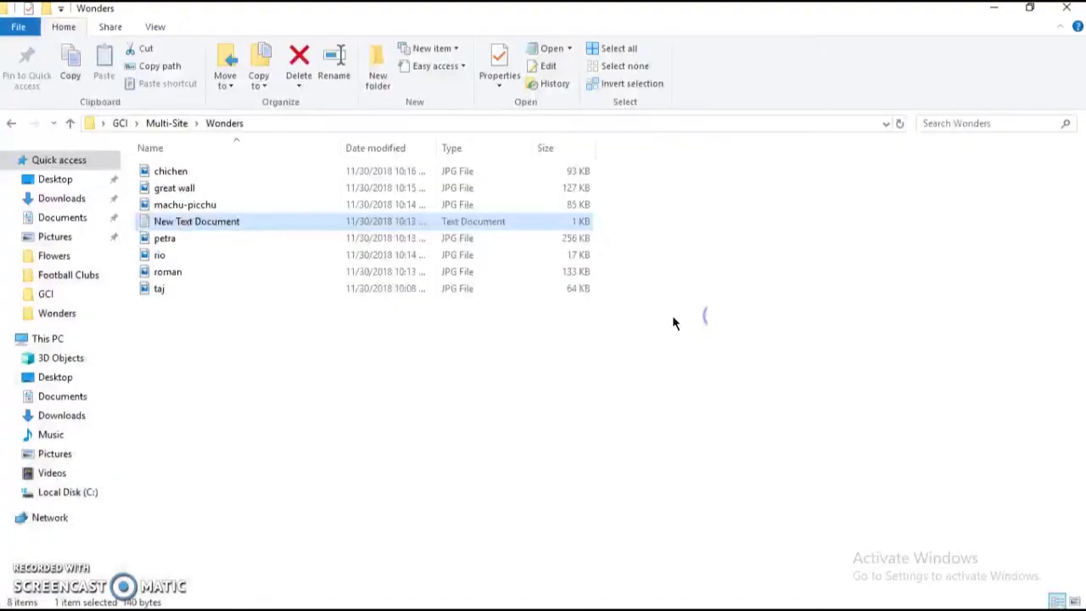
click(64, 198)
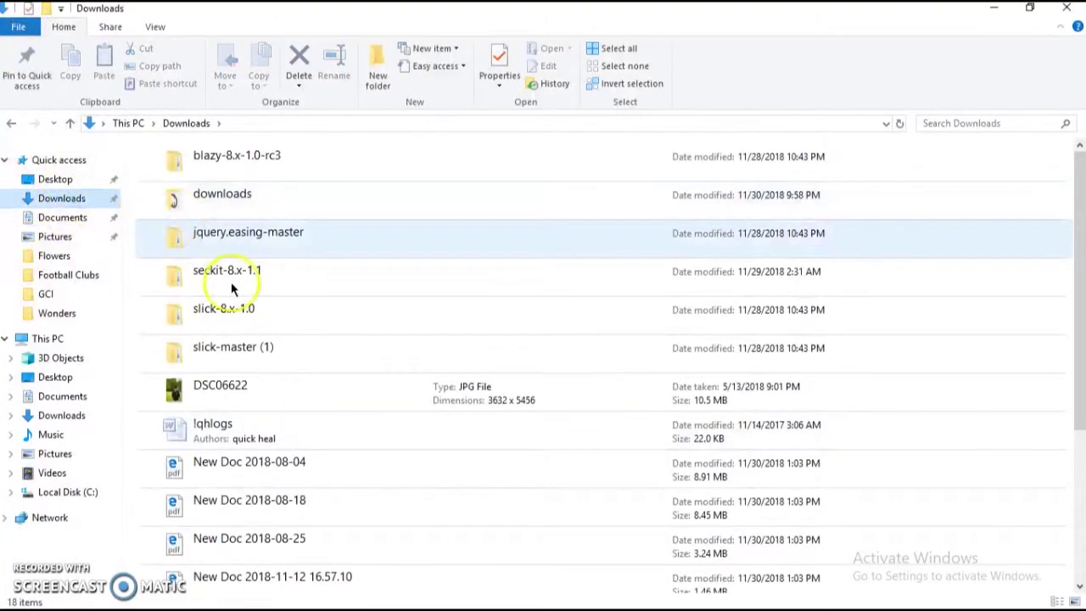
drag(246, 423, 520, 301)
key(alt+Tab)
key(alt+Tab)
key(Tab)
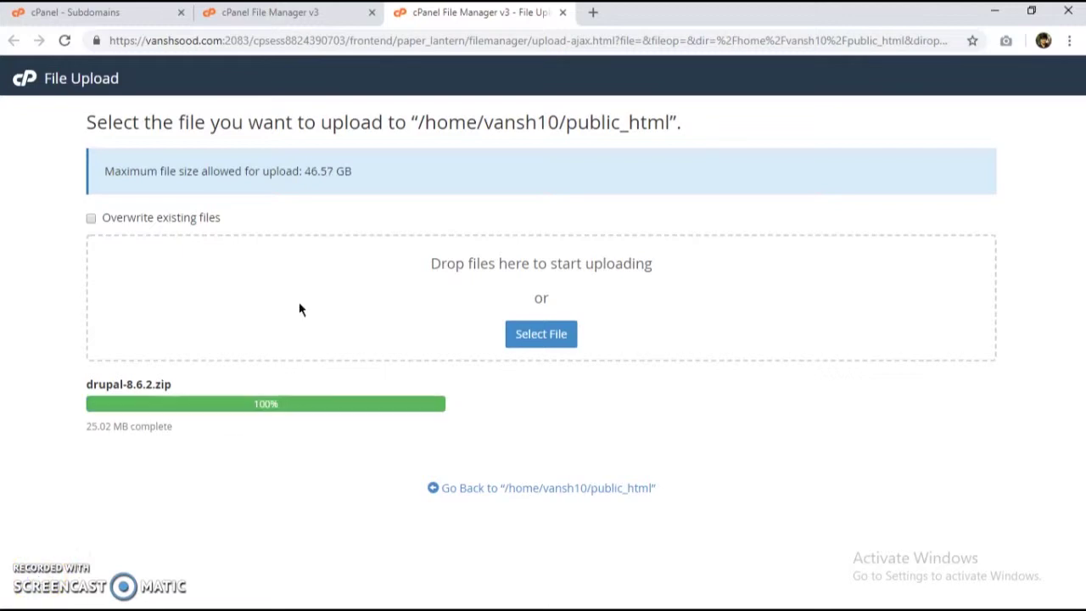
Step: Extract drupal-8.6.2.zip into public_html and close the extraction results
click(521, 490)
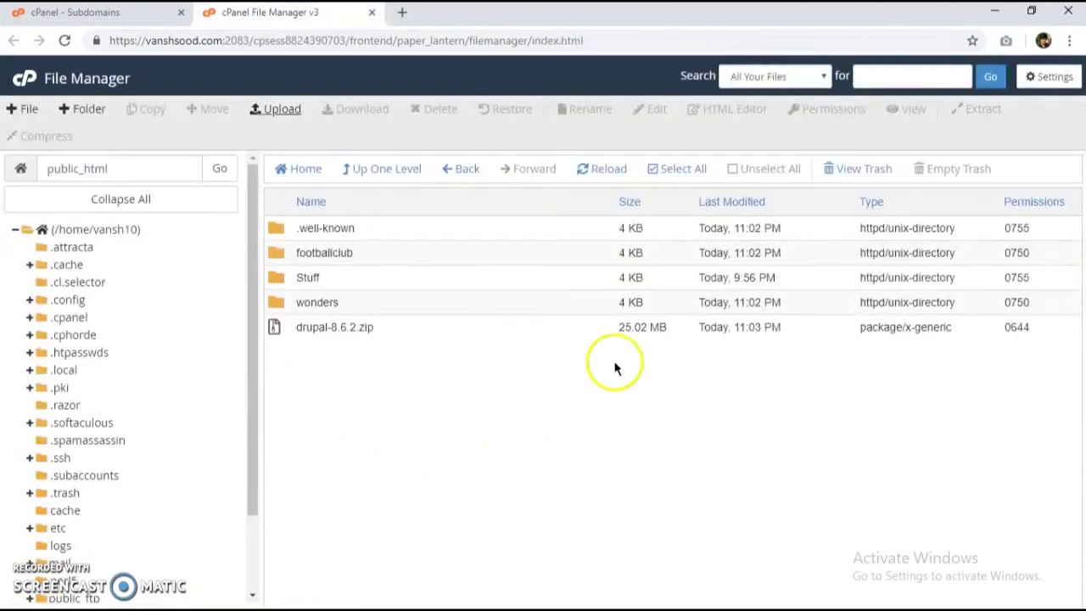
click(382, 329)
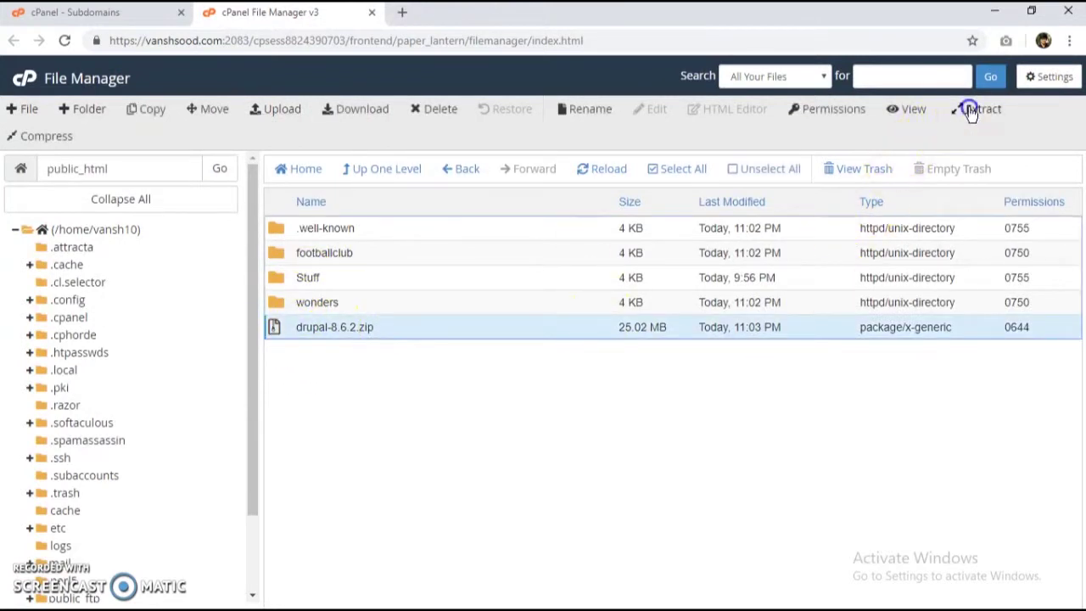
click(971, 108)
click(655, 416)
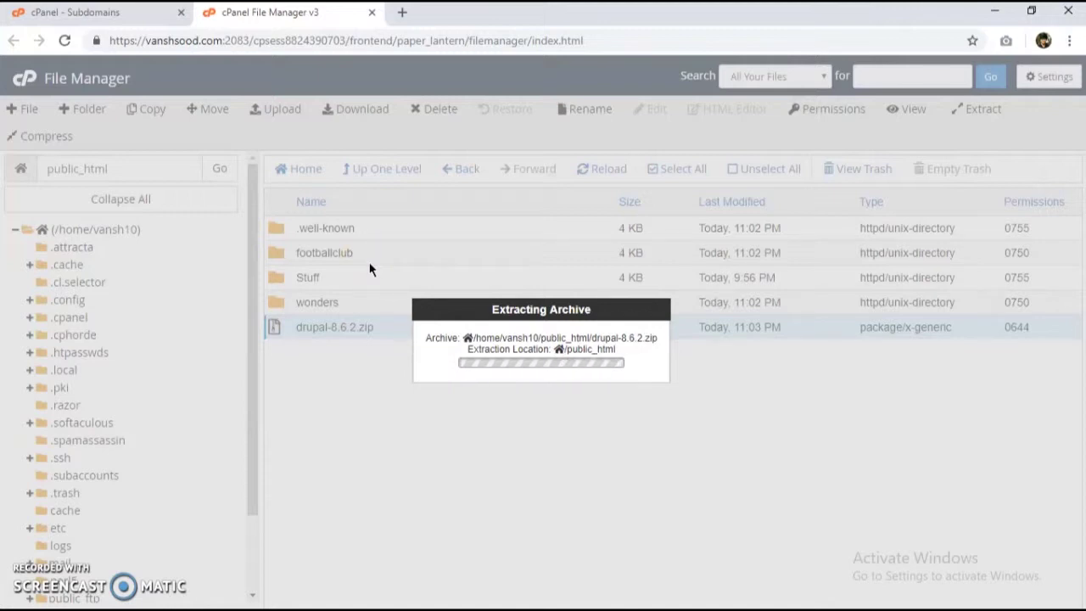
click(425, 317)
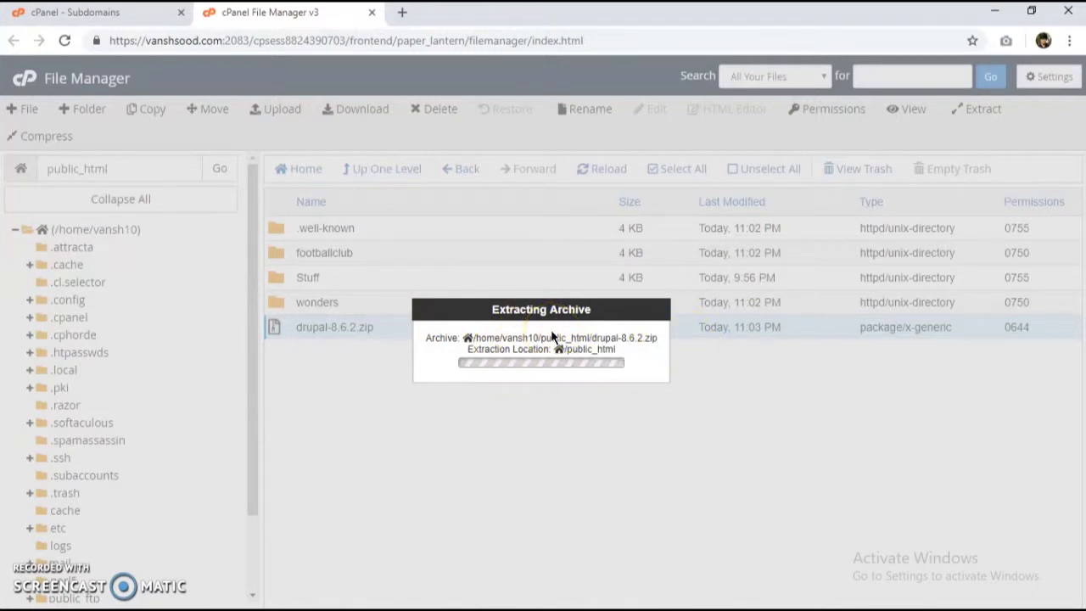
click(527, 441)
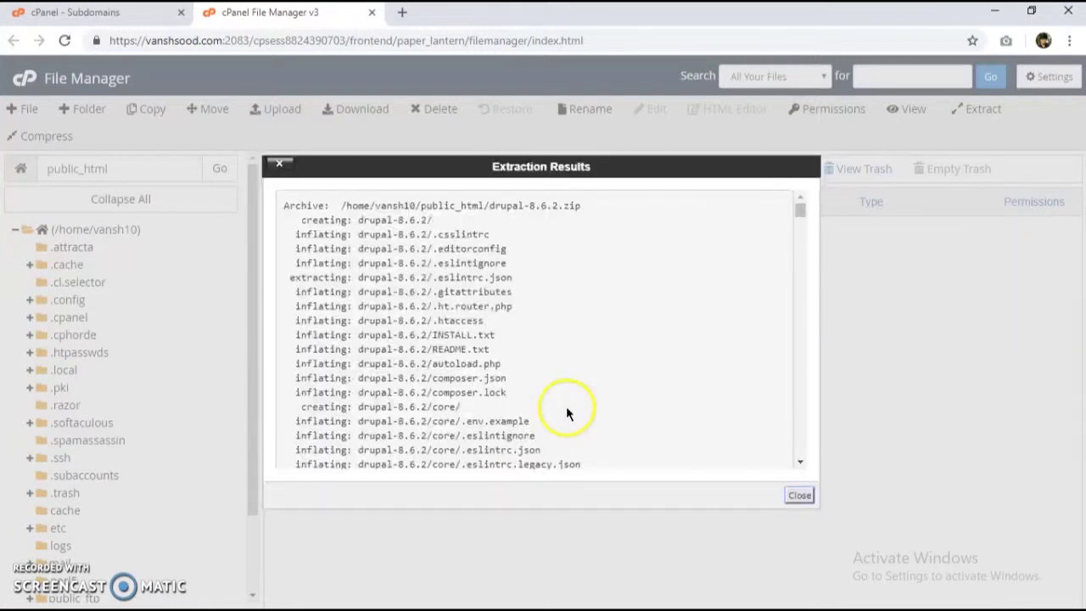
scroll(534, 360, down, 15)
scroll(464, 310, down, 5)
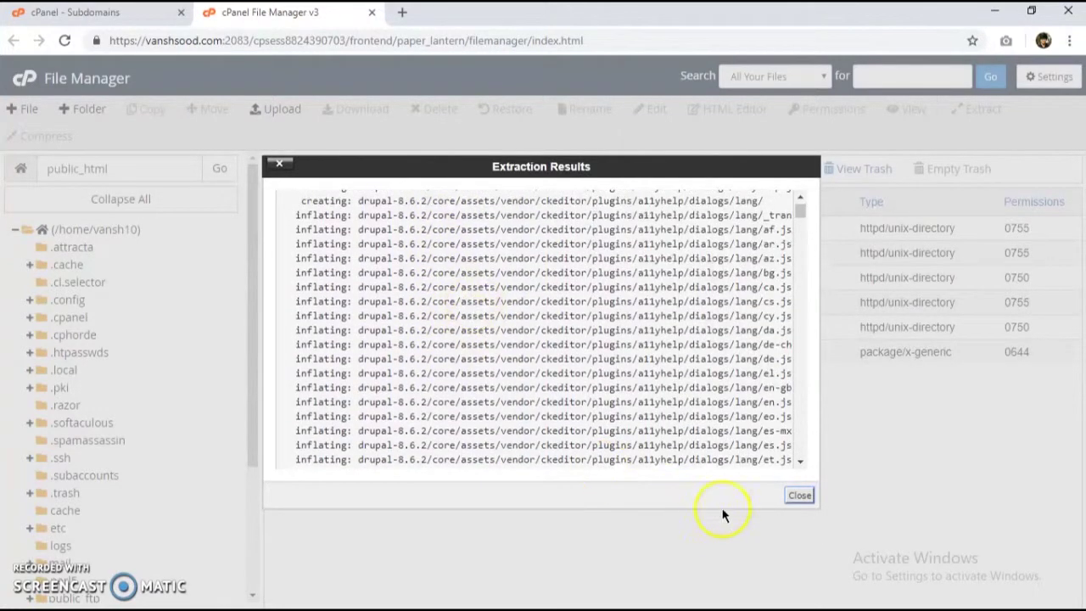
click(798, 496)
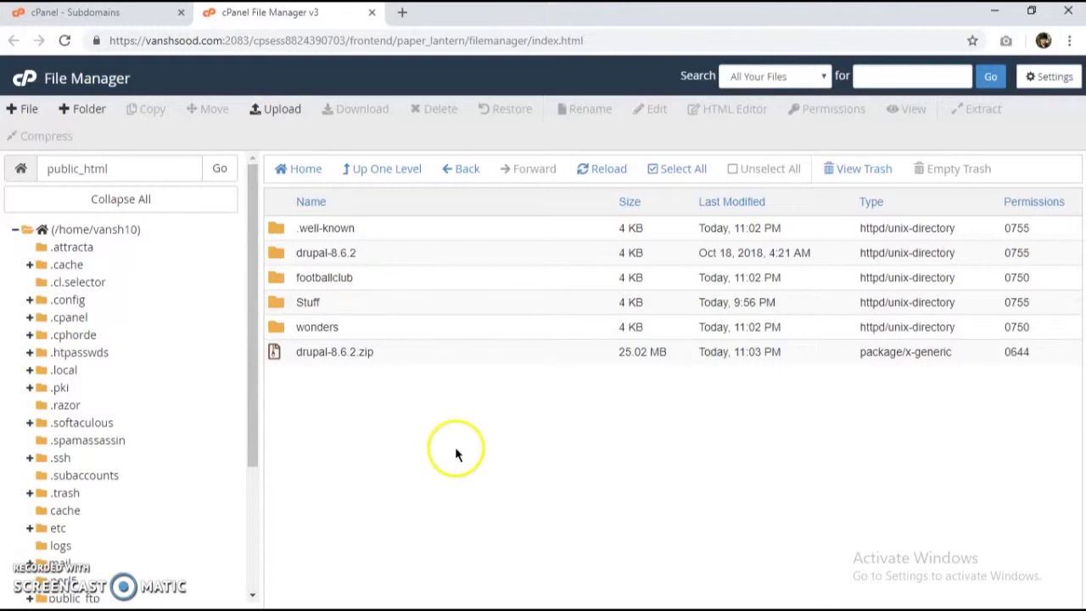
Step: Rename the extracted drupal-8.6.2 folder in public_html to drupal
double_click(361, 253)
scroll(399, 322, down, 3)
scroll(407, 348, down, 2)
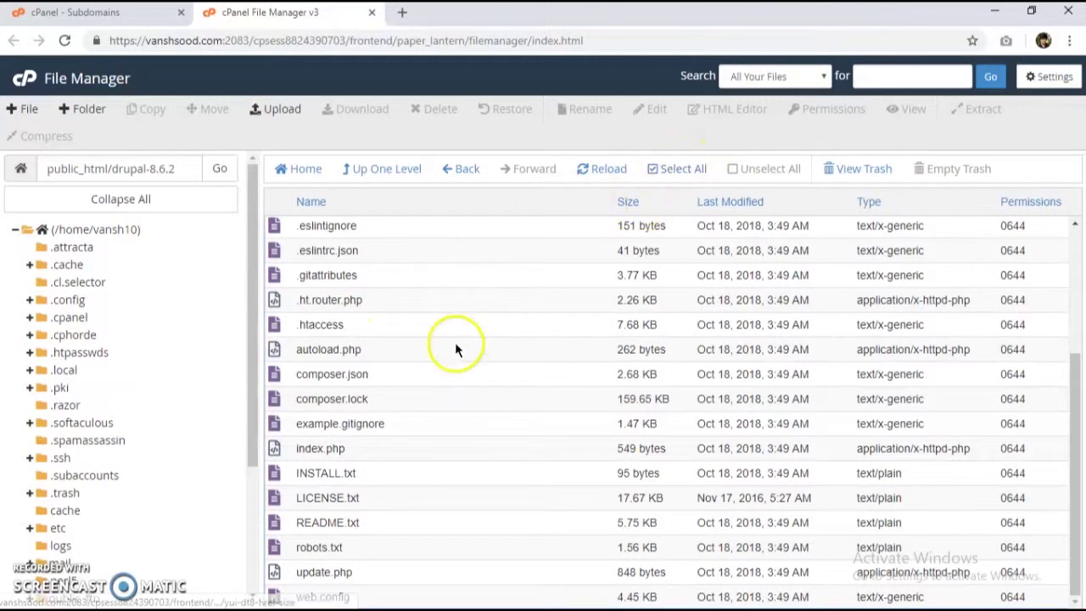
click(369, 167)
click(328, 252)
click(341, 253)
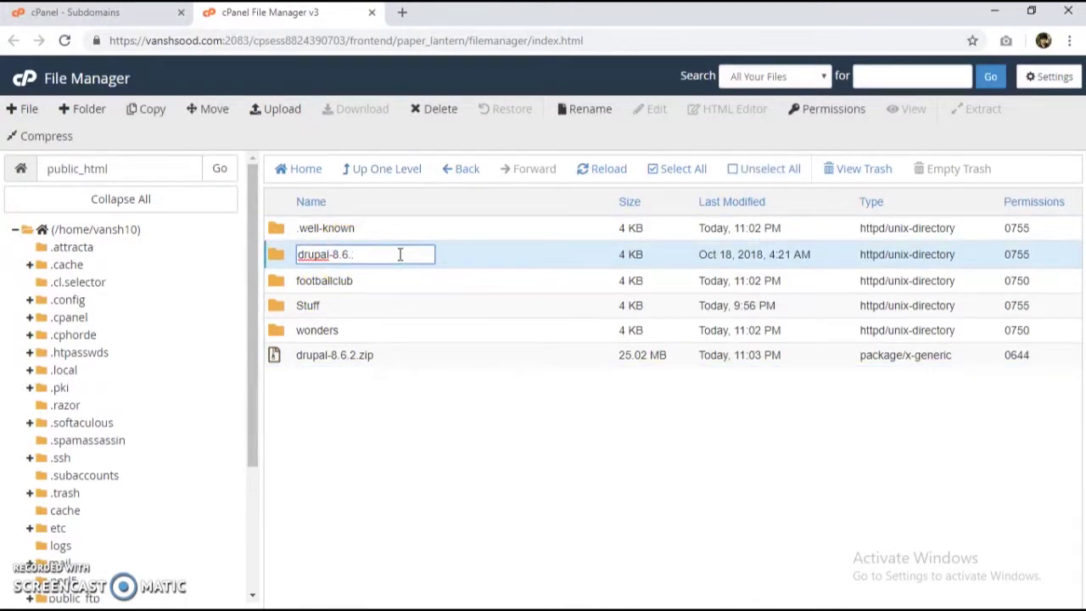
key(Return)
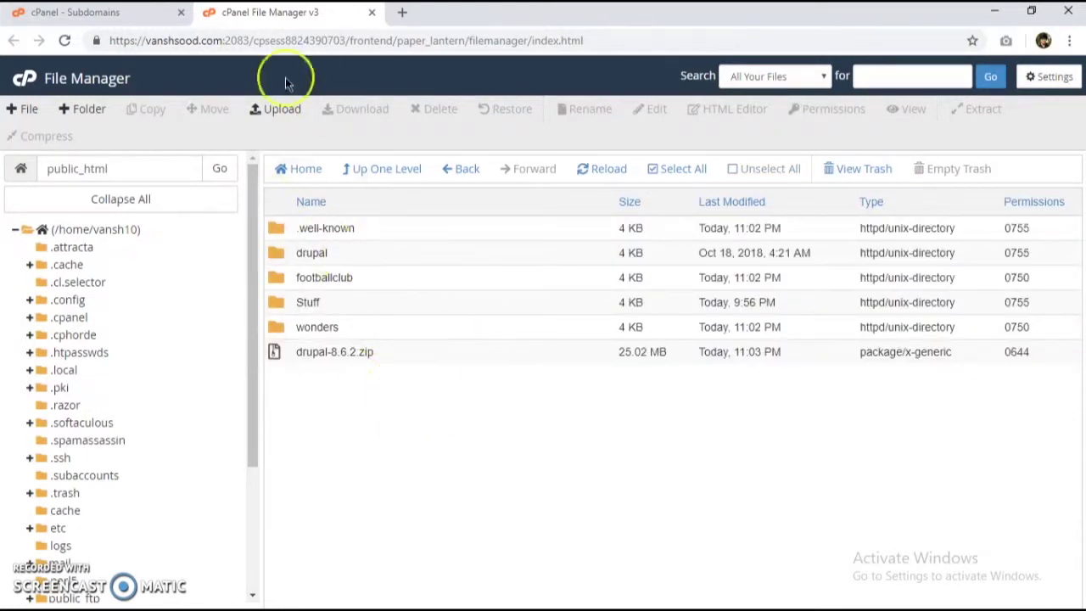
Step: Go into drupal/sites and start a new folder named footballclubs
double_click(371, 250)
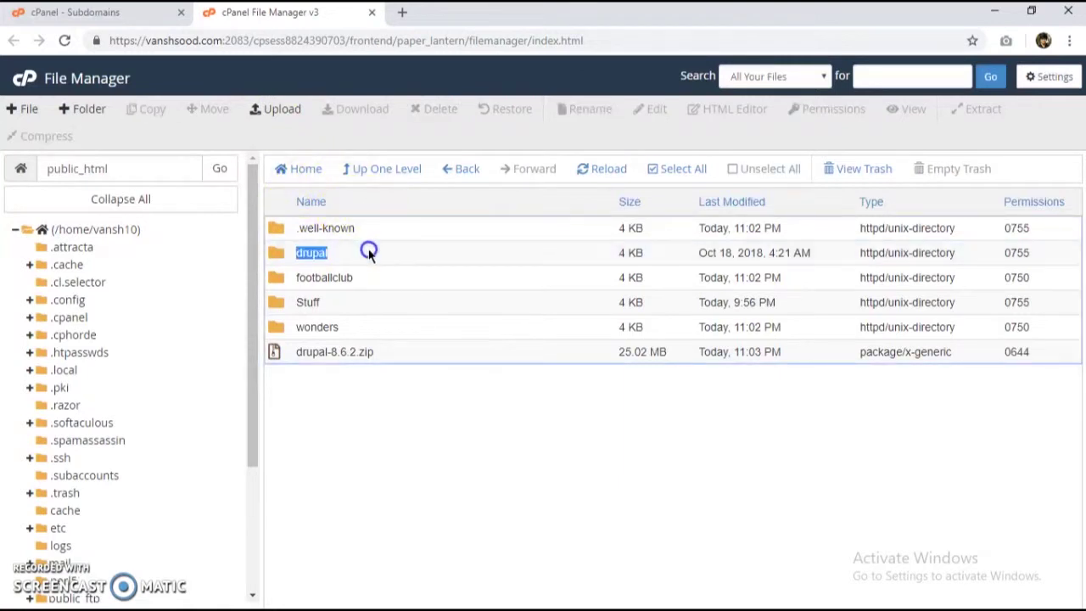
scroll(399, 303, down, 3)
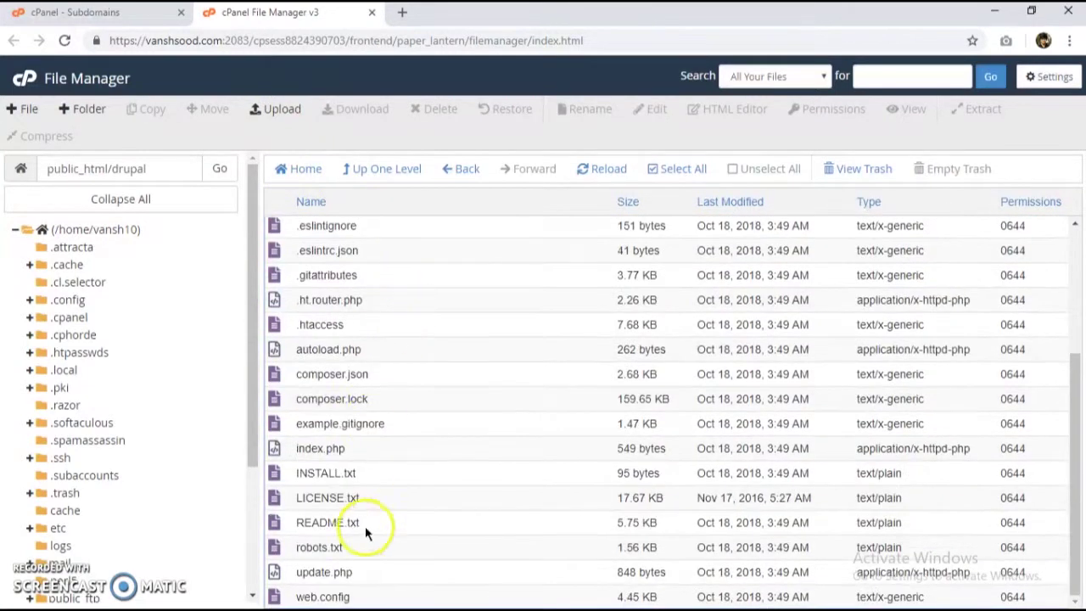
scroll(370, 455, up, 3)
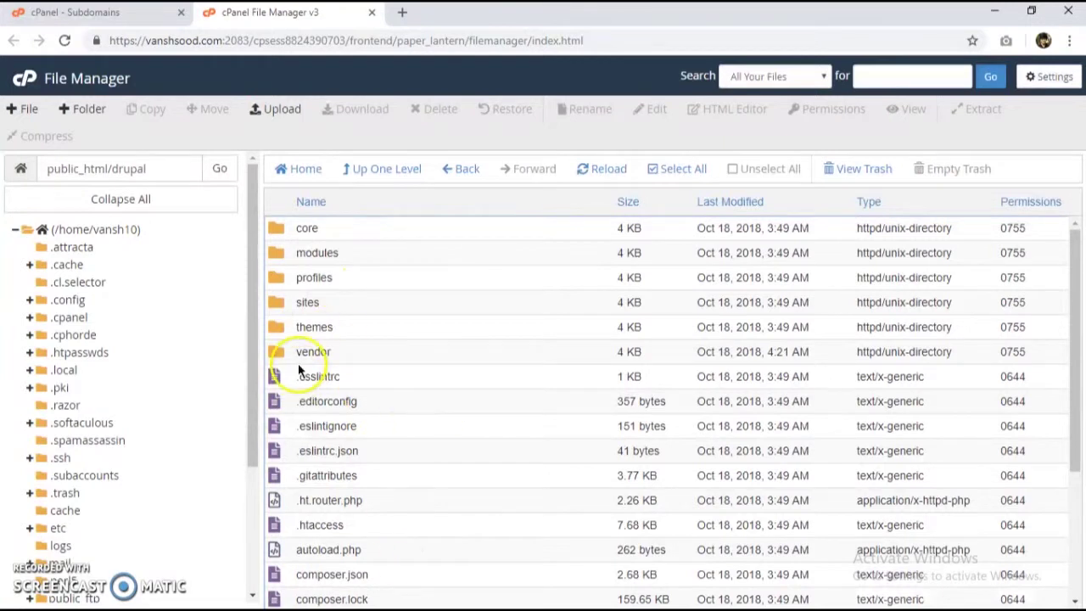
click(357, 307)
double_click(357, 307)
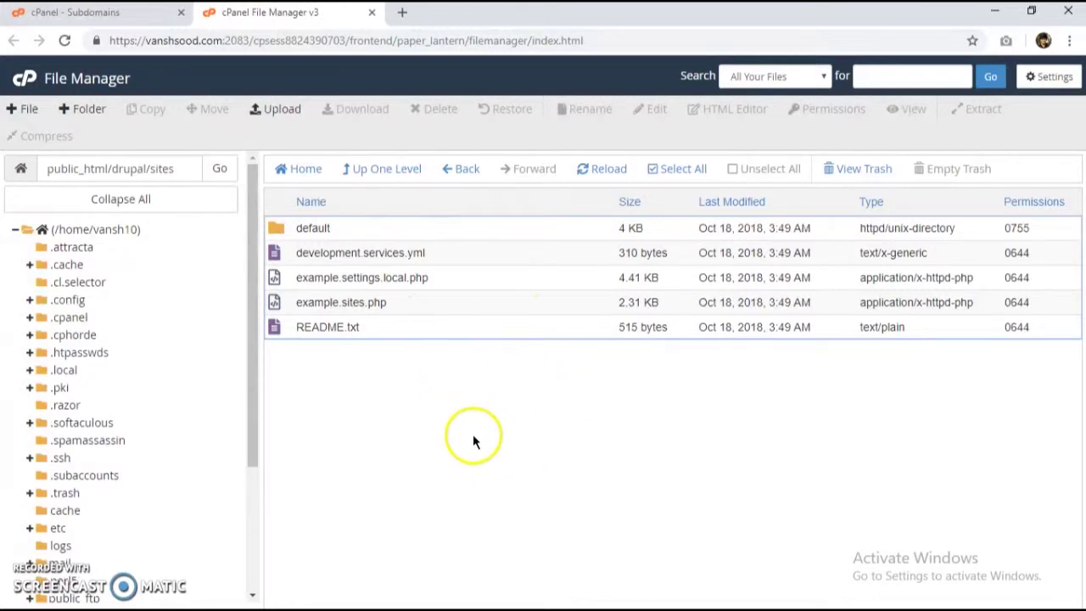
click(85, 110)
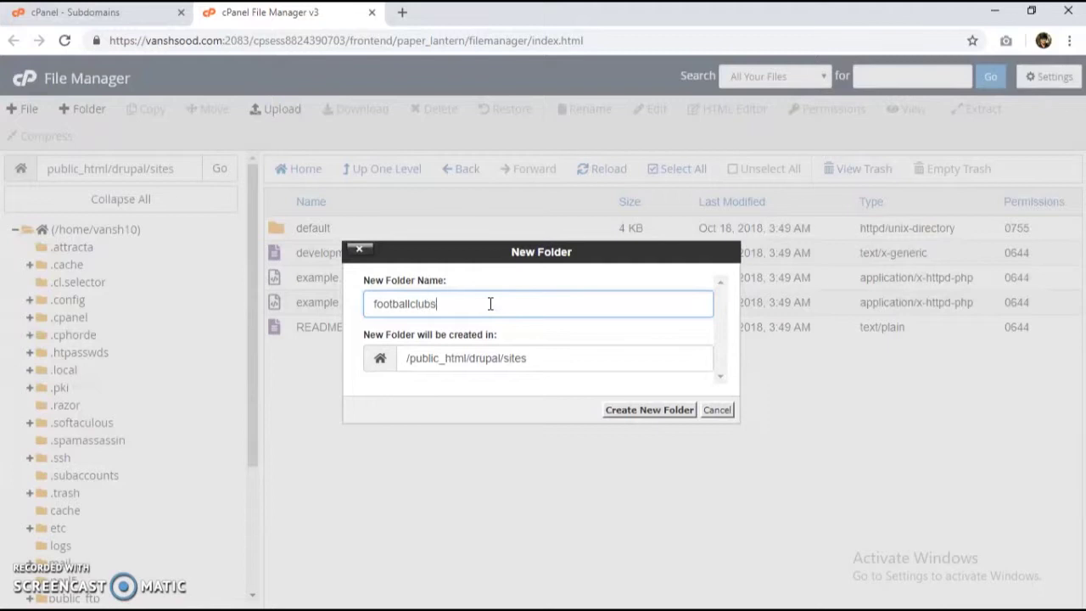
Step: Filter the existing subdomains for 'football' to confirm the footballclub.vanshsood.com name
click(43, 13)
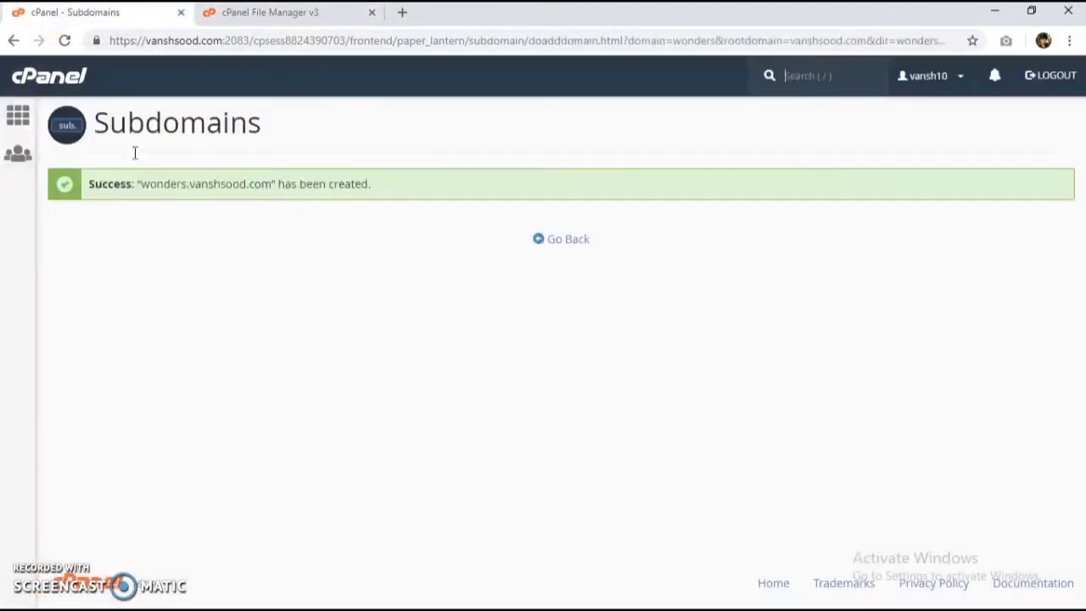
click(564, 241)
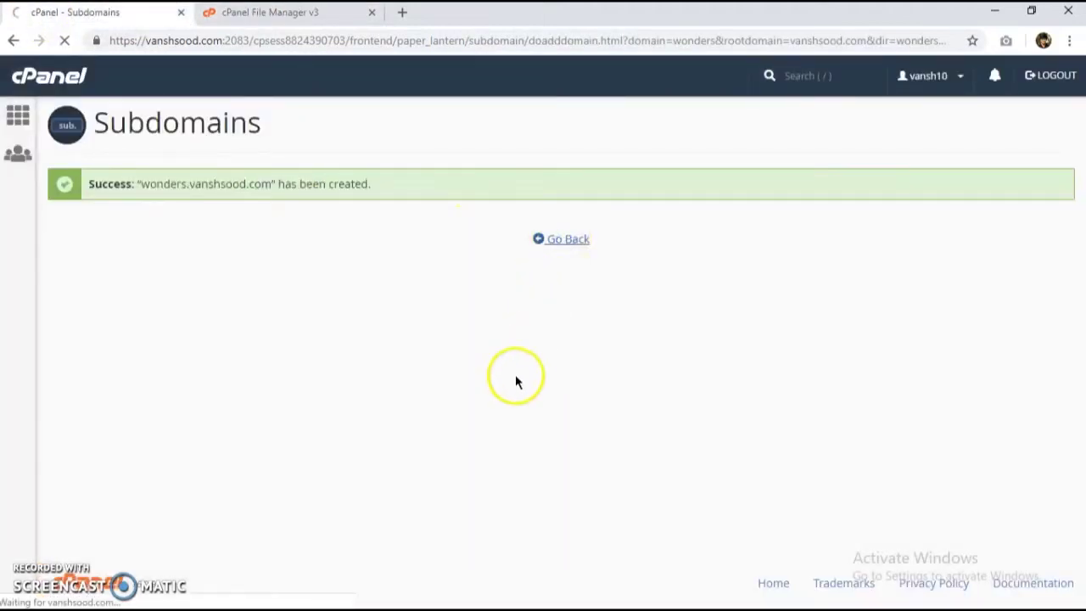
scroll(509, 398, down, 6)
scroll(136, 449, up, 5)
scroll(148, 475, down, 5)
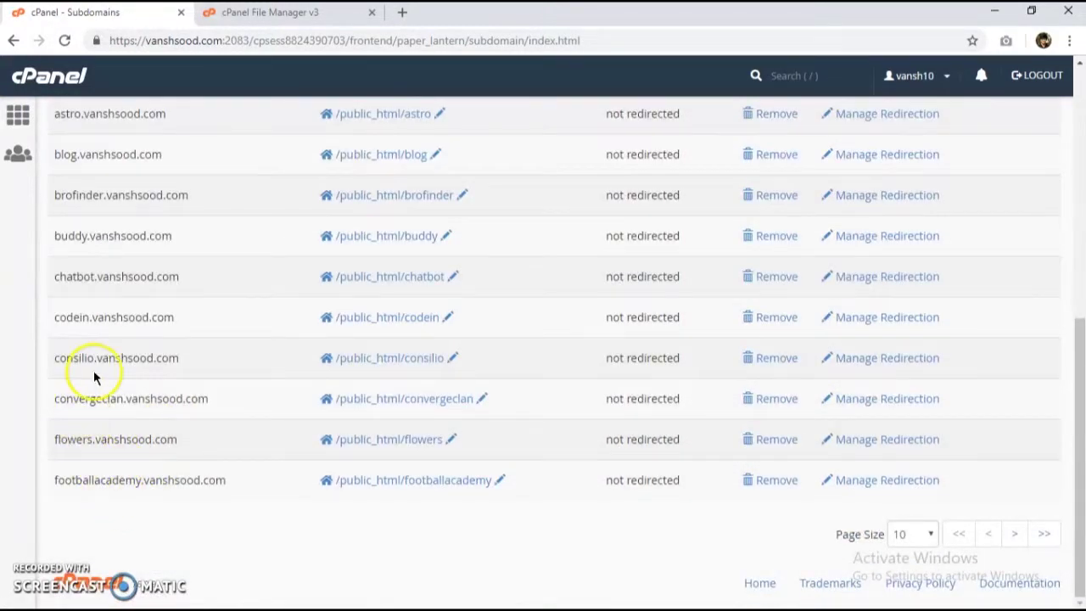
scroll(93, 369, up, 3)
click(194, 448)
text(football)
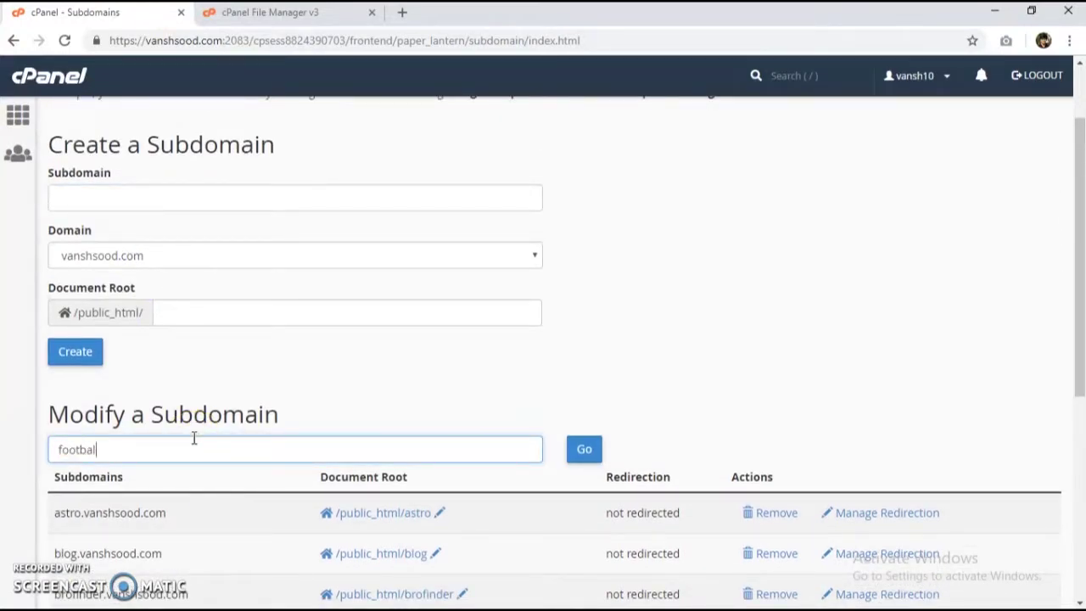
click(585, 449)
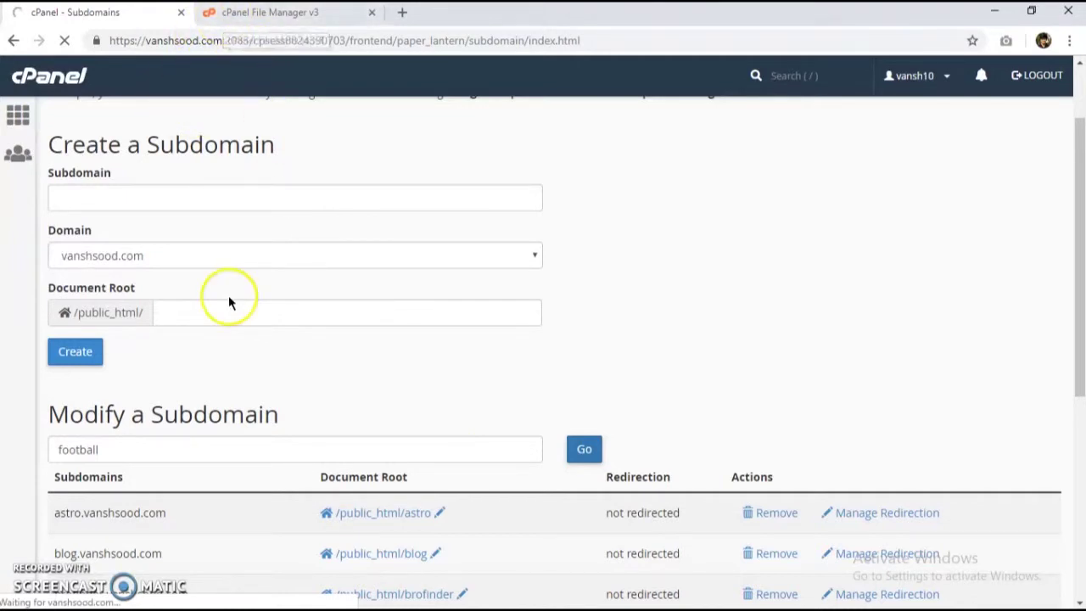
scroll(195, 352, down, 2)
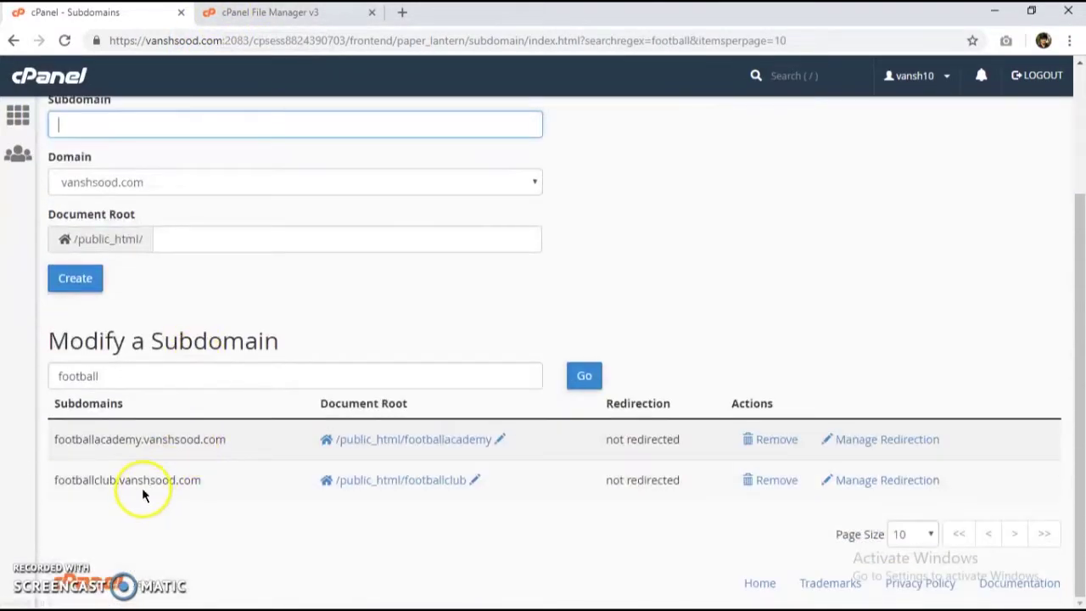
scroll(206, 307, up, 2)
click(331, 18)
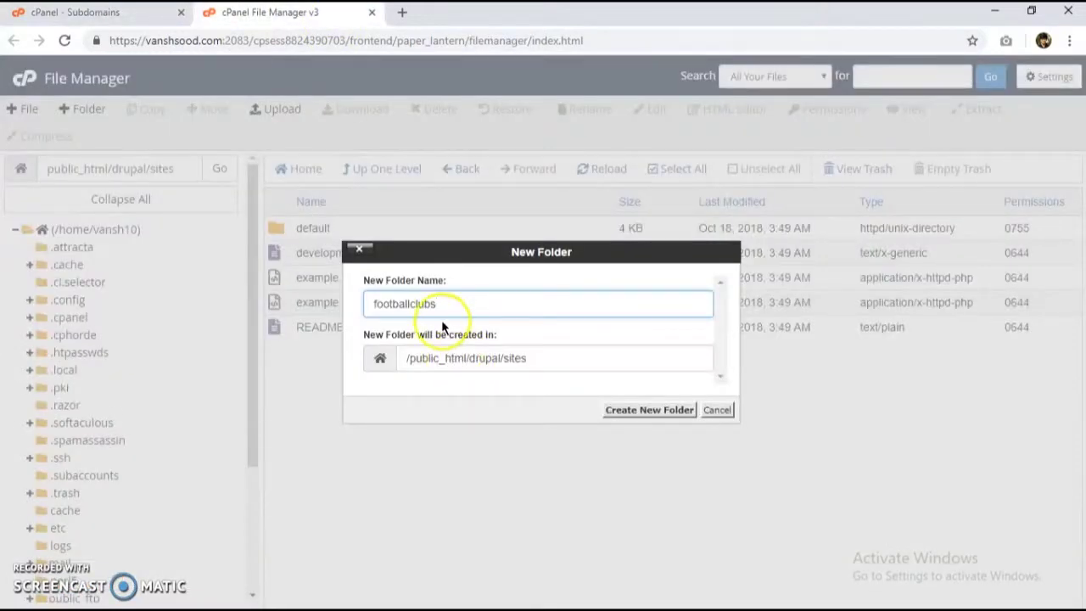
Step: Create the footballclub and wonders folders inside drupal/sites
click(649, 410)
click(74, 109)
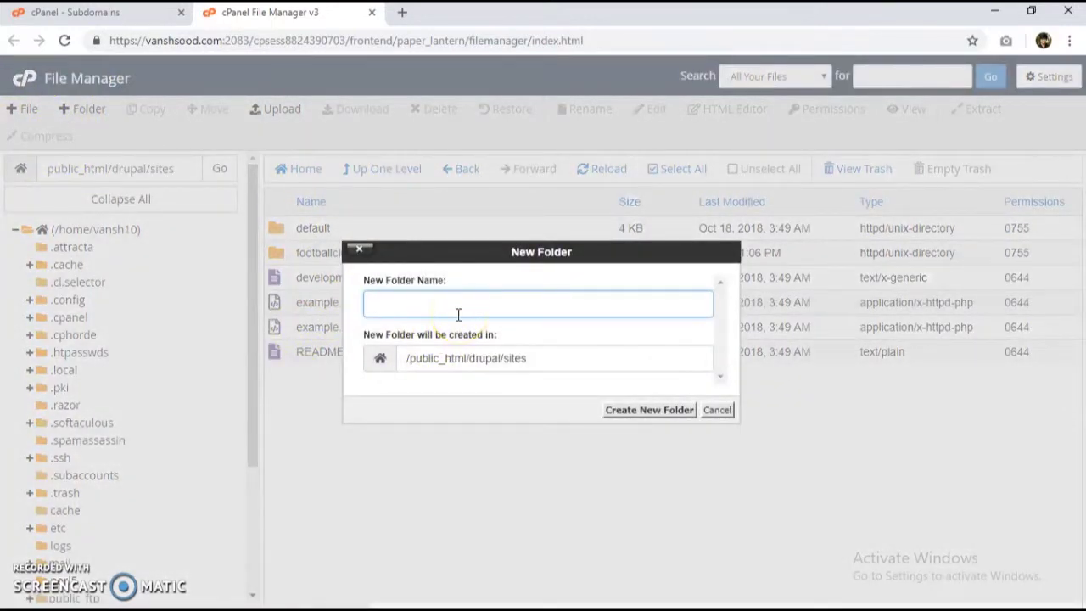
text(wonders)
key(Return)
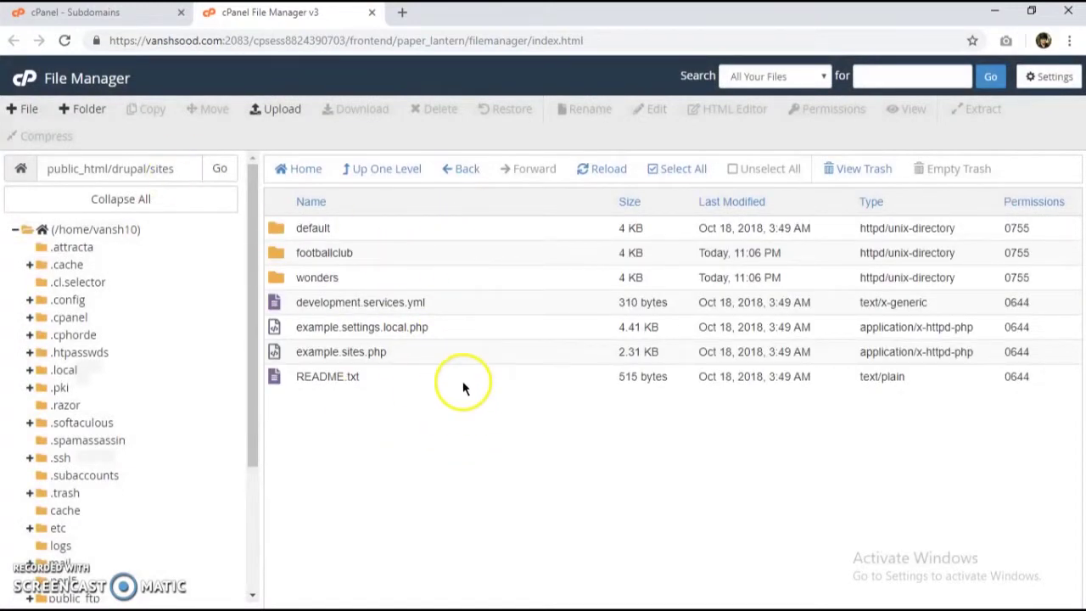
Step: Copy default.services.yml and default.settings.php from sites/default into sites/wonders
double_click(365, 229)
click(415, 252)
click(424, 229)
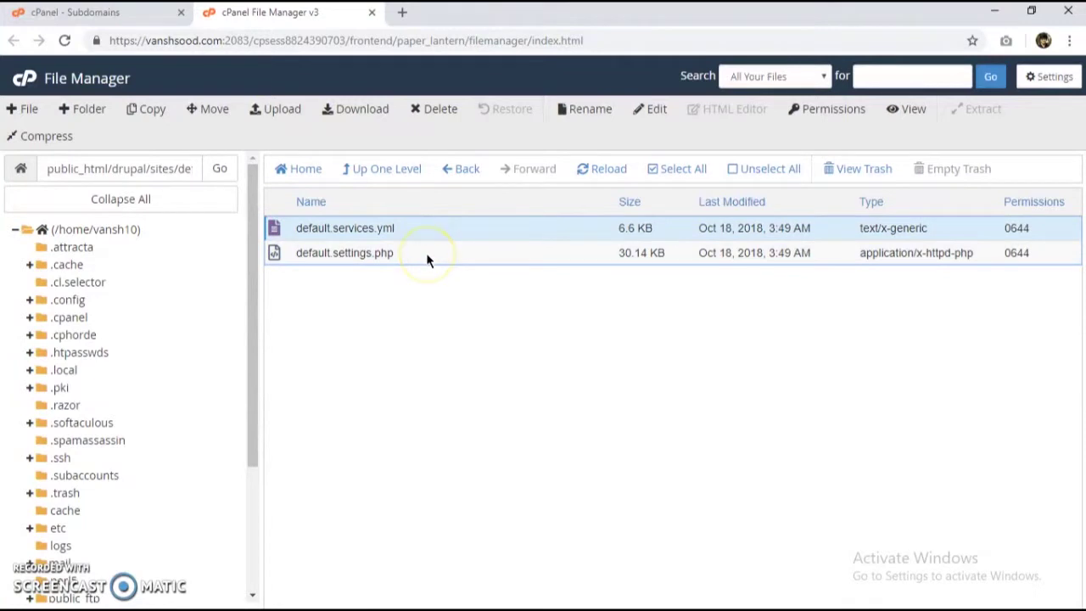
ctrl+click(426, 253)
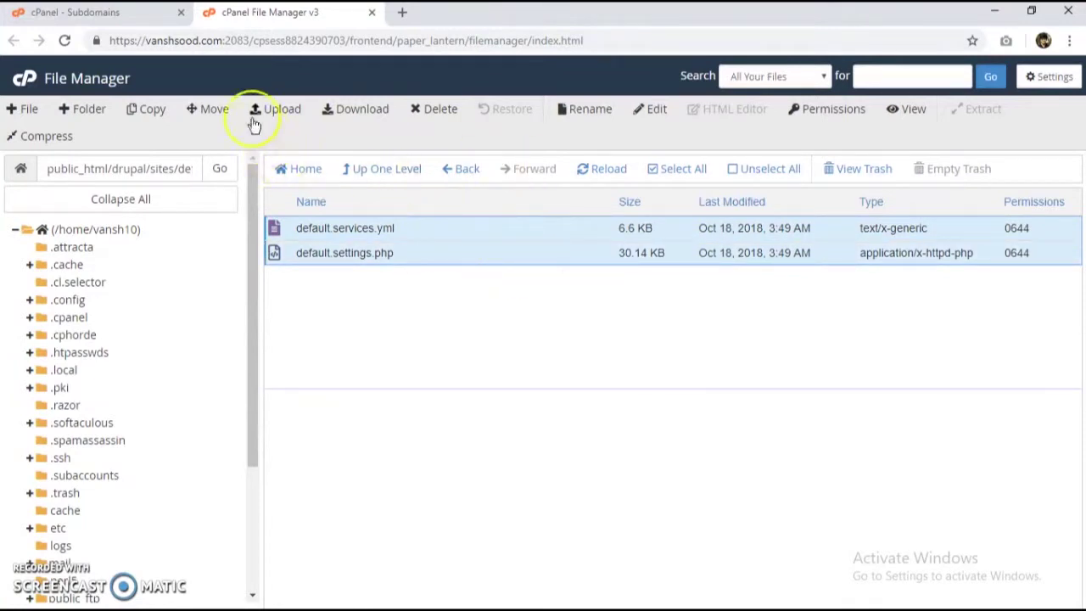
click(127, 109)
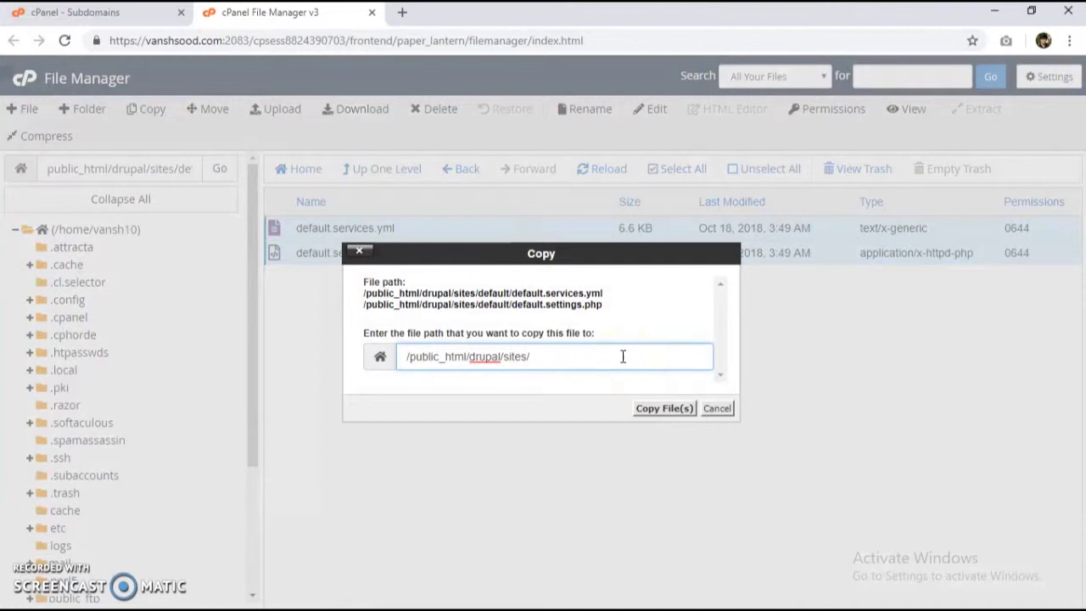
text(wonders)
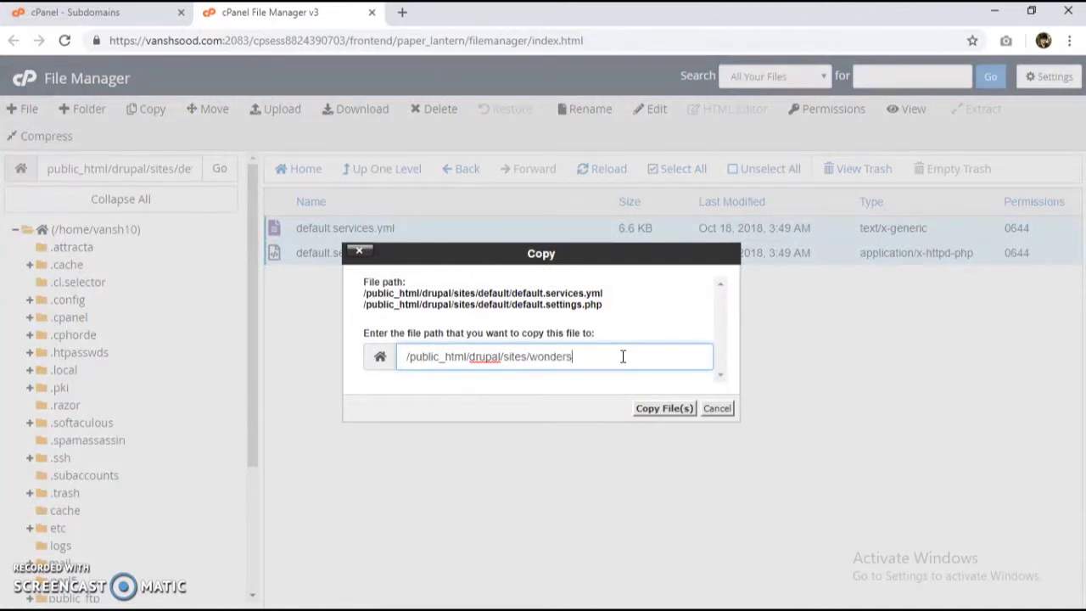
key(Return)
click(587, 326)
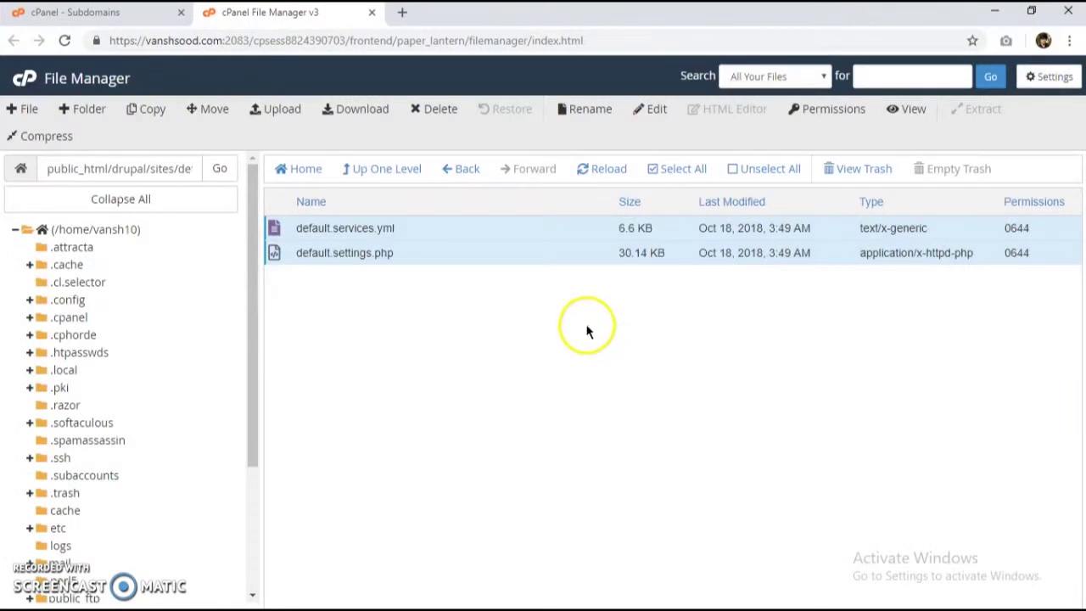
Step: Copy the same two files into sites/footballclub
click(149, 111)
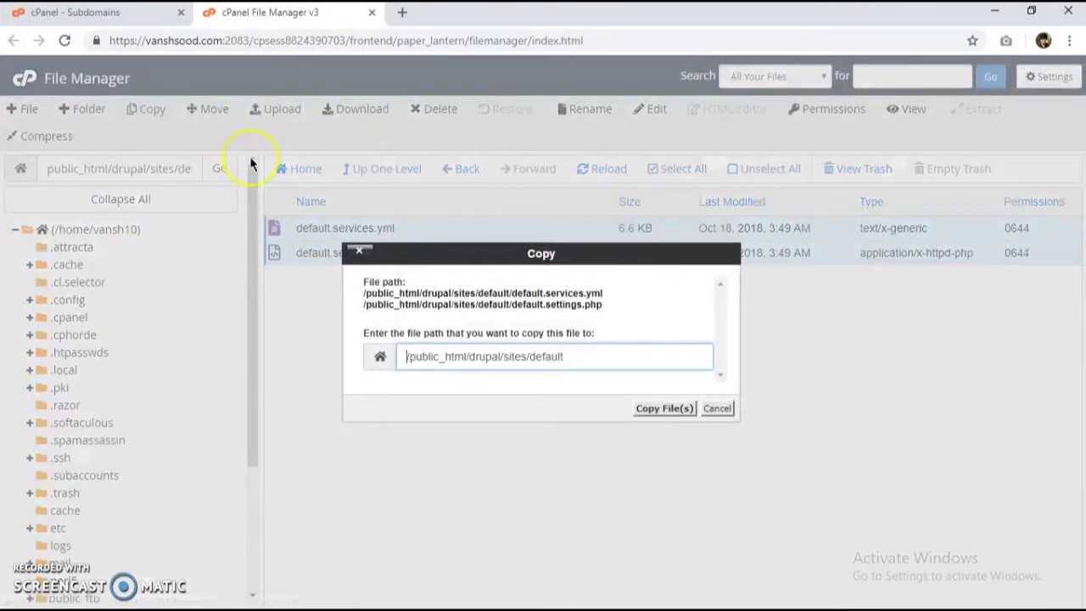
click(576, 355)
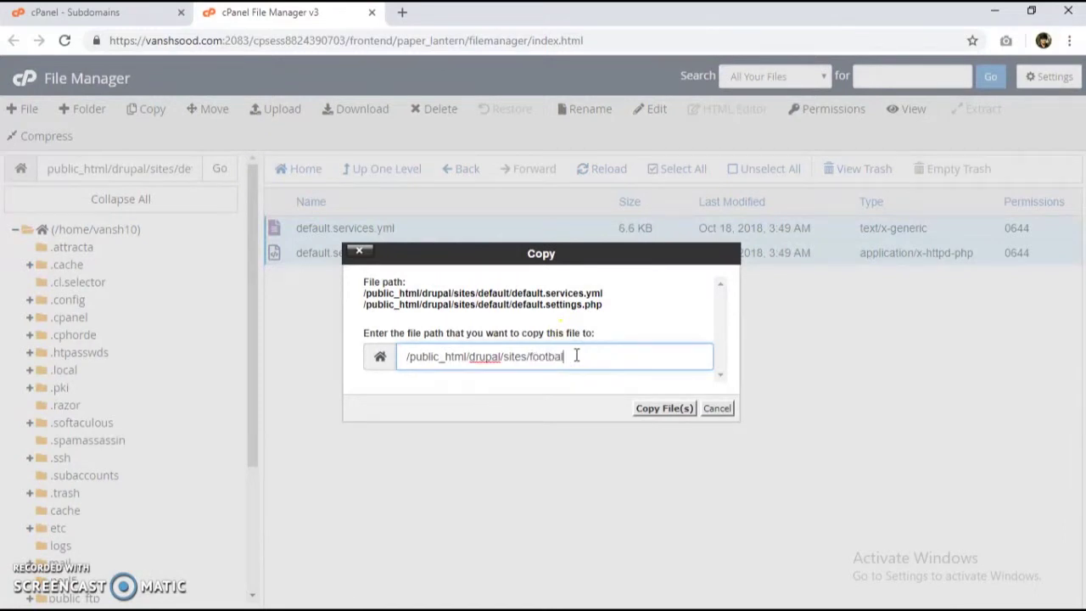
key(Return)
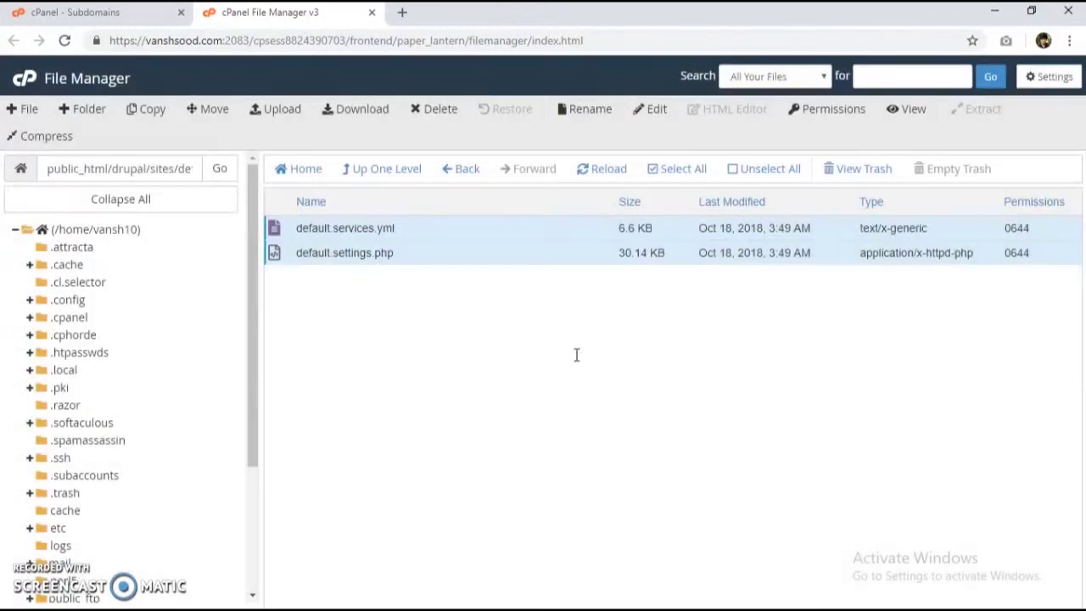
Step: In the footballclub folder, rename default.services.yml to services.yml
click(385, 173)
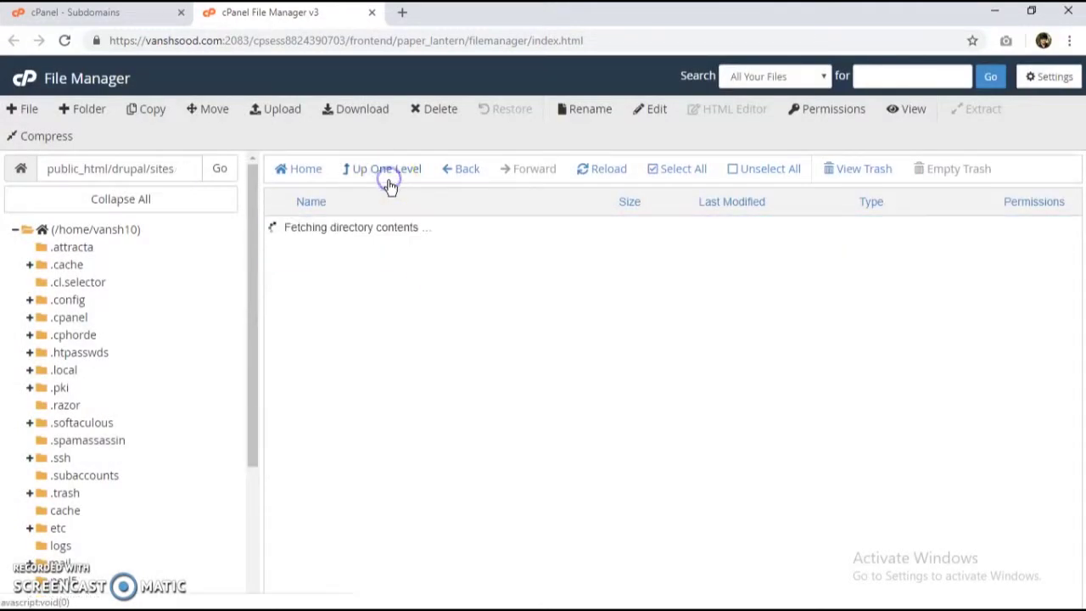
double_click(383, 252)
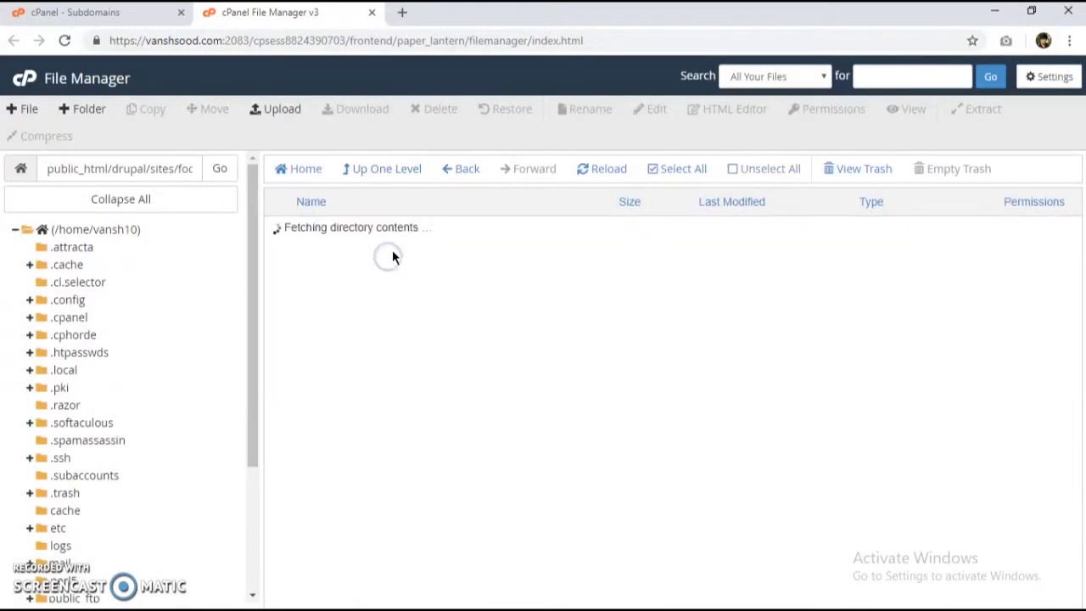
click(322, 227)
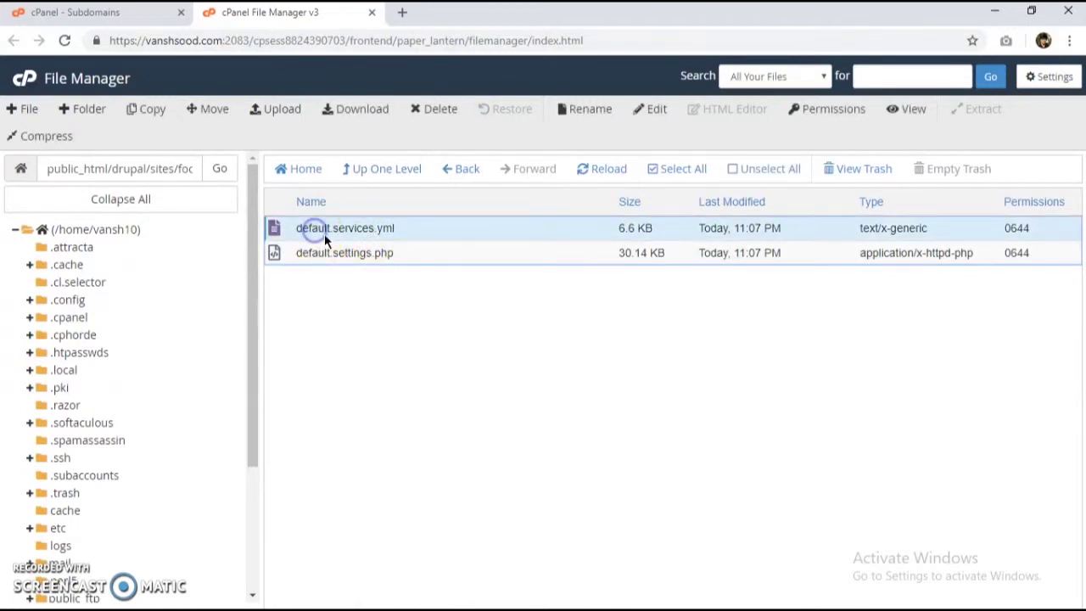
click(324, 229)
key(Delete)
key(Delete)
key(Delete)
key(Delete)
key(Delete)
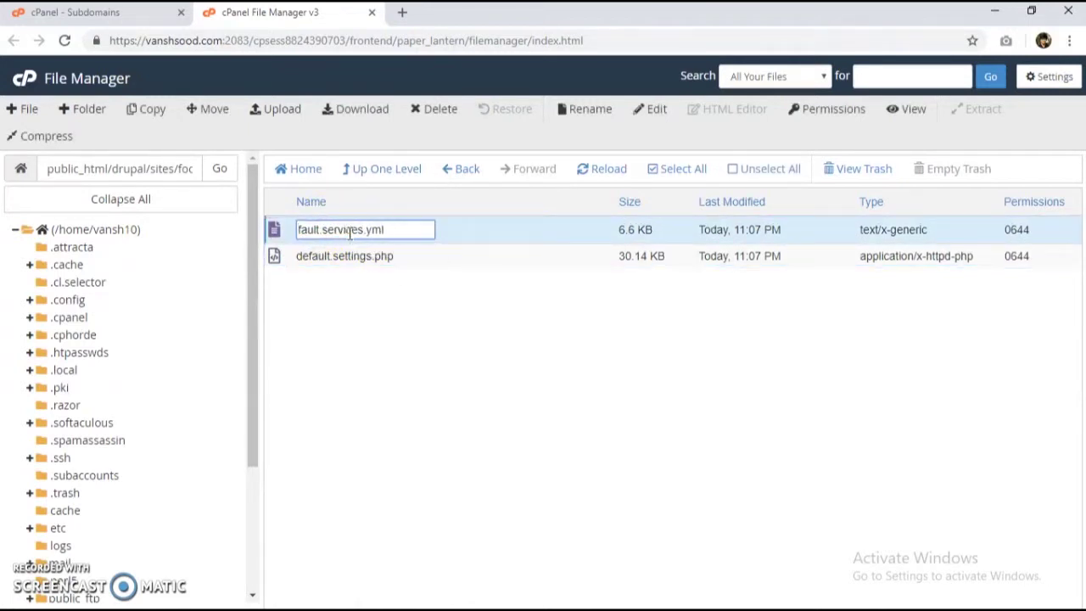
key(Delete)
key(Delete)
click(370, 265)
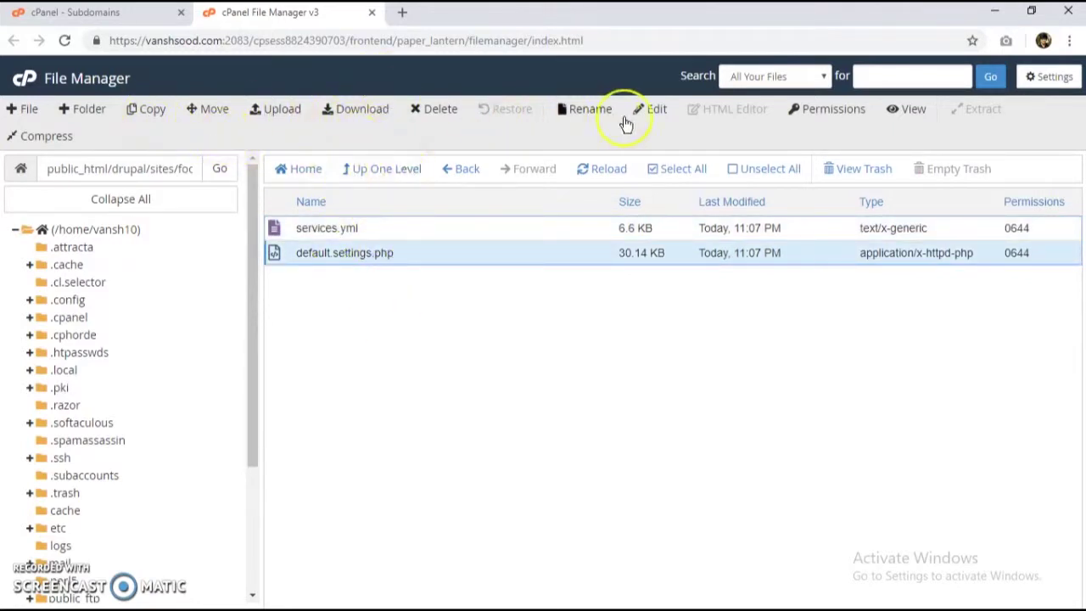
Step: Rename default.settings.php to settings.php and return to drupal/sites
click(657, 110)
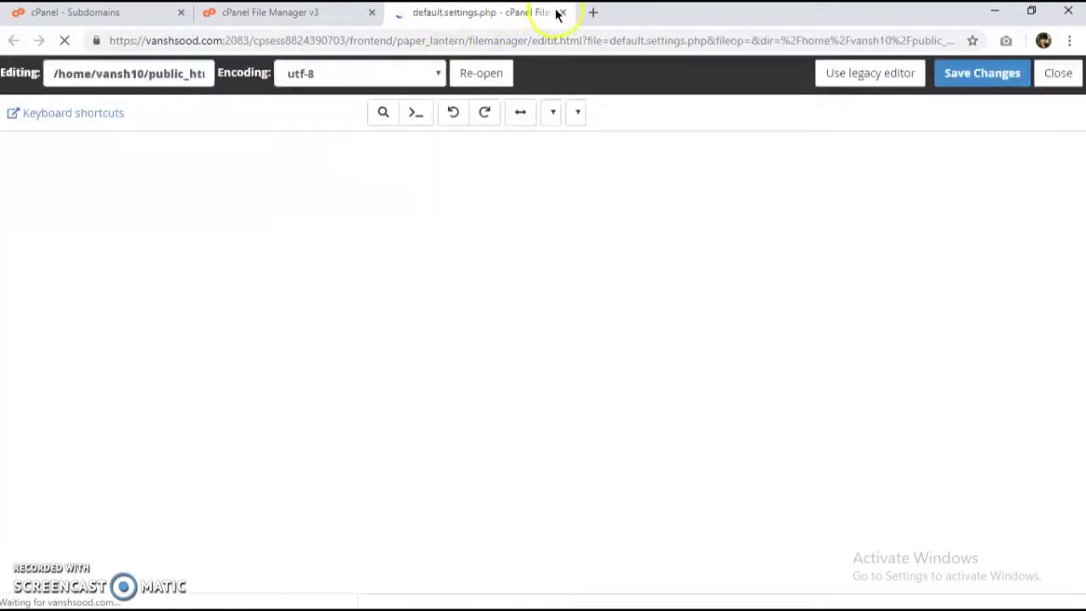
click(561, 13)
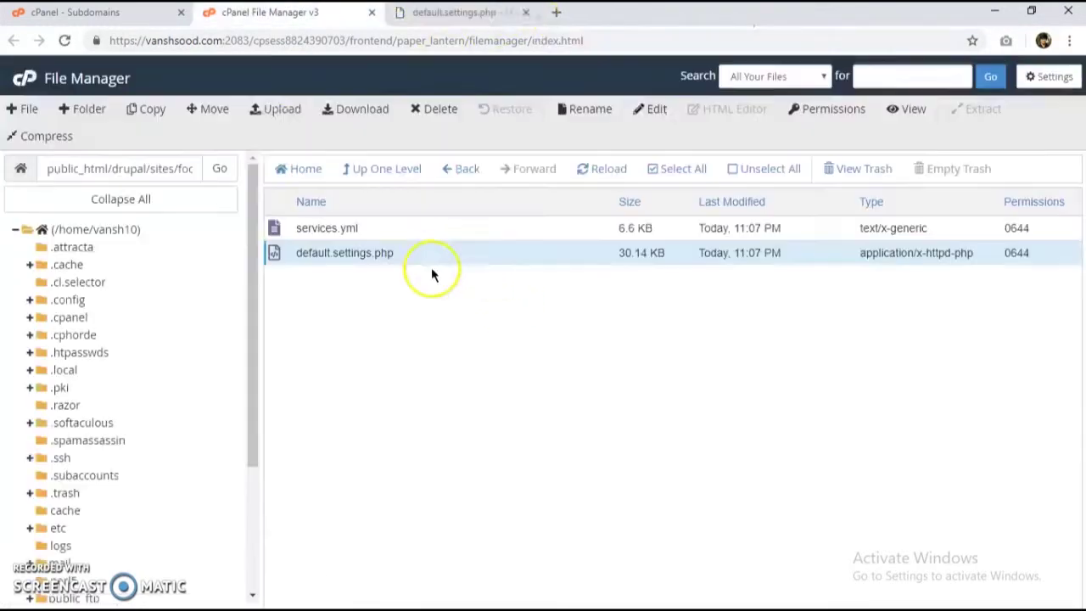
double_click(316, 255)
key(Delete)
key(Delete)
key(Delete)
key(Delete)
key(Delete)
key(Delete)
key(Delete)
key(Delete)
key(Return)
click(395, 167)
Step: Open the wonders folder and rename default.services.yml to services.yml
click(386, 277)
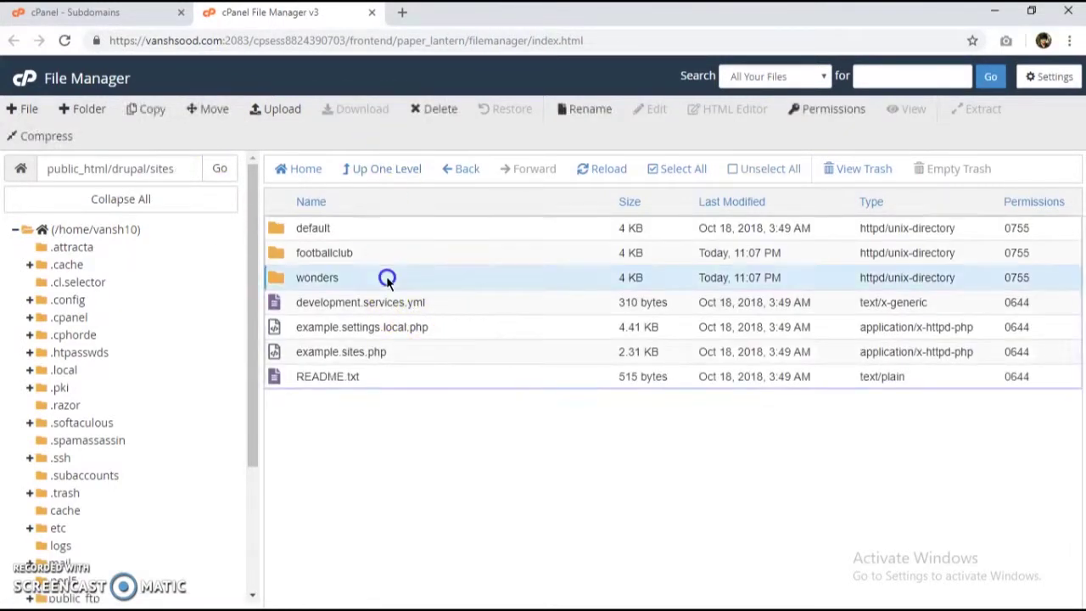
double_click(386, 278)
click(303, 227)
click(308, 225)
click(310, 226)
click(314, 229)
double_click(315, 231)
click(323, 230)
drag(298, 230, 326, 229)
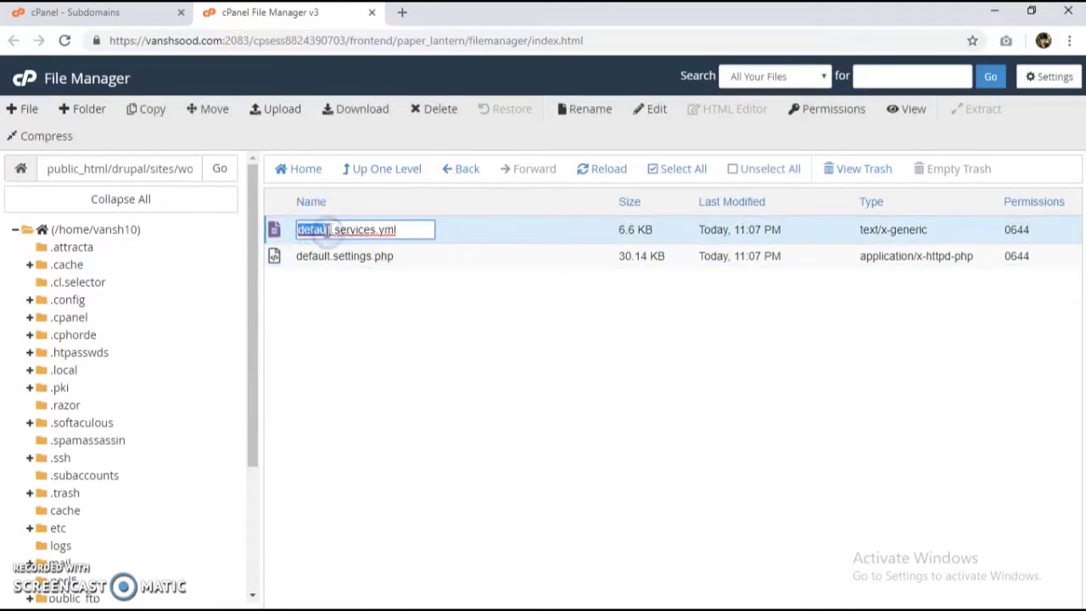
key(Delete)
key(Delete)
key(Delete)
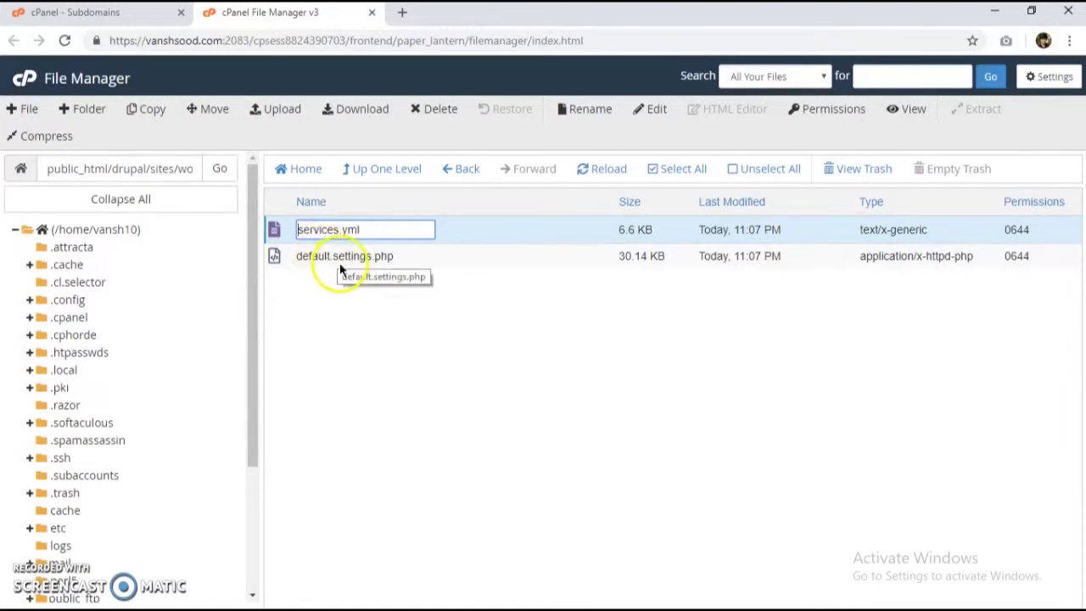
click(339, 270)
click(317, 230)
drag(298, 230, 331, 230)
key(Delete)
click(345, 311)
Step: Rename default.settings.php to settings.php and return to the sites folder
click(315, 267)
click(304, 259)
click(306, 254)
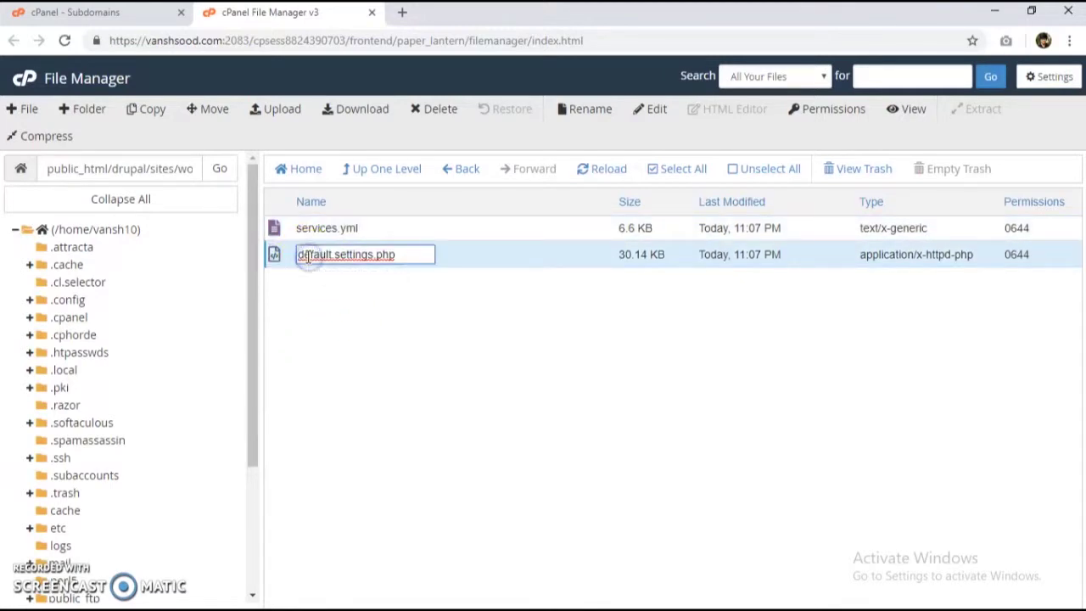
click(309, 254)
drag(298, 254, 332, 254)
key(Delete)
click(334, 310)
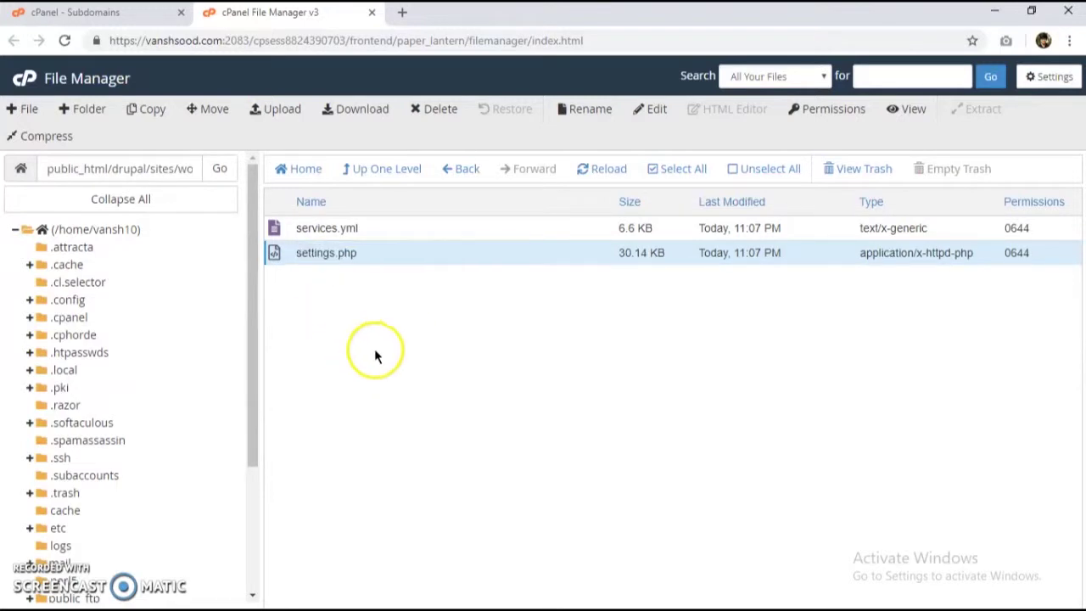
click(382, 170)
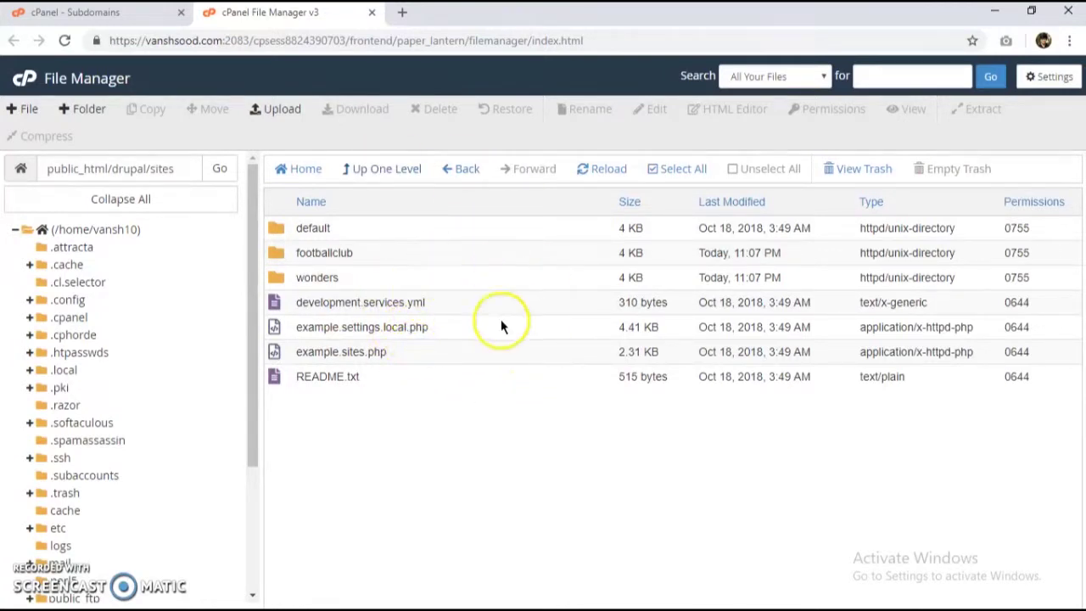
double_click(434, 350)
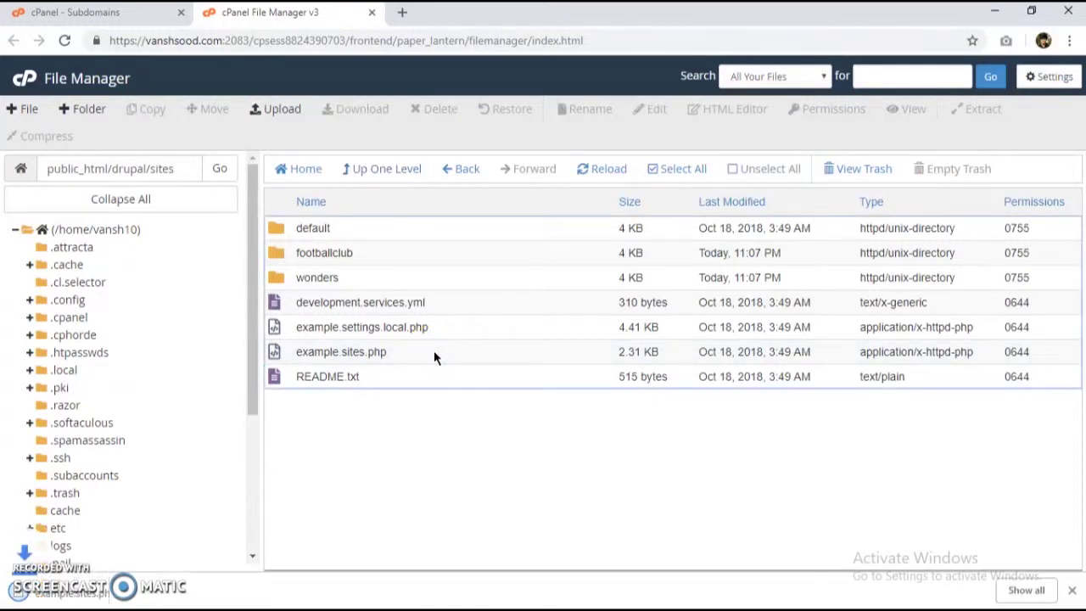
click(431, 351)
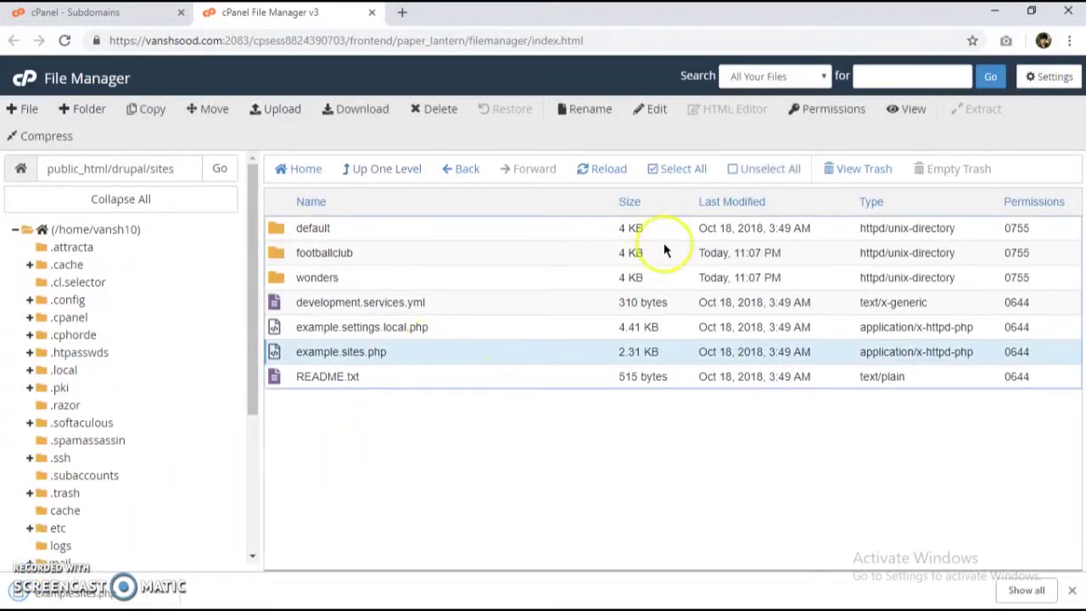
click(649, 128)
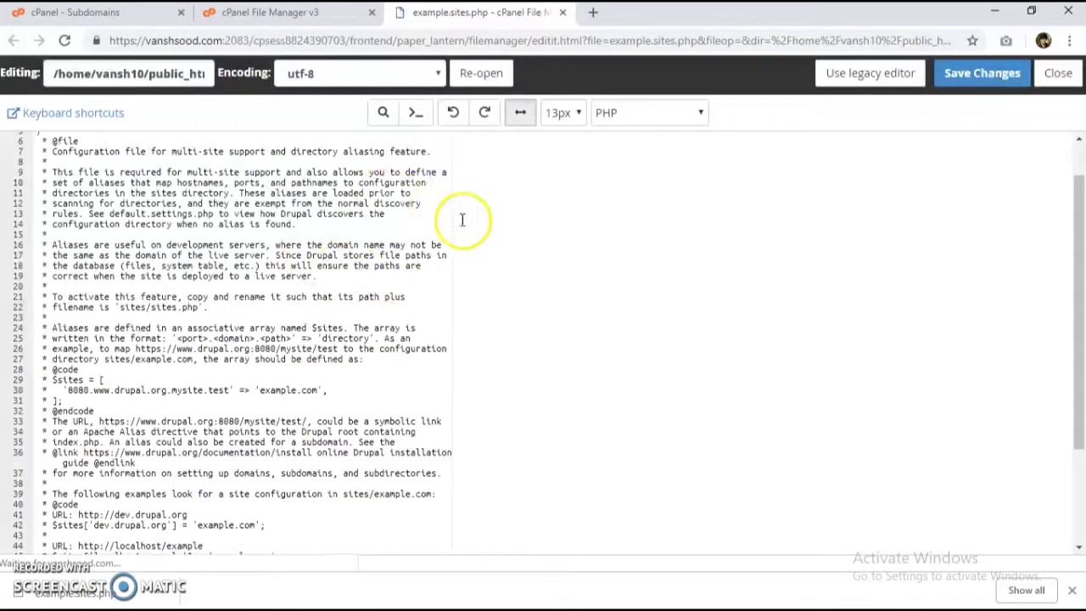
scroll(140, 398, down, 5)
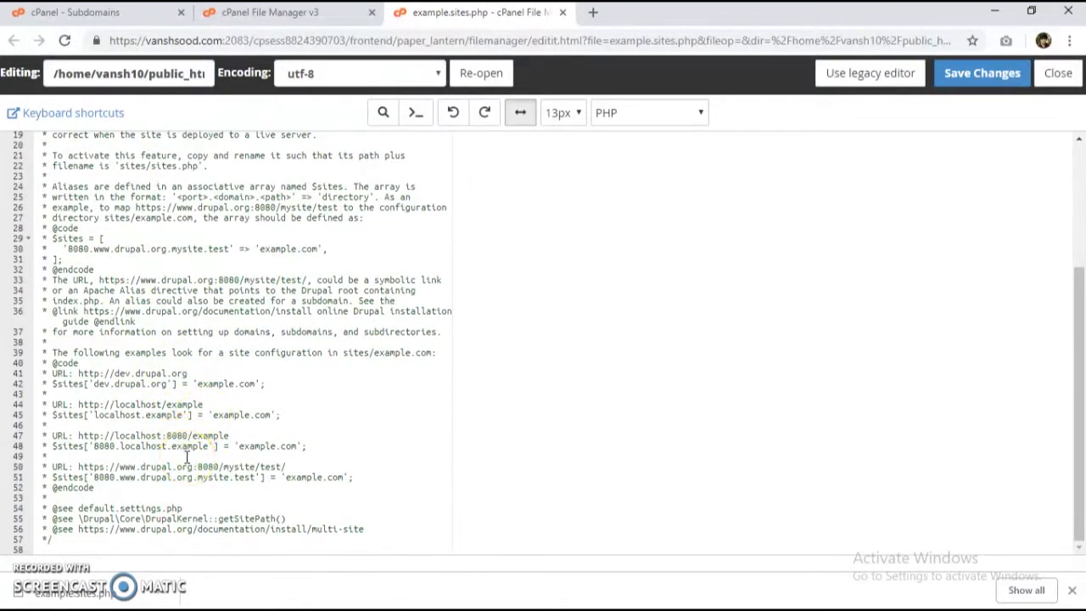
scroll(186, 458, up, 5)
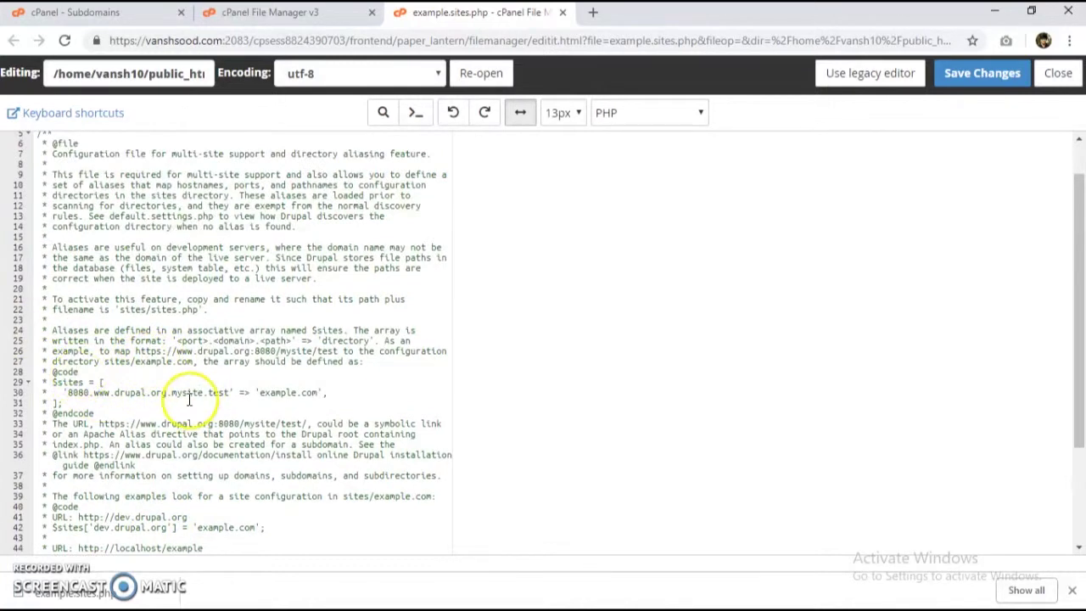
click(70, 409)
click(71, 382)
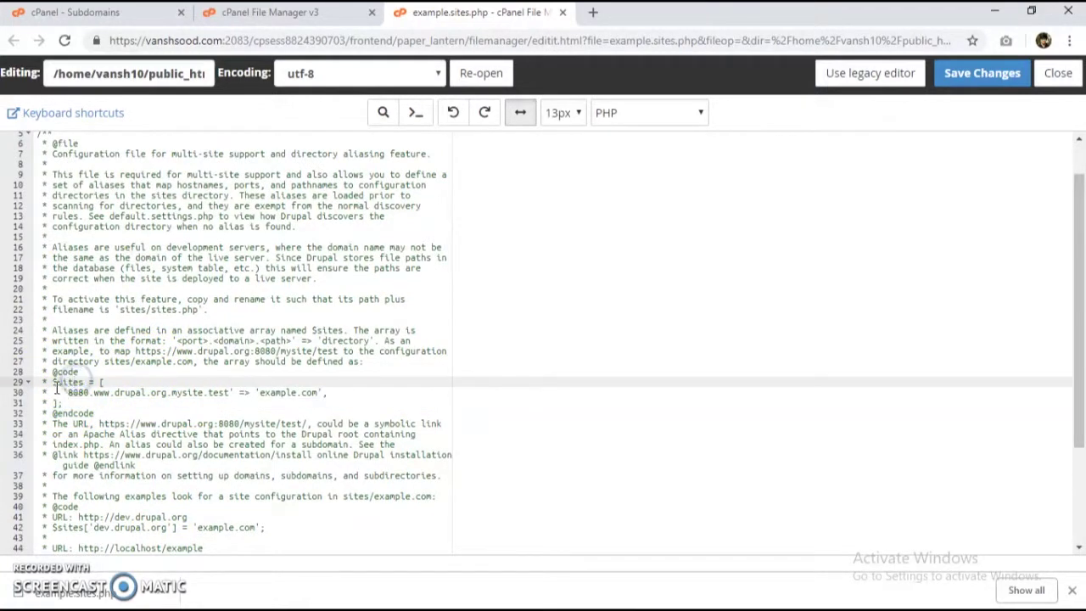
drag(125, 392, 331, 399)
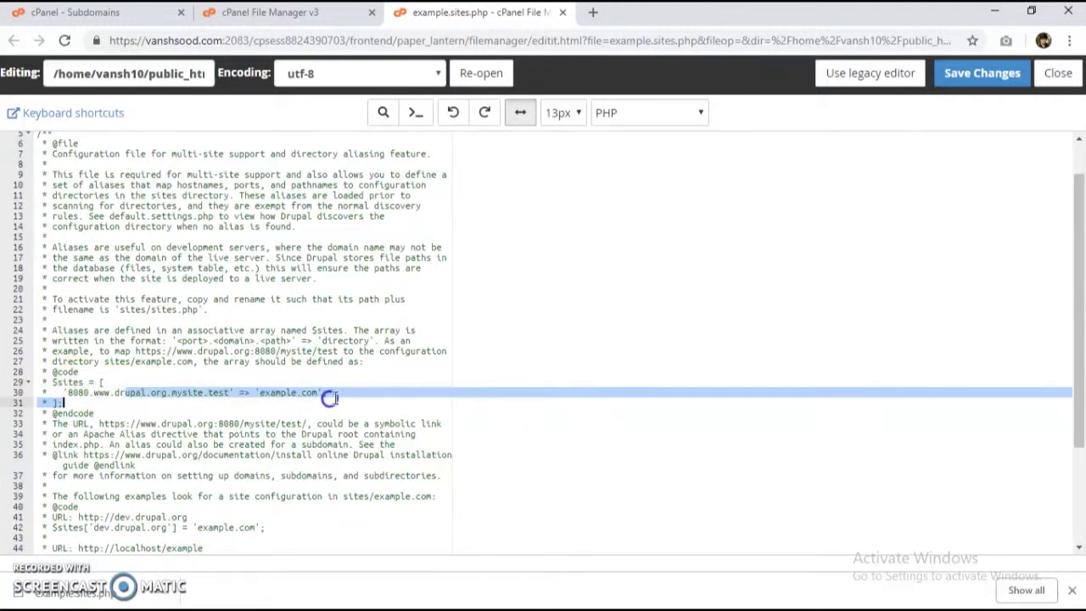
click(330, 399)
scroll(195, 373, up, 1)
scroll(127, 414, down, 2)
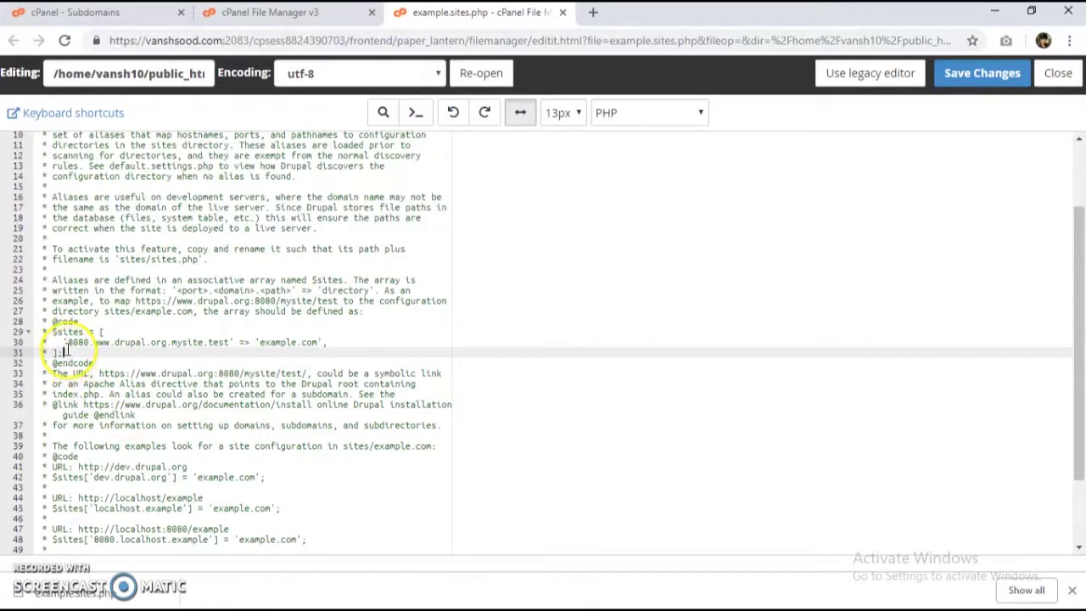
drag(64, 352, 50, 331)
click(125, 330)
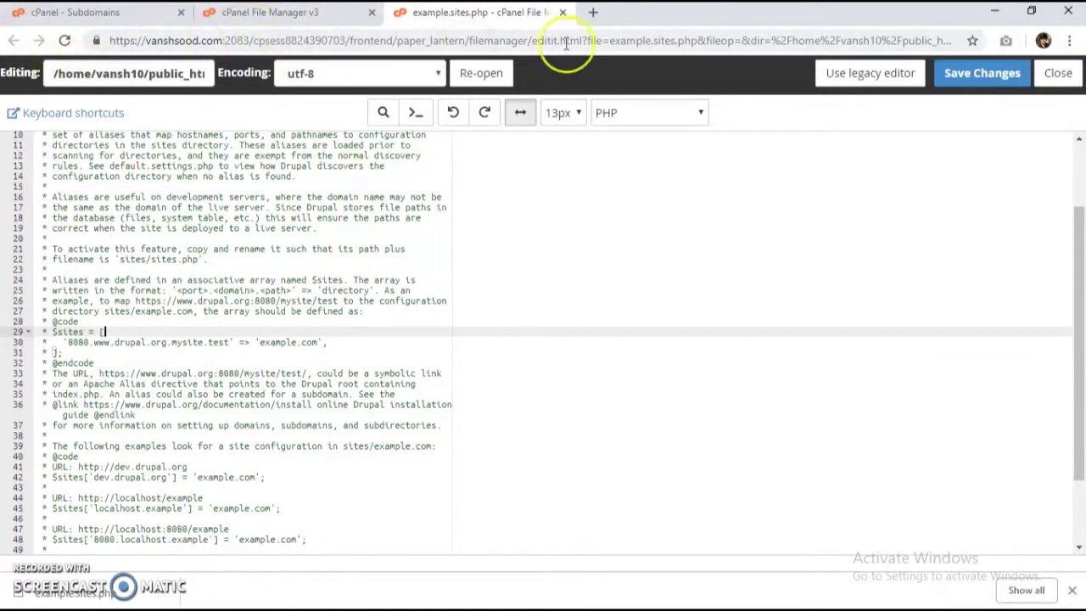
click(562, 11)
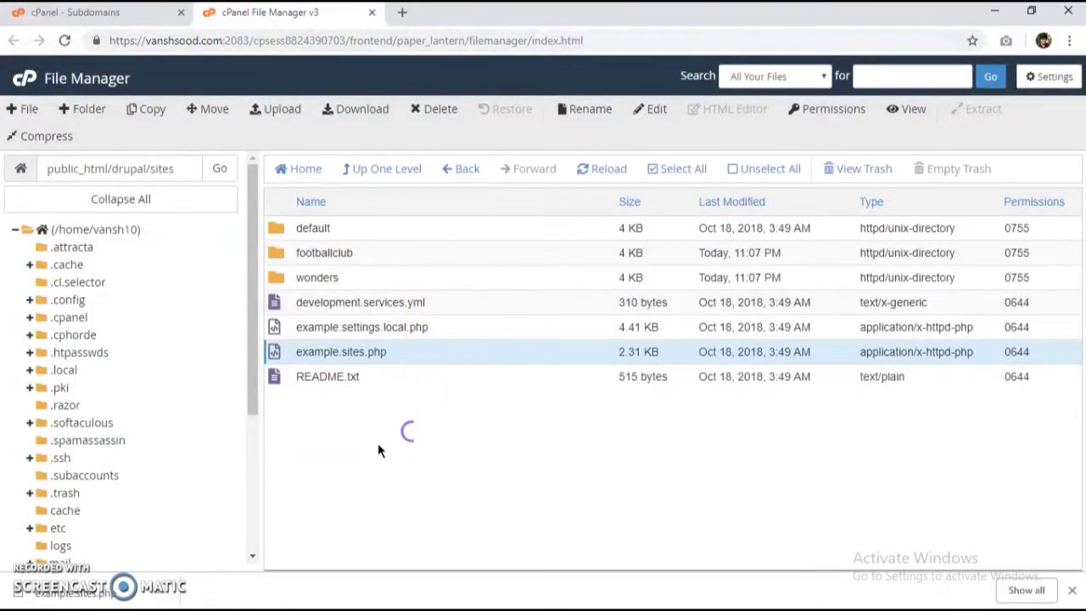
Step: Create an empty sites.php file in drupal/sites and open it in the code editor
click(27, 108)
text(sites.php)
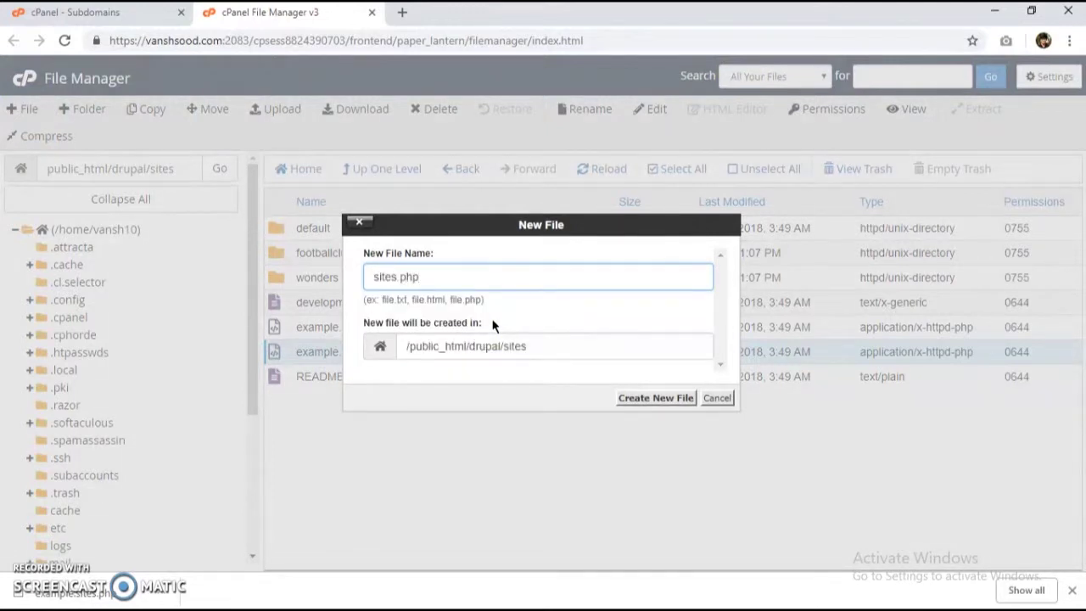
key(Return)
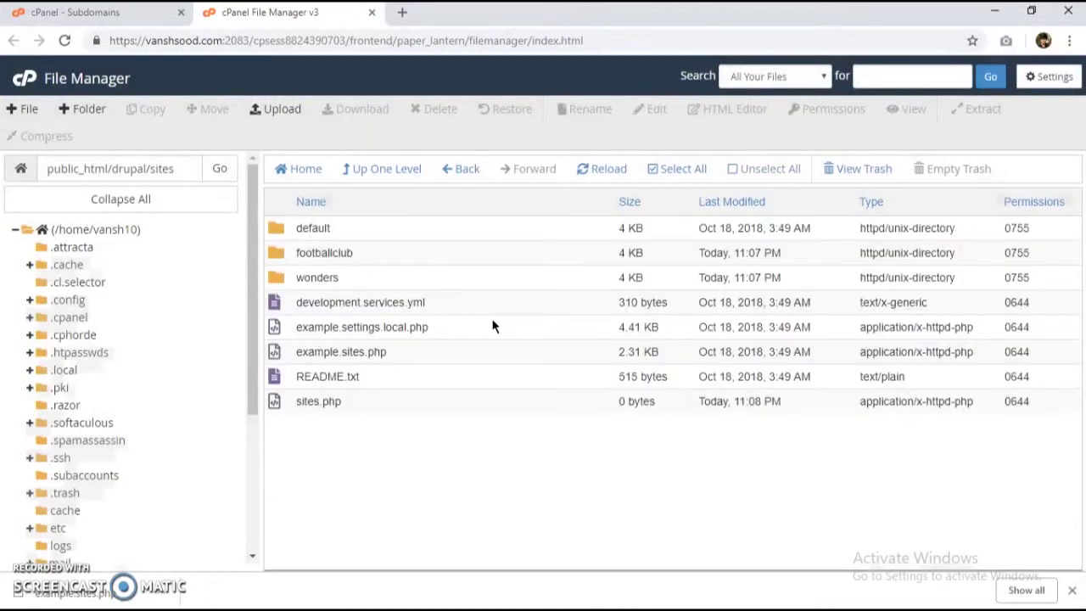
double_click(358, 404)
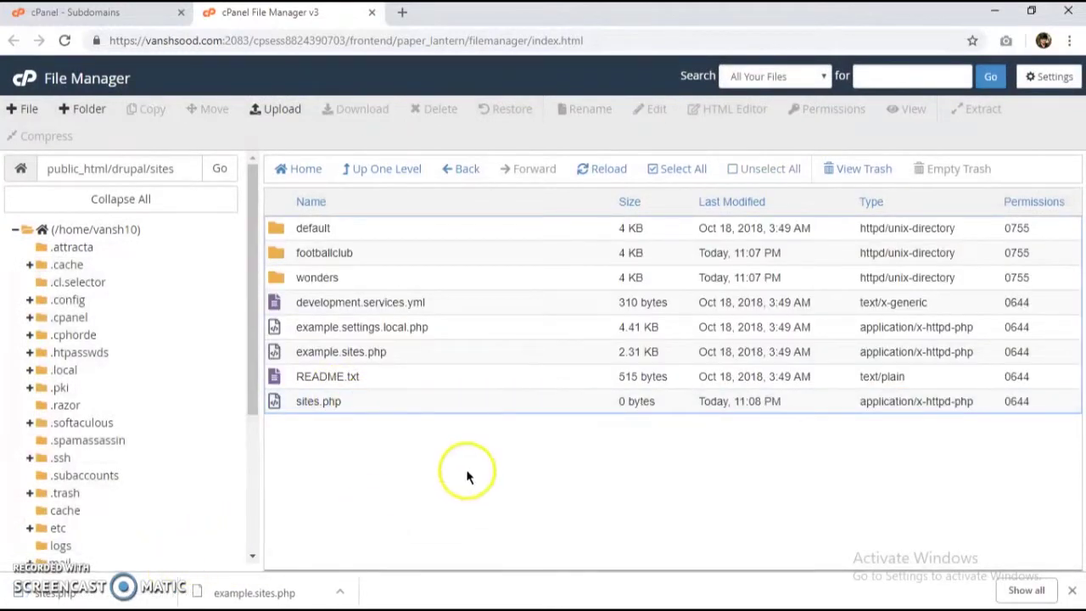
click(488, 402)
click(645, 112)
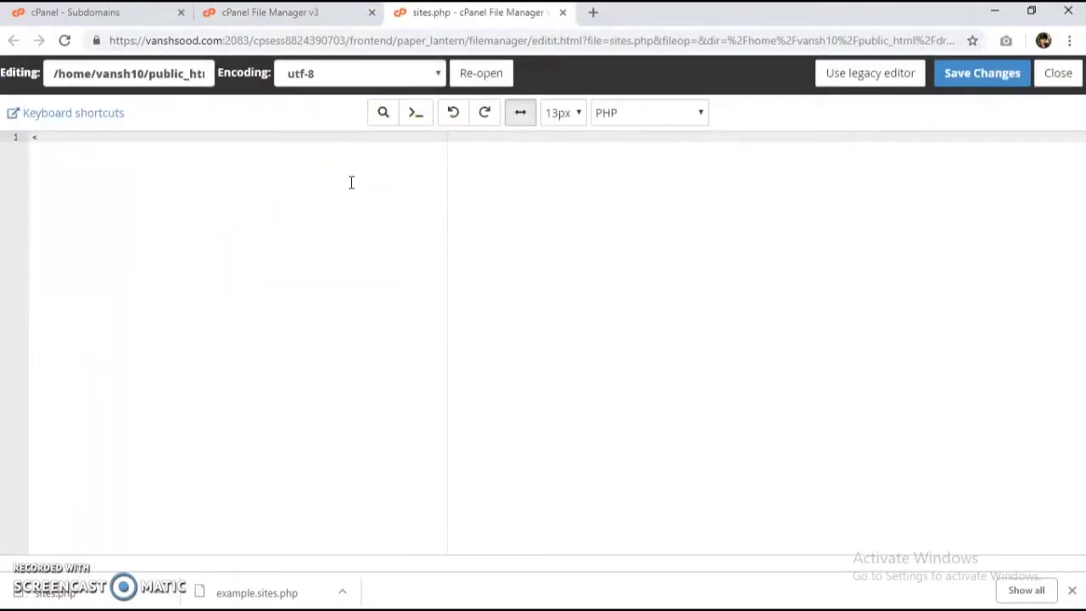
Step: Start sites.php with <?php and a $sites array holding the footballclub.vanshsood.com entry
text(<?php)
key(Return)
key(Return)
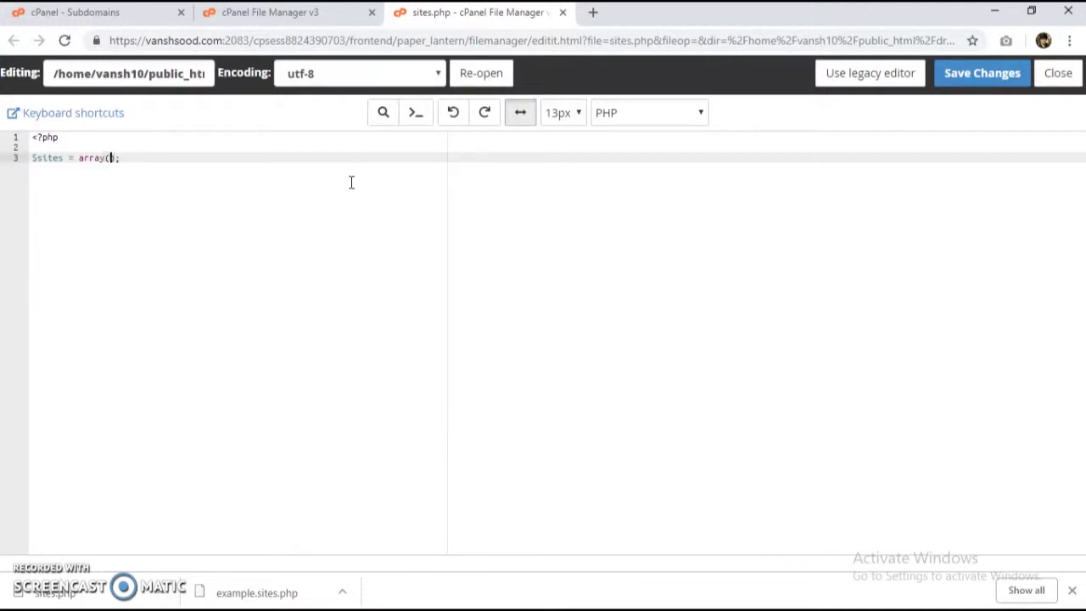
key(Return)
key(Return)
key(Up)
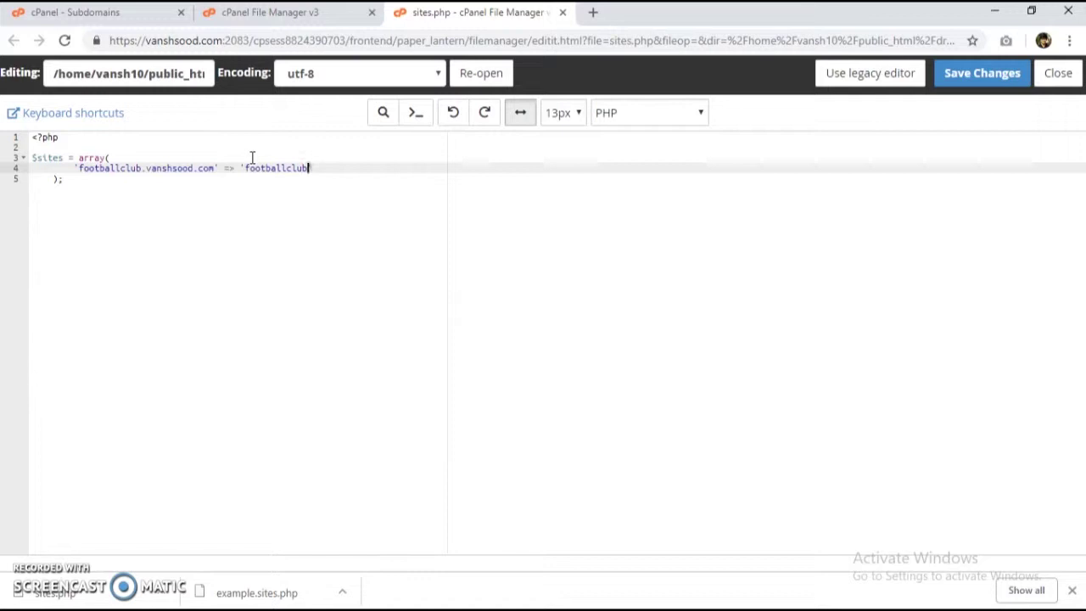
Step: Duplicate the footballclub entry as a wonders.vanshsood.com => wonders mapping and add lines for ?>
key(ctrl+shift+Left)
key(ctrl+shift+Left)
key(ctrl+shift+Left)
key(ctrl+shift+Left)
key(ctrl+shift+Left)
key(ctrl+shift+Left)
key(shift+Home)
key(ctrl+c)
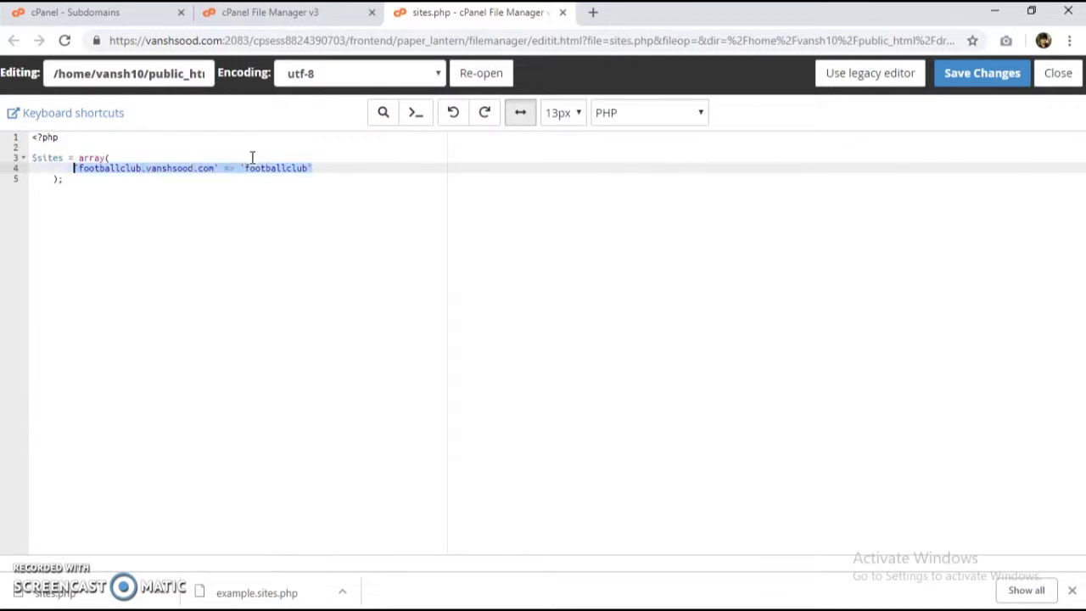
key(End)
key(Return)
key(ctrl+v)
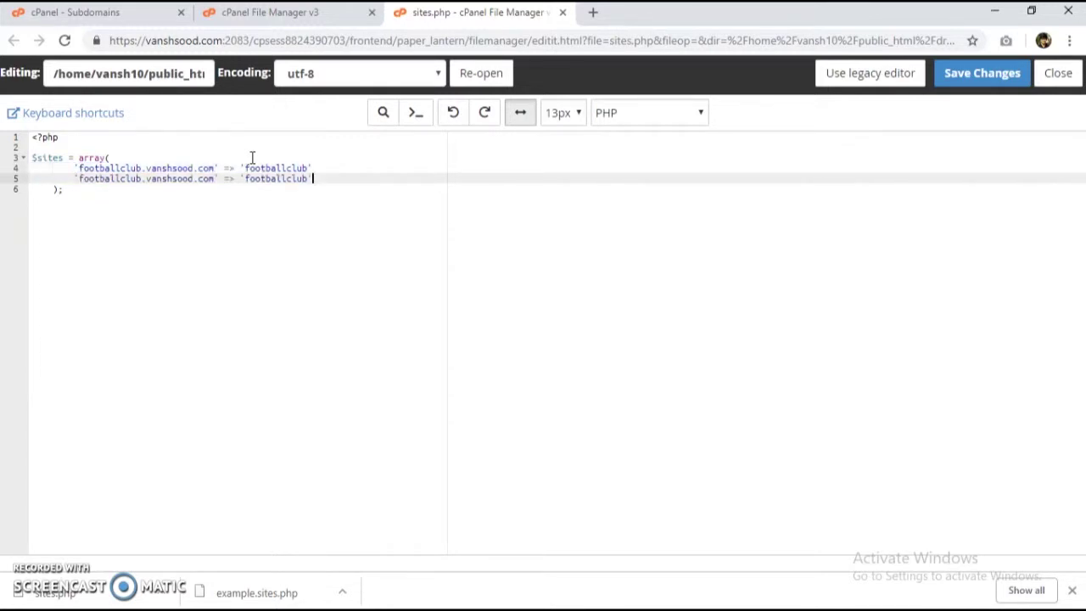
key(BackSpace)
key(BackSpace)
key(BackSpace)
key(BackSpace)
key(BackSpace)
key(BackSpace)
key(BackSpace)
key(BackSpace)
key(BackSpace)
key(BackSpace)
key(BackSpace)
key(BackSpace)
key(BackSpace)
key(BackSpace)
key(BackSpace)
key(BackSpace)
key(BackSpace)
key(BackSpace)
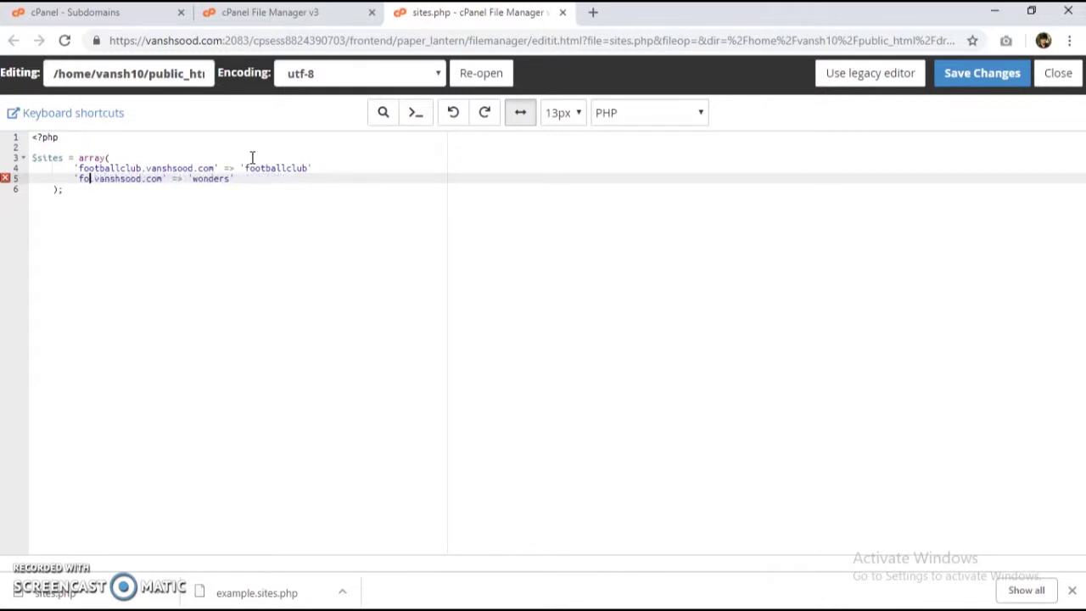
text(wonders)
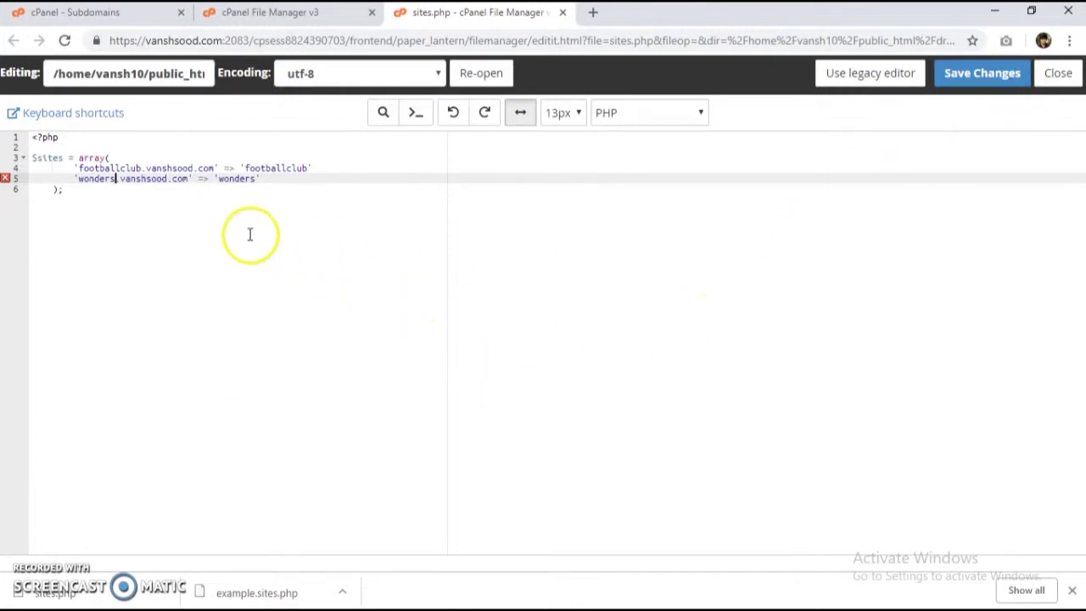
click(175, 213)
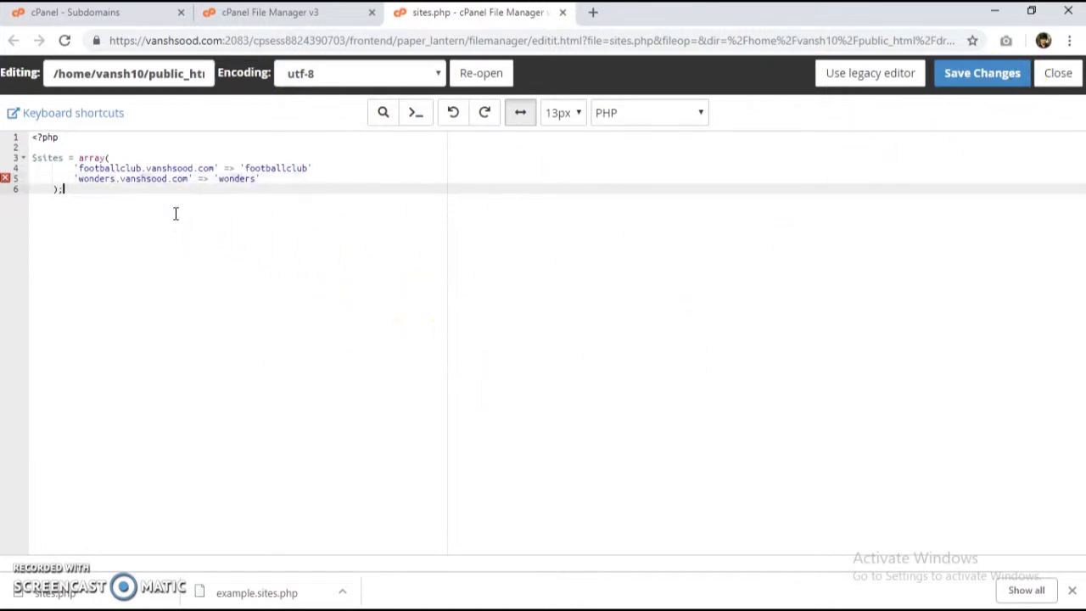
key(Return)
key(Return)
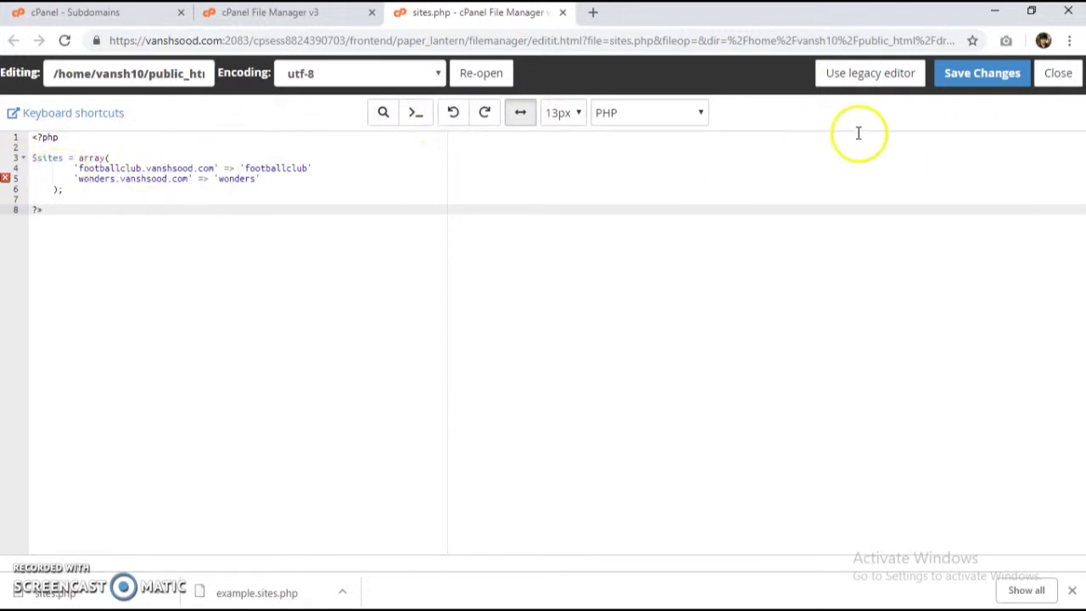
Step: Fix the line 5 syntax error by adding a comma after the footballclub entry, and save sites.php
click(963, 78)
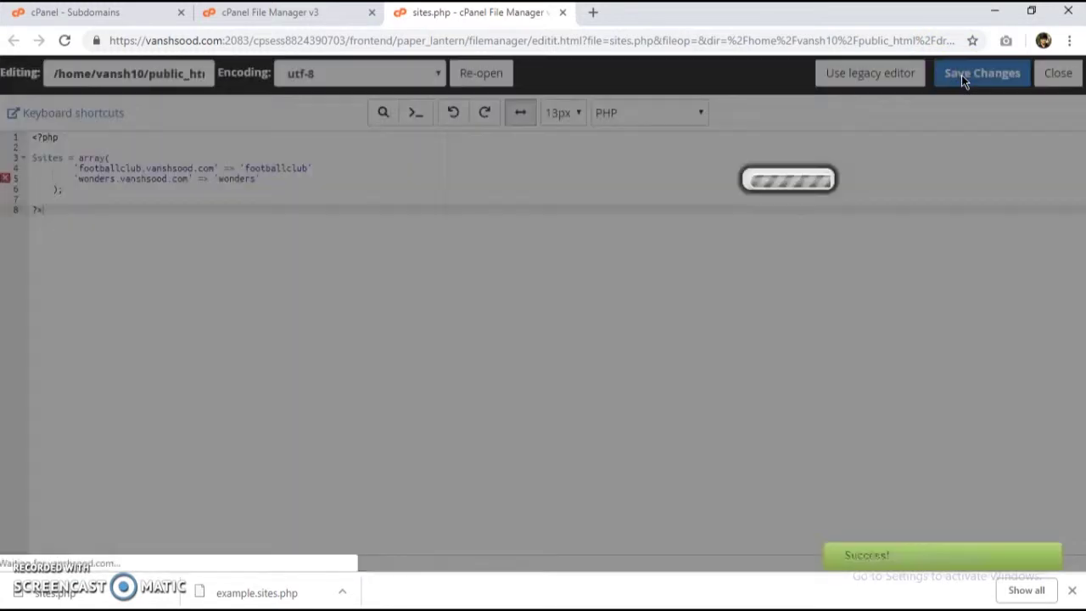
click(730, 111)
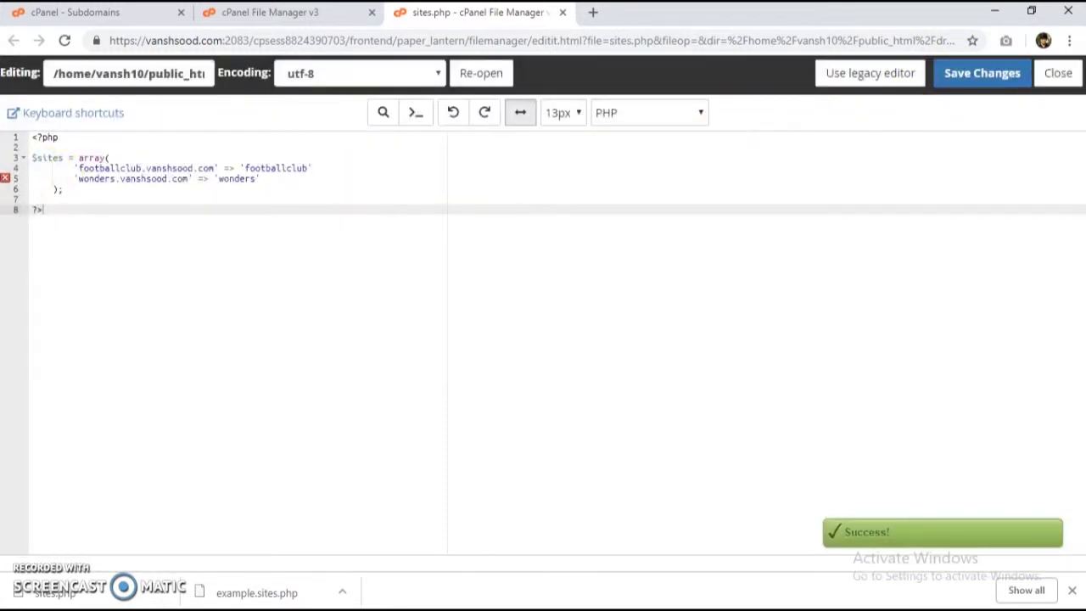
click(7, 180)
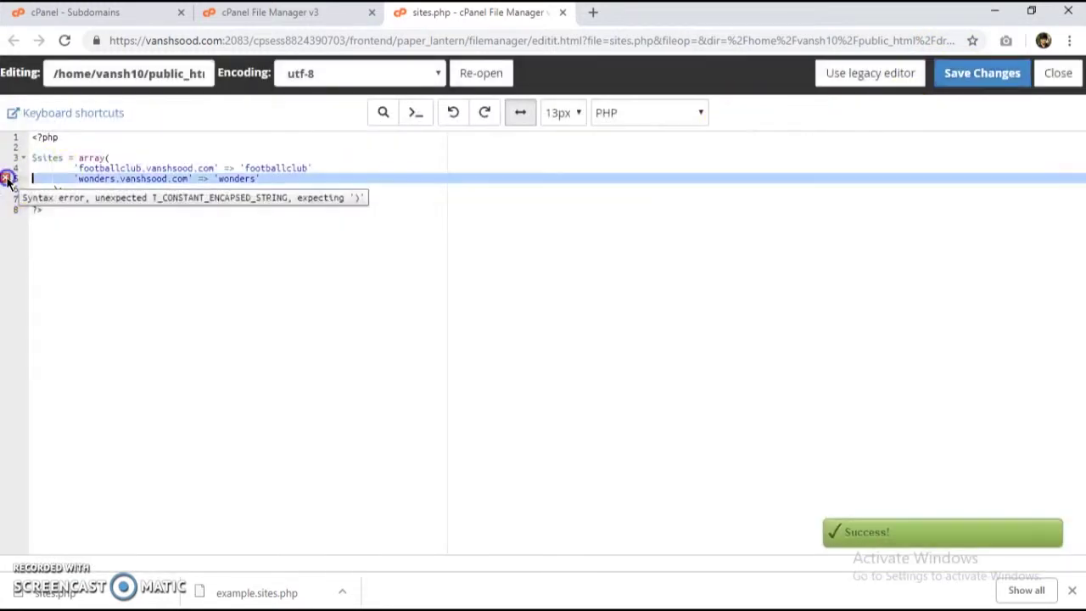
click(12, 181)
click(322, 172)
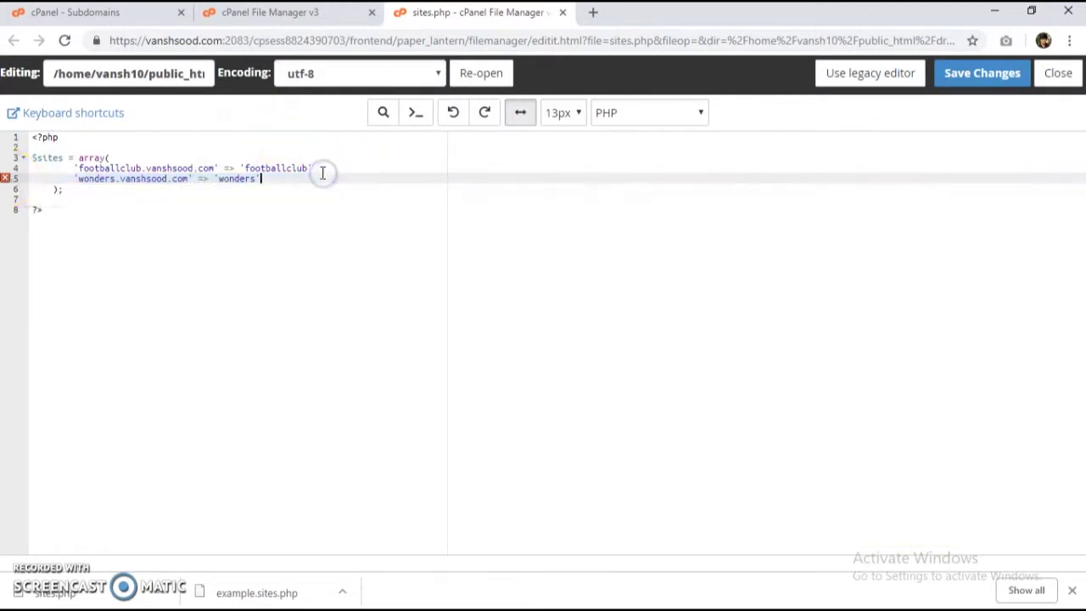
click(318, 168)
text(,)
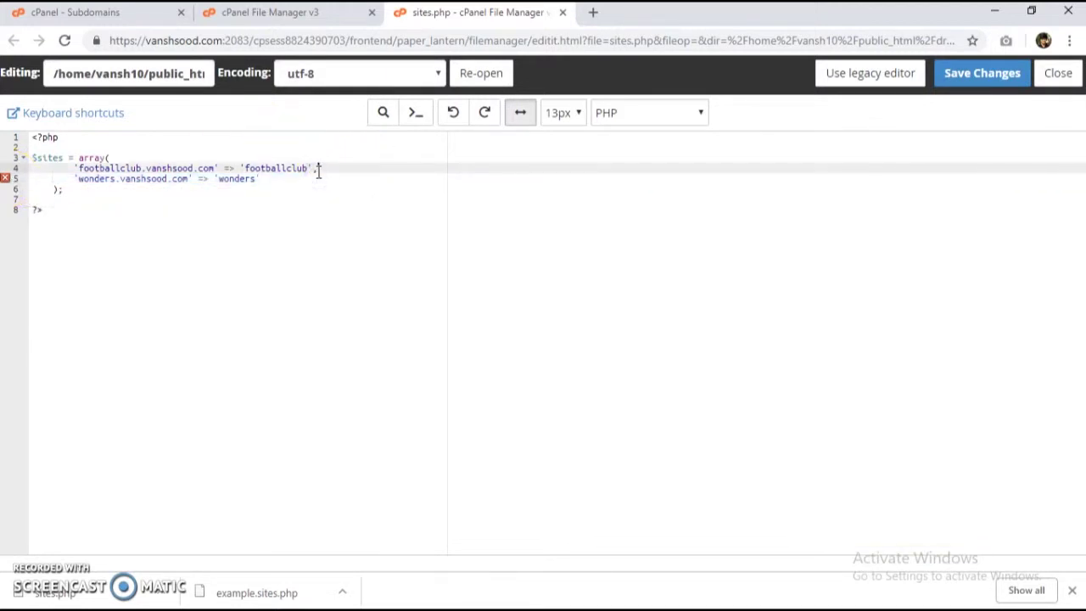
click(992, 74)
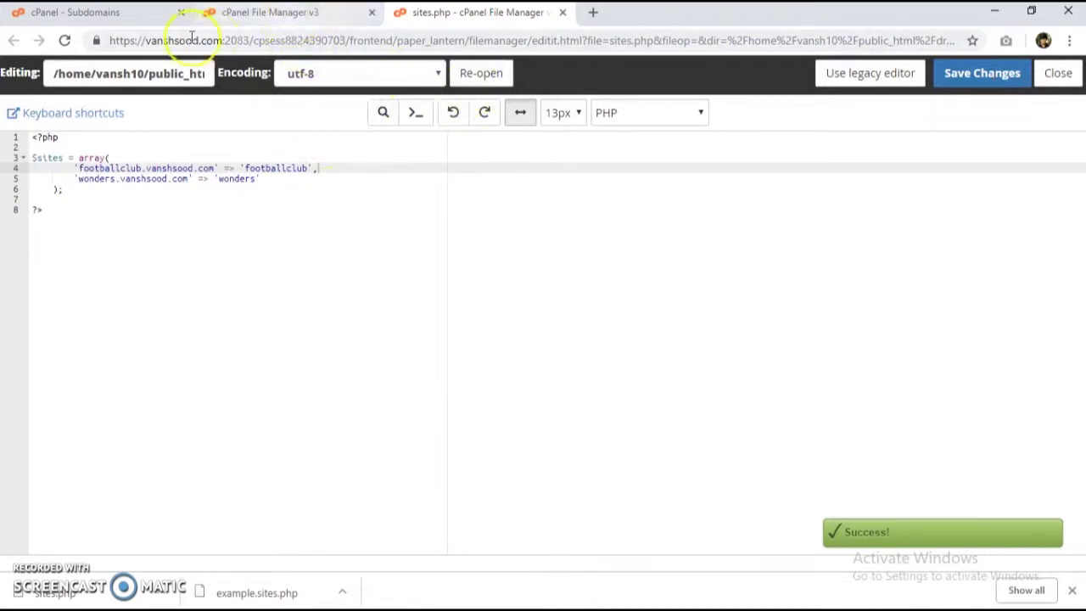
Step: Close the sites.php editor and go up to the drupal folder listing
click(339, 13)
click(563, 12)
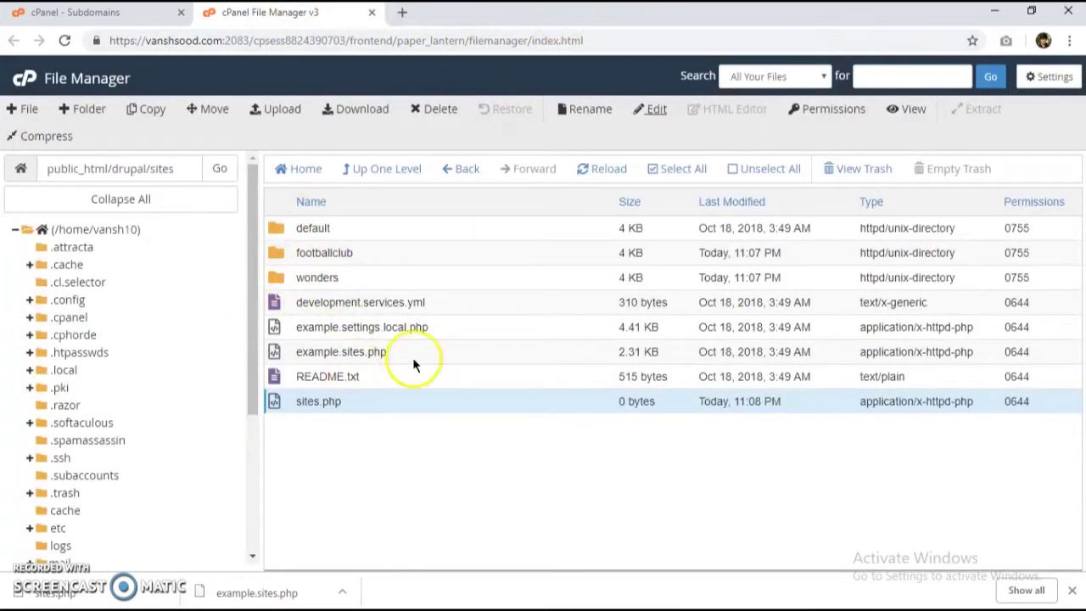
click(386, 169)
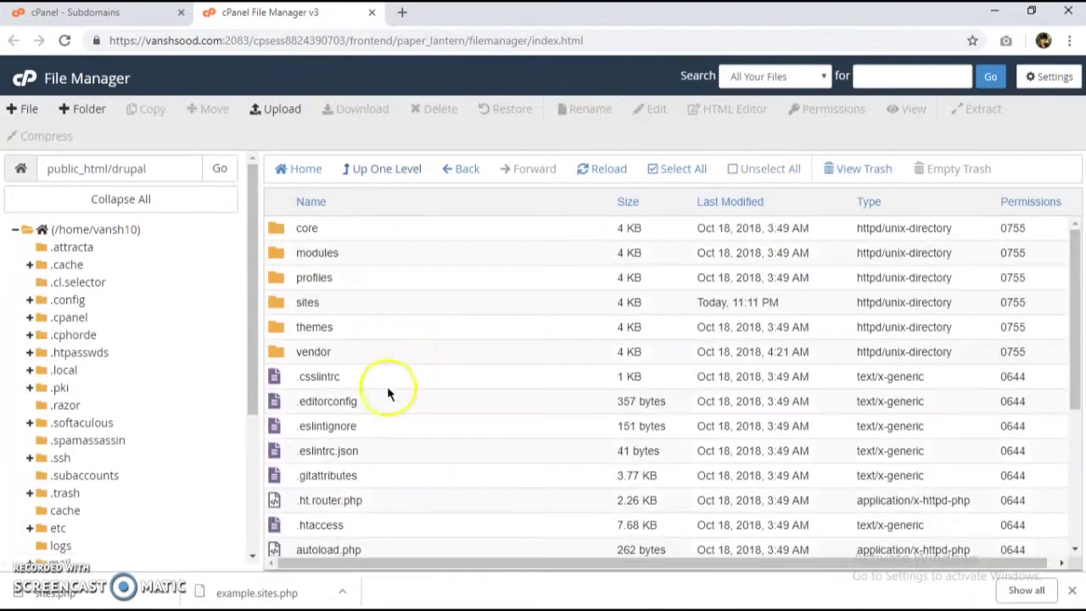
scroll(386, 354, down, 3)
scroll(377, 363, up, 3)
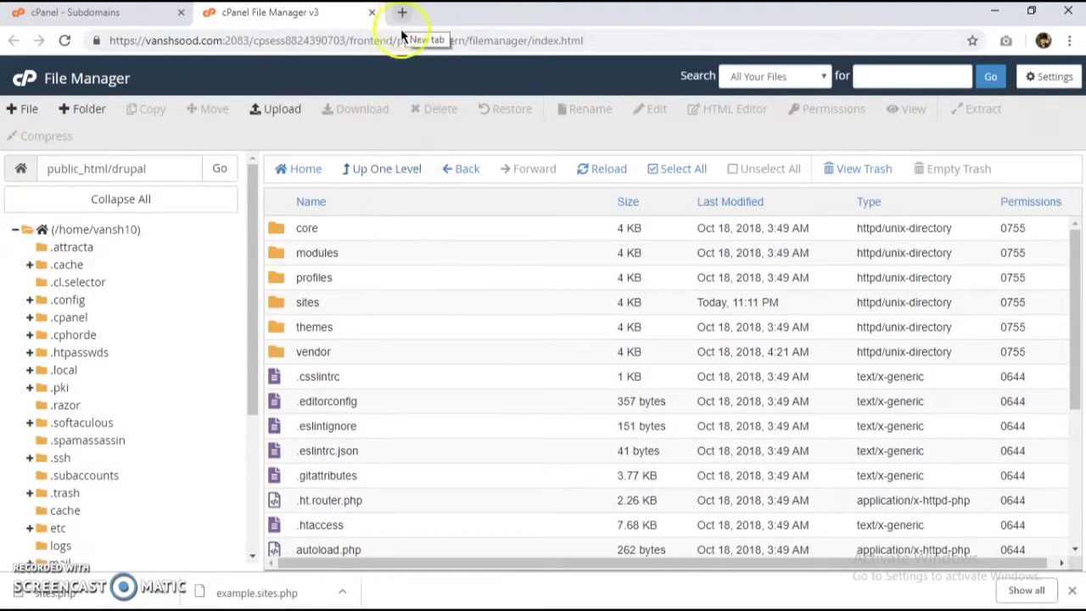
Step: From the cPanel home, use the MySQL Database Wizard to create the wonders database
click(119, 10)
click(18, 115)
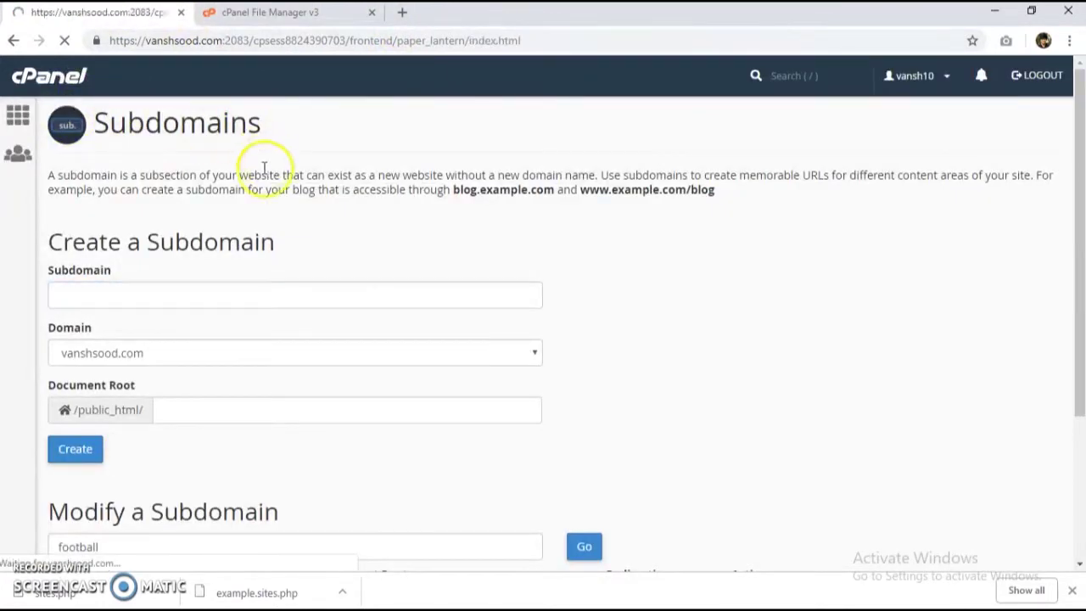
scroll(288, 316, down, 5)
scroll(240, 325, up, 2)
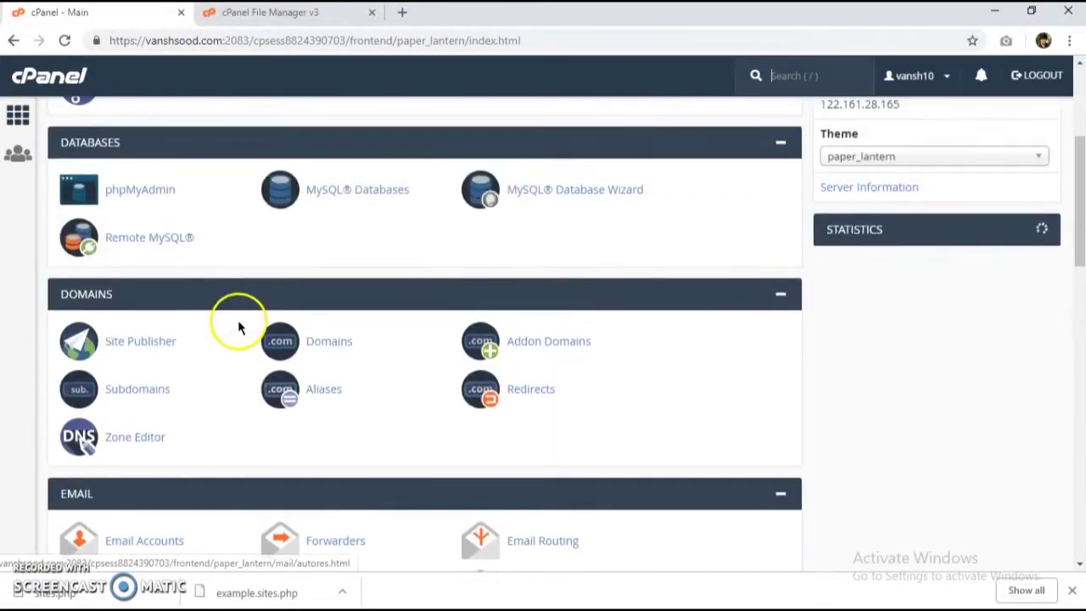
click(539, 197)
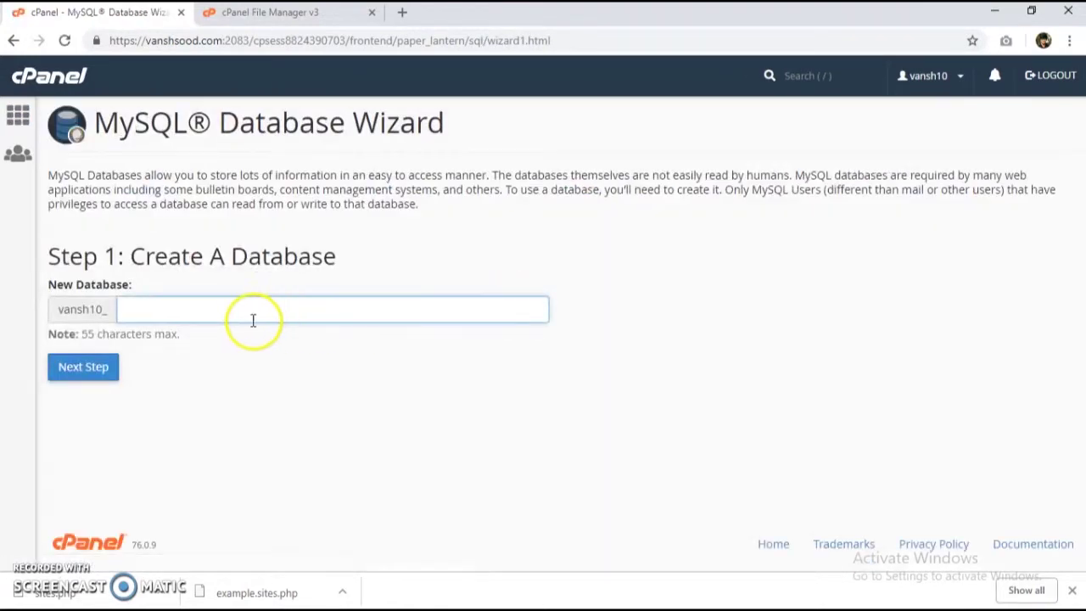
click(248, 310)
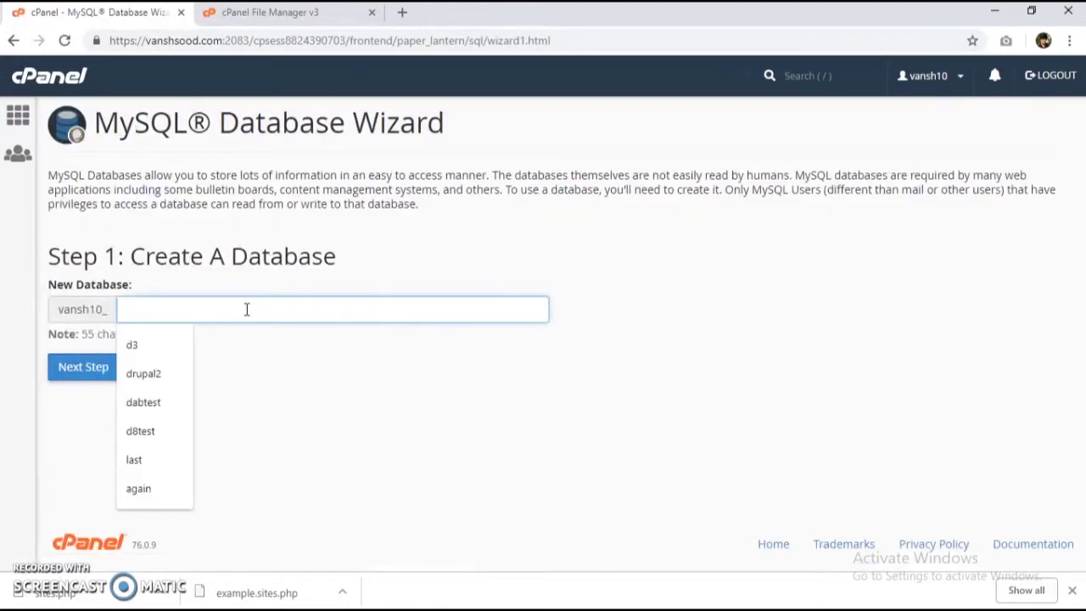
text(wonders)
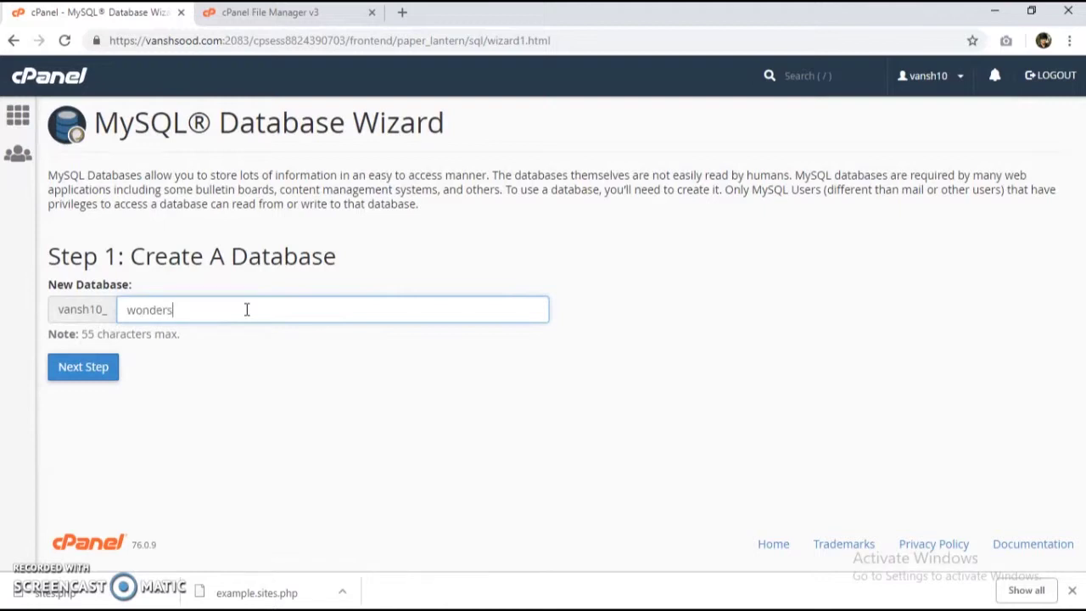
click(95, 379)
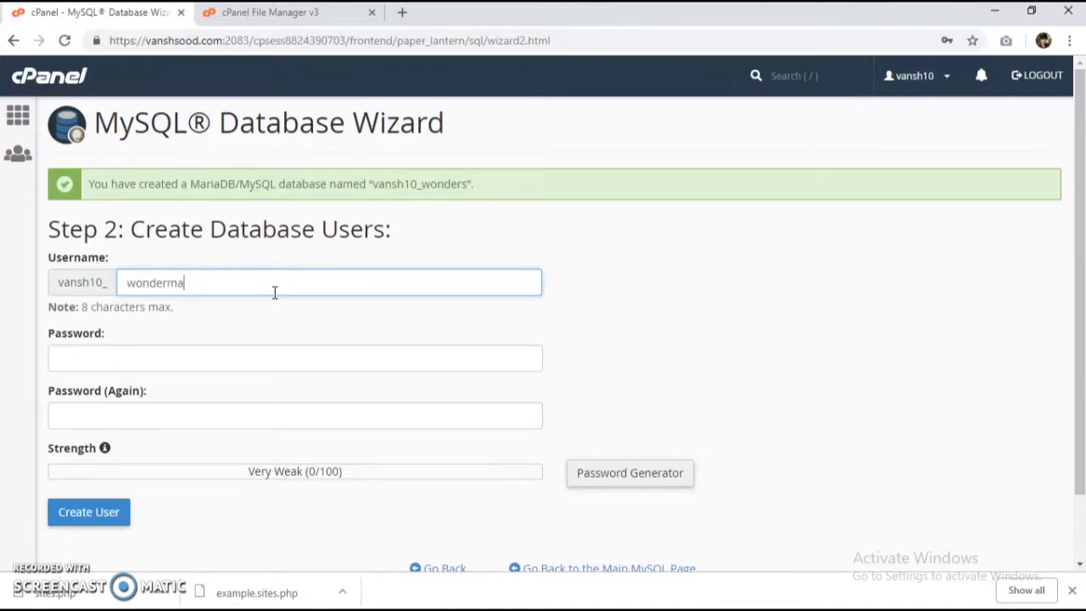
Step: Create database user wond with a typed and confirmed password
click(276, 287)
key(BackSpace)
key(BackSpace)
key(BackSpace)
key(BackSpace)
key(BackSpace)
key(BackSpace)
key(BackSpace)
key(BackSpace)
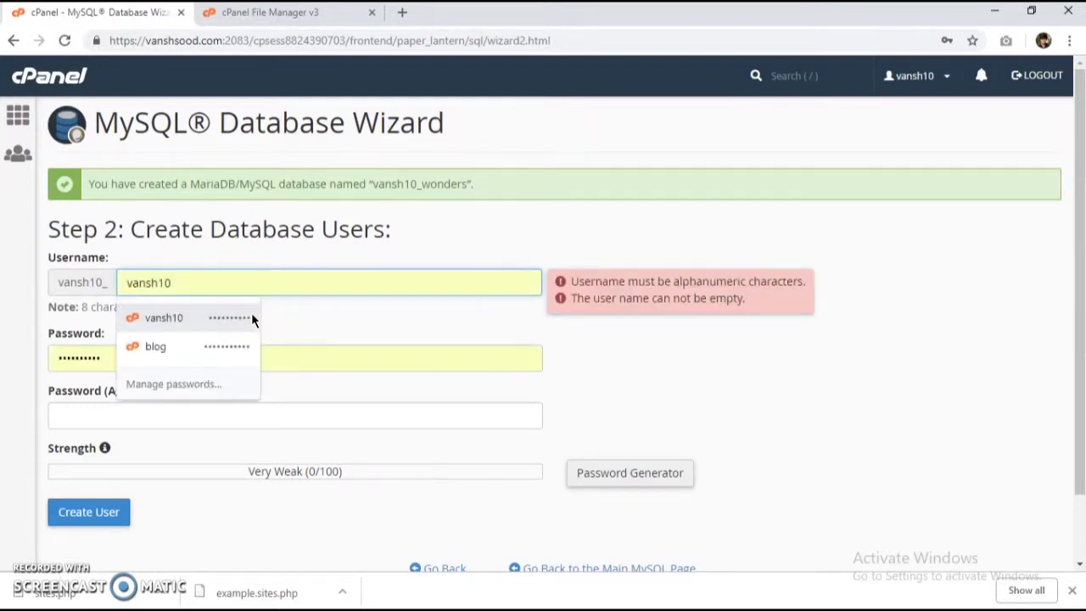
click(186, 273)
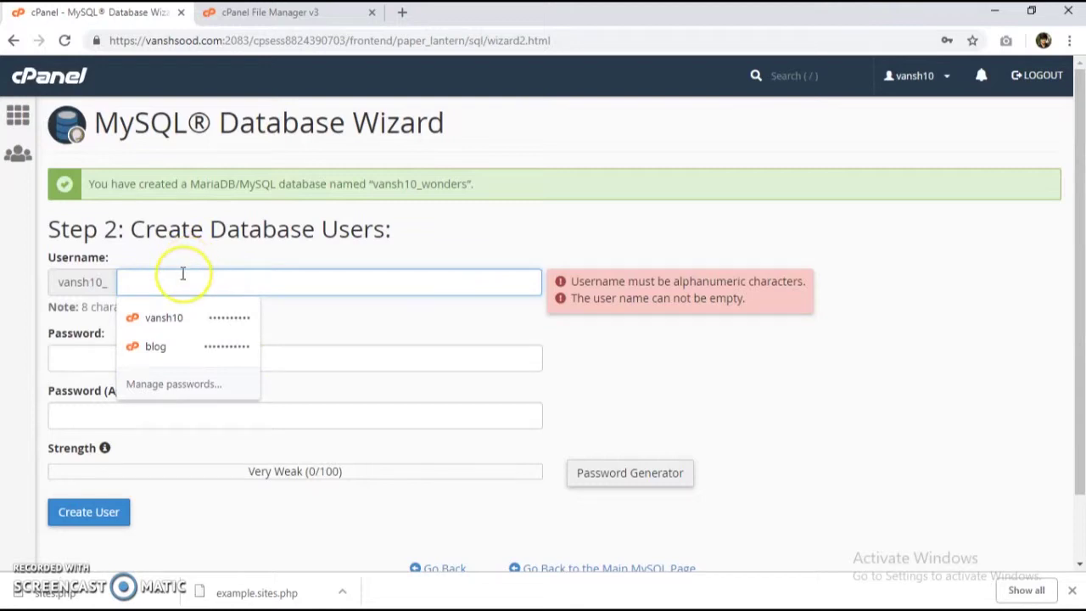
text(wond)
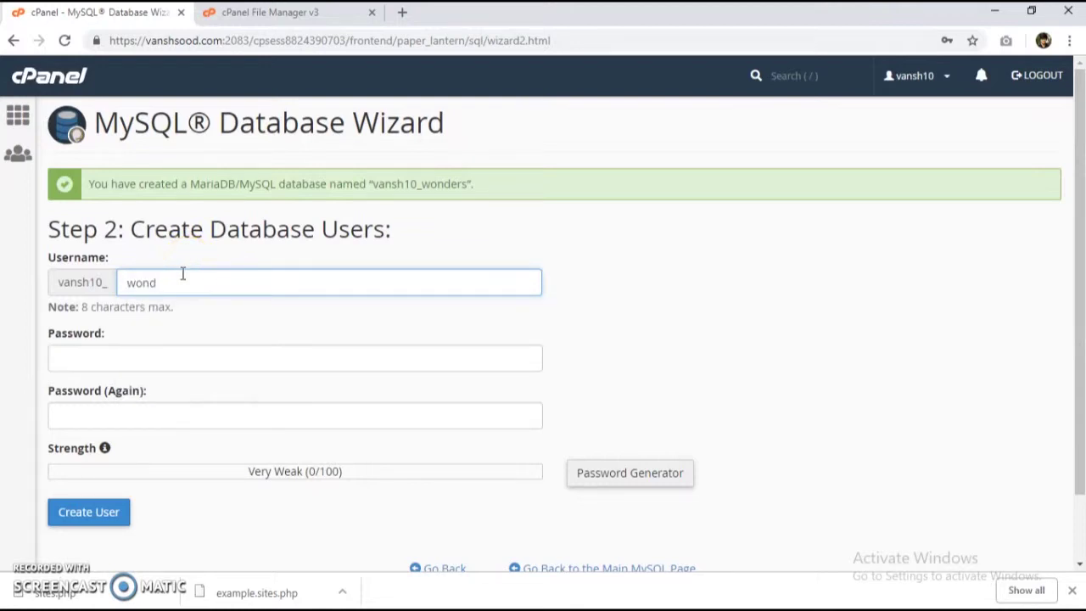
click(218, 360)
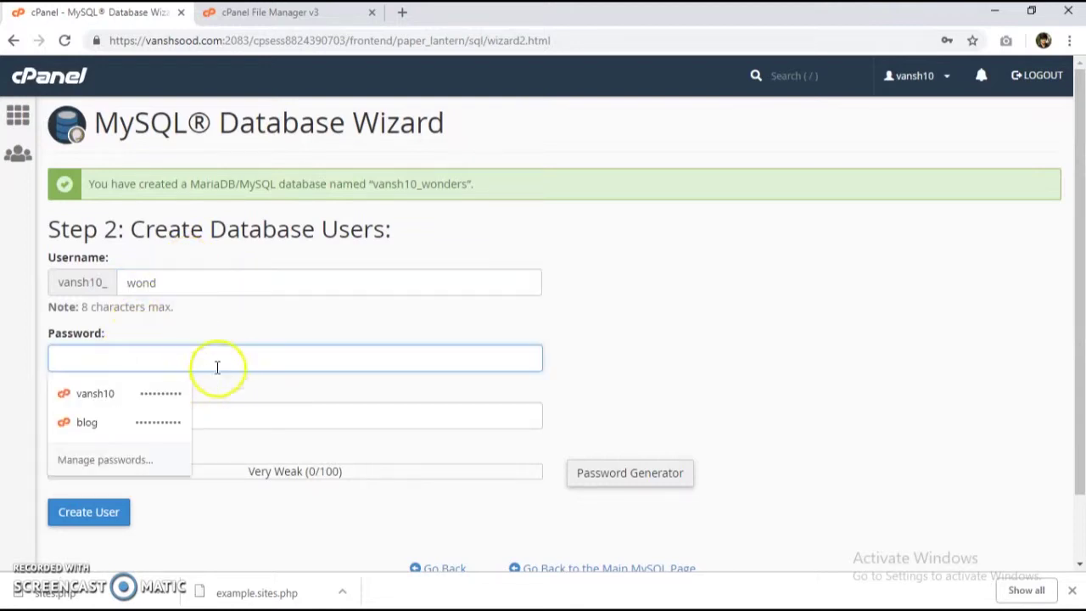
click(225, 325)
click(193, 349)
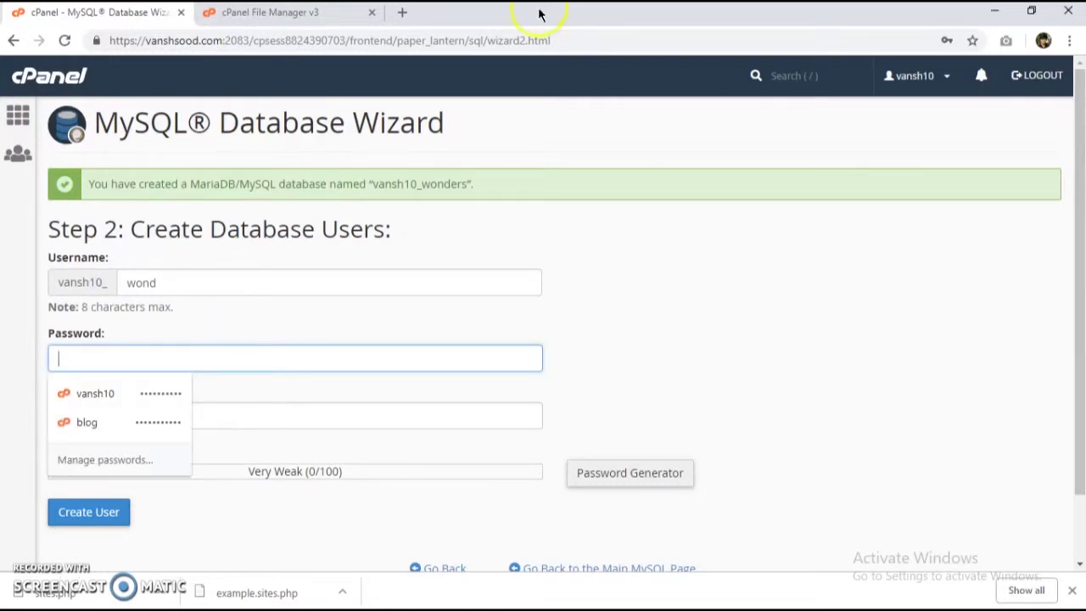
click(652, 471)
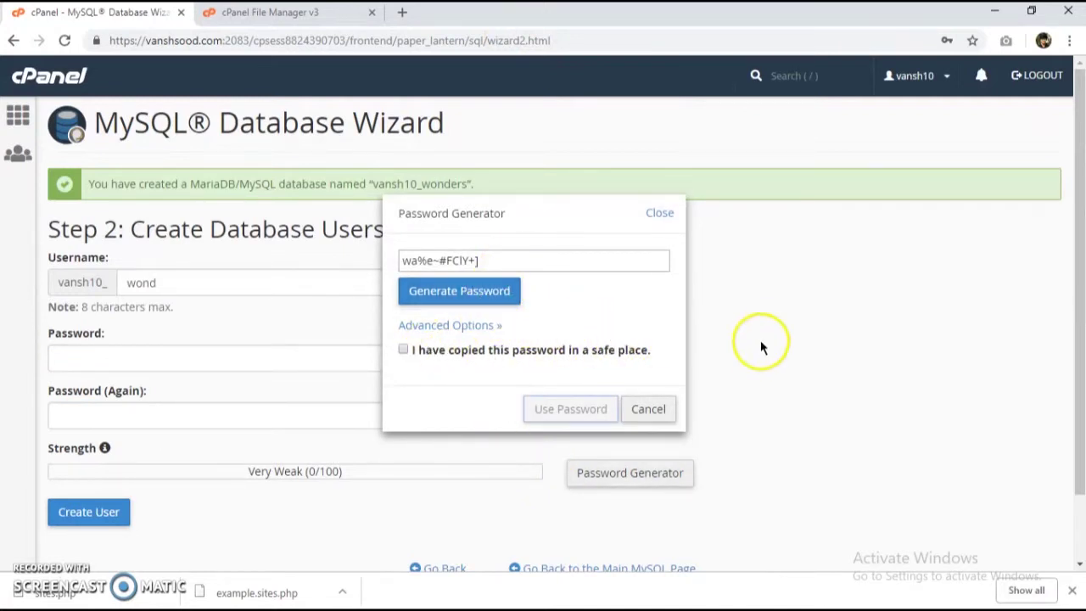
click(659, 214)
click(136, 358)
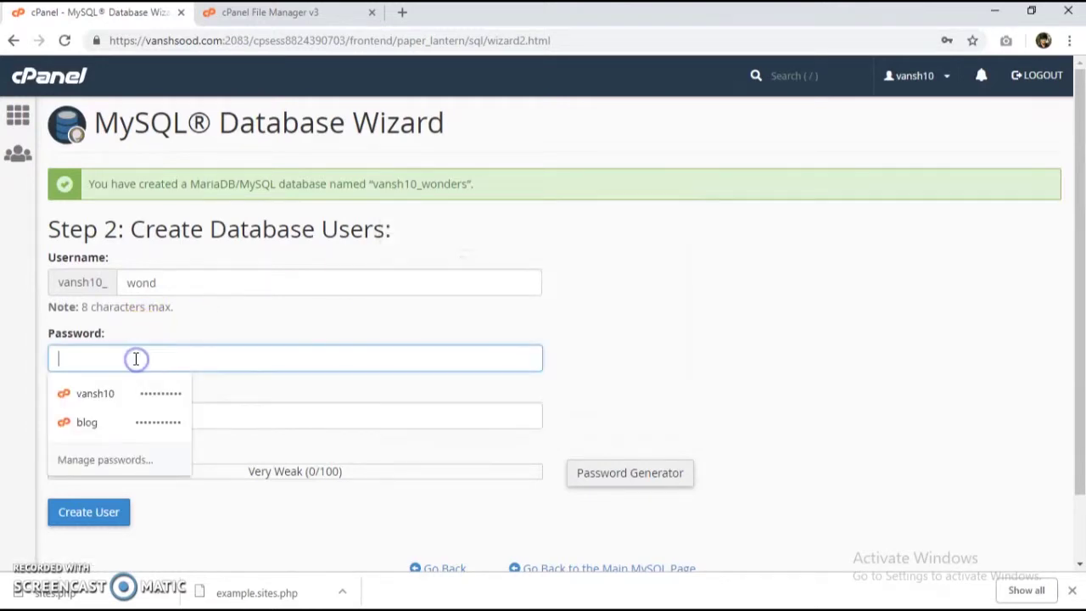
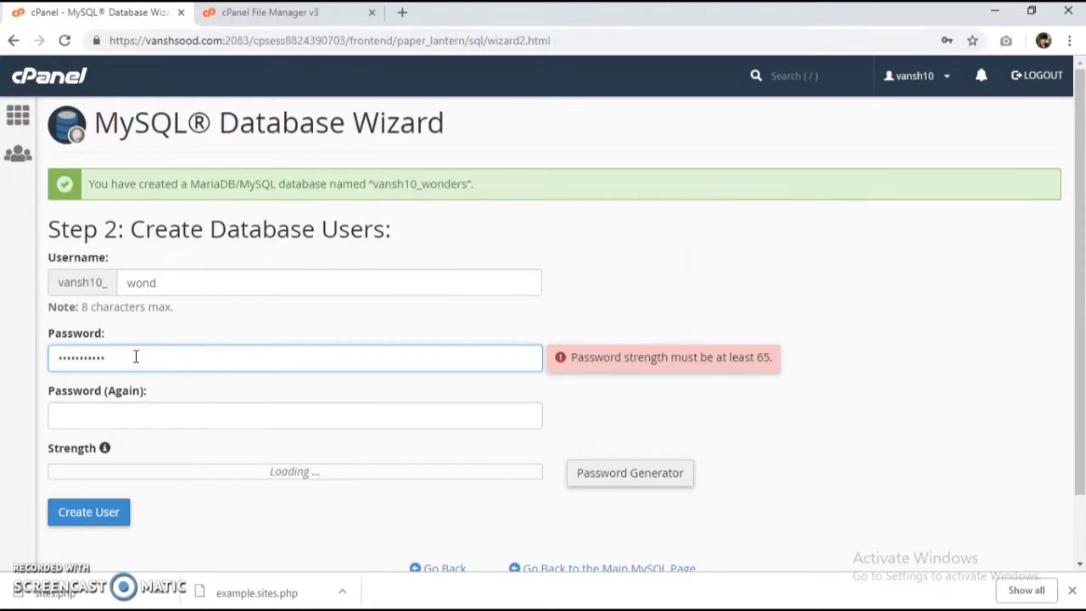
click(122, 417)
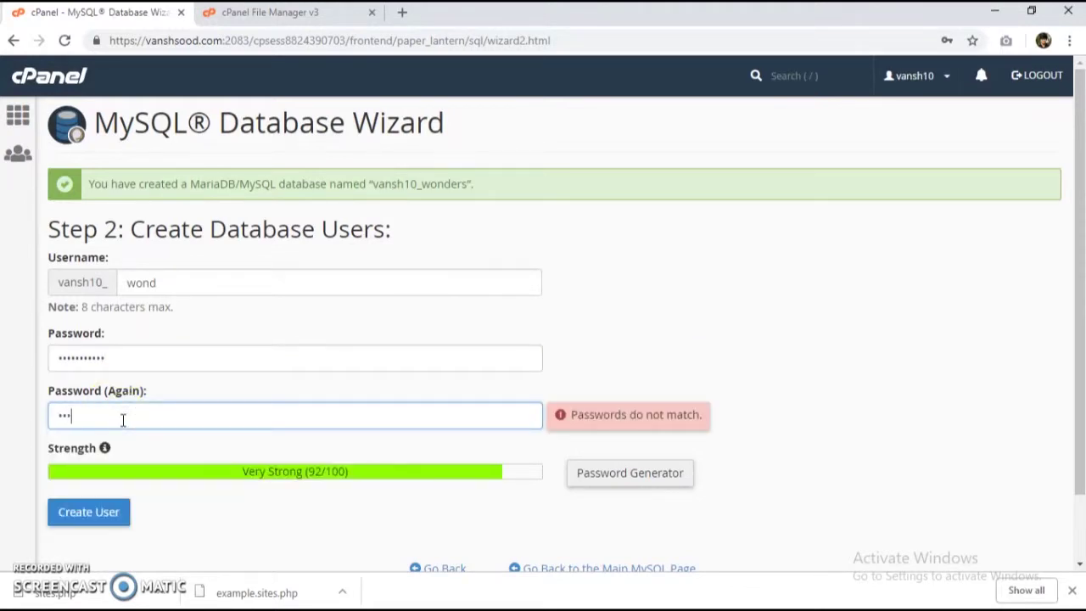
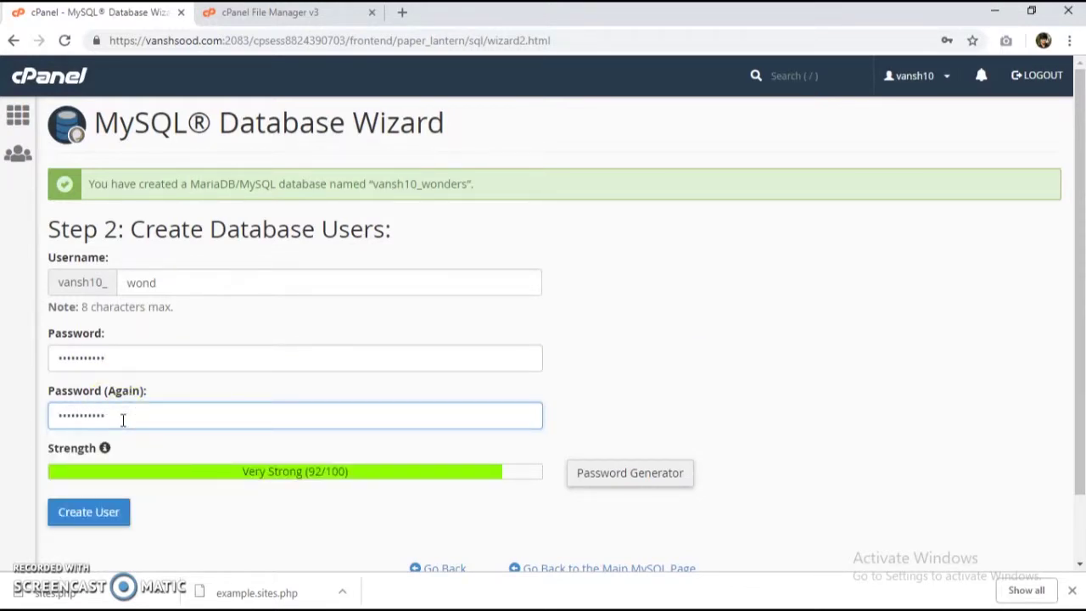
click(95, 513)
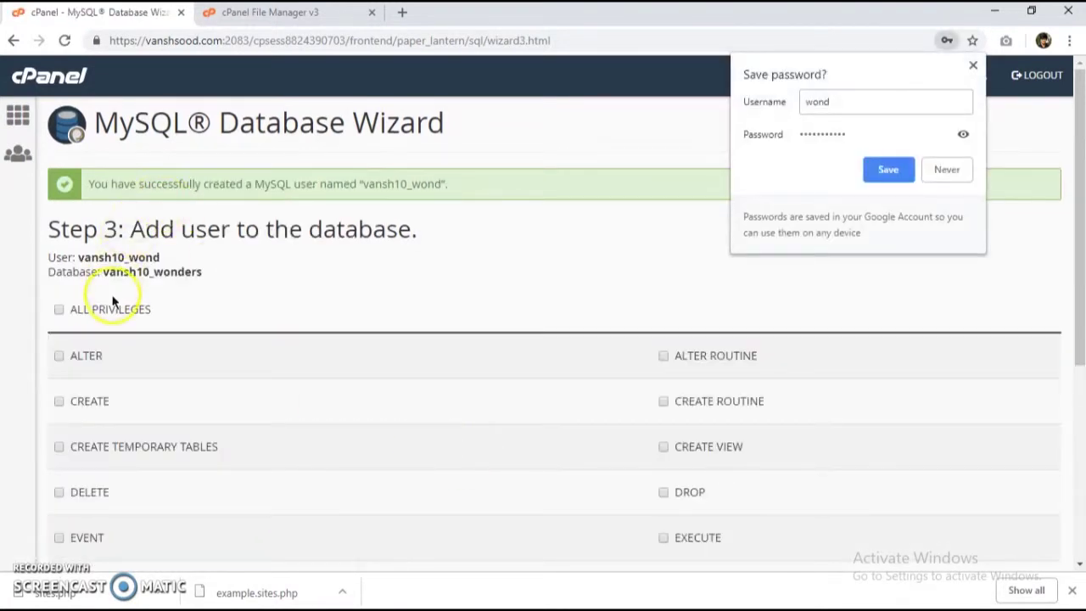
Step: Grant wond ALL PRIVILEGES on vansh10_wonders and start a new database
click(110, 309)
scroll(586, 286, down, 4)
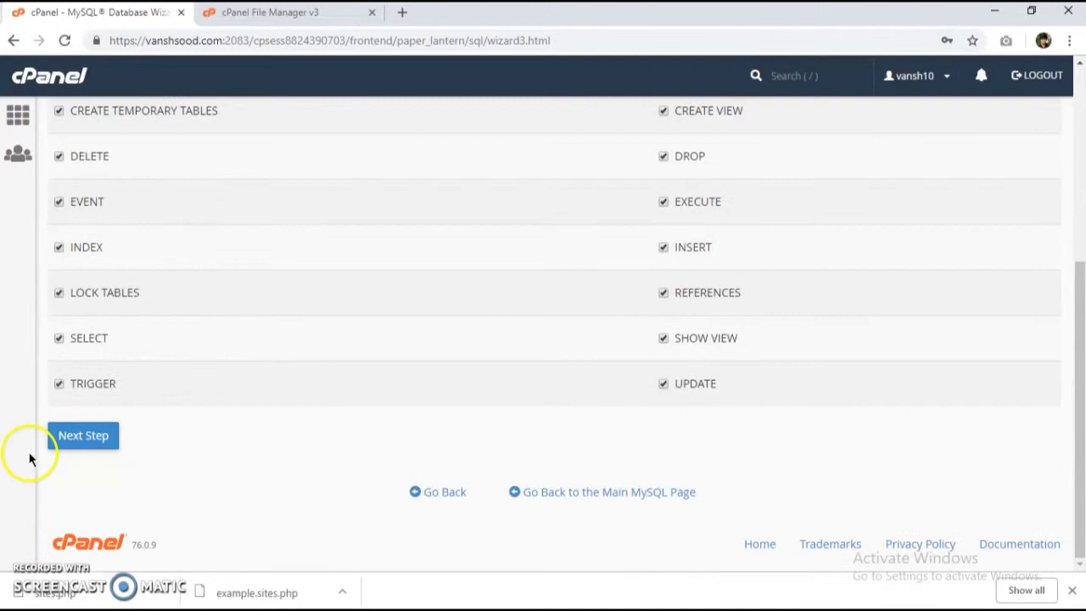
click(100, 437)
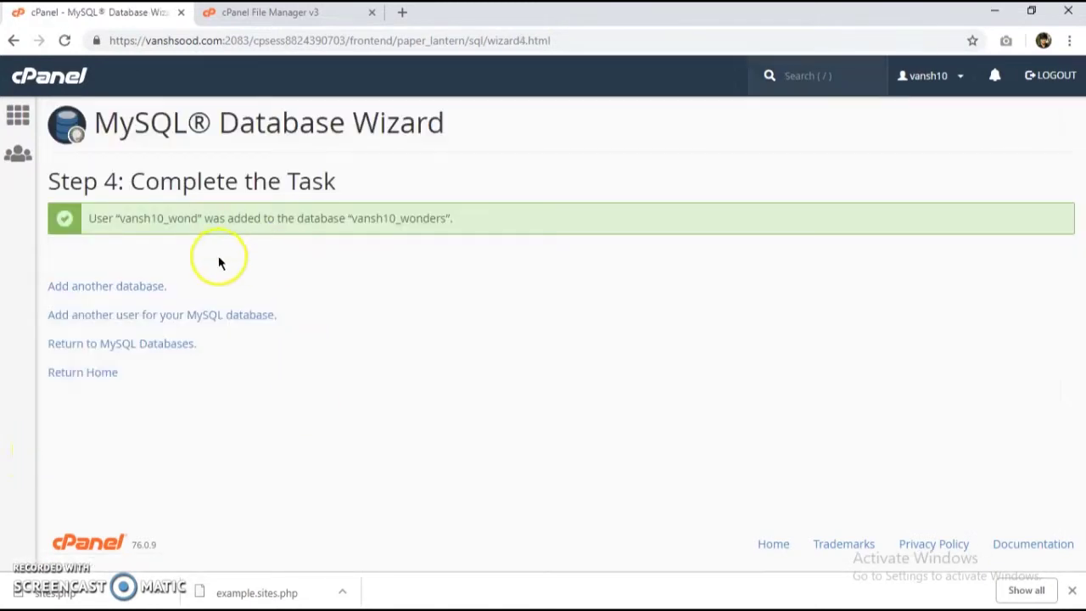
click(153, 291)
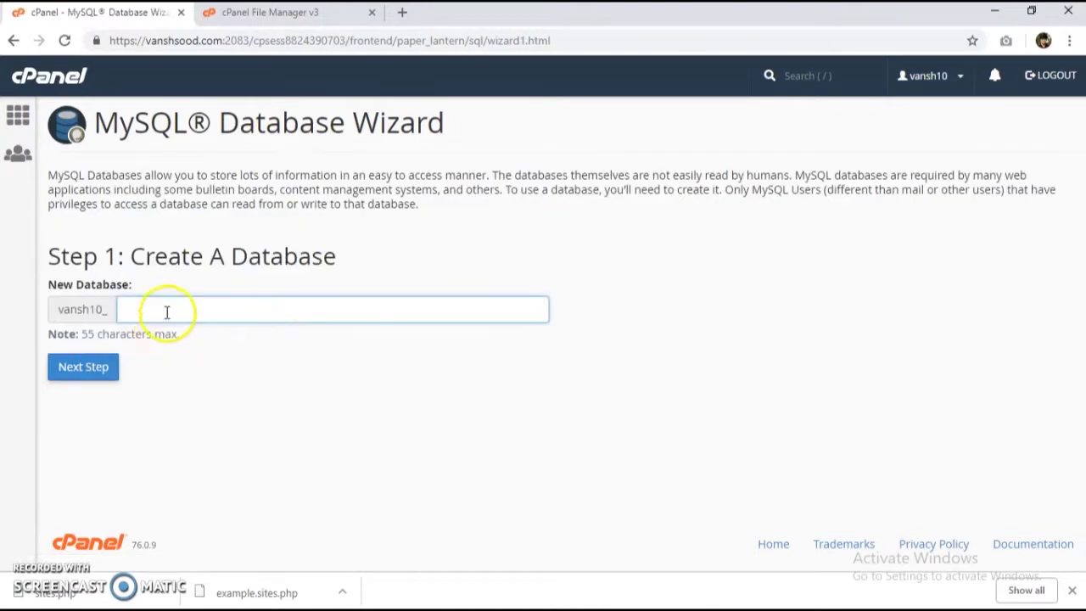
Step: Create the footballclub database in the wizard
click(167, 312)
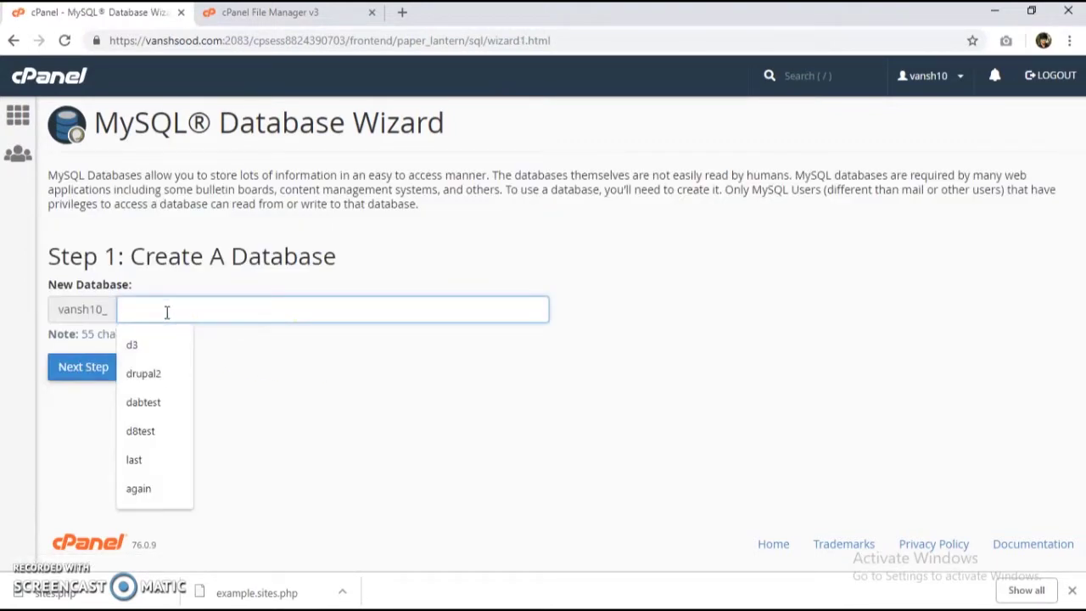
text(football)
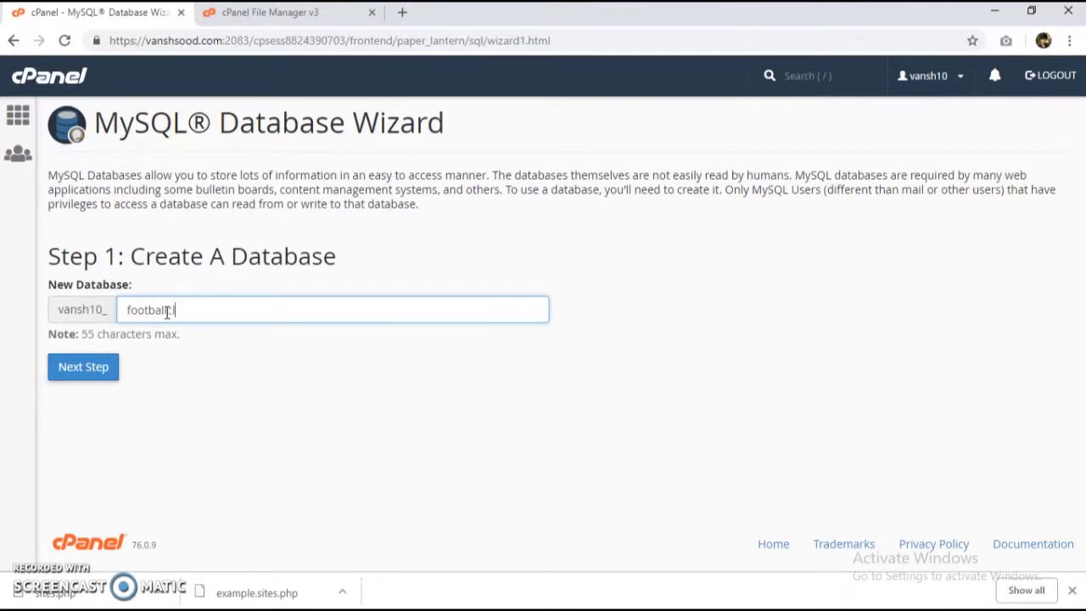
text(club)
click(51, 369)
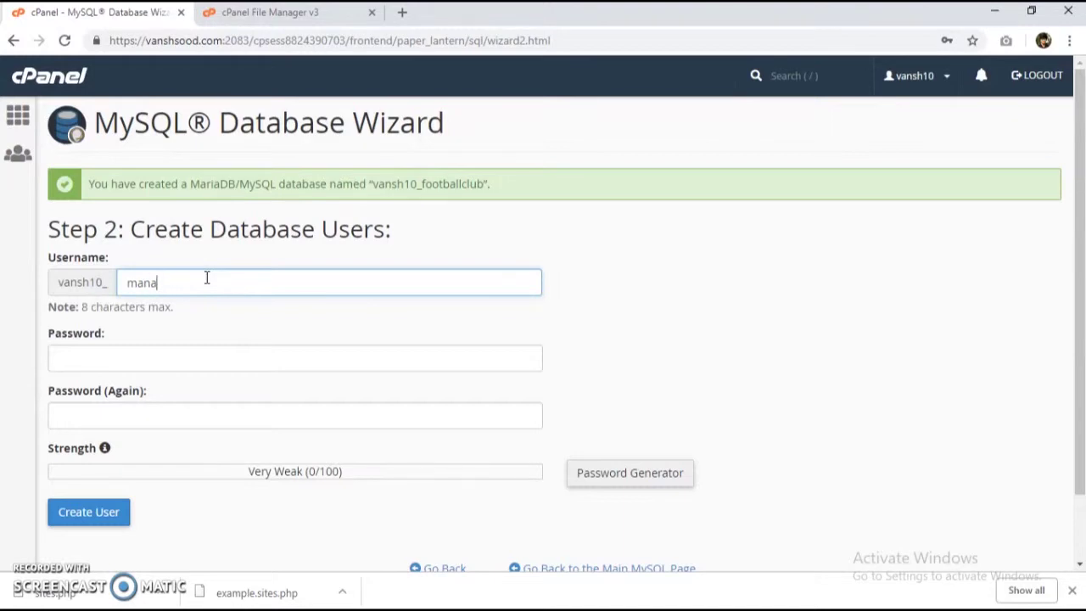
Step: Create the manager user with matching passwords and grant it ALL PRIVILEGES on vansh10_footballclub
click(149, 359)
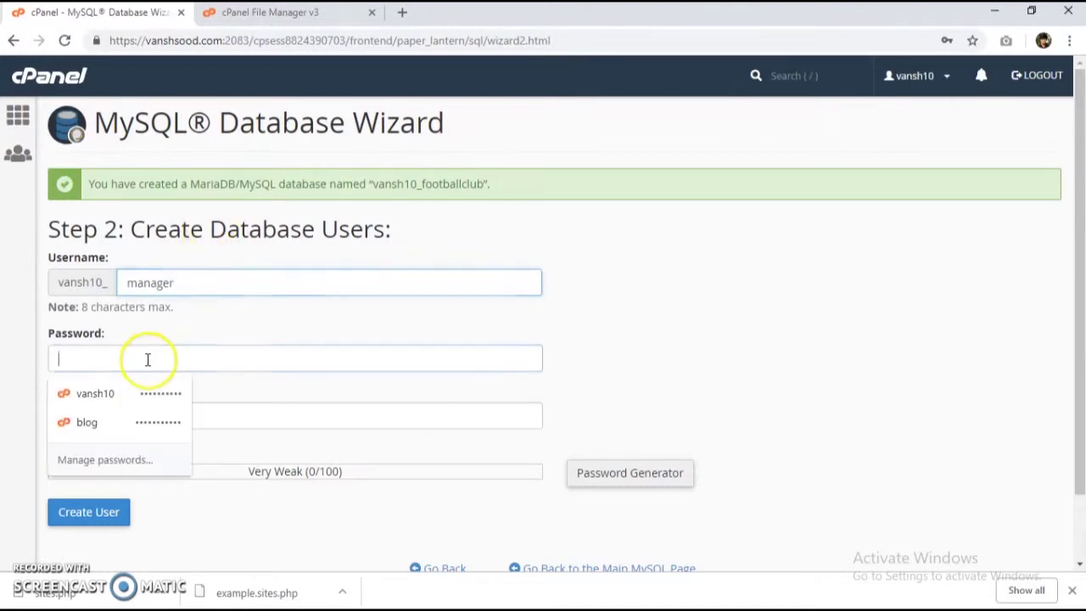
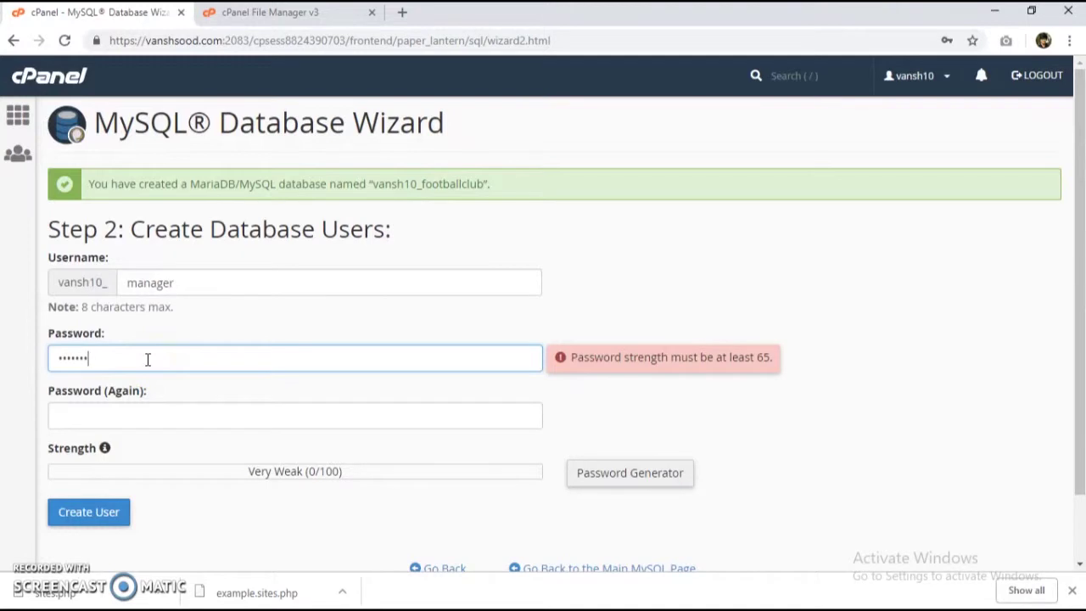
key(Tab)
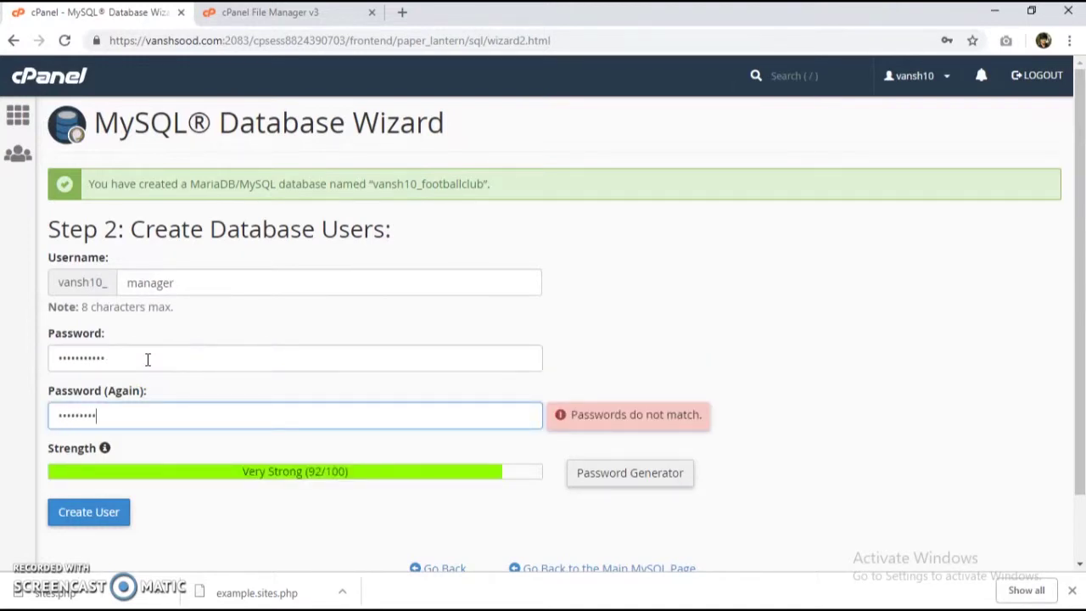
click(89, 511)
click(1072, 591)
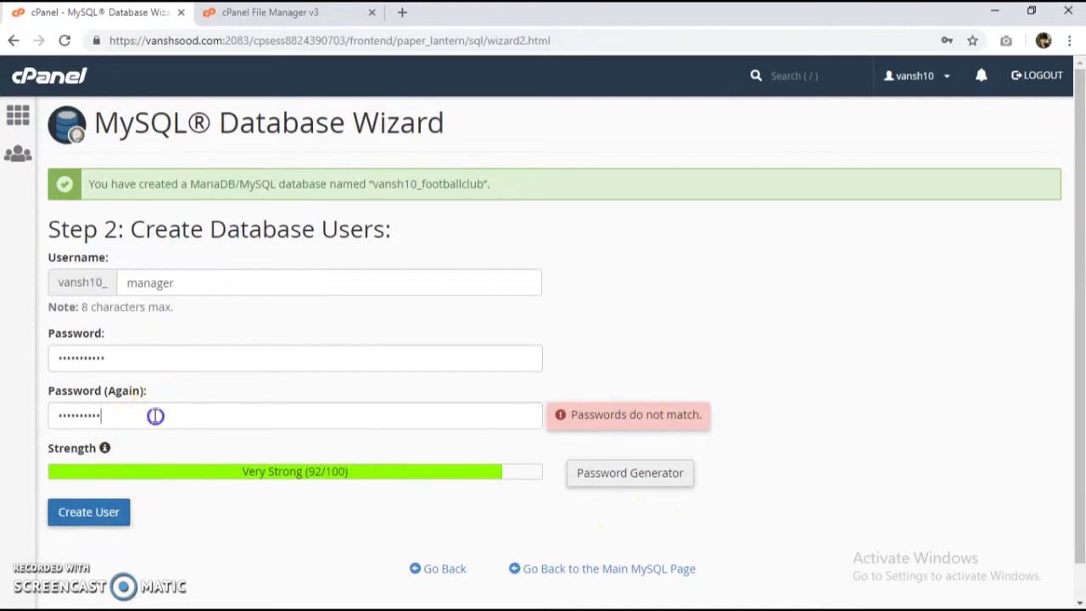
drag(155, 415, 46, 425)
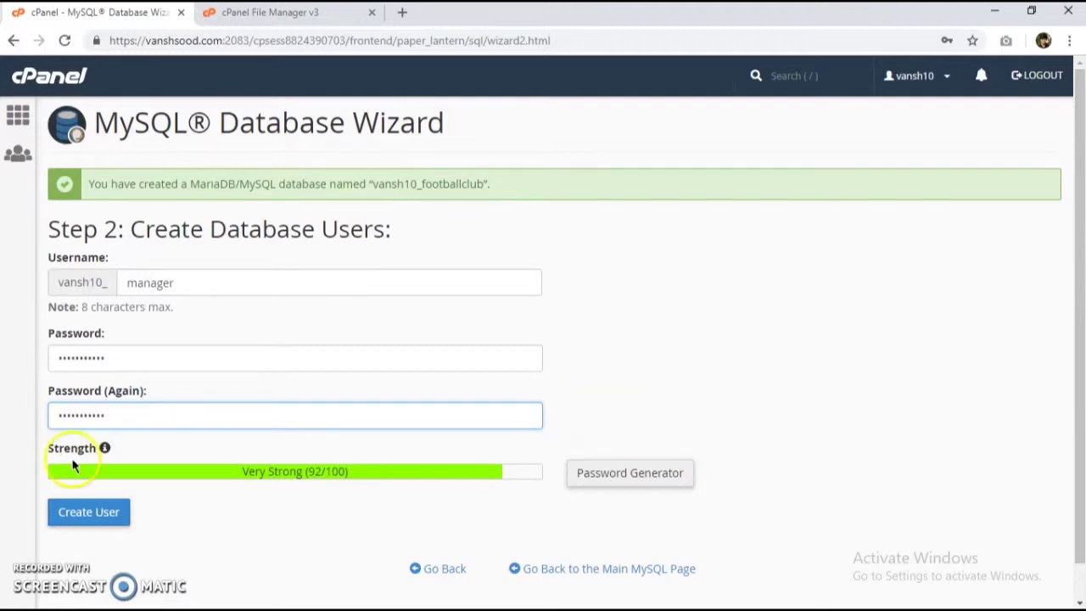
click(90, 514)
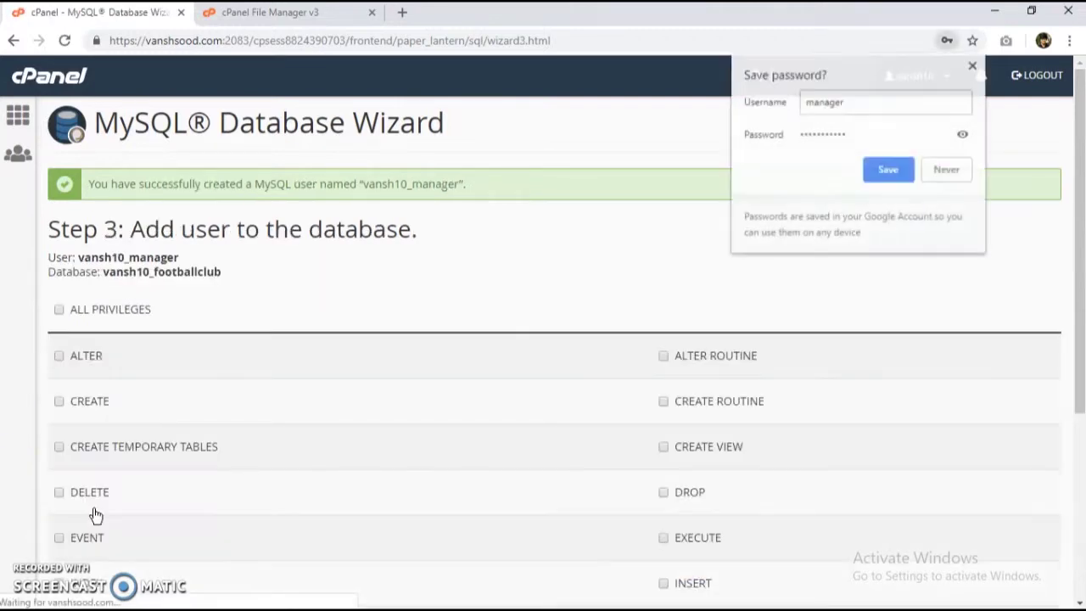
click(134, 317)
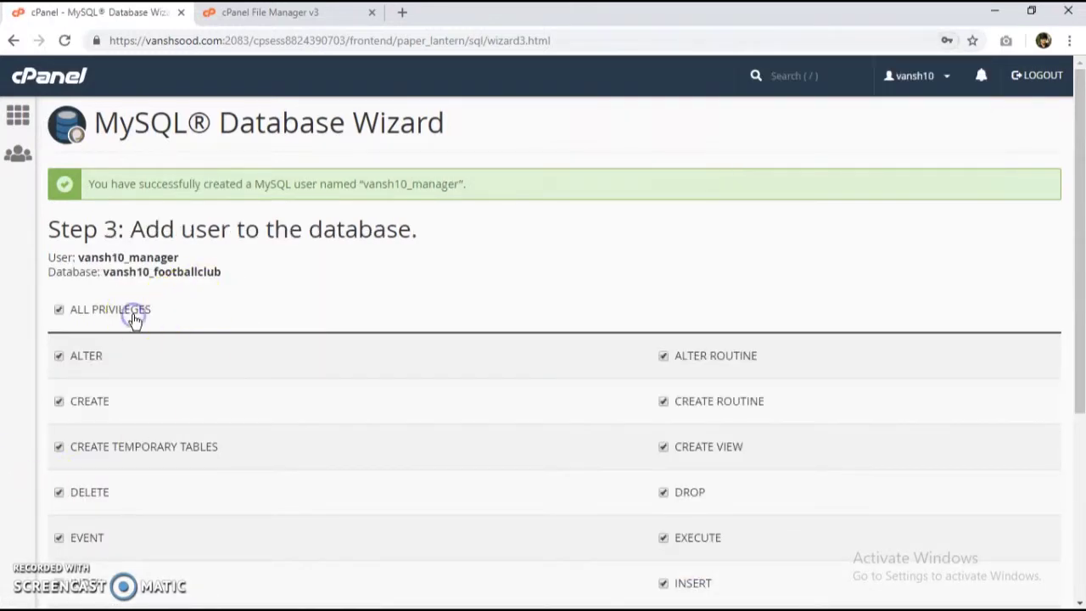
scroll(133, 317, down, 4)
click(92, 477)
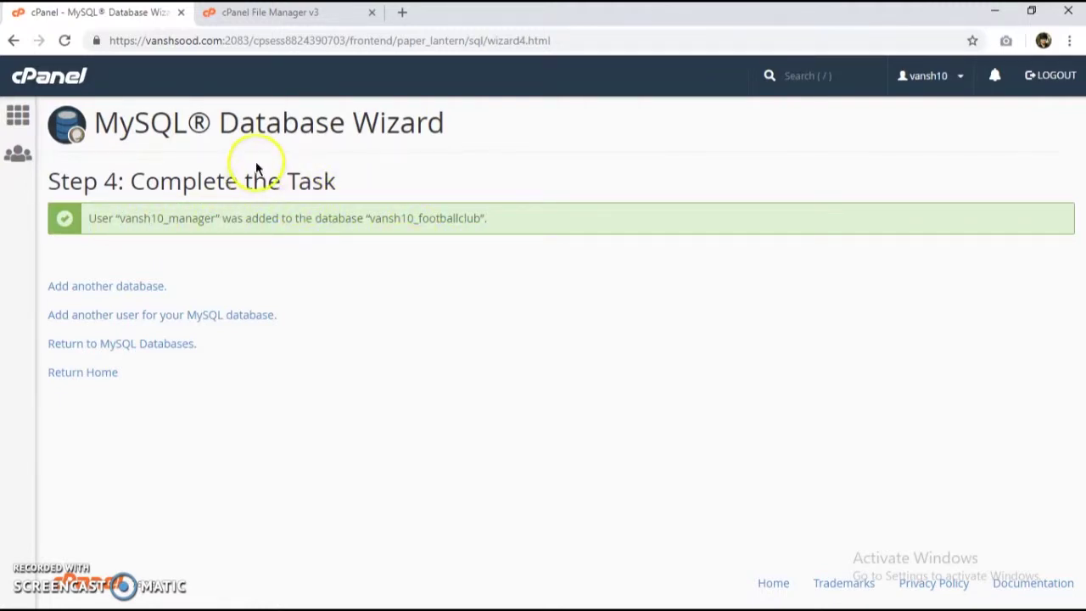
Step: In PuTTY, change into public_html and list its contents
key(alt+Tab)
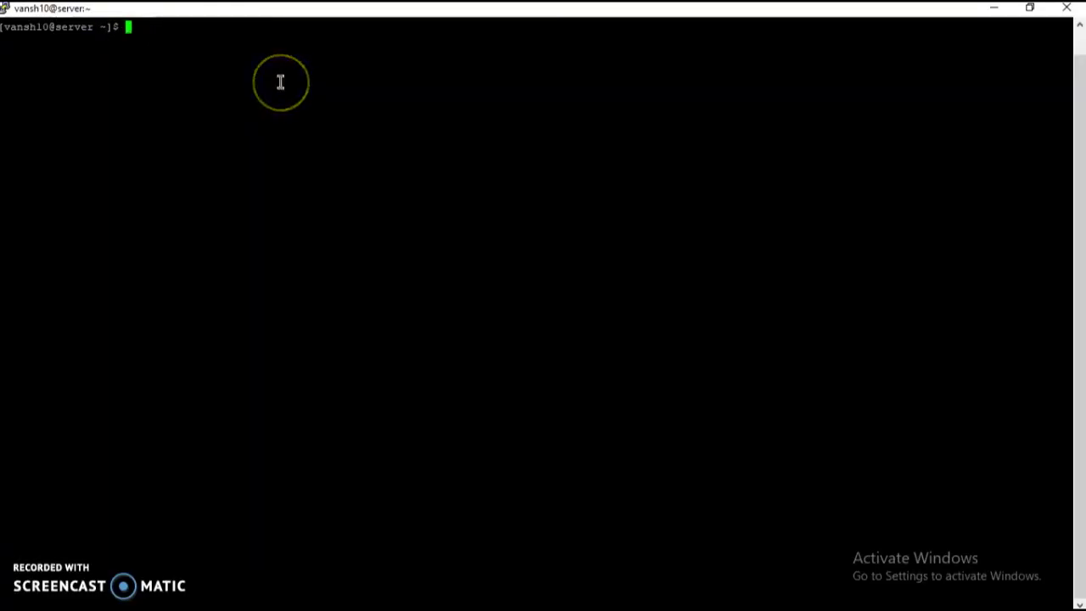
text(cd pub)
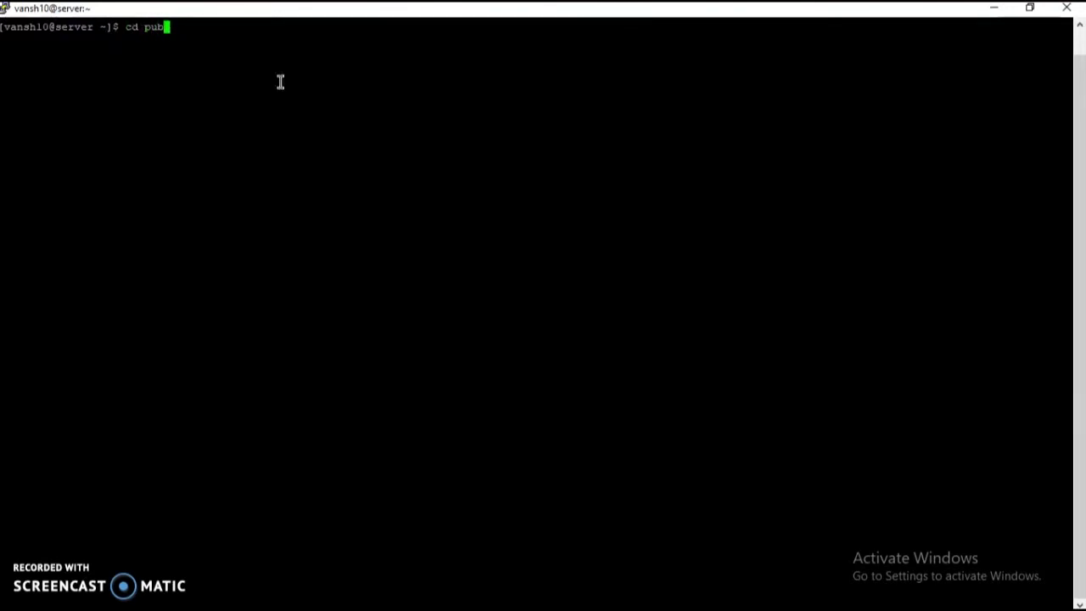
text(lic-html)
key(Left)
key(Left)
key(Left)
key(Left)
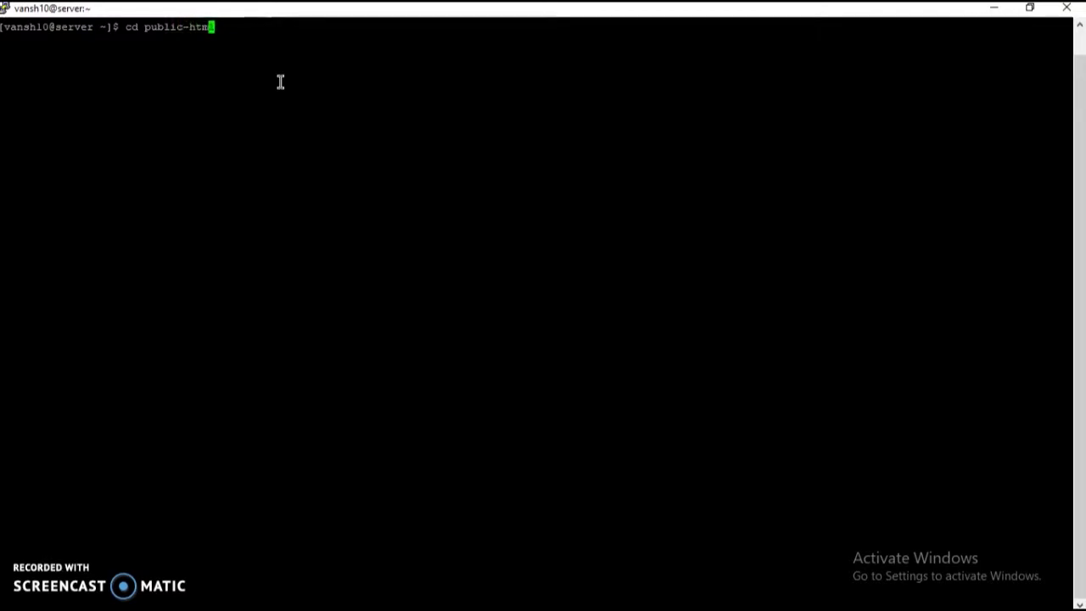
key(BackSpace)
text(_)
key(Return)
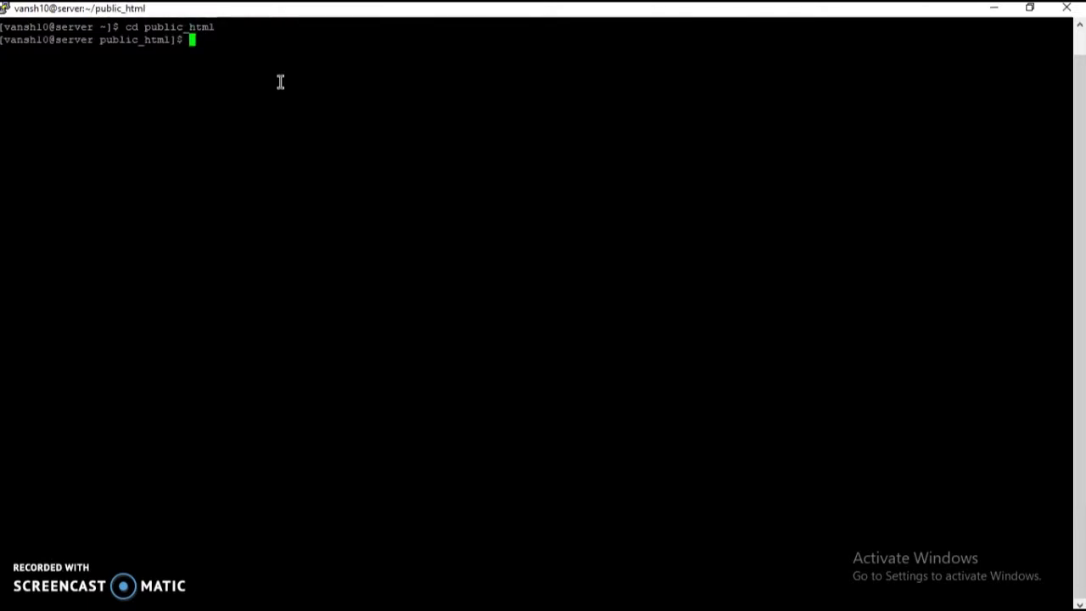
text(ls)
key(Return)
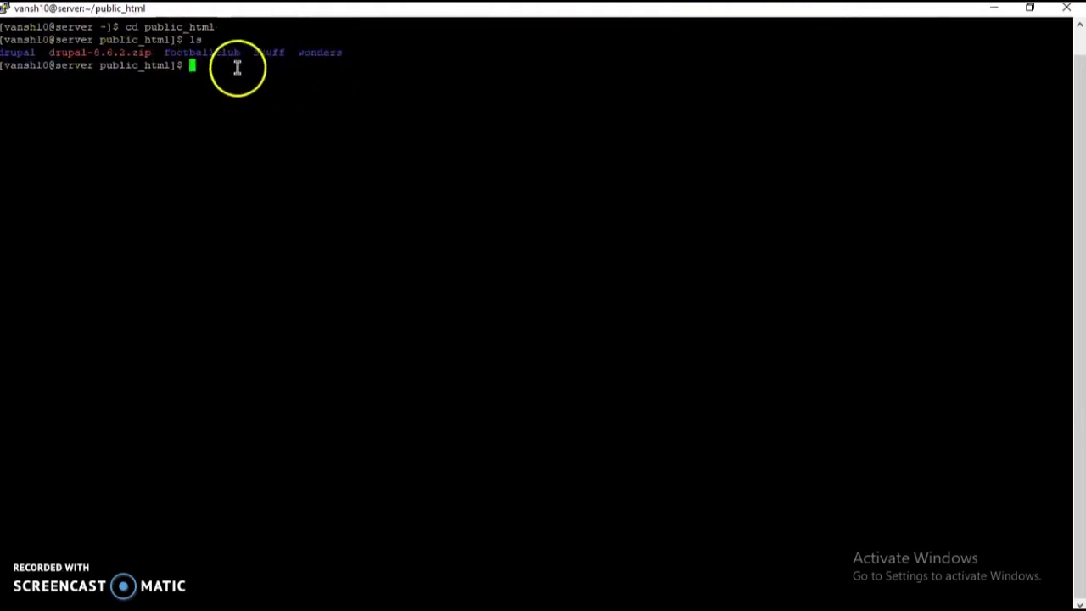
Step: Run ln -s drupal wonders and ln -s drupal footballclub, then cd into wonders
text(ln -s)
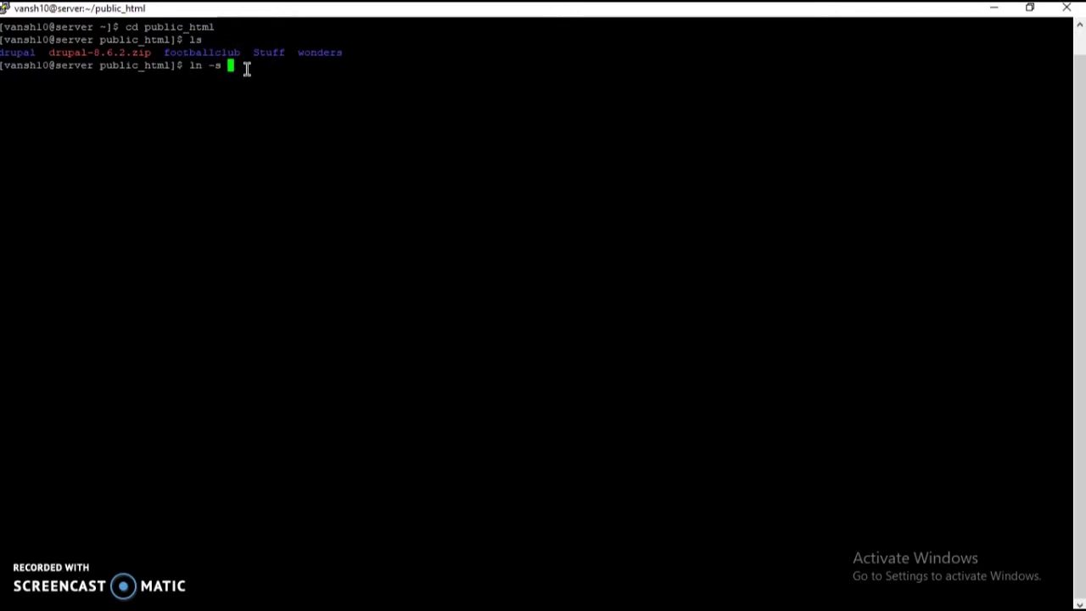
text( drupal wonders)
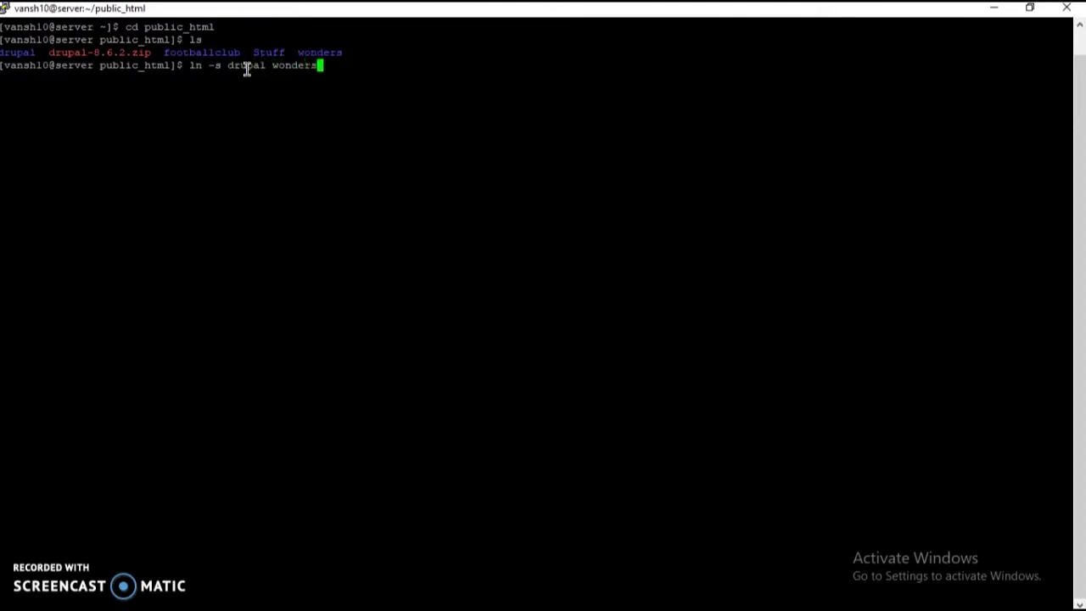
key(Return)
key(Up)
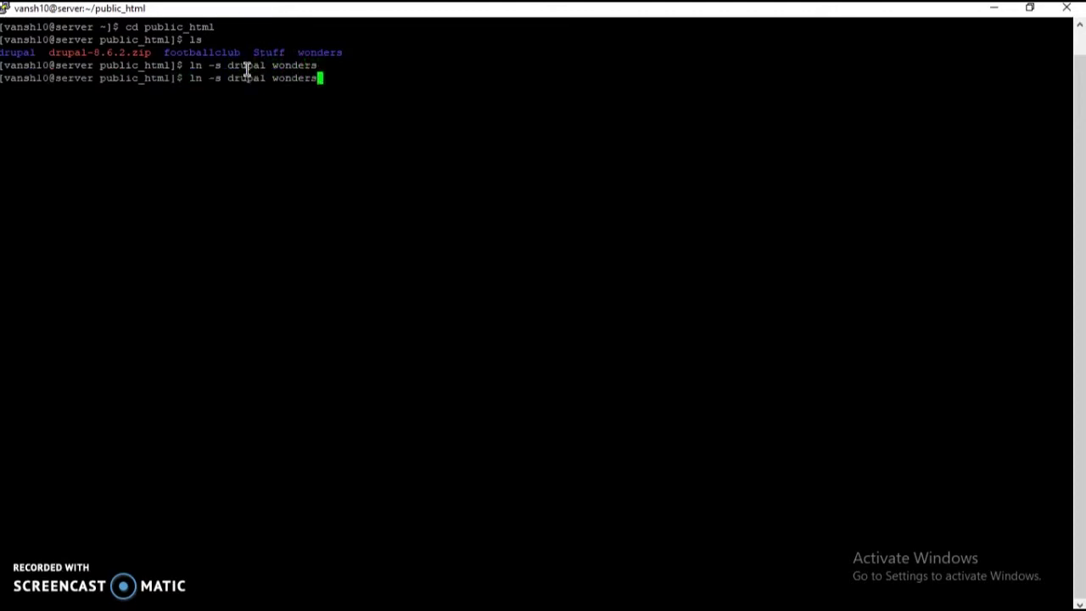
key(BackSpace)
key(BackSpace)
key(BackSpace)
key(BackSpace)
key(BackSpace)
key(BackSpace)
key(BackSpace)
text(footballclub)
key(Return)
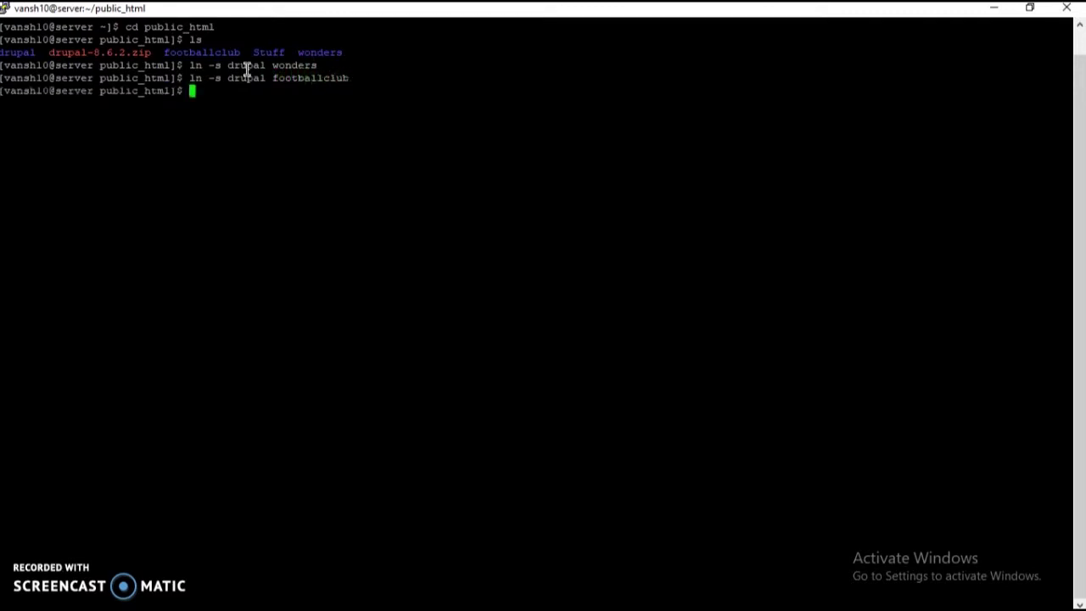
text(cd wonders)
key(Return)
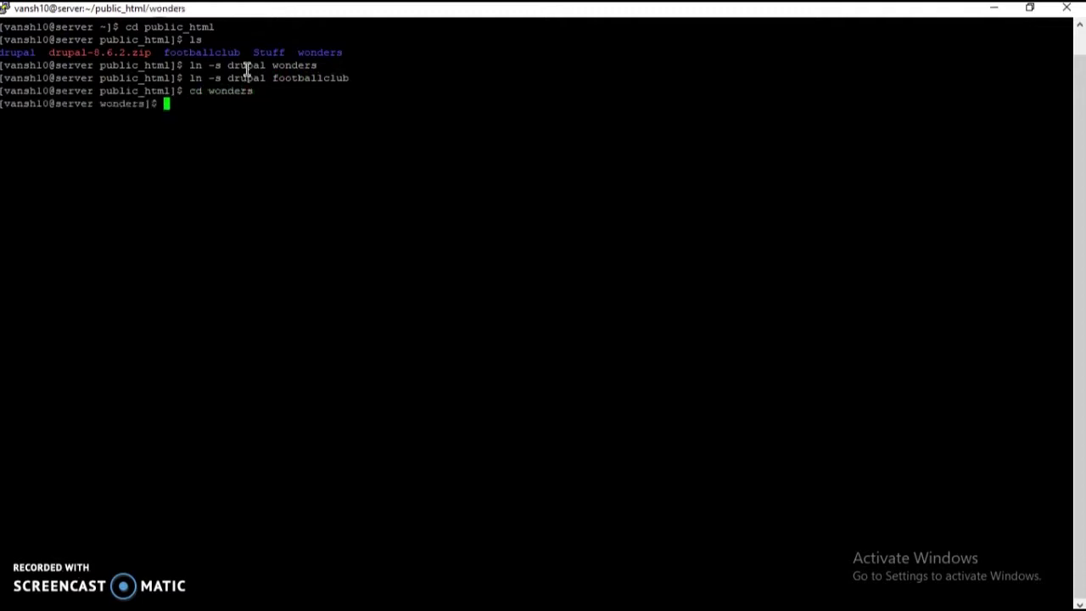
Step: List the contents of wonders, then go back up to public_html
text(ls)
key(Return)
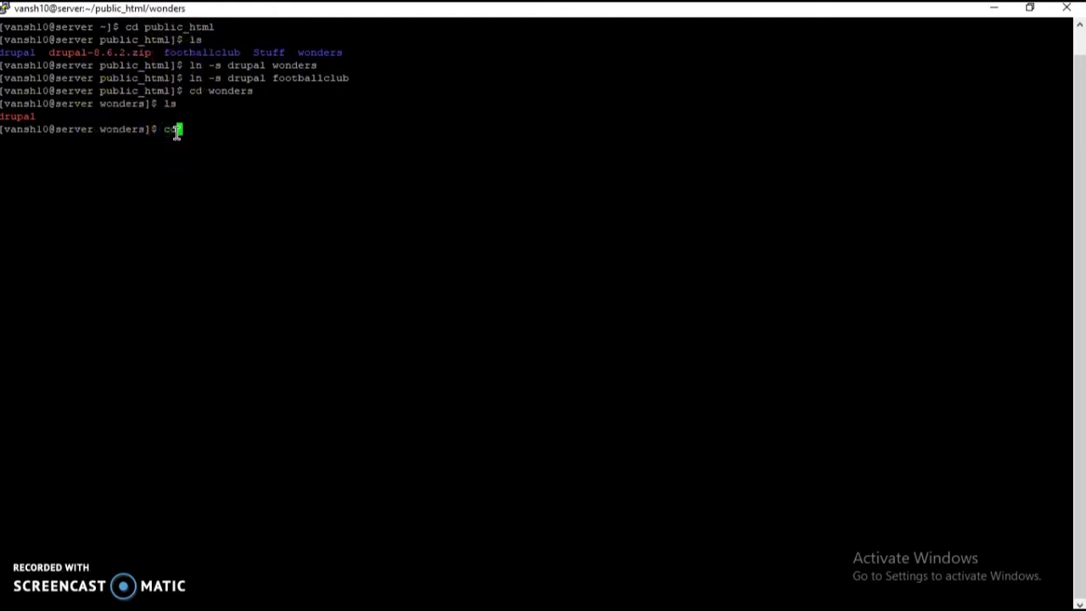
text(..)
key(Return)
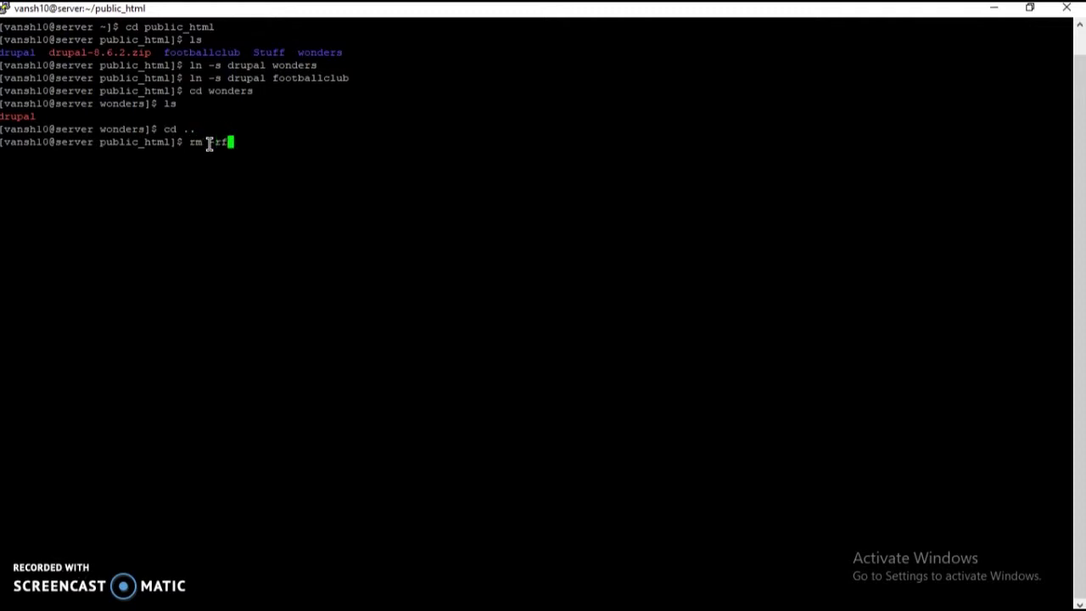
Step: Remove wonders and footballclub with rm -rf and list public_html to confirm
click(344, 203)
text(wonders)
key(Return)
key(Up)
key(BackSpace)
key(BackSpace)
key(BackSpace)
key(BackSpace)
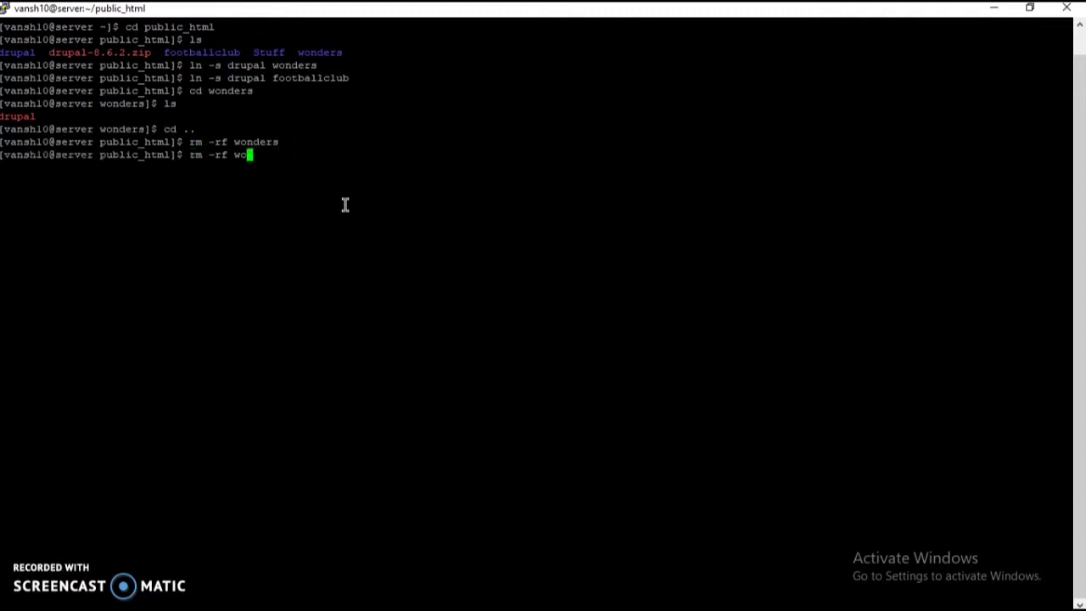
text(footballclub)
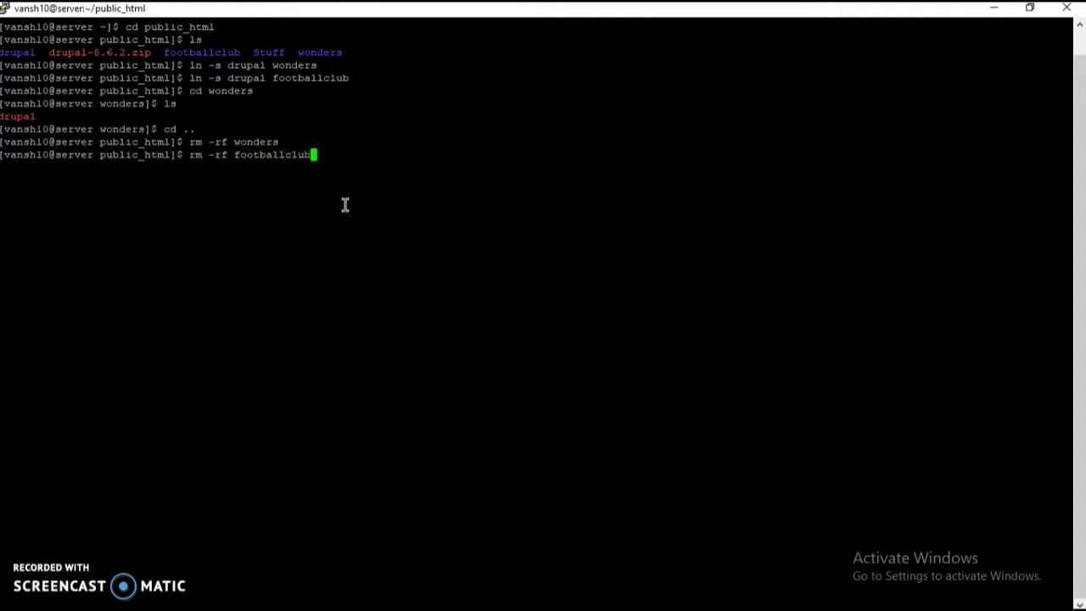
key(Return)
key(Up)
key(Up)
key(Up)
key(BackSpace)
key(BackSpace)
key(BackSpace)
text(ls)
key(Return)
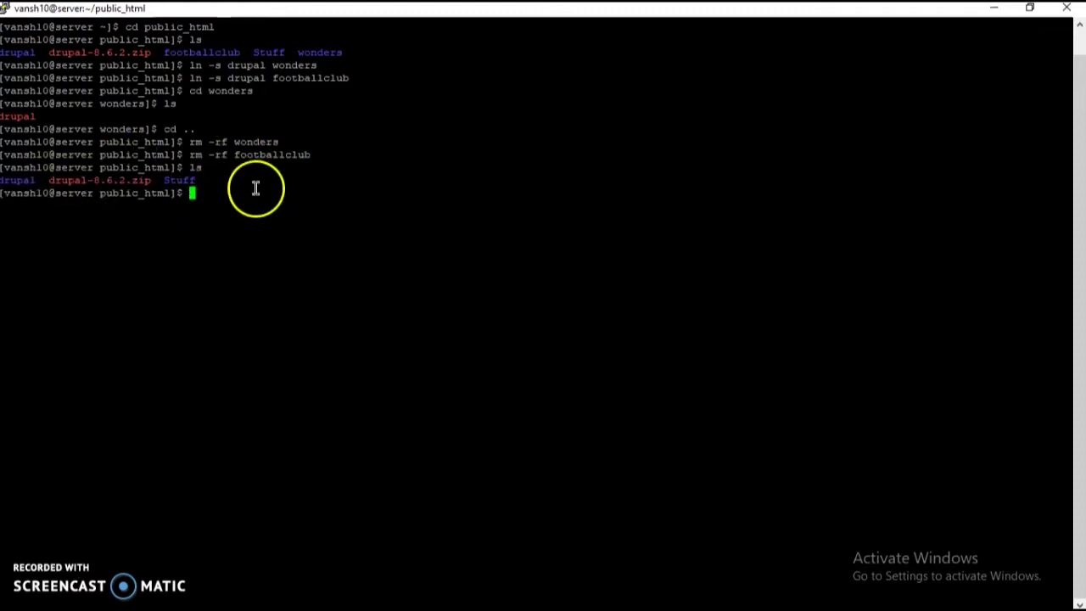
Step: Recreate the footballclub and wonders symlinks to drupal and list public_html
text(ls ..)
key(BackSpace)
key(BackSpace)
key(BackSpace)
key(BackSpace)
text(n -s drupal footballclub)
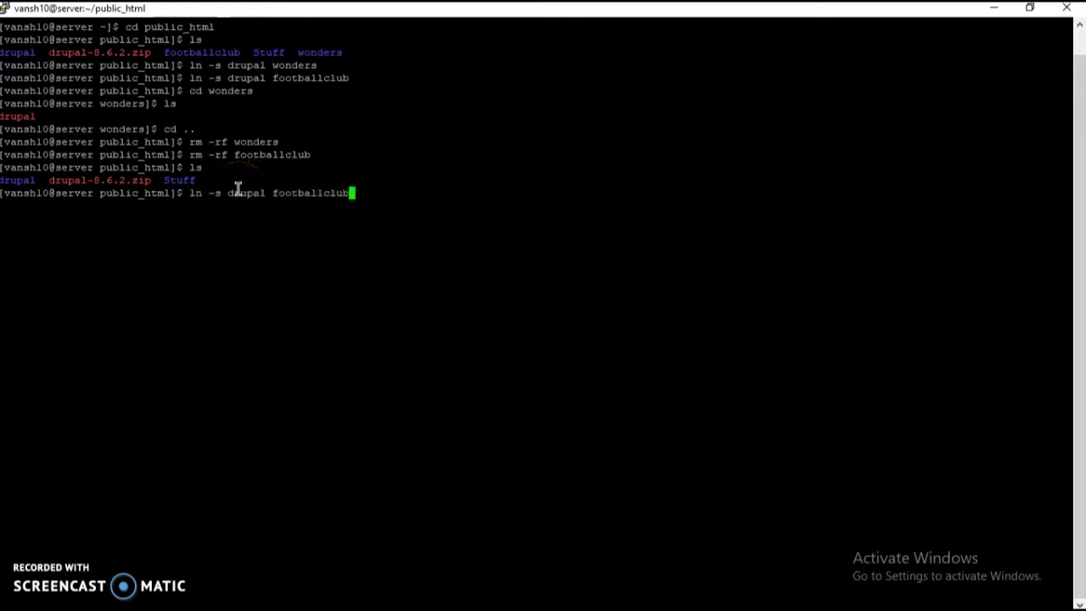
key(Return)
key(Up)
key(Up)
key(Up)
key(Up)
key(Up)
key(Up)
key(Up)
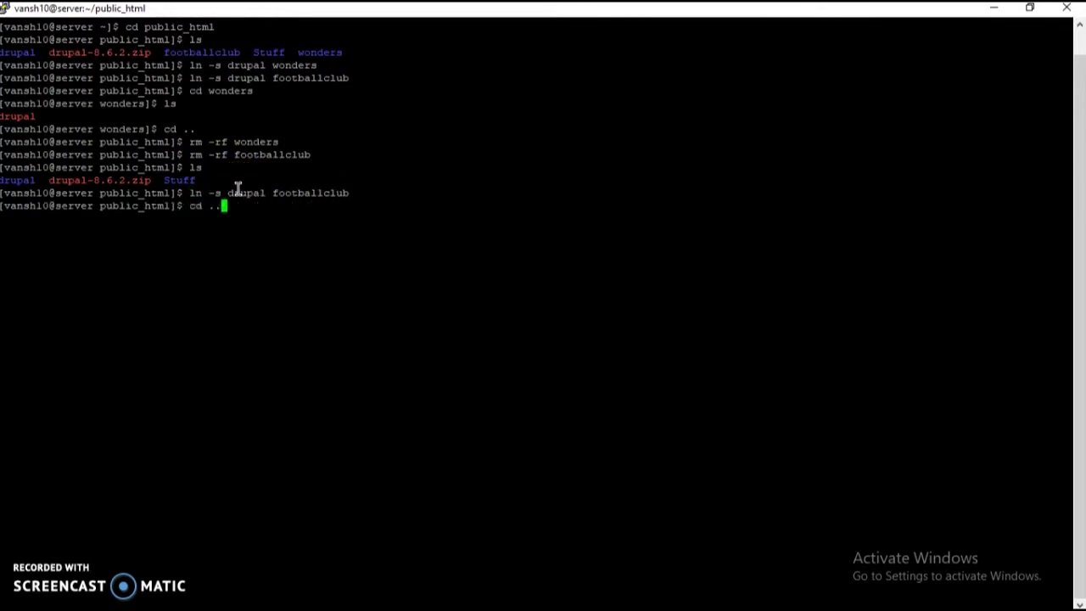
key(Up)
key(Up)
key(Return)
text(l)
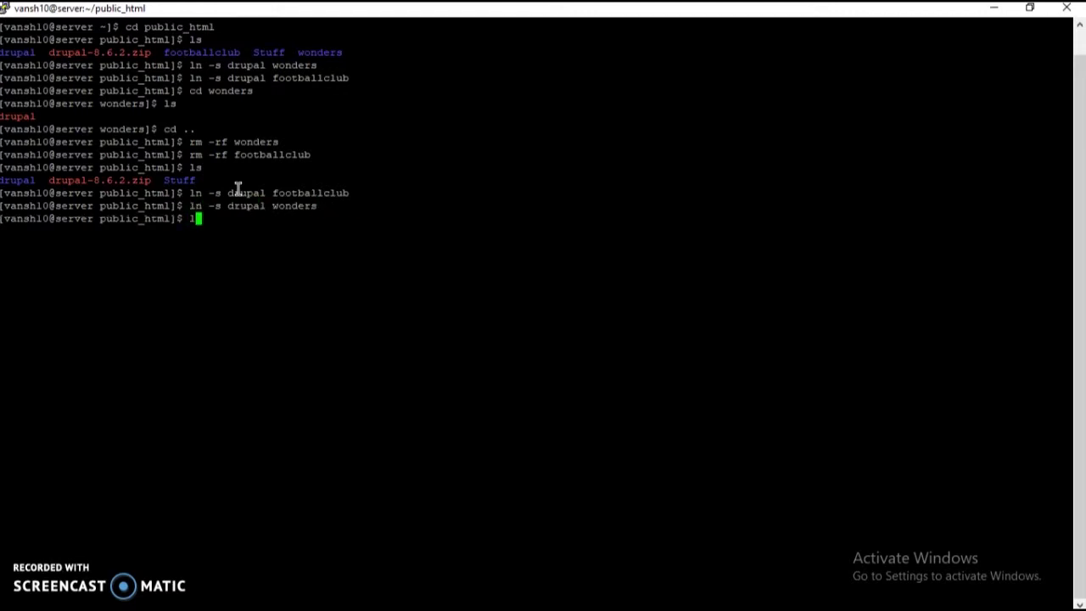
text(s)
key(Return)
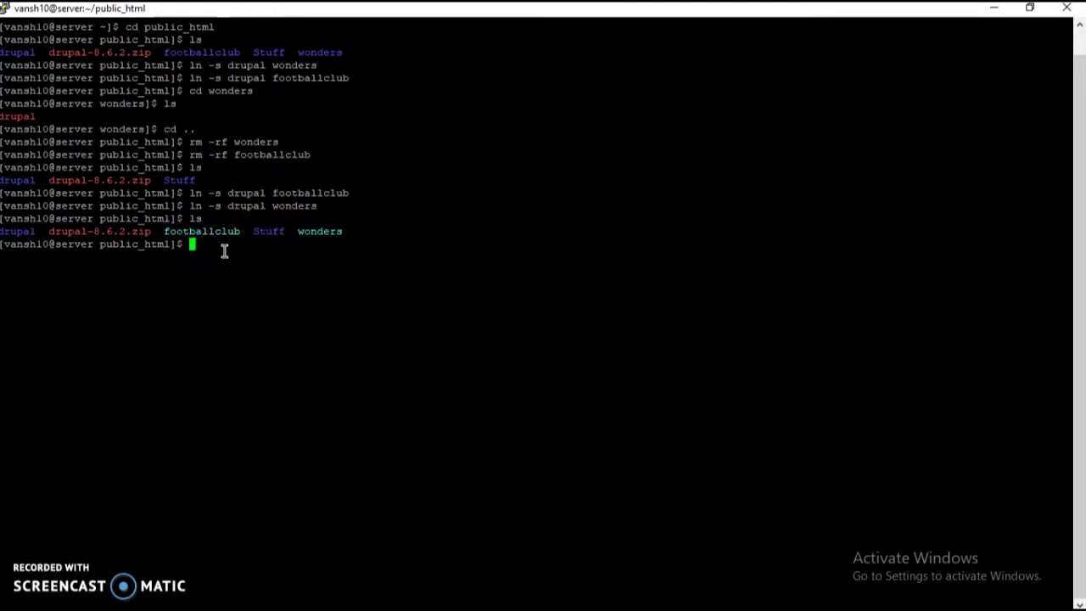
Step: Enter wonders and list its Drupal files such as core, modules, sites and themes
text(cd wonders)
key(Return)
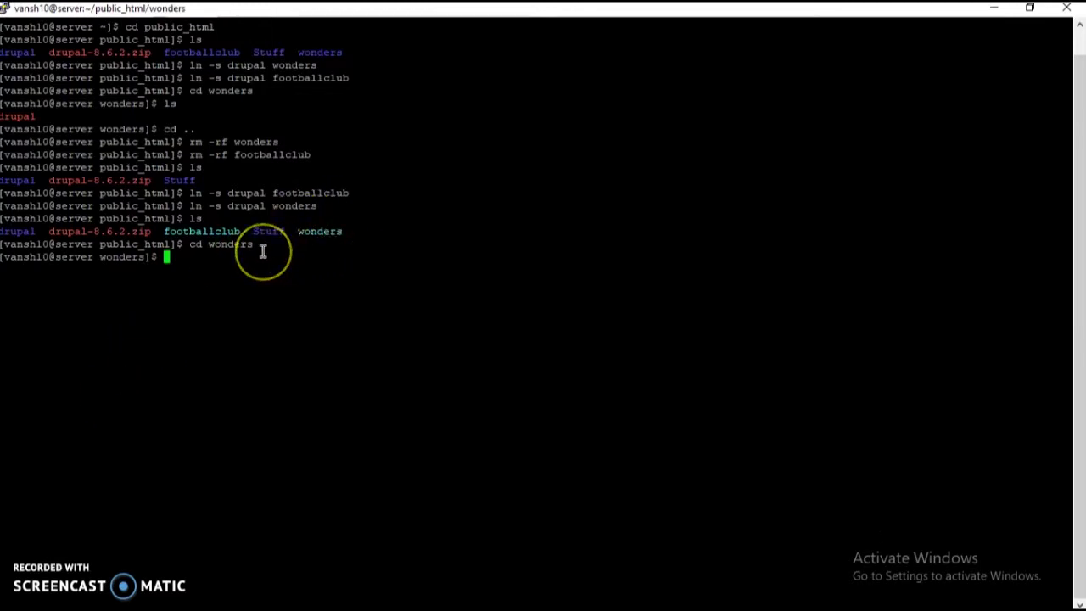
text(ls)
key(Return)
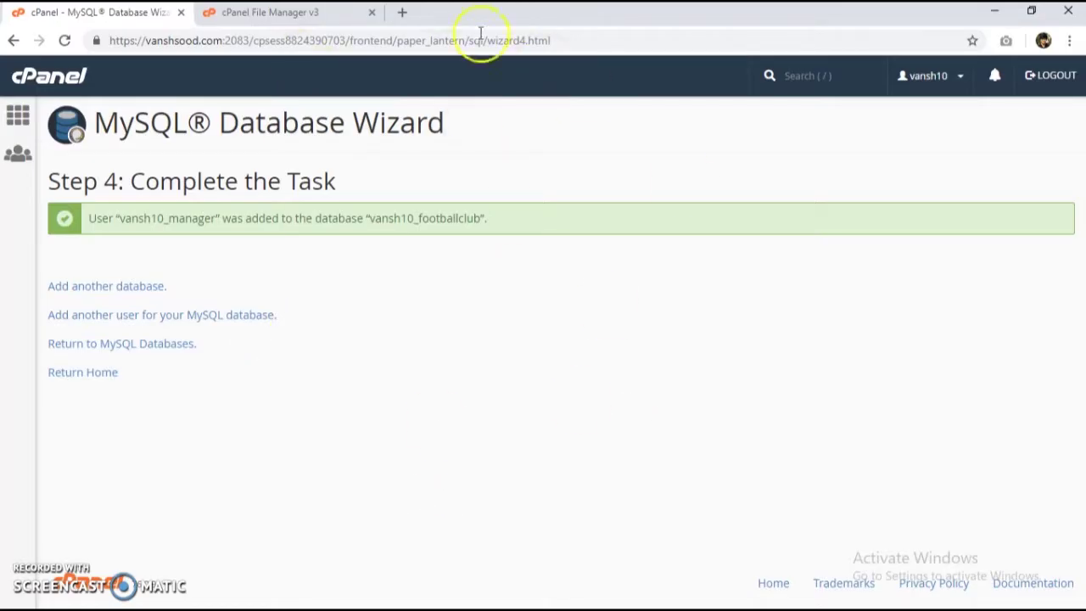
Step: Load wonders.vanshsood.com in a new browser tab
click(402, 11)
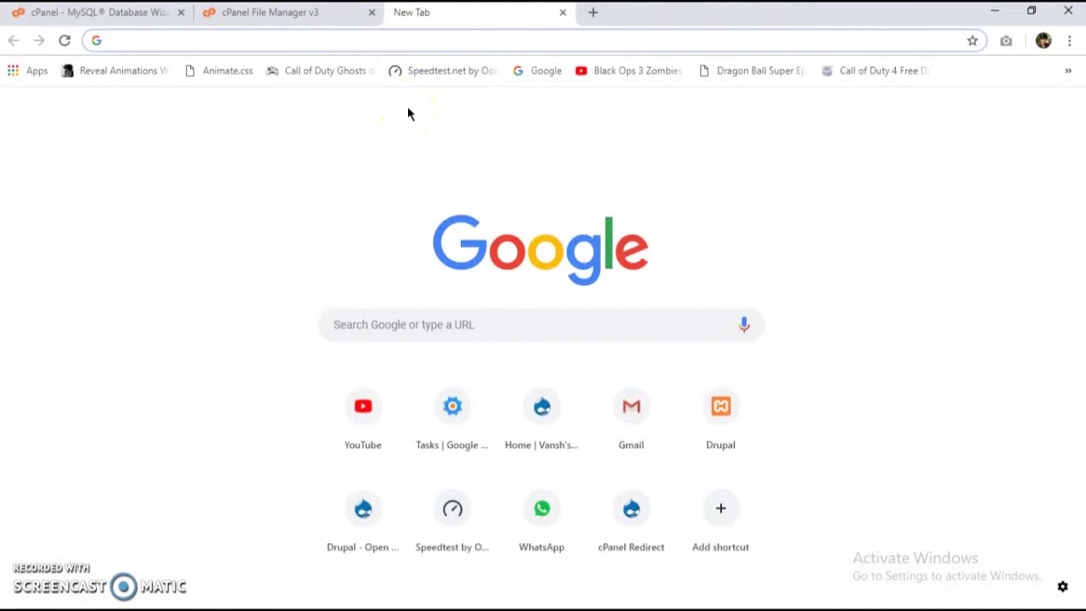
text(wonders.)
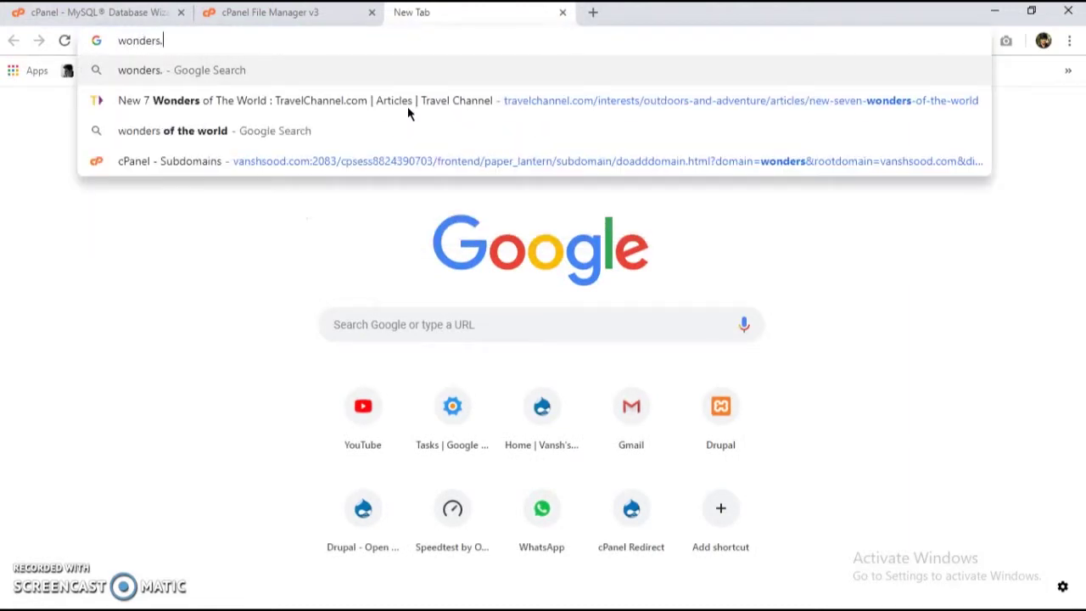
text(vanshsood.c)
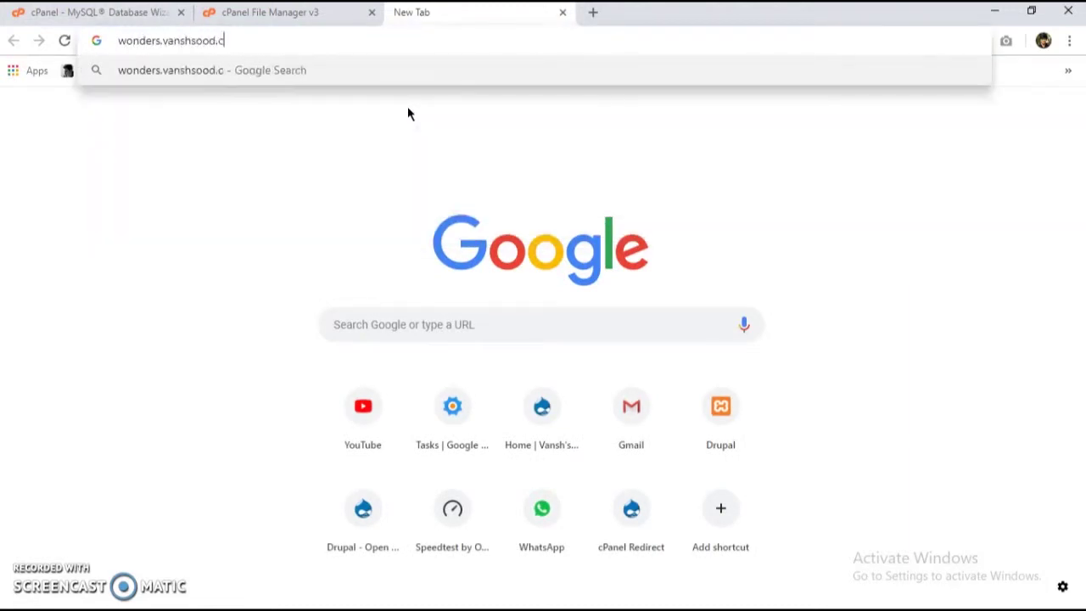
text(om)
key(Return)
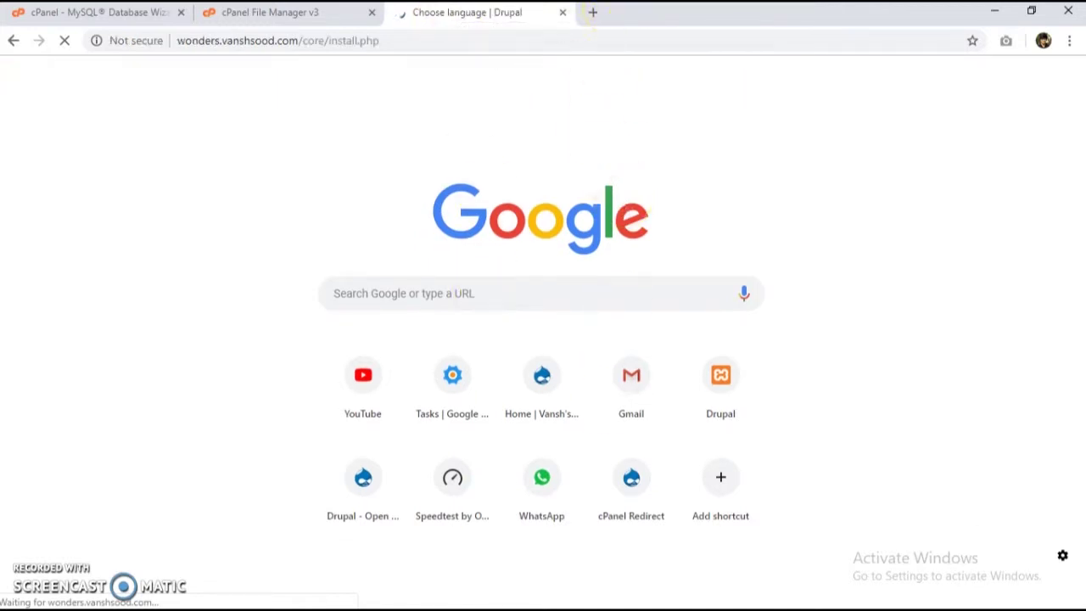
Step: Load footballclub.vanshsood.com in another tab, check the wonders installer, and return to File Manager
click(594, 12)
text(football)
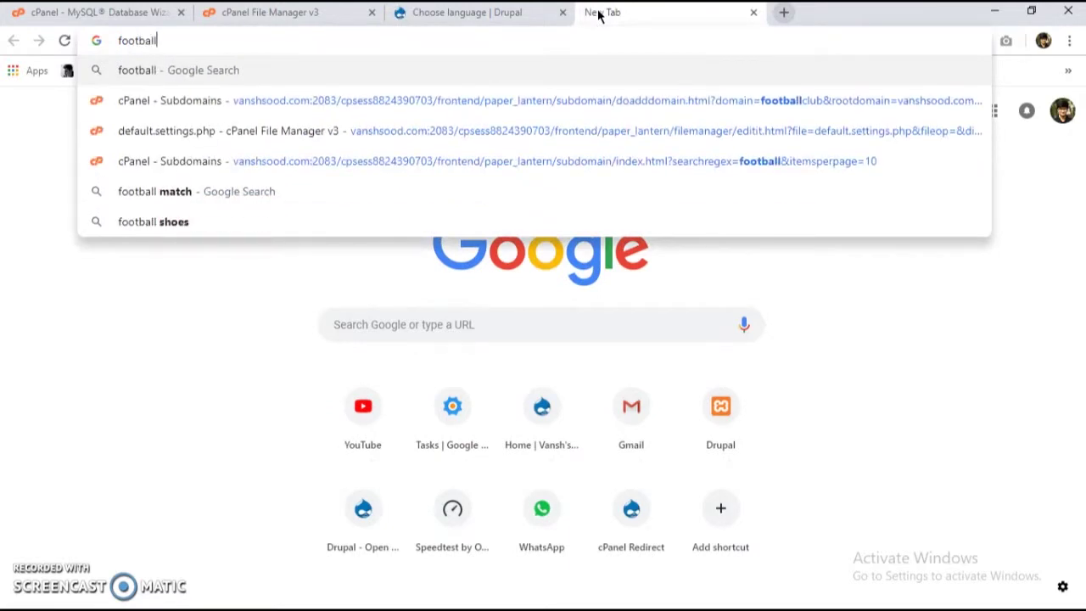
text(club.v)
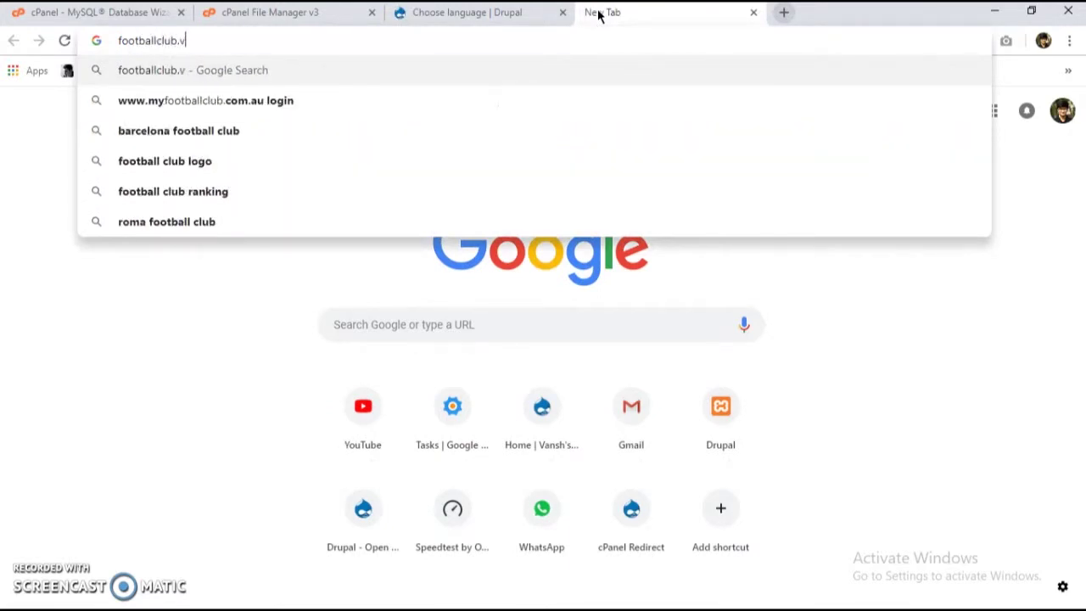
text(anshsood.com)
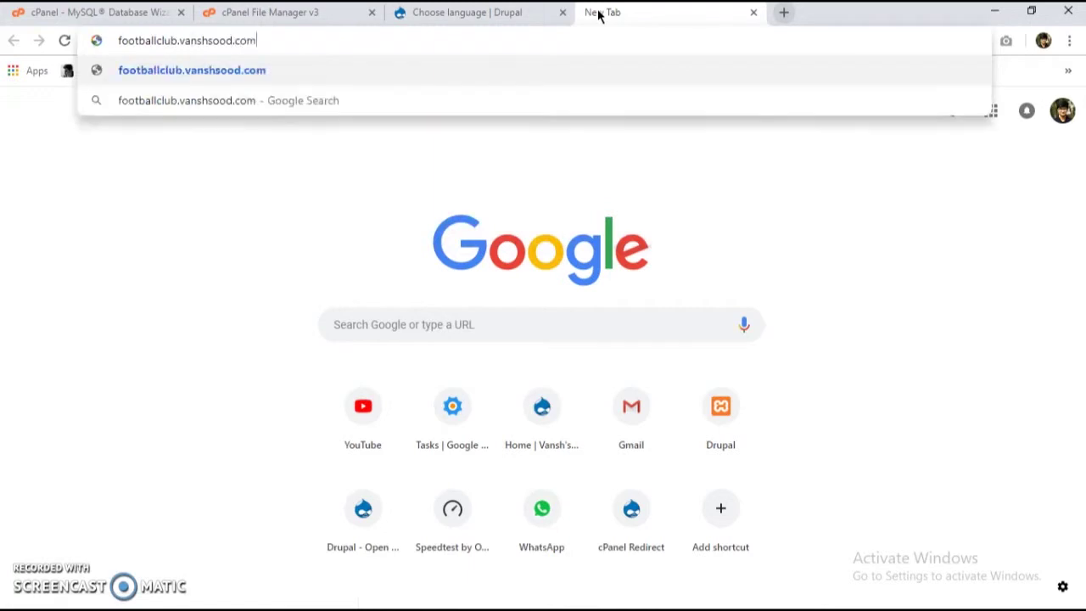
key(Return)
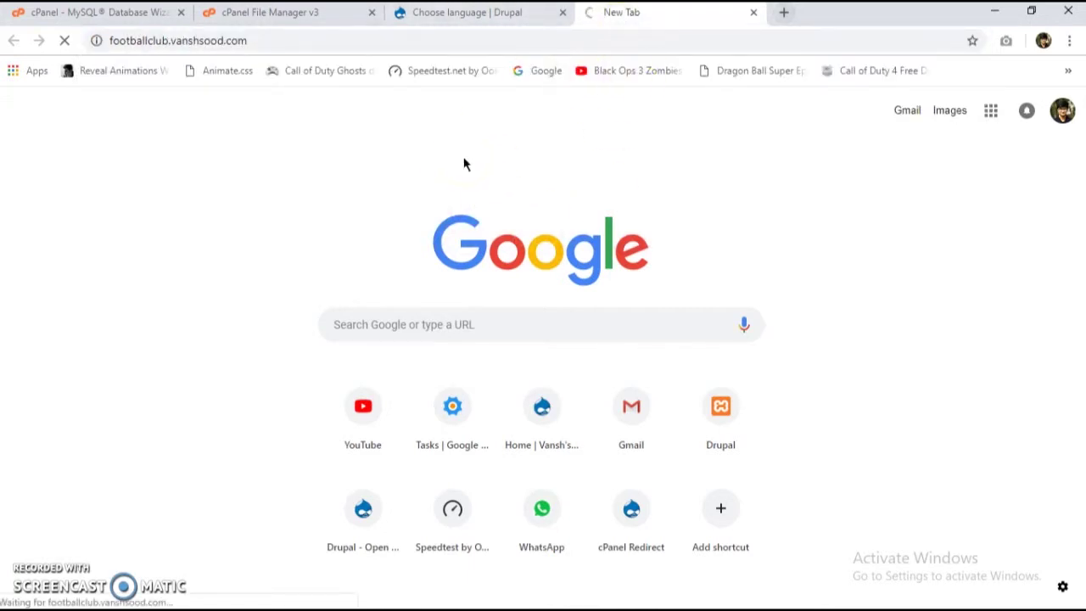
mouse_move(507, 135)
mouse_down()
mouse_move(434, 159)
mouse_move(425, 105)
mouse_up()
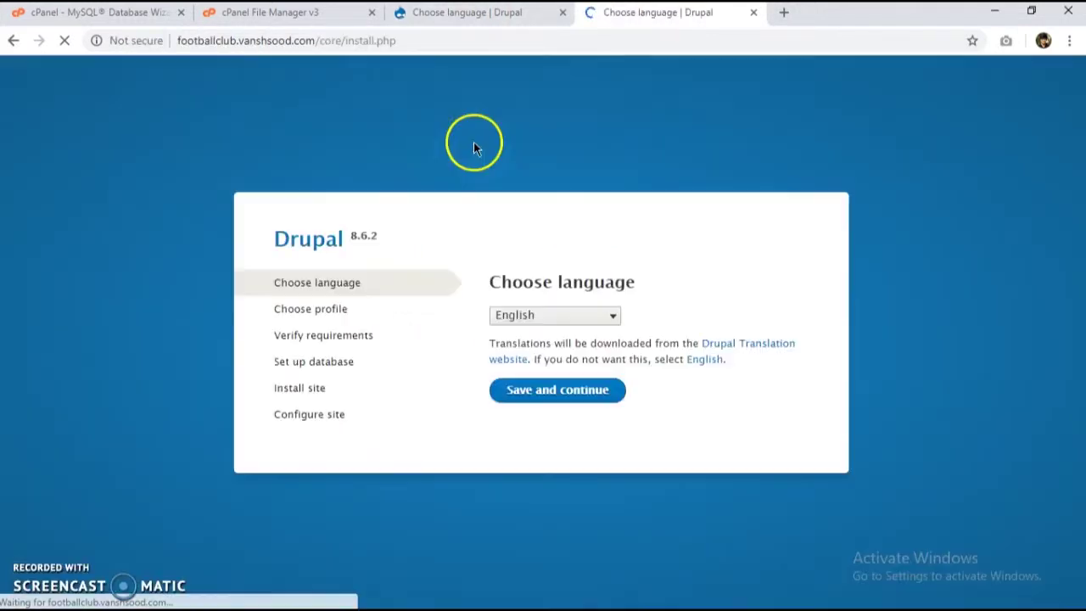
click(470, 12)
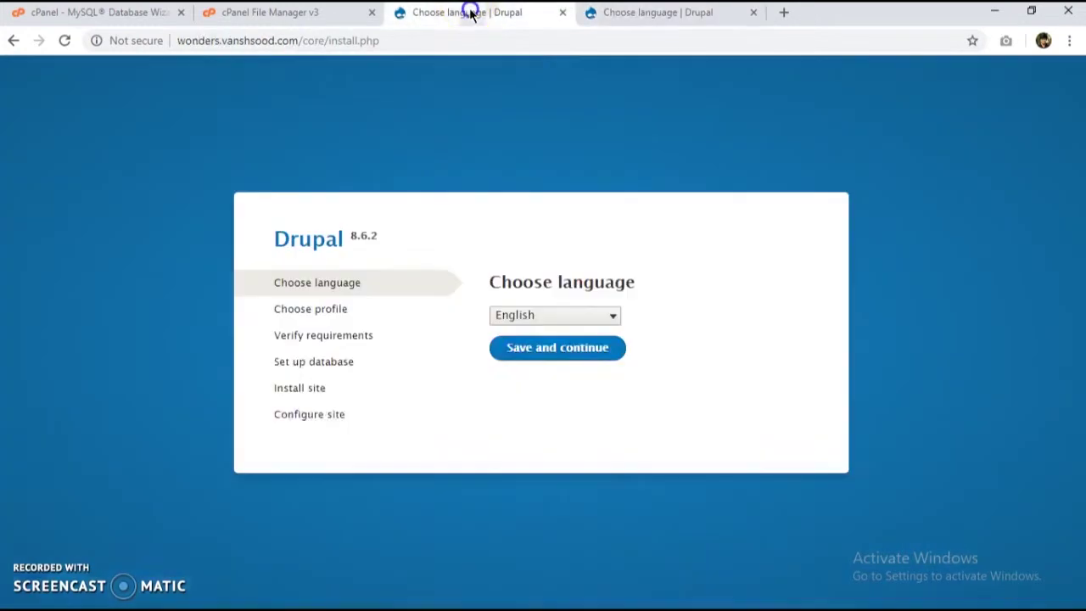
click(304, 19)
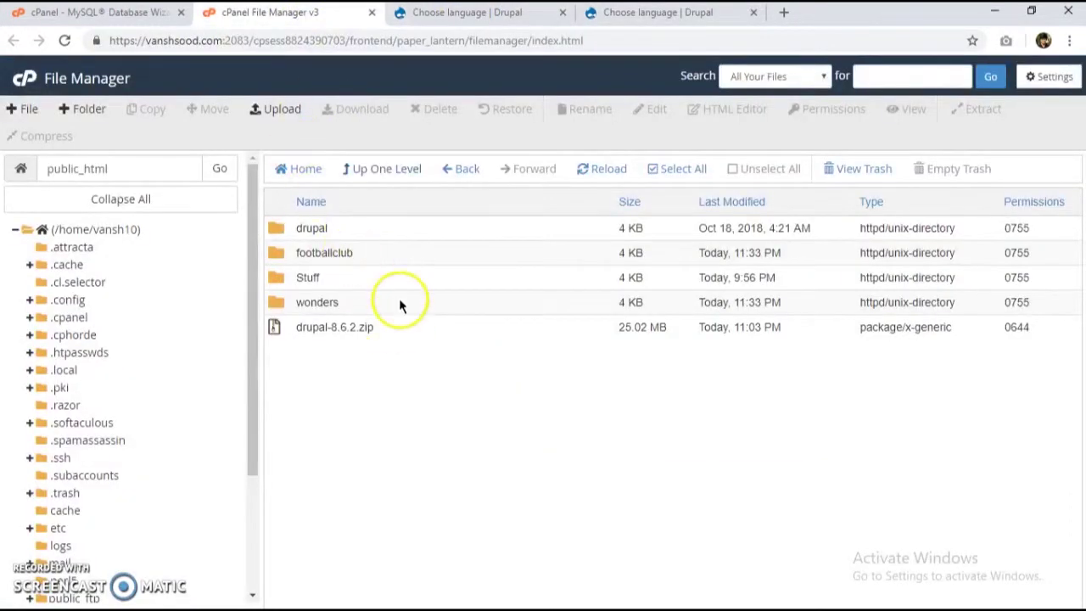
Step: Inspect the drupal folder's contents and return to public_html
double_click(364, 229)
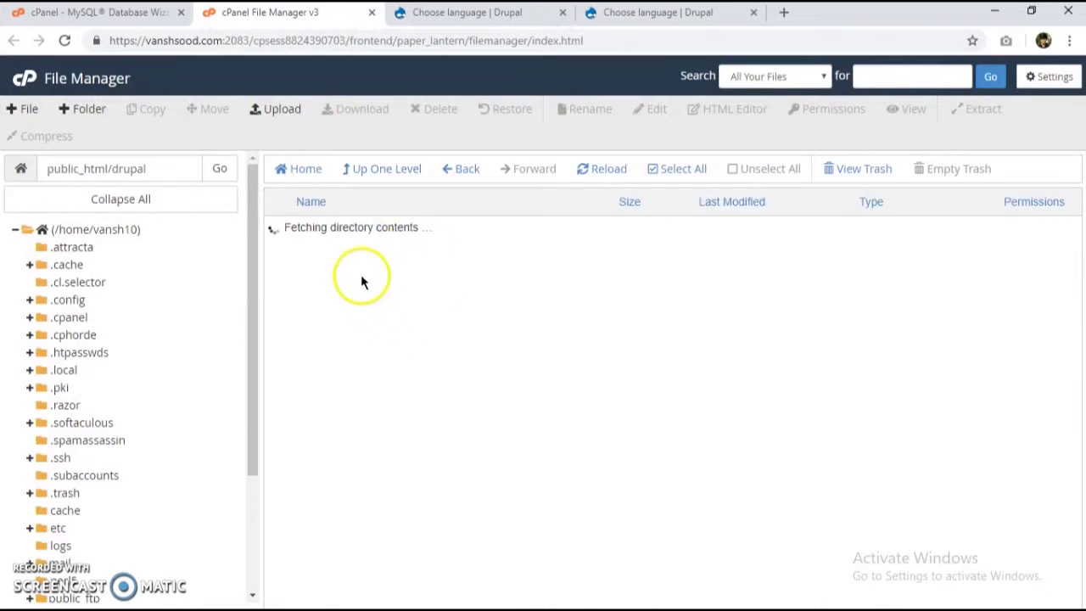
scroll(372, 388, down, 2)
scroll(372, 385, up, 2)
click(379, 178)
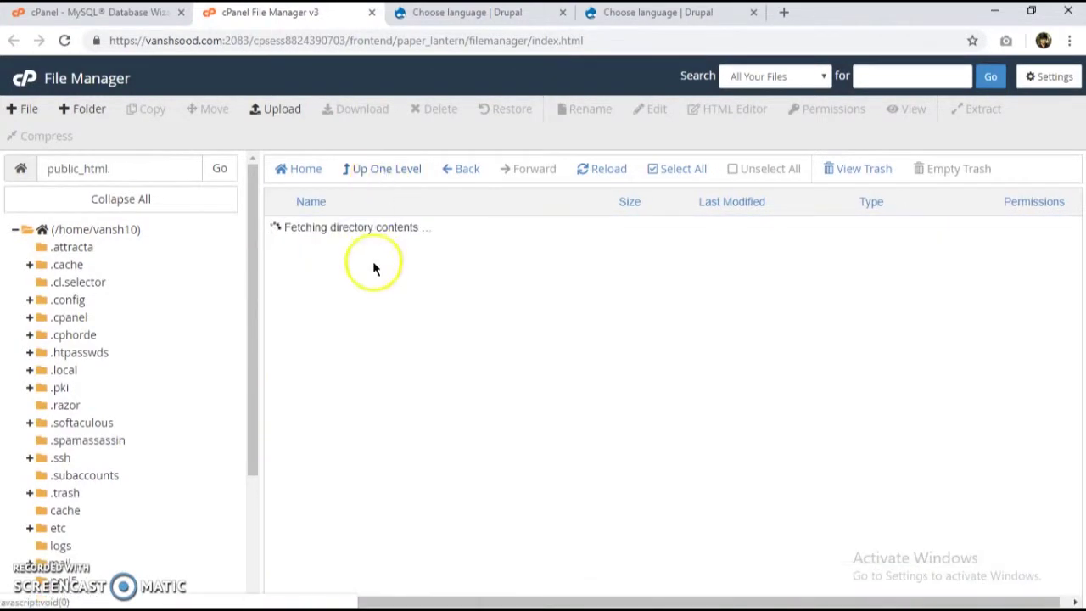
Step: Open the wonders folder and start a new file named test.txt
double_click(372, 330)
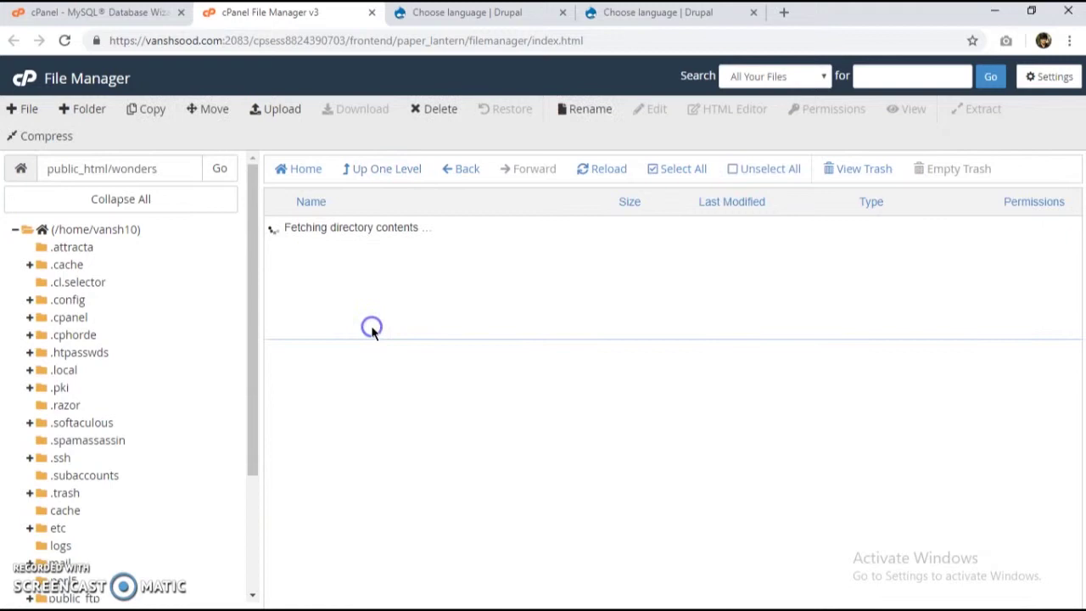
scroll(379, 356, down, 3)
scroll(388, 475, up, 3)
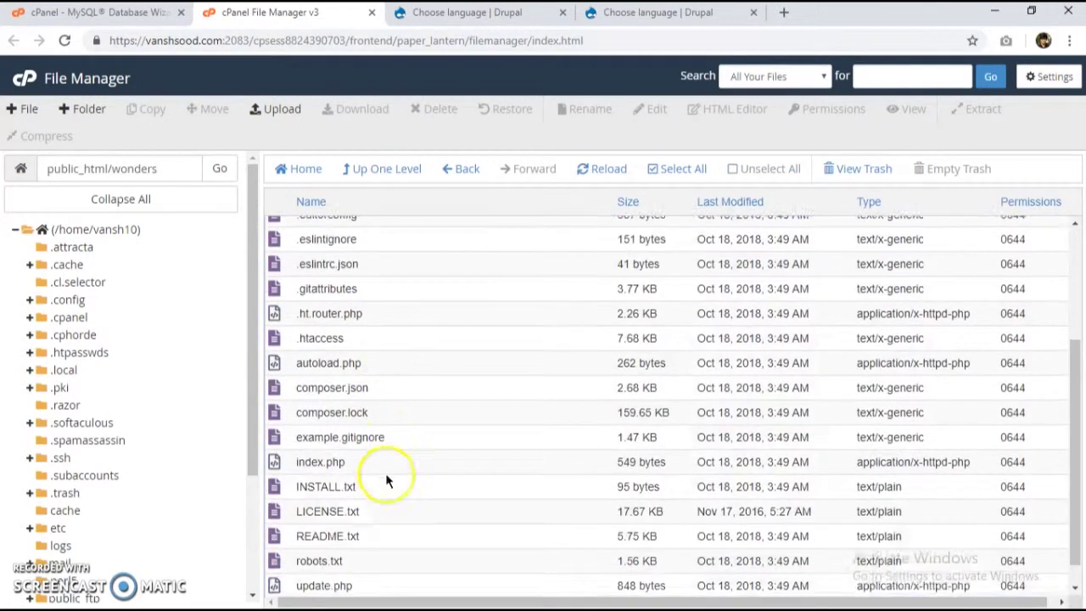
click(18, 109)
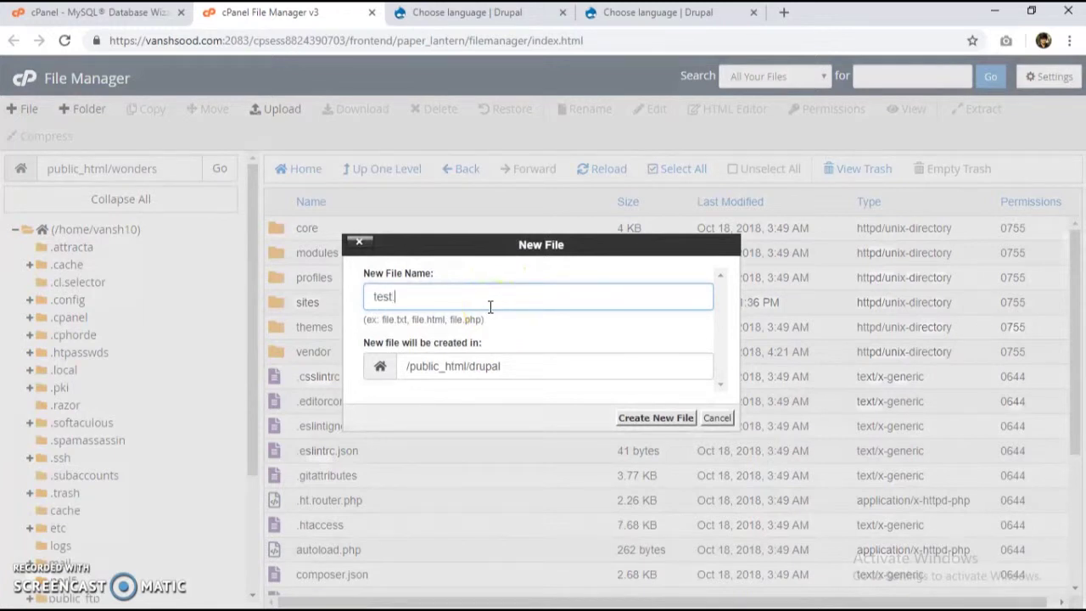
text(test.tst)
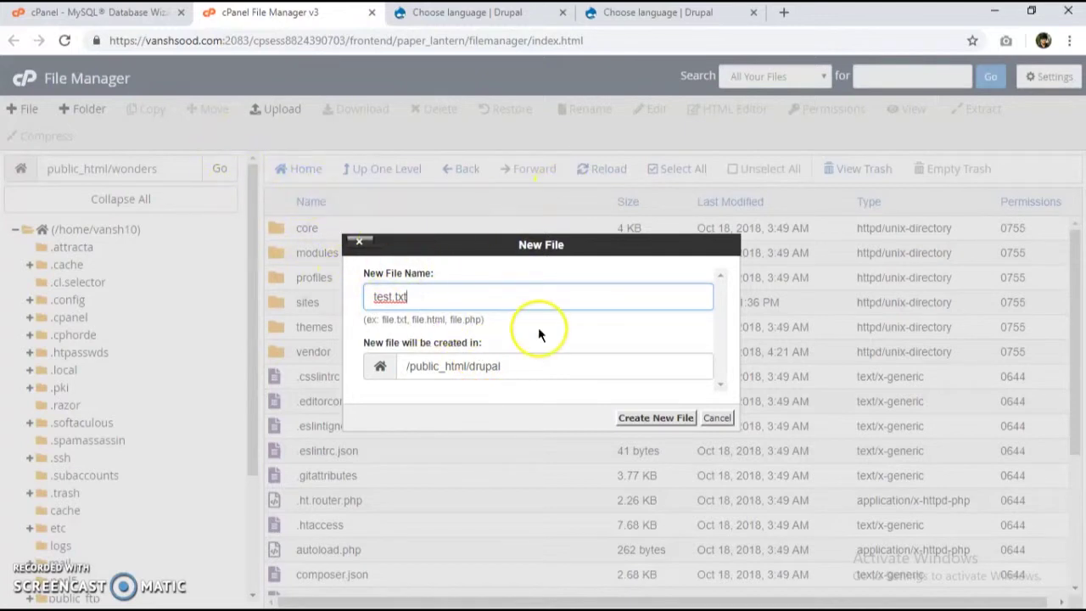
Step: Create test.txt, find it in the drupal folder, and delete it
click(637, 418)
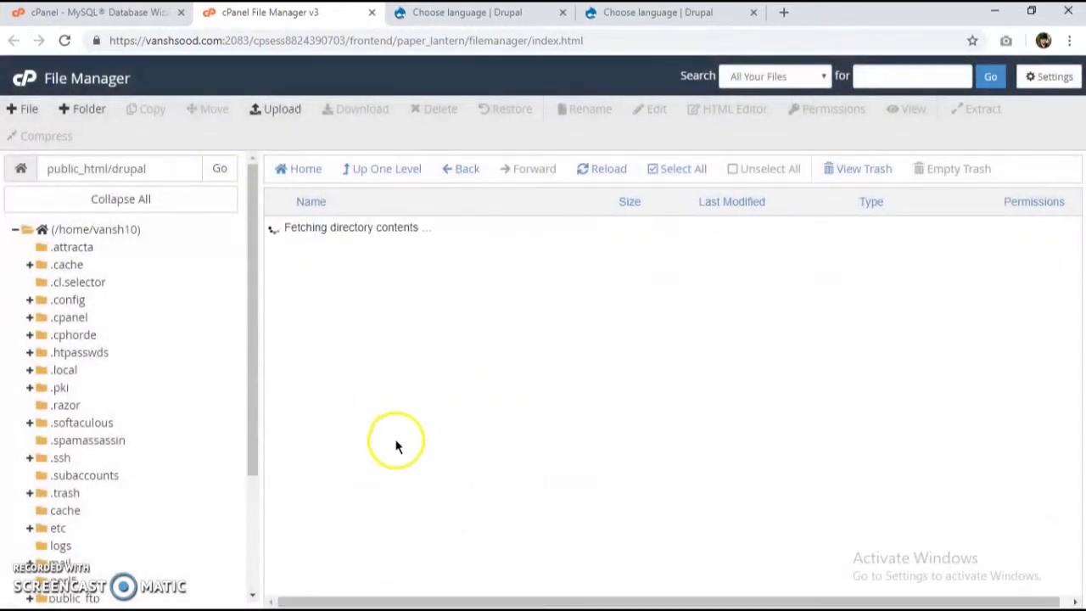
scroll(391, 439, down, 3)
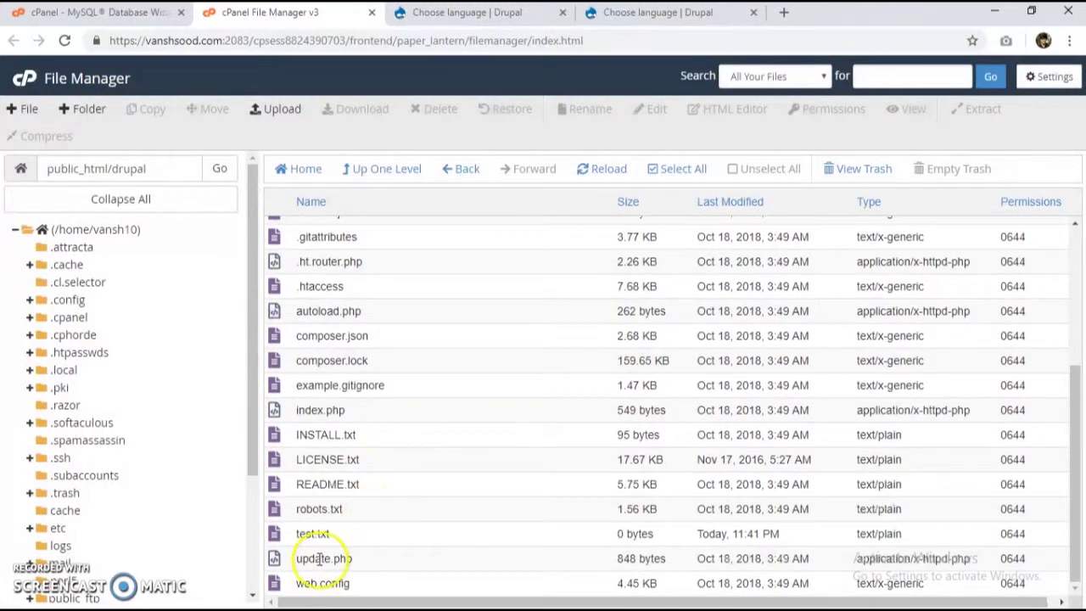
click(370, 168)
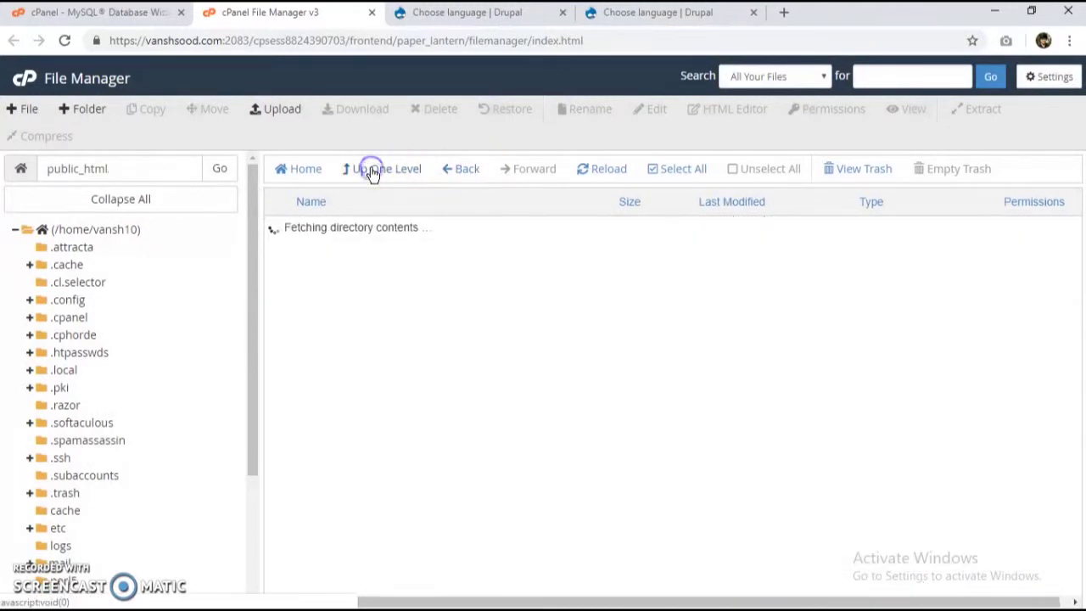
double_click(373, 227)
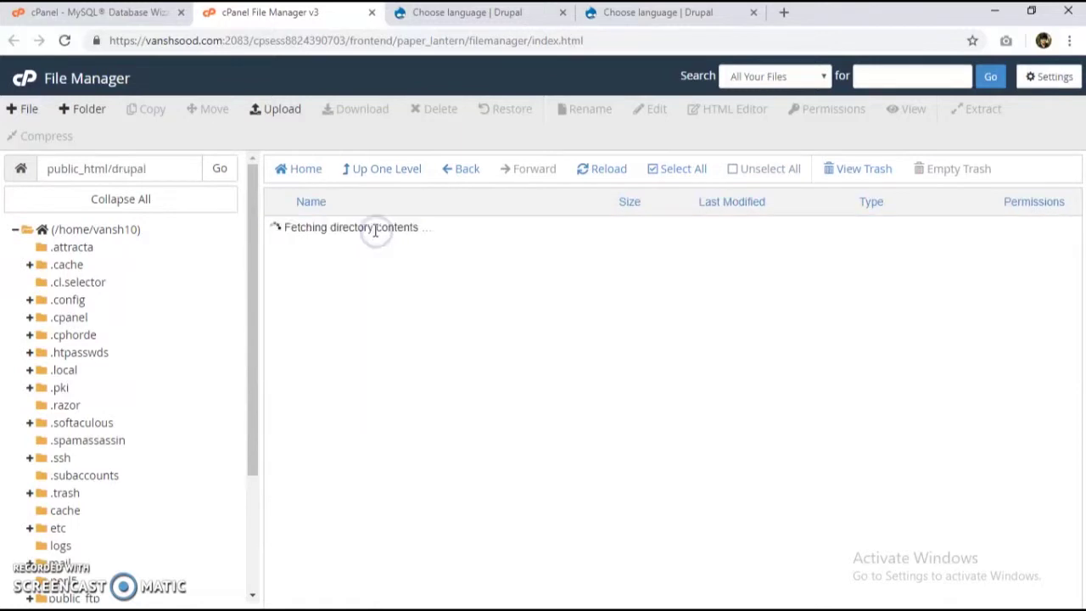
scroll(376, 435, down, 3)
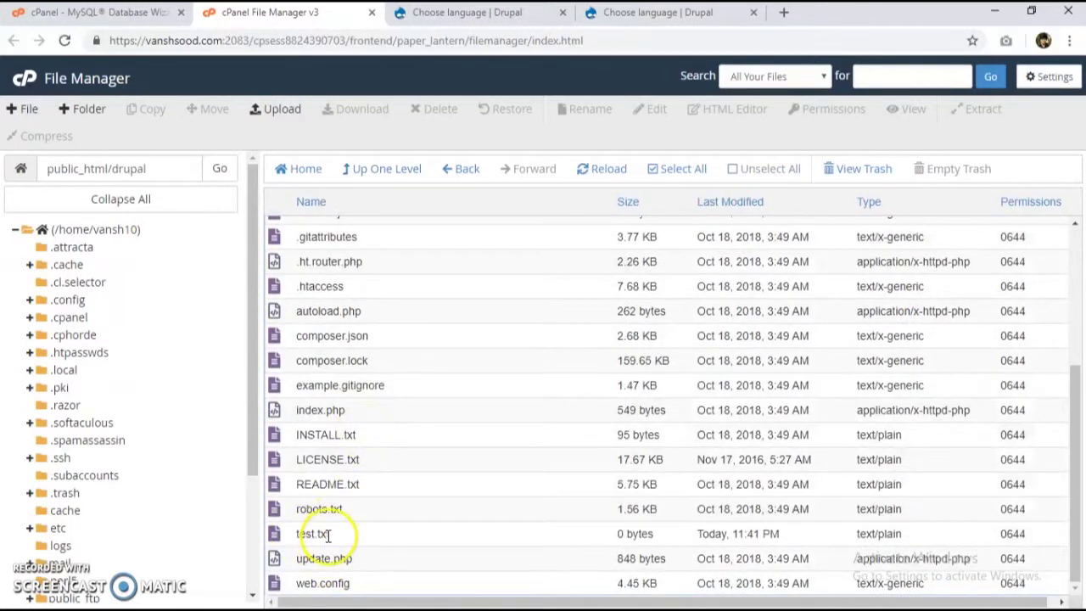
click(373, 539)
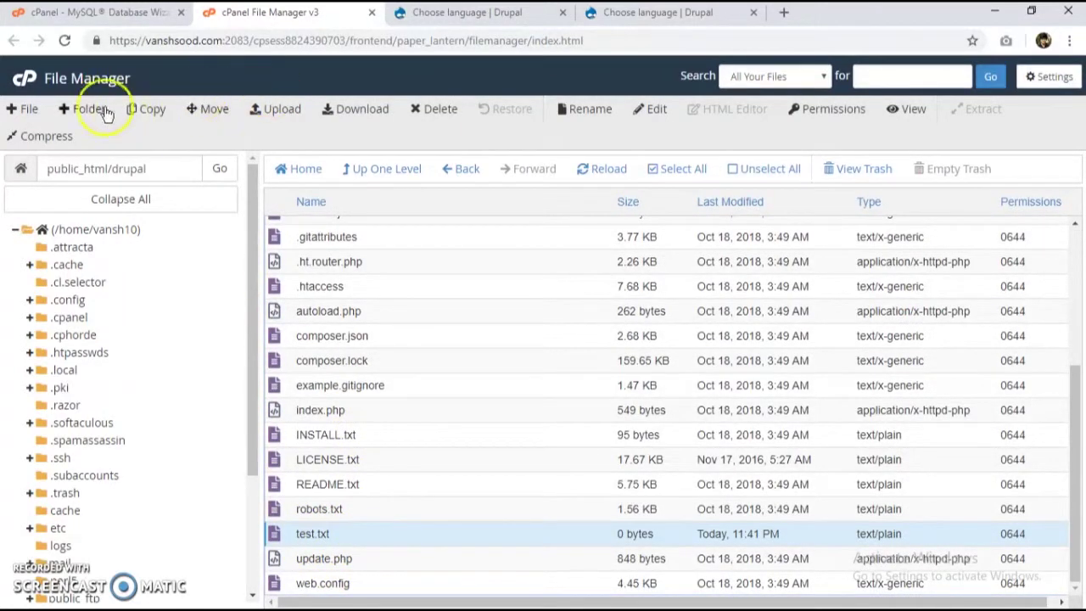
click(433, 109)
click(674, 382)
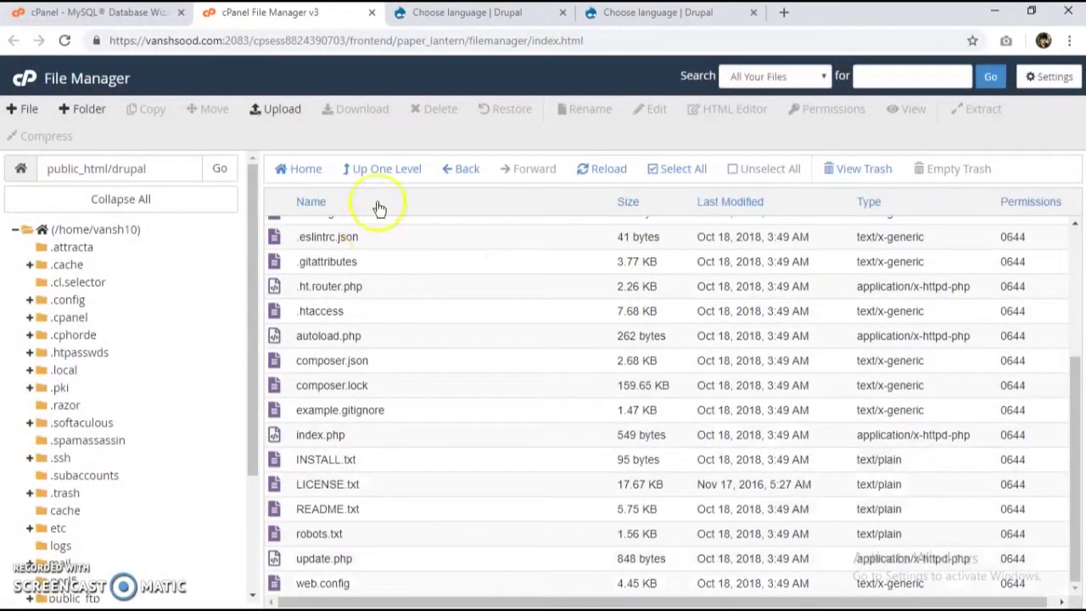
Step: Open the wonders folder, then go back to the wonders installer tab
click(396, 178)
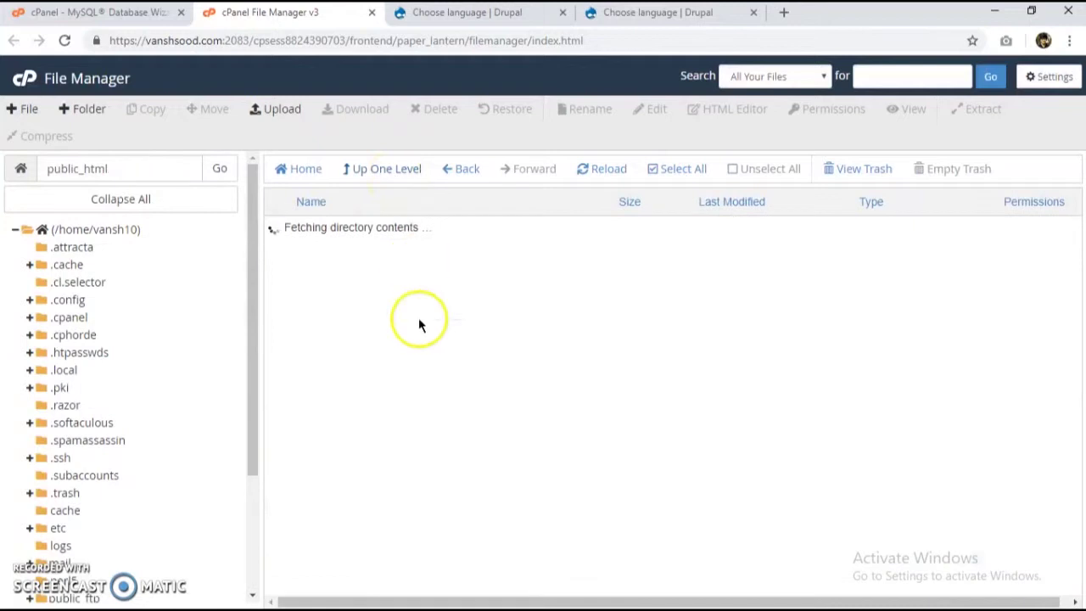
double_click(361, 327)
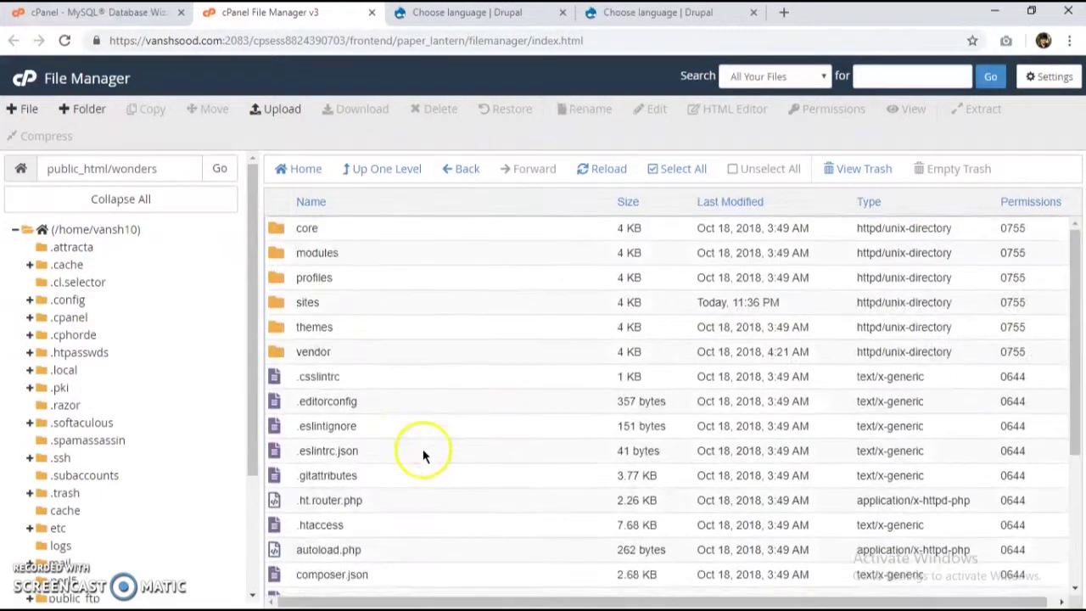
scroll(425, 452, down, 5)
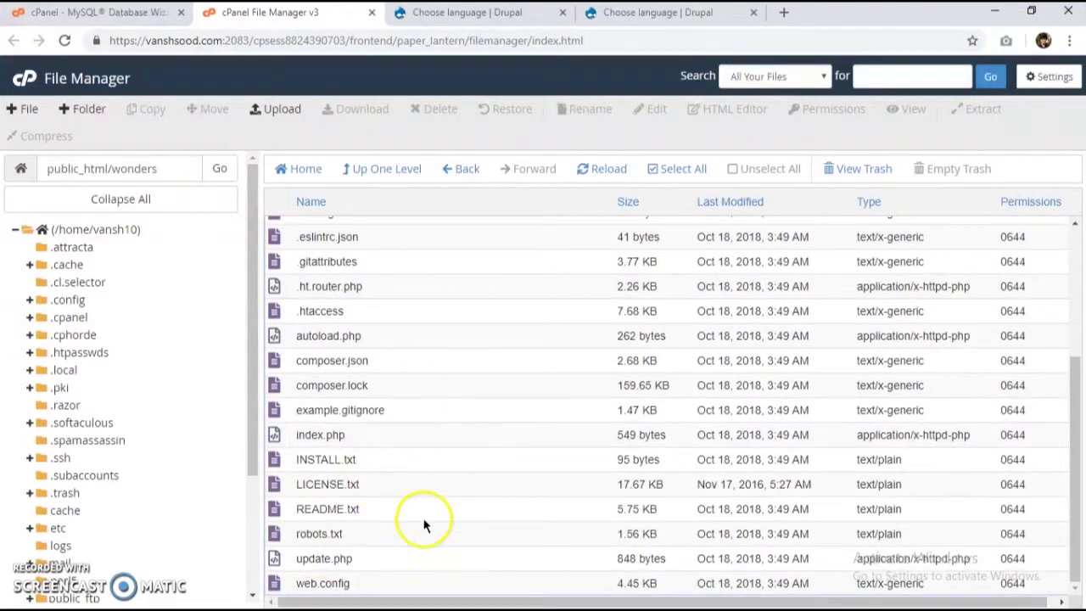
scroll(439, 444, up, 3)
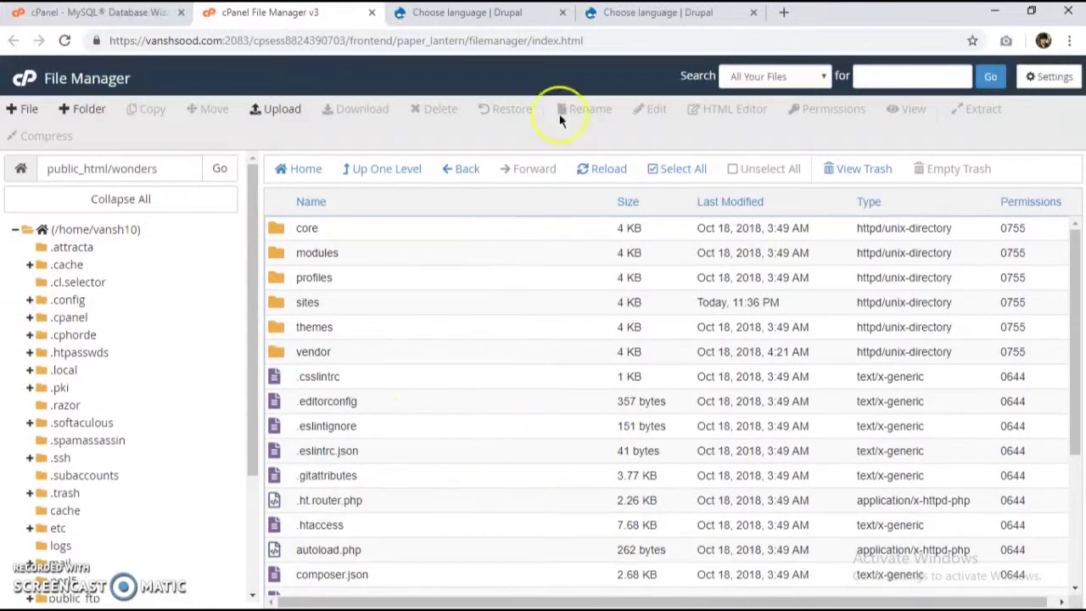
click(451, 12)
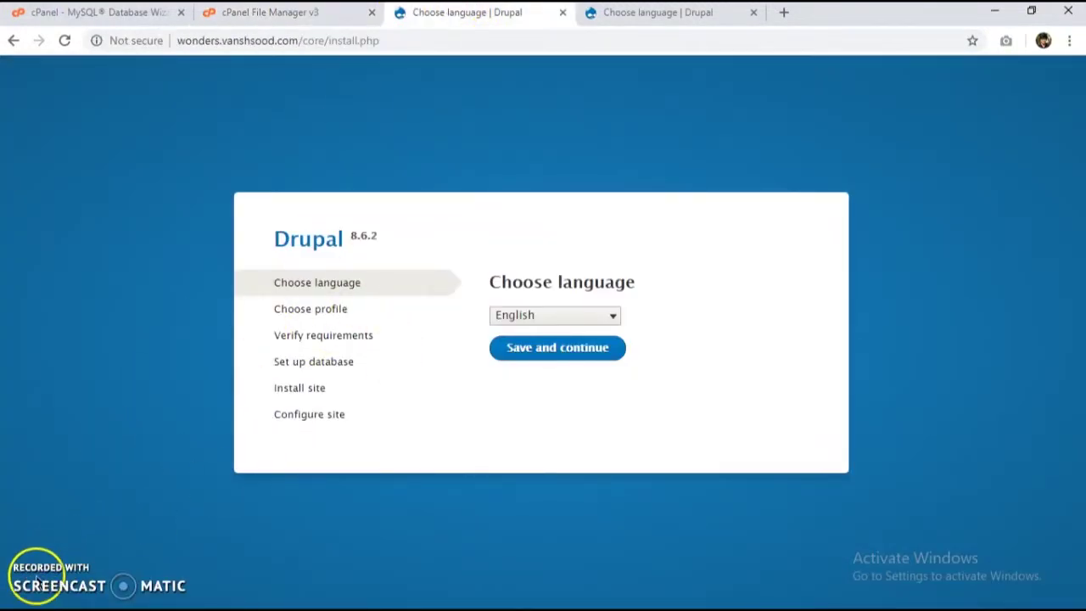
Step: Continue both the footballclub and wonders installers with English as the language
key(ctrl+Tab)
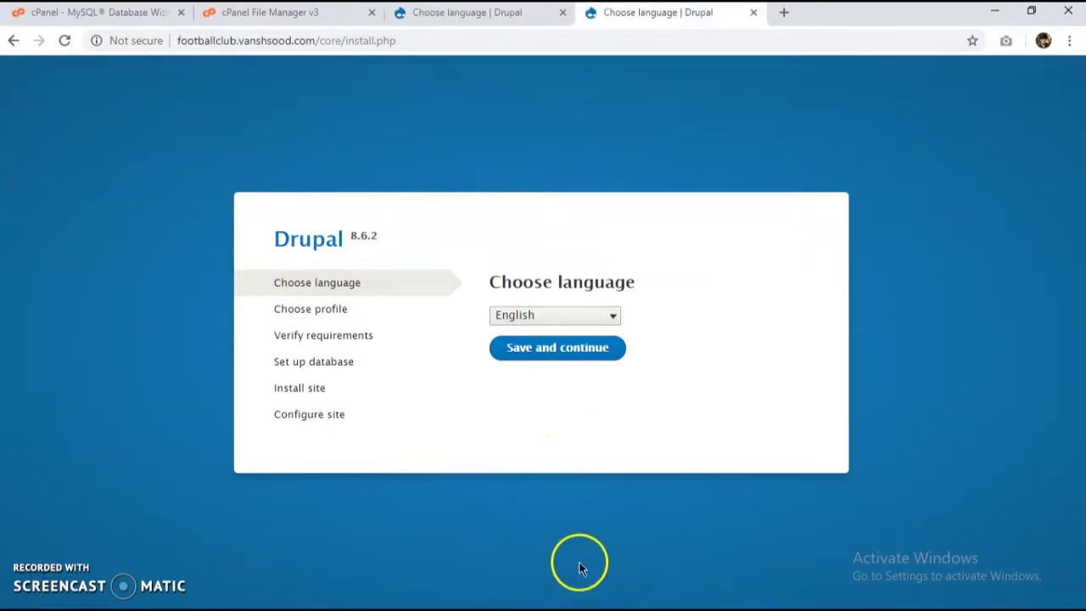
click(553, 354)
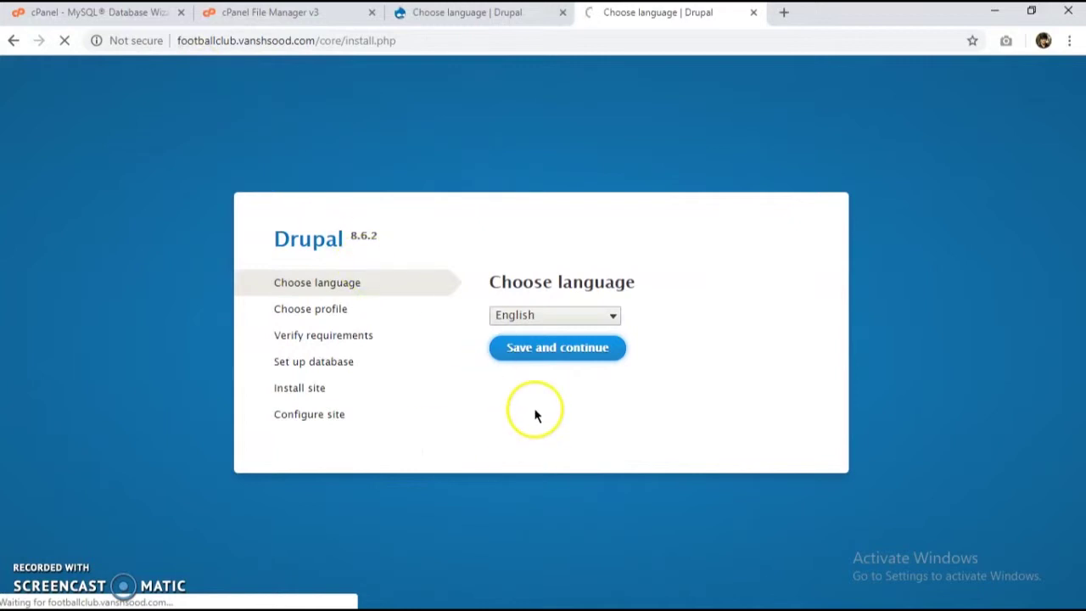
click(482, 12)
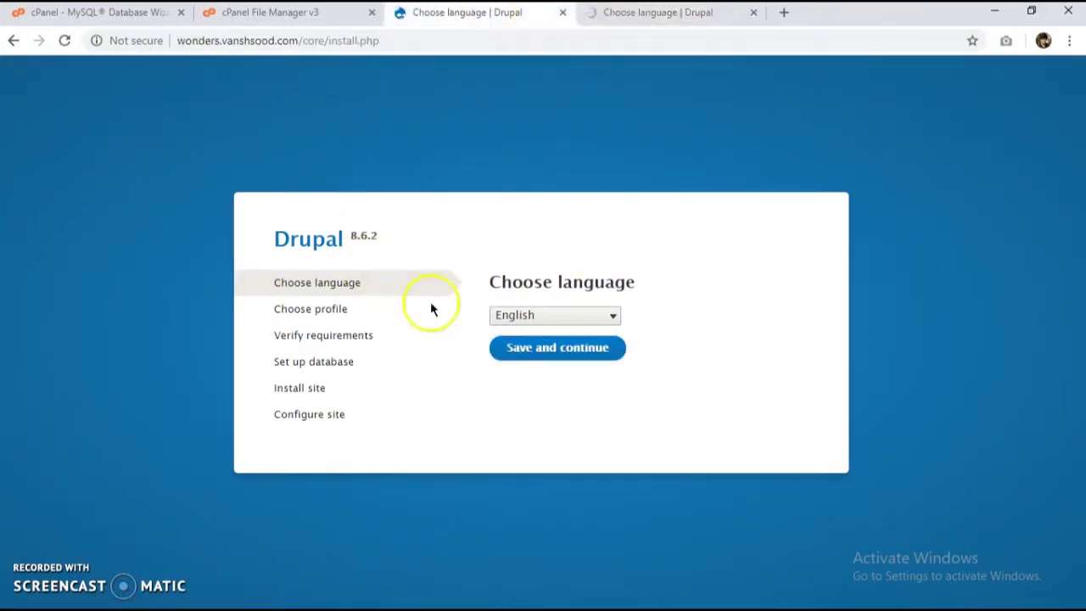
click(553, 355)
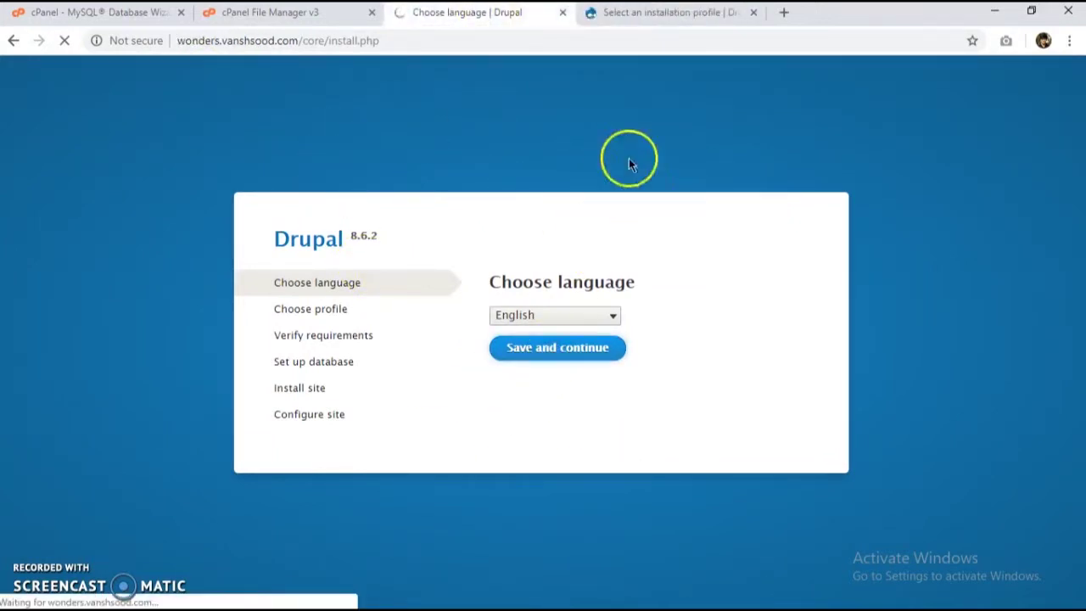
Step: Continue both installers with the Standard installation profile
click(653, 14)
click(577, 449)
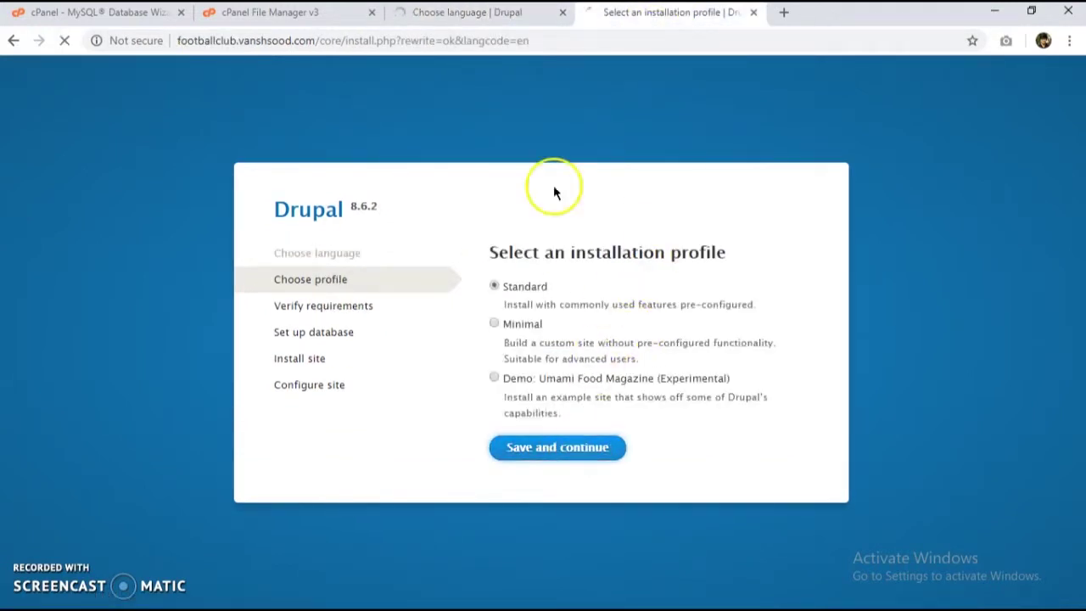
click(509, 12)
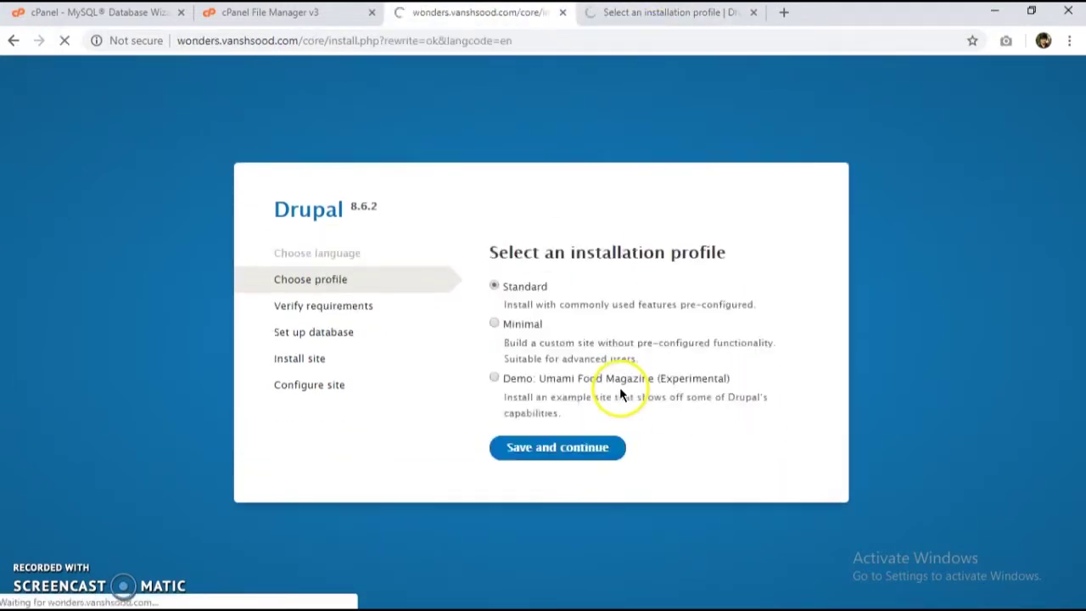
click(570, 454)
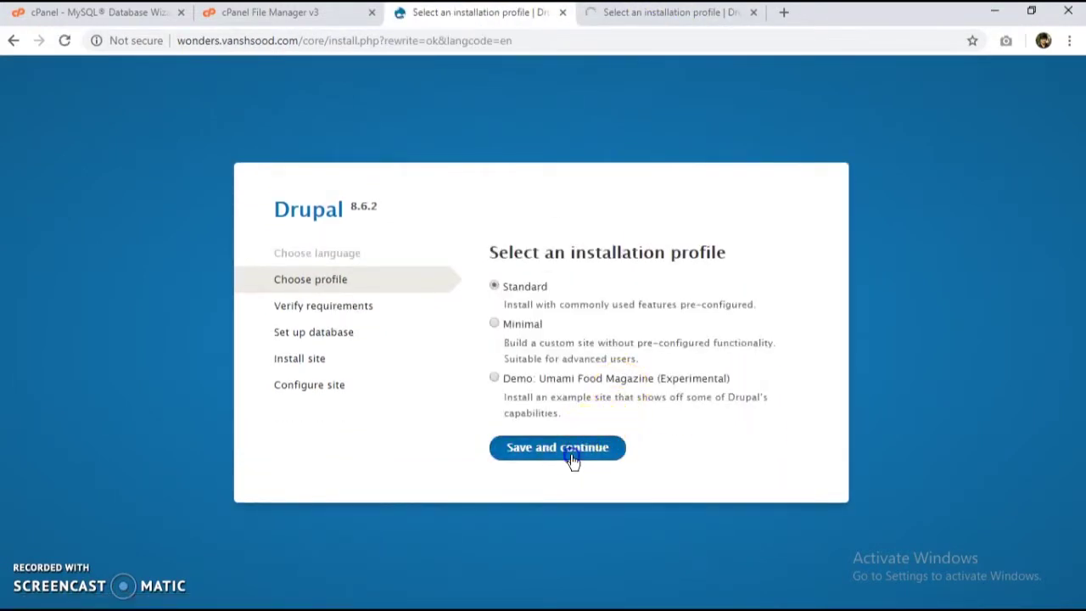
click(632, 25)
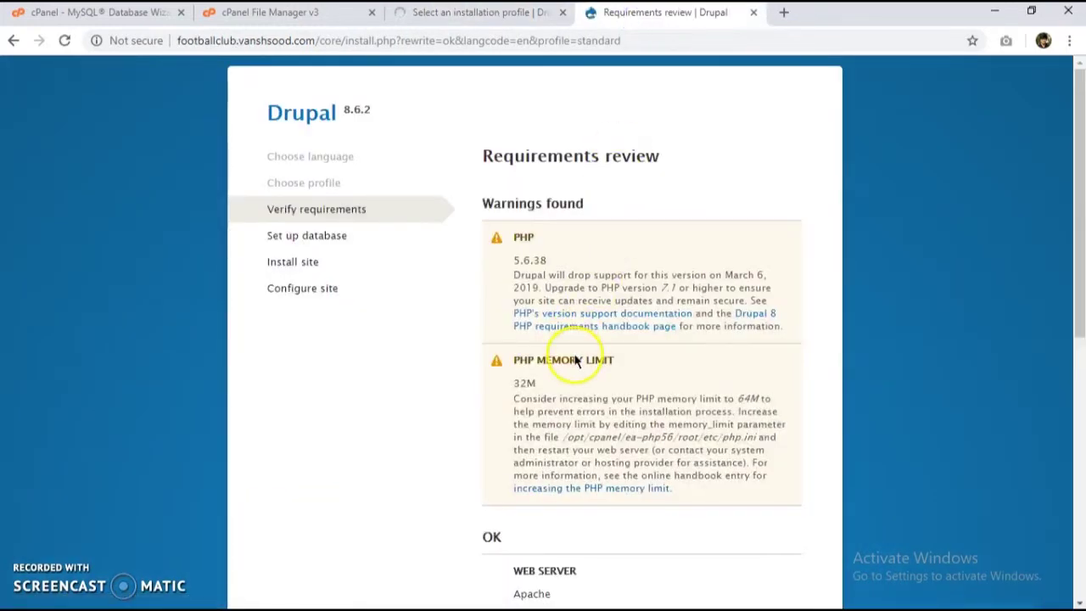
Step: Review footballclub's requirements warnings, including the 32M memory limit, then return to the cPanel home page
scroll(636, 268, down, 2)
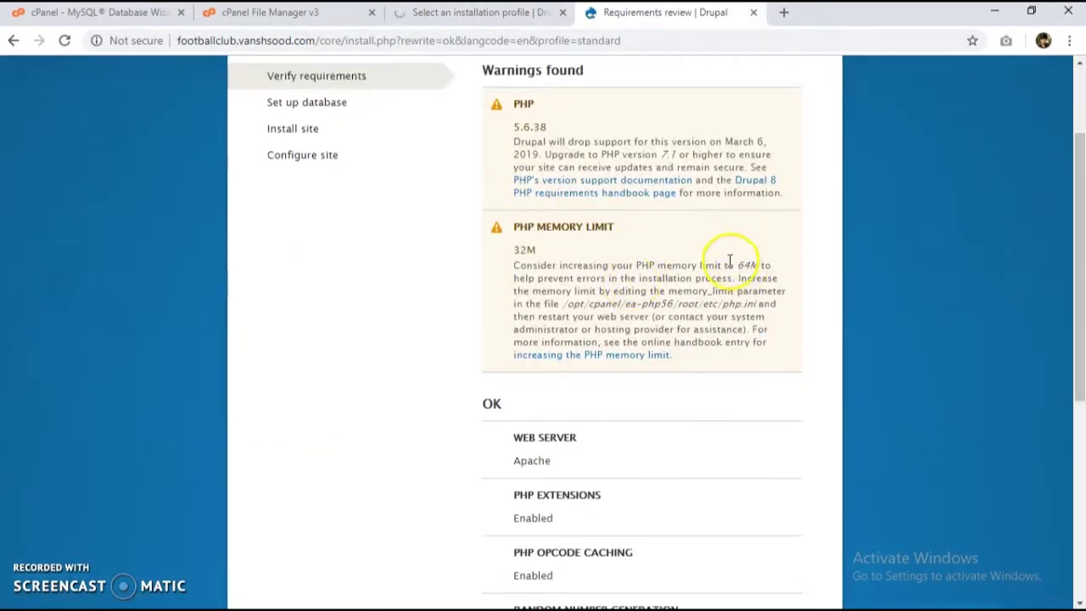
scroll(651, 292, down, 5)
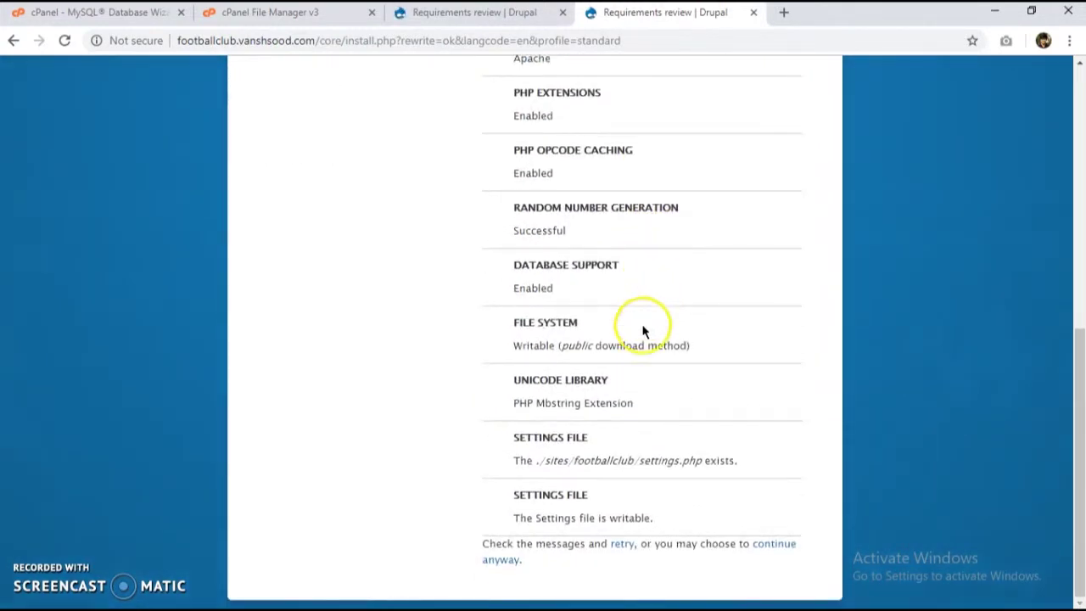
scroll(606, 387, up, 7)
scroll(605, 412, down, 7)
scroll(606, 412, up, 7)
click(119, 18)
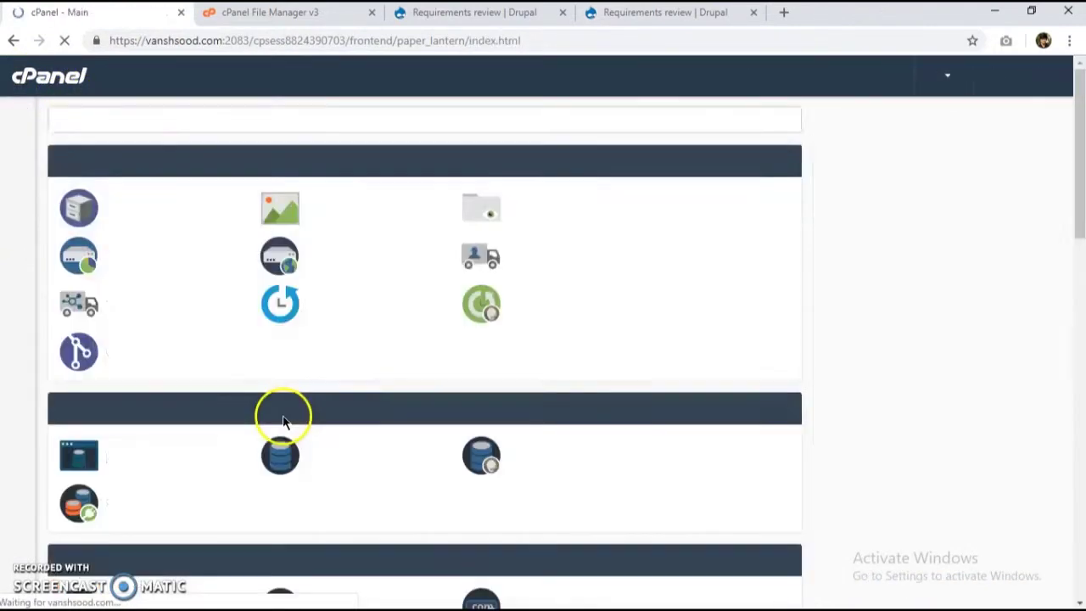
Step: Find the Software section on the cPanel home page and open MultiPHP INI Editor
scroll(356, 398, down, 12)
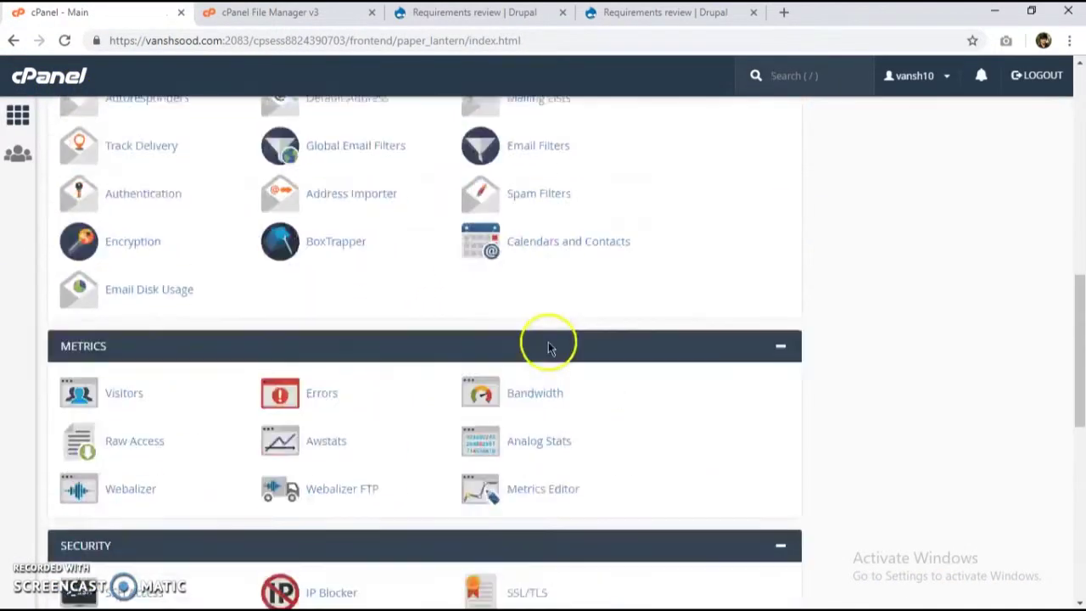
scroll(543, 353, up, 7)
scroll(541, 361, up, 6)
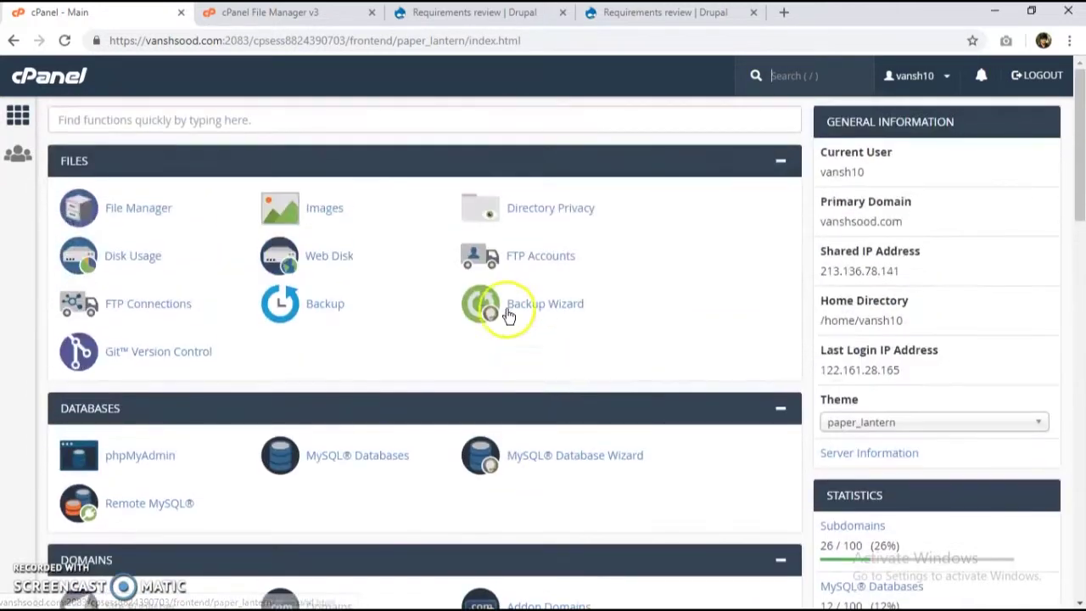
scroll(504, 315, down, 4)
scroll(572, 405, down, 13)
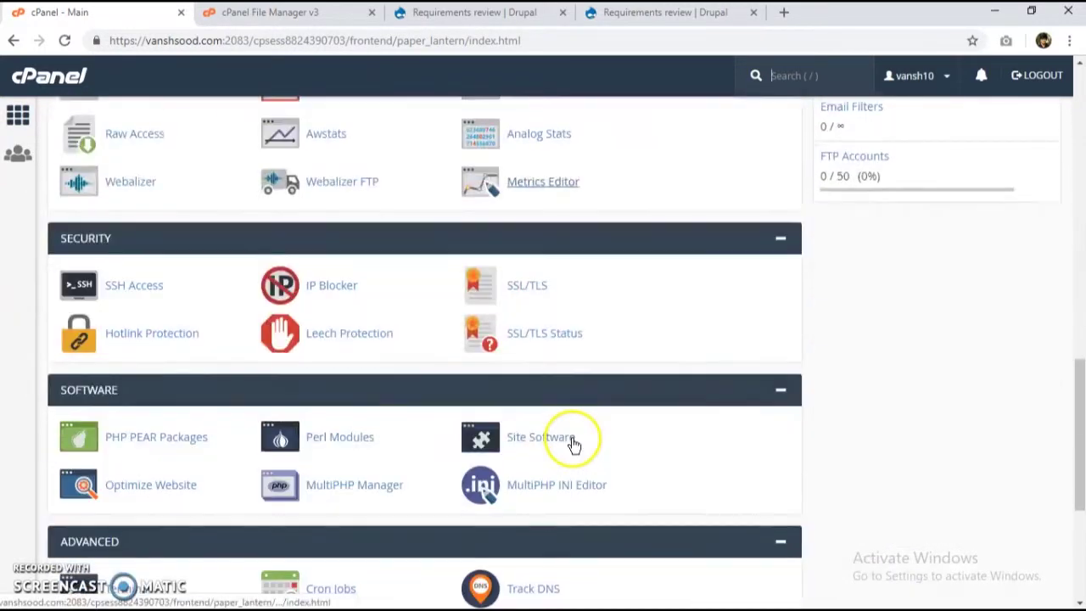
click(529, 239)
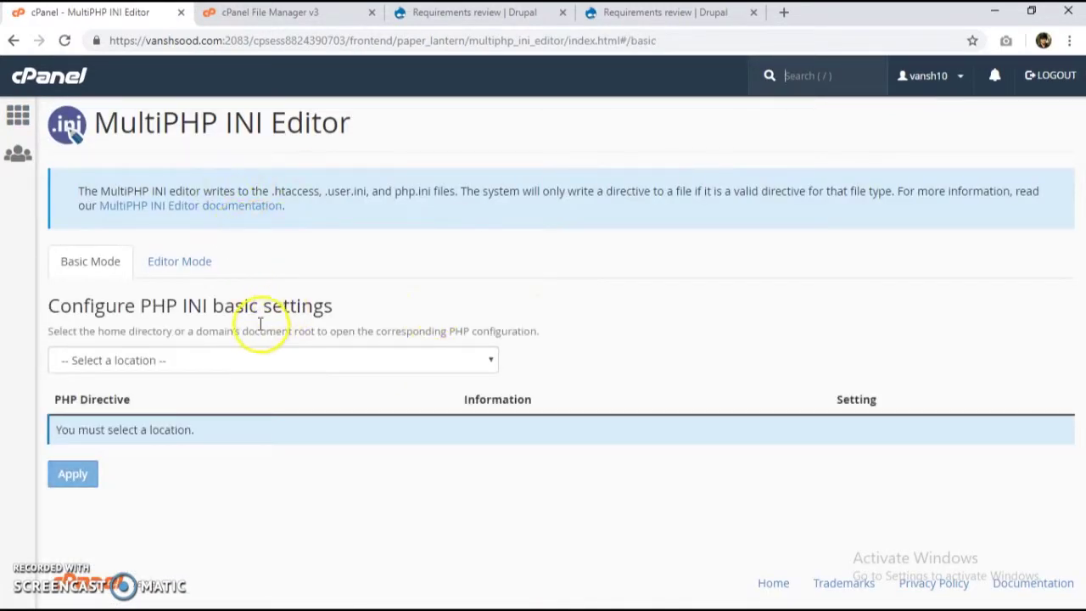
Step: Raise footballclub.vanshsood.com's memory_limit from 32M to 64M and apply it
drag(260, 327, 263, 352)
click(263, 363)
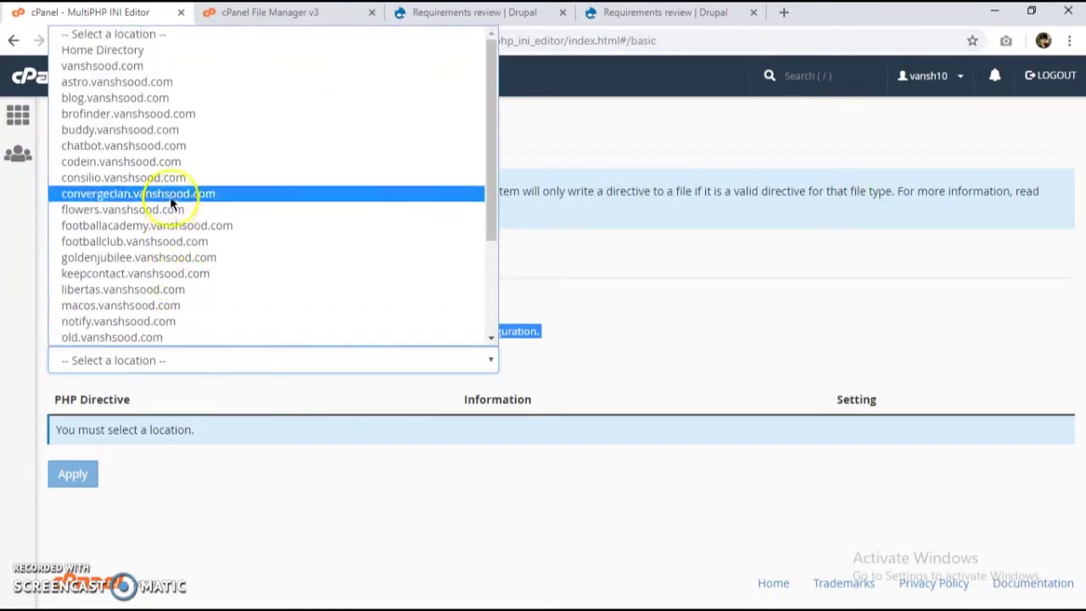
click(161, 240)
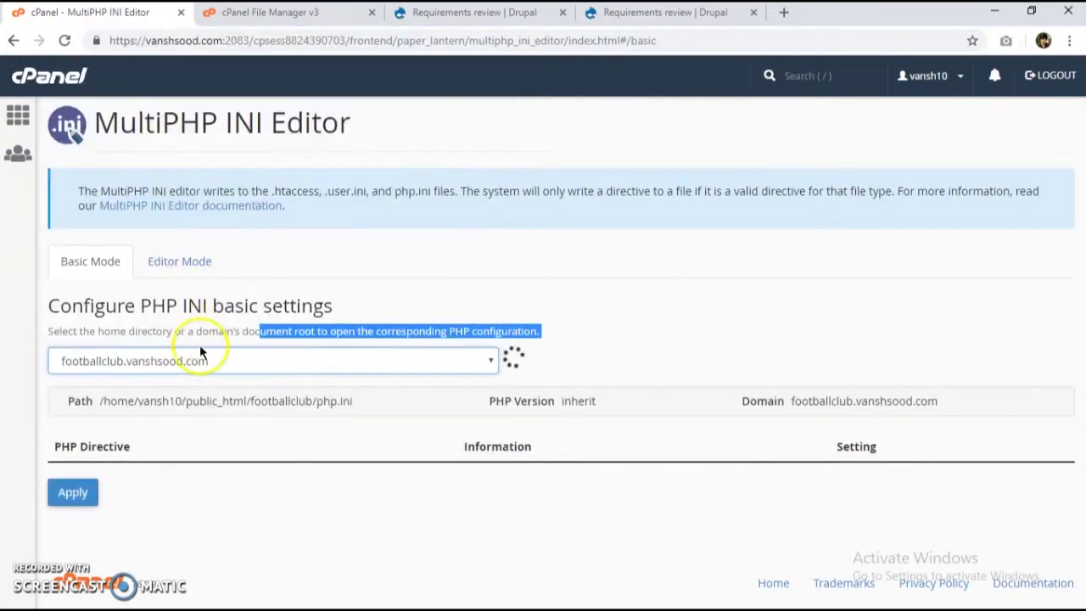
scroll(521, 430, down, 10)
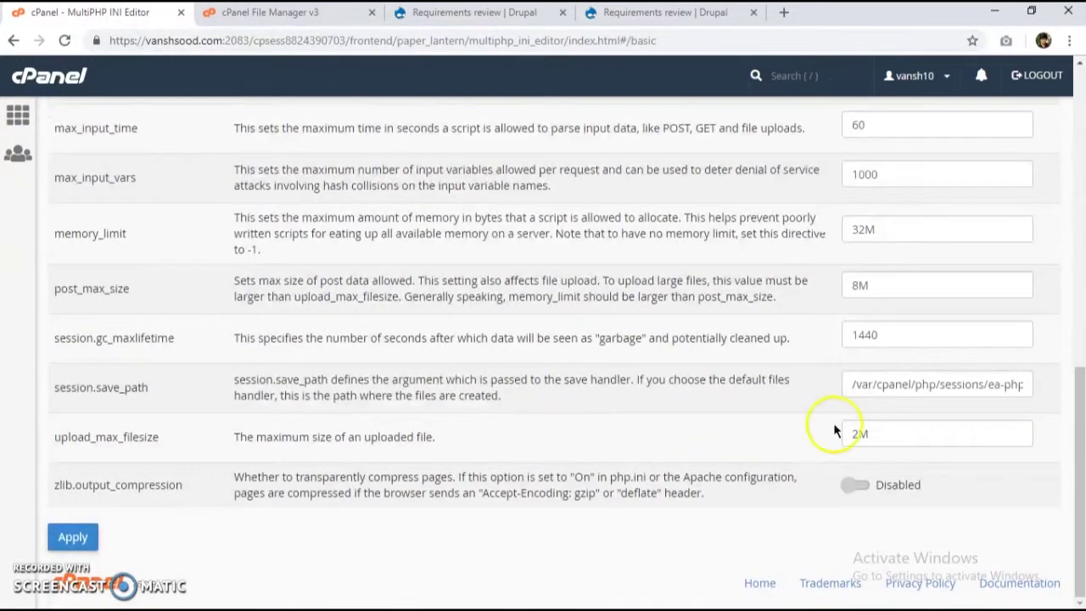
drag(859, 231, 424, 225)
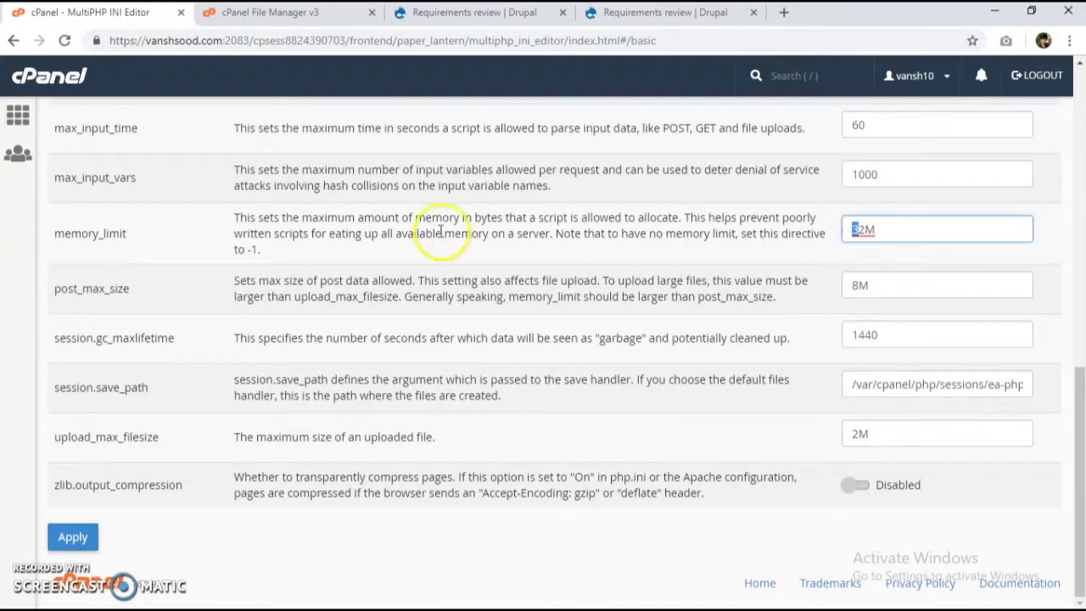
key(BackSpace)
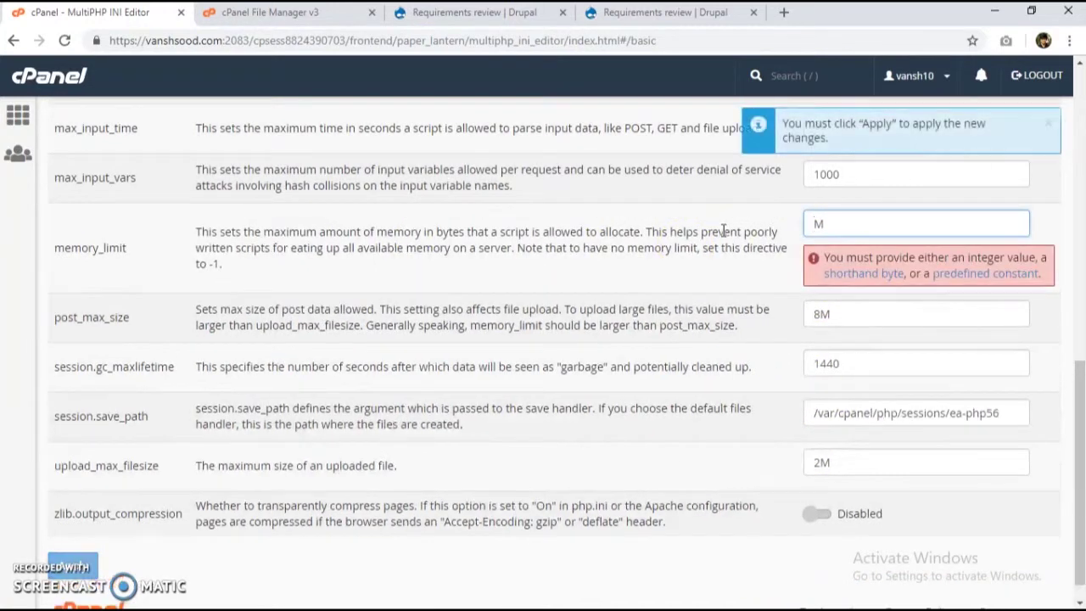
text(64)
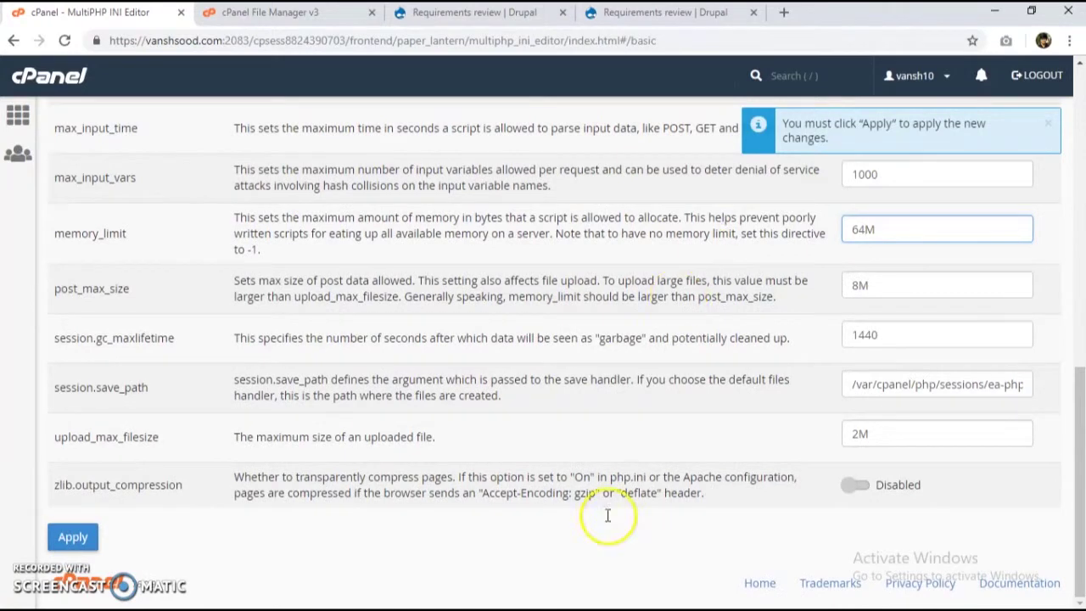
click(70, 537)
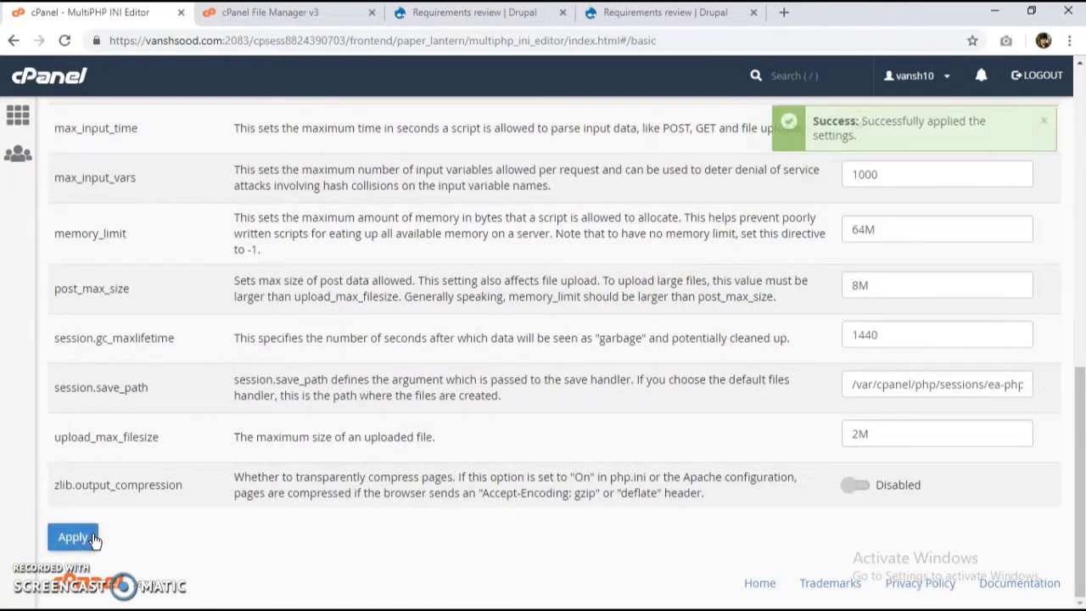
scroll(289, 339, up, 15)
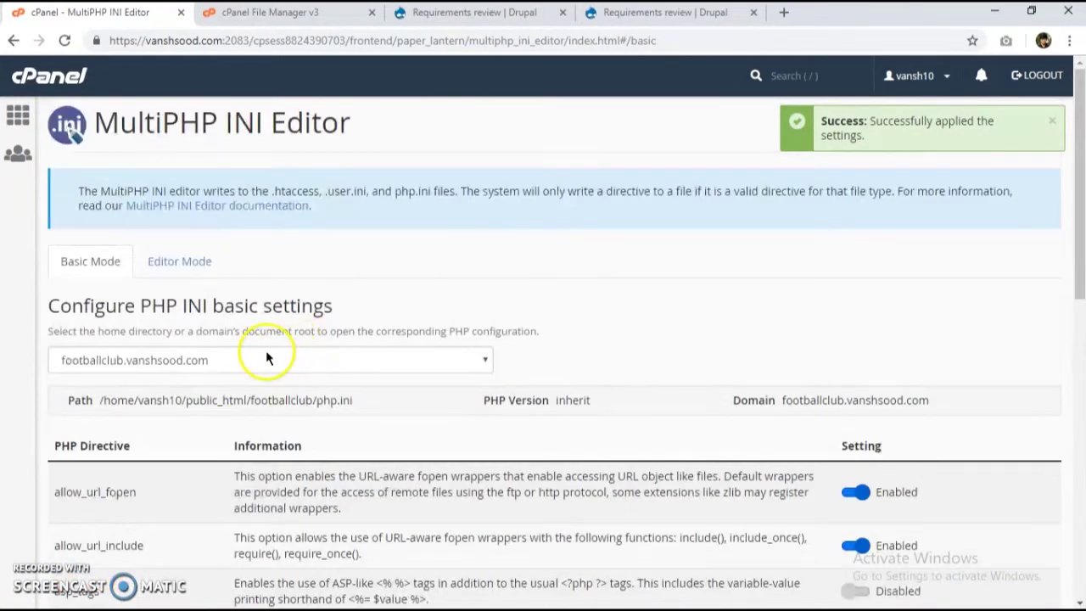
Step: Load the wonders subdomain's PHP settings in the editor
click(263, 359)
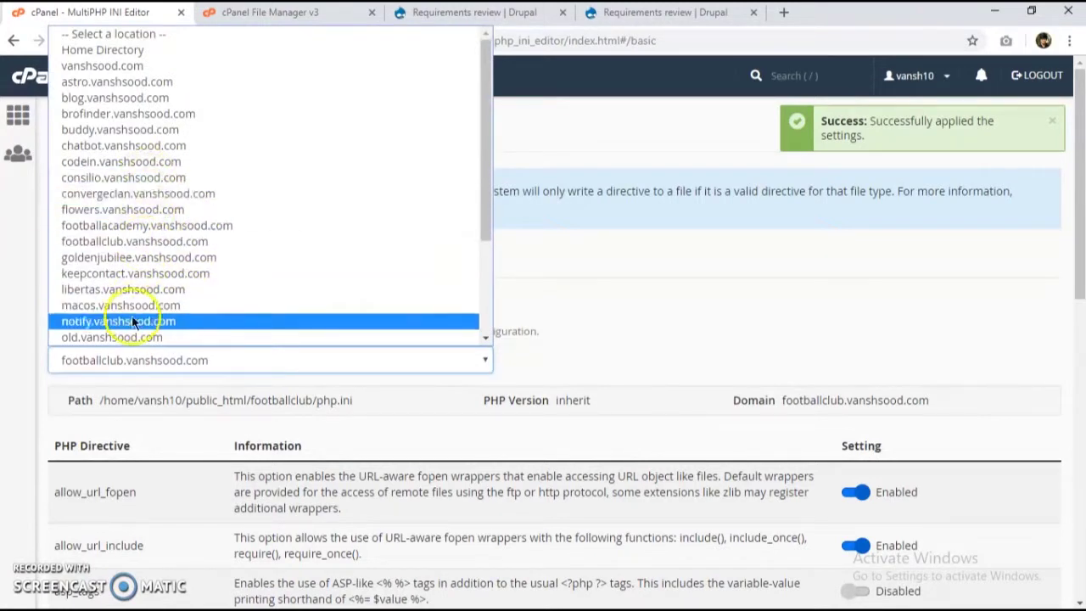
scroll(81, 217, down, 2)
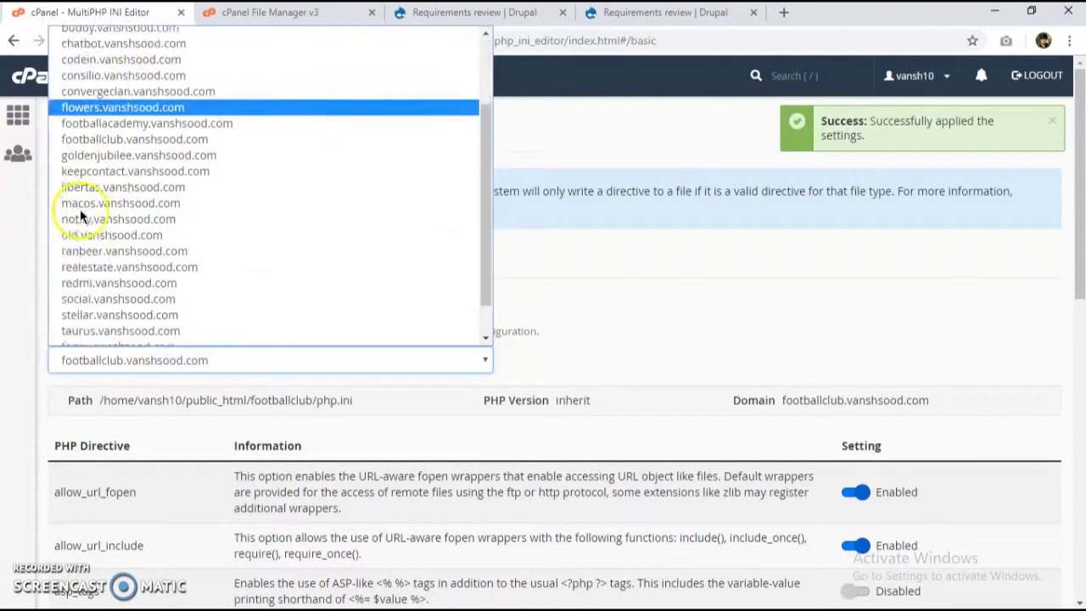
scroll(81, 217, down, 1)
click(68, 336)
scroll(326, 390, down, 5)
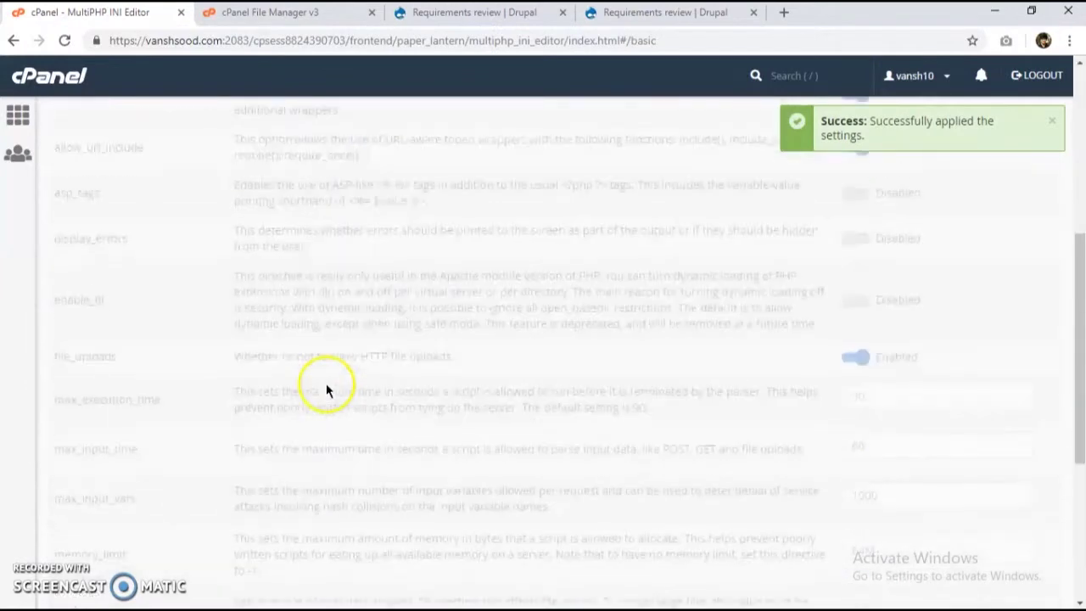
scroll(611, 415, down, 4)
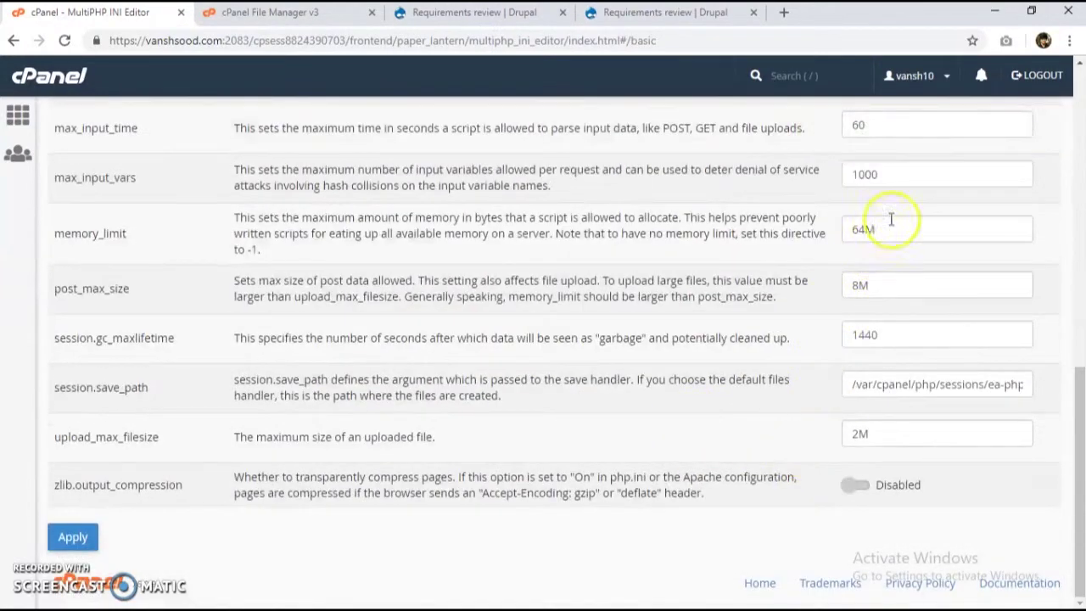
Step: Apply the 64M memory_limit for the wonders subdomain, then switch to the installer tab
scroll(849, 263, up, 10)
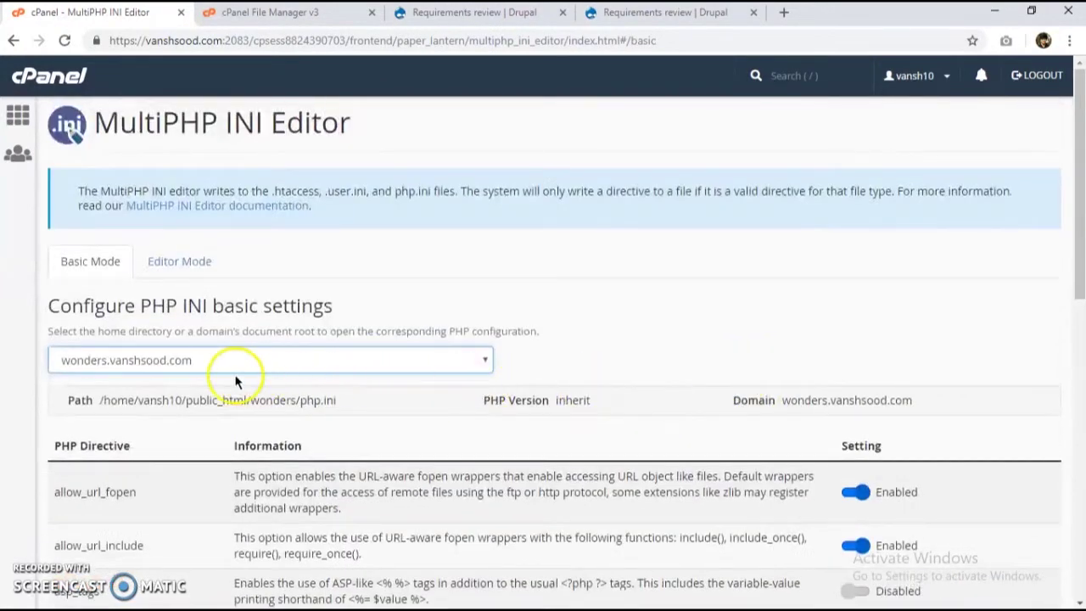
scroll(774, 447, down, 10)
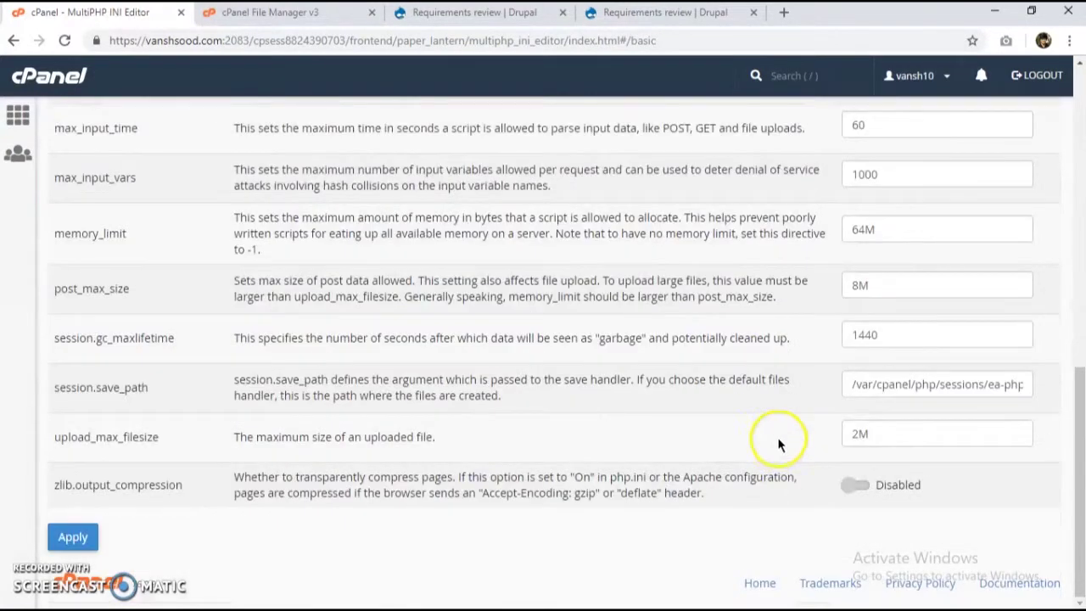
click(71, 536)
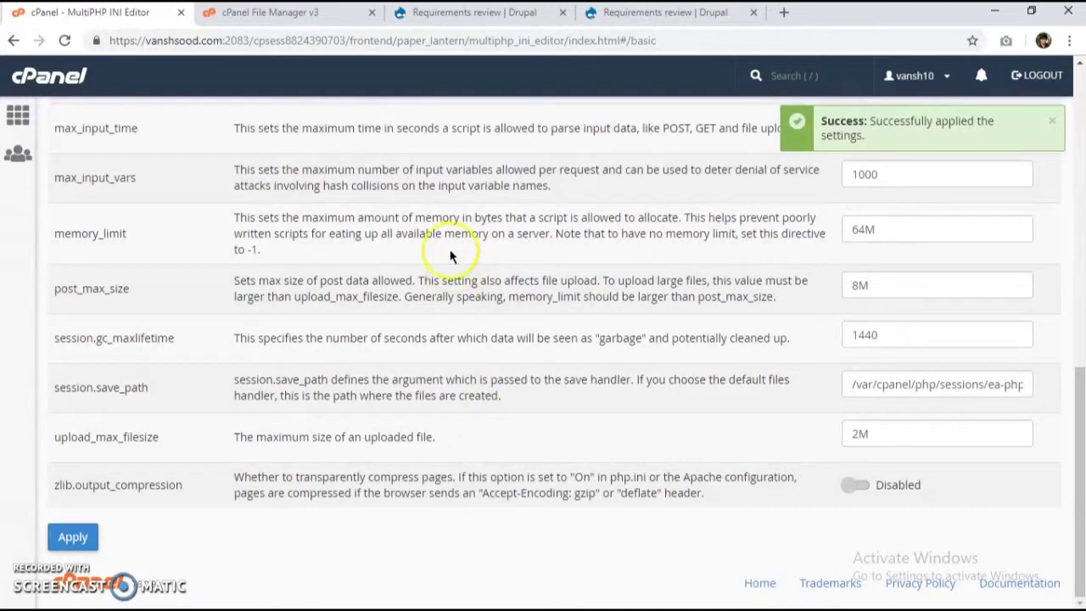
click(280, 13)
Step: Recheck the requirements on both the wonders and footballclub installers
click(480, 17)
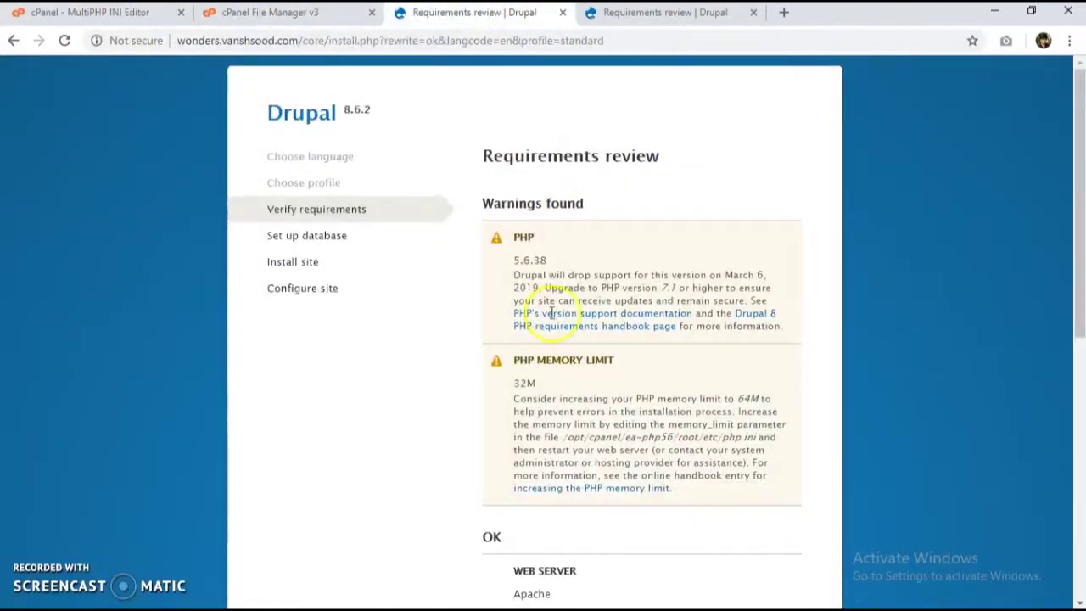
scroll(581, 359, down, 6)
click(632, 546)
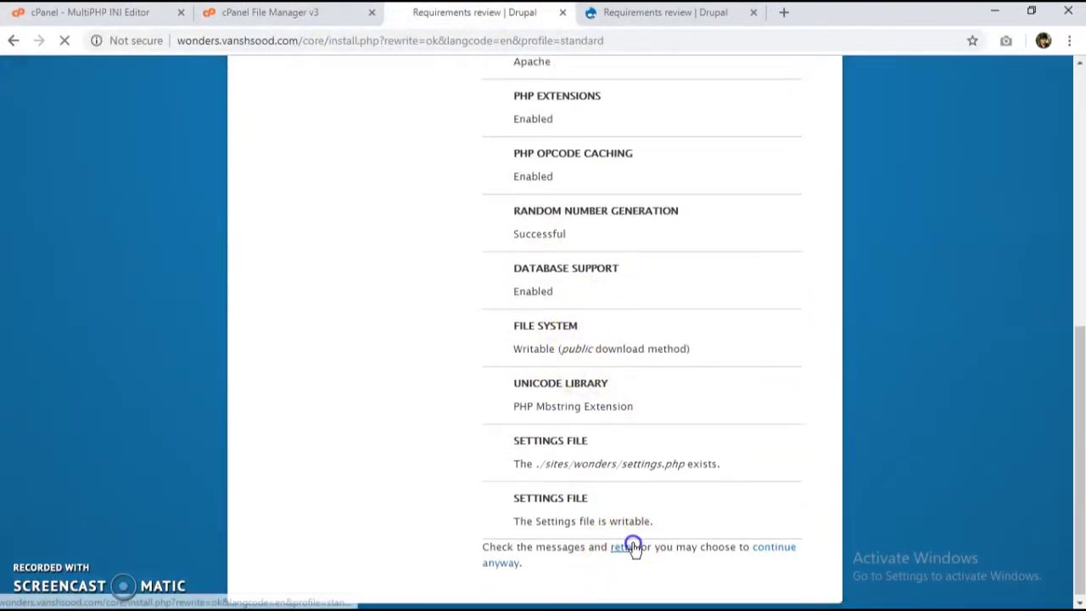
click(614, 12)
scroll(577, 484, down, 3)
click(624, 544)
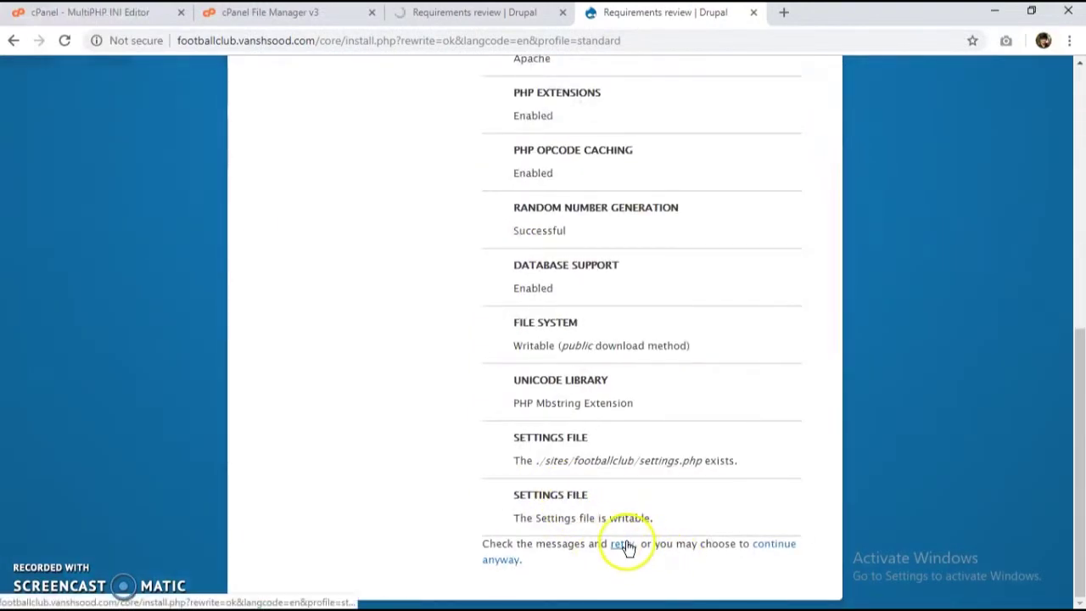
Step: Proceed past the requirements review on both installers, ending on the wonders tab
click(507, 22)
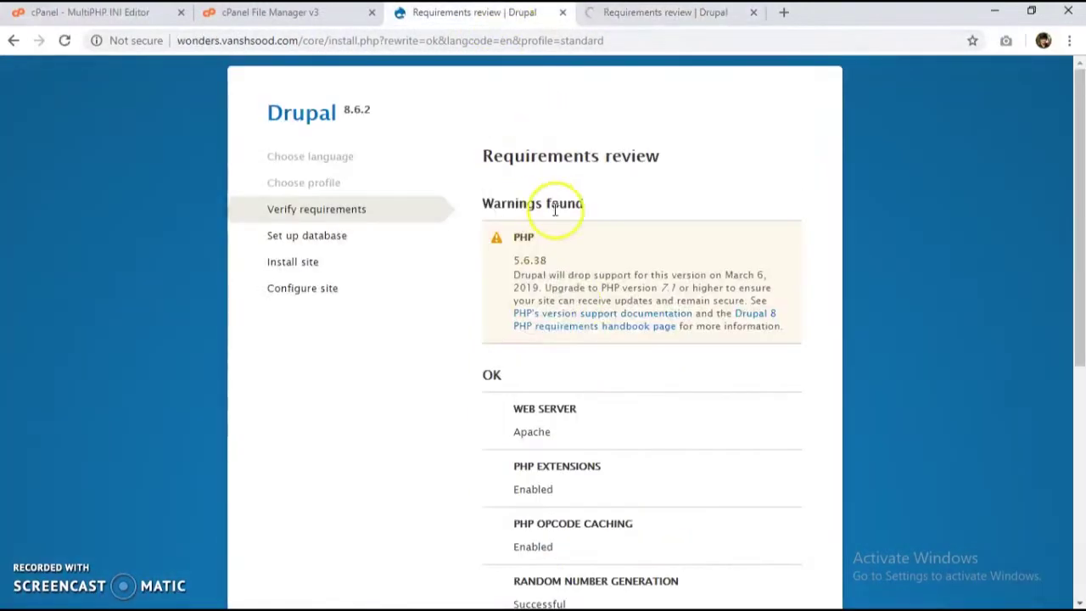
scroll(648, 328, down, 5)
click(763, 546)
click(662, 12)
scroll(779, 501, down, 5)
click(776, 547)
click(466, 12)
Step: Enter vansh10_wonders as the wonders database name
click(573, 331)
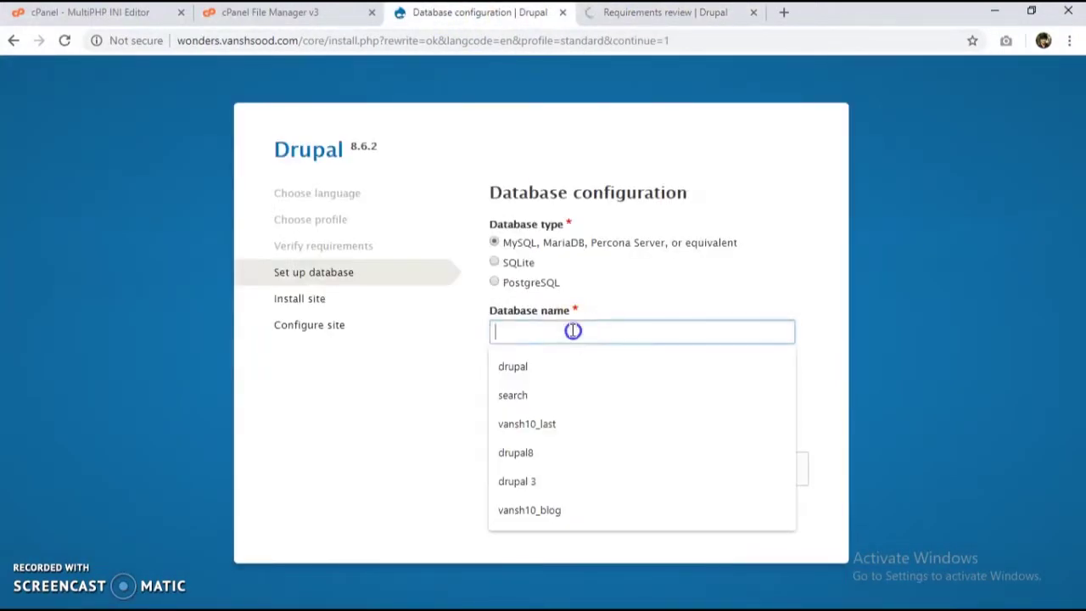
text(vansh_10)
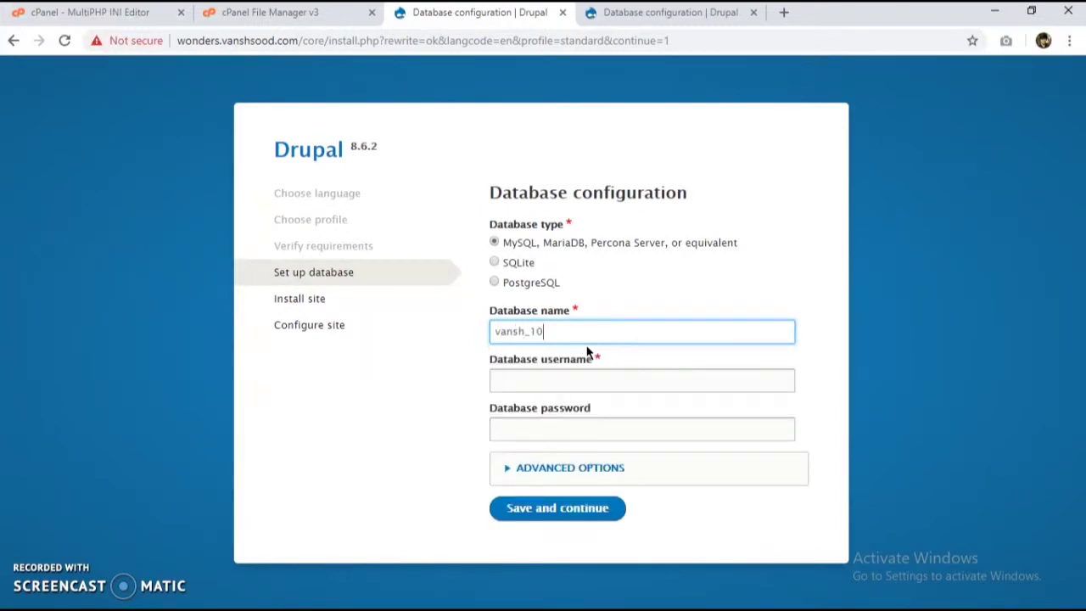
key(BackSpace)
key(BackSpace)
key(BackSpace)
text(10_wonders)
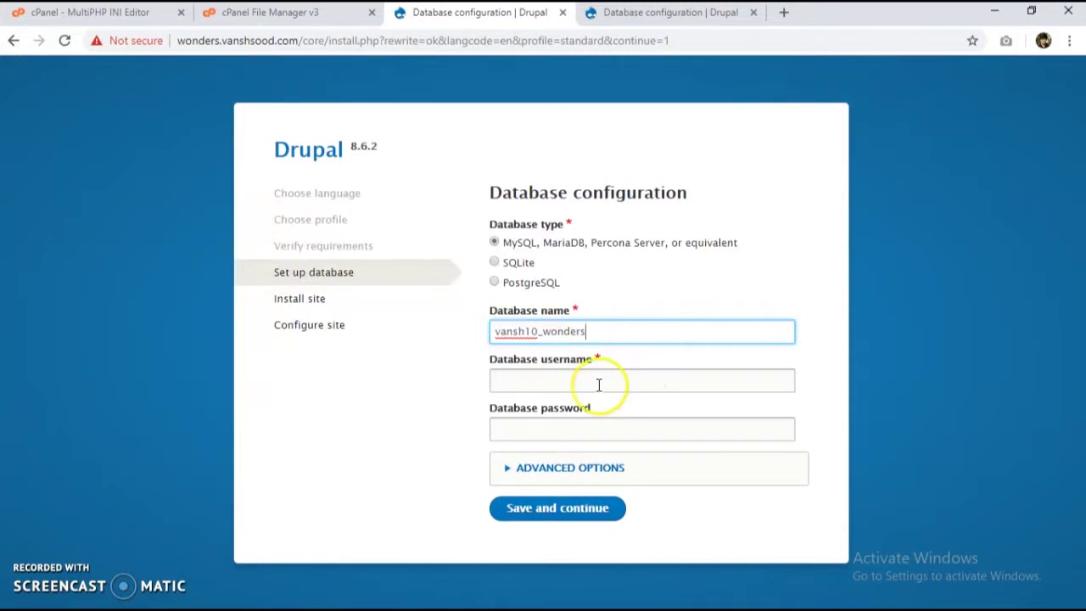
Step: Enter the wonders database username and password, submit, and begin footballclub's database form
click(599, 384)
text(vansh)
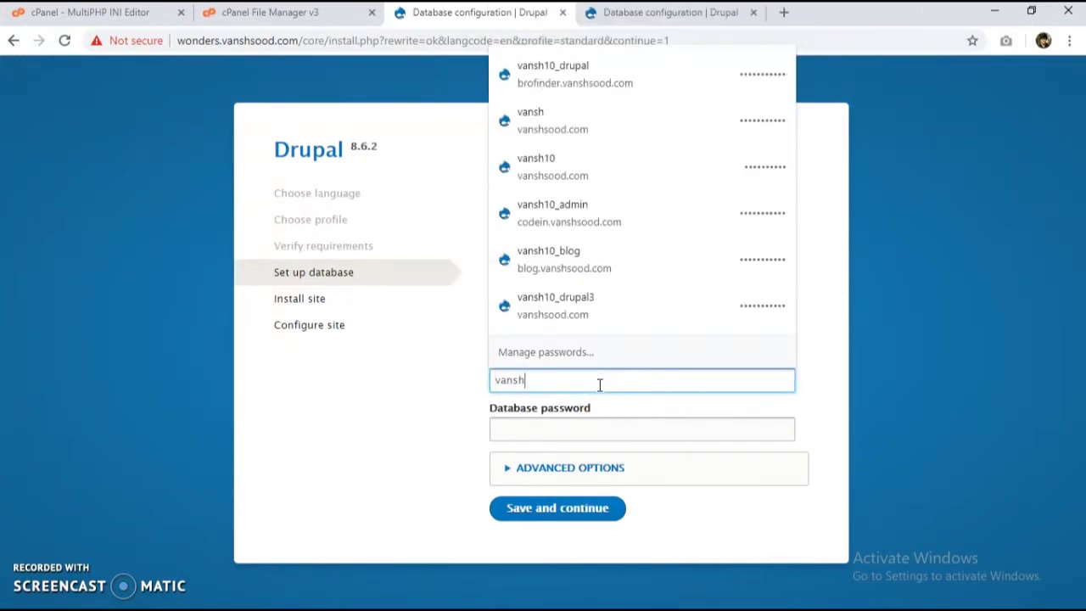
text(10_wond)
key(Tab)
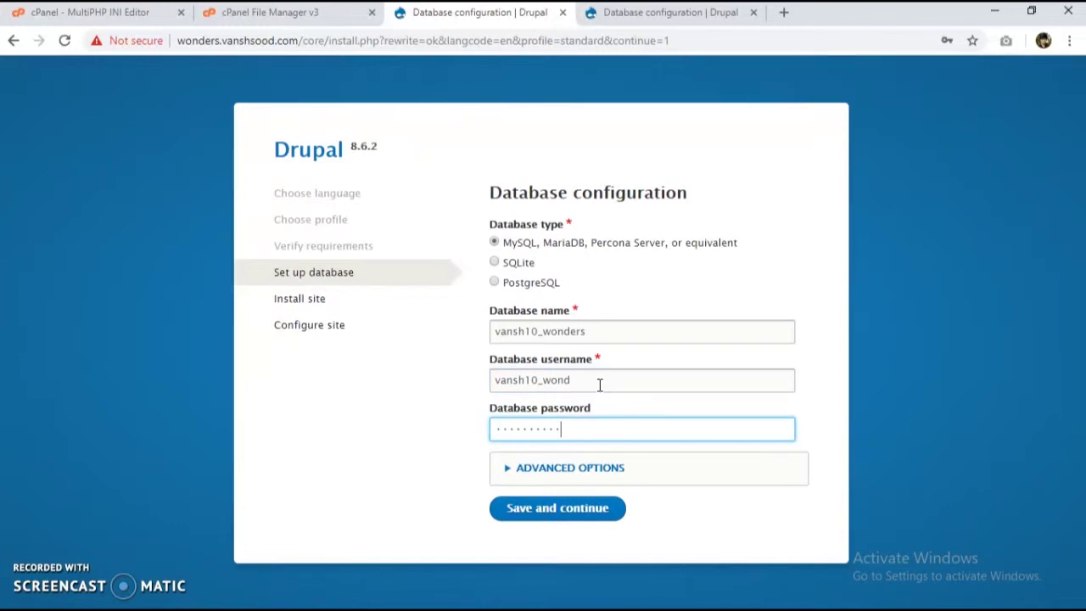
click(573, 507)
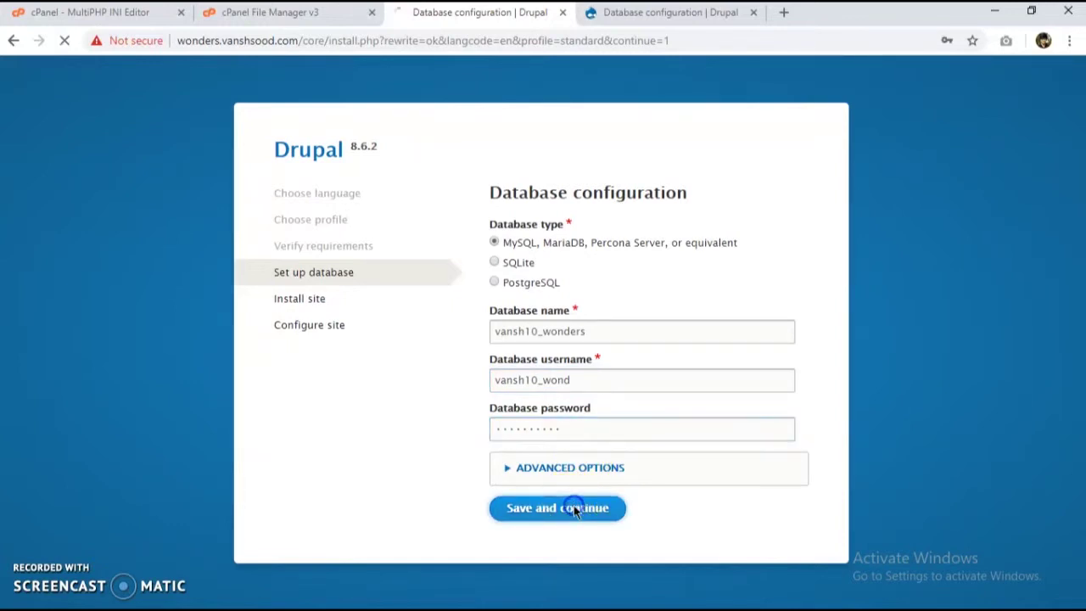
click(641, 12)
click(565, 336)
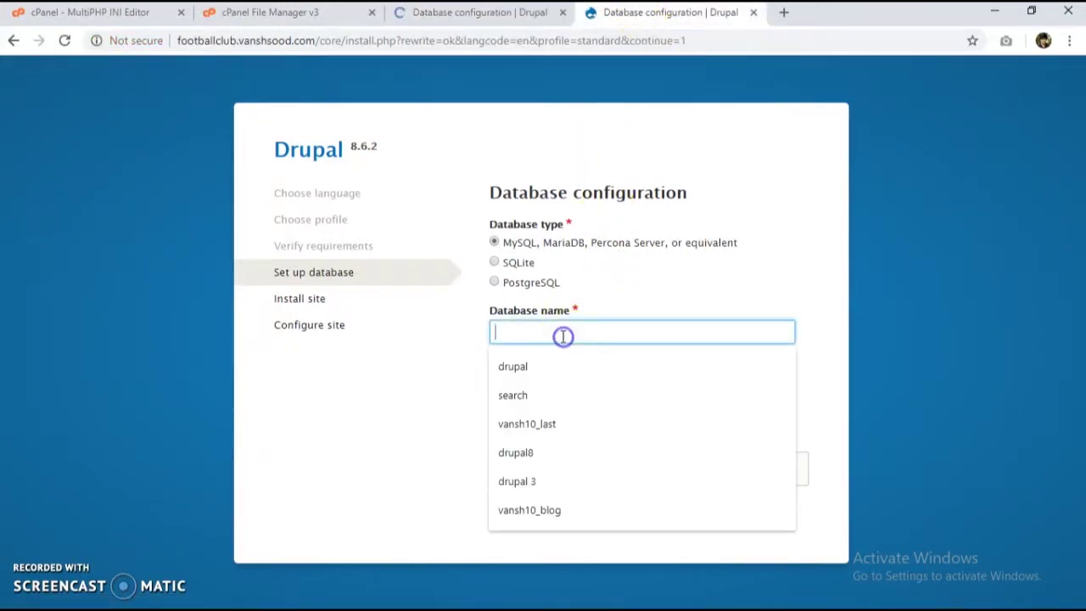
Step: Enter database vansh10_footballclub, user vansh10_manager and its password, then submit the settings
text(vansh10)
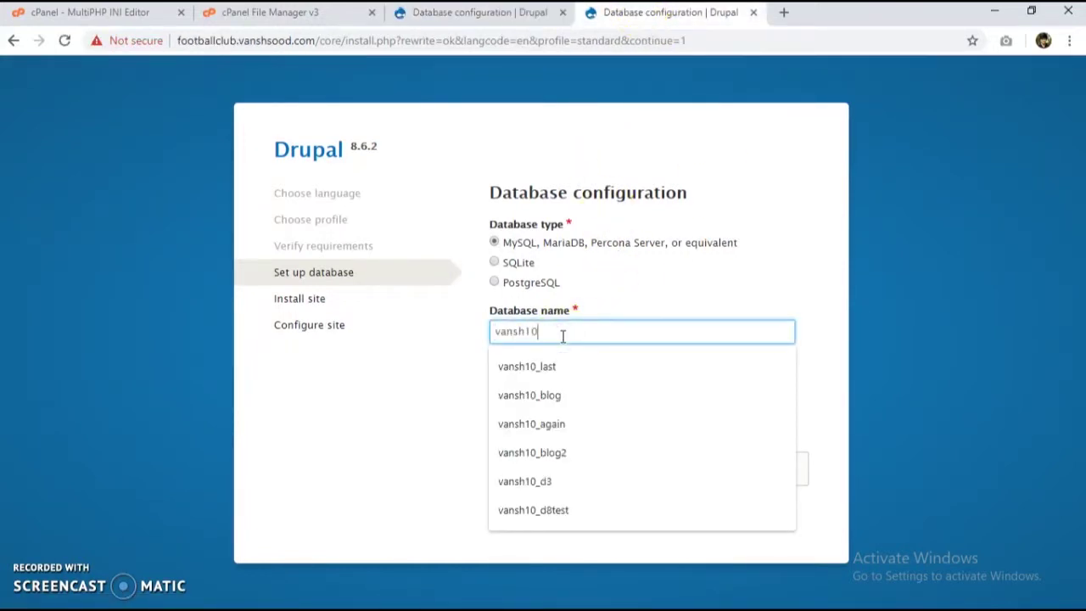
text(_footballclub)
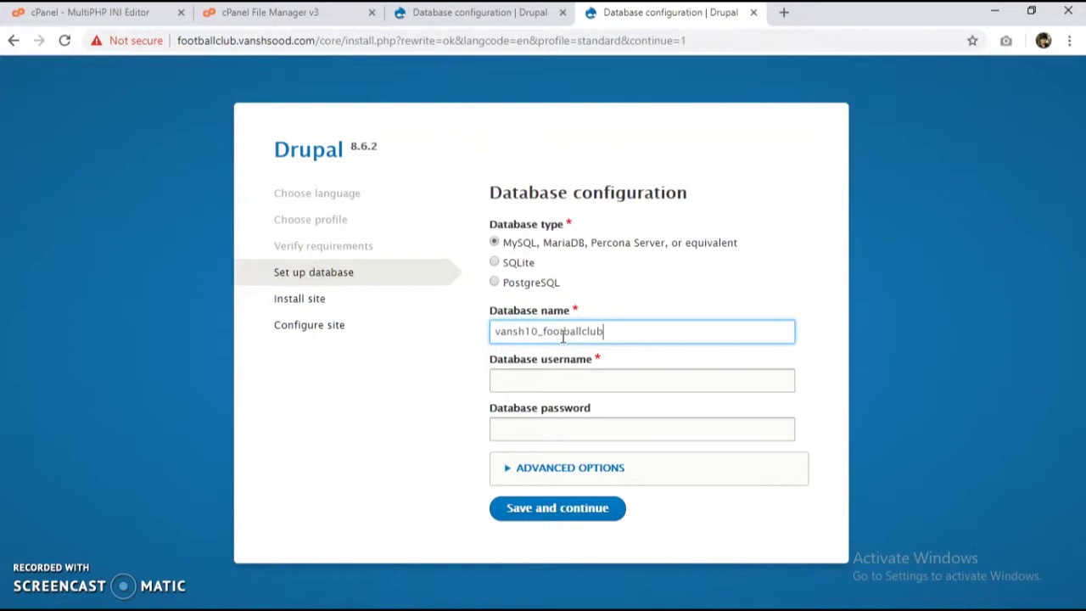
click(645, 344)
text(vansh)
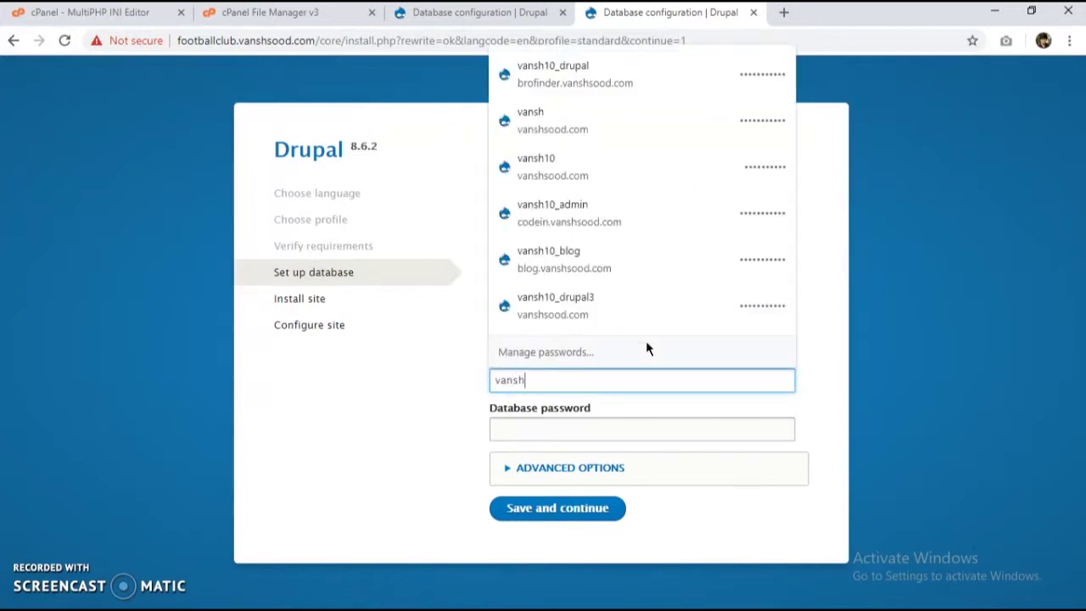
text(10_m)
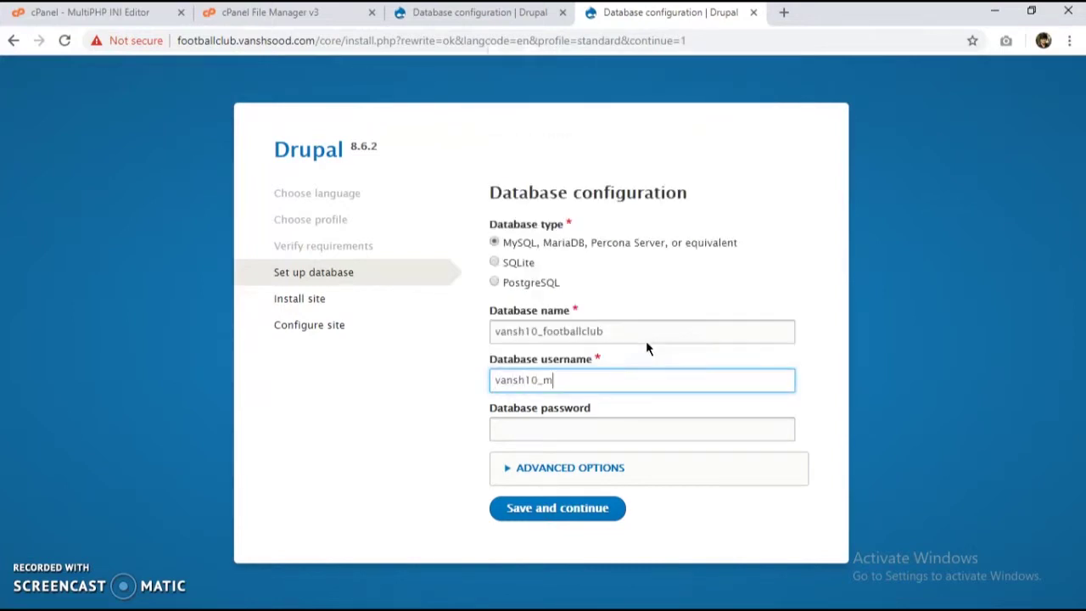
text(anager)
click(548, 427)
text(**)
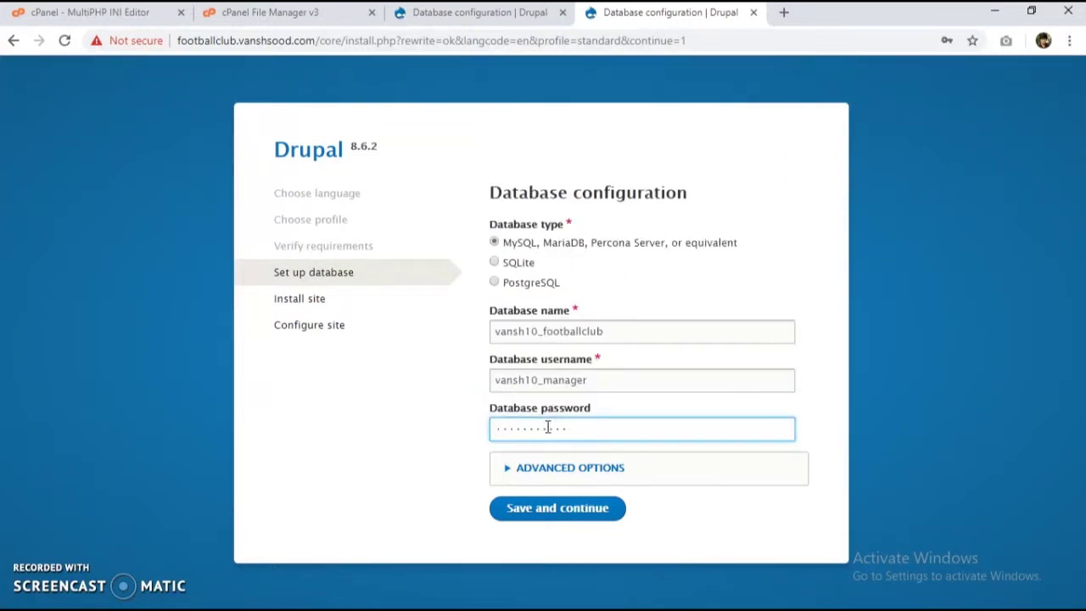
click(560, 507)
Step: Review the wonders access-denied error, then check footballclub's Installing Drupal progress
click(447, 13)
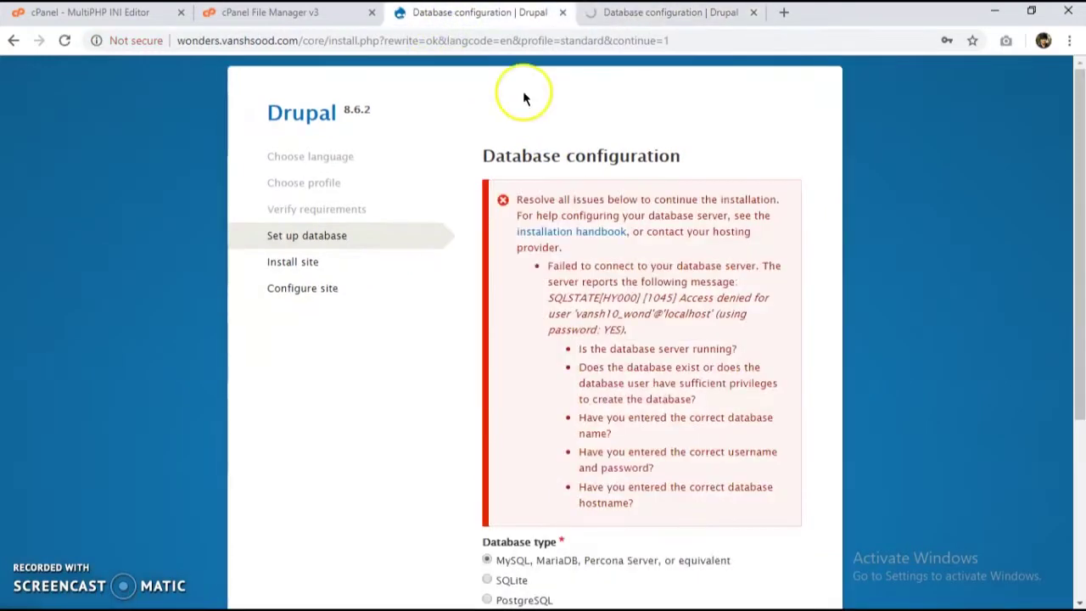
scroll(615, 237, down, 3)
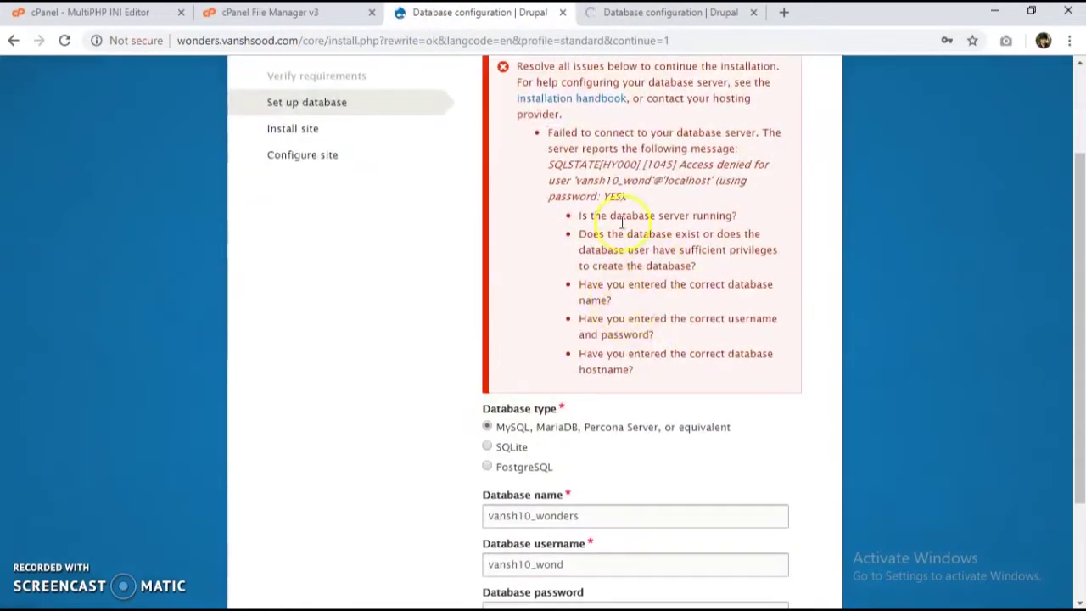
scroll(667, 181, down, 3)
scroll(644, 187, up, 3)
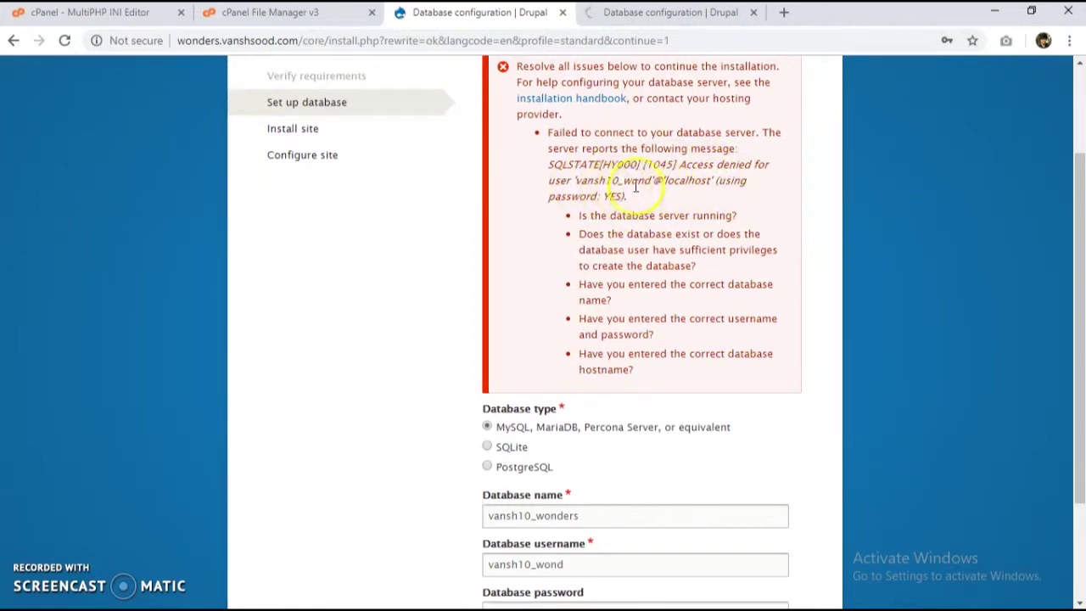
click(666, 16)
Step: Decline saving the password and open cPanel's MySQL Databases page, glancing at the wonders form
click(947, 170)
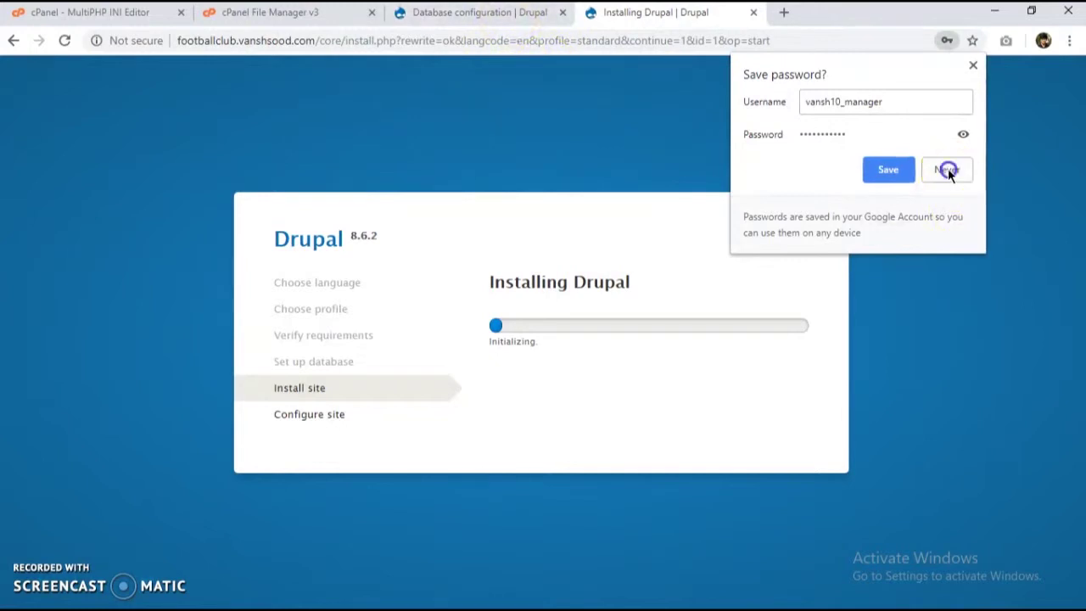
click(76, 24)
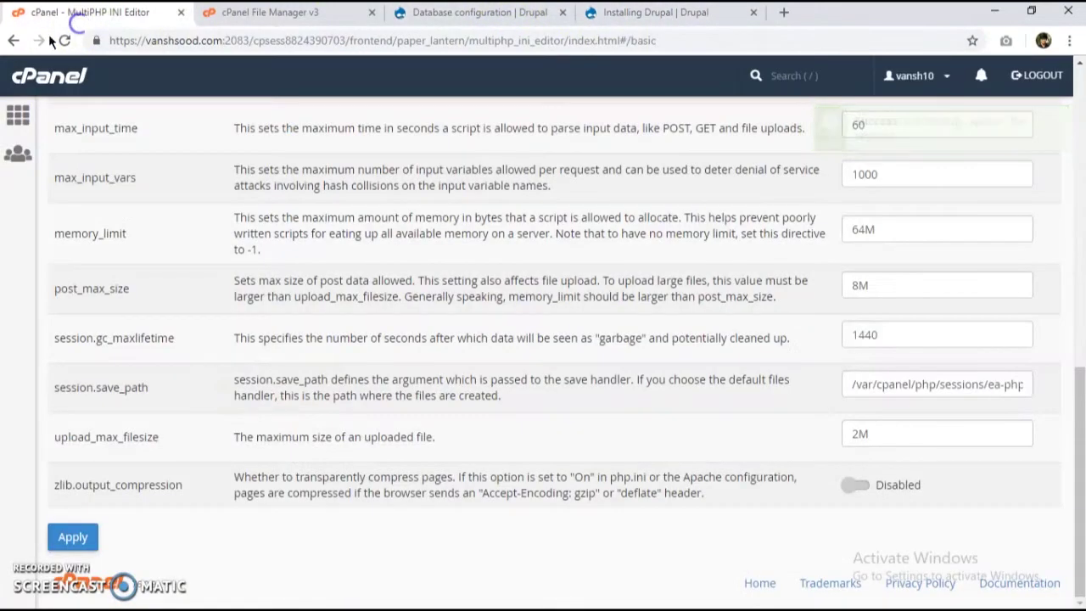
click(19, 117)
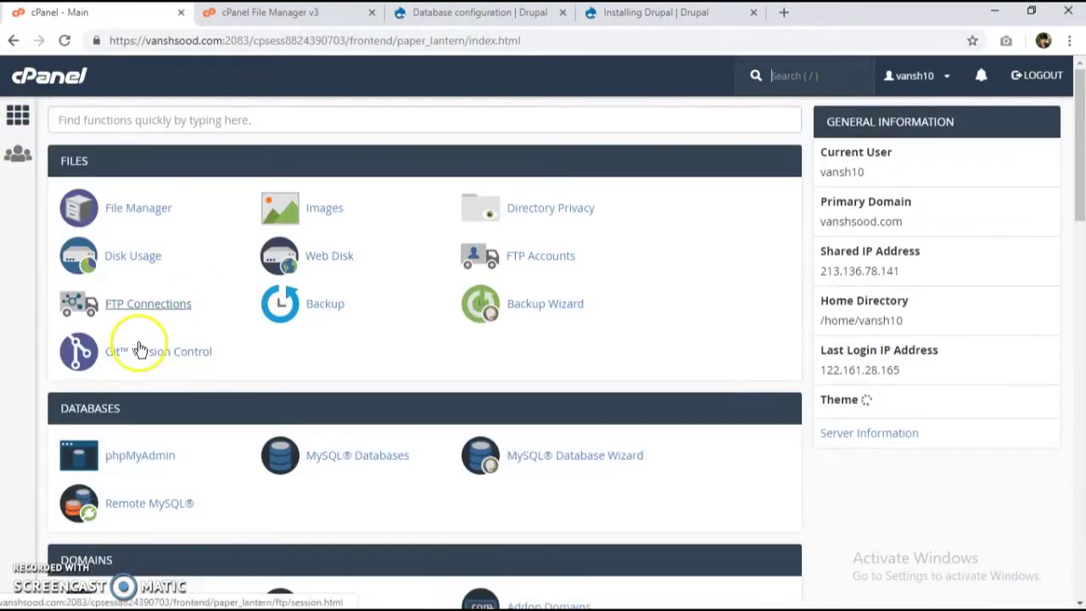
scroll(170, 458, down, 5)
scroll(158, 166, up, 3)
click(353, 321)
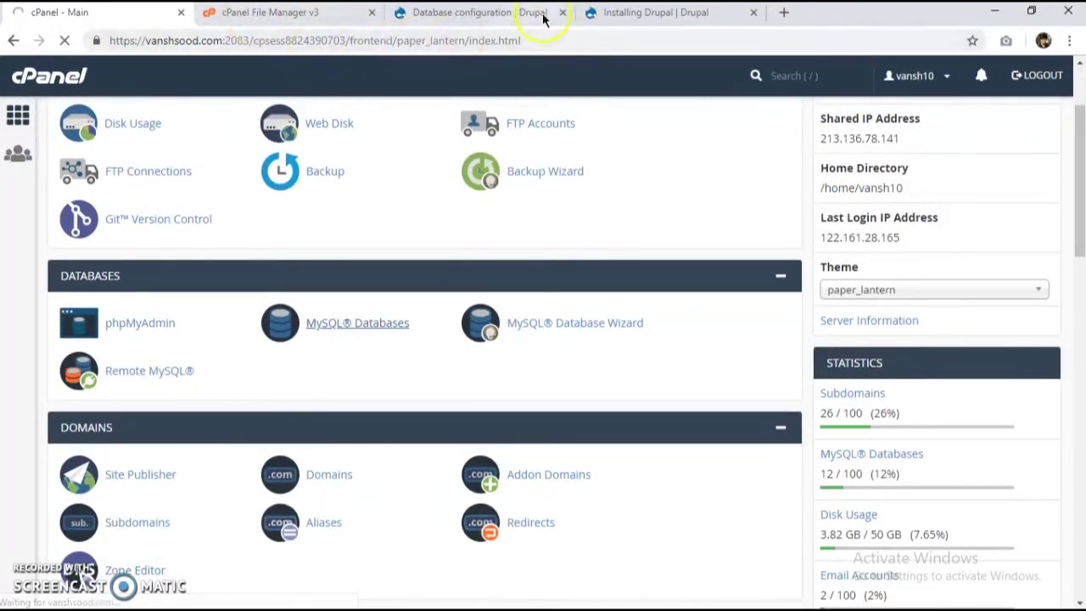
click(545, 17)
scroll(592, 327, down, 2)
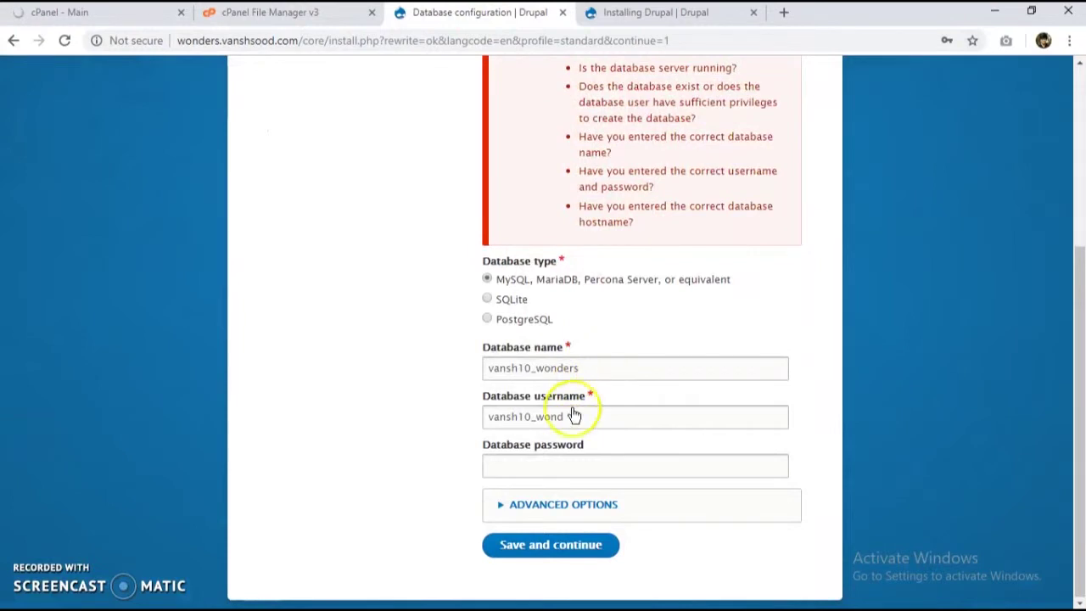
Step: Return to MySQL Databases and look through the Current Databases table
click(102, 17)
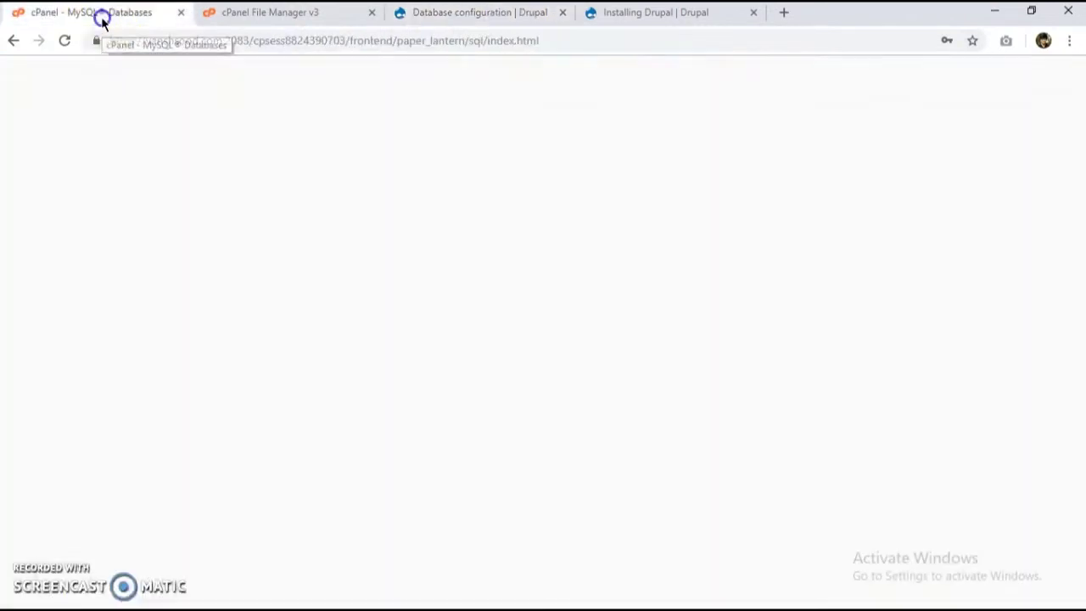
scroll(286, 347, down, 8)
scroll(189, 322, up, 7)
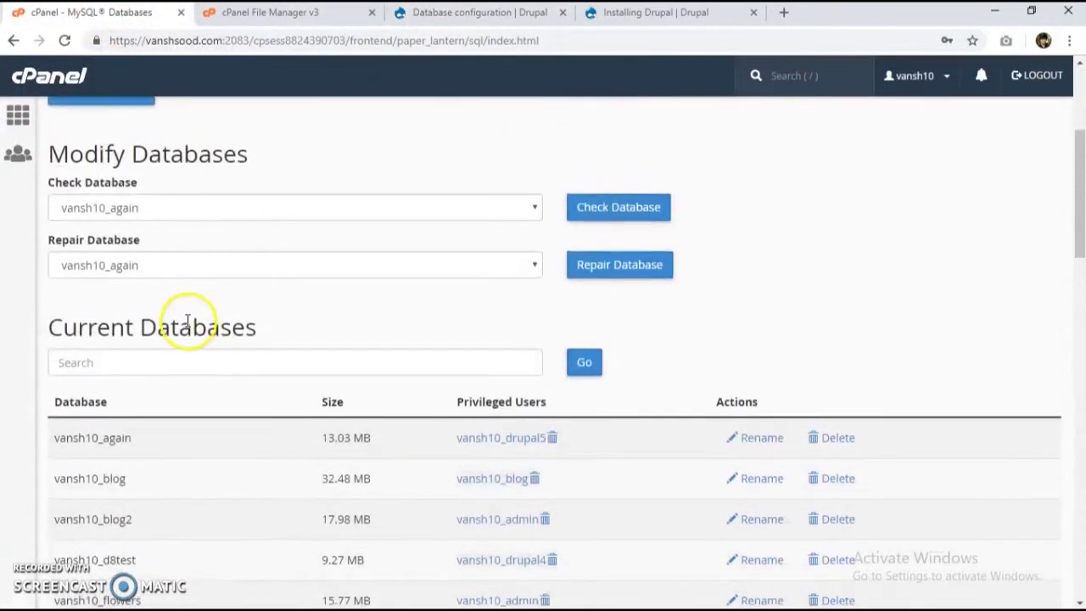
scroll(165, 340, down, 5)
scroll(110, 458, down, 2)
scroll(102, 441, up, 2)
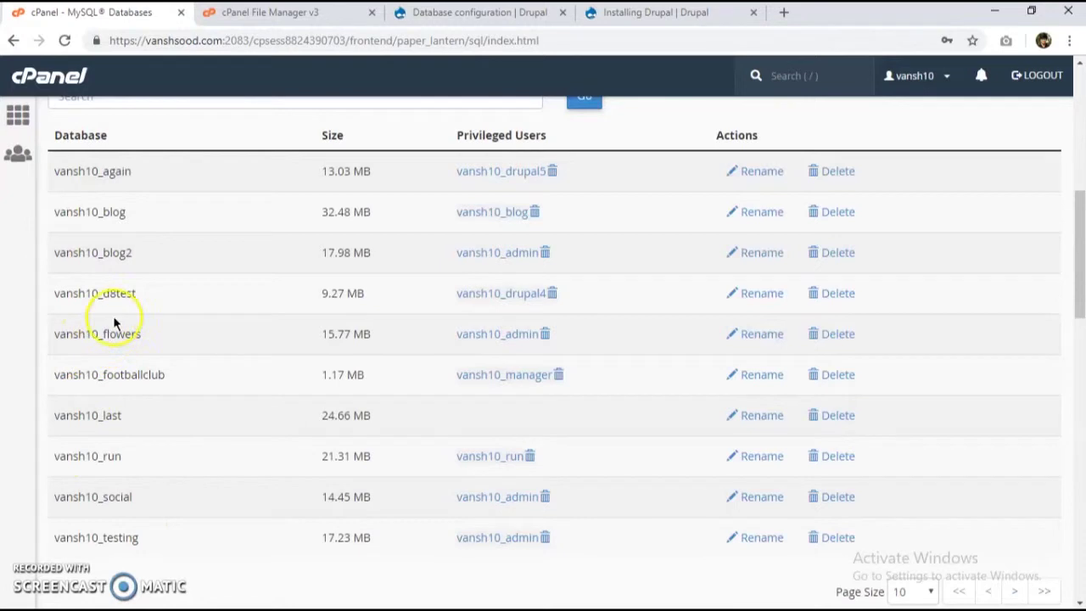
scroll(108, 409, down, 2)
scroll(105, 332, down, 1)
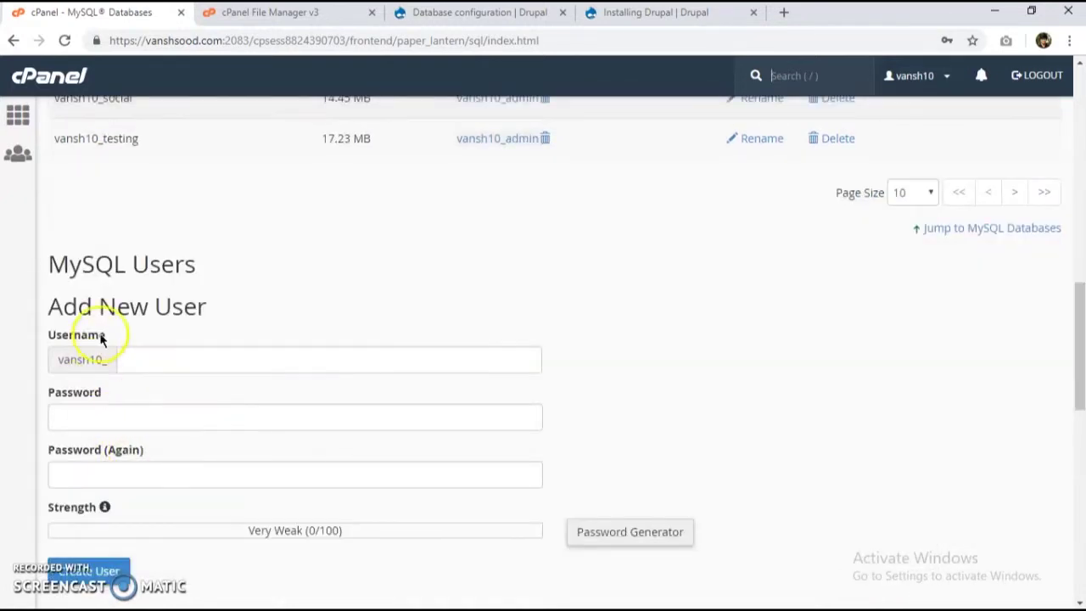
scroll(96, 412, up, 5)
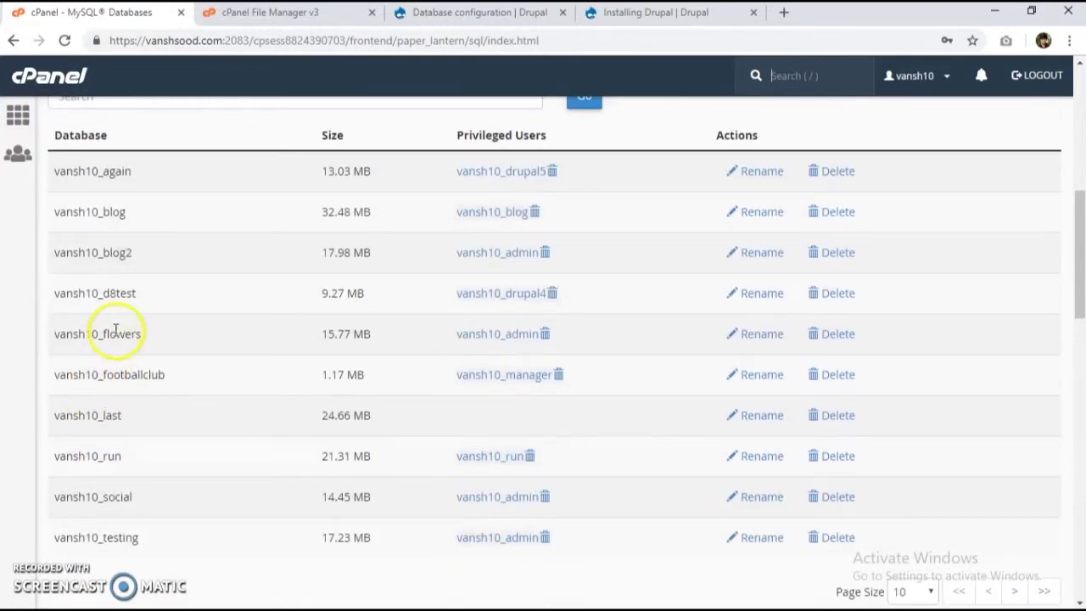
scroll(150, 354, up, 10)
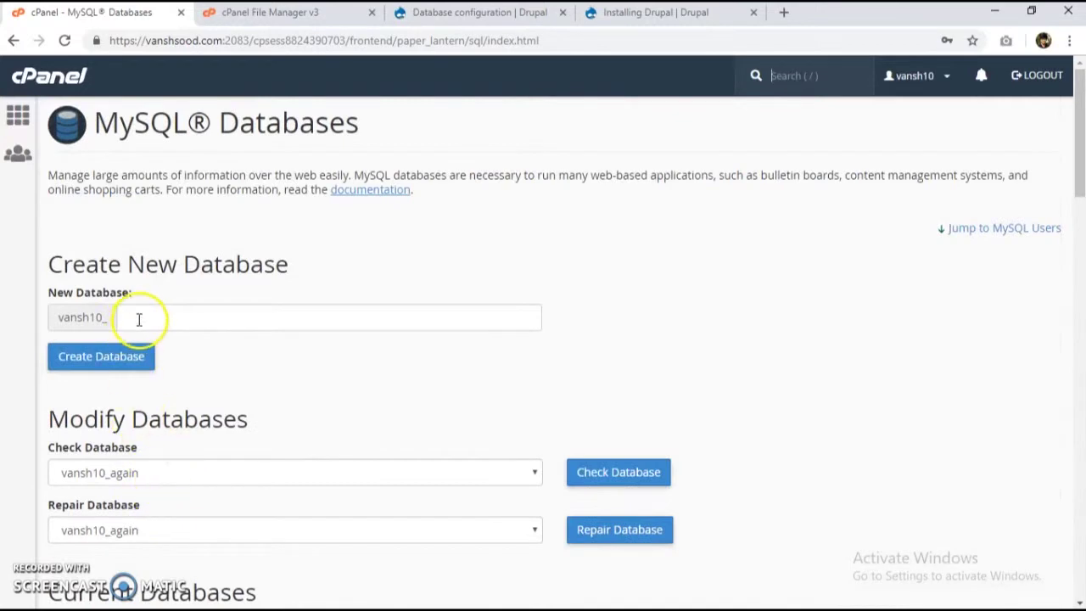
Step: Fill 'wonders' into the new database name field
click(158, 319)
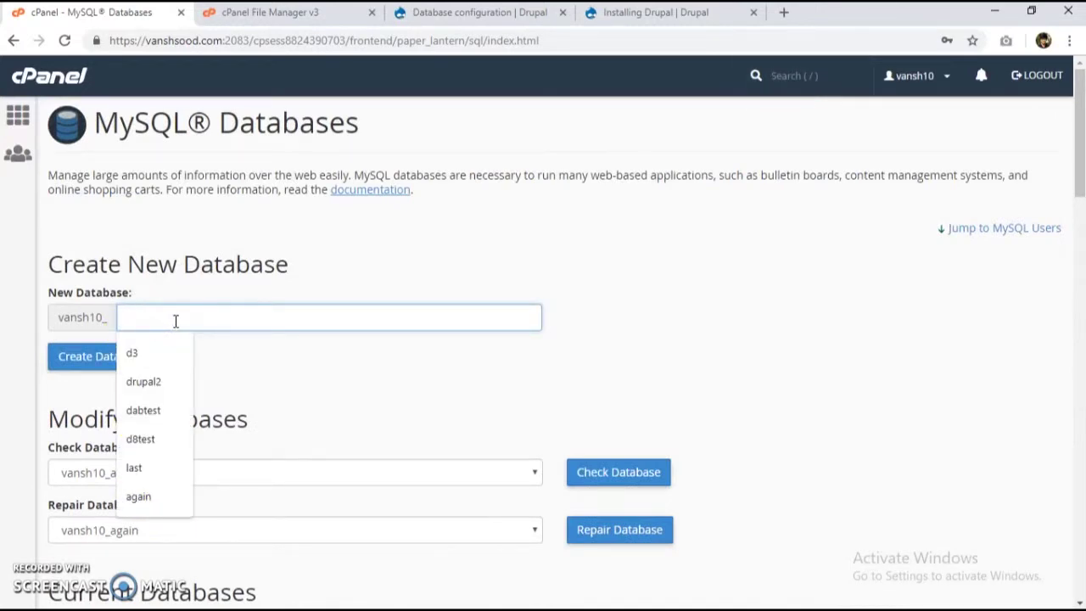
text(wonders)
click(149, 353)
scroll(244, 343, down, 5)
scroll(243, 344, down, 3)
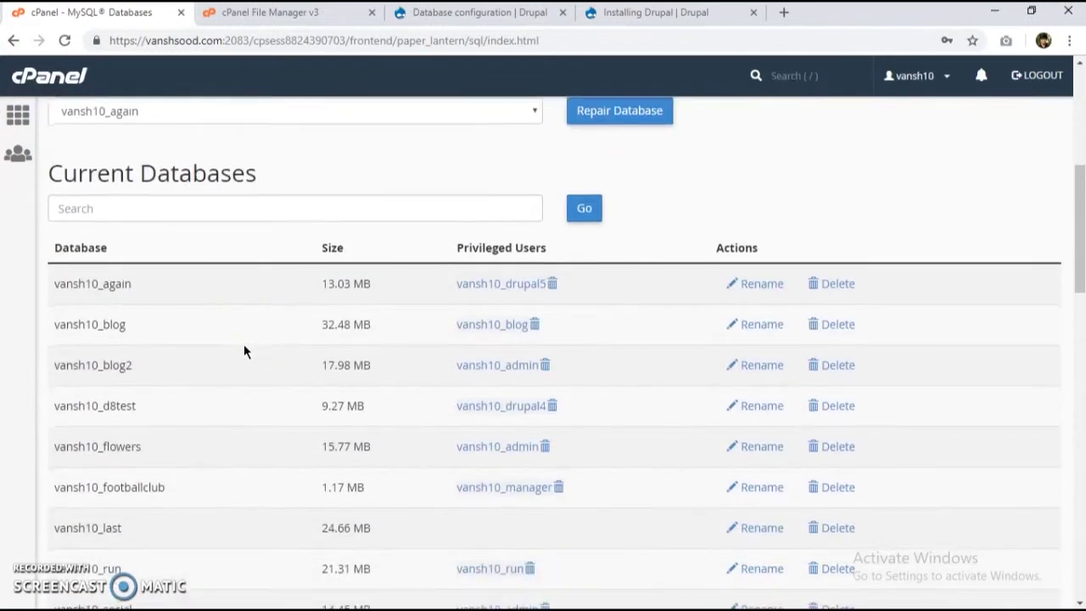
scroll(160, 366, up, 3)
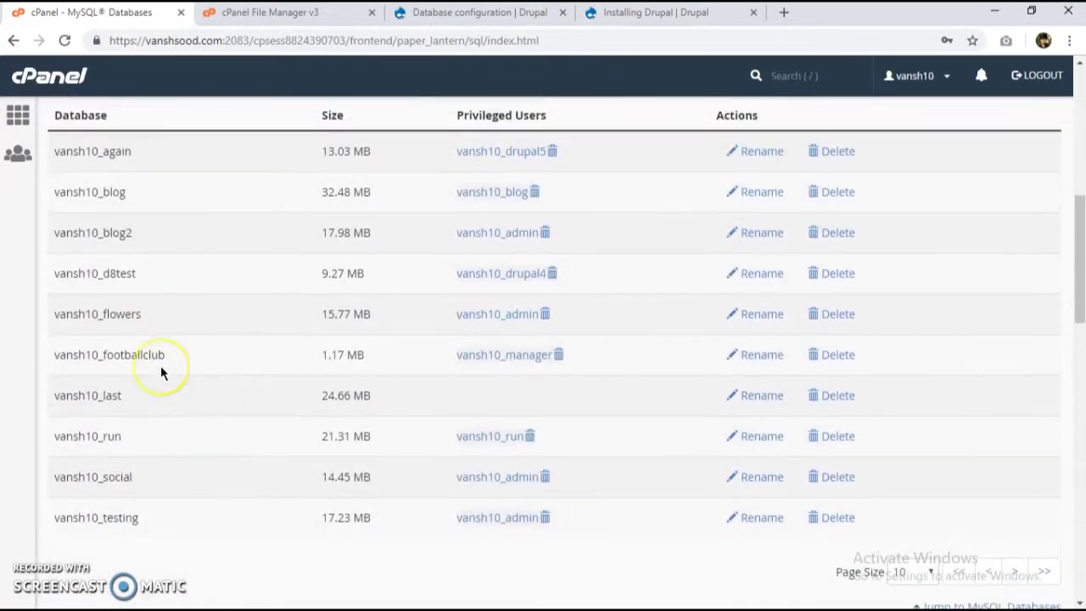
Step: Filter the Current Databases list to show only the wonders database
click(117, 196)
text(wonders)
key(Return)
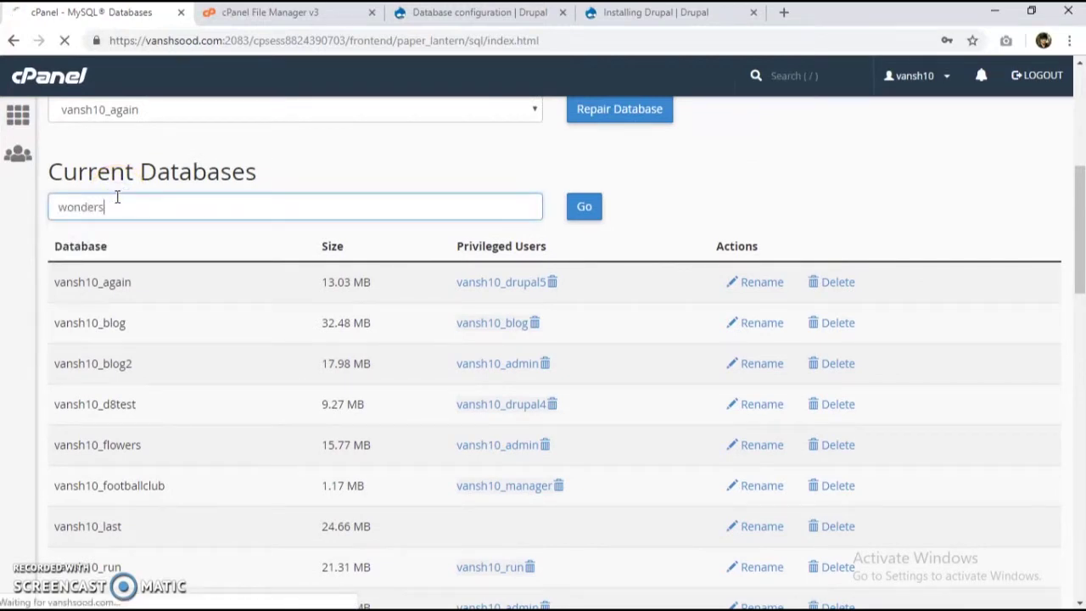
scroll(204, 283, down, 4)
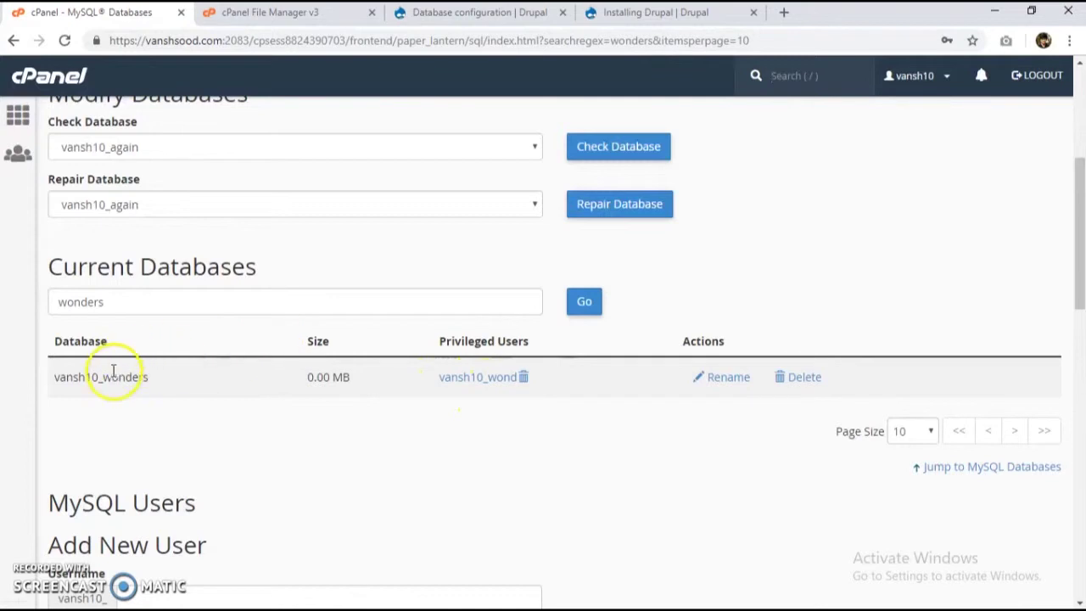
Step: Enter the wonders database password and submit its database settings
click(658, 12)
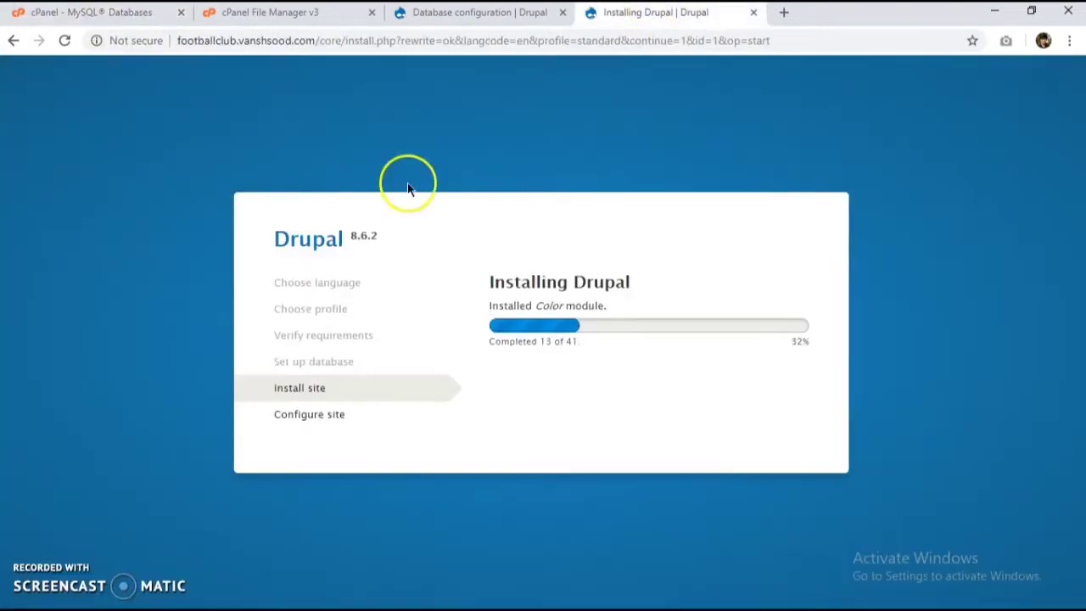
click(446, 14)
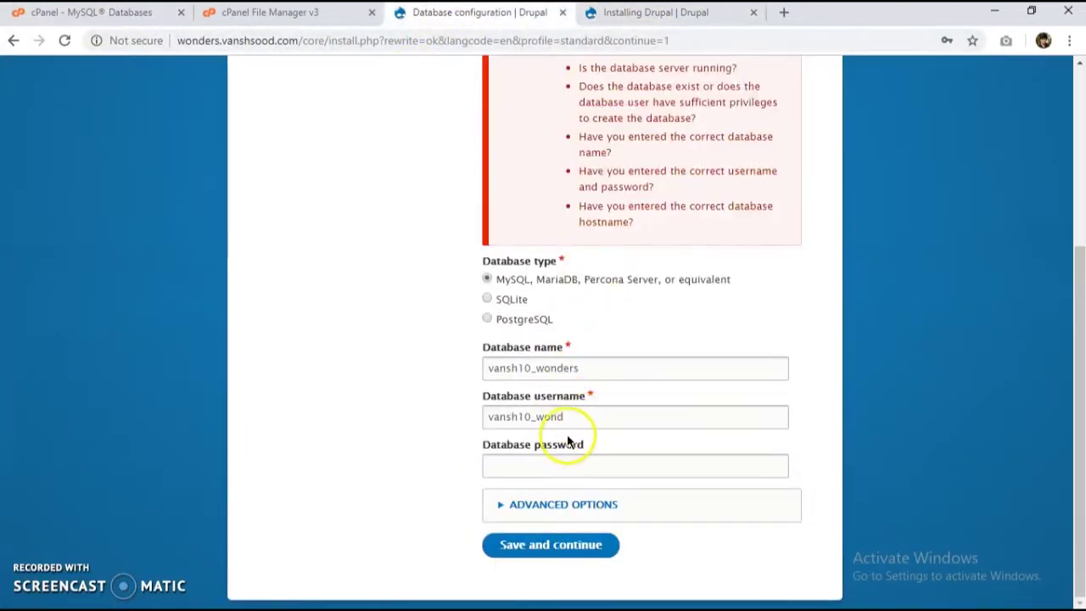
click(541, 465)
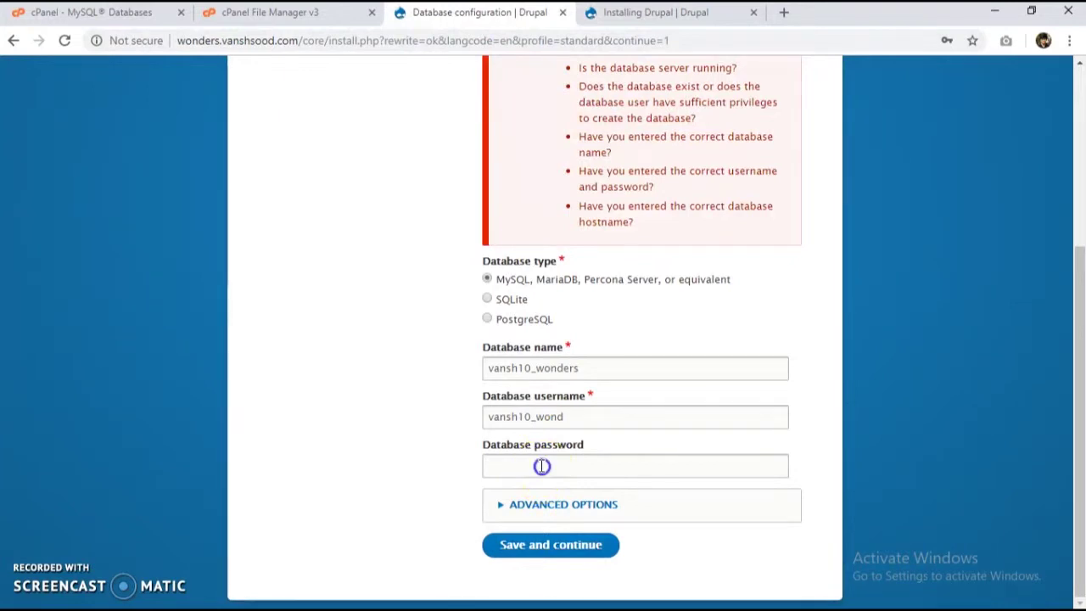
text(••)
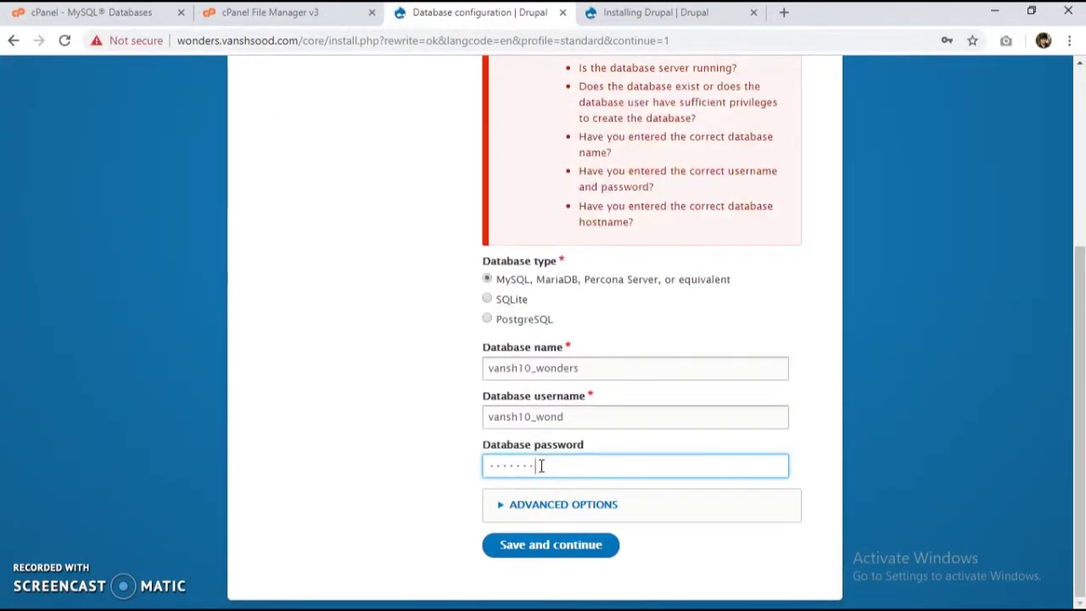
click(541, 541)
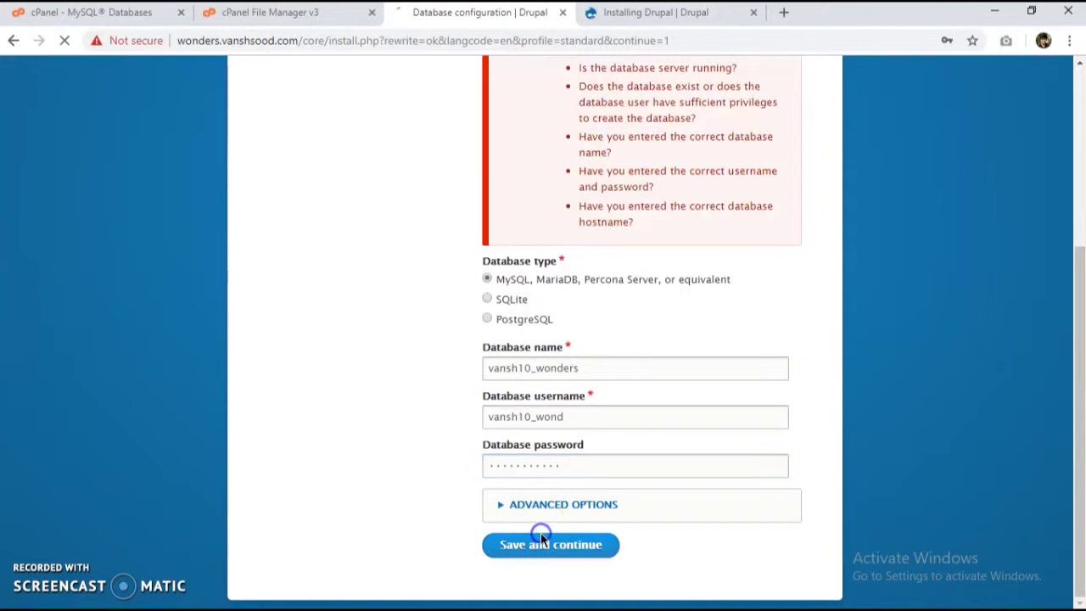
click(536, 541)
click(592, 157)
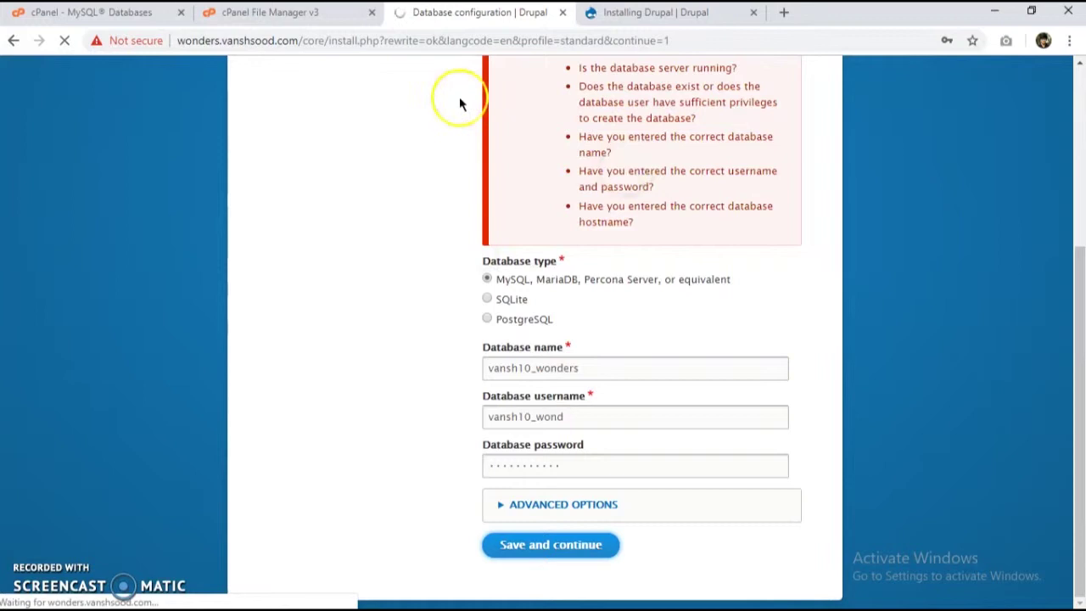
Step: Dismiss the save-password prompt and compare progress of the wonders and footballclub installs
click(603, 13)
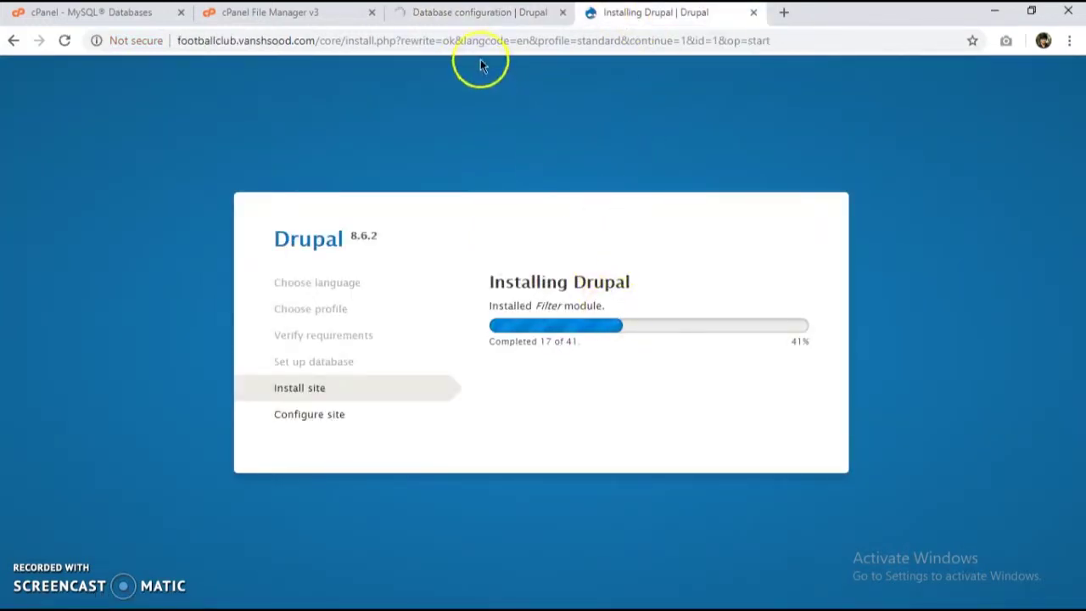
click(475, 13)
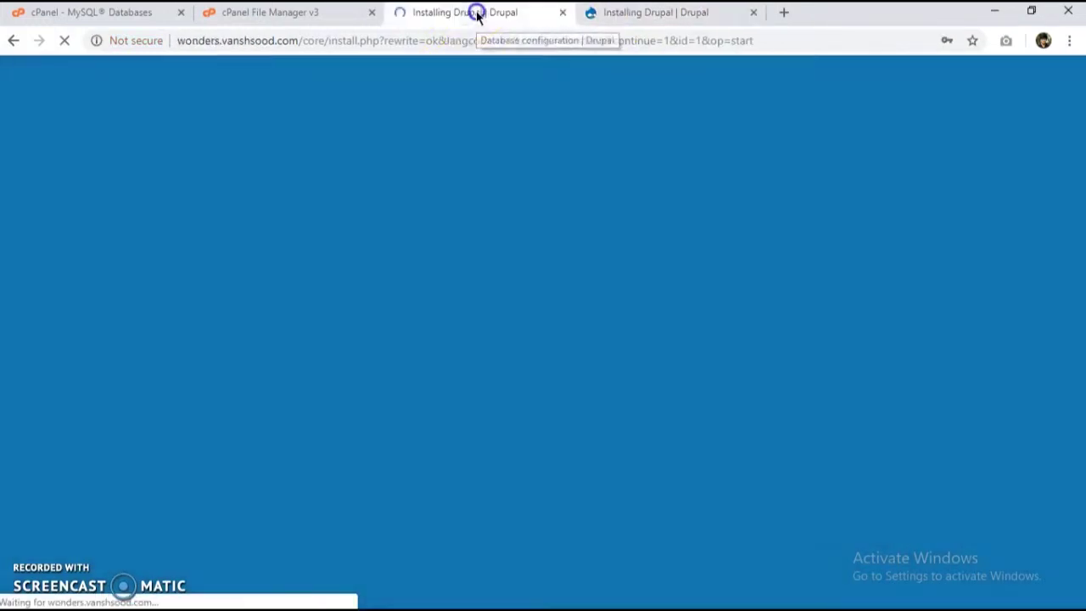
click(946, 169)
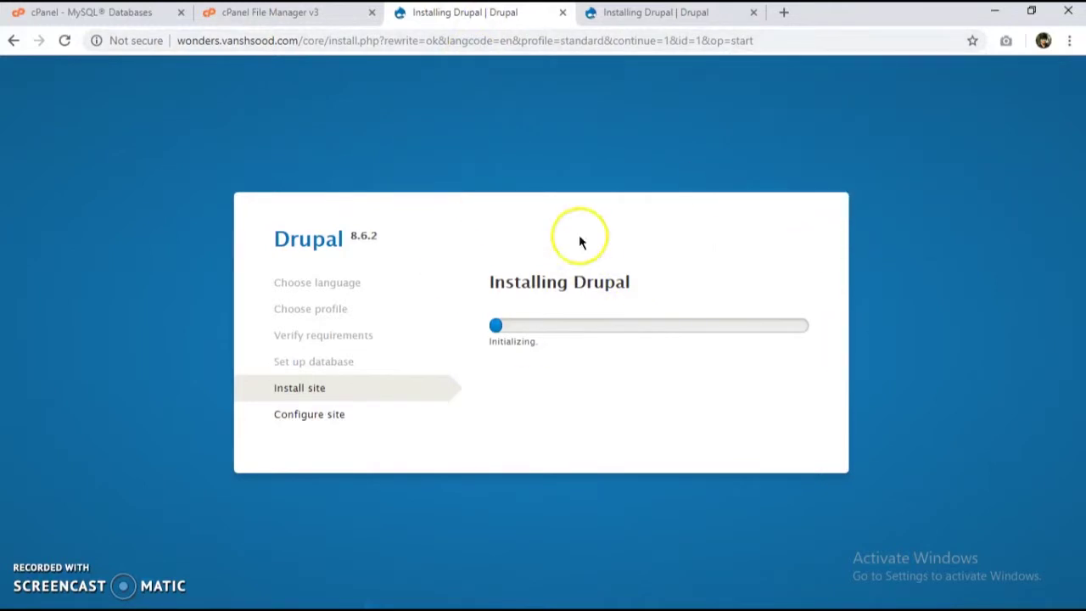
click(638, 25)
click(497, 12)
click(618, 10)
click(555, 19)
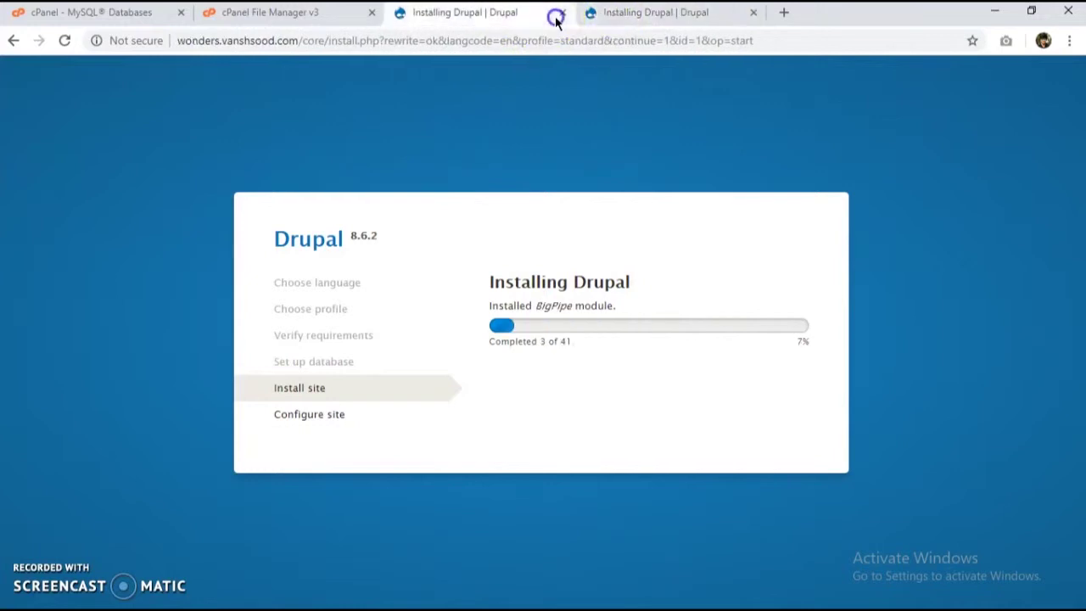
Step: Open drupal.org in a new tab and go to Build > Themes
click(782, 11)
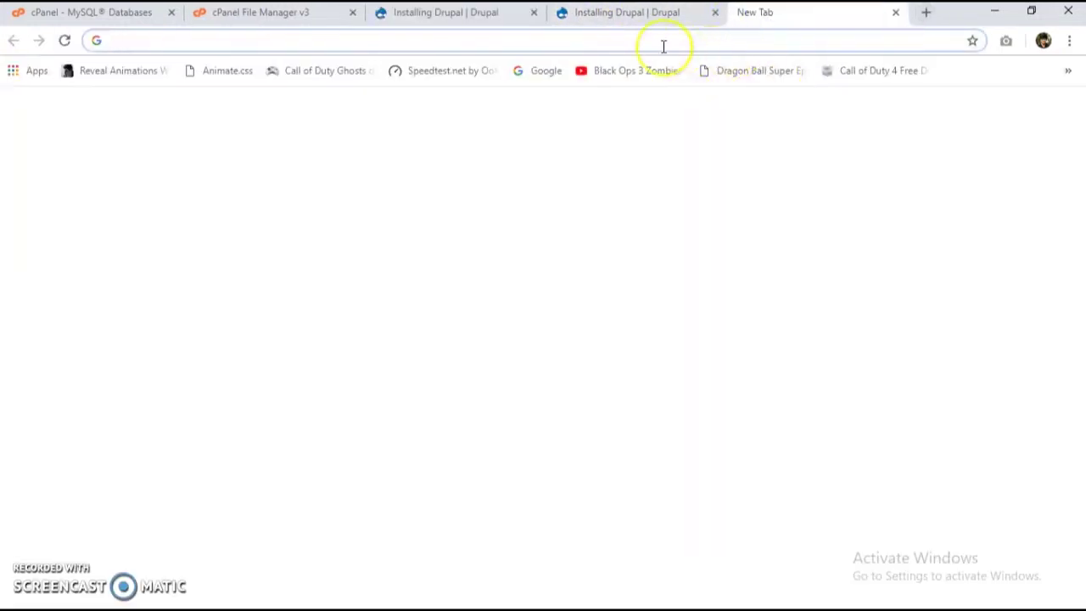
text(drupal.org)
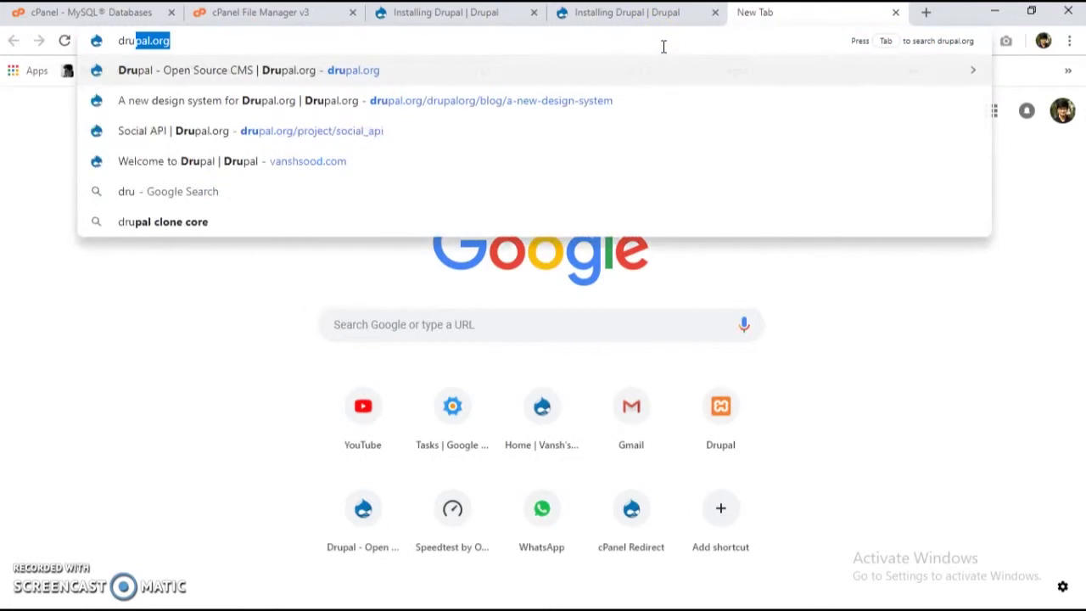
key(Return)
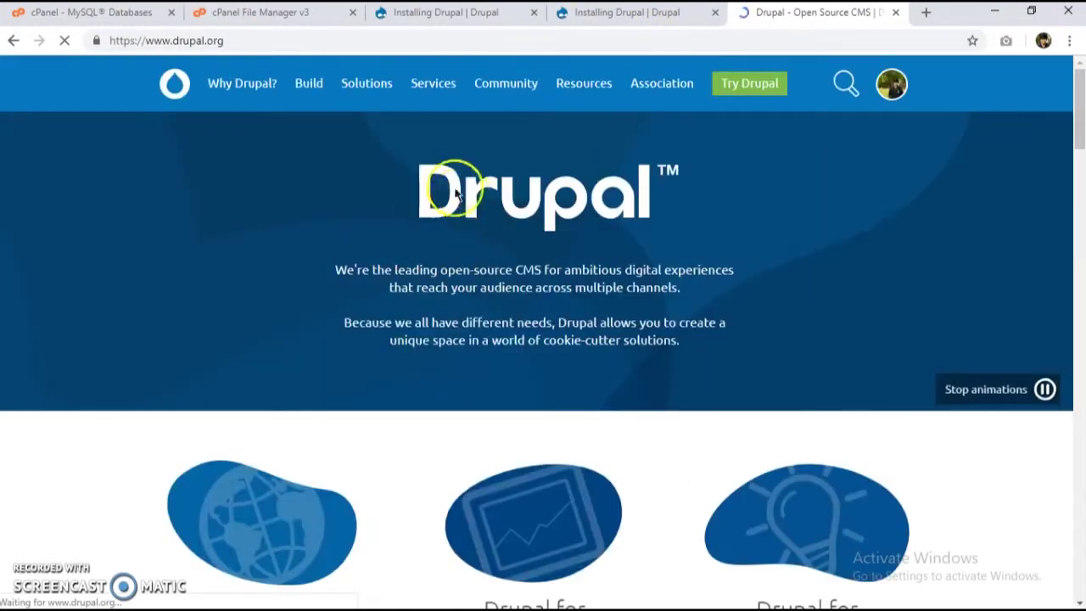
mouse_move(319, 96)
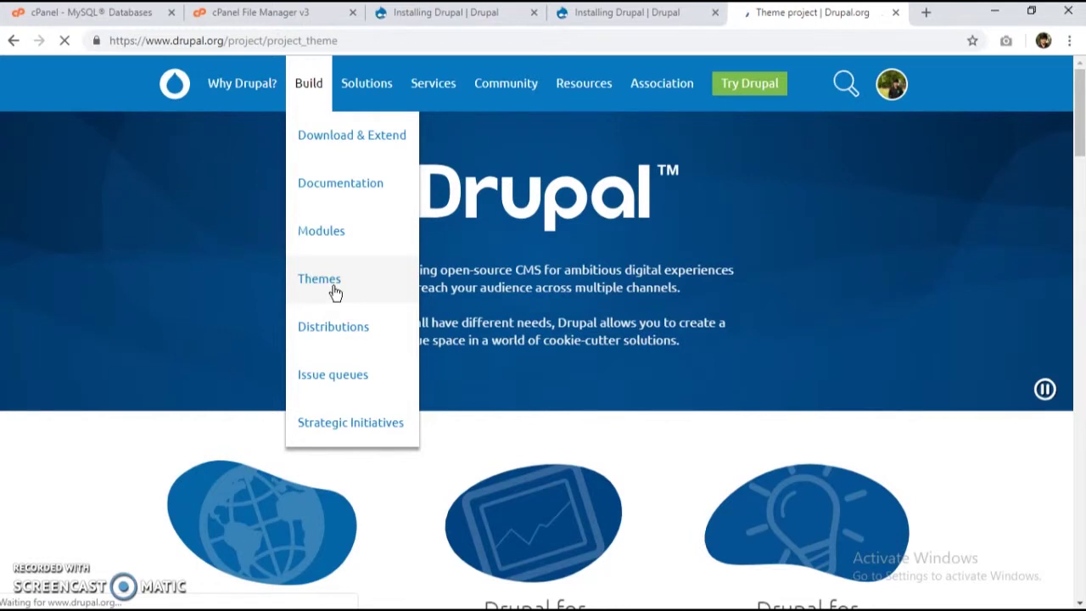
Step: Check both installations' progress, then return to the Drupal.org themes listing
click(613, 12)
click(622, 164)
click(473, 12)
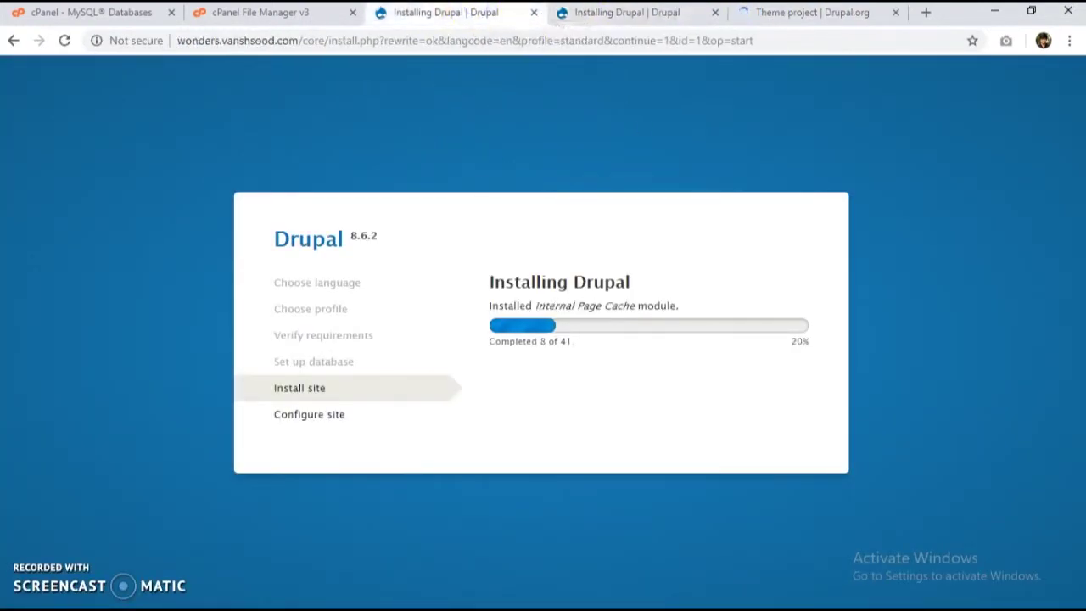
click(643, 27)
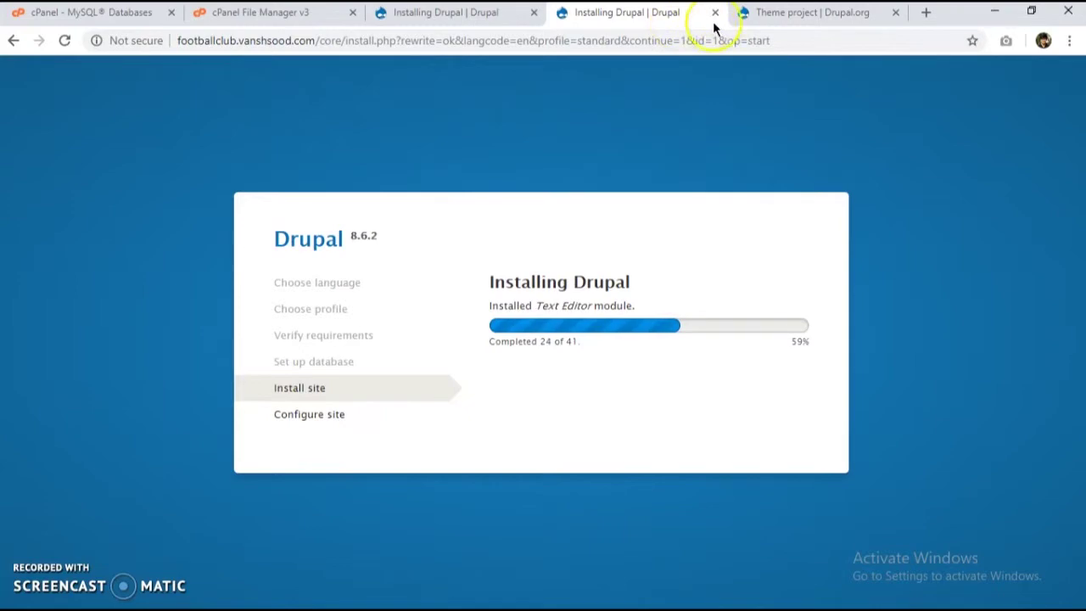
click(776, 15)
Step: Filter the themes list to Core compatibility 8.x and run the search
scroll(376, 359, down, 10)
scroll(368, 322, up, 8)
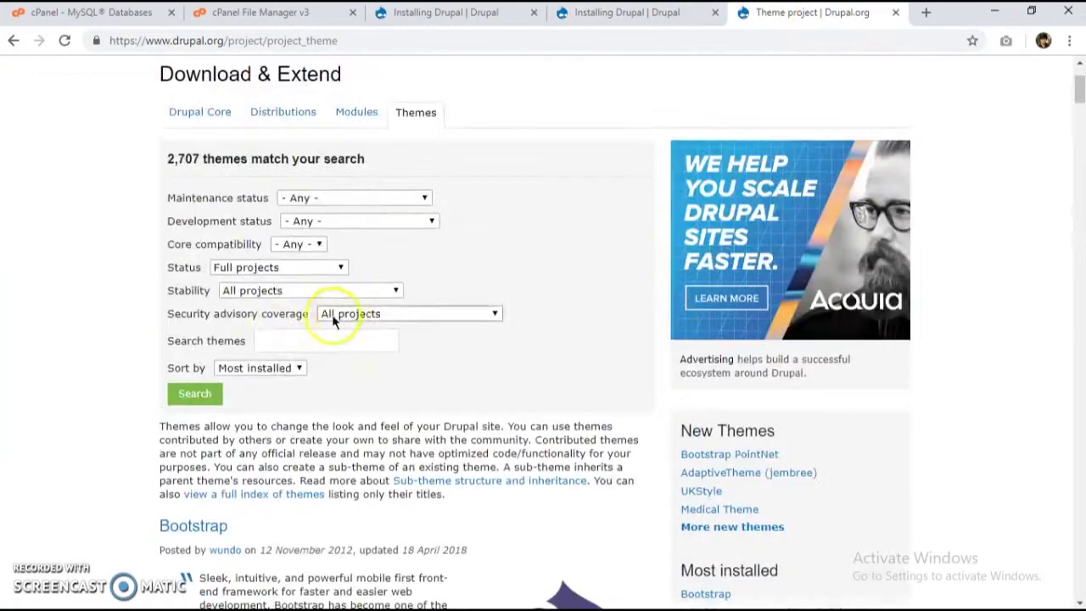
click(308, 246)
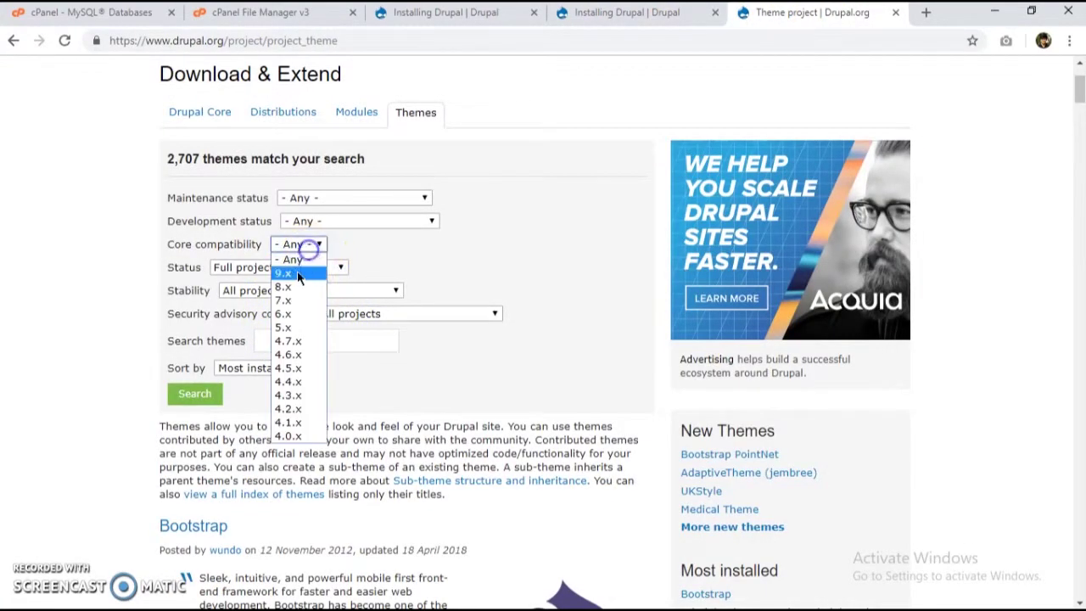
click(293, 270)
click(212, 399)
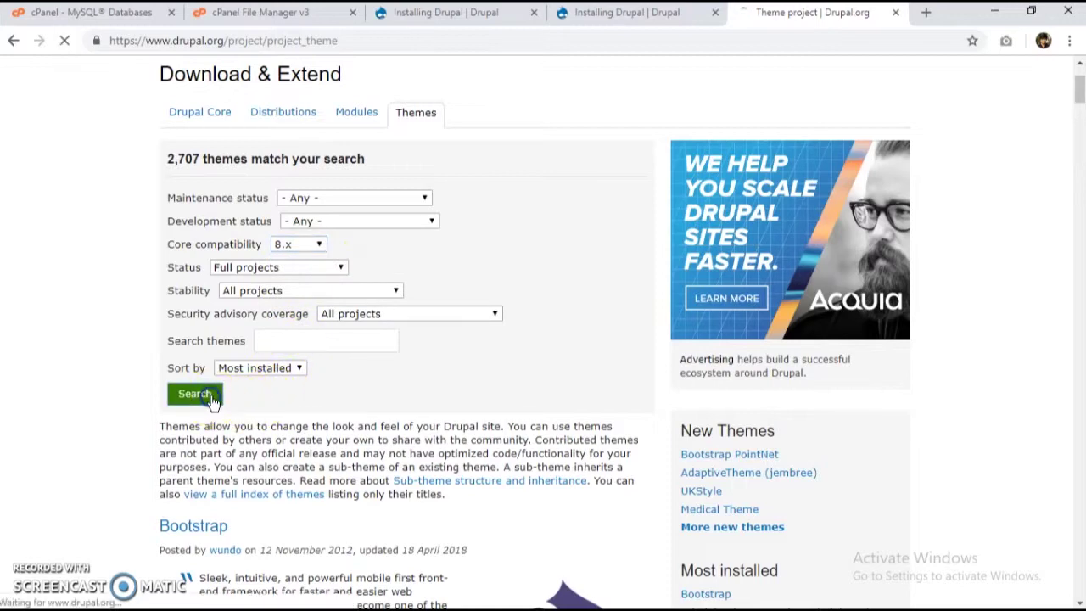
scroll(144, 466, down, 8)
scroll(141, 477, down, 20)
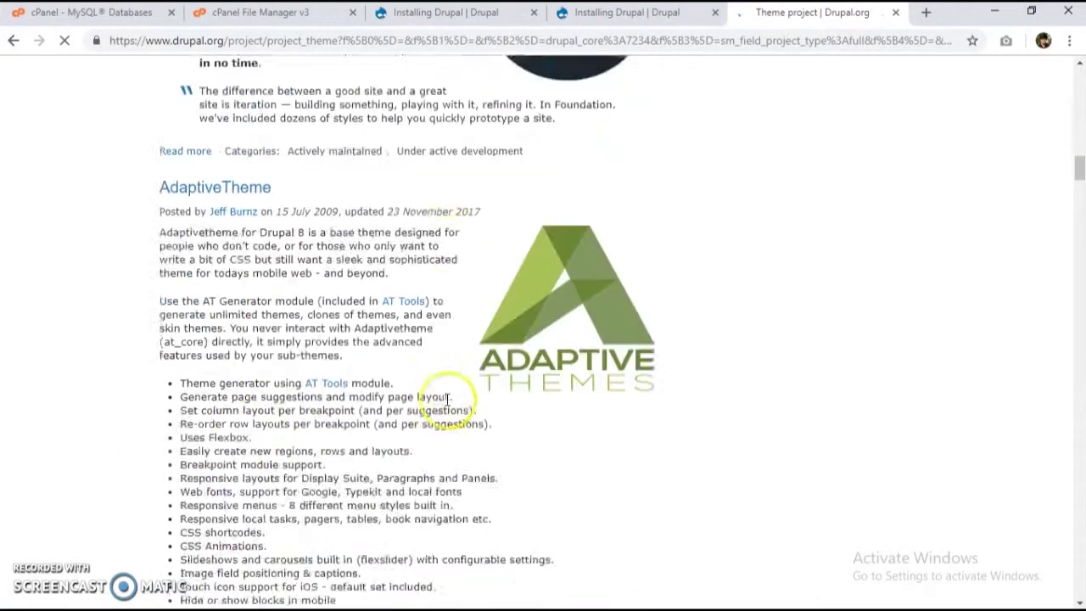
scroll(799, 331, down, 5)
scroll(669, 387, up, 2)
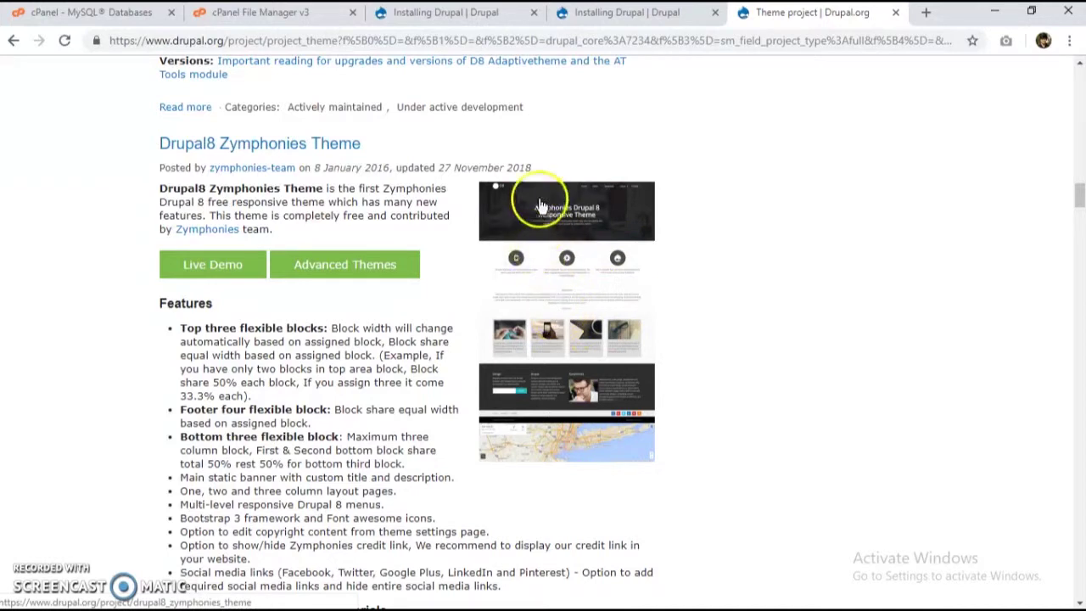
Step: Open the Drupal8 Zymphonies Theme page in a new tab
click(452, 14)
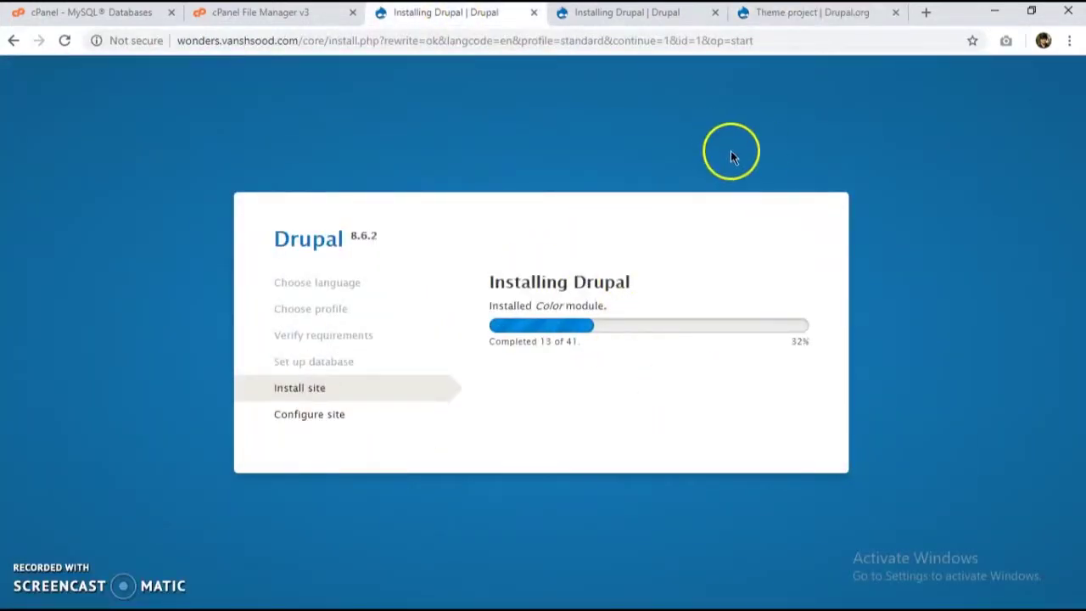
click(768, 15)
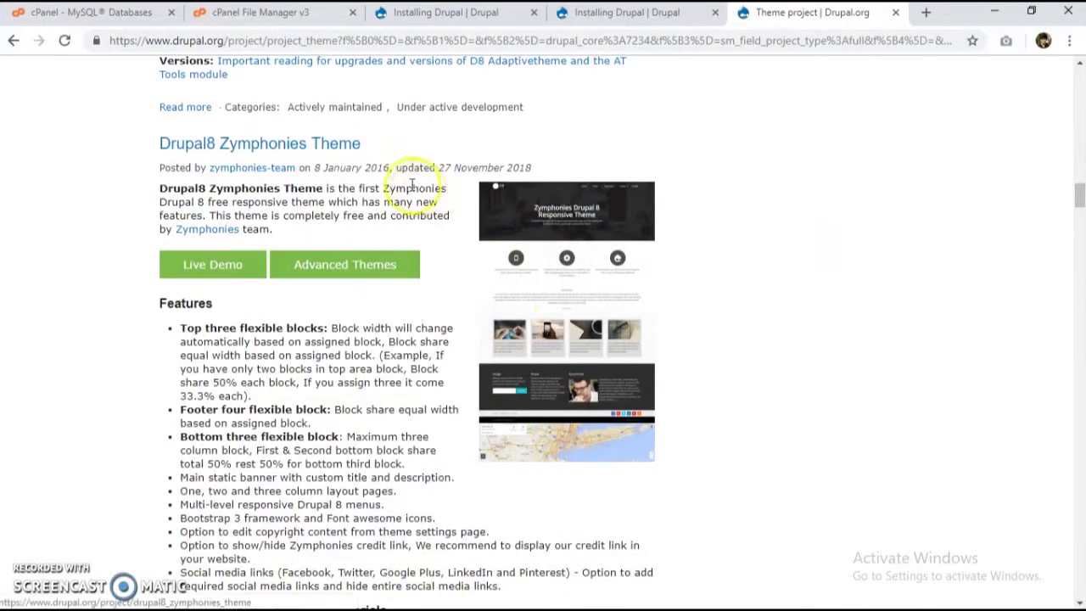
right_click(318, 150)
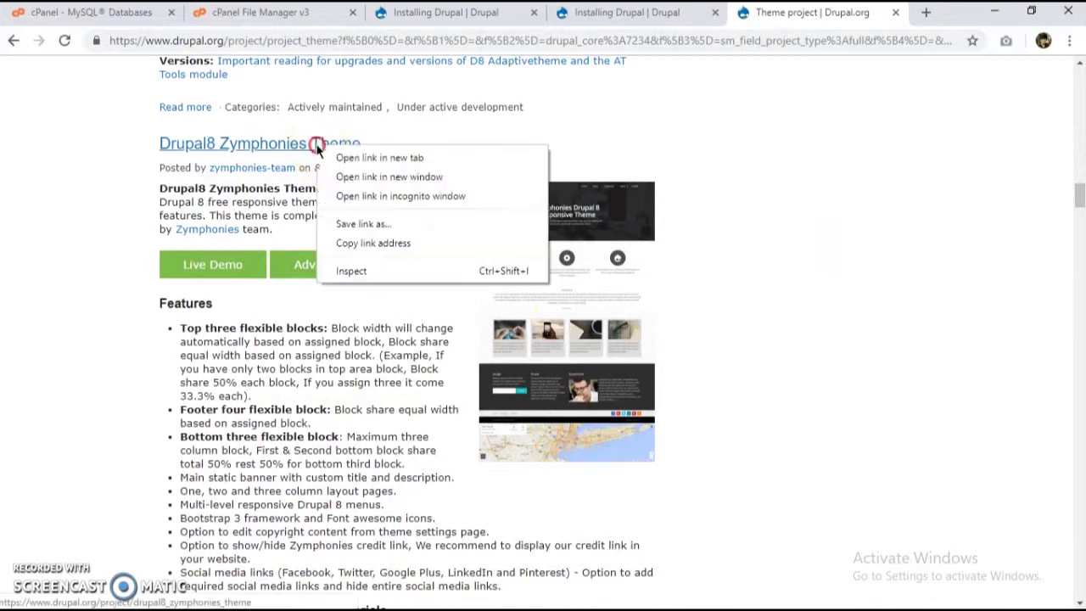
click(444, 152)
Step: Open the Nexus Theme page from the 8.x themes list
scroll(495, 303, down, 4)
scroll(494, 304, down, 10)
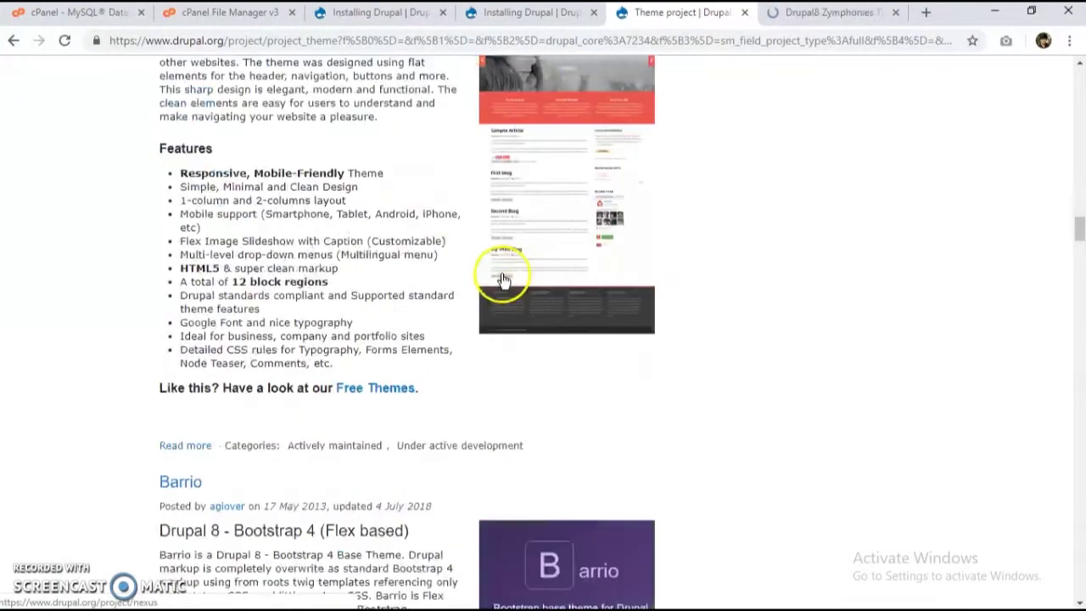
scroll(501, 274, up, 3)
scroll(501, 273, up, 3)
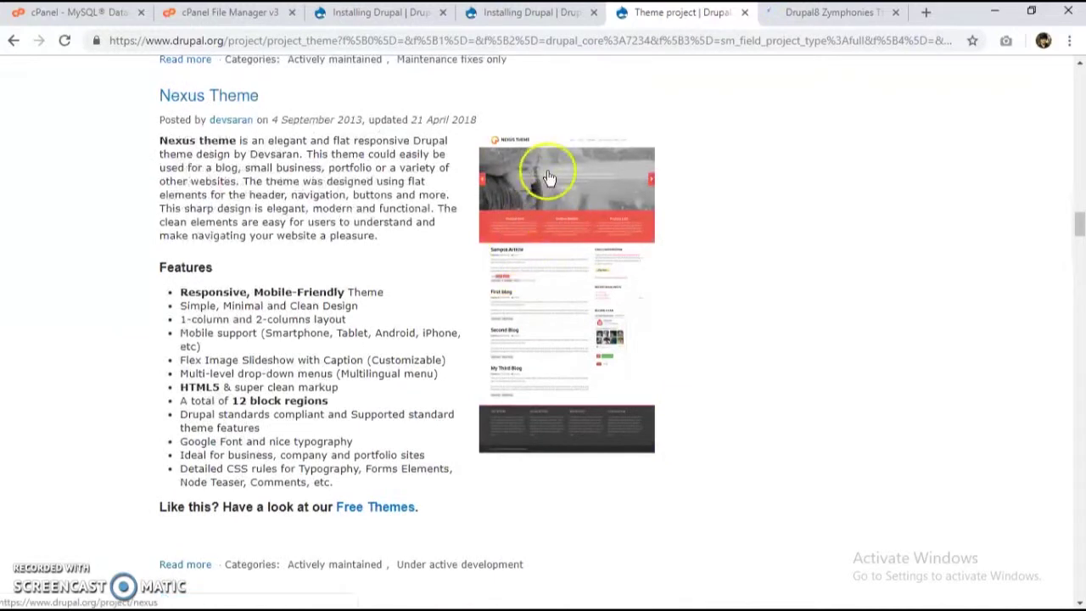
right_click(204, 98)
key(Escape)
click(249, 93)
Step: Check both installers, ending on footballclub's progress at 30 of 41 steps
click(536, 13)
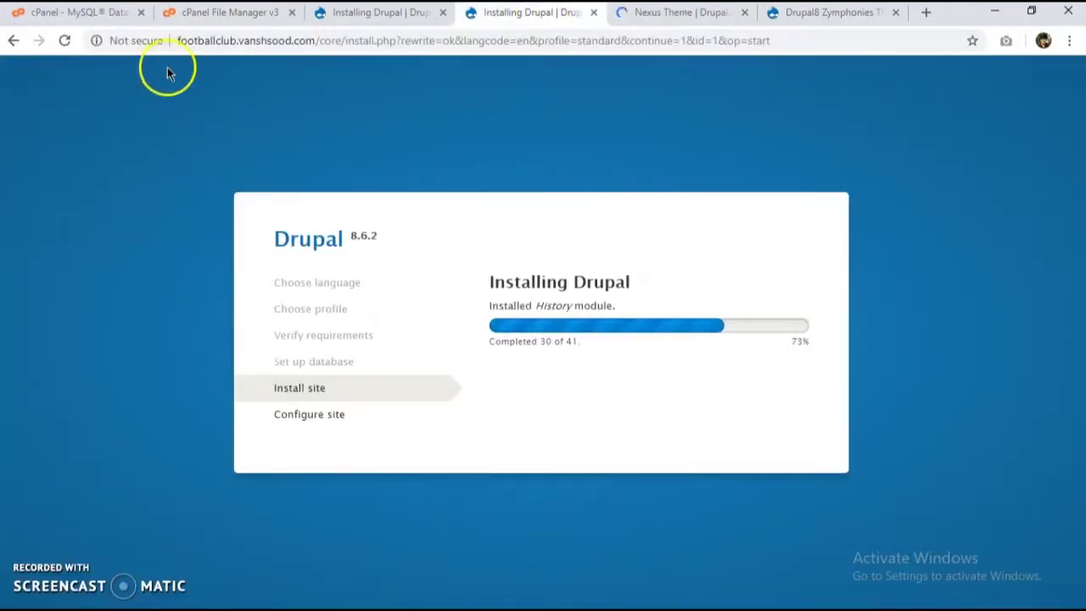
click(403, 16)
click(490, 19)
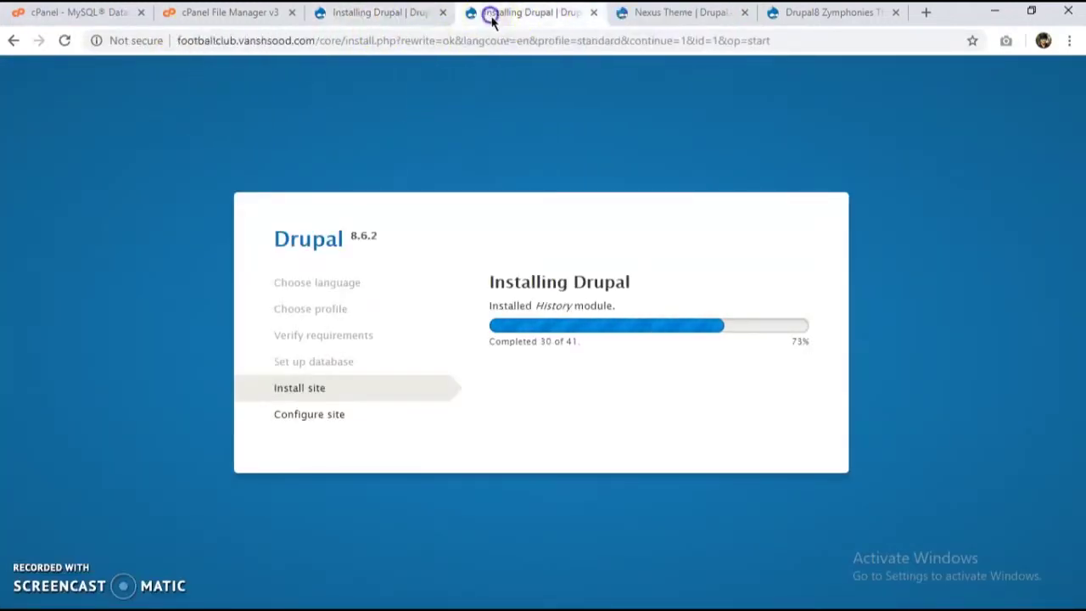
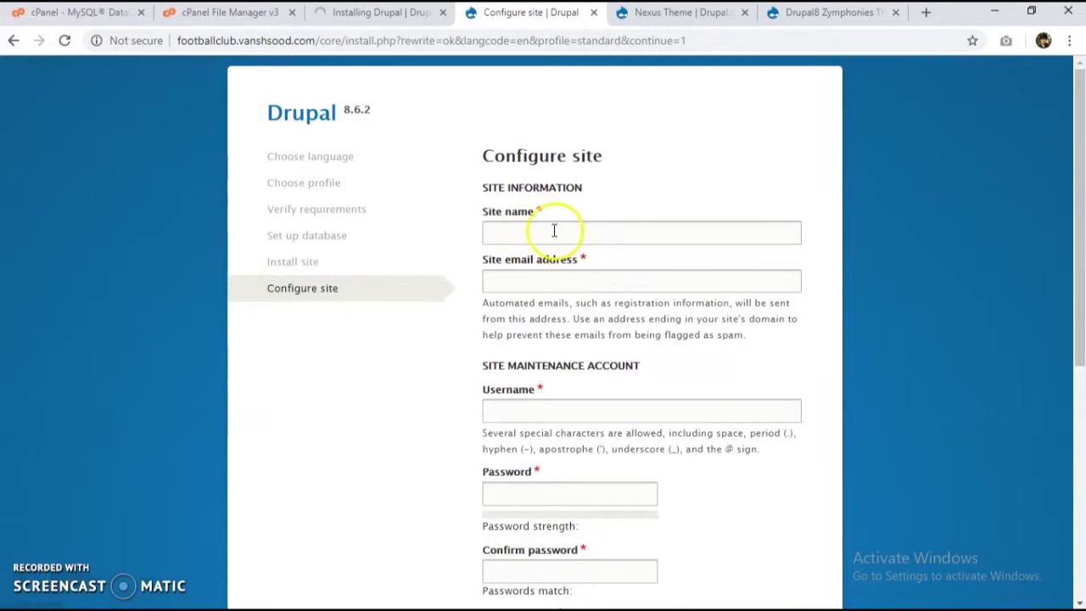
Step: Enter 'Football Clubs' as the site name and fill in the site email address
click(599, 235)
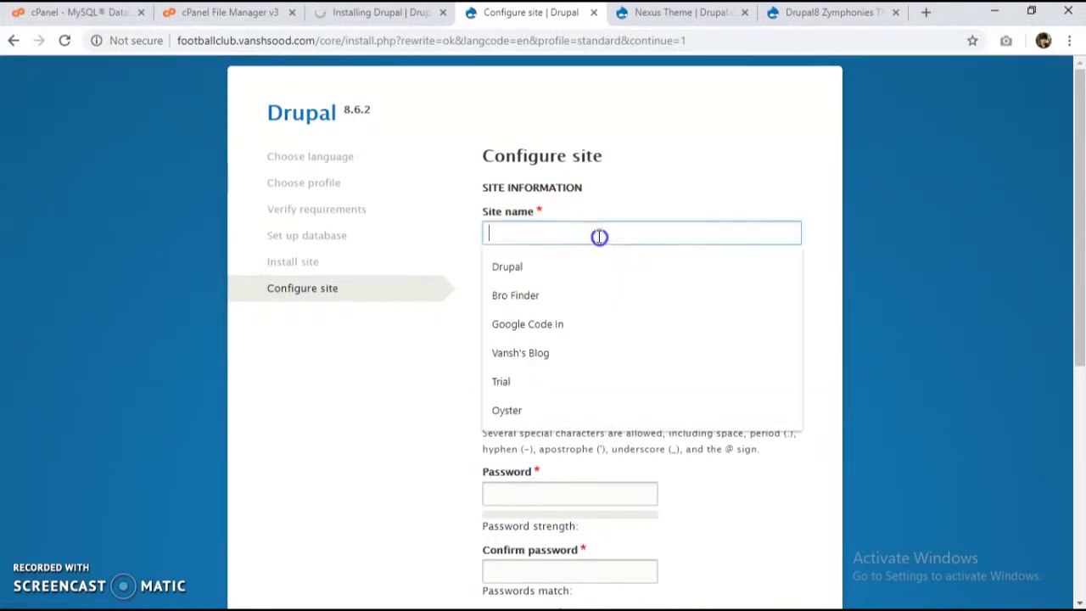
text(Football Cl)
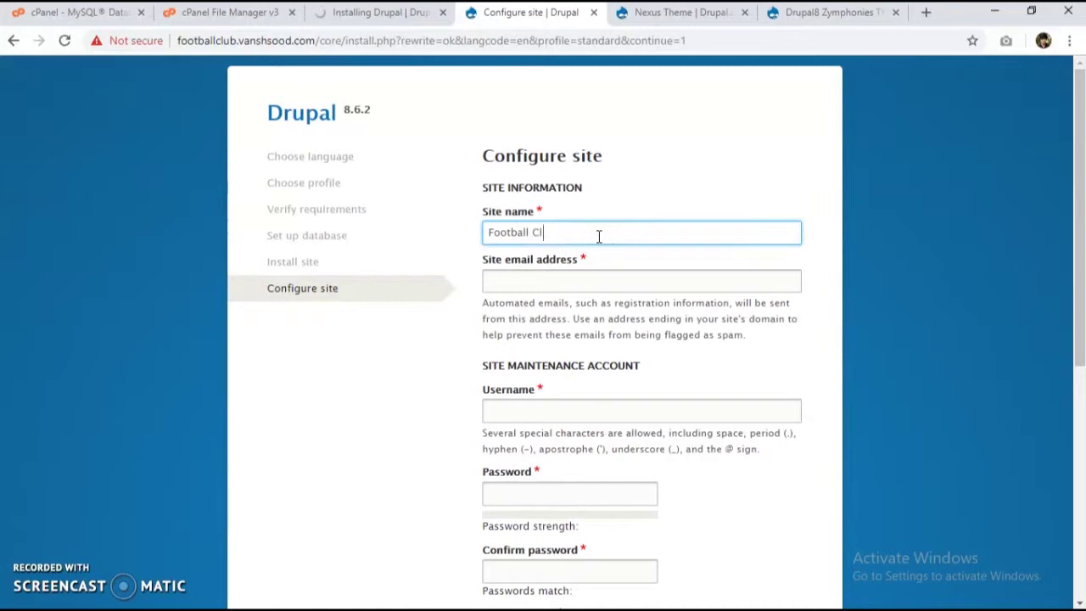
text(ubs)
click(560, 276)
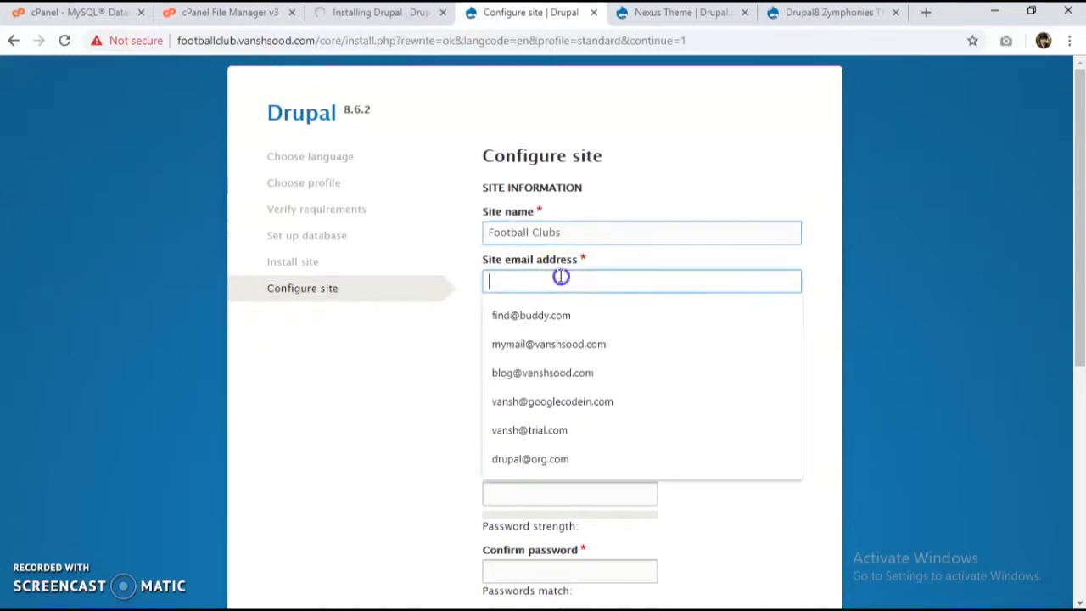
text(f)
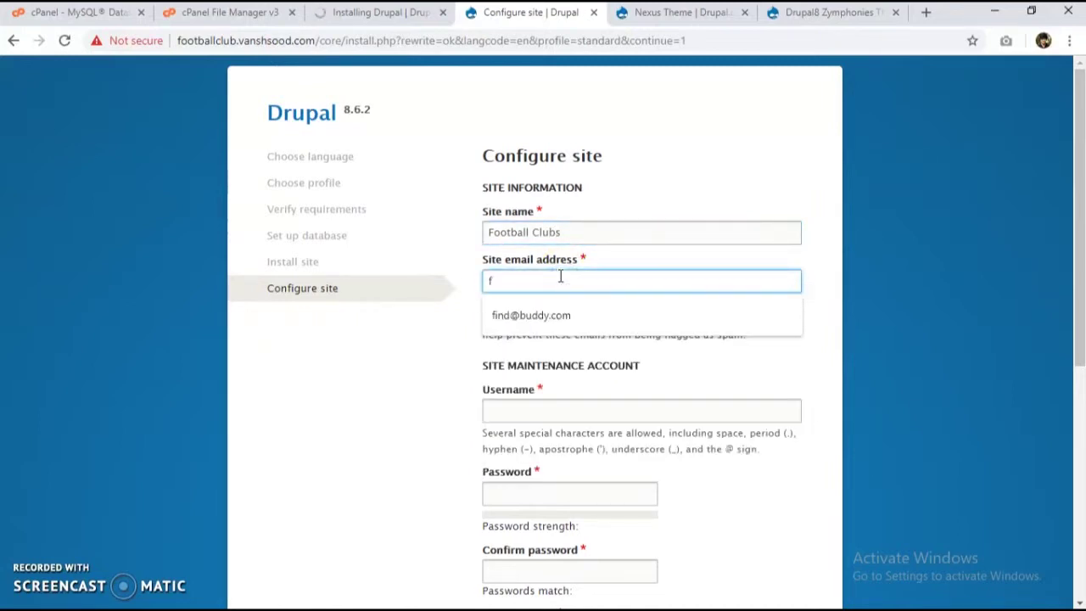
text(ootball@example)
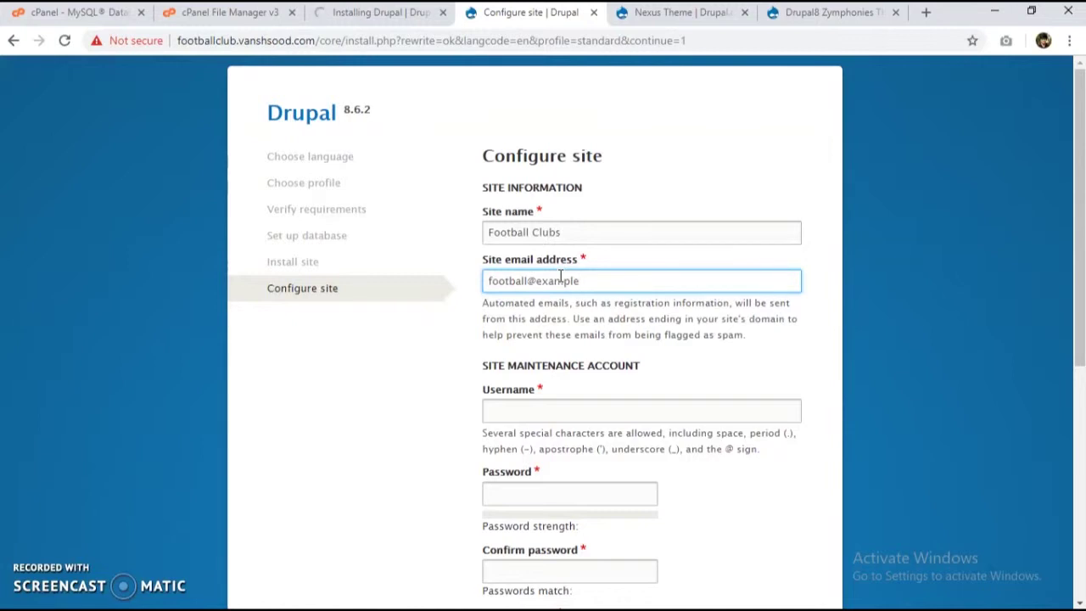
text(.com)
scroll(553, 347, down, 2)
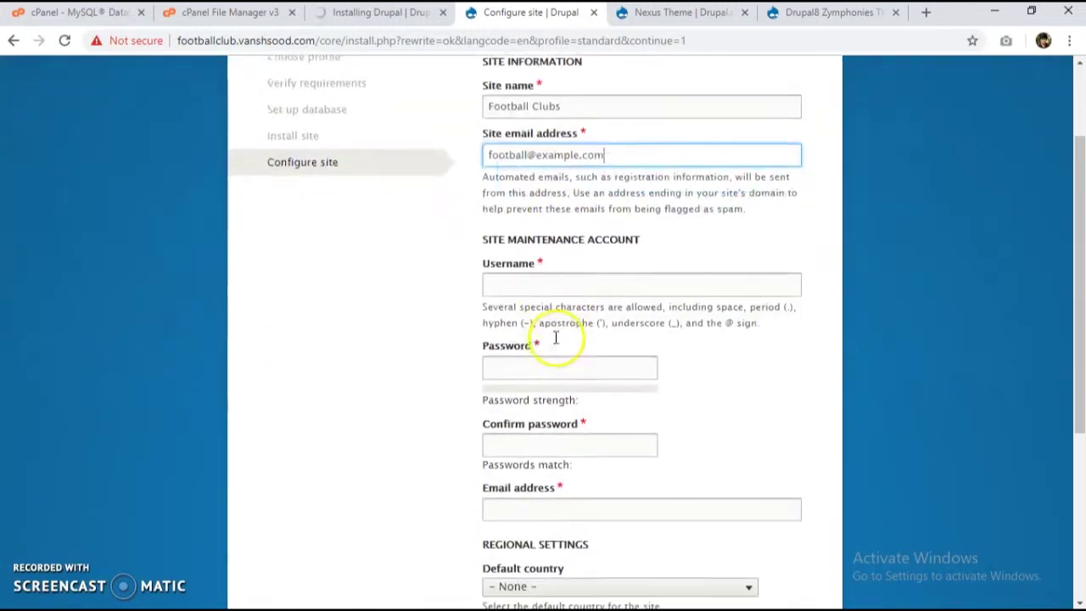
Step: Set the maintenance account username to admin and enter the account password in both fields
click(518, 278)
key(Tab)
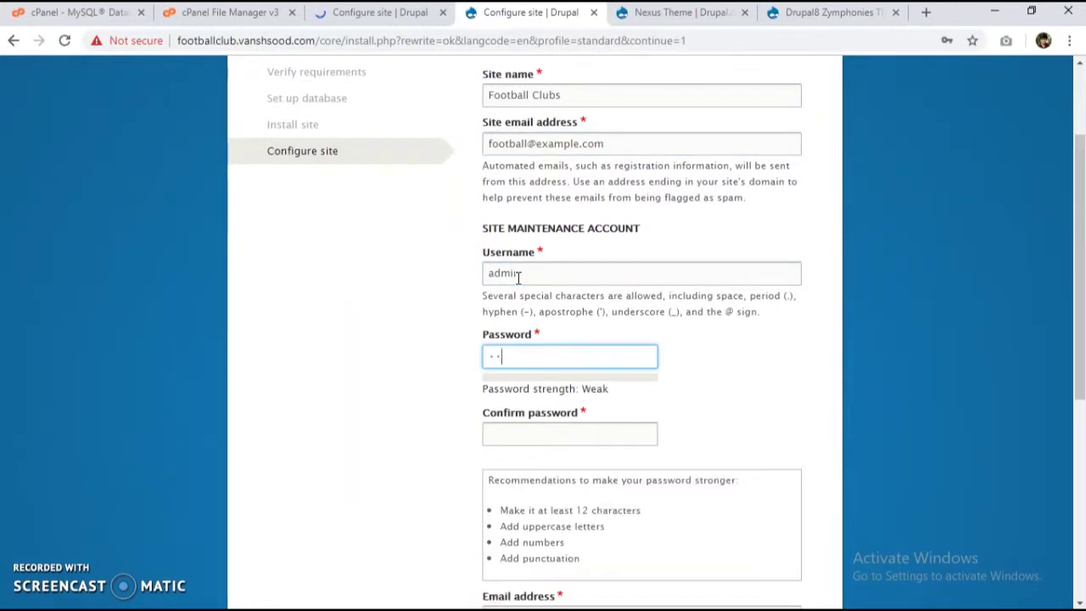
key(BackSpace)
key(Tab)
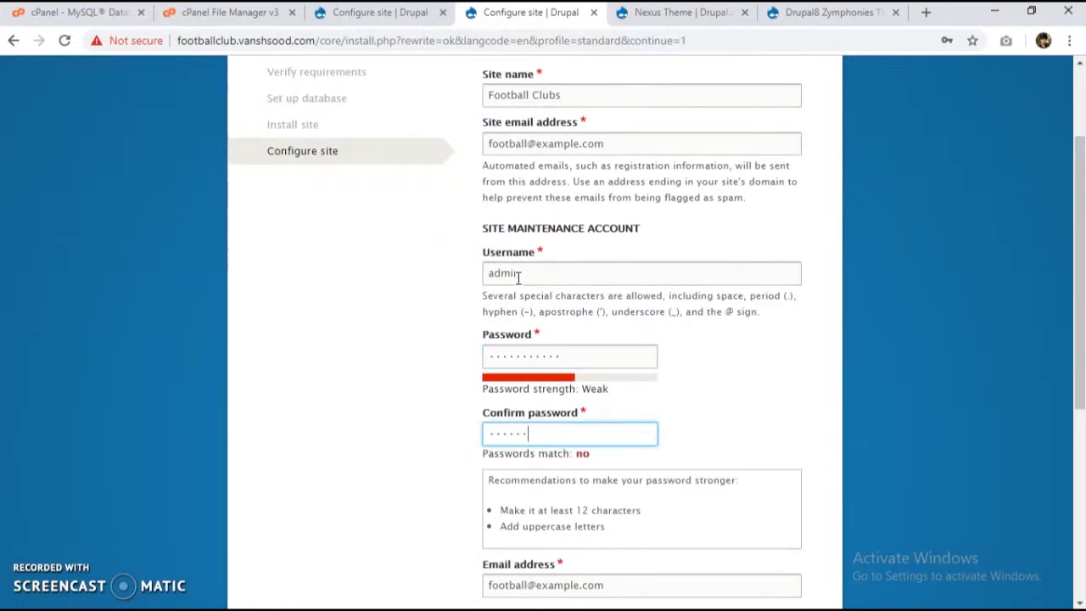
scroll(432, 322, down, 5)
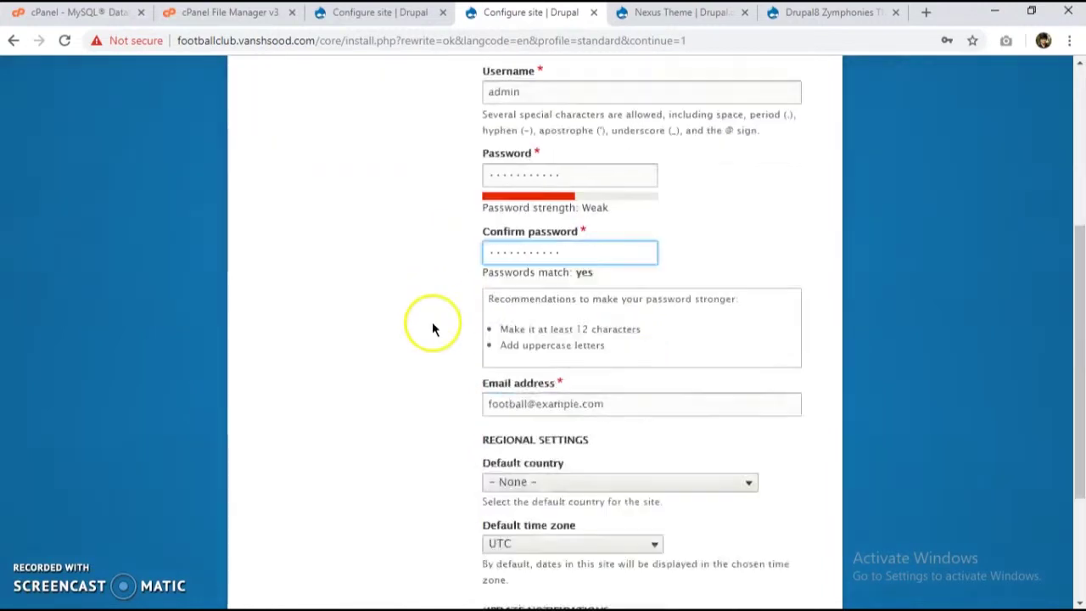
Step: Choose India as default country and Kolkata as time zone, then save and continue
click(555, 283)
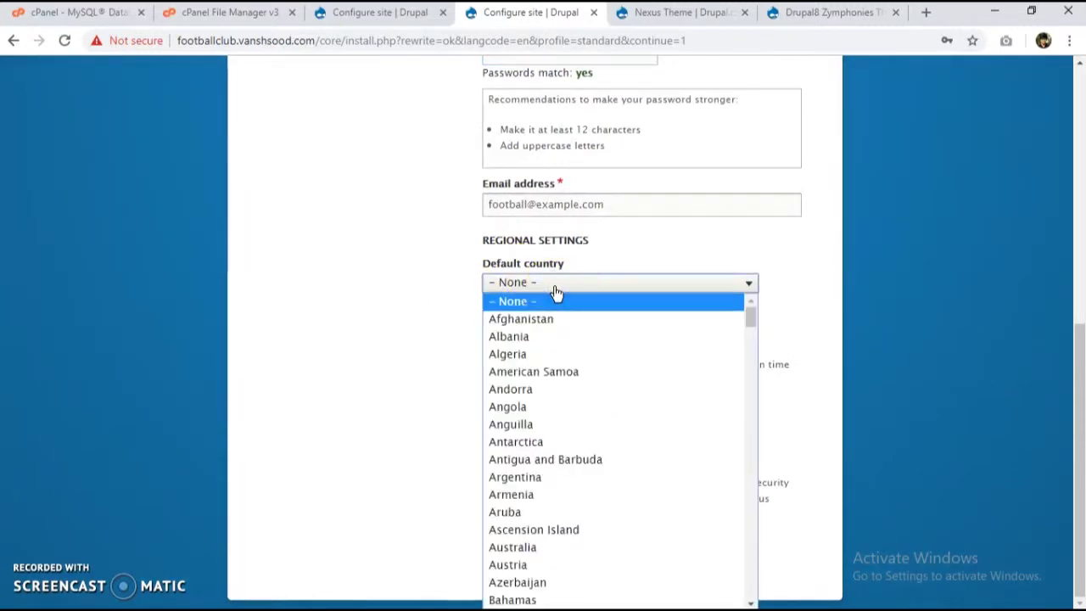
text(india)
click(555, 287)
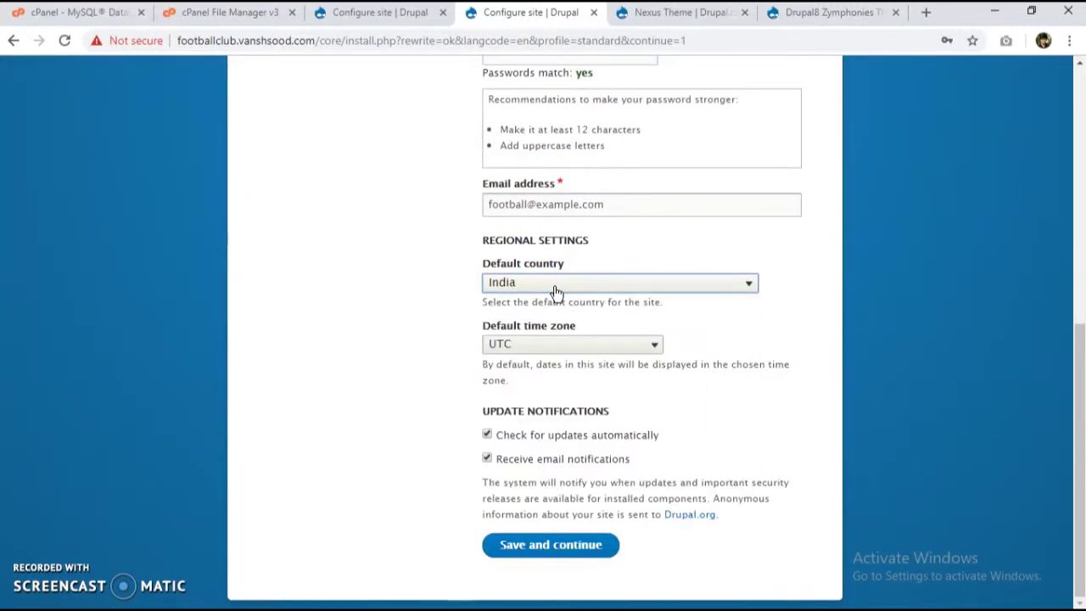
click(536, 342)
key(k)
key(k)
key(k)
key(k)
key(k)
key(k)
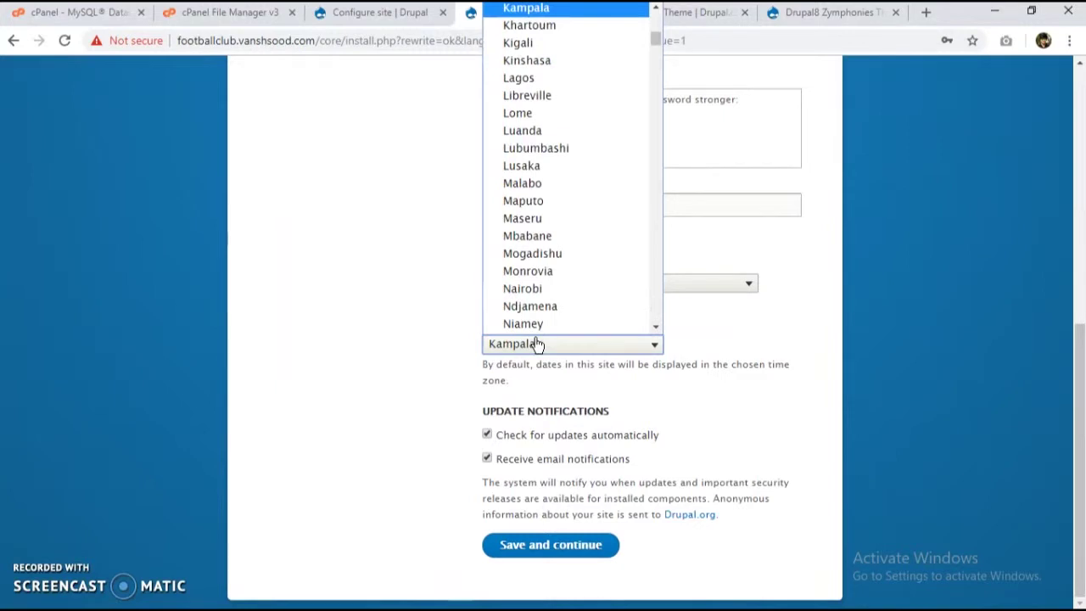
key(k)
key(k)
key(k)
key(k)
key(k)
key(k)
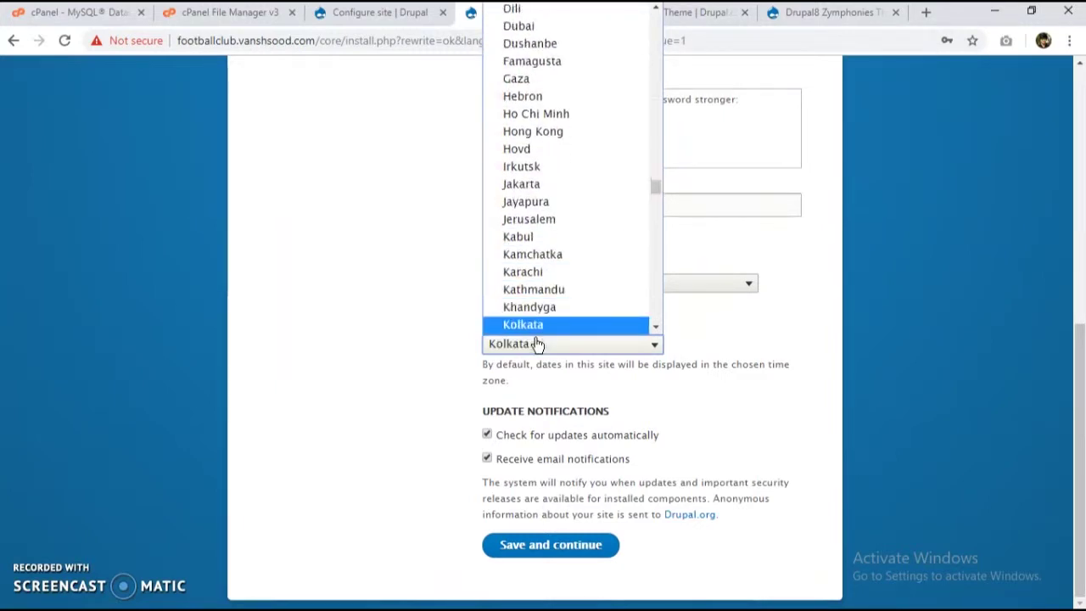
key(Return)
click(530, 545)
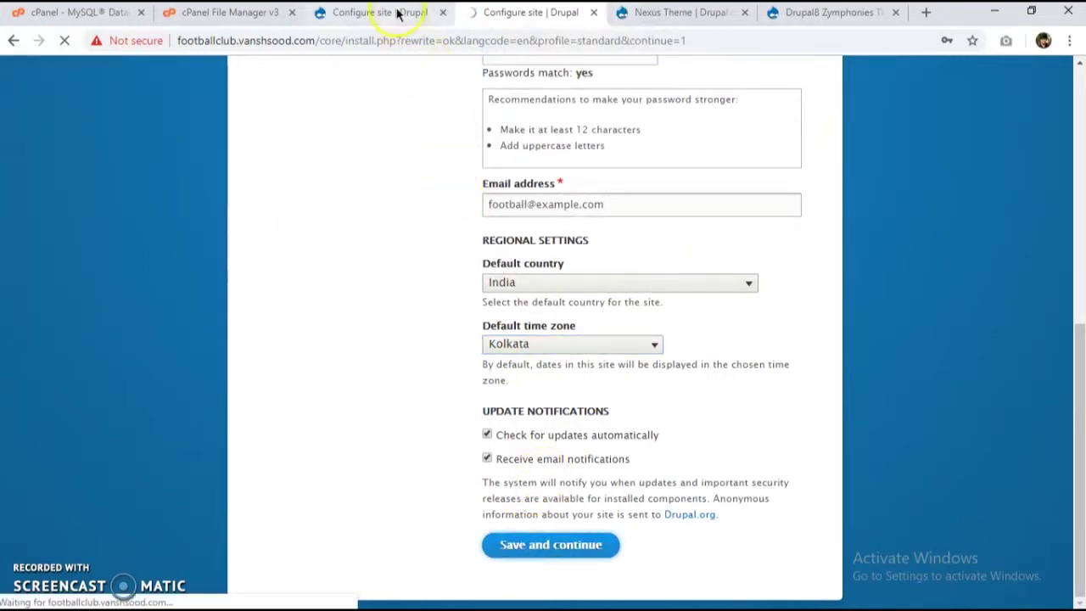
click(413, 11)
Step: Enter 'Wonders of the World' as site name, the site email, username admin and the password
click(584, 241)
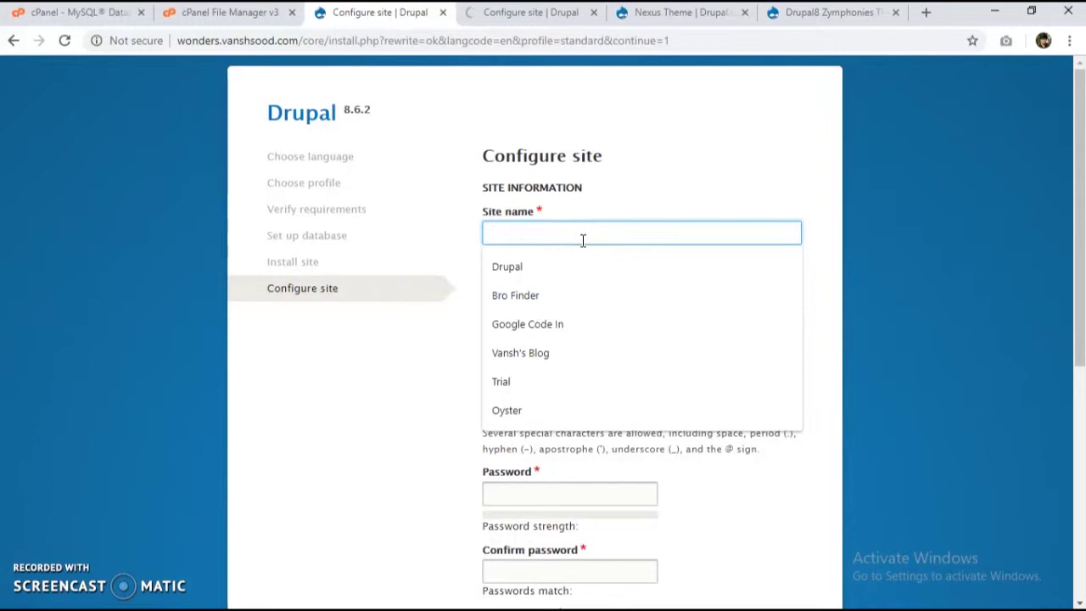
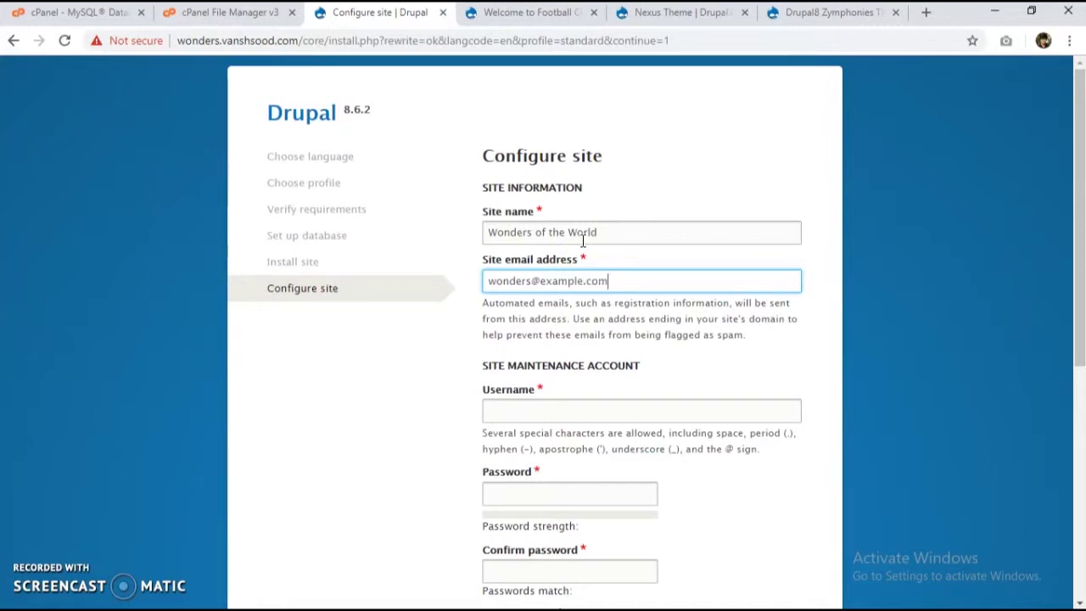
key(Tab)
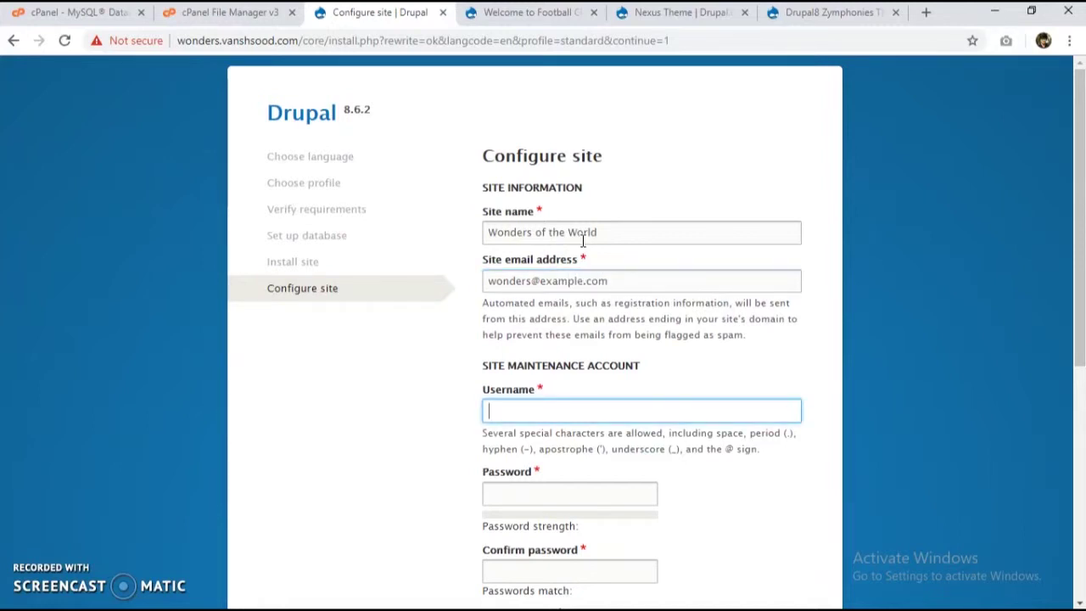
key(Tab)
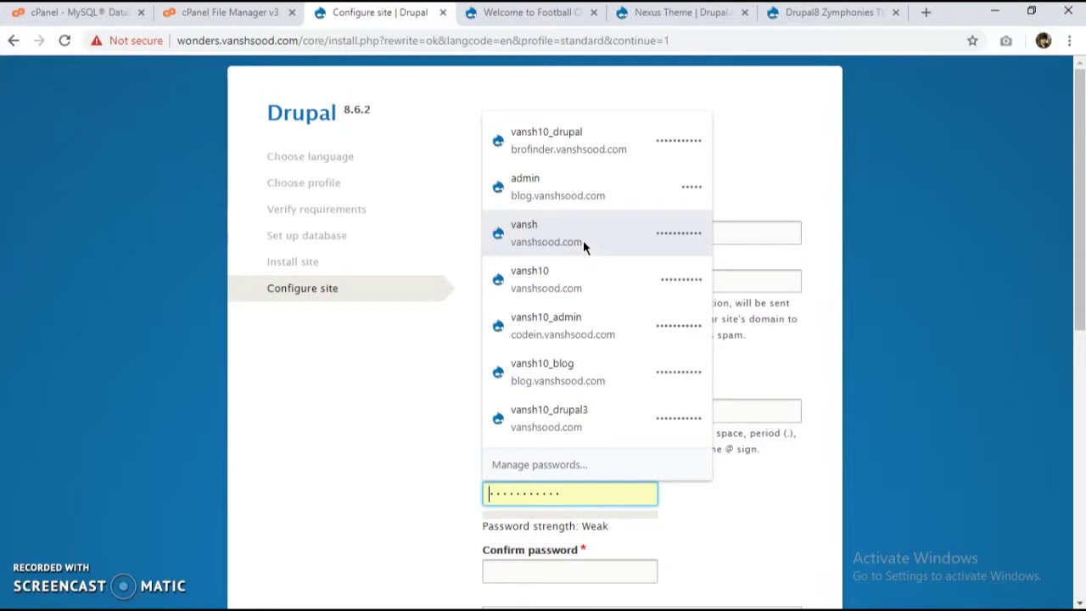
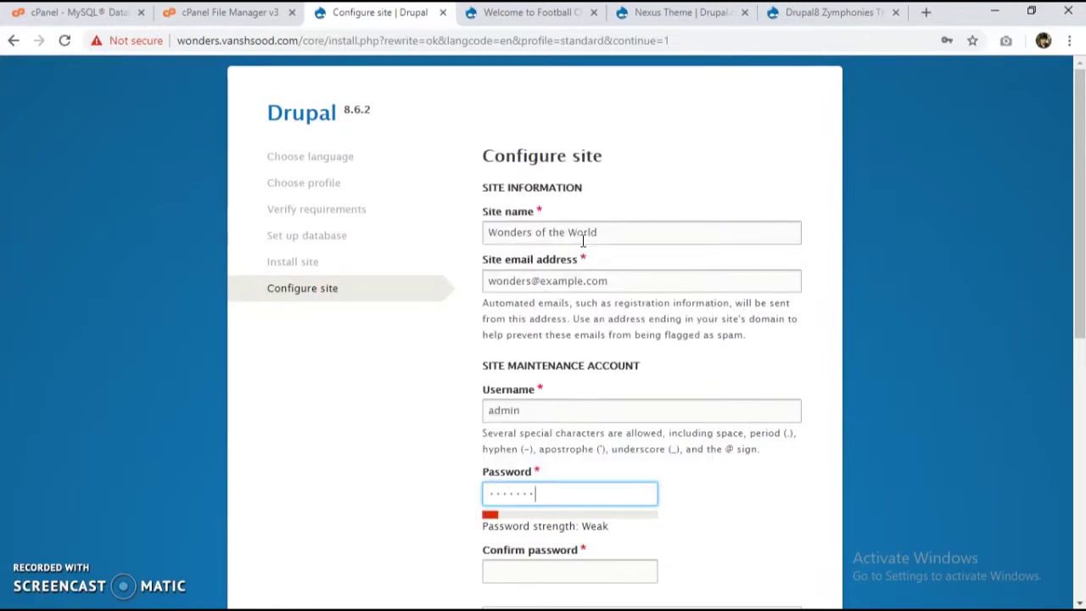
key(Tab)
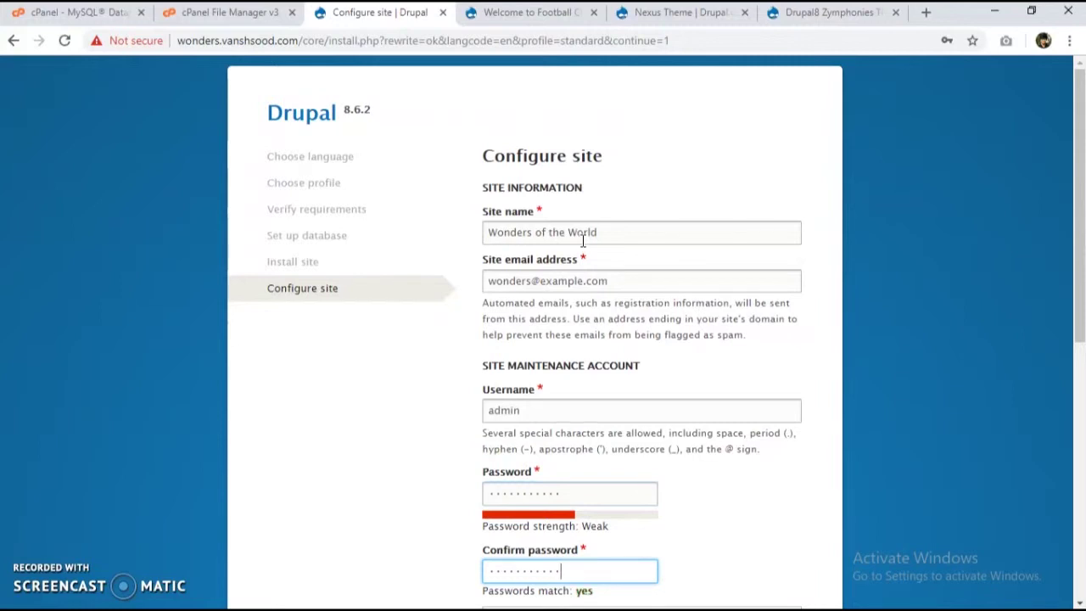
Step: Set India as default country and Kolkata time zone, then save and finish the install
scroll(582, 242, down, 6)
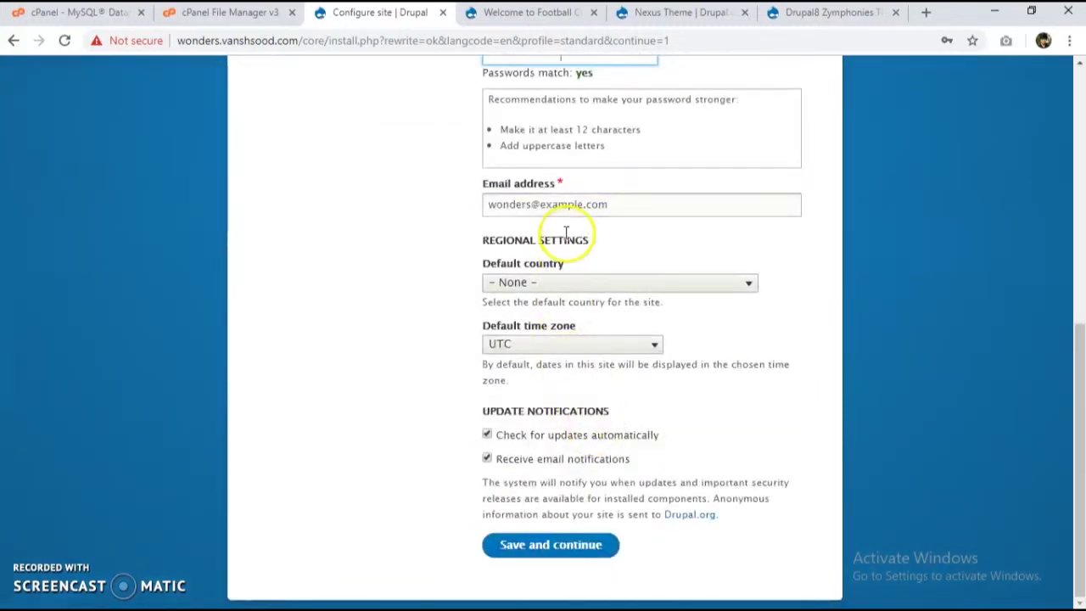
click(575, 284)
text(india)
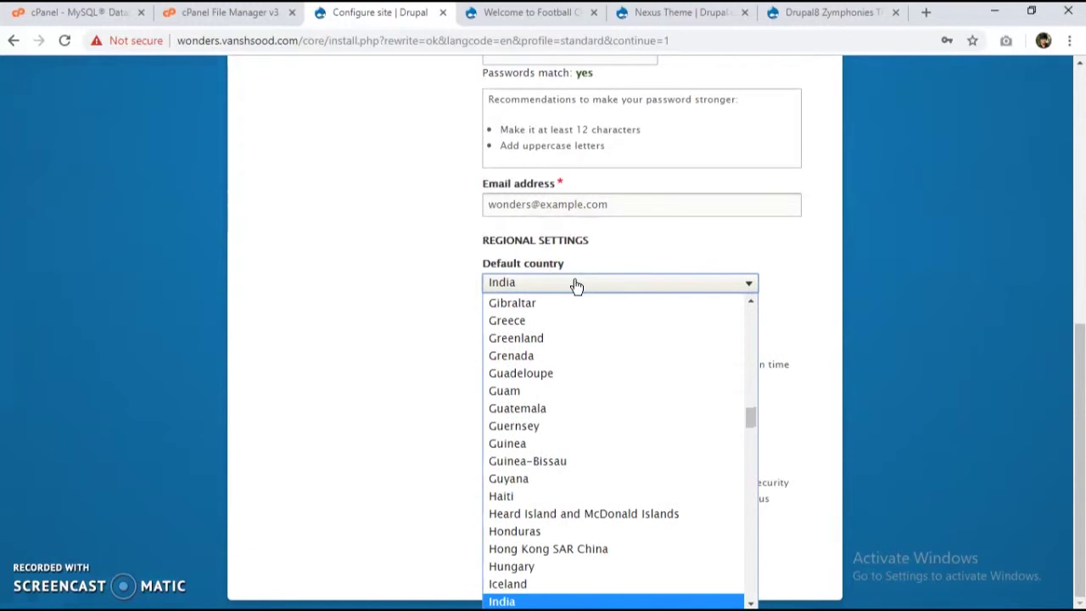
key(Return)
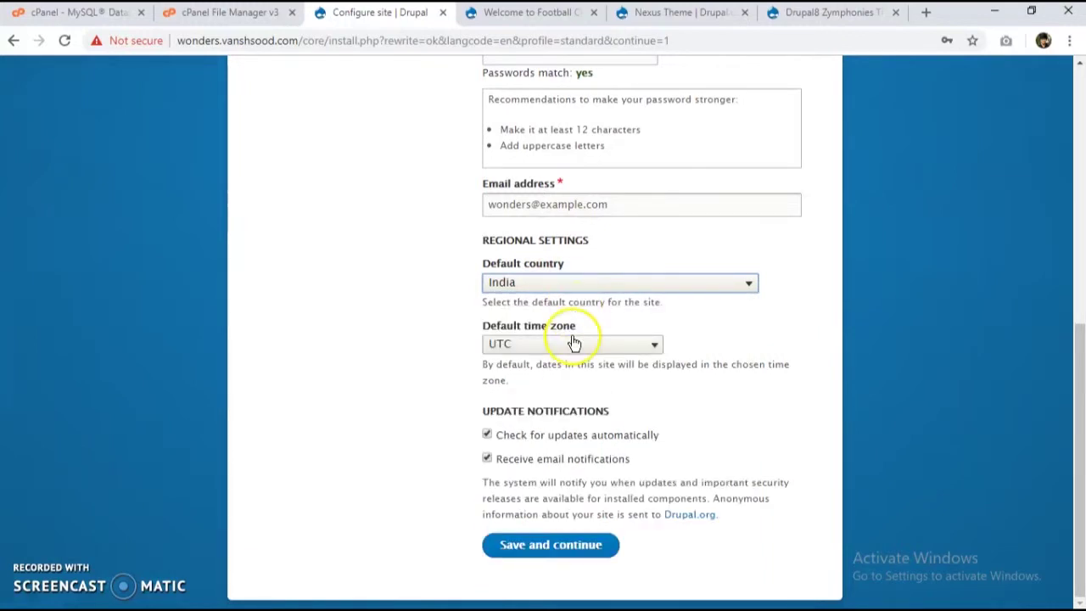
click(573, 343)
key(k)
key(k)
key(k)
key(k)
key(k)
key(k)
key(k)
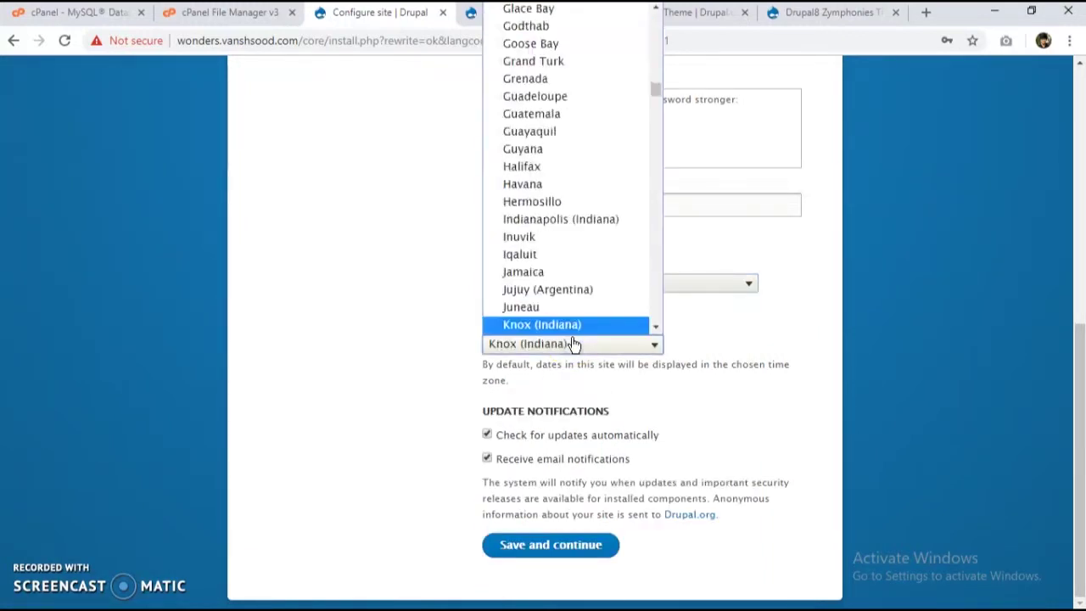
key(k)
key(k)
key(k)
key(k)
key(k)
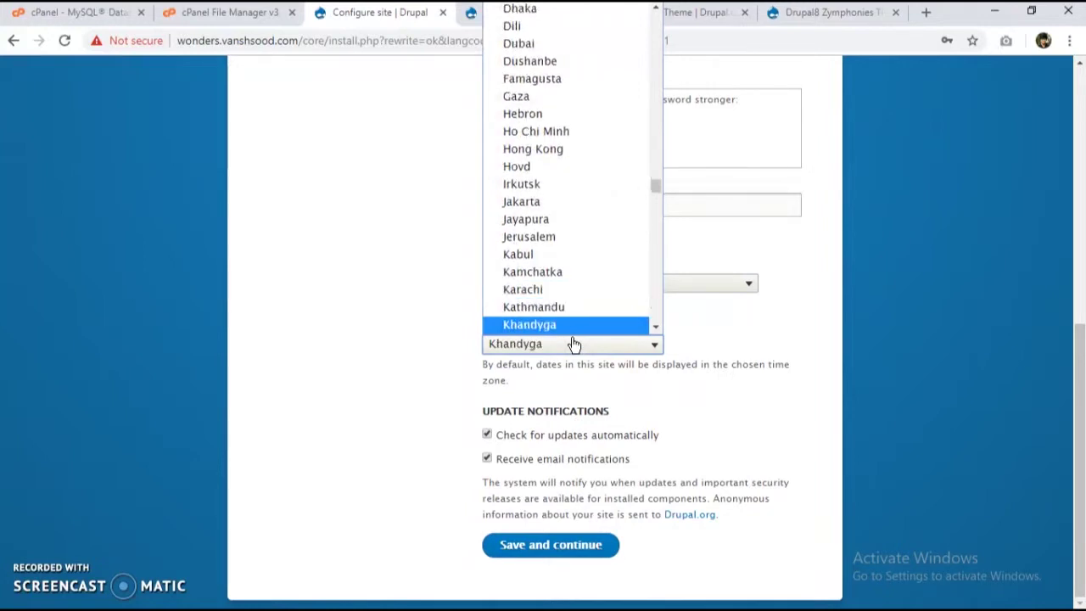
key(Return)
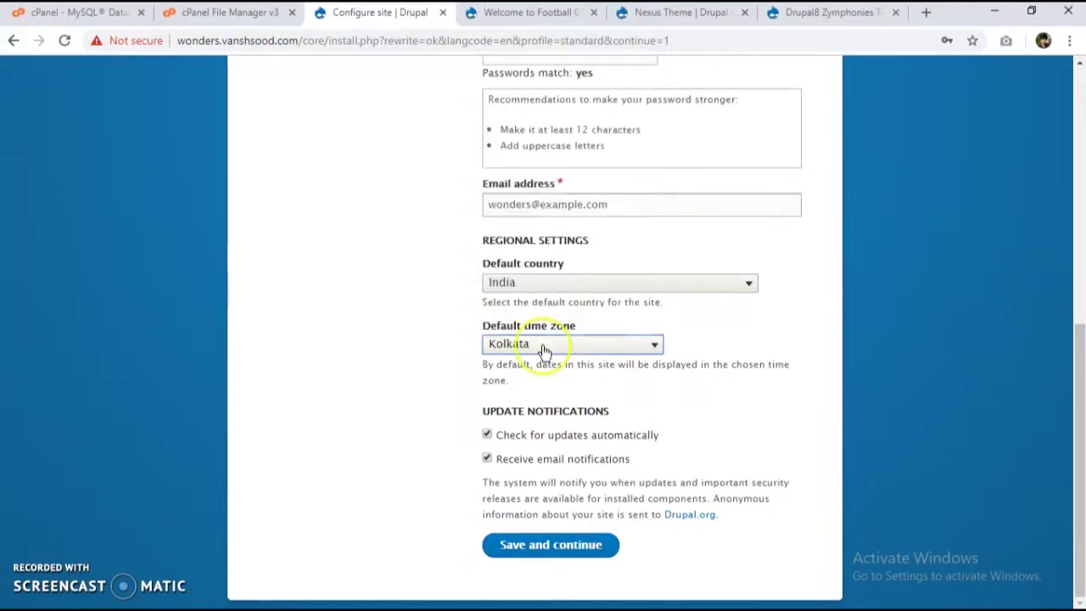
click(512, 549)
click(509, 19)
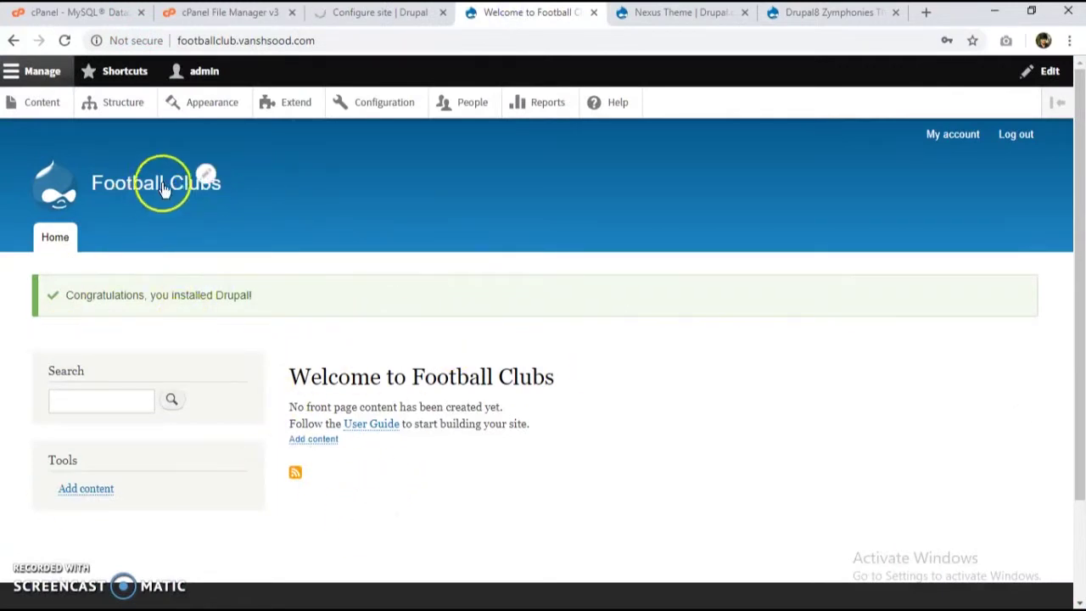
Step: Visit Football Clubs' Appearance page, then go up from wonders to public_html in File Manager
click(206, 105)
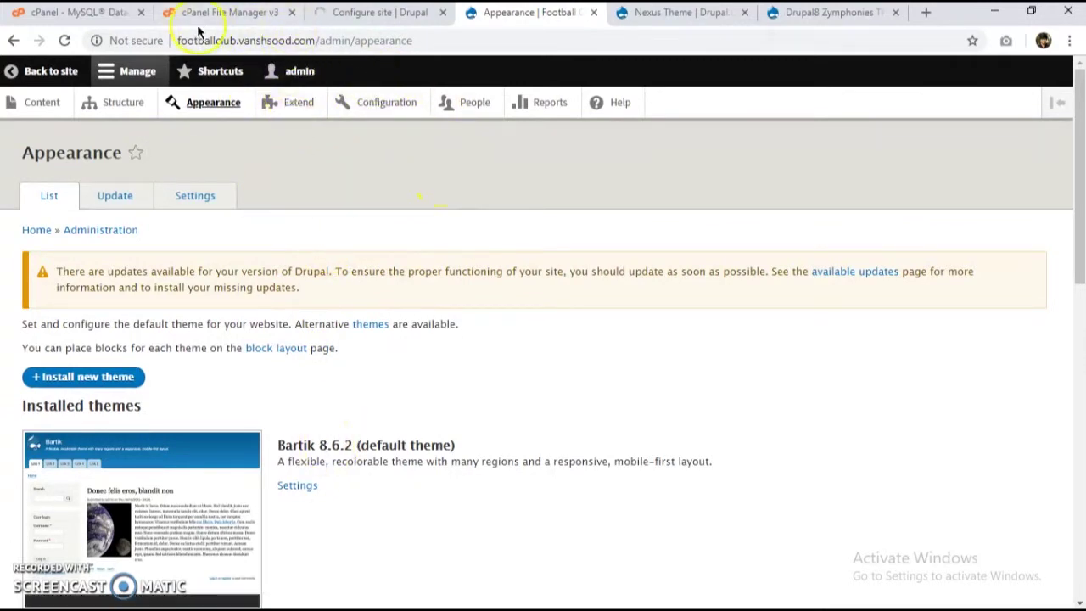
click(241, 17)
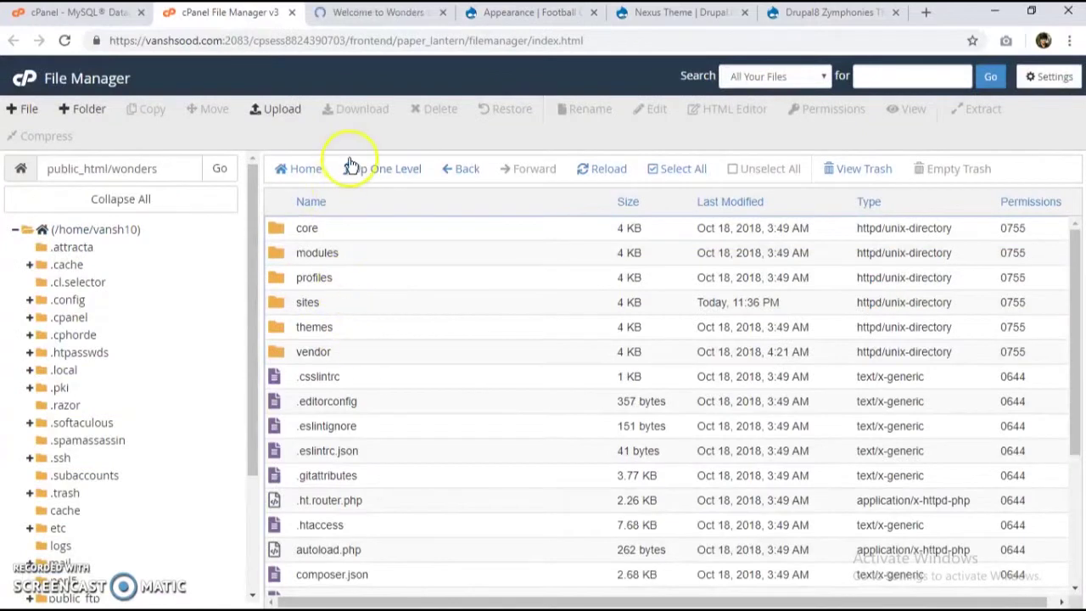
click(355, 167)
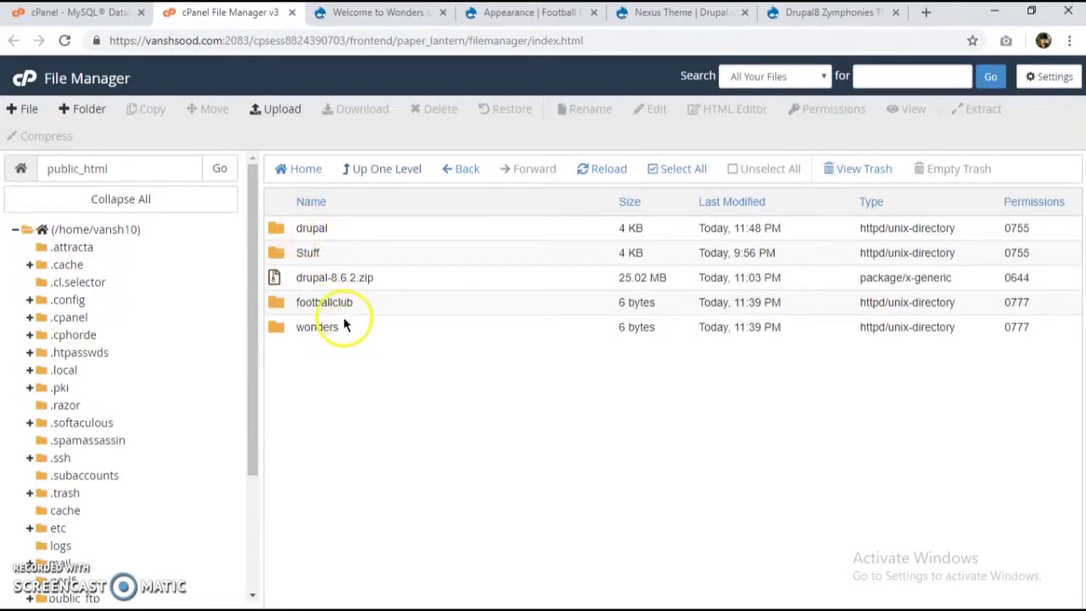
Step: Copy the Nexus theme's tar.gz download link from its drupal.org project page
click(380, 20)
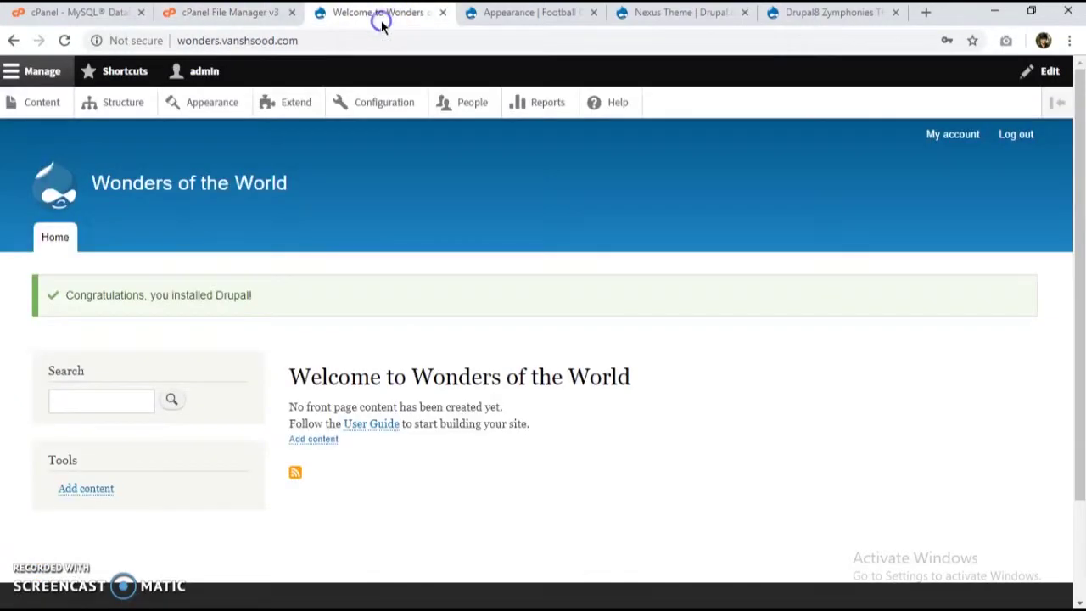
click(521, 15)
click(346, 11)
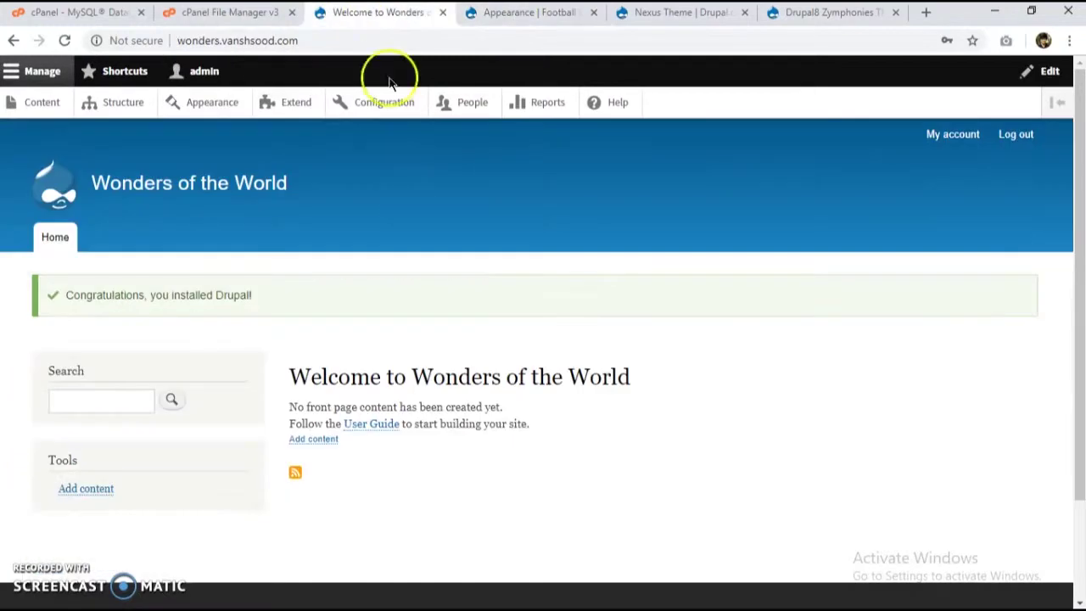
click(560, 17)
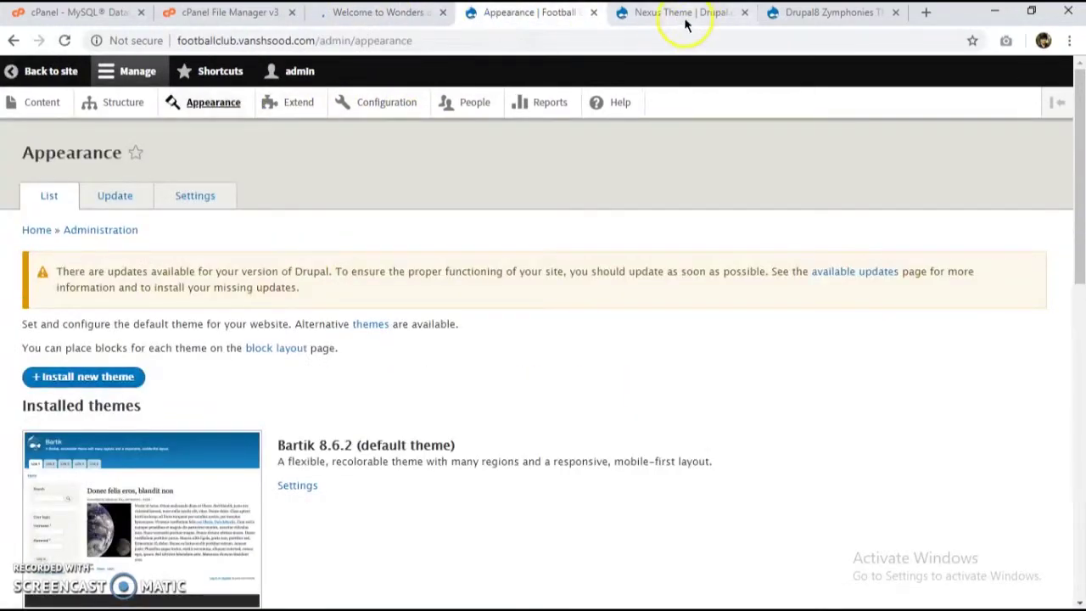
click(686, 25)
scroll(339, 382, down, 10)
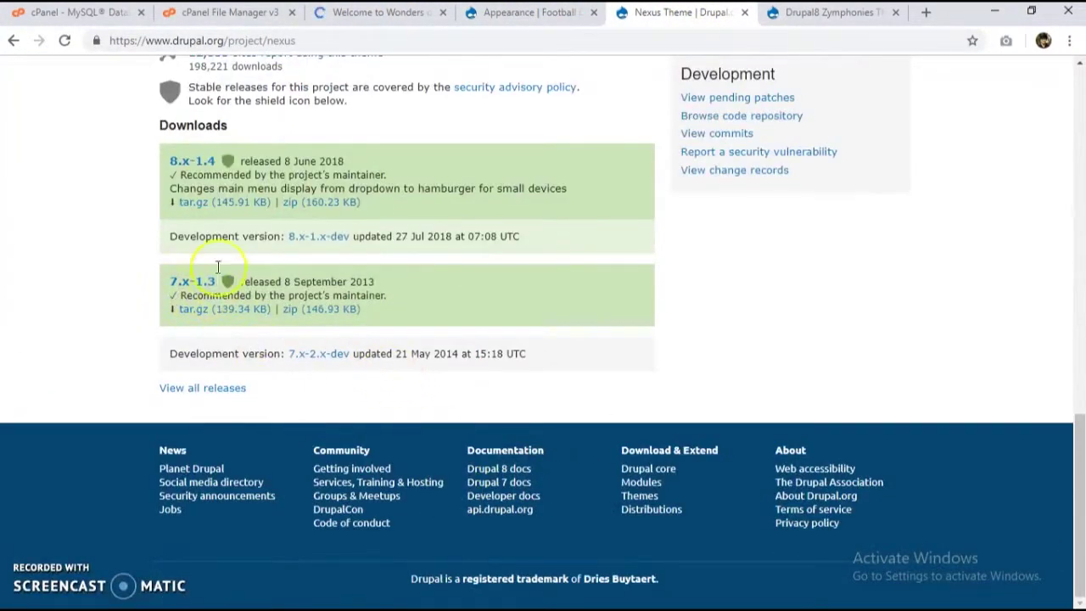
right_click(228, 206)
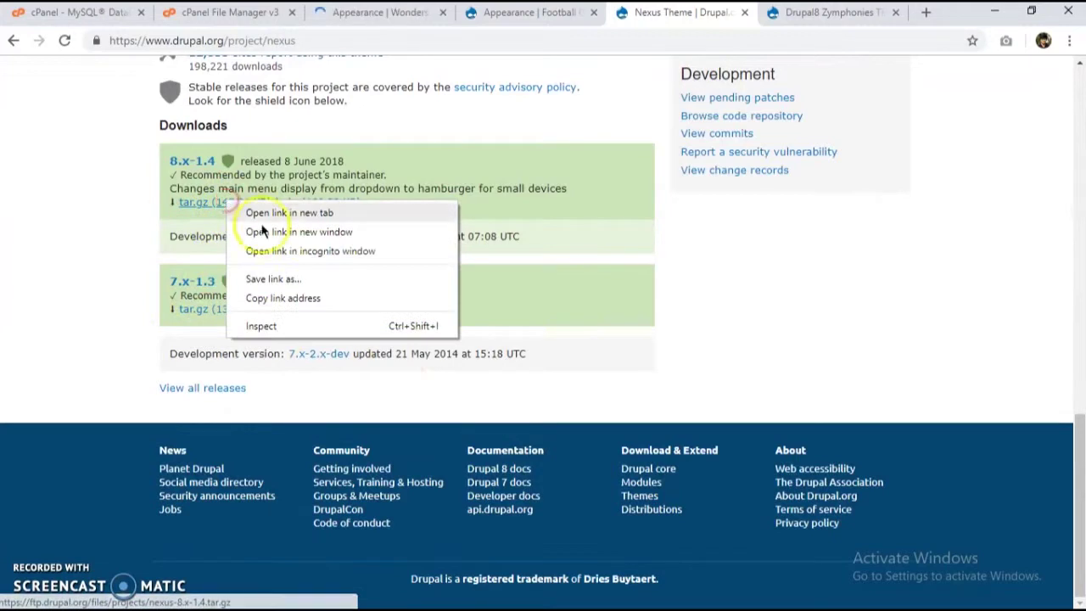
click(289, 301)
Step: Install Nexus on Football Clubs by pasting the link into Install from a URL
click(521, 15)
scroll(169, 254, down, 3)
click(97, 244)
click(371, 16)
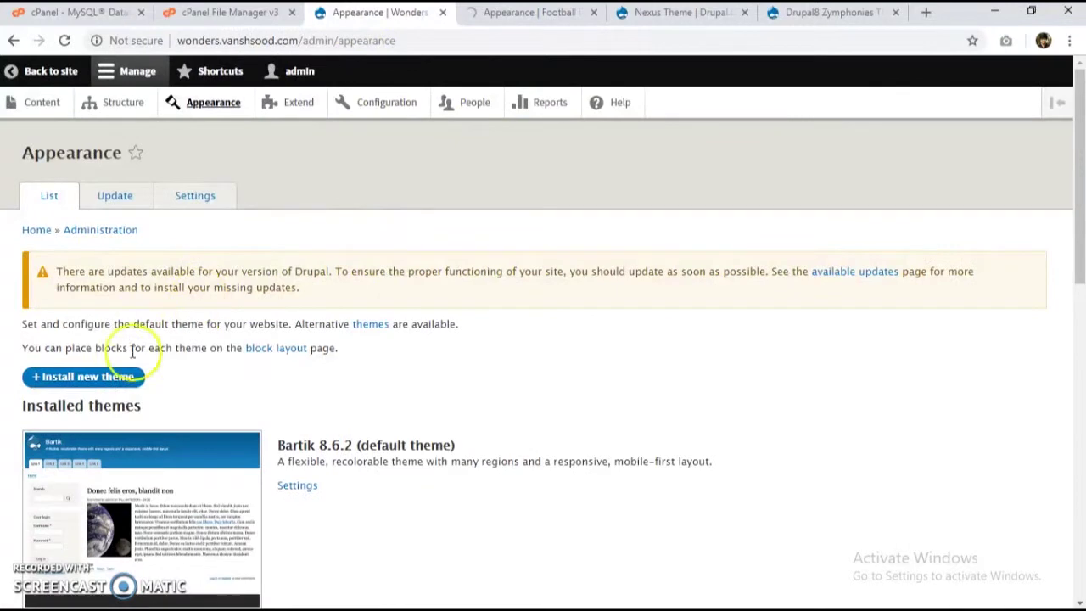
click(105, 371)
click(487, 13)
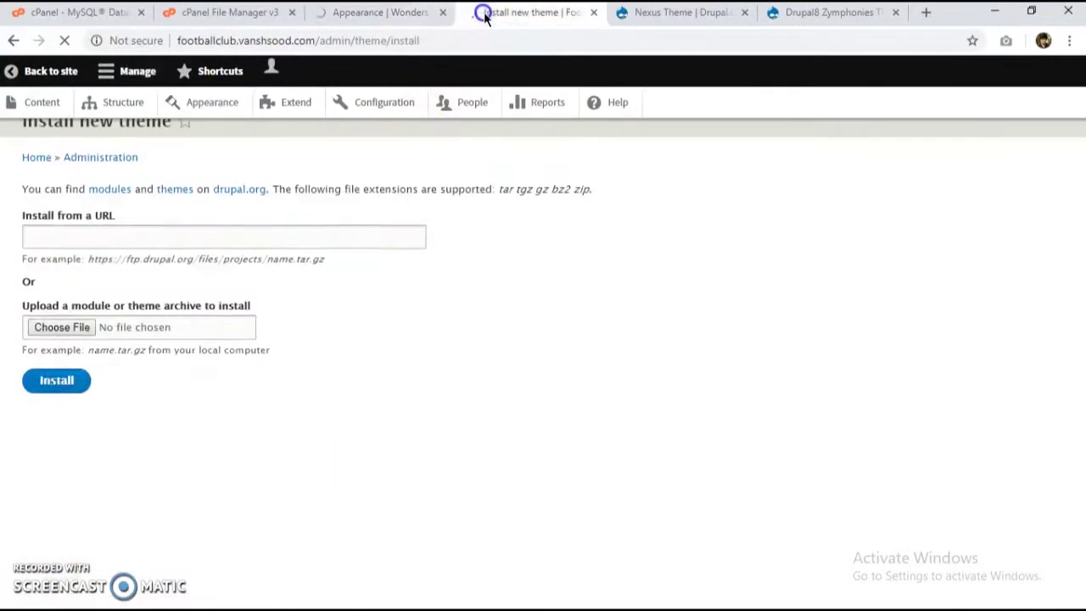
drag(536, 16, 445, 19)
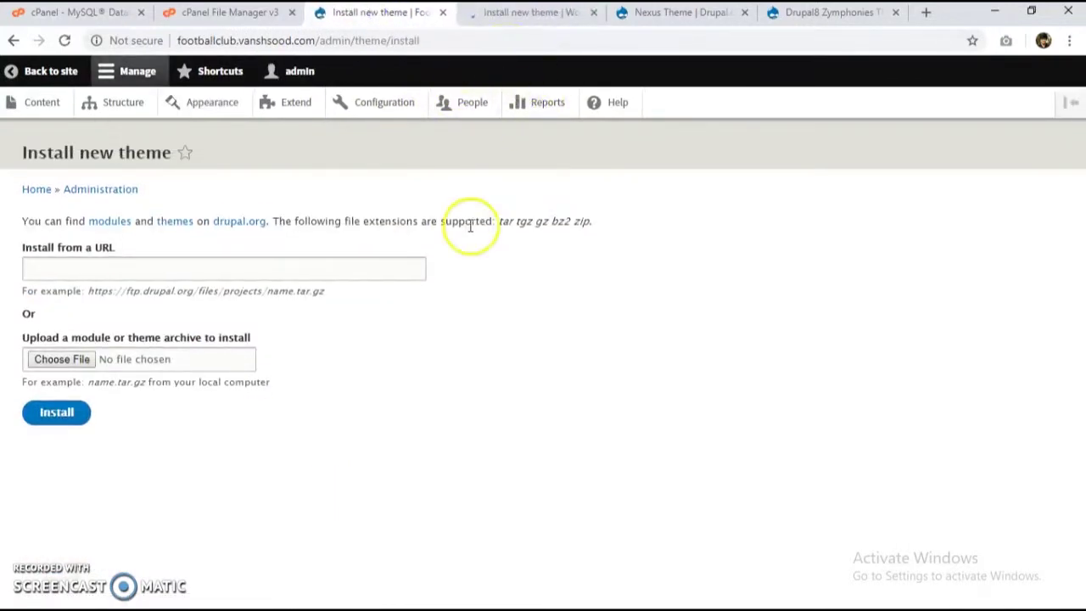
right_click(145, 264)
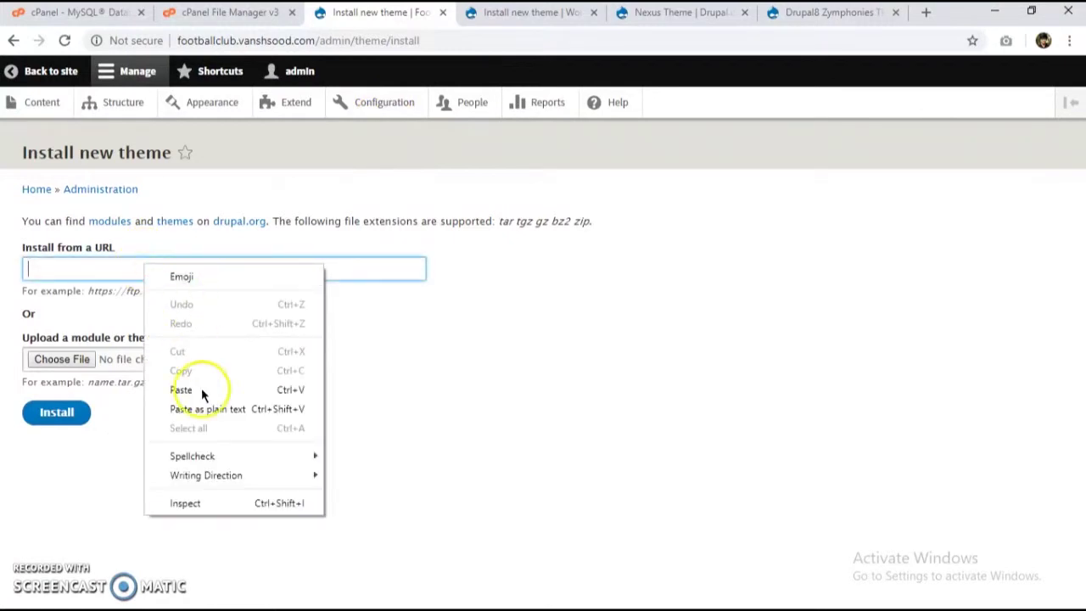
click(204, 390)
click(56, 412)
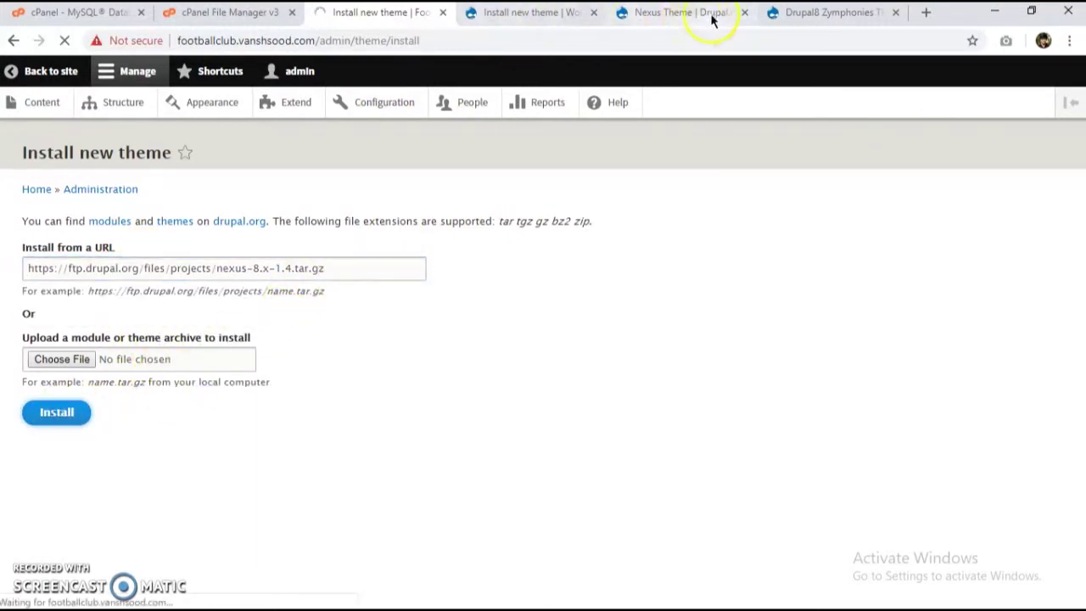
Step: Copy the Drupal8 Zymphonies tar.gz link and install it on Wonders of the World from URL
click(503, 13)
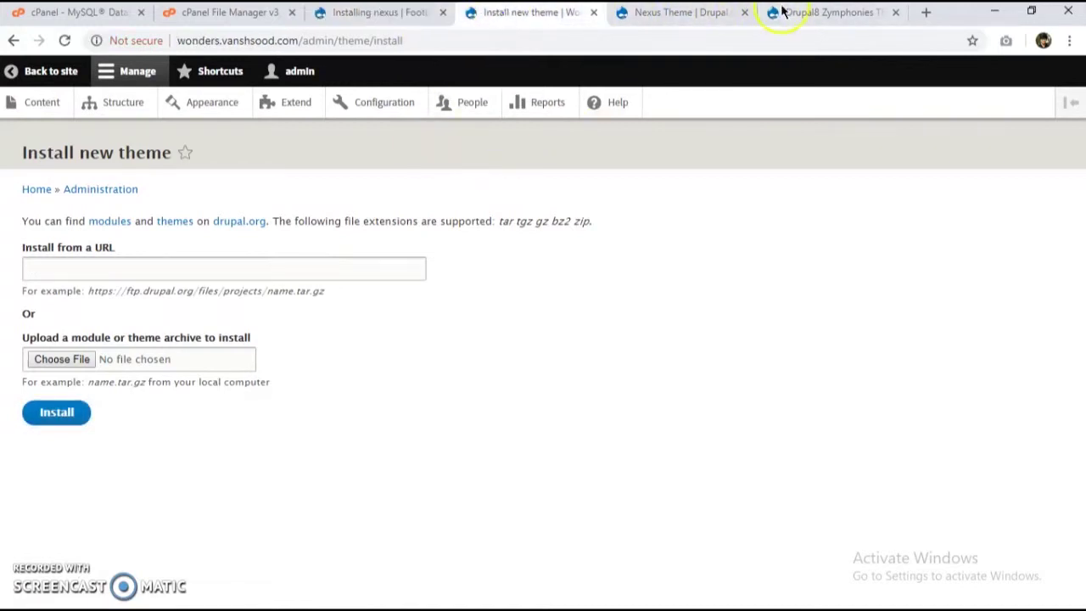
click(782, 10)
scroll(238, 373, down, 15)
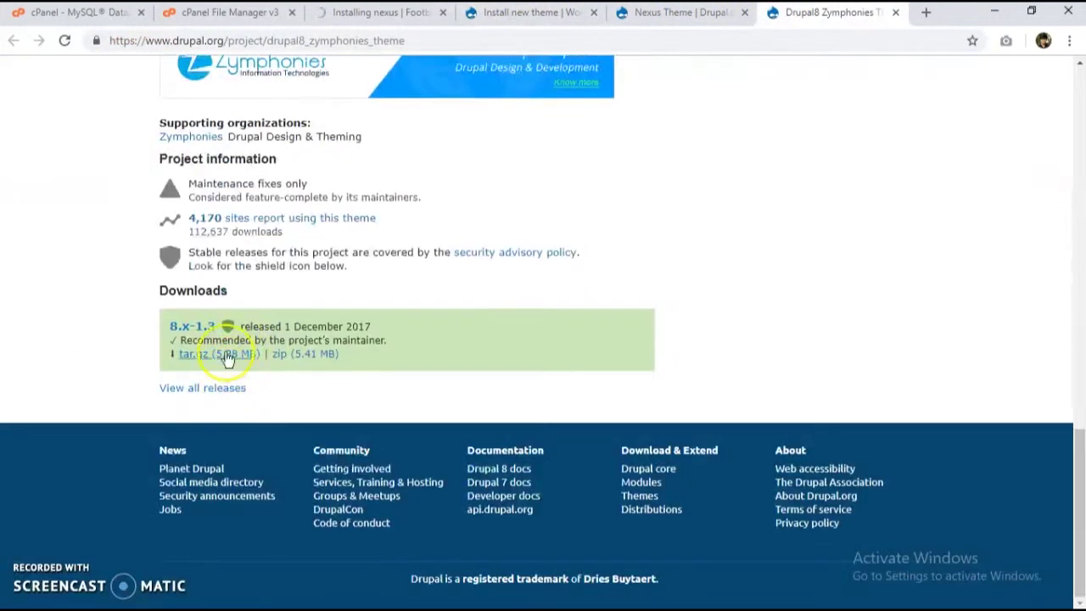
right_click(215, 359)
right_click(215, 353)
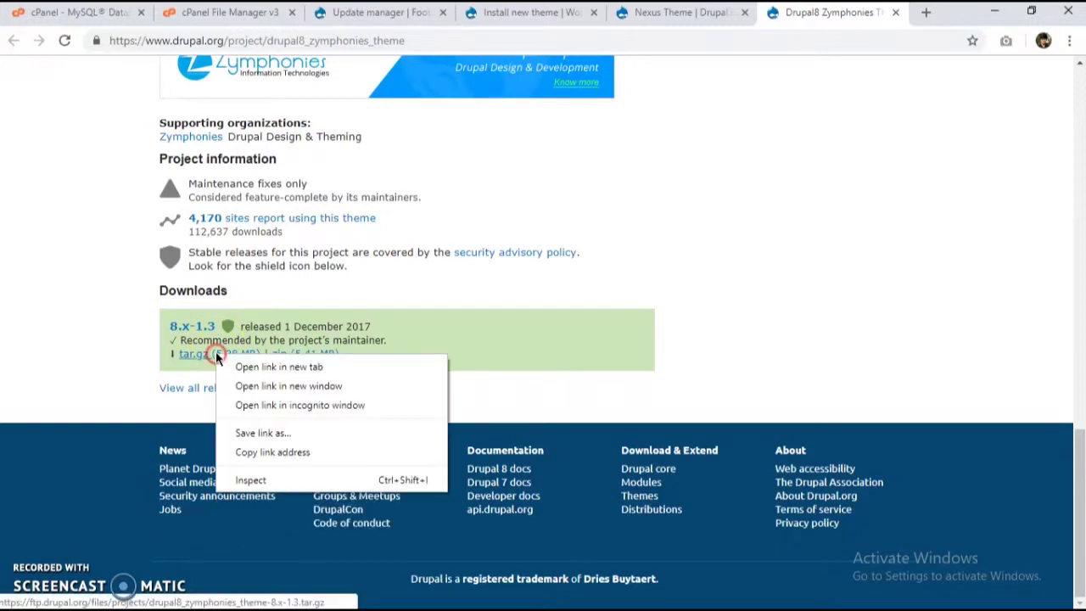
click(278, 449)
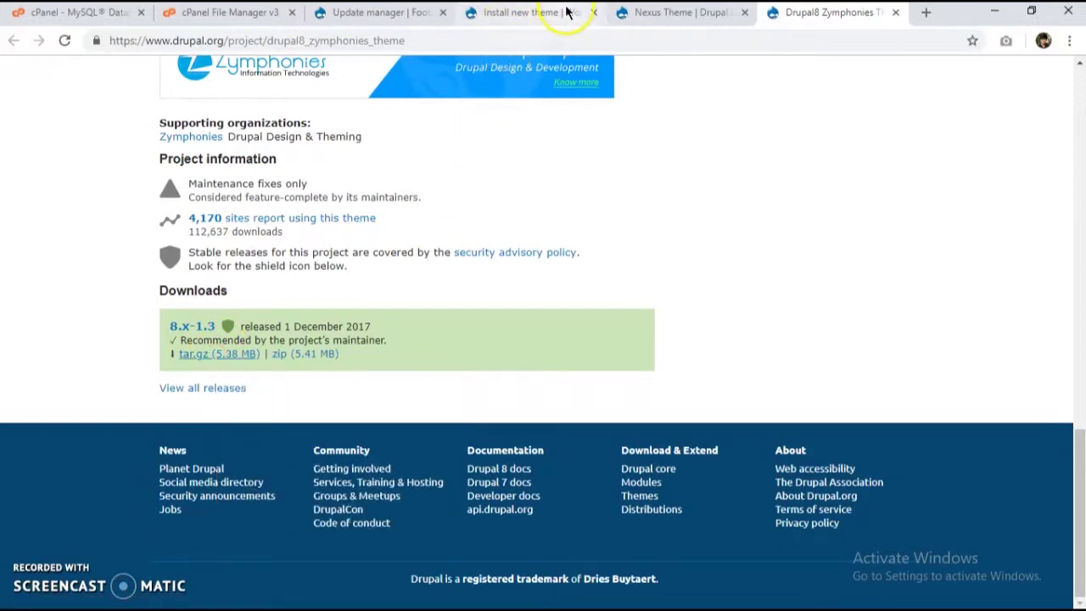
click(517, 14)
right_click(226, 263)
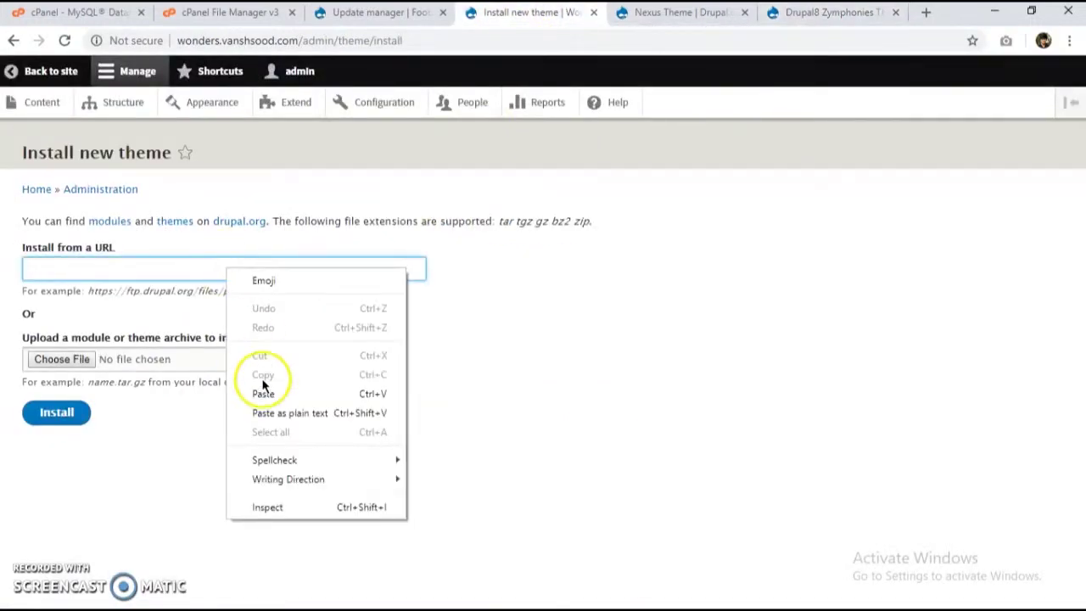
click(261, 391)
click(72, 428)
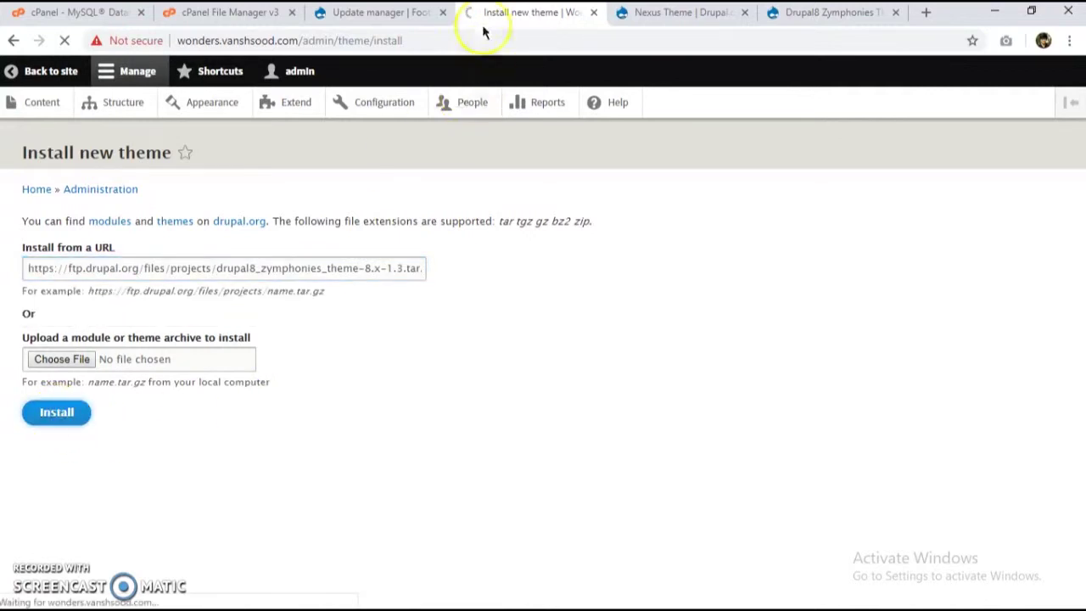
Step: Confirm both installs succeeded and continue to install the newly added themes on each site
click(374, 14)
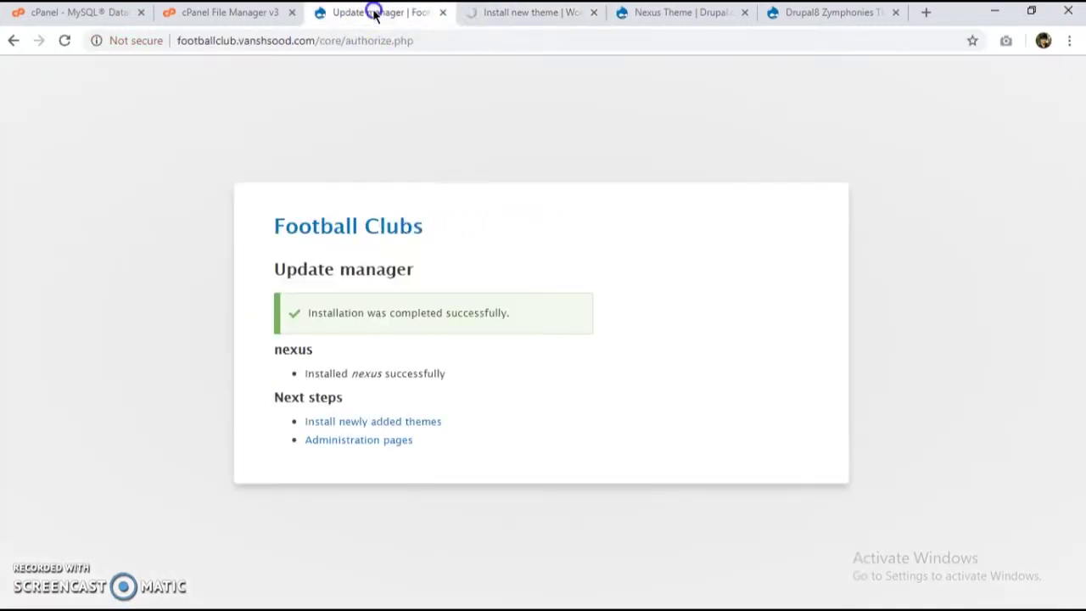
click(364, 424)
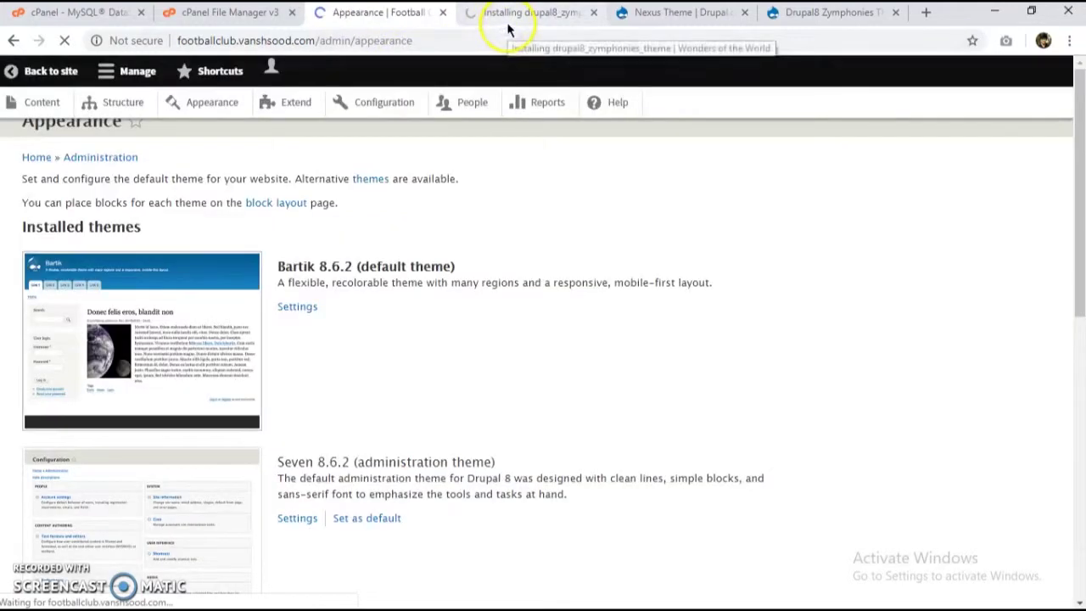
click(528, 12)
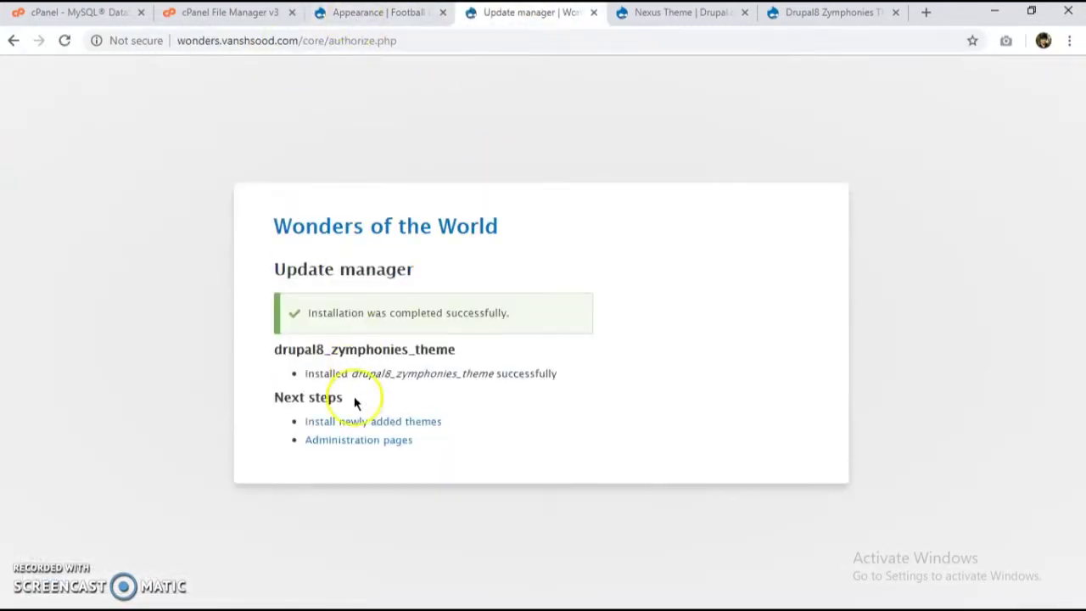
click(353, 420)
click(386, 19)
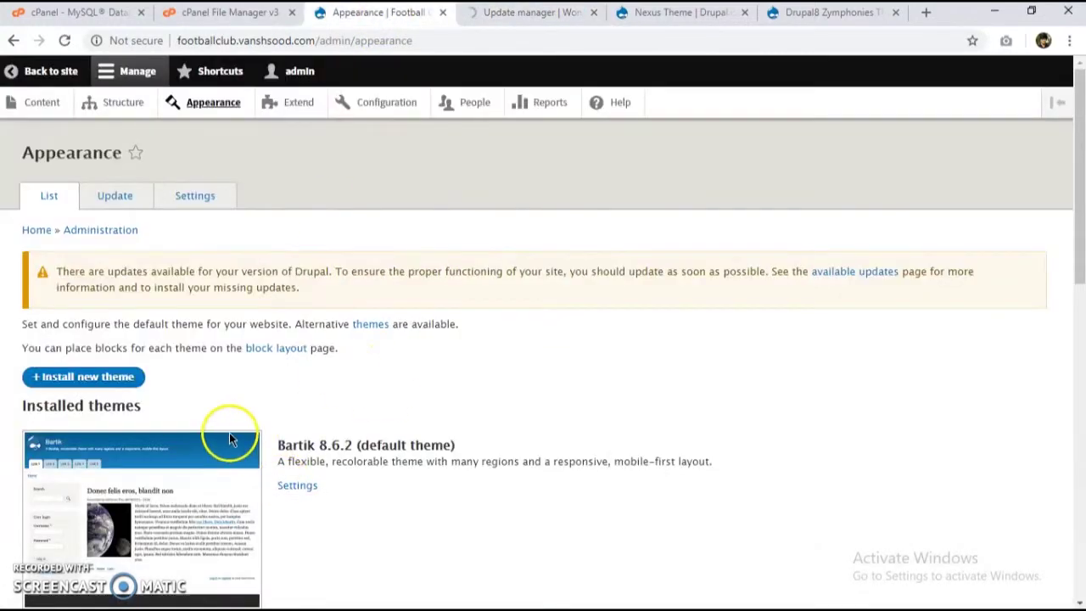
Step: Set Nexus as Football Clubs' default theme and Drupal8 Zymphonies as Wonders', then view the site
scroll(269, 420, down, 7)
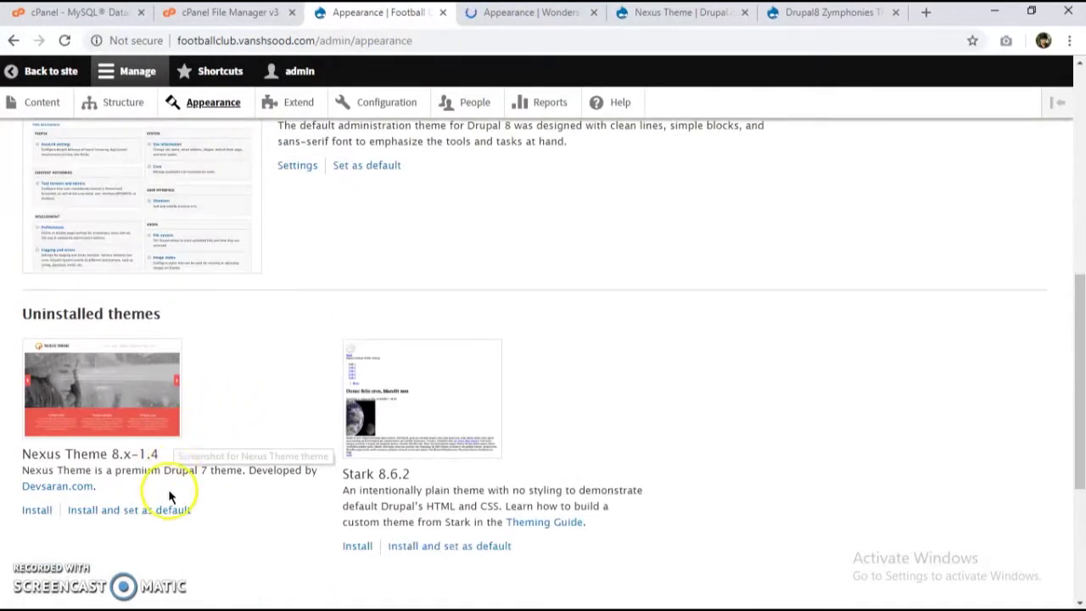
click(169, 513)
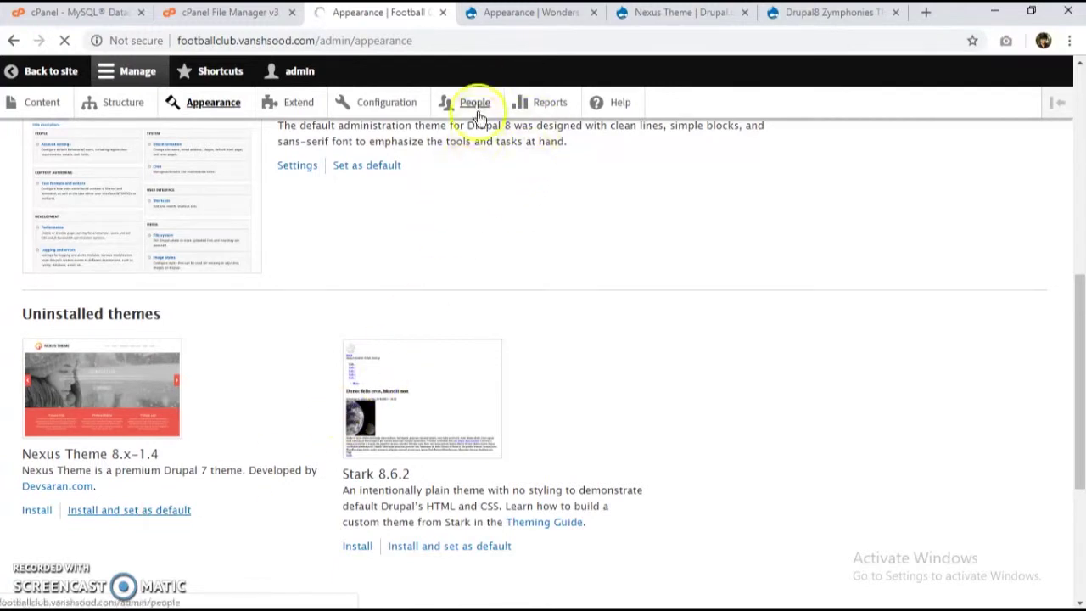
click(501, 12)
scroll(247, 328, down, 4)
scroll(246, 329, down, 6)
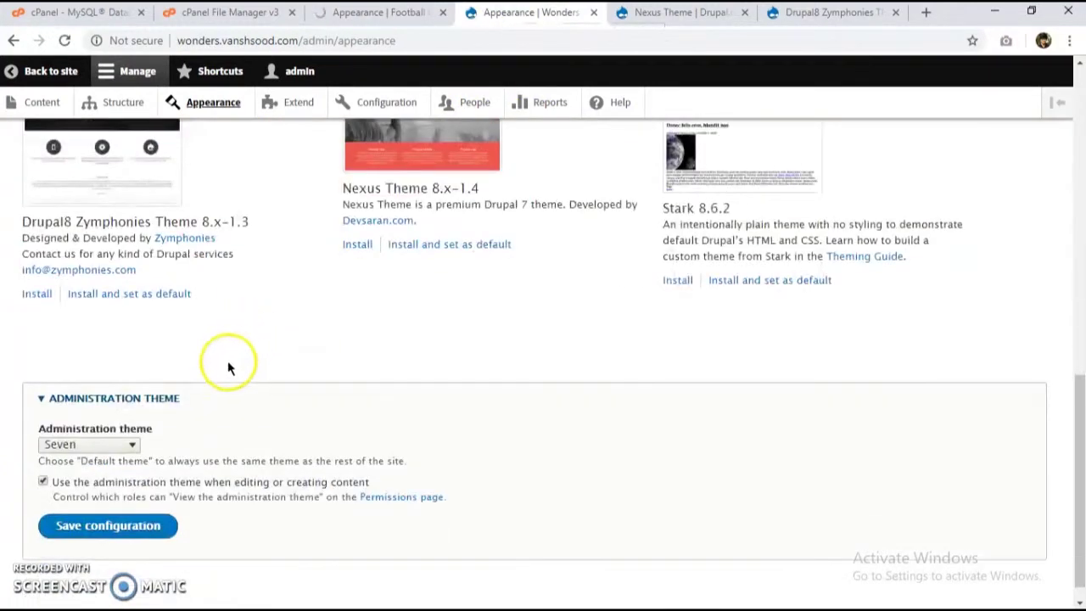
scroll(230, 364, up, 2)
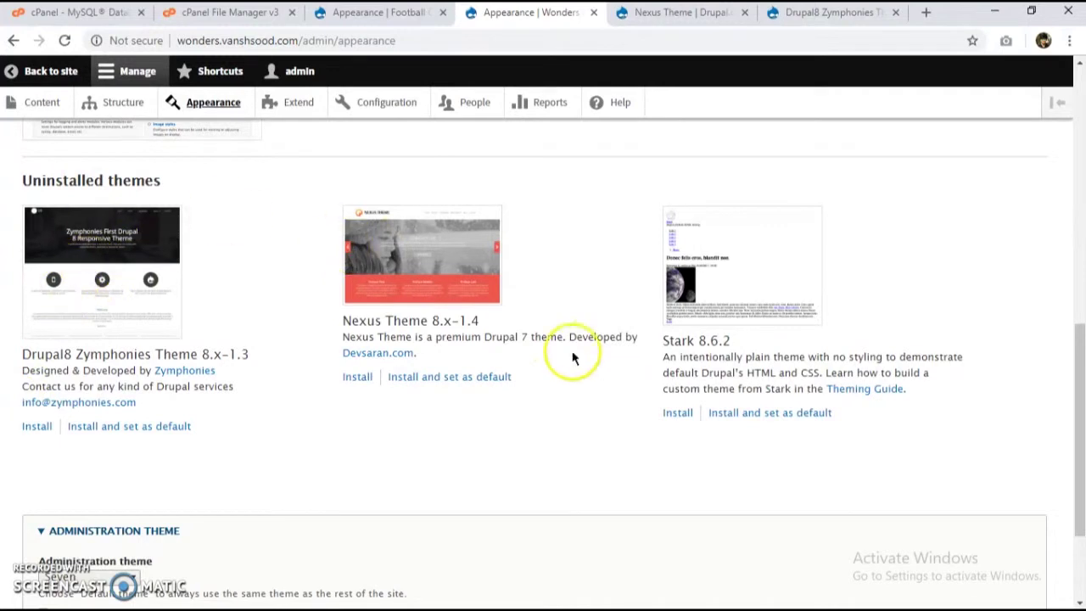
click(183, 427)
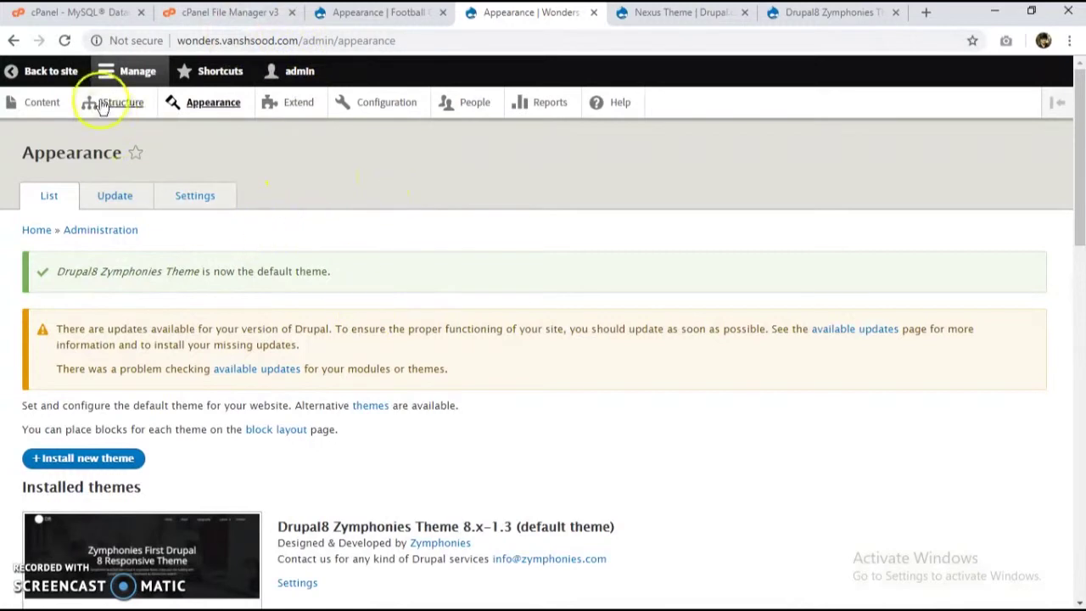
click(48, 72)
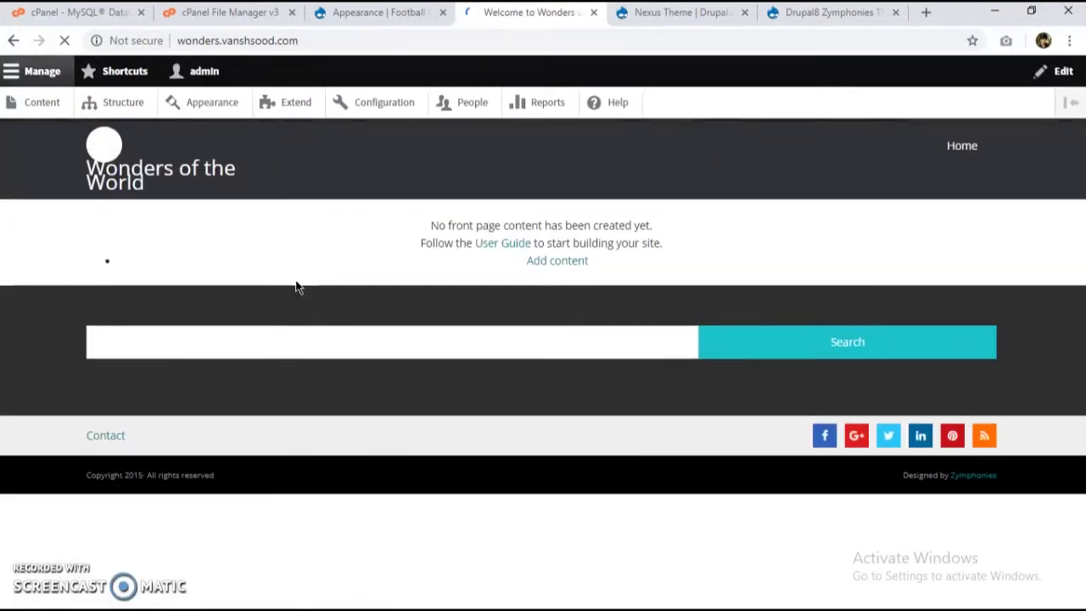
Step: Review the Football Clubs homepage and theme list, then open Wonders' Configuration page
click(584, 316)
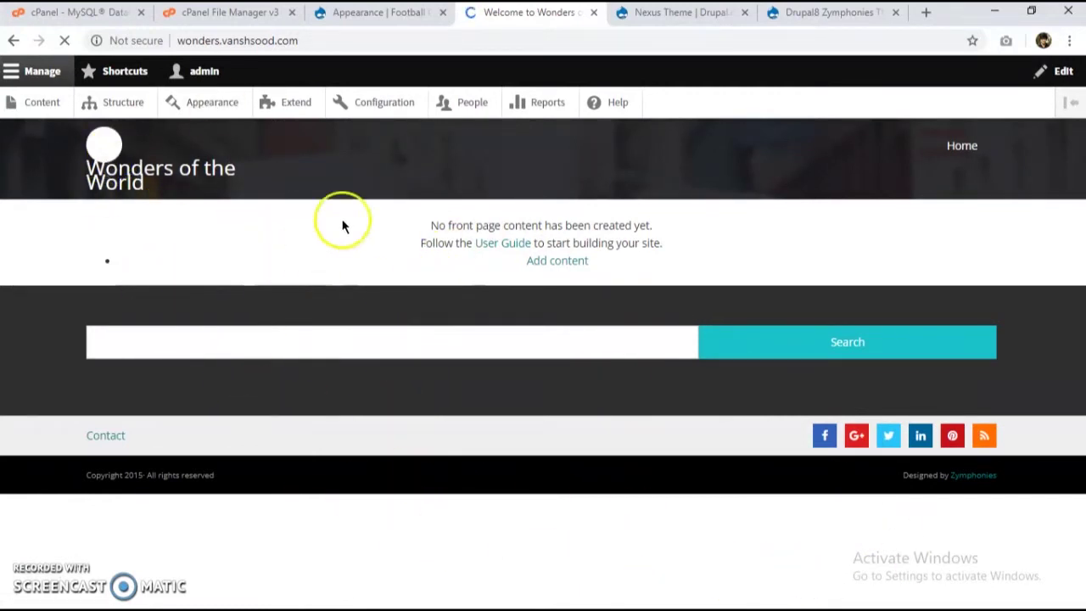
click(359, 17)
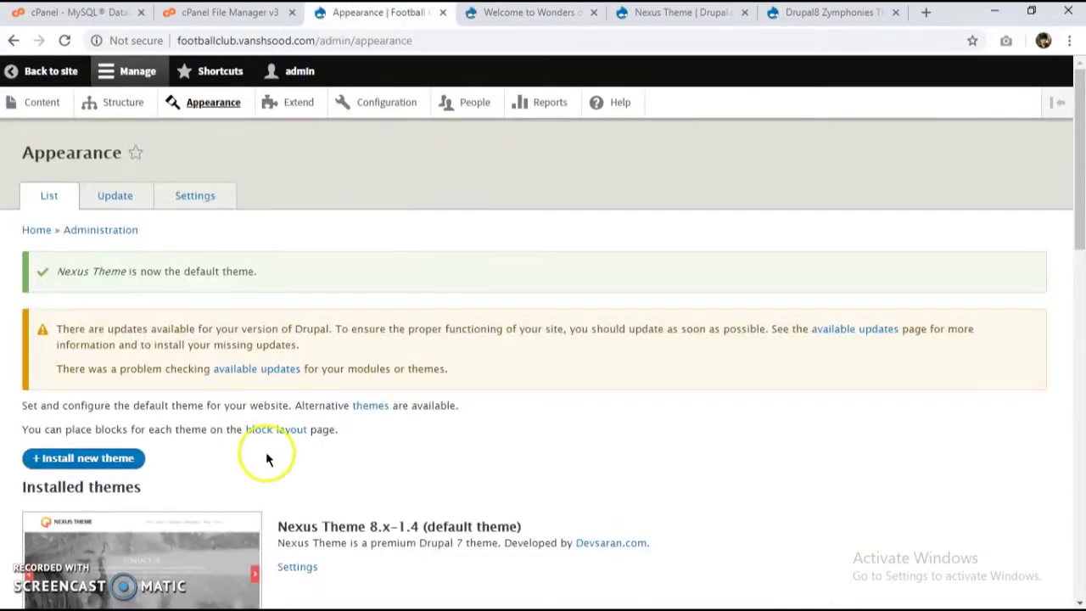
scroll(444, 218, down, 10)
scroll(550, 424, up, 10)
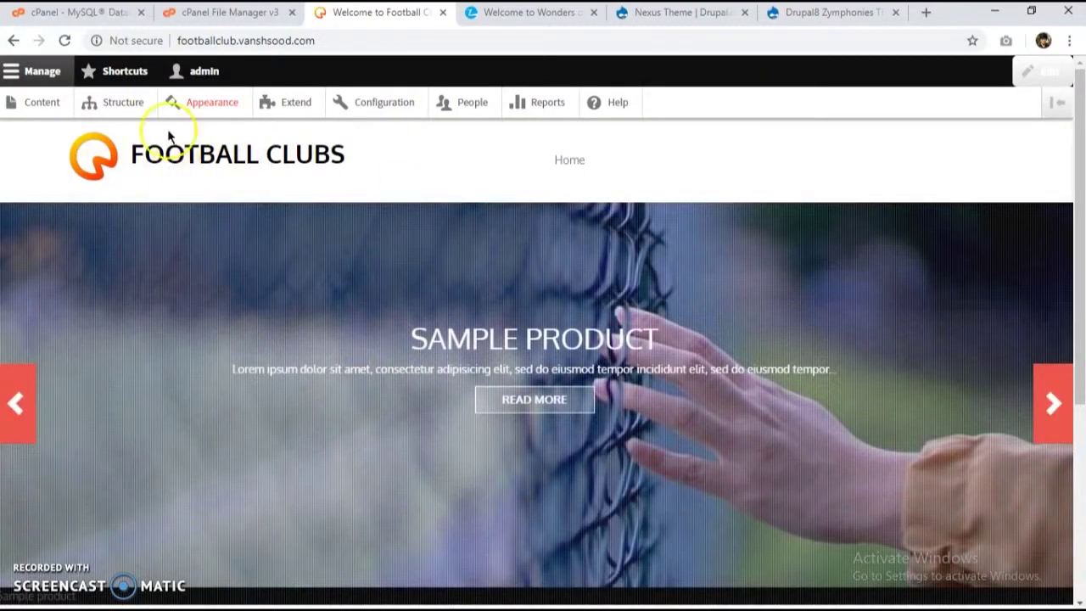
scroll(381, 266, down, 4)
scroll(467, 420, up, 5)
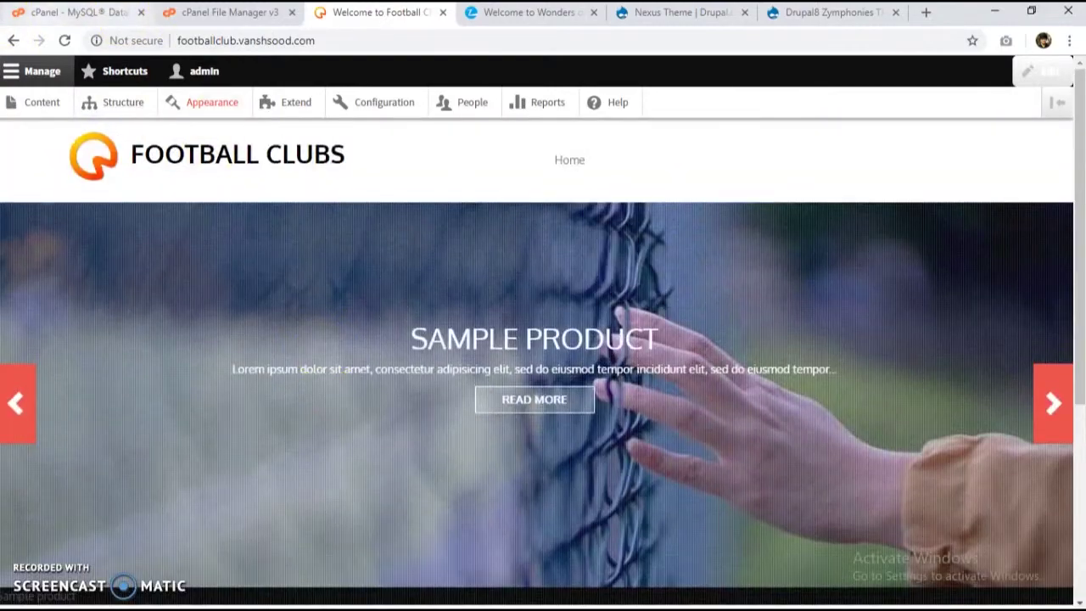
scroll(273, 234, down, 5)
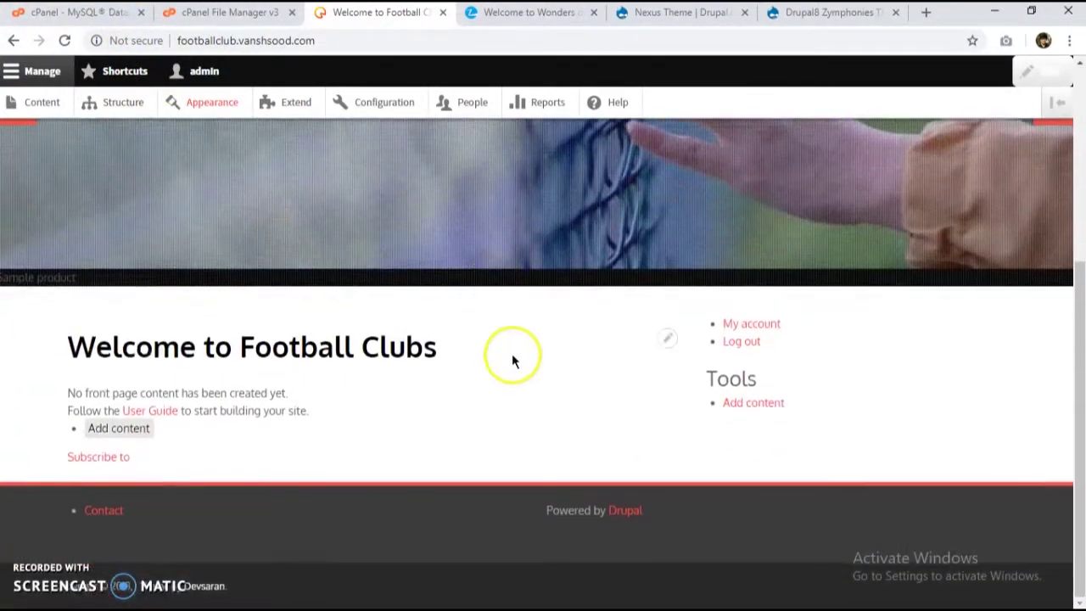
scroll(509, 424, up, 5)
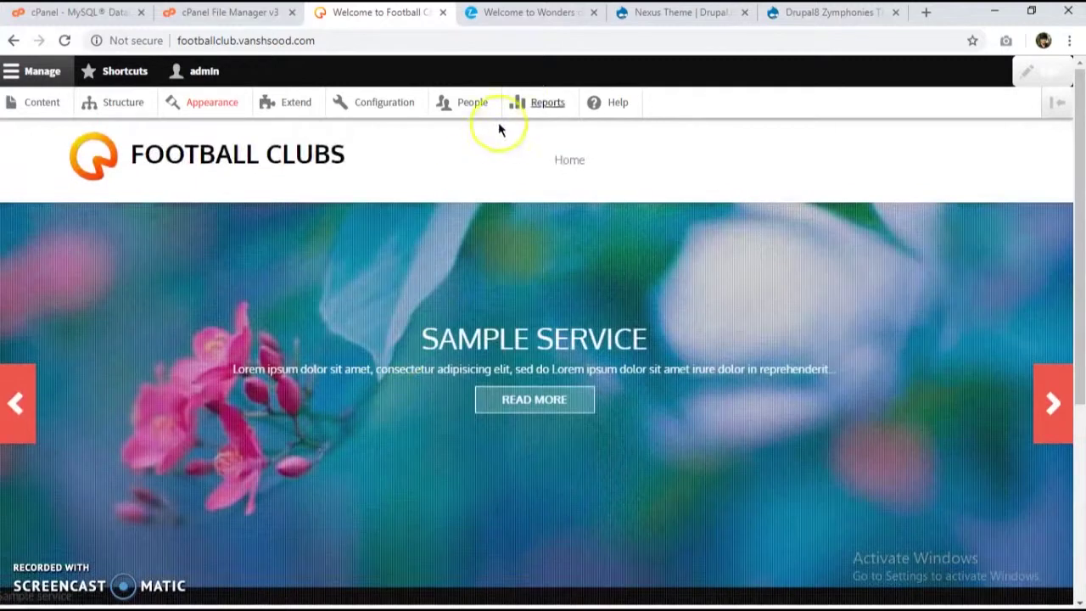
click(515, 14)
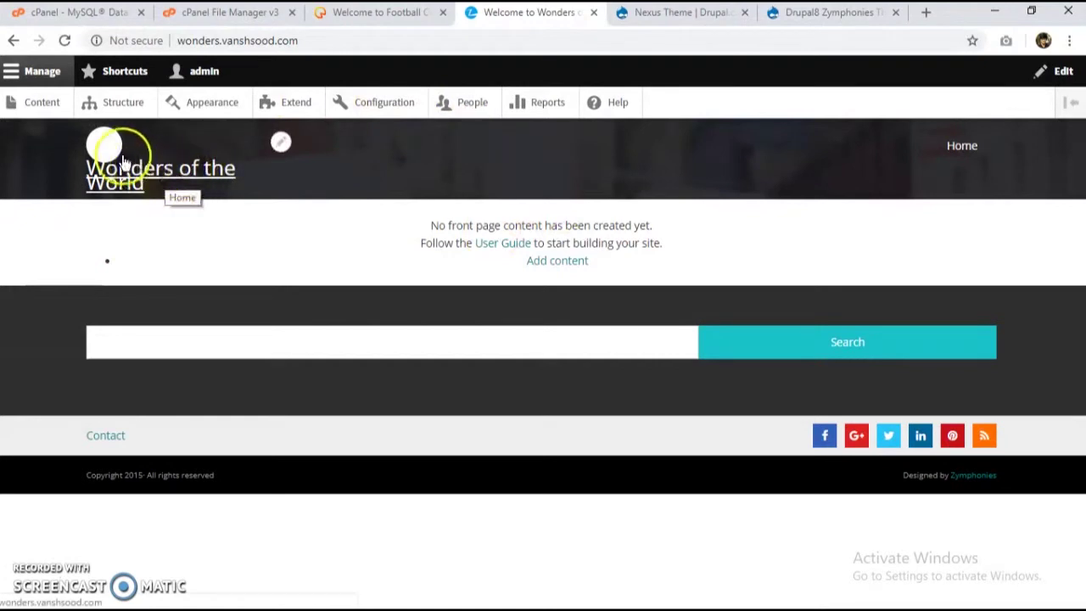
click(377, 102)
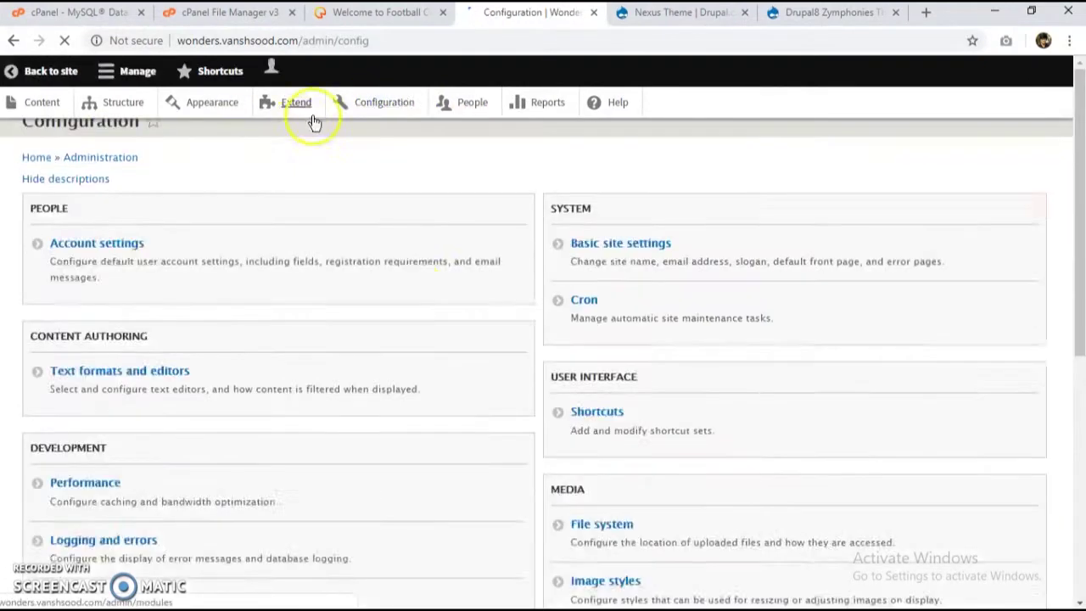
Step: Shorten the site name in Basic site settings to 'Wonders' and save the configuration
click(639, 341)
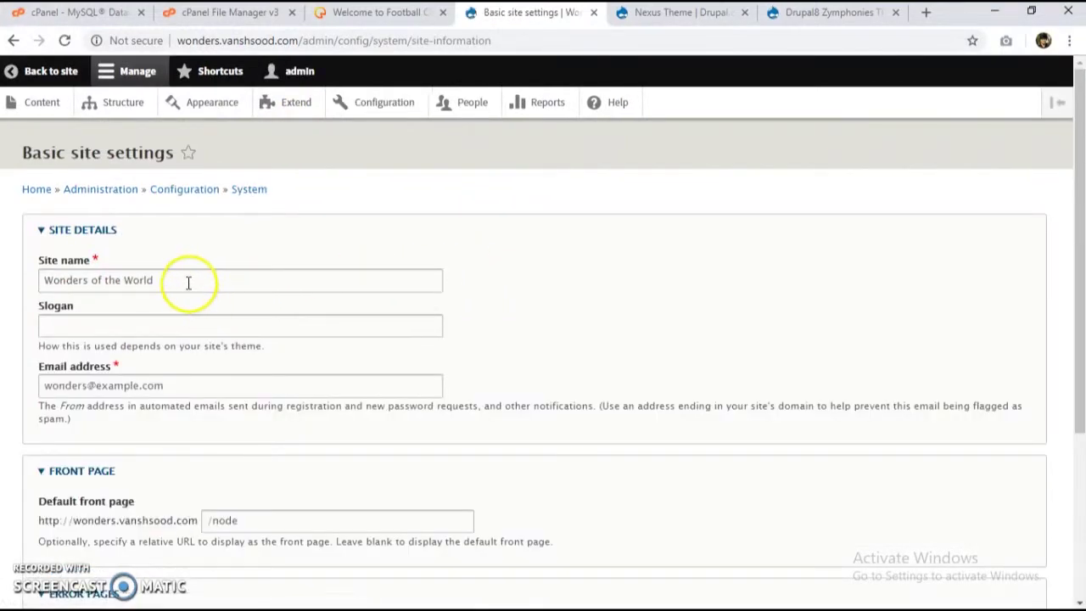
drag(188, 282, 72, 282)
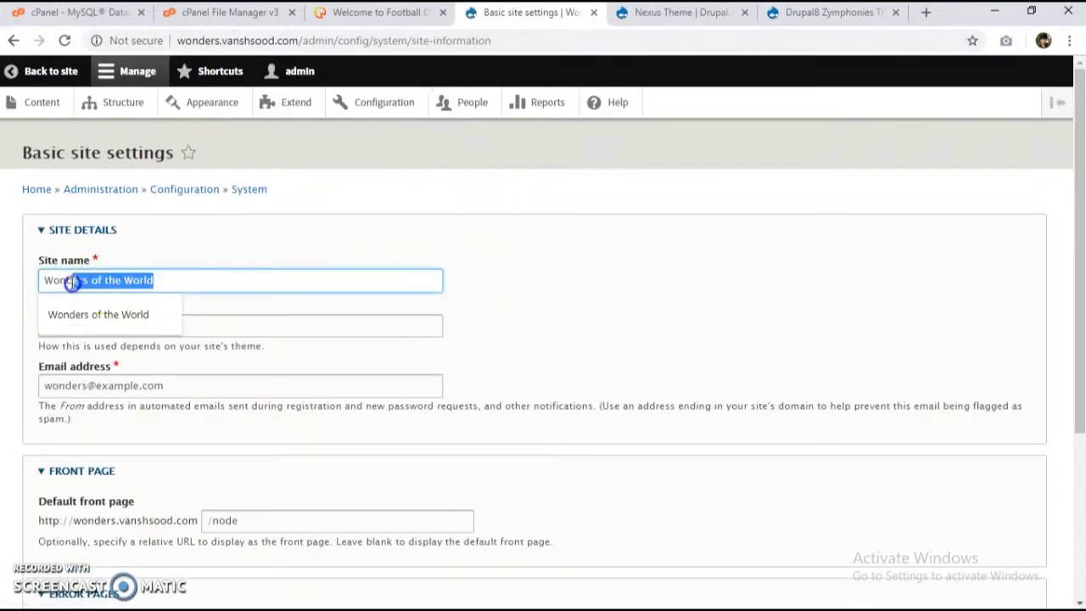
key(BackSpace)
click(237, 289)
scroll(237, 289, down, 3)
scroll(129, 404, up, 2)
scroll(129, 404, up, 2)
scroll(130, 404, down, 3)
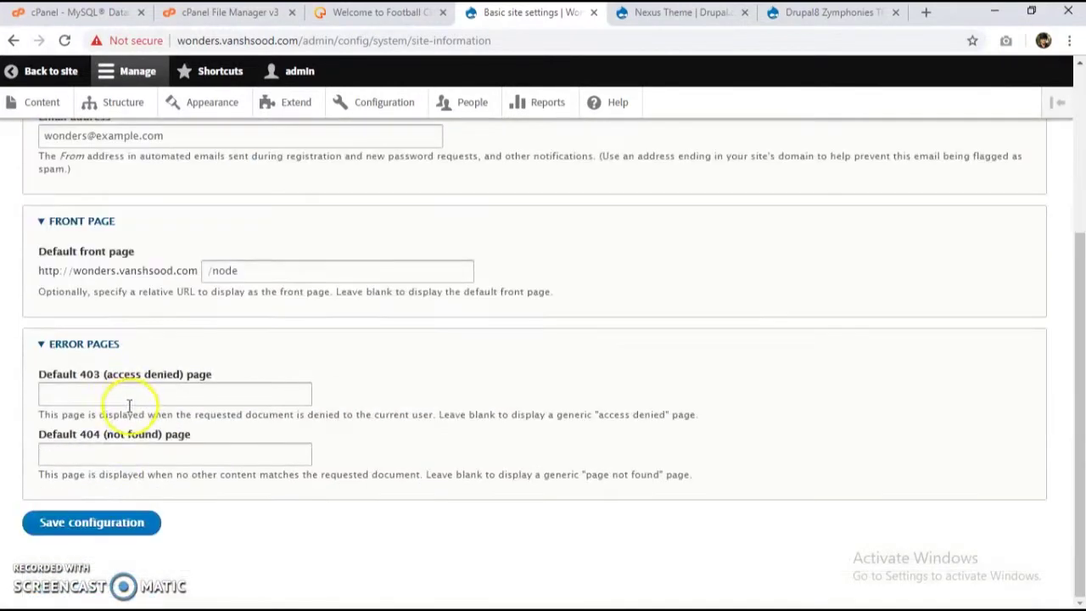
click(126, 526)
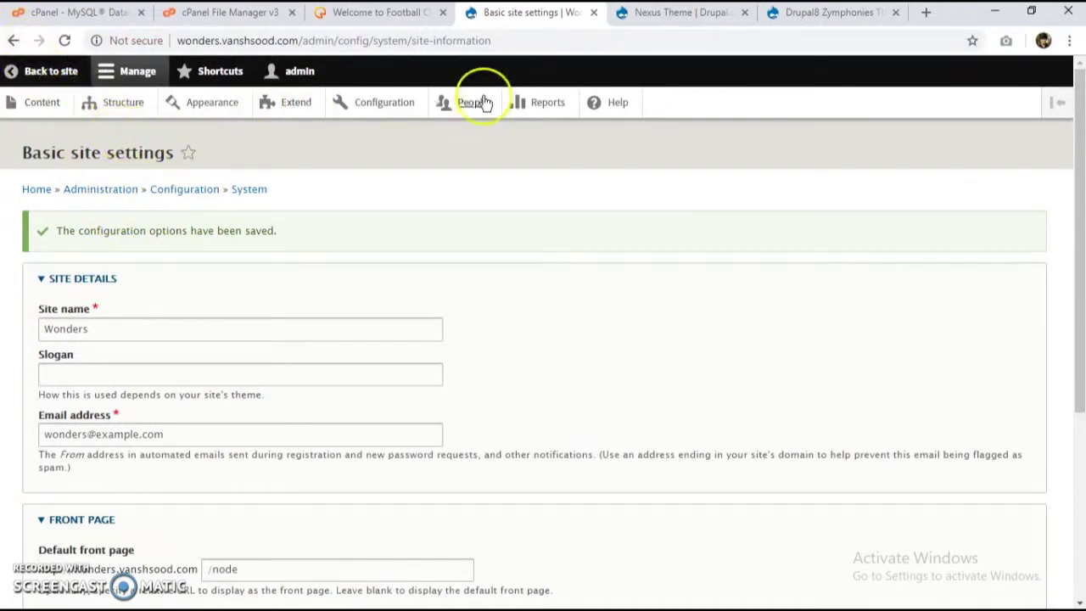
Step: Look at the Account settings page, then go to the Appearance theme list
click(365, 103)
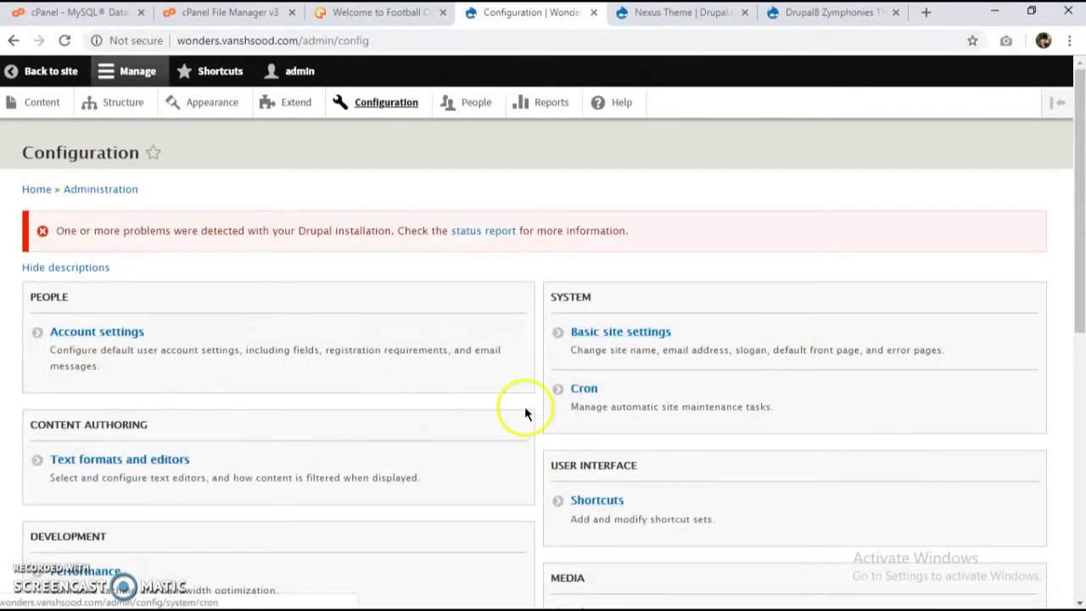
click(360, 335)
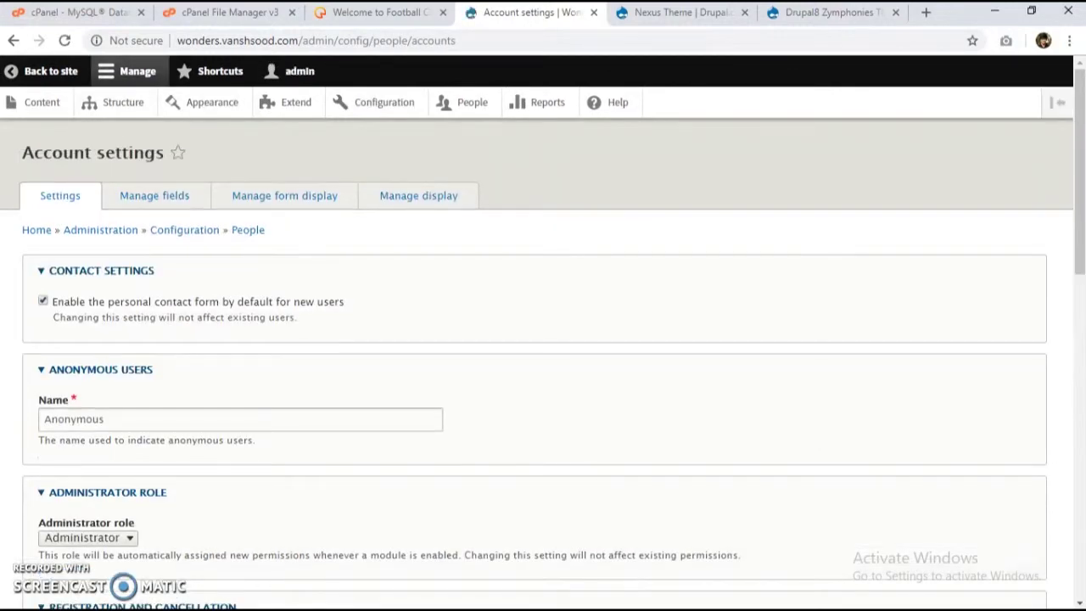
click(212, 101)
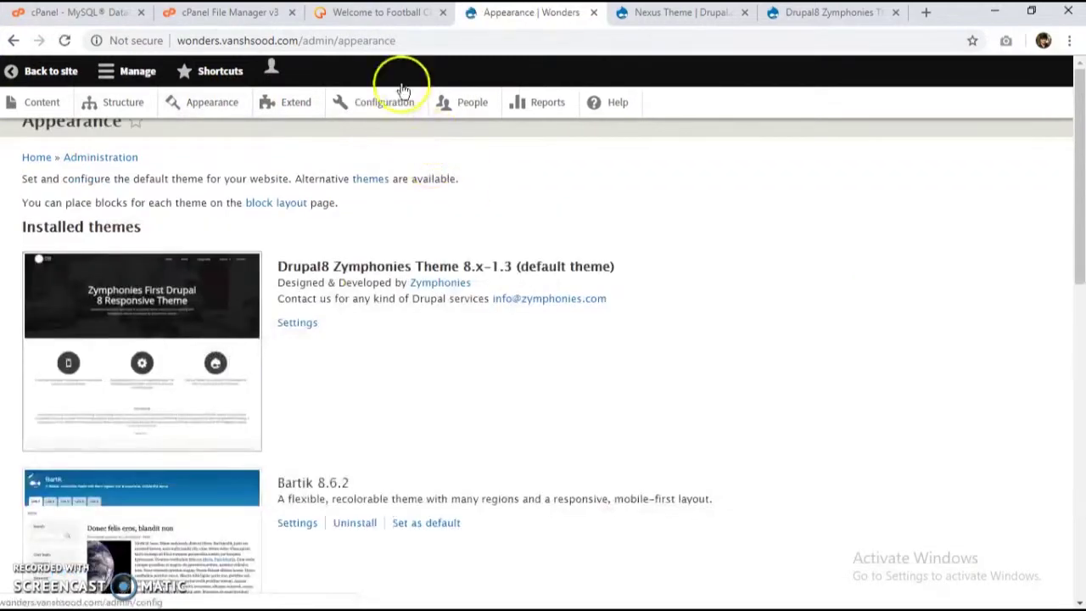
Step: Uncheck 'Use the logo supplied by the theme' in Zymphonies settings and save
scroll(255, 380, down, 3)
click(301, 260)
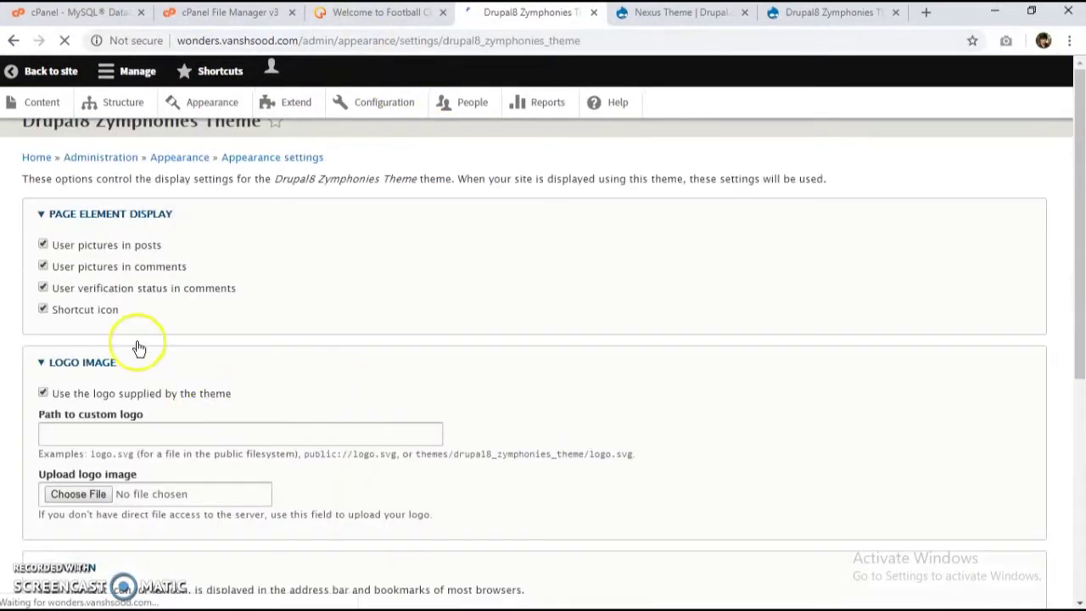
scroll(51, 348, down, 3)
click(44, 245)
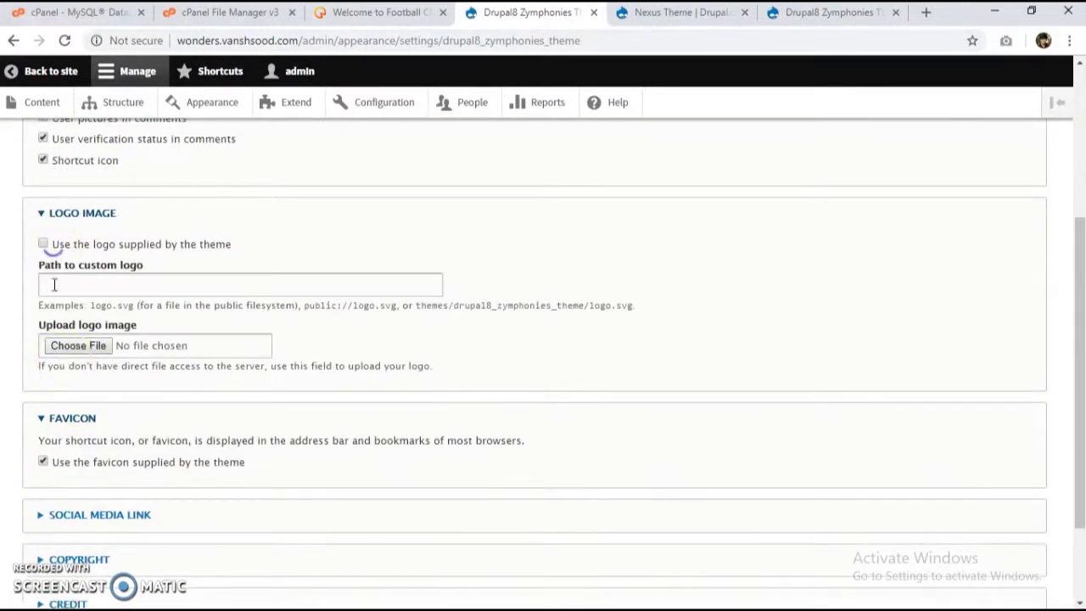
scroll(104, 465, down, 2)
click(136, 521)
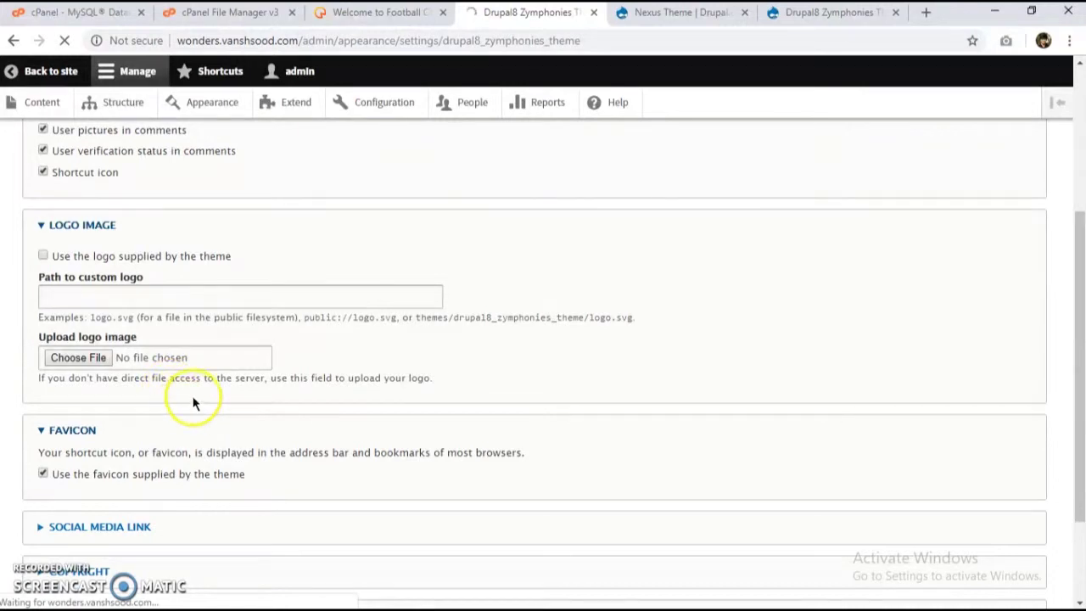
Step: Reorder the browser tabs, check the Wonders homepage, then open the Structure page
drag(506, 23, 398, 12)
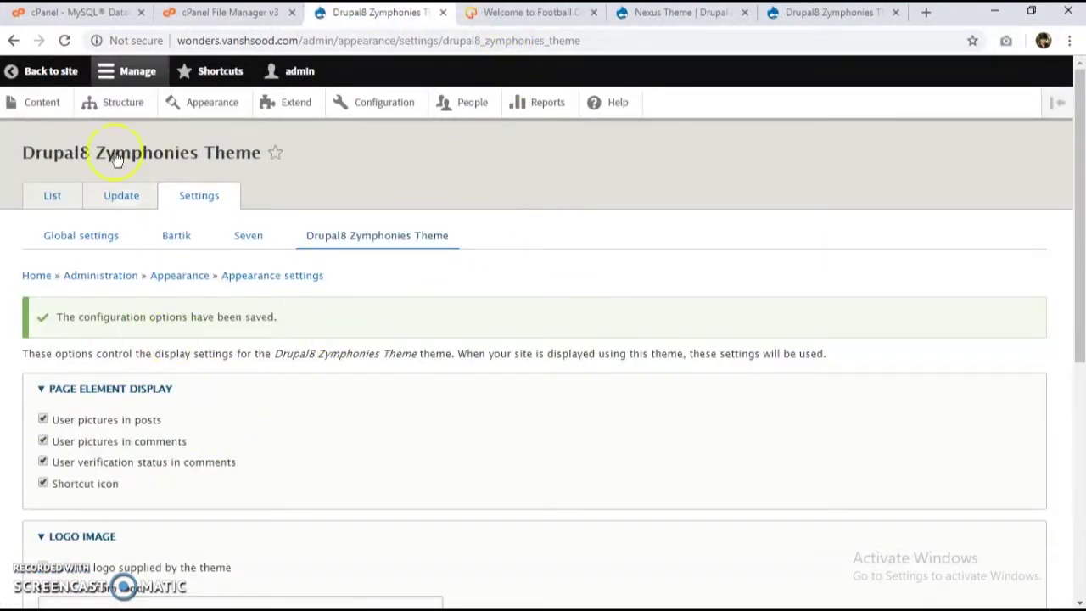
click(38, 73)
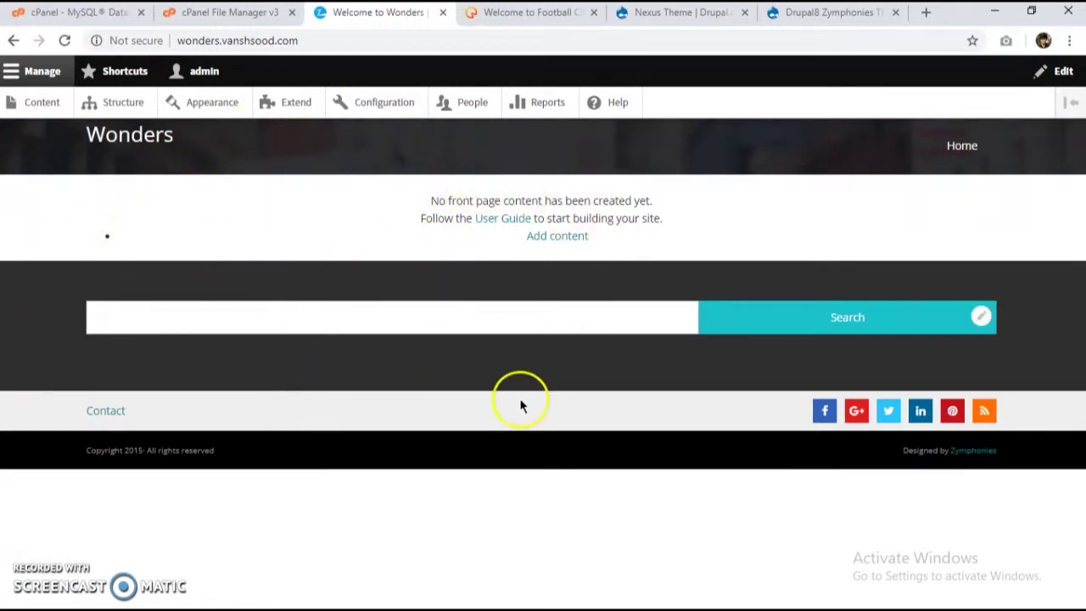
click(142, 110)
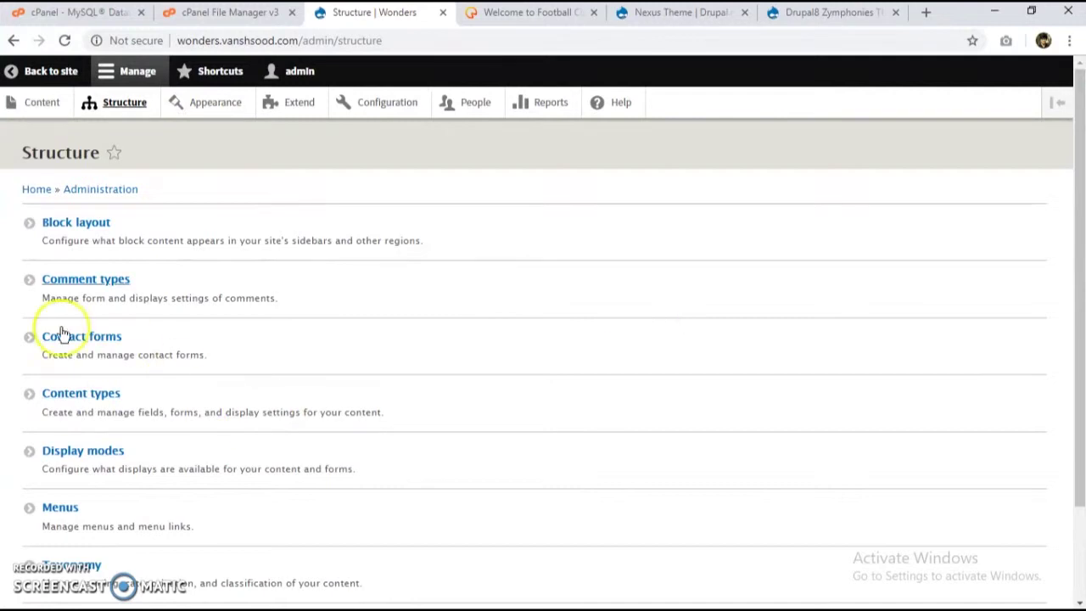
Step: Add a new content type named 'Wonders' describing different wonders of the world
click(235, 449)
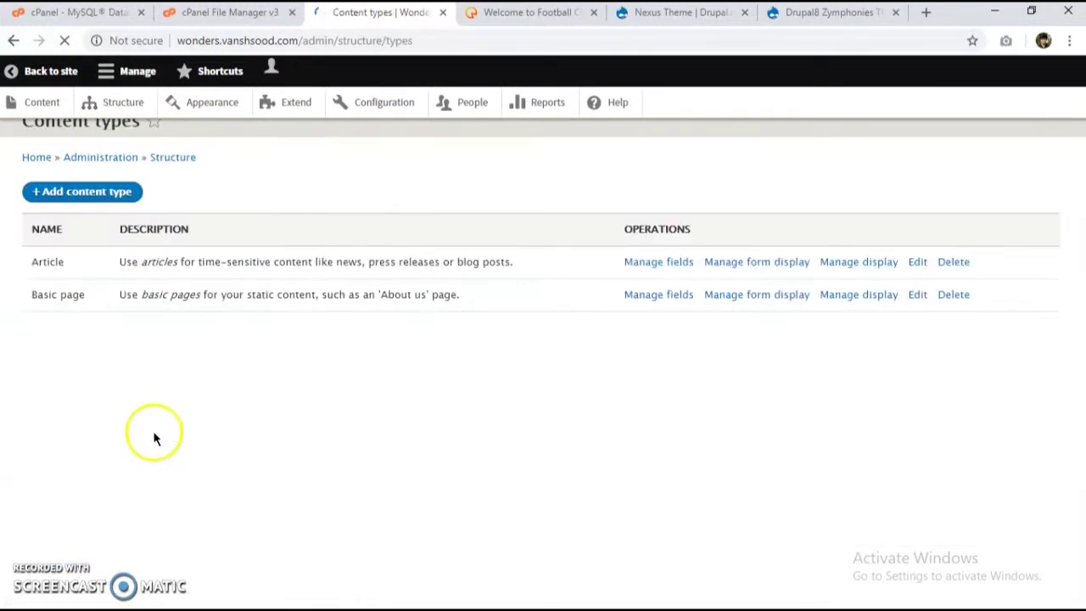
click(84, 227)
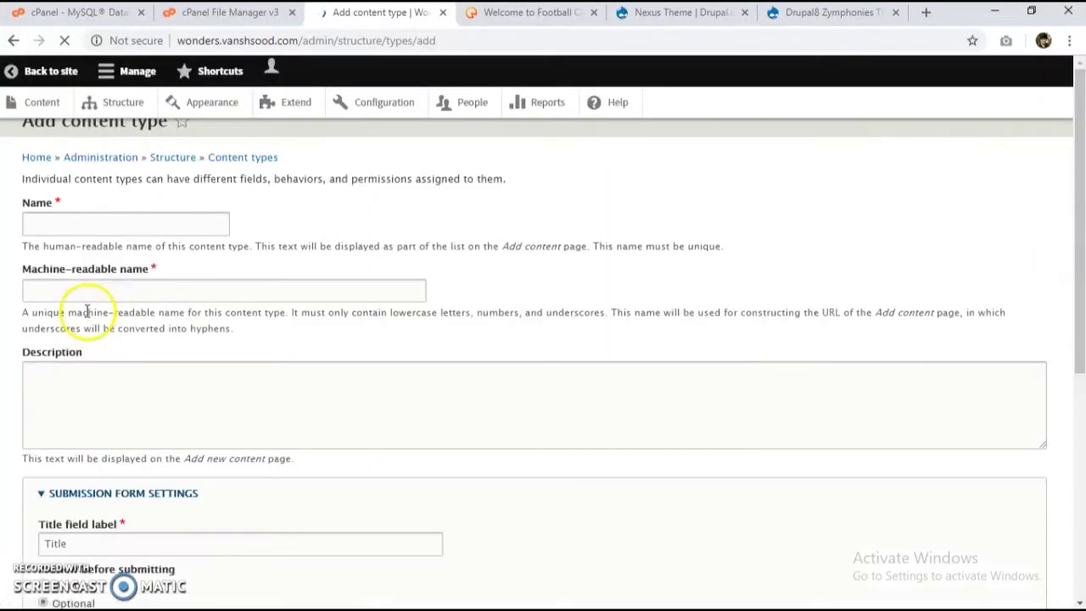
click(99, 255)
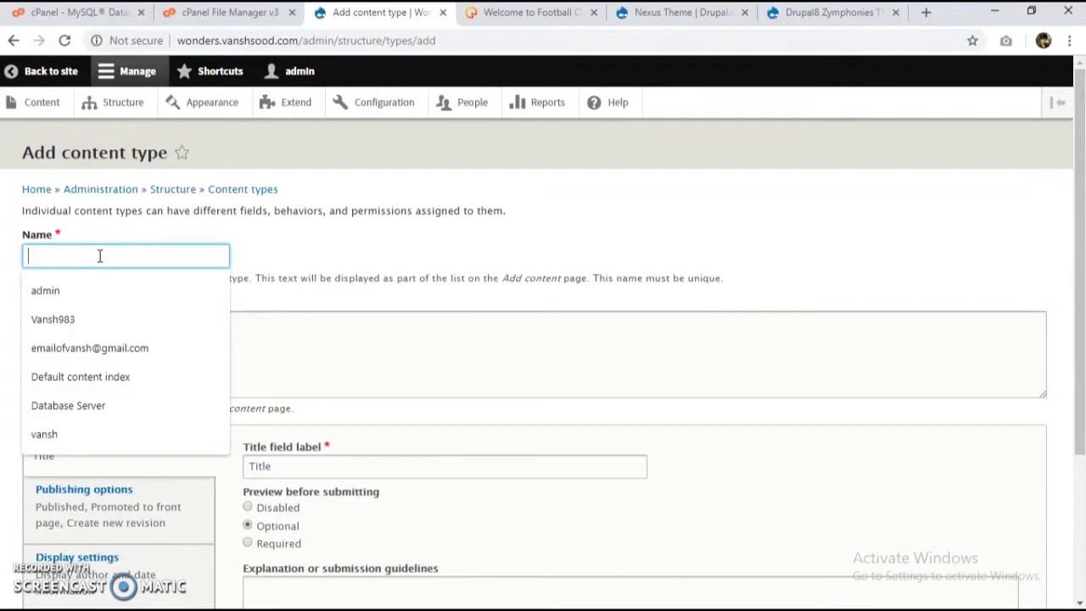
text(Wonders)
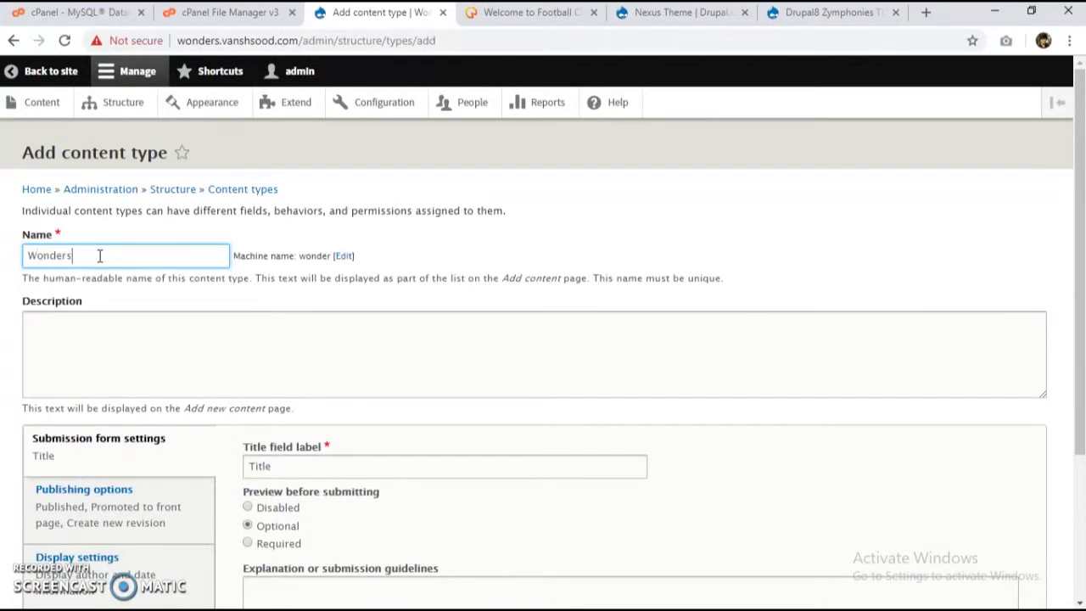
click(102, 346)
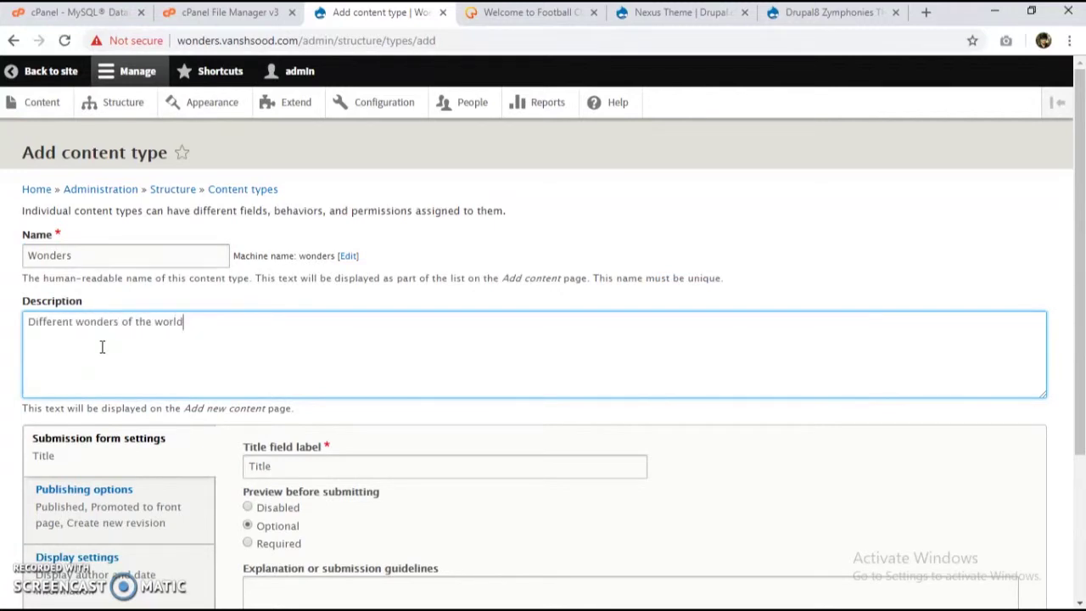
Step: Disable default revisions, author/date display and Main navigation links, then save and manage fields
scroll(37, 450, down, 2)
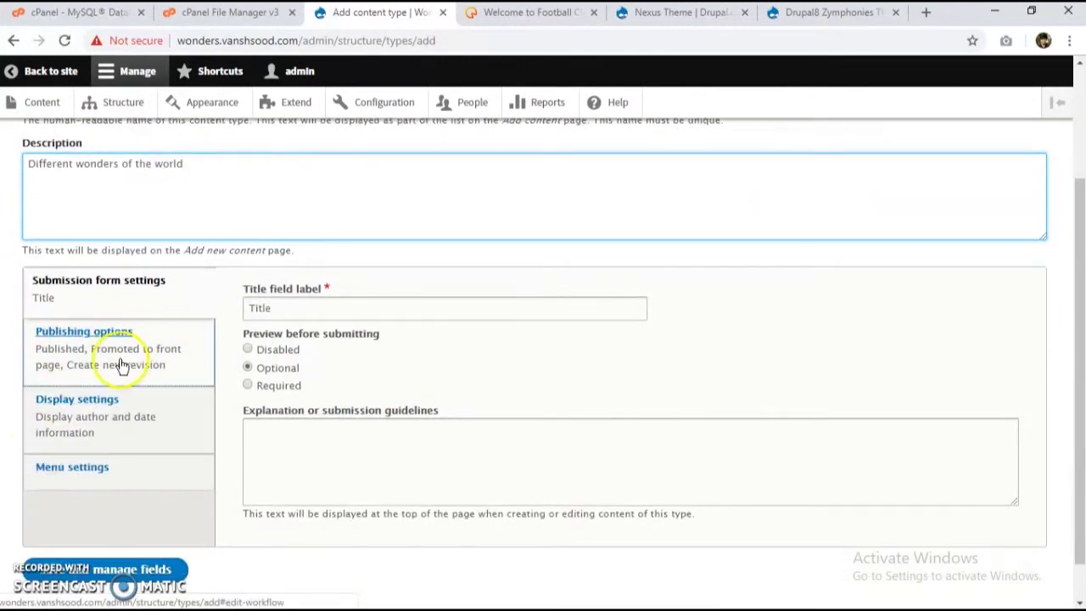
click(126, 362)
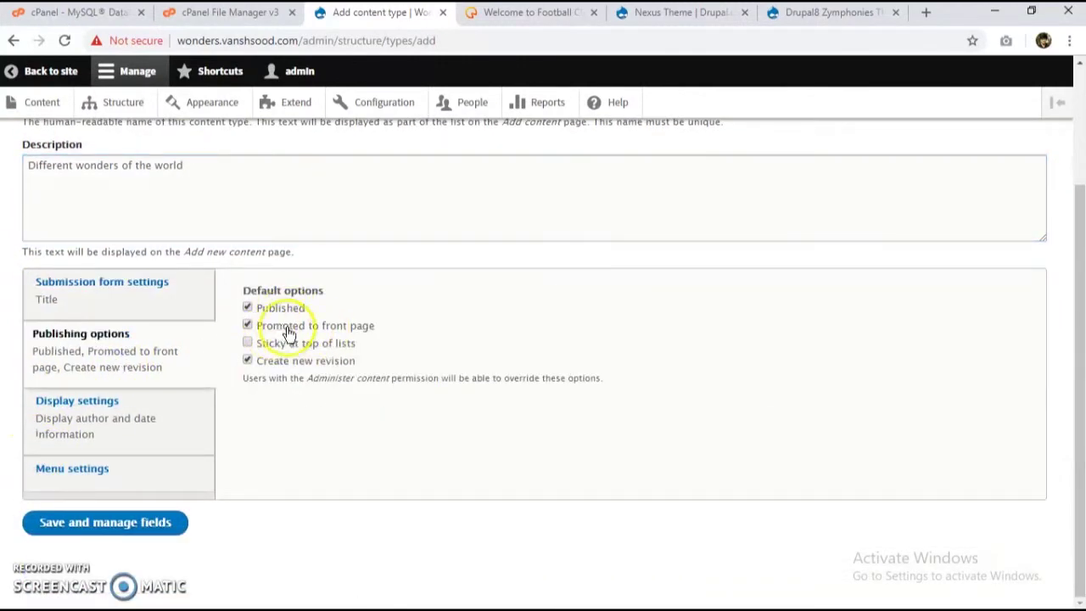
click(182, 414)
click(128, 368)
click(248, 359)
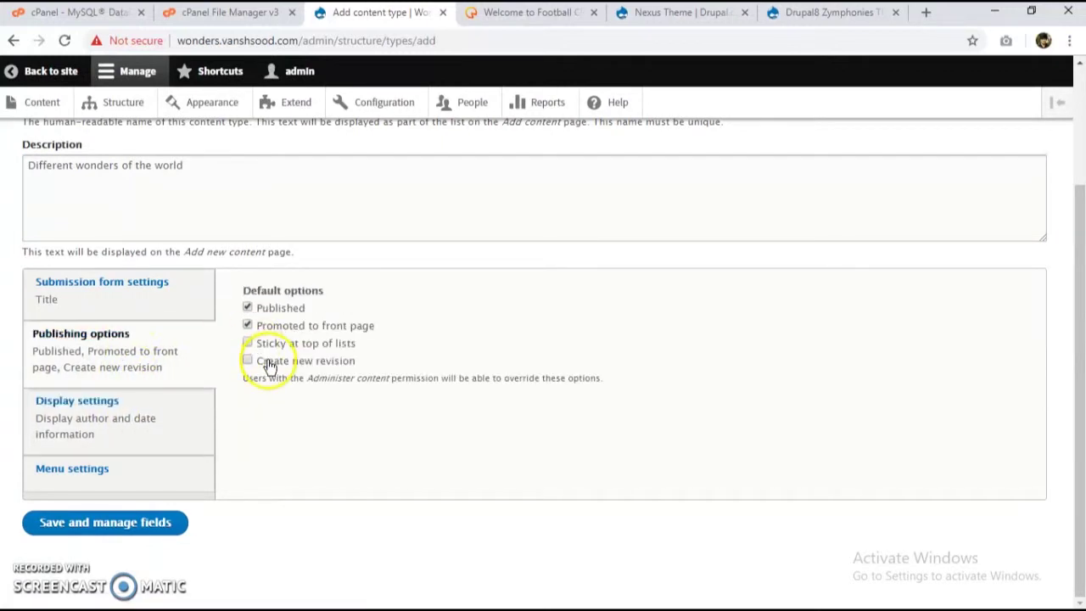
click(154, 436)
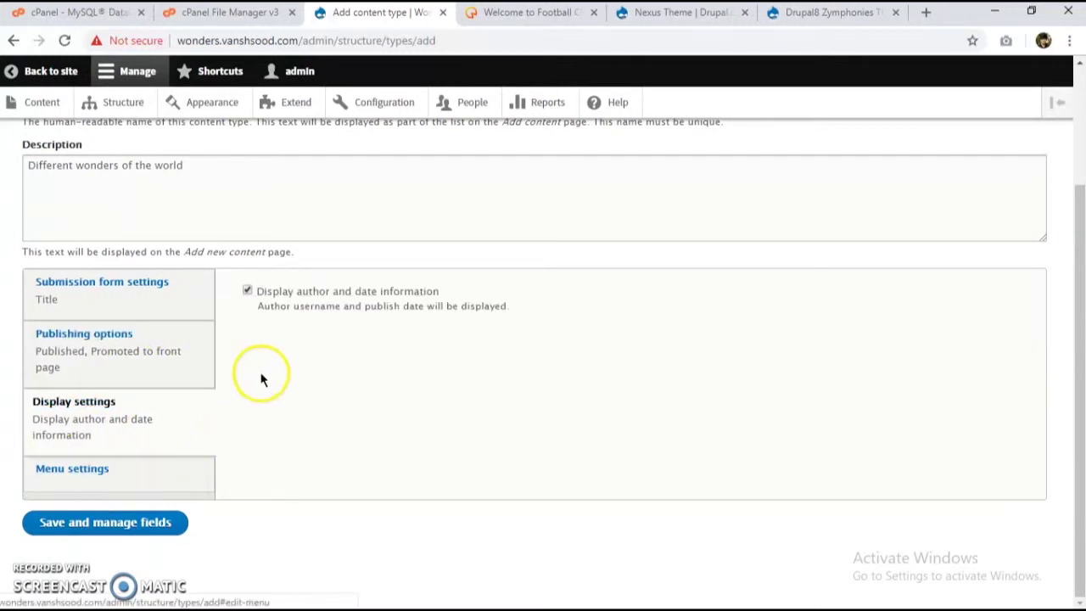
click(300, 290)
click(140, 471)
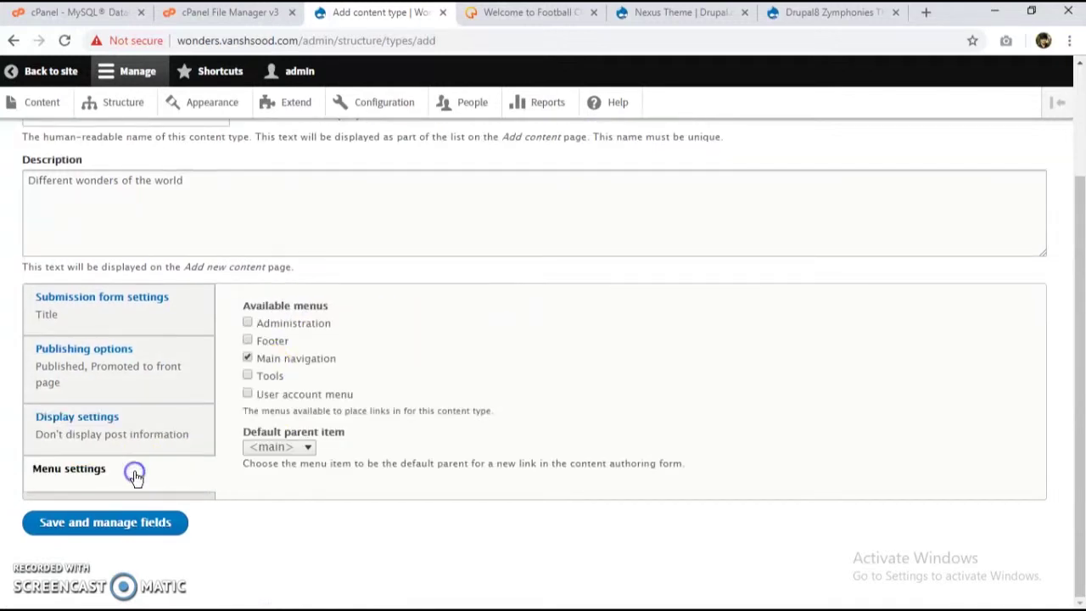
click(247, 357)
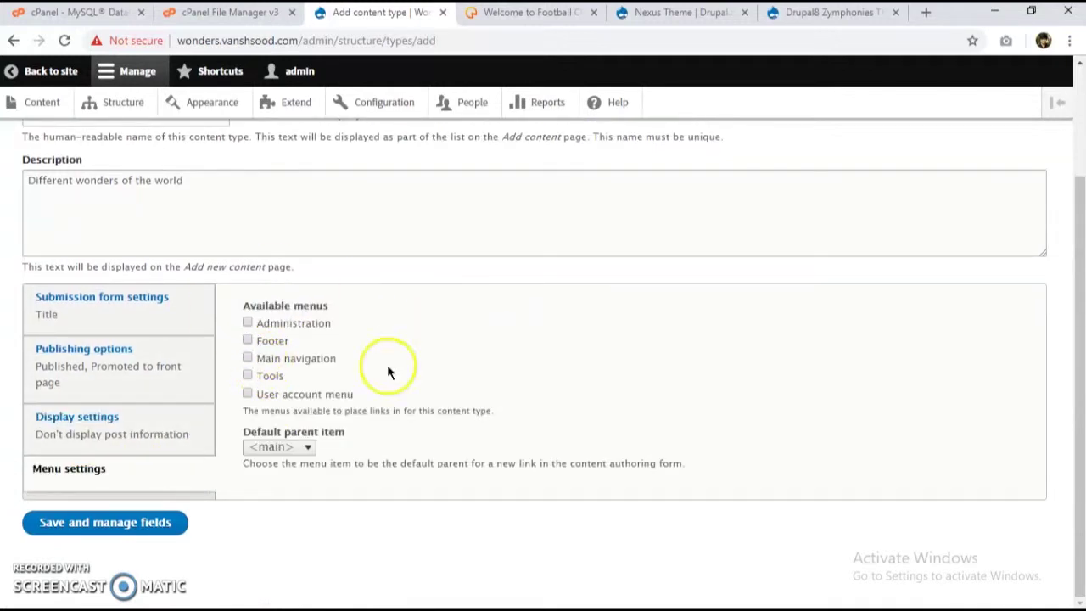
click(145, 368)
click(163, 327)
scroll(254, 407, down, 1)
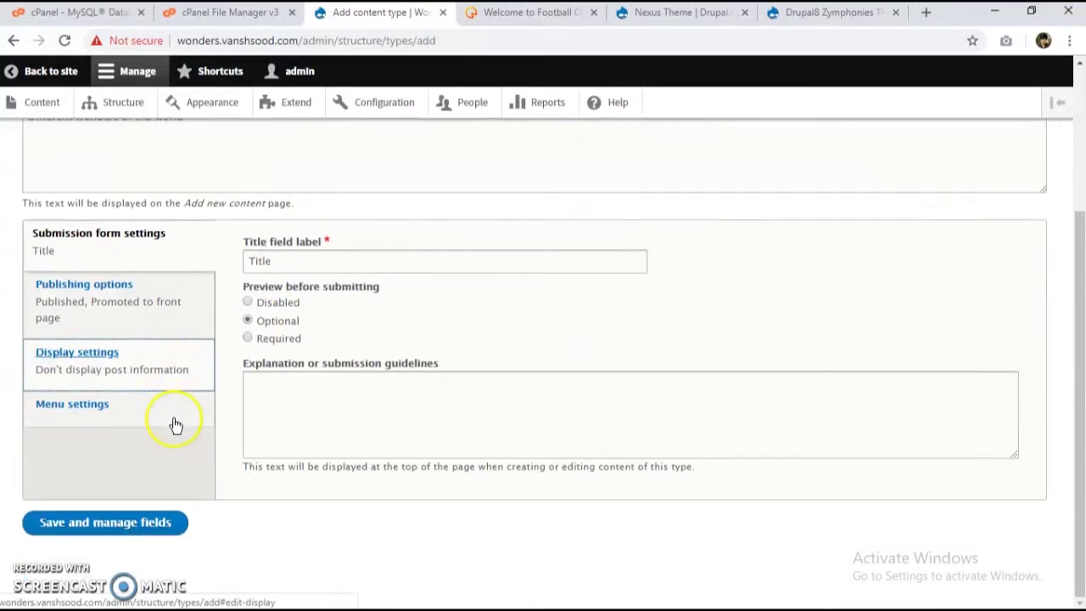
click(123, 524)
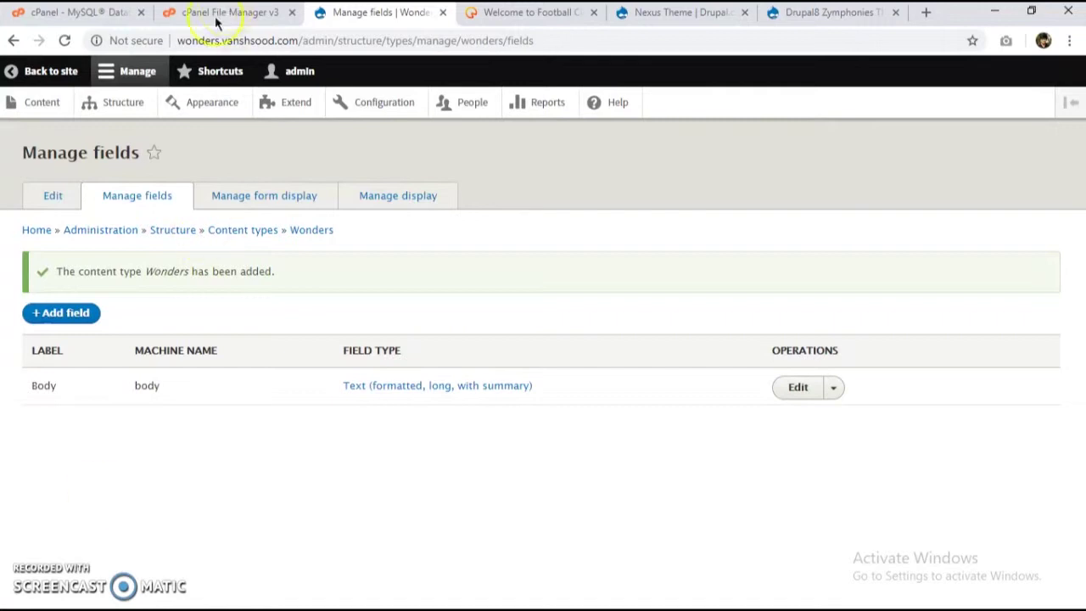
Step: Add an Image field to Wonders labelled 'img' (machine name field_img)
click(85, 314)
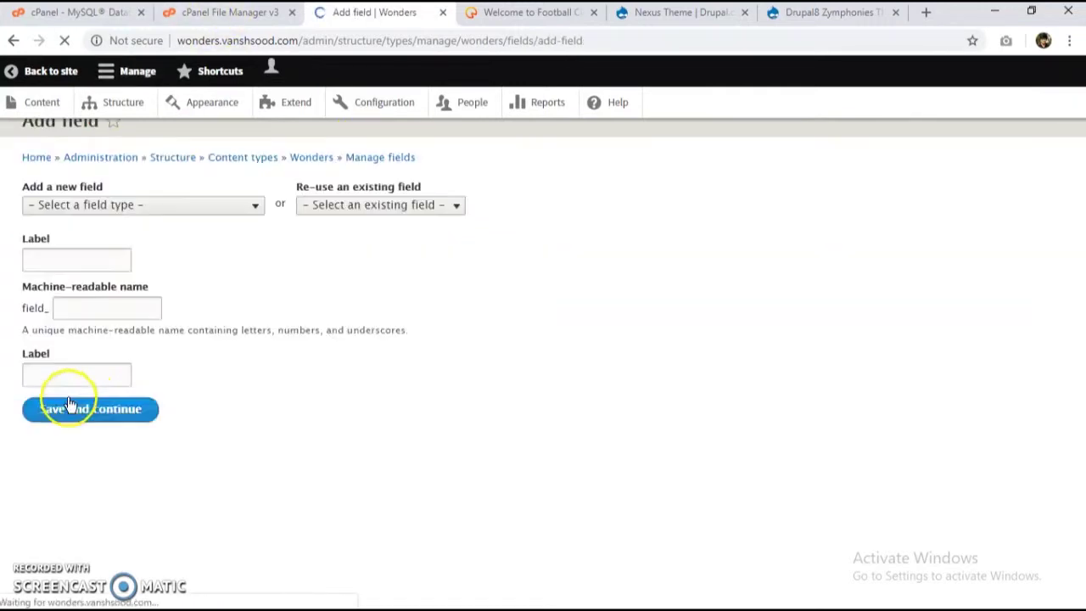
click(136, 238)
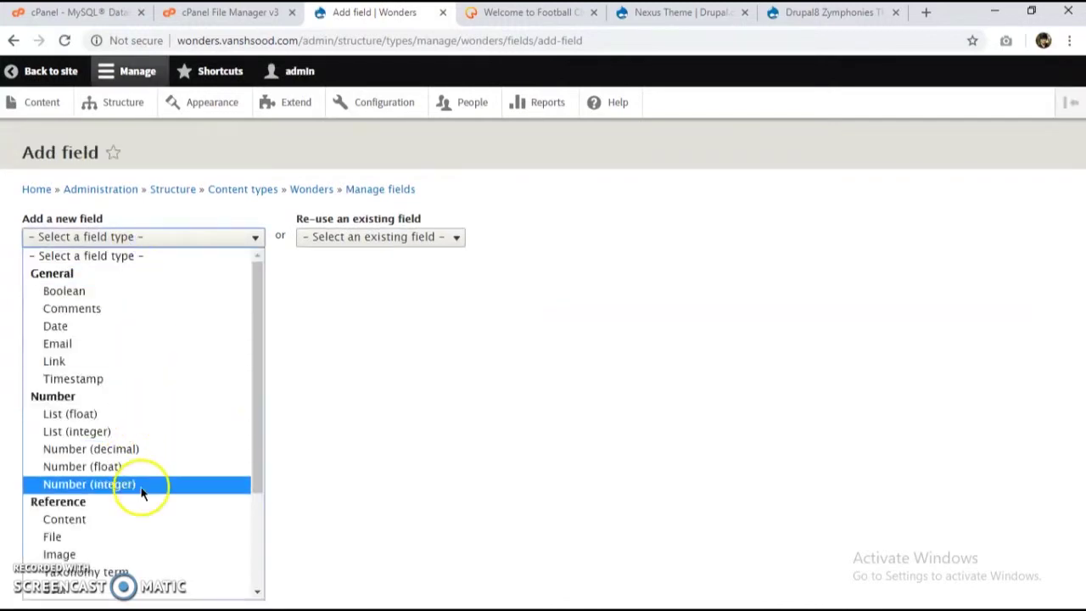
scroll(140, 492, down, 2)
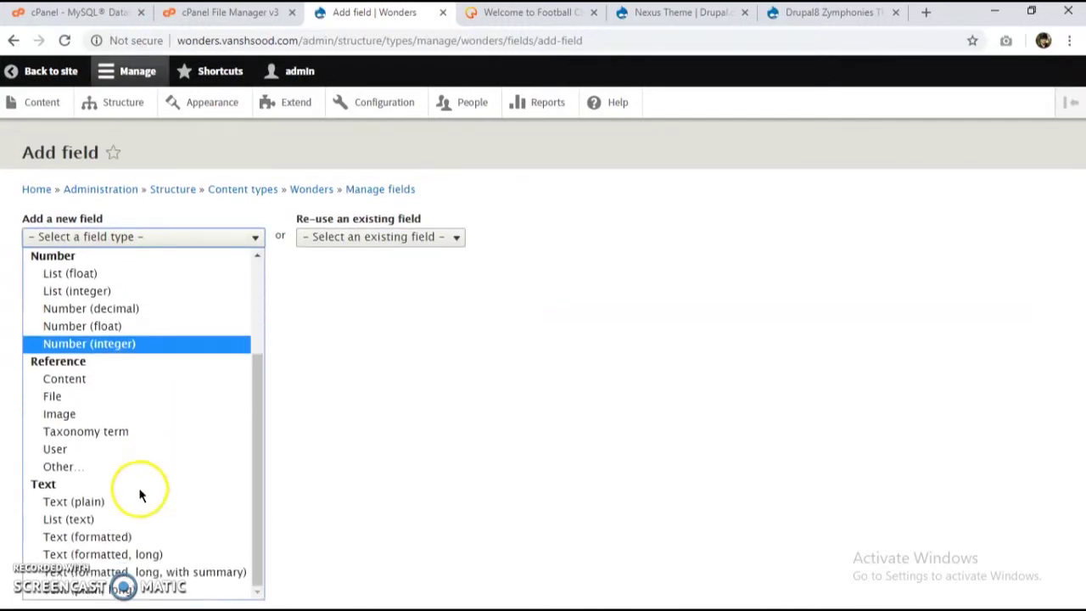
click(102, 414)
click(99, 292)
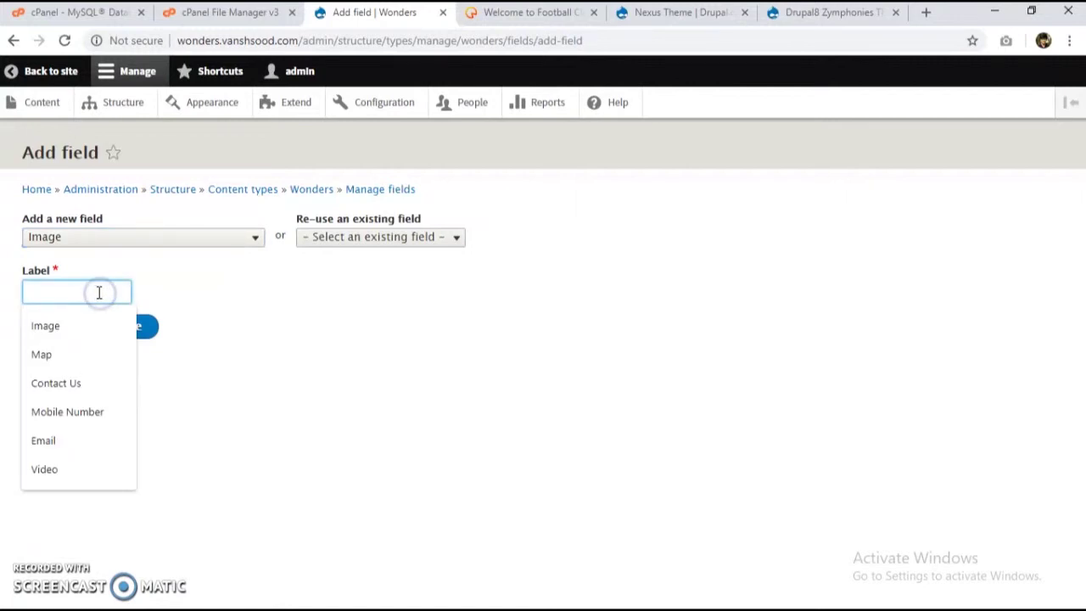
text(img)
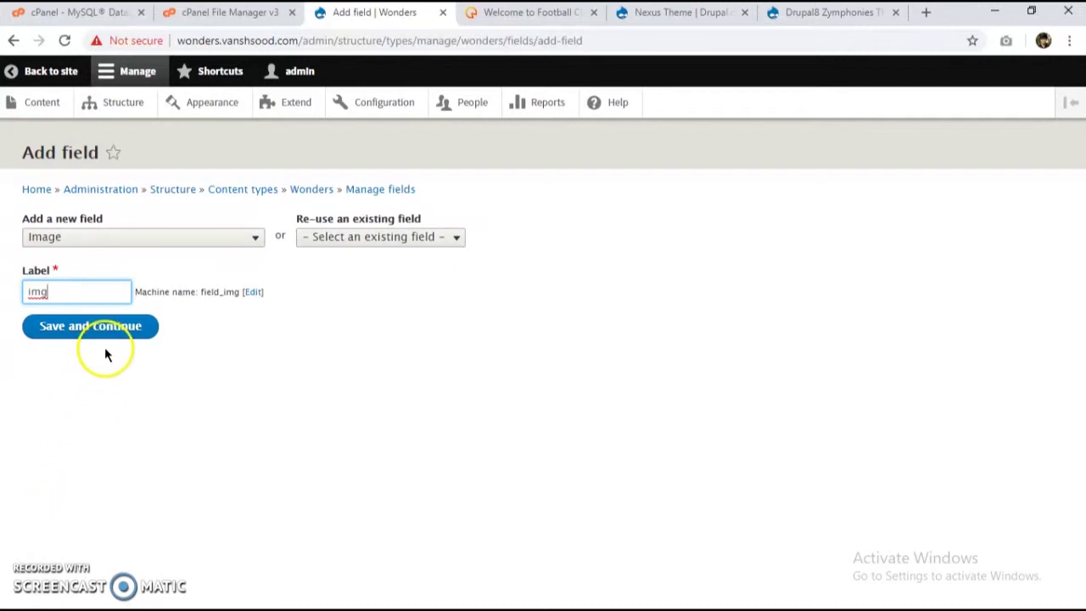
click(107, 331)
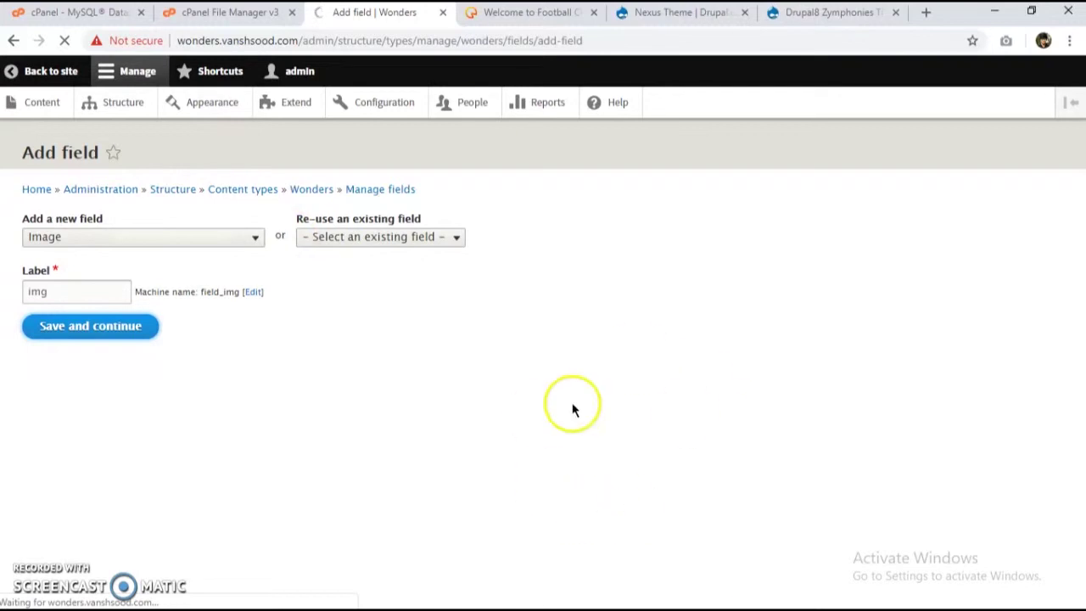
Step: Save the img field storage settings with allowed values limited to 1
scroll(84, 339, down, 2)
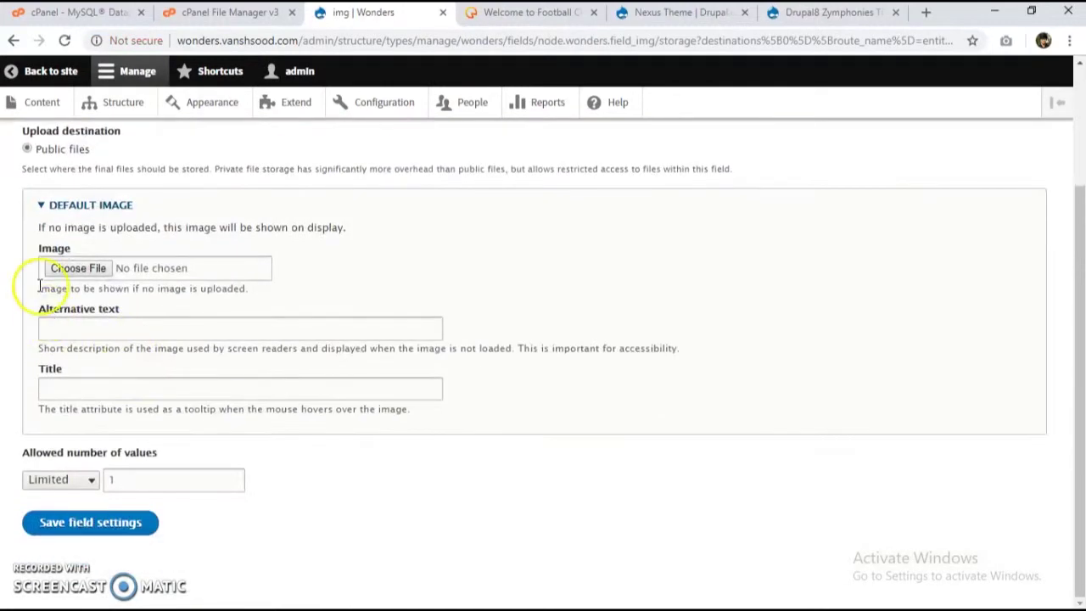
scroll(53, 194, up, 2)
scroll(54, 194, down, 2)
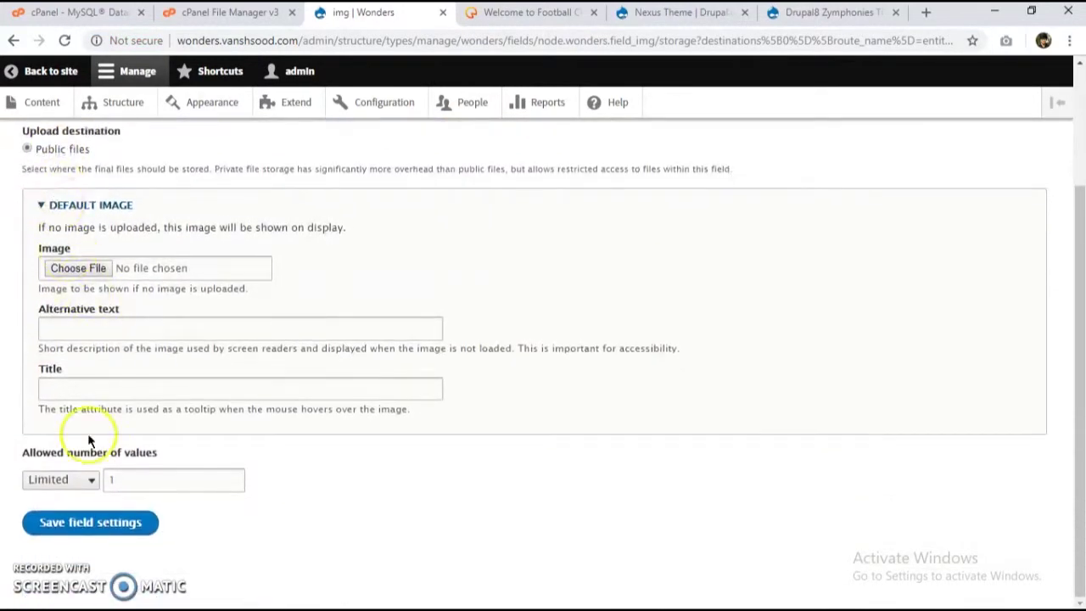
click(77, 480)
click(79, 480)
click(93, 525)
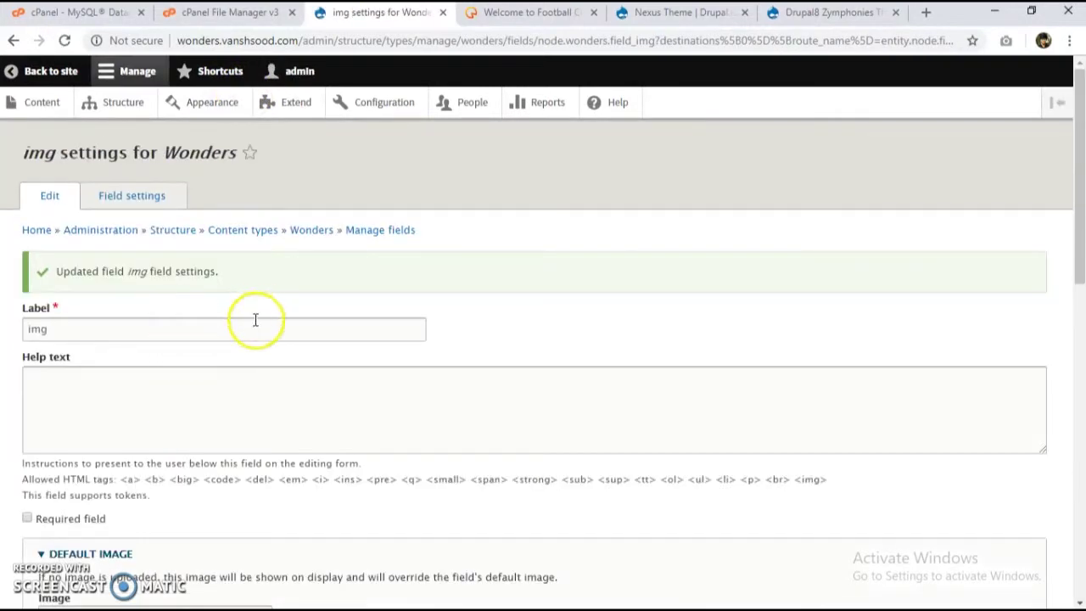
Step: Make alt text optional for img and save the field settings
scroll(237, 339, down, 3)
scroll(139, 297, down, 5)
scroll(145, 308, up, 8)
scroll(134, 301, down, 1)
scroll(135, 301, down, 8)
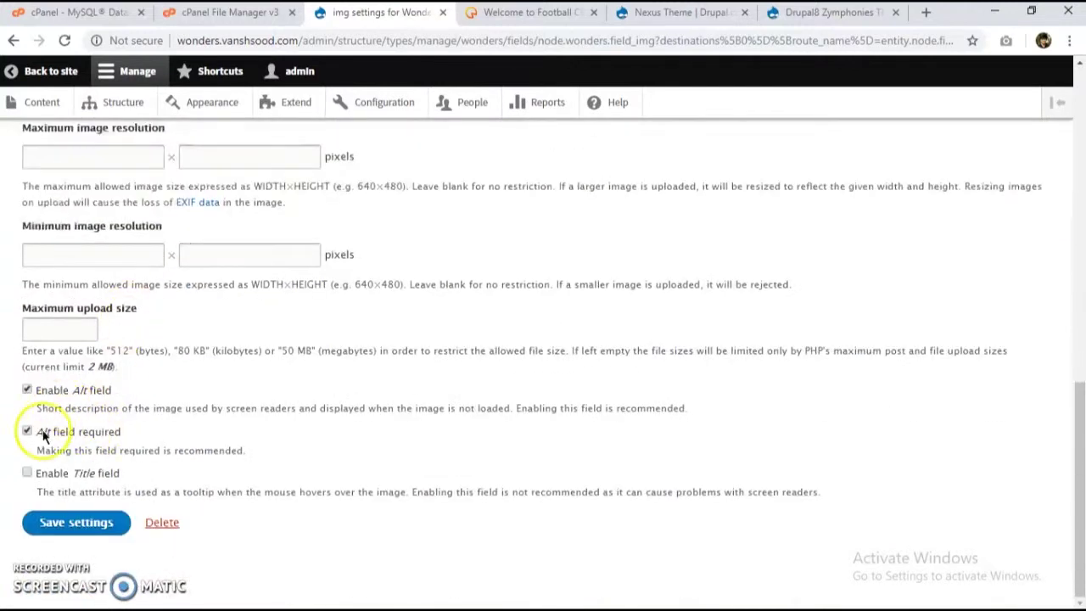
click(45, 434)
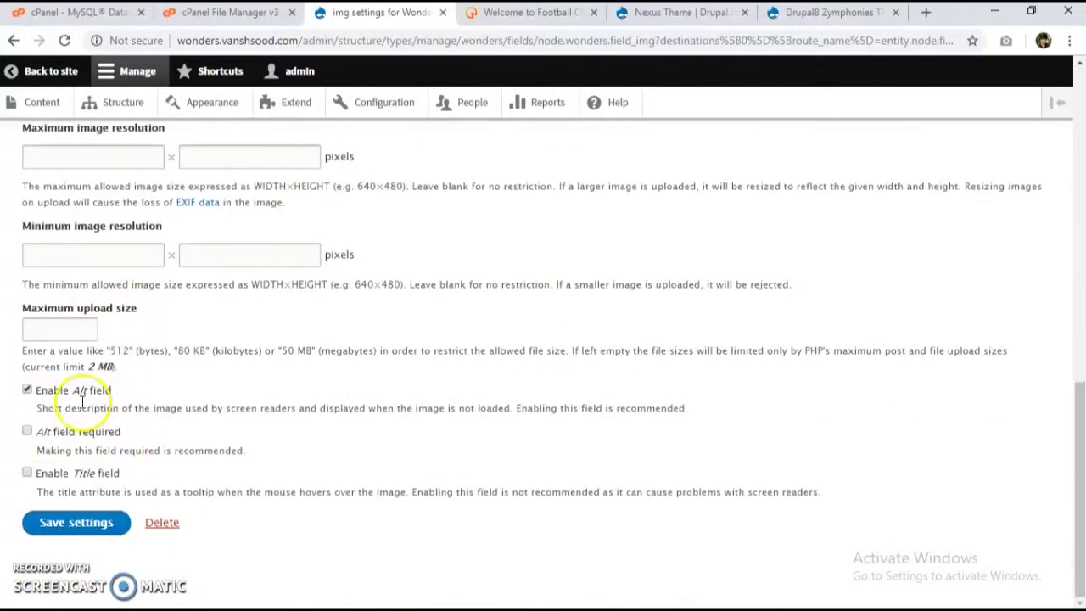
scroll(90, 390, up, 3)
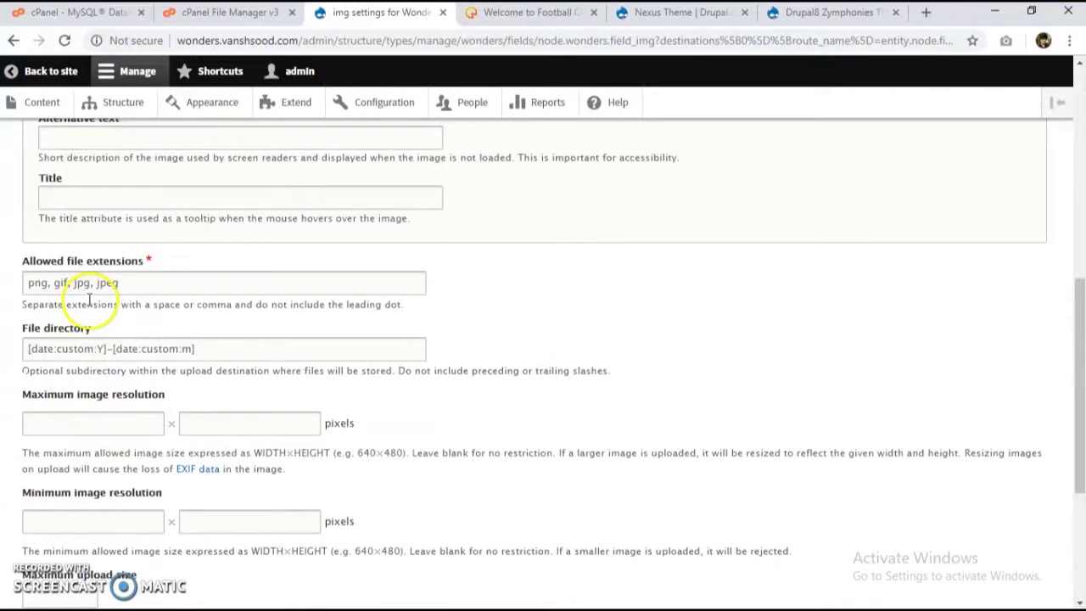
scroll(109, 424, down, 3)
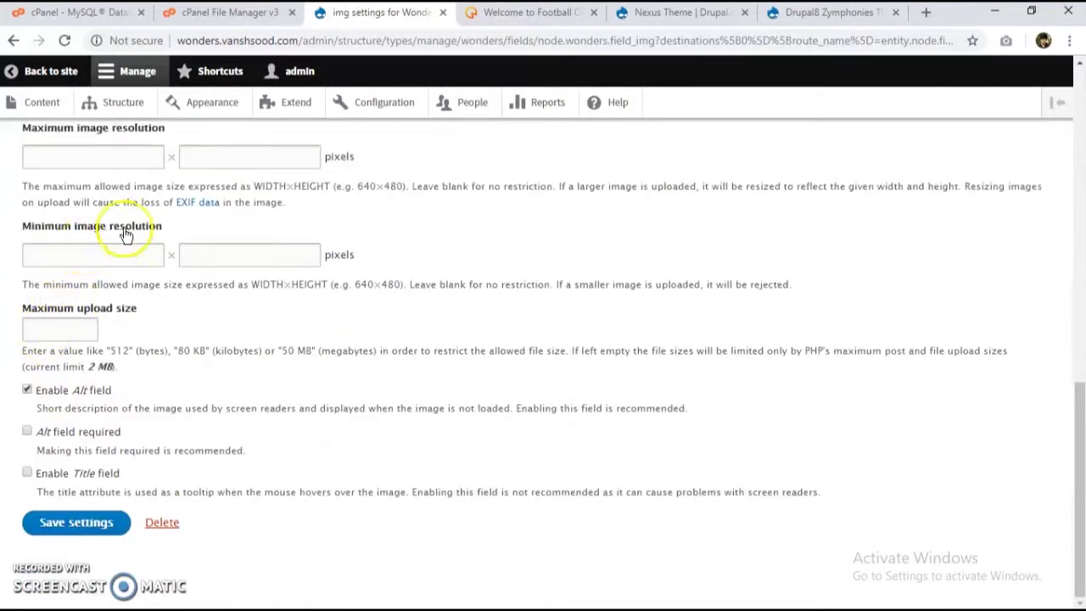
scroll(98, 279, up, 2)
scroll(98, 279, up, 7)
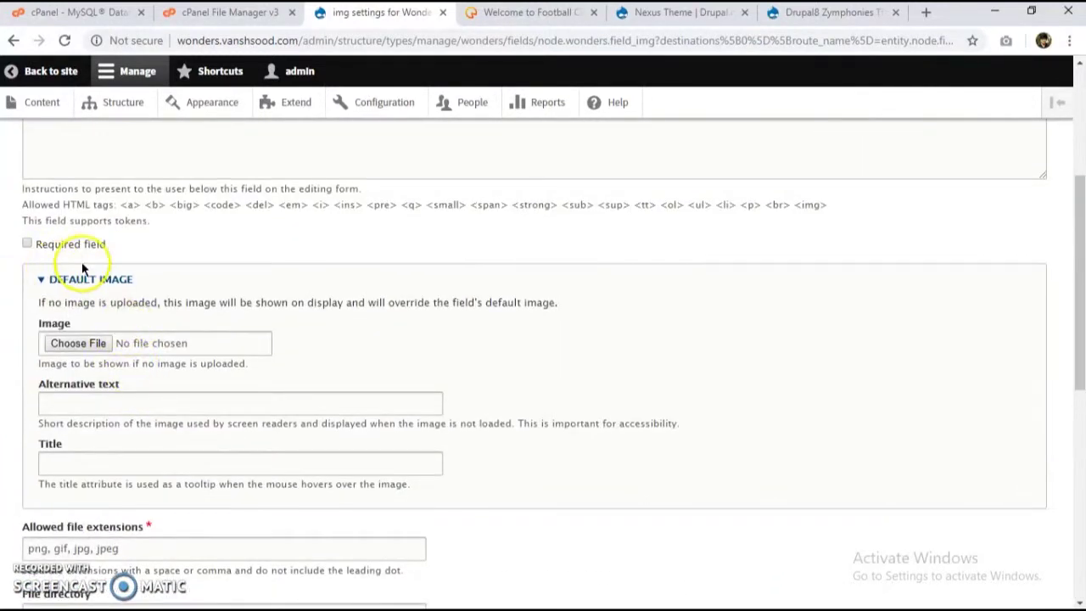
scroll(82, 276, down, 15)
click(77, 520)
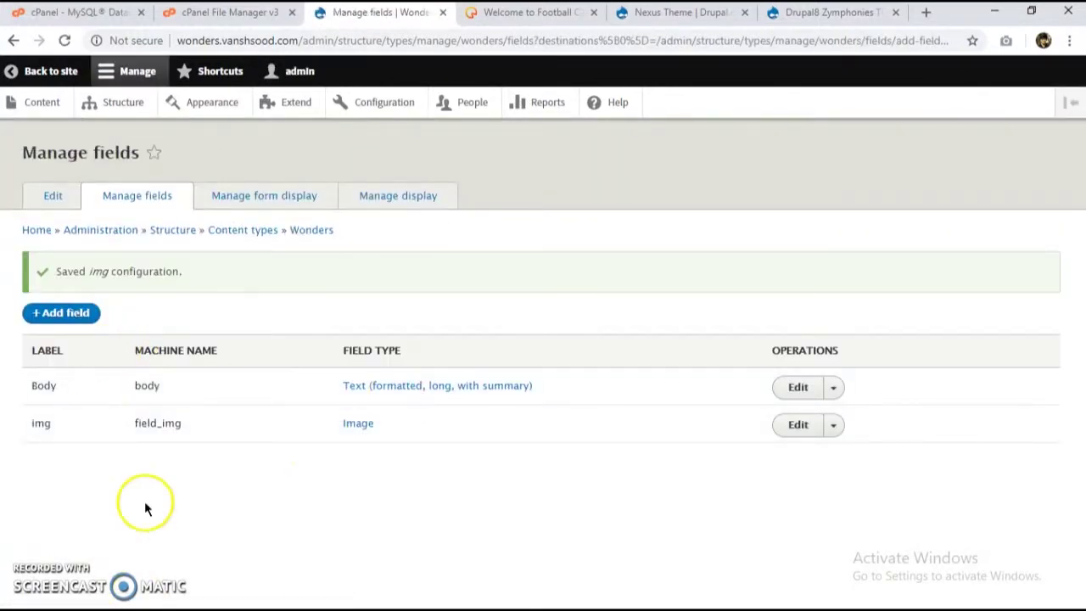
Step: In Wonders' Manage display, move Body below img, hide img's label, save, and return to the front page
click(387, 196)
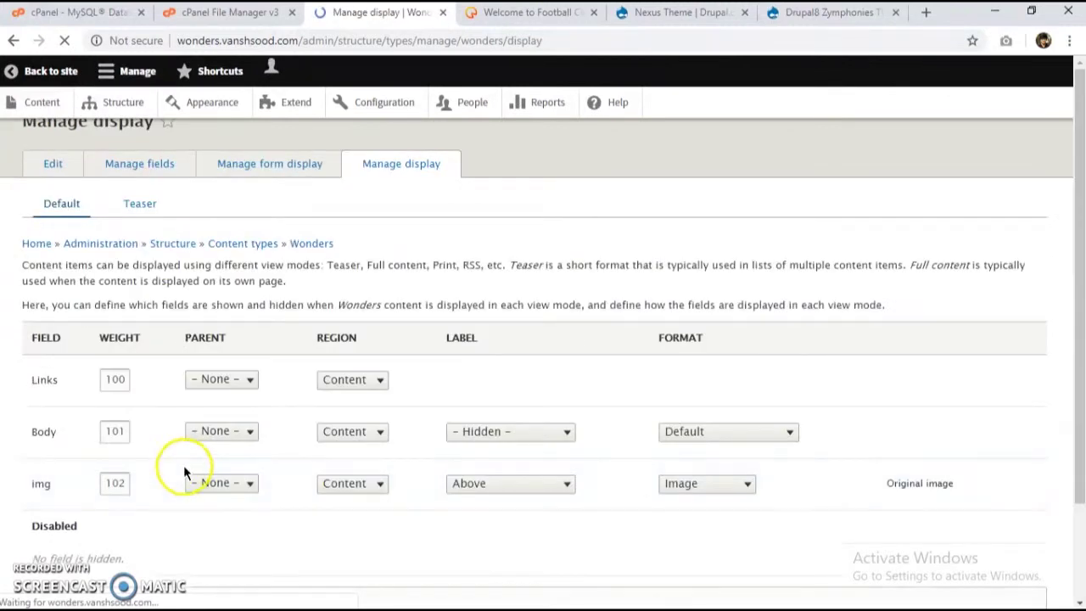
drag(34, 455, 36, 486)
click(252, 511)
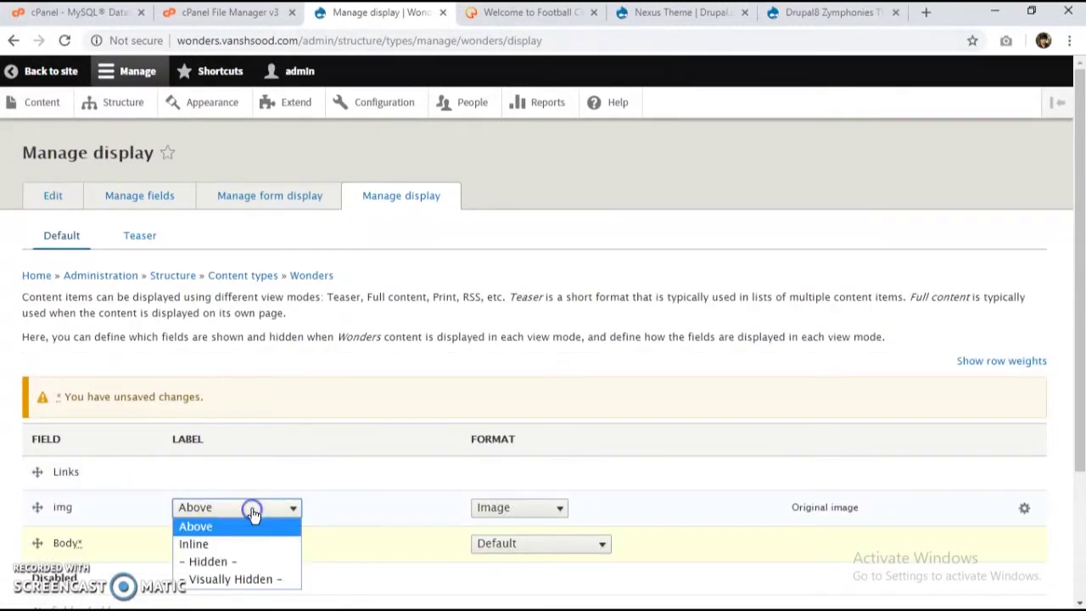
click(245, 560)
scroll(246, 538, down, 2)
click(51, 522)
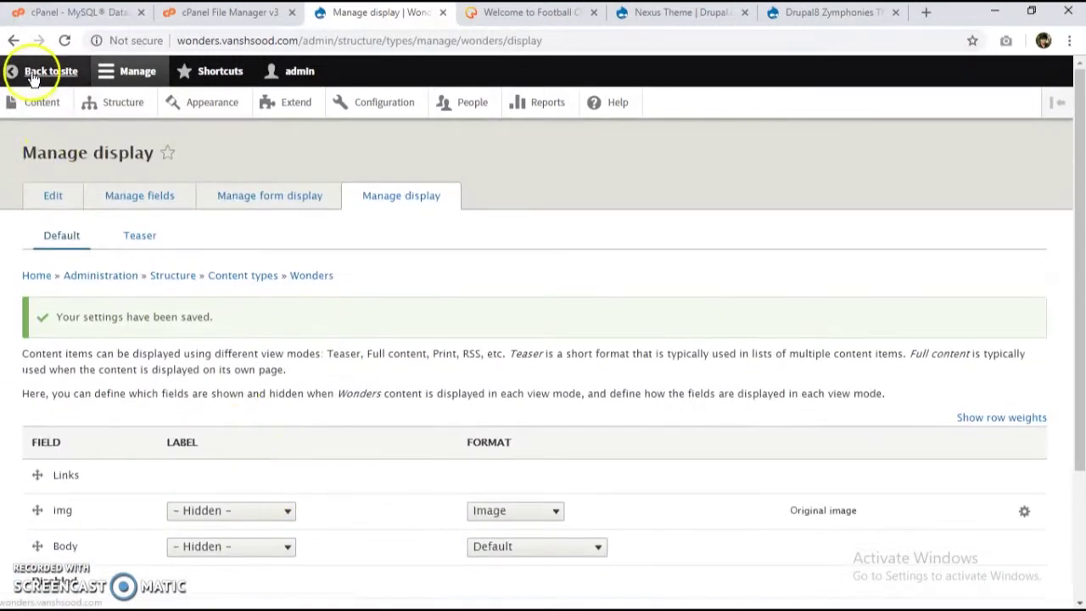
click(34, 72)
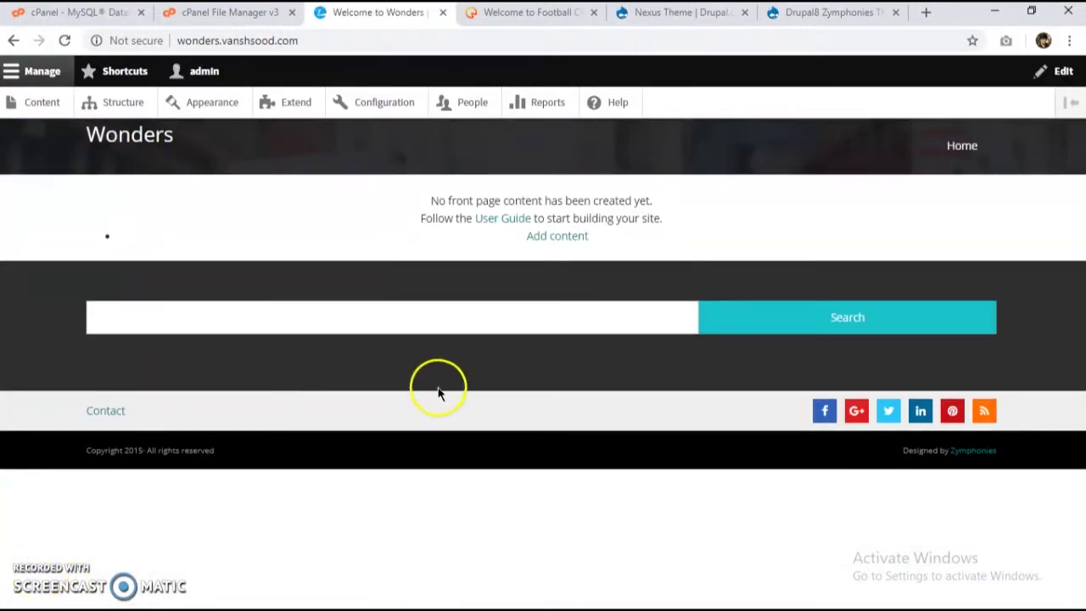
Step: Open the Create Wonders form via Content > Add content
click(39, 103)
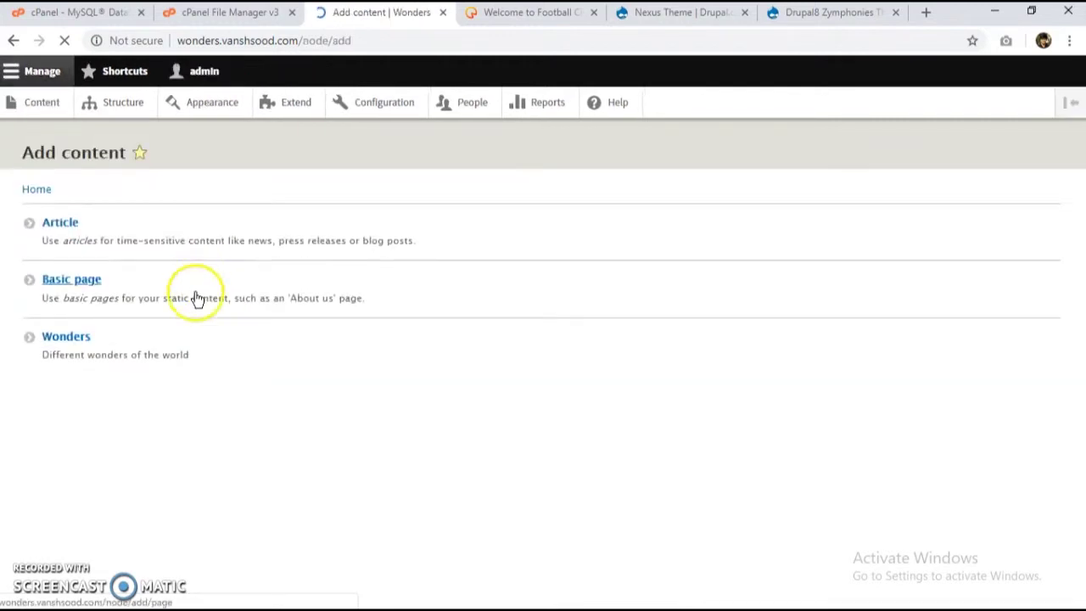
click(128, 373)
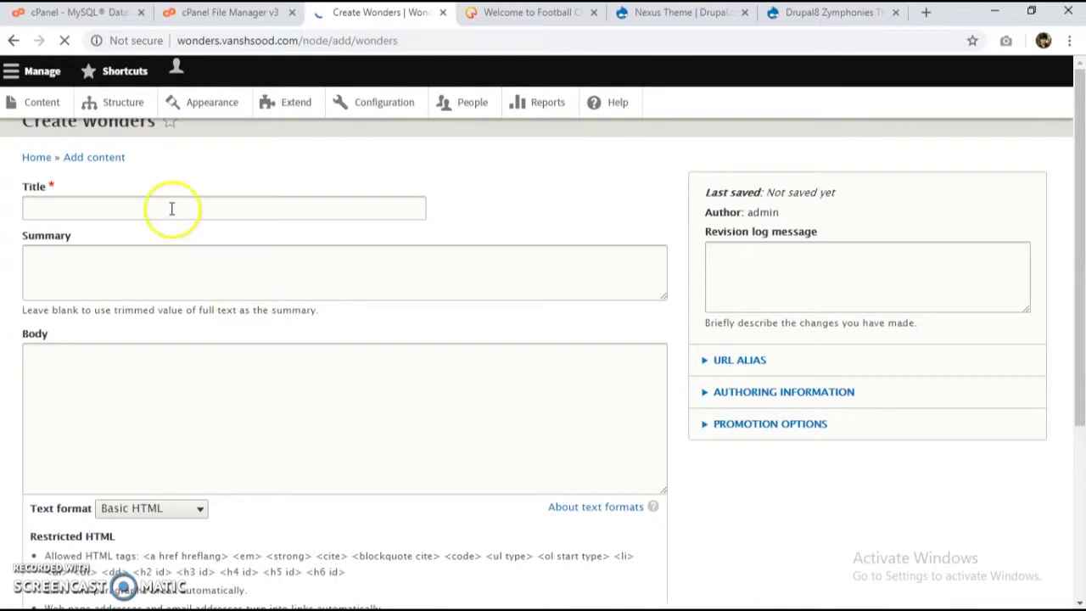
Step: Title the new Wonders item 'Taj Mahal' and place the cursor in the Body editor
click(171, 209)
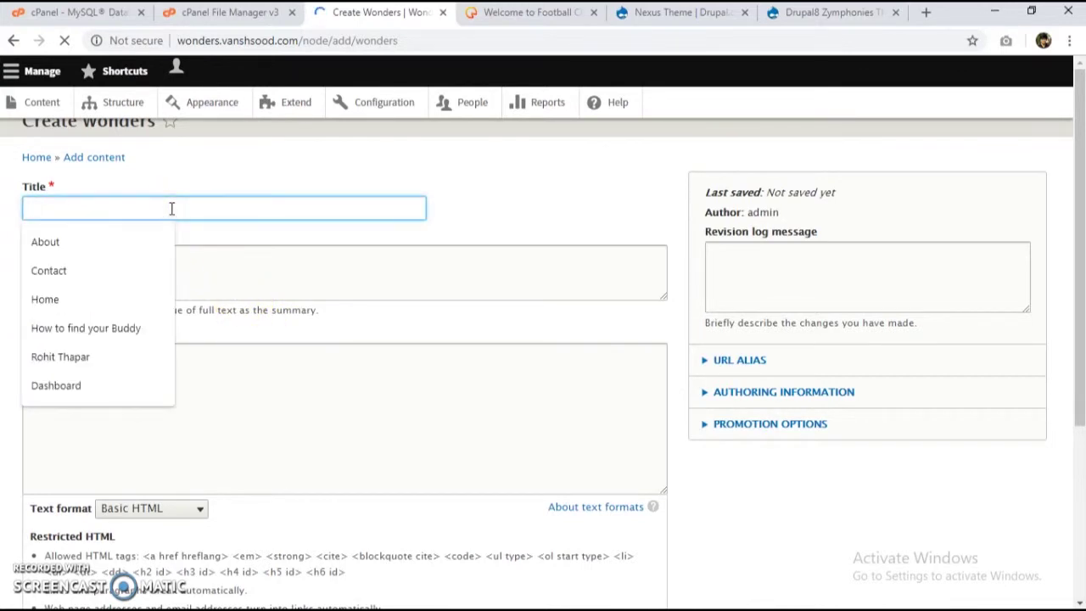
text(Taj)
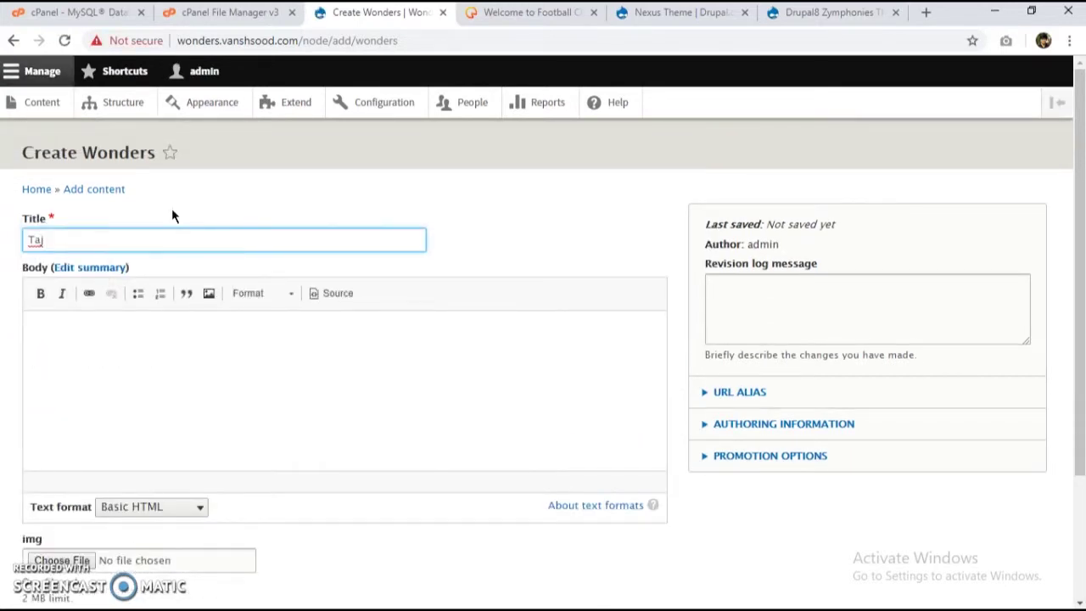
text( Mahal)
click(155, 327)
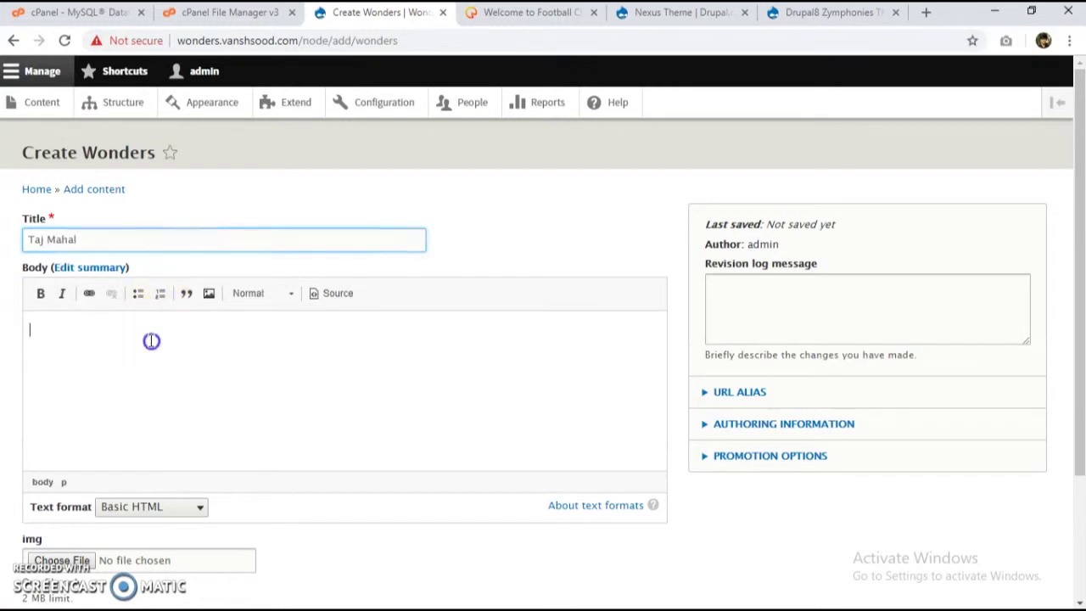
scroll(225, 348, down, 2)
scroll(227, 365, up, 1)
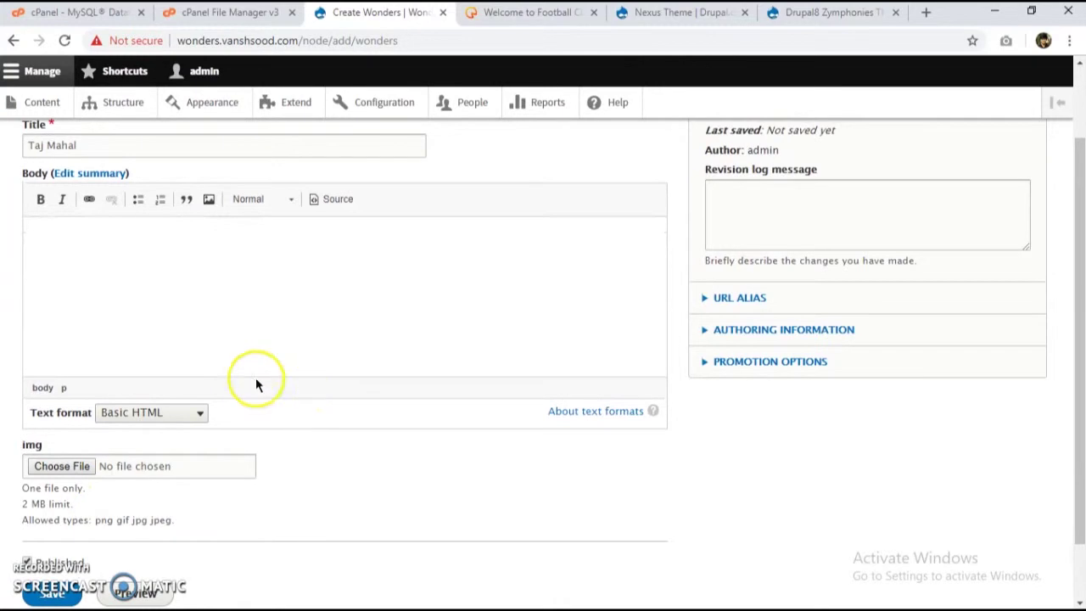
click(262, 323)
Step: Copy the Taj Mahal description paragraph from the Notepad notes into the Body
key(alt+Tab)
key(Tab)
key(Tab)
key(shift+Tab)
key(shift+Tab)
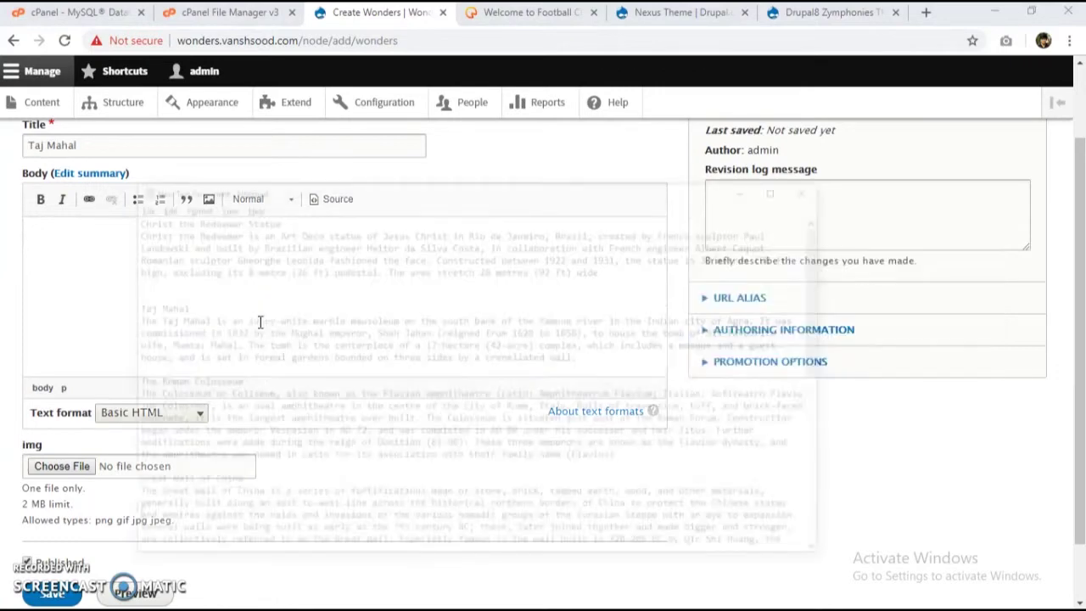
click(238, 329)
scroll(238, 328, down, 10)
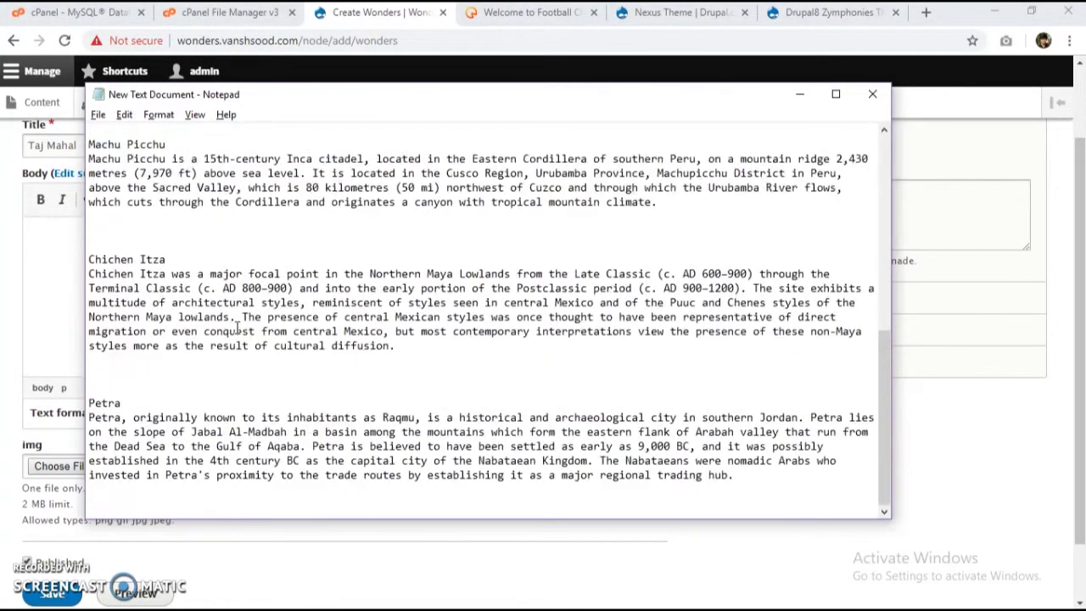
scroll(238, 328, up, 10)
scroll(233, 367, down, 10)
scroll(246, 381, up, 10)
click(237, 264)
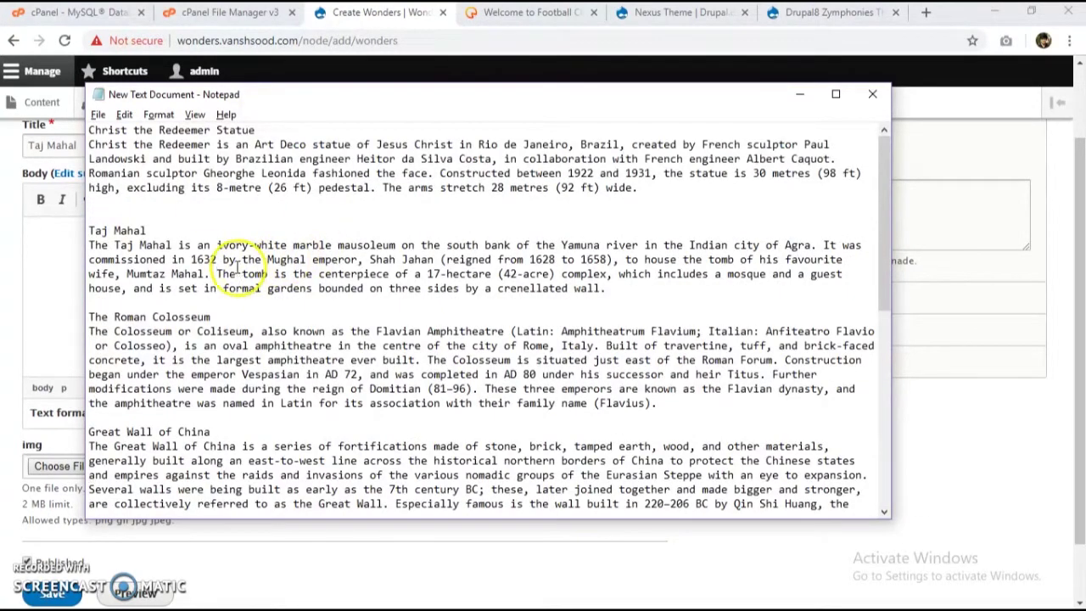
drag(625, 286, 73, 251)
key(ctrl+c)
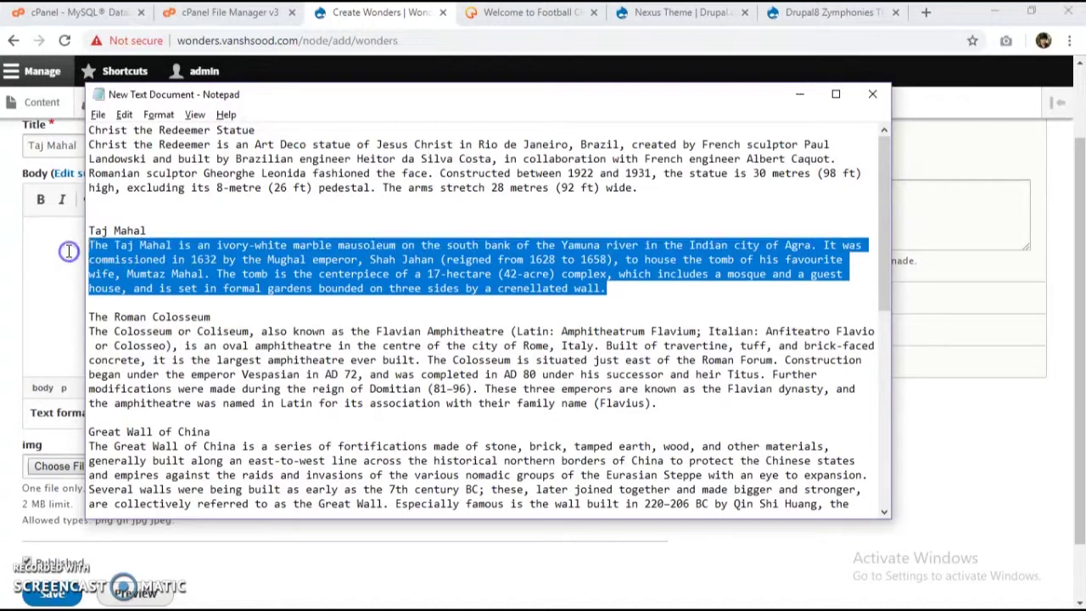
click(61, 256)
key(ctrl+v)
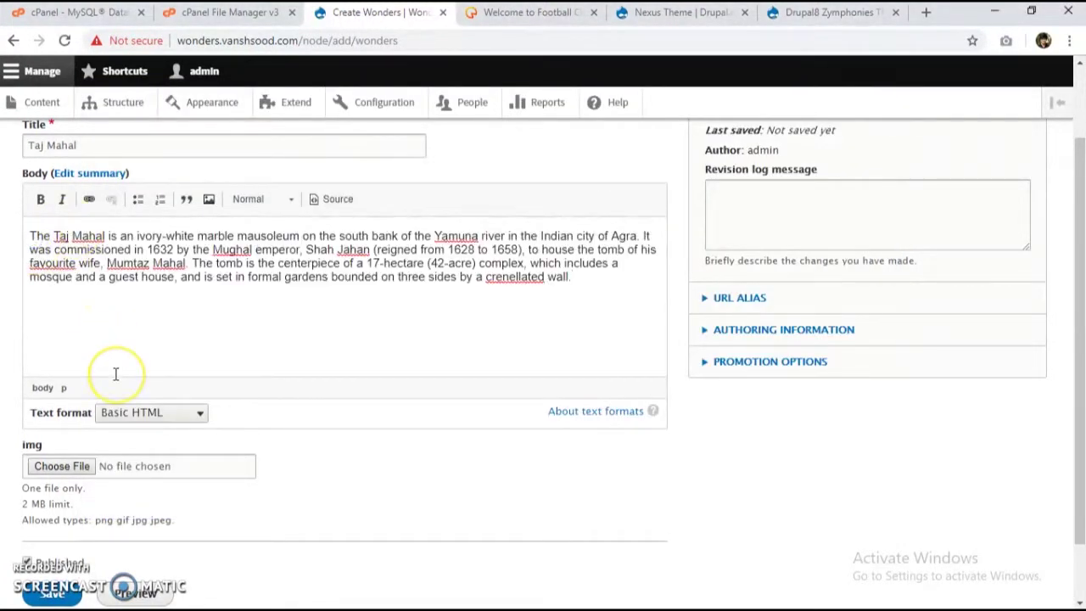
scroll(181, 465, down, 2)
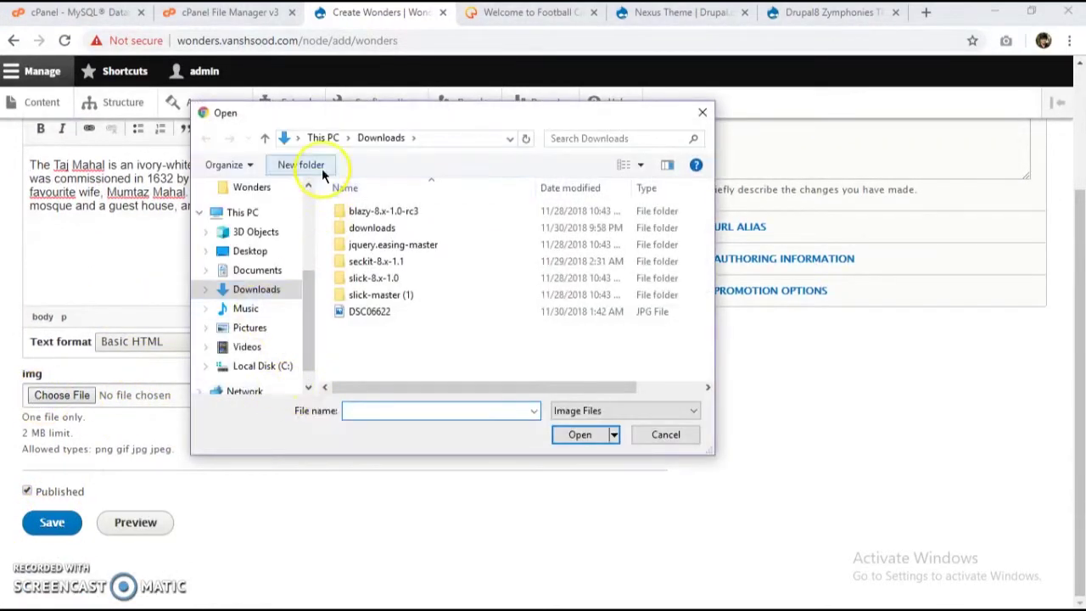
Step: Upload taj.jpg from GCI > Multi-Site > Wonders and save the Taj Mahal item
scroll(263, 322, up, 3)
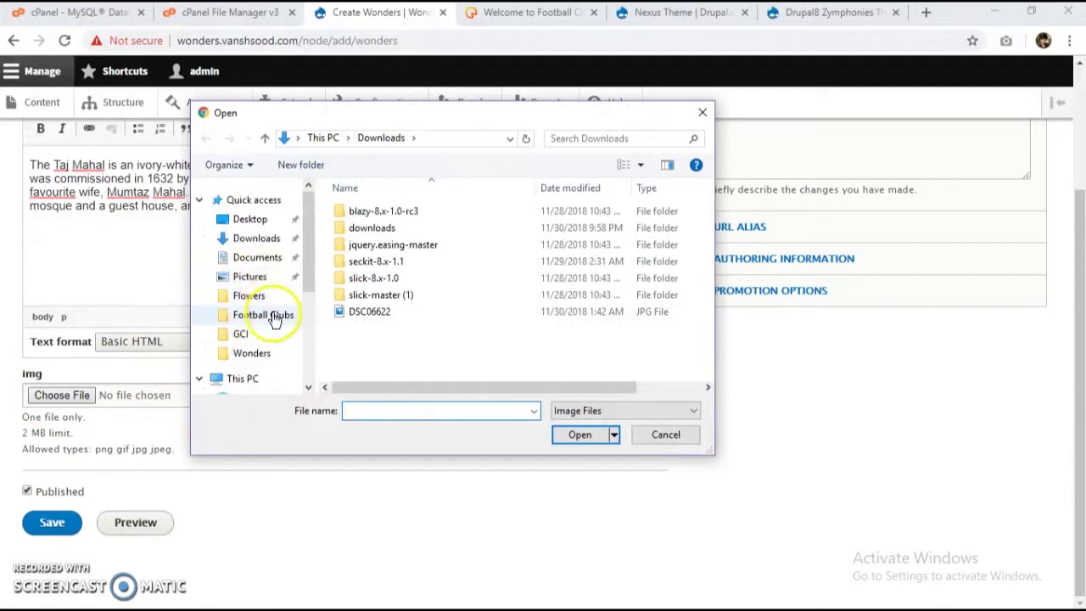
click(246, 334)
scroll(415, 271, down, 1)
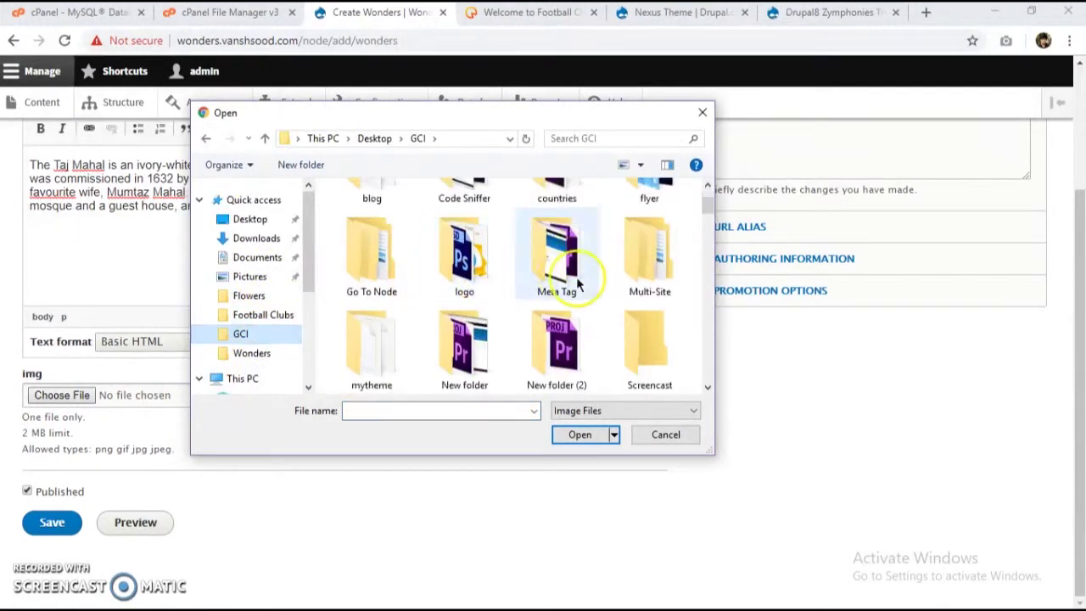
double_click(627, 273)
double_click(376, 226)
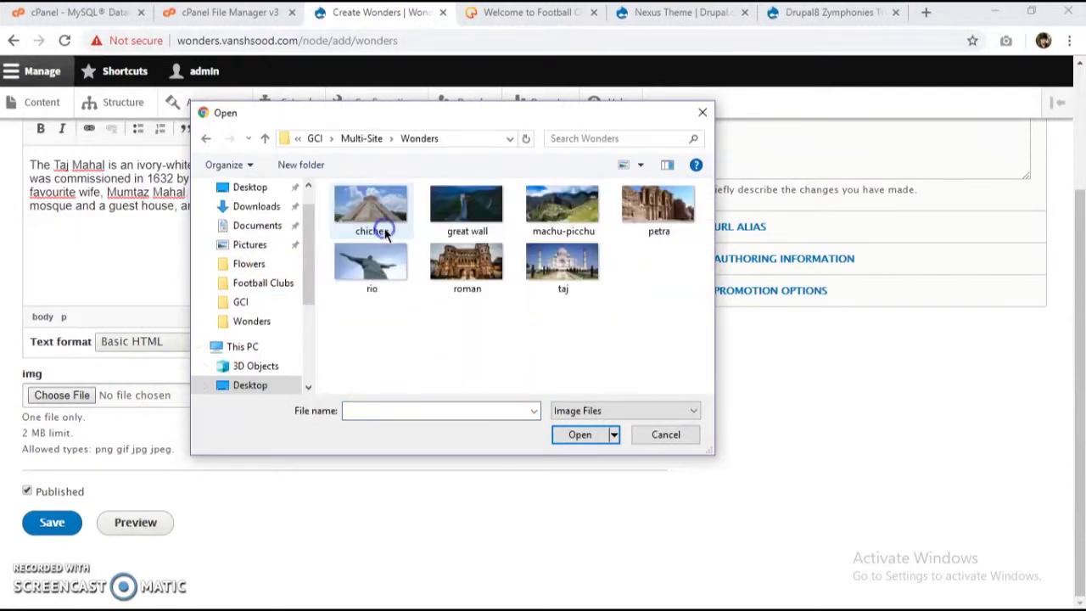
double_click(538, 263)
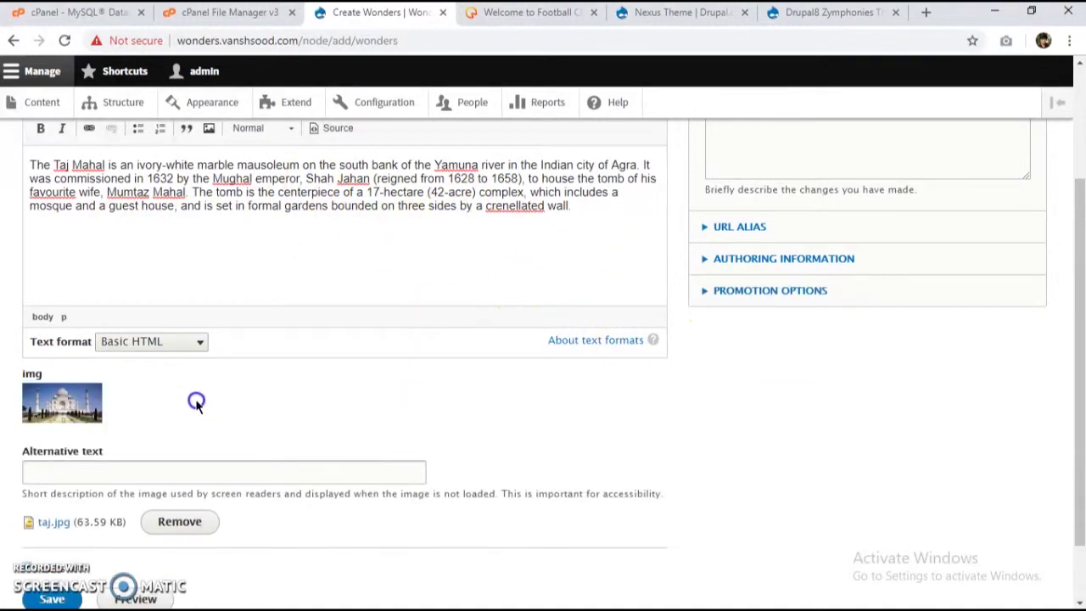
scroll(196, 402, down, 1)
click(73, 525)
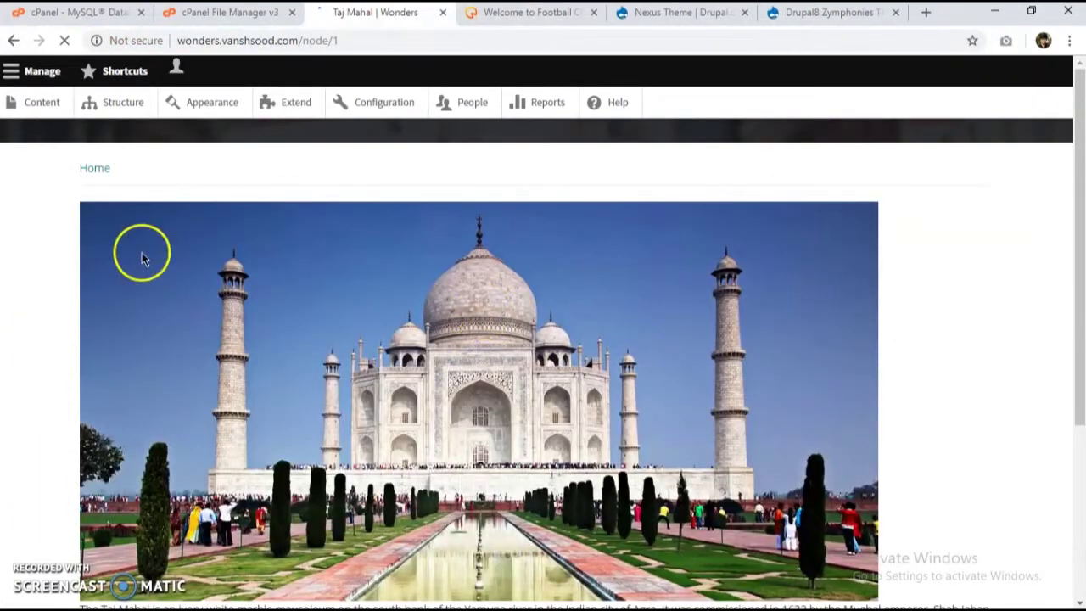
Step: Review the published Taj Mahal page, then start a new Wonders item from Content > Add content
scroll(141, 254, down, 3)
scroll(141, 373, up, 5)
scroll(468, 400, down, 5)
scroll(467, 395, up, 5)
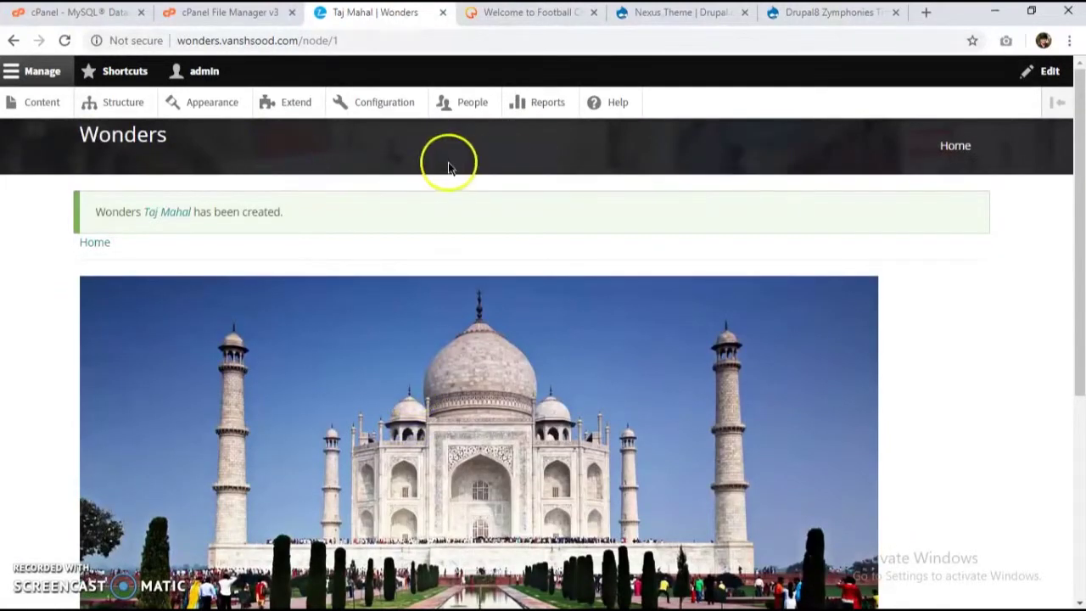
scroll(226, 266, down, 2)
scroll(625, 393, up, 2)
scroll(312, 222, down, 4)
scroll(299, 247, up, 4)
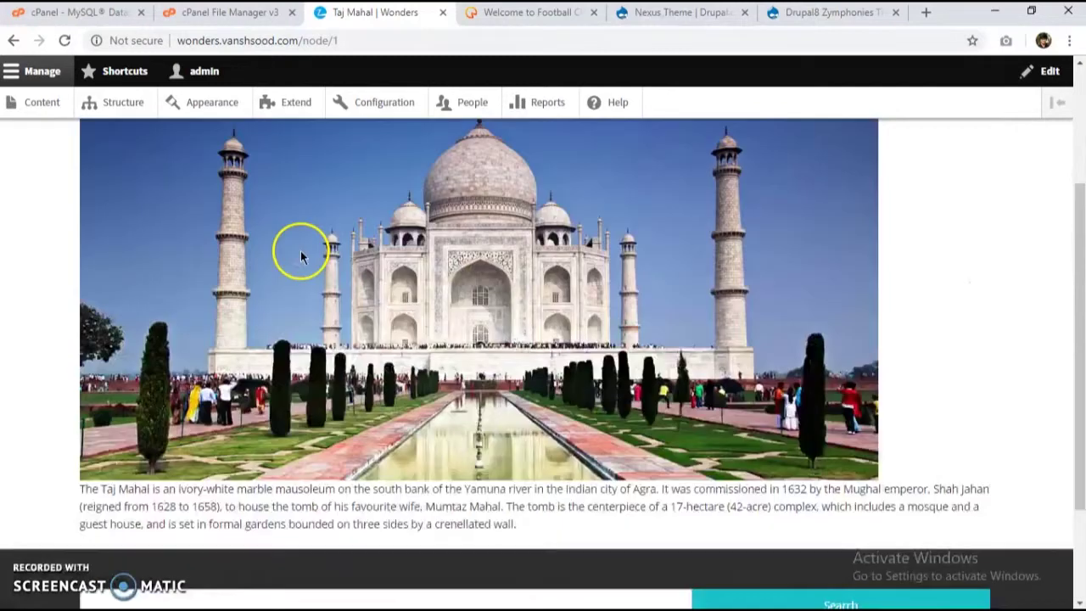
scroll(501, 251, down, 3)
scroll(522, 274, up, 5)
click(44, 102)
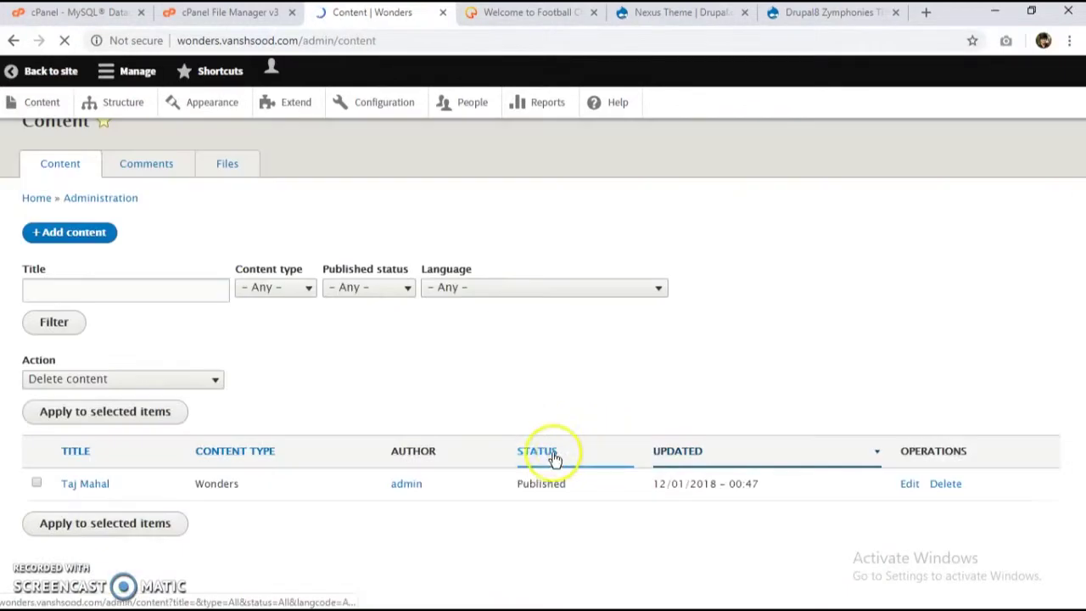
click(92, 270)
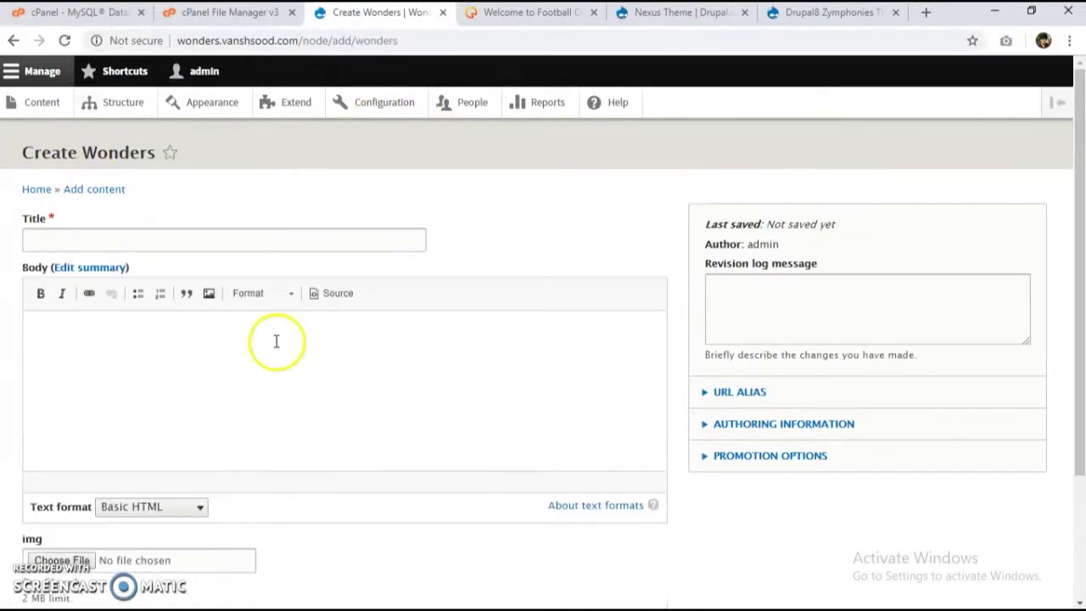
Step: Enter the title 'Christ the Redeemer Statue' and paste its description paragraph from Notepad into Body
click(226, 237)
key(alt+Tab)
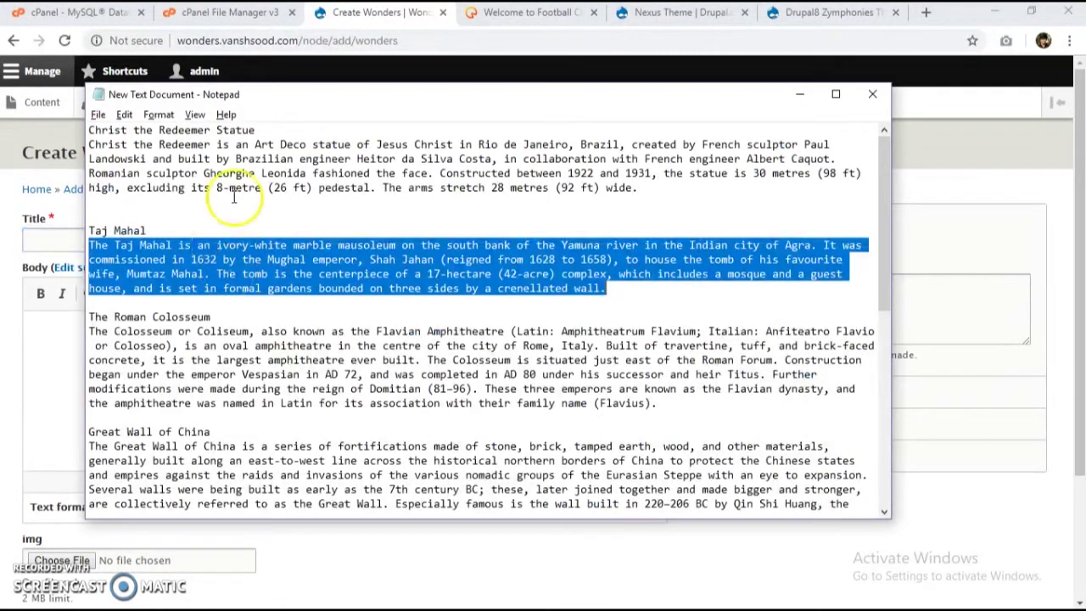
drag(255, 130, 88, 130)
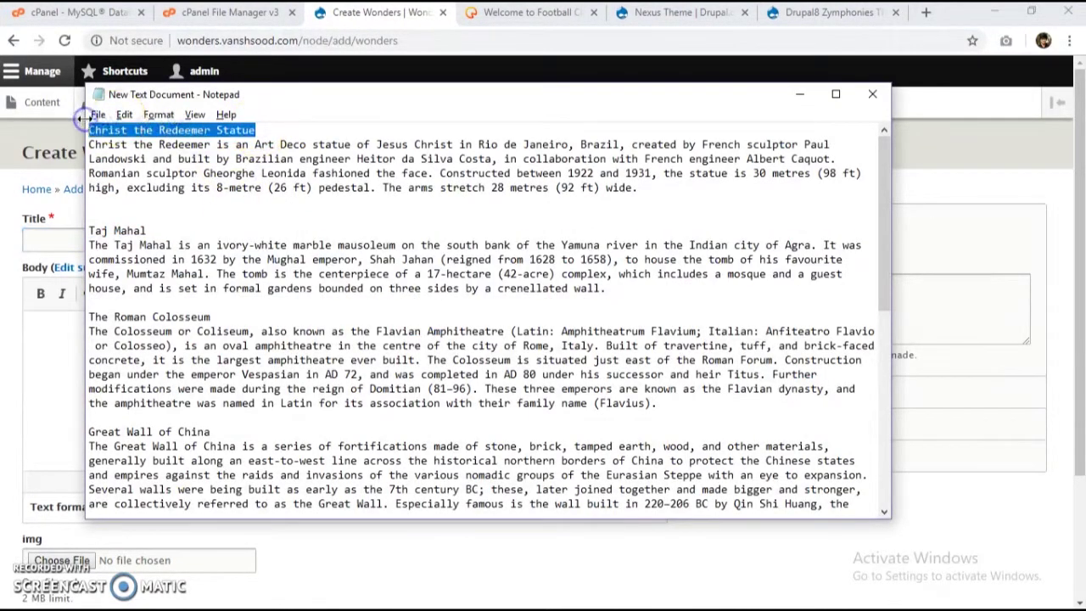
key(ctrl+x)
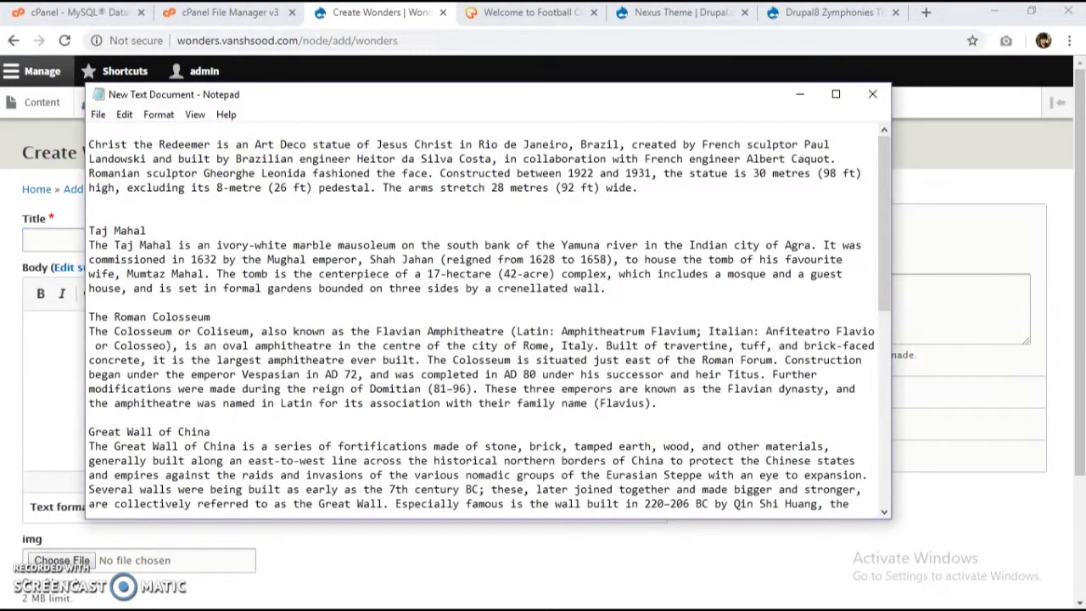
key(alt+Tab)
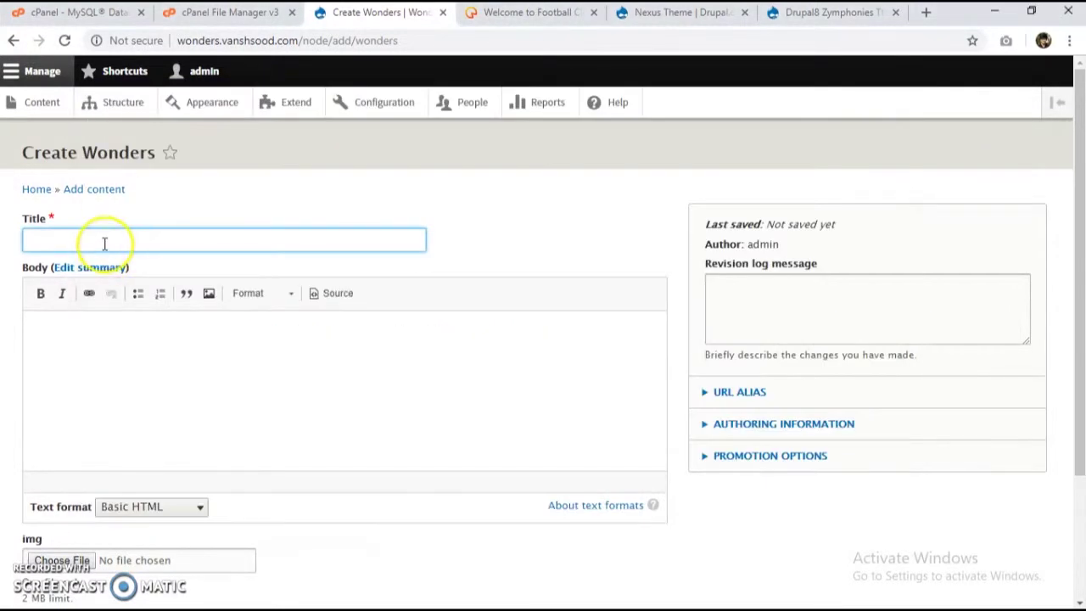
click(146, 357)
key(alt+Tab)
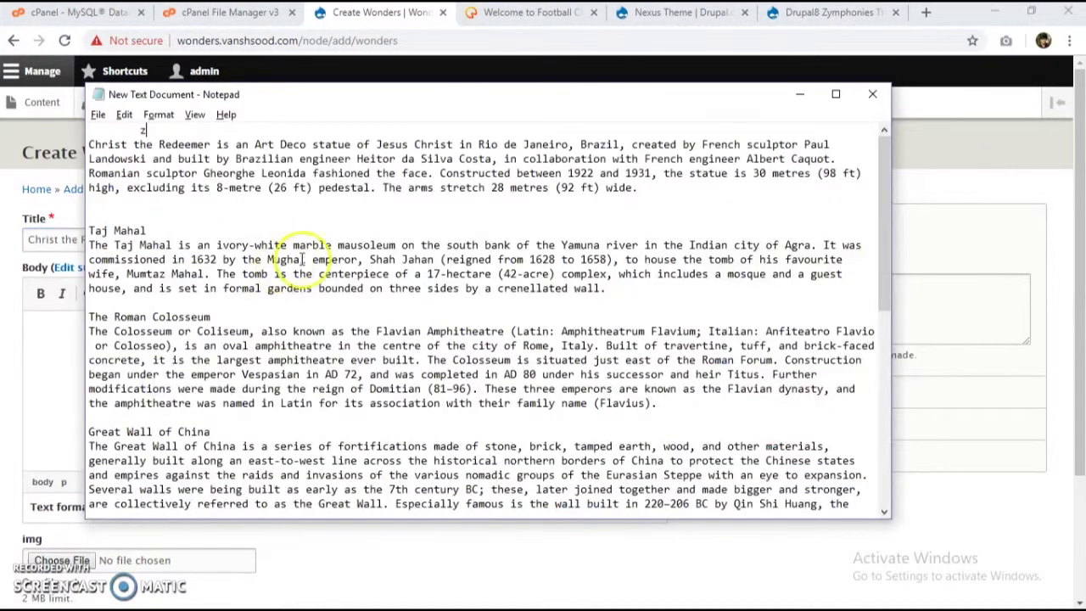
drag(647, 182, 76, 142)
key(ctrl+c)
key(alt+Tab)
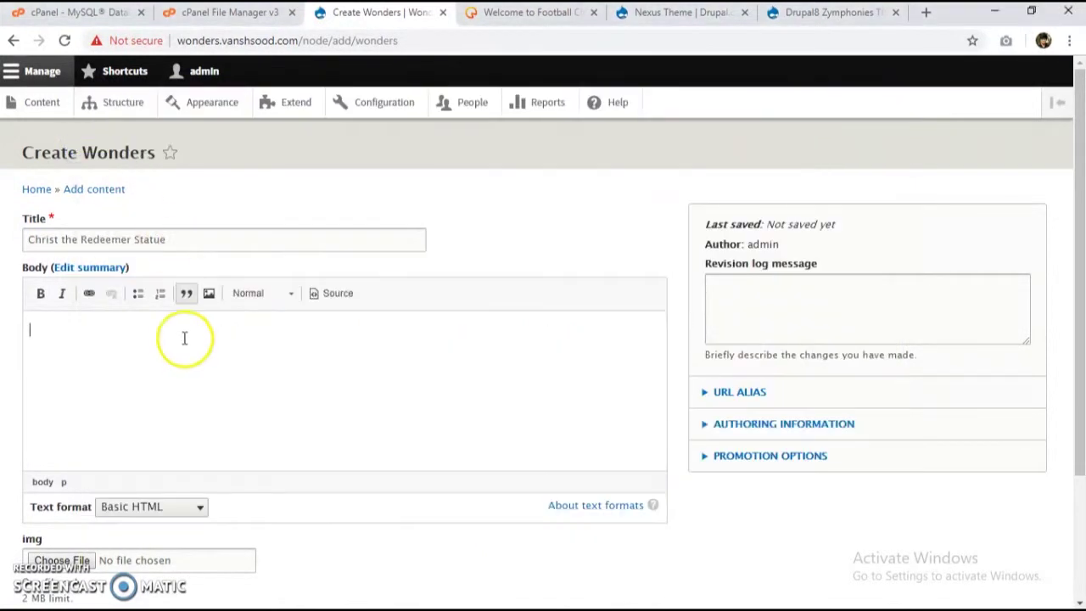
key(ctrl+v)
scroll(113, 501, down, 2)
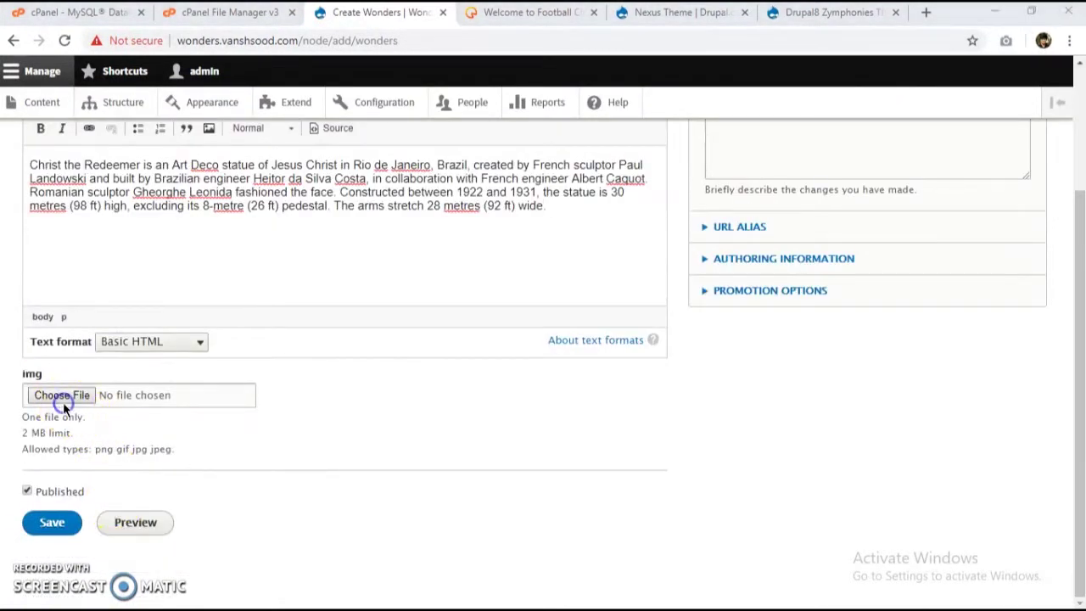
Step: Attach rio.jpg as the image and save the Christ the Redeemer Statue item
click(63, 400)
click(359, 266)
double_click(360, 265)
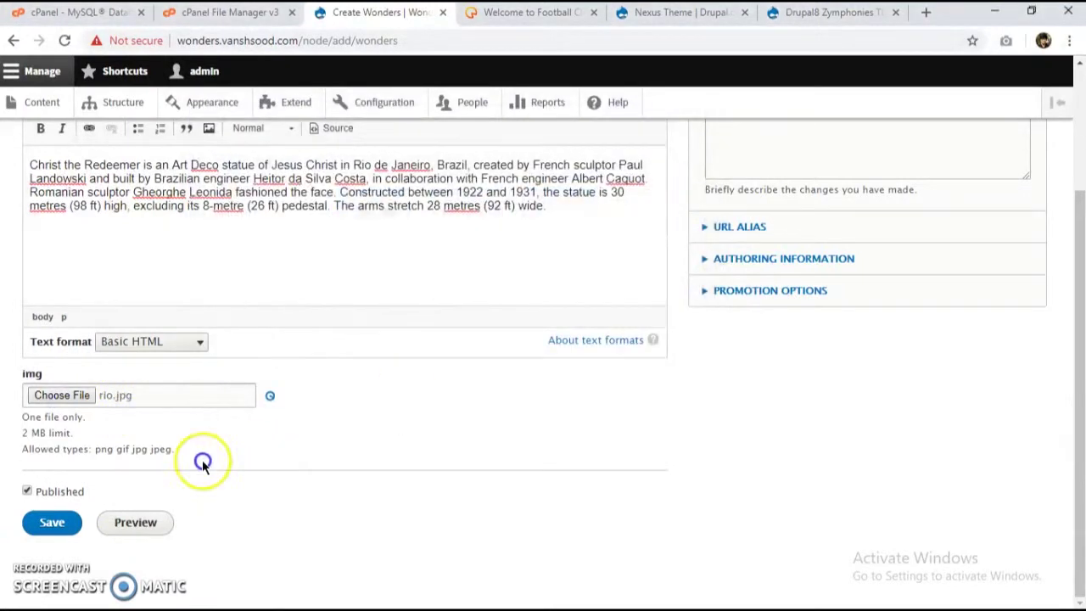
click(53, 521)
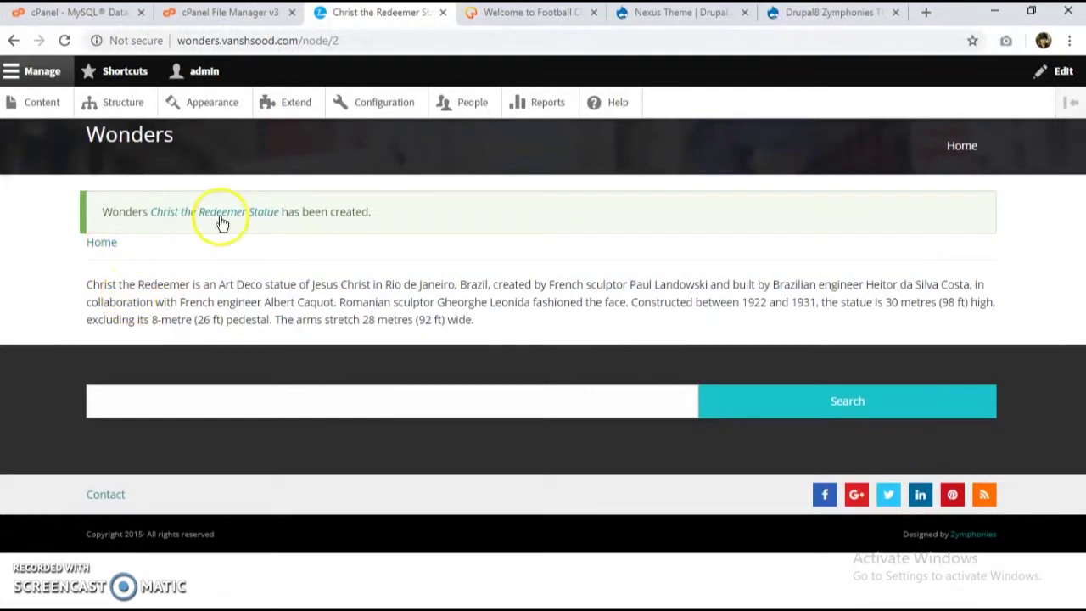
Step: View the new Christ the Redeemer Statue page, then open it for editing from the content list
click(219, 217)
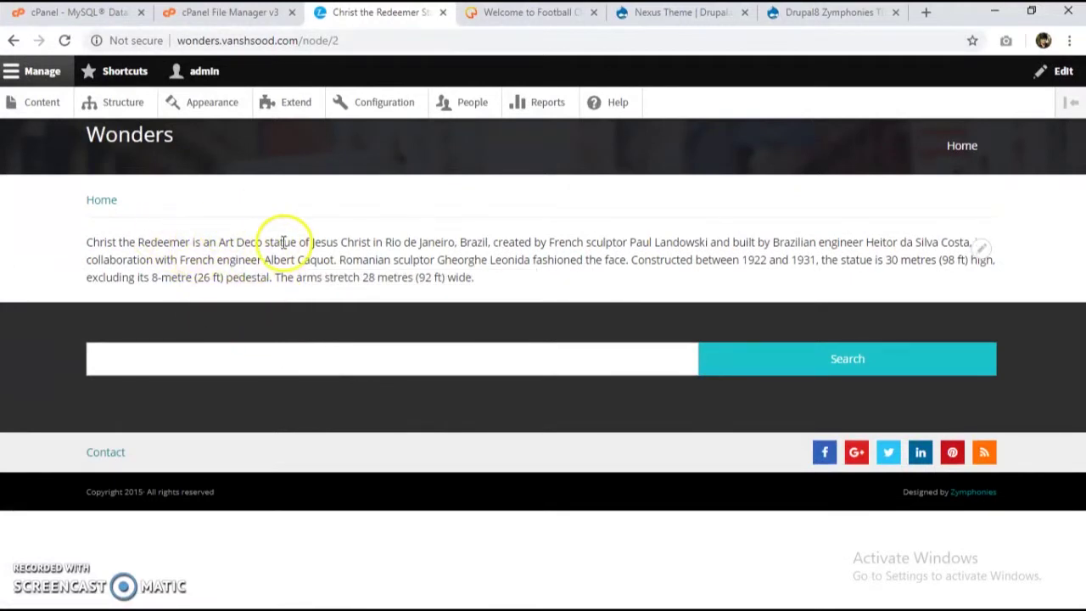
click(24, 93)
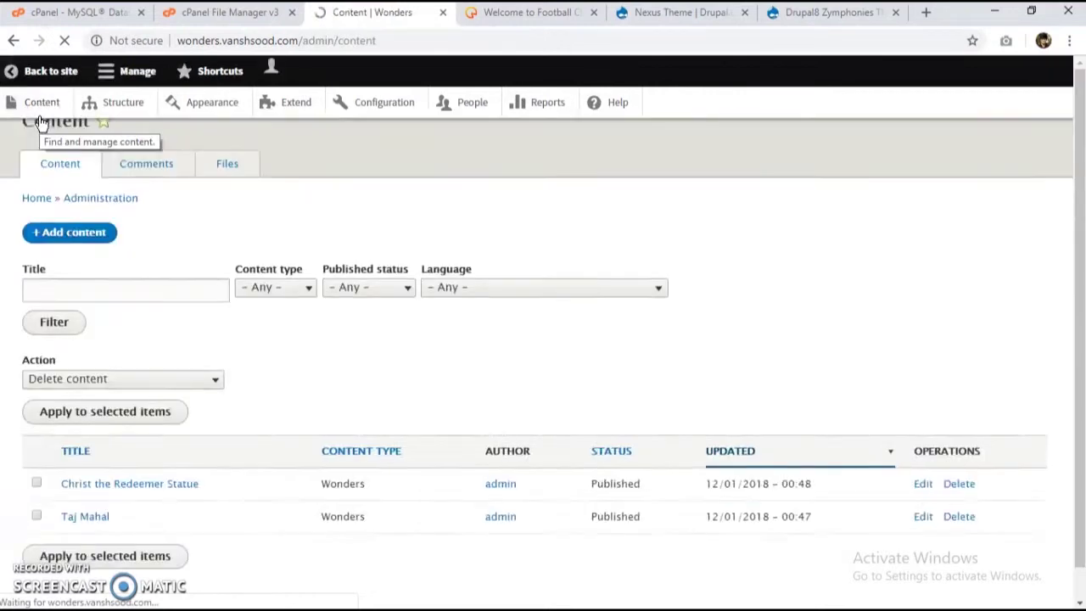
scroll(148, 413, down, 1)
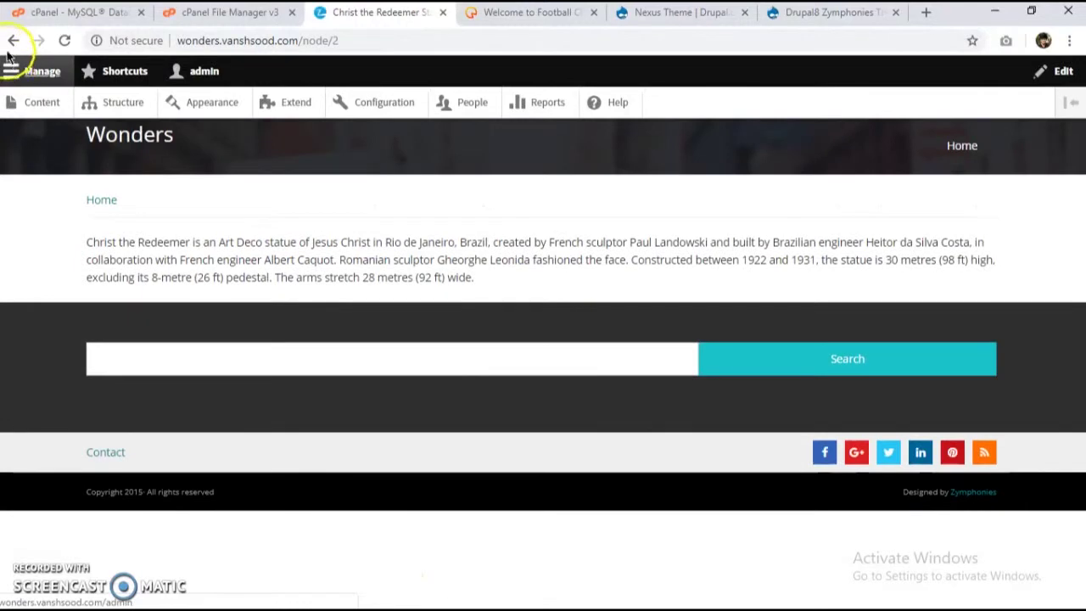
click(13, 39)
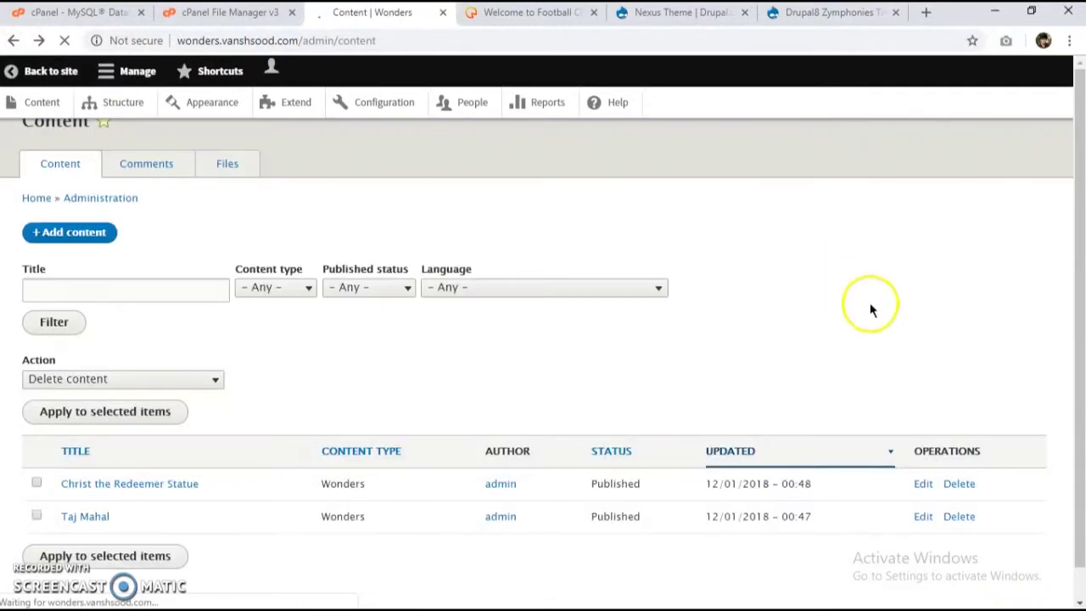
click(860, 447)
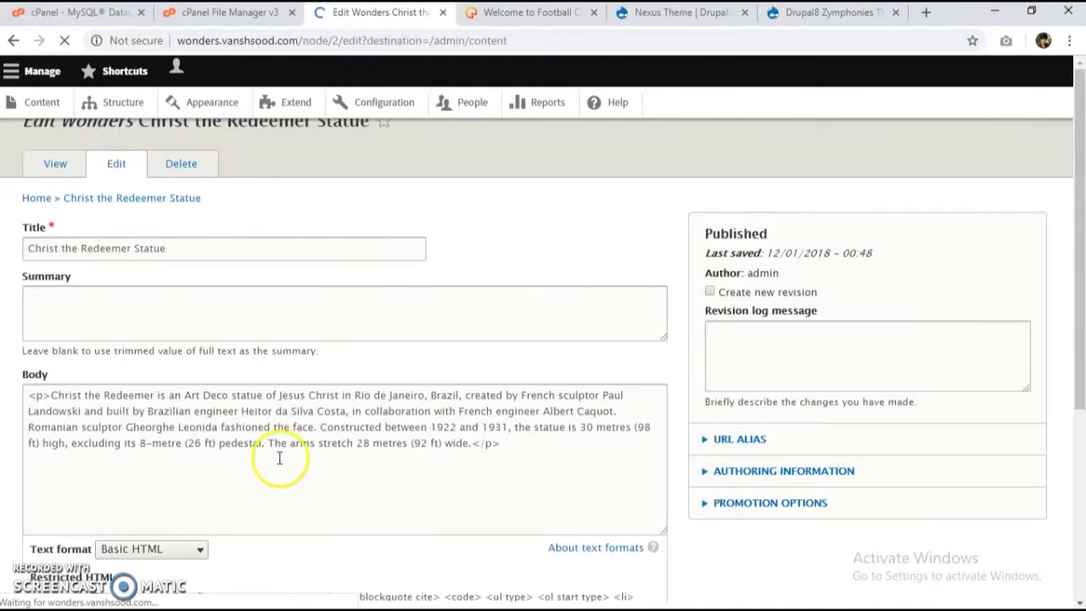
Step: Re-attach rio.jpg to Christ the Redeemer Statue and save the updated item
scroll(282, 458, down, 3)
click(92, 396)
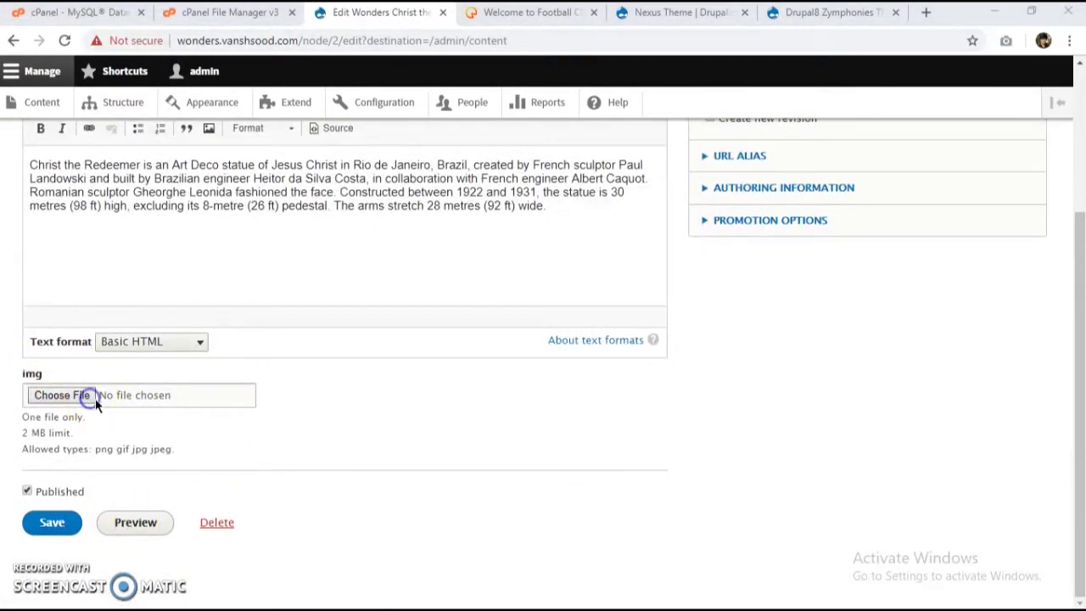
double_click(358, 280)
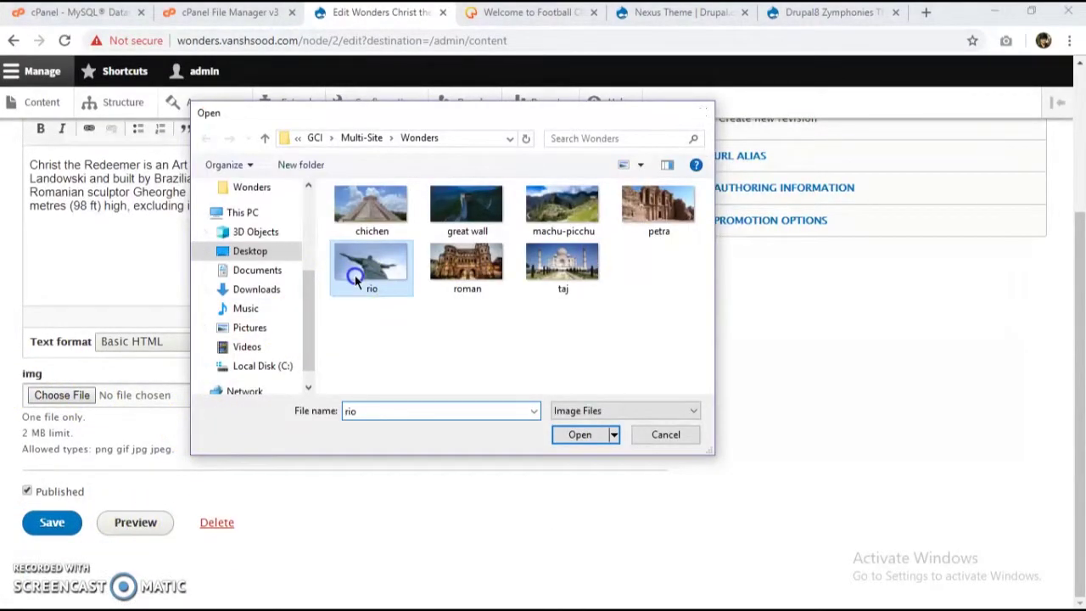
click(71, 531)
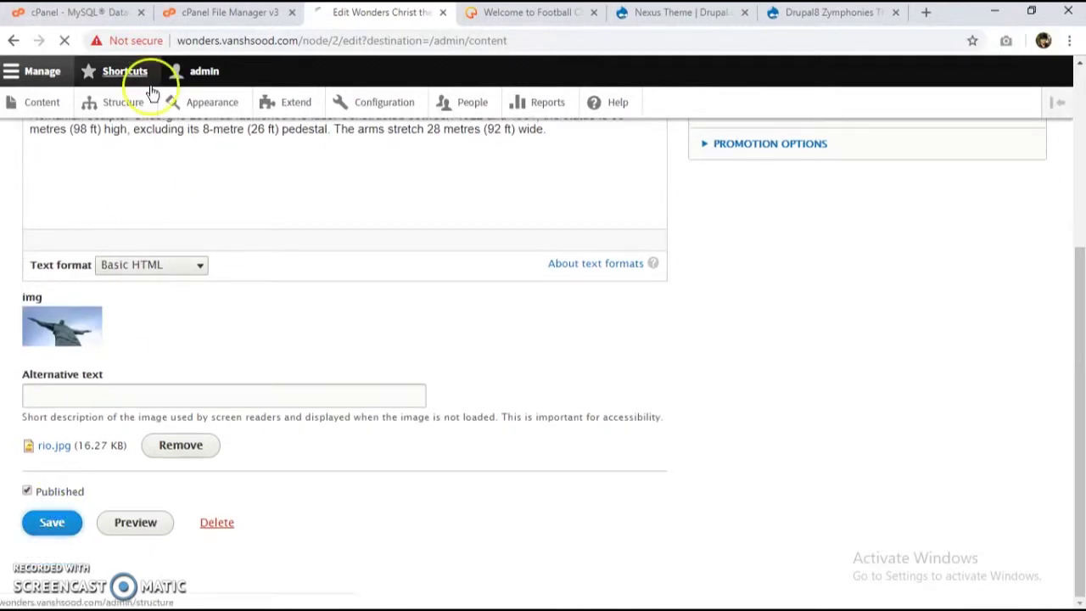
click(123, 72)
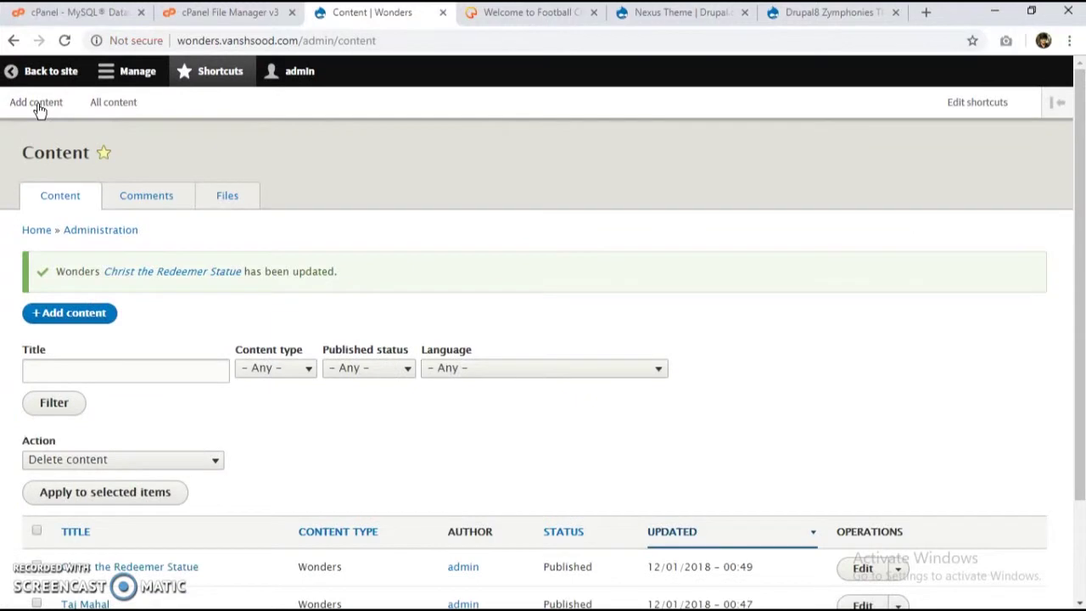
Step: Review the home page's wonders: Petra, Chichen Itza, Machu Picchu, Great Wall, Colosseum, Christ the Redeemer, Taj Mahal
scroll(93, 216, down, 2)
click(78, 192)
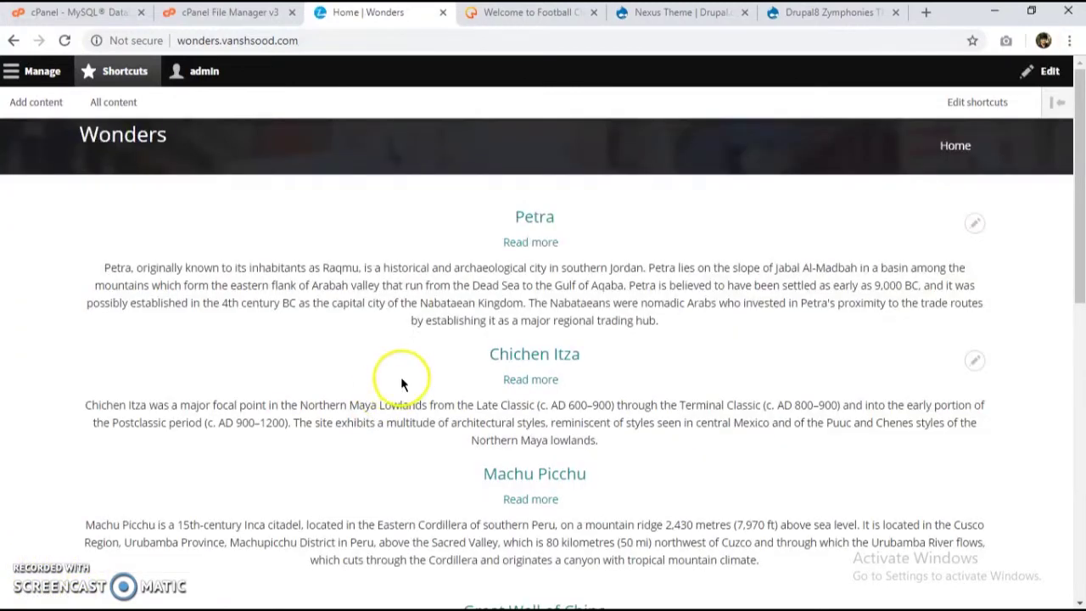
scroll(537, 348, down, 3)
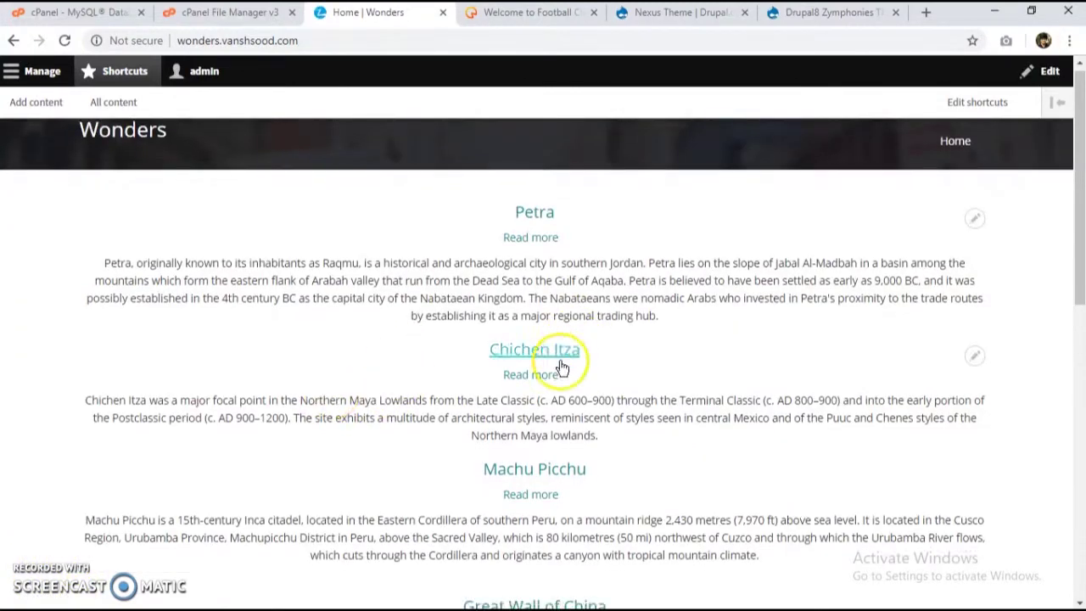
scroll(543, 456, down, 3)
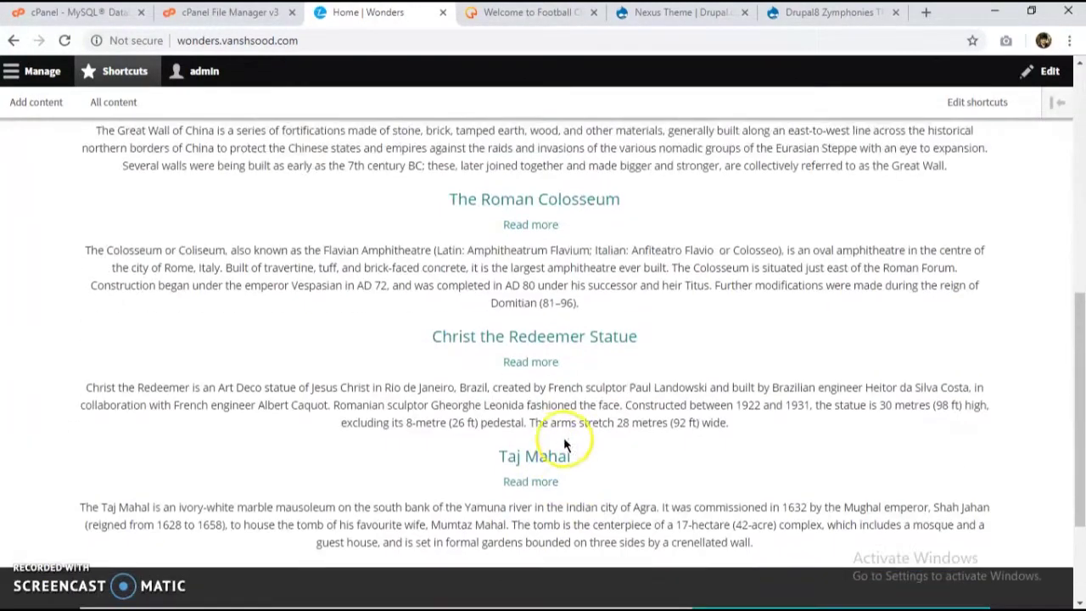
scroll(560, 441, up, 6)
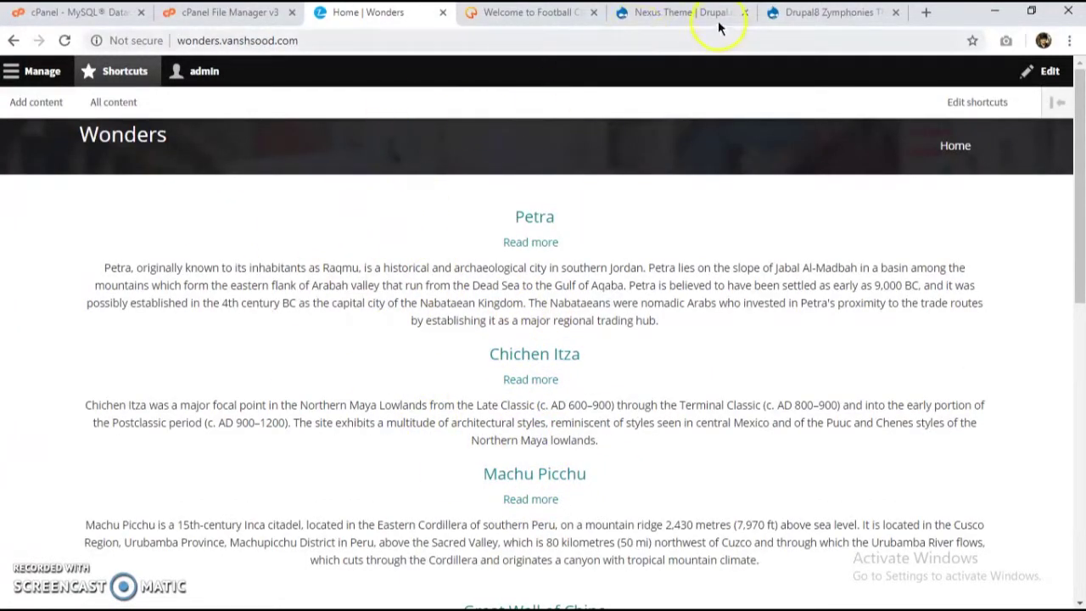
Step: Browse the Zymphonies and Nexus theme pages and the drupal.org theme list
click(818, 12)
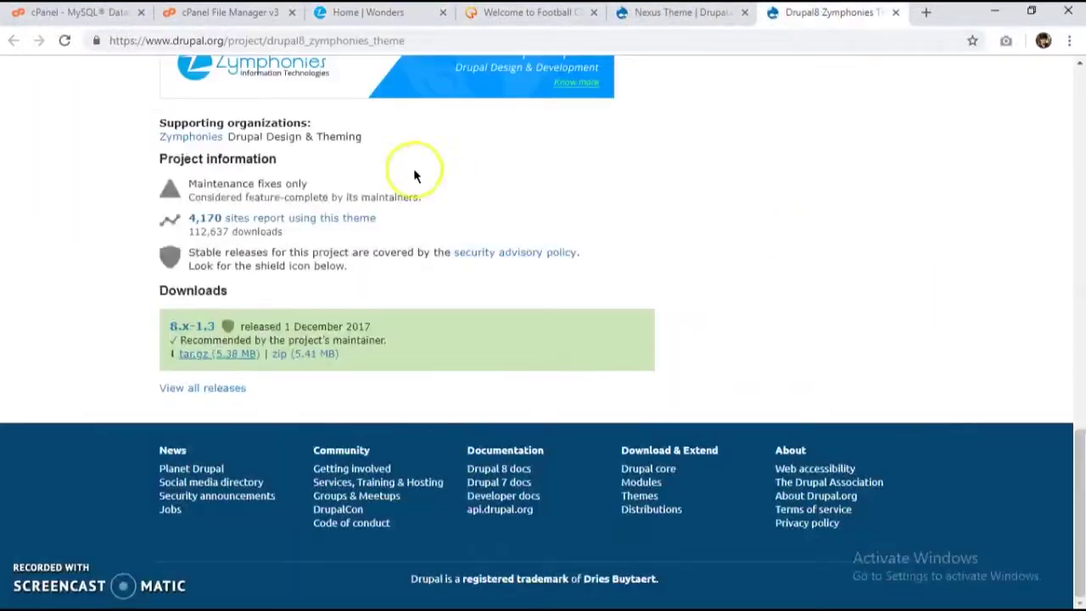
scroll(316, 176, up, 10)
click(628, 14)
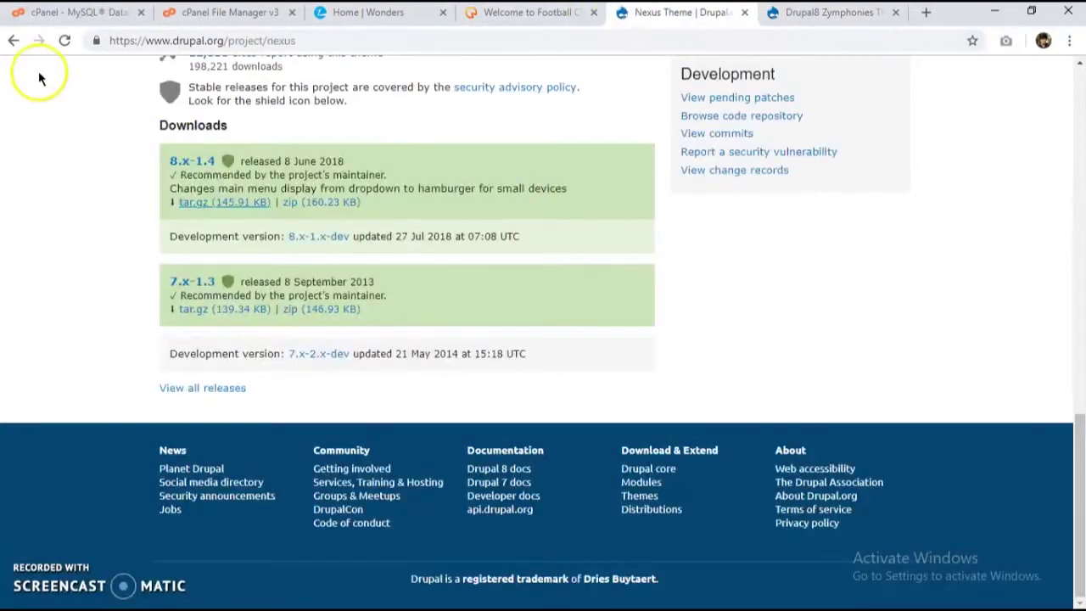
click(13, 40)
scroll(291, 284, down, 6)
scroll(314, 320, down, 15)
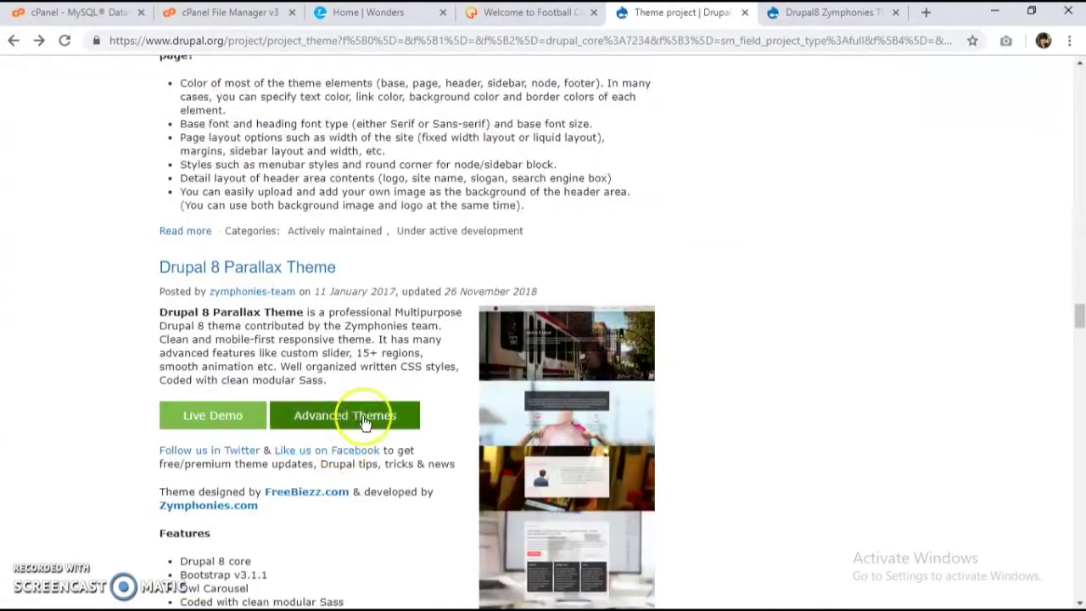
scroll(365, 421, down, 15)
scroll(574, 238, down, 2)
scroll(591, 223, up, 3)
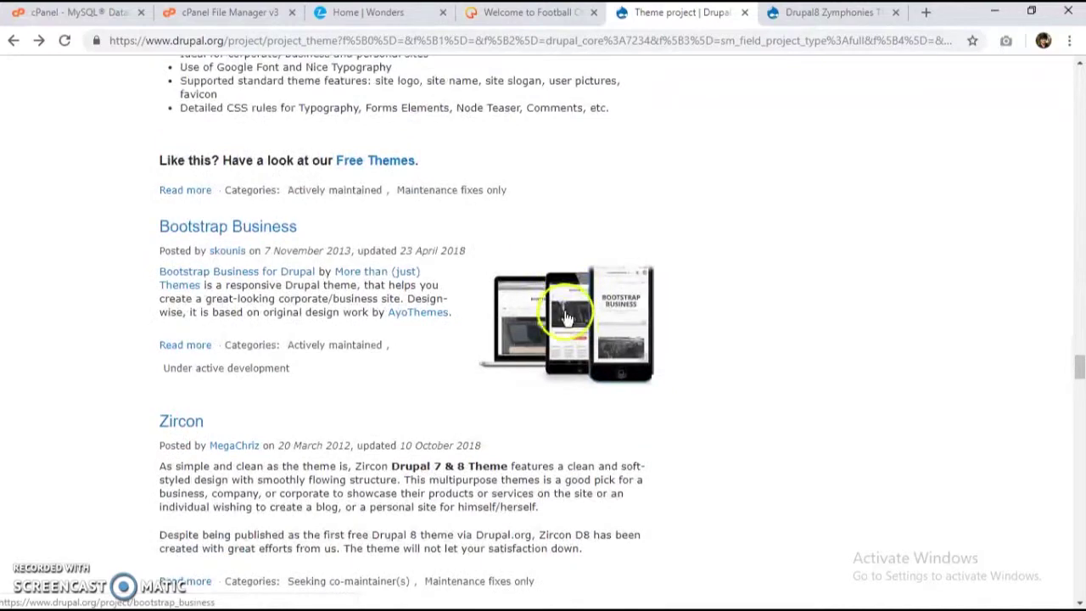
scroll(563, 364, down, 2)
scroll(618, 279, up, 2)
Step: Copy the Bootstrap Business 8.x-1.0-beta2 tar.gz download link and return to the Wonders tab
click(257, 233)
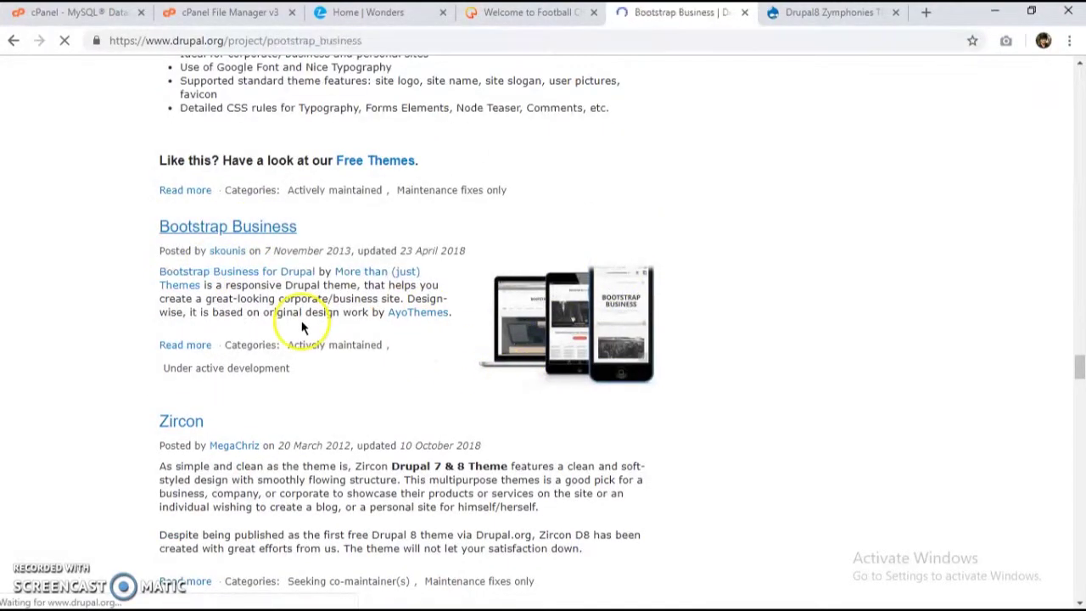
scroll(291, 314, down, 4)
scroll(243, 327, up, 2)
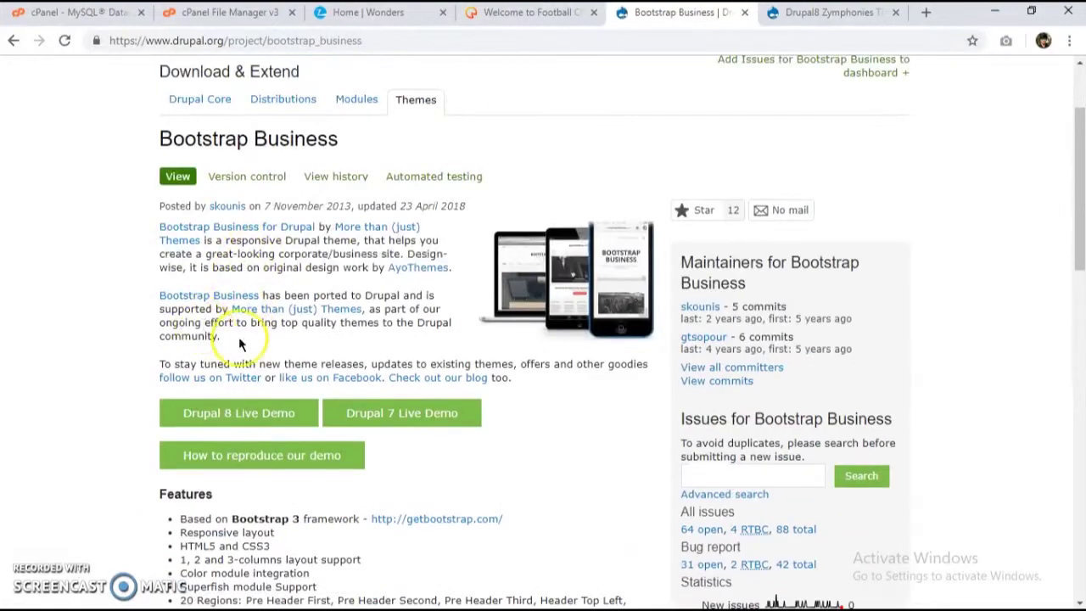
scroll(289, 305, down, 6)
scroll(255, 254, down, 4)
scroll(220, 297, up, 6)
scroll(206, 238, up, 2)
scroll(210, 232, down, 5)
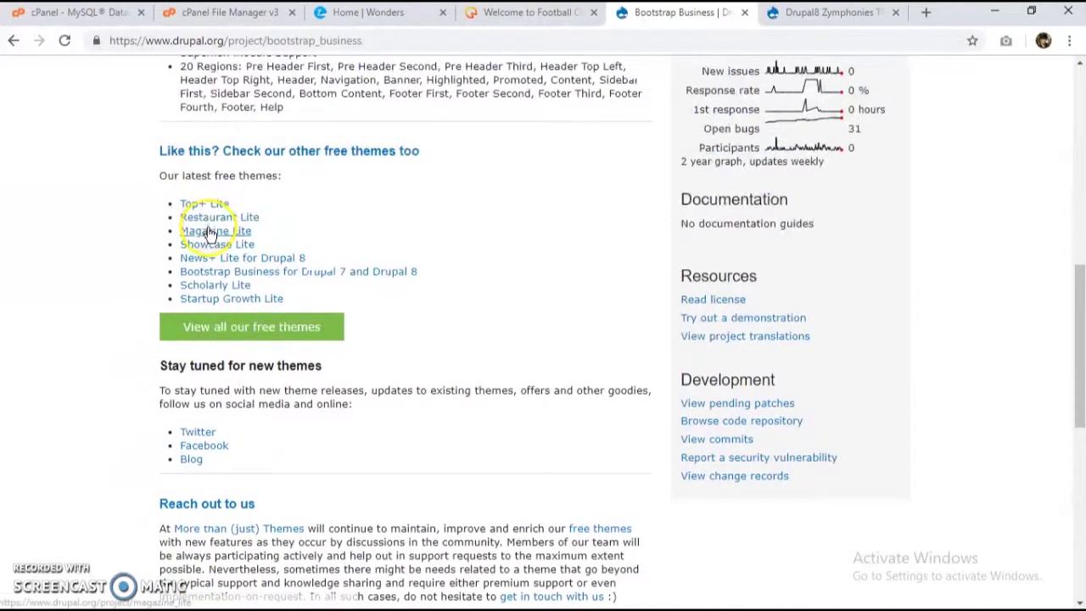
scroll(210, 232, down, 6)
right_click(236, 248)
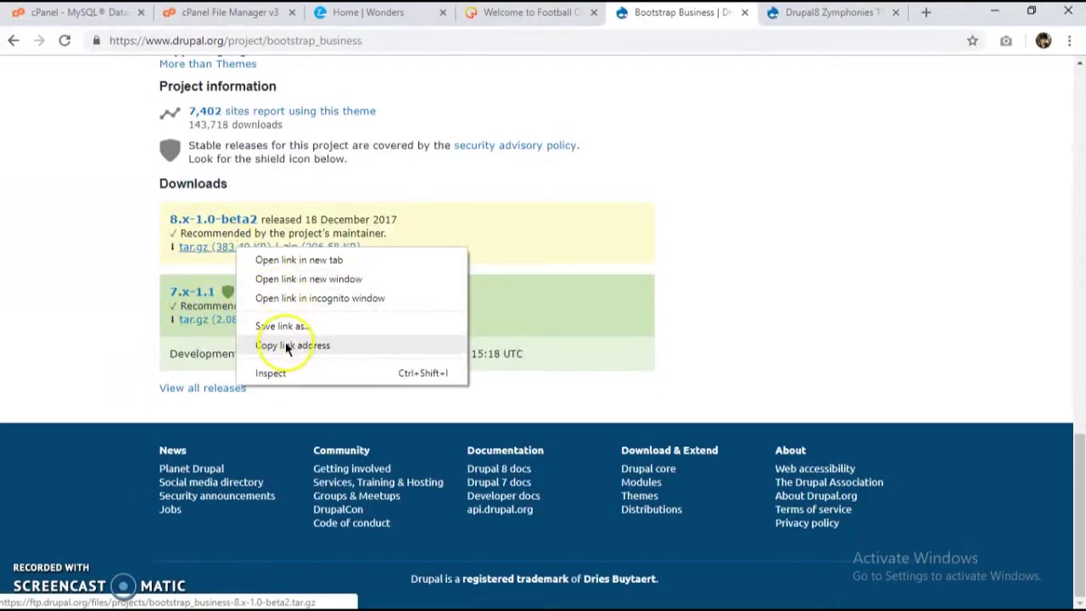
click(286, 346)
click(365, 12)
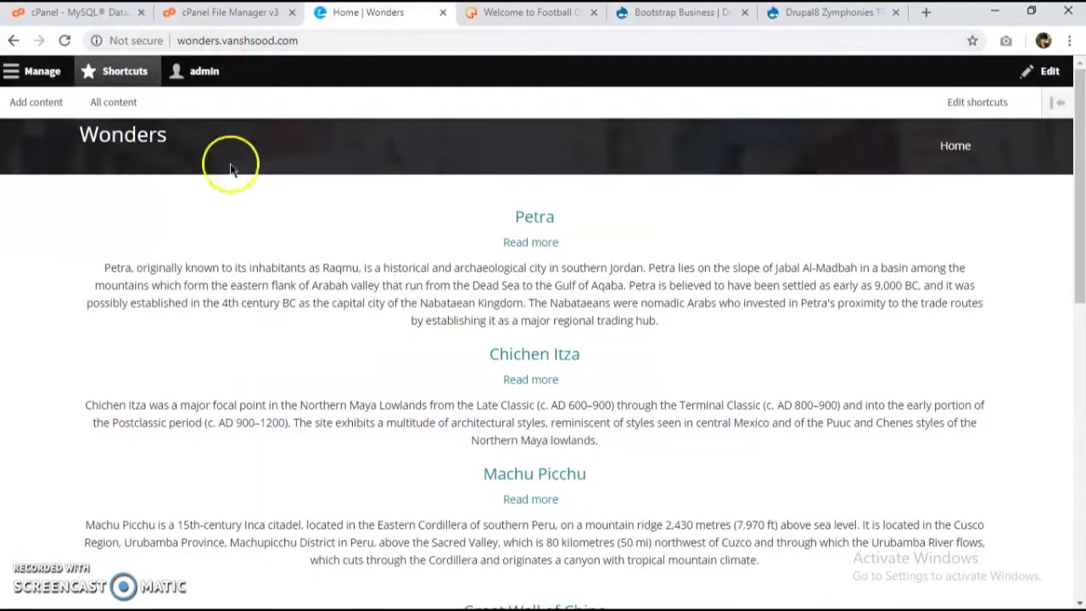
Step: Install Bootstrap Business by pasting its tar.gz URL into Install new theme's URL field
click(35, 70)
click(224, 114)
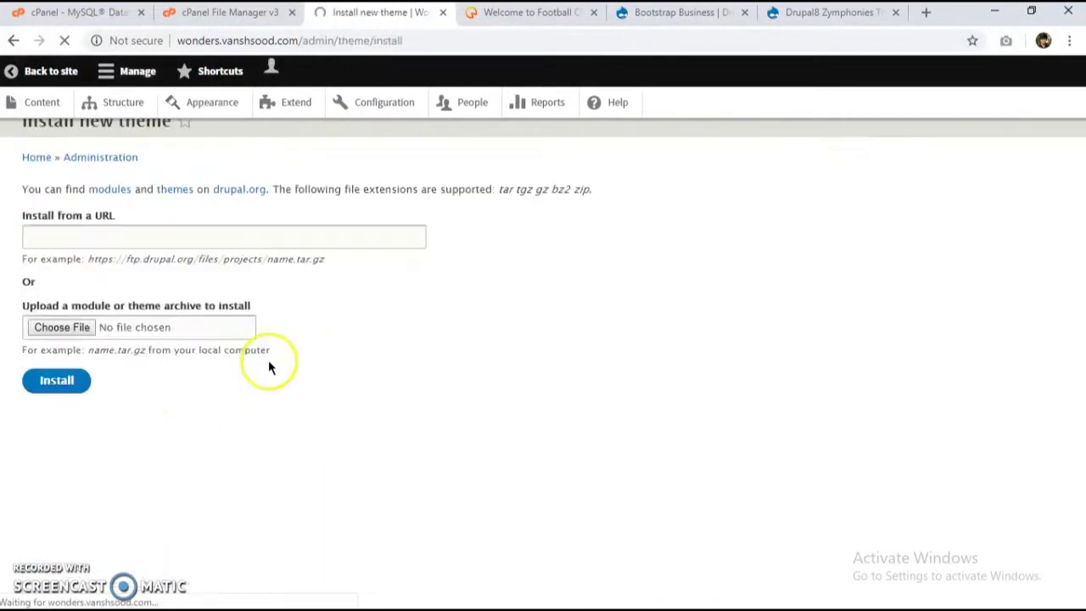
right_click(126, 272)
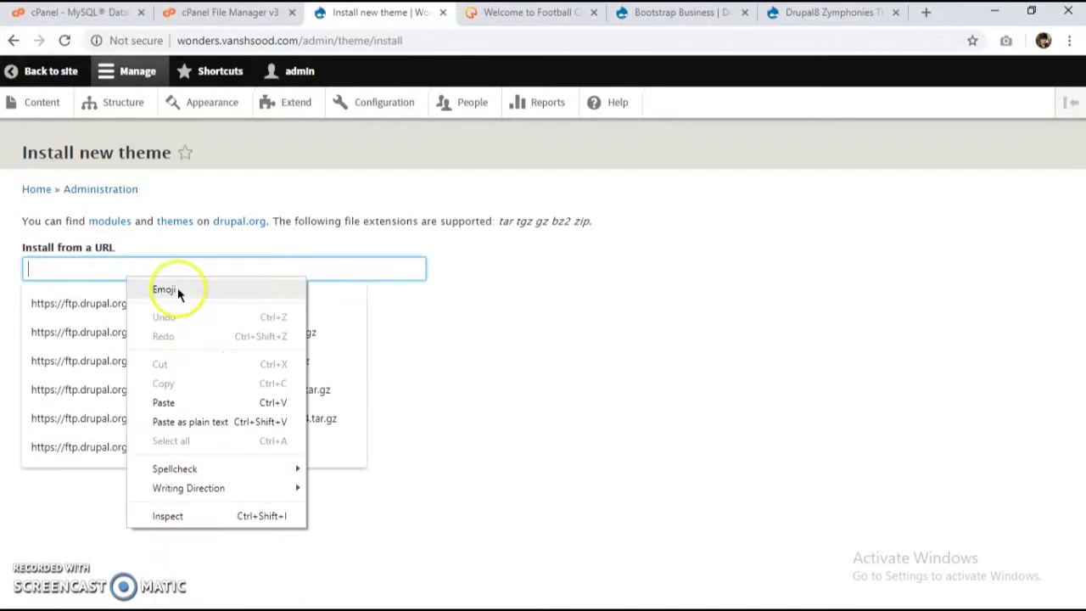
click(184, 406)
click(74, 413)
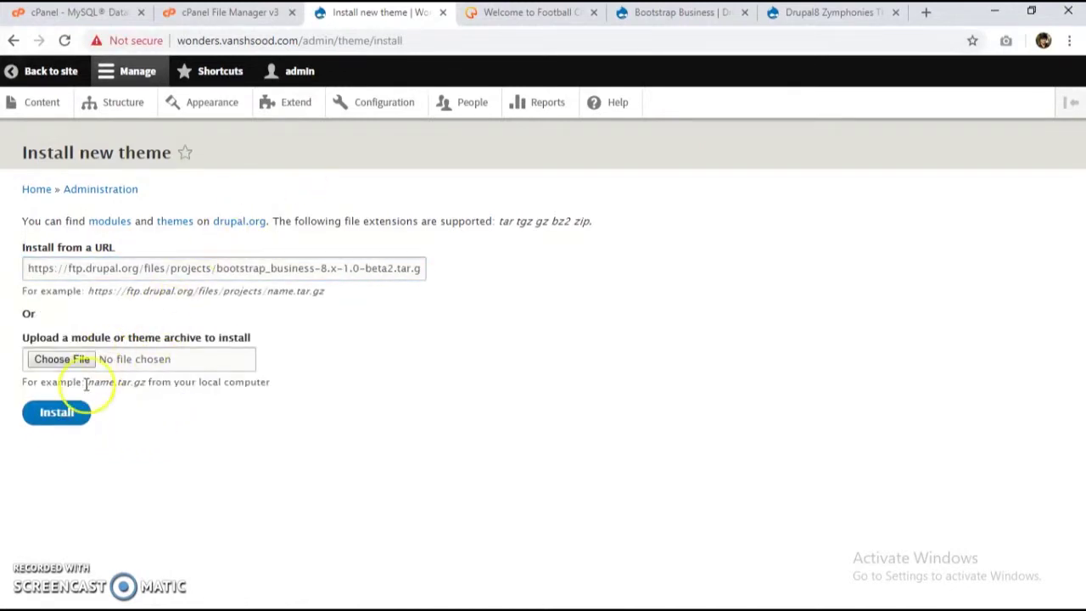
click(60, 412)
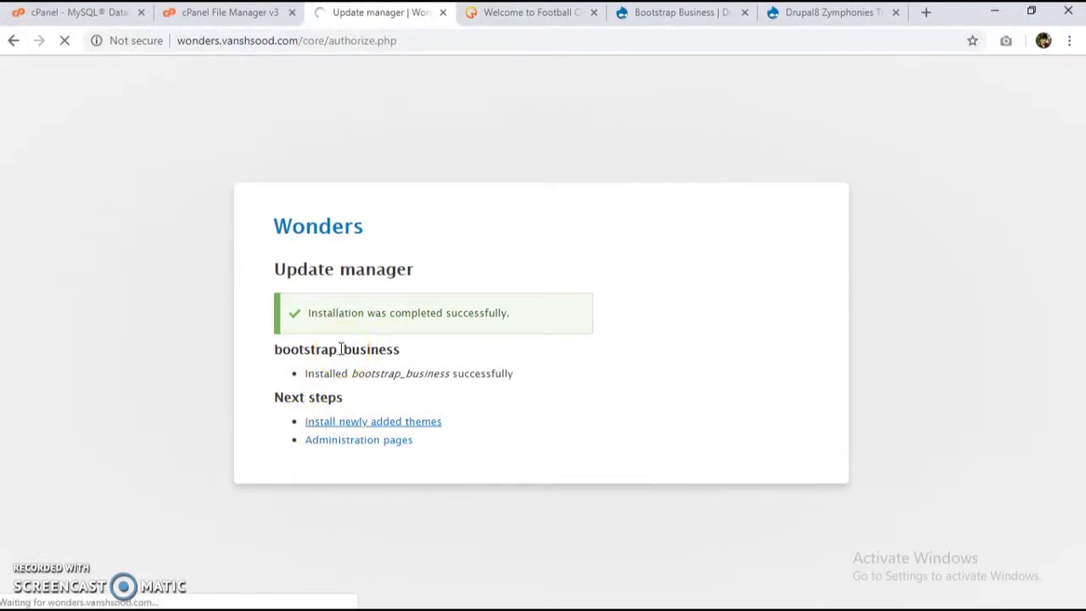
Step: Install Bootstrap Business as the default theme and view the restyled Wonders site
scroll(308, 388, down, 10)
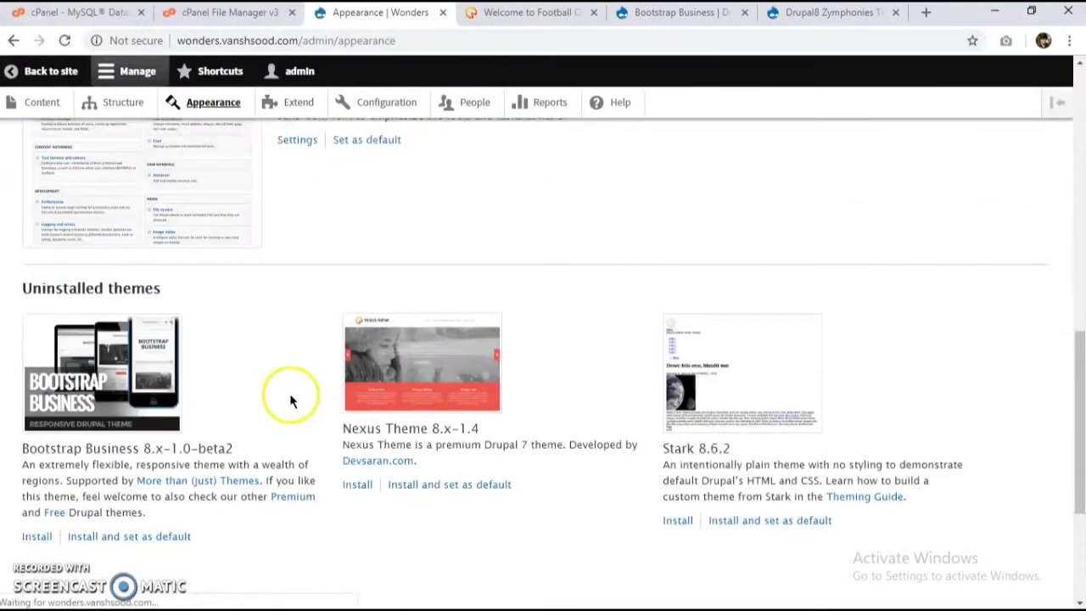
scroll(50, 521, down, 2)
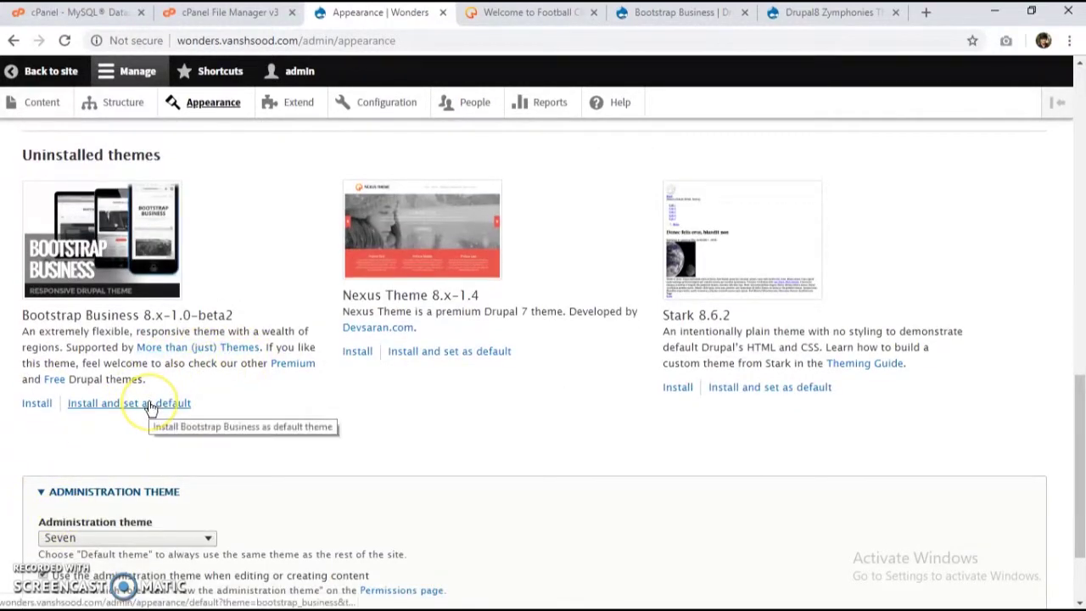
click(150, 404)
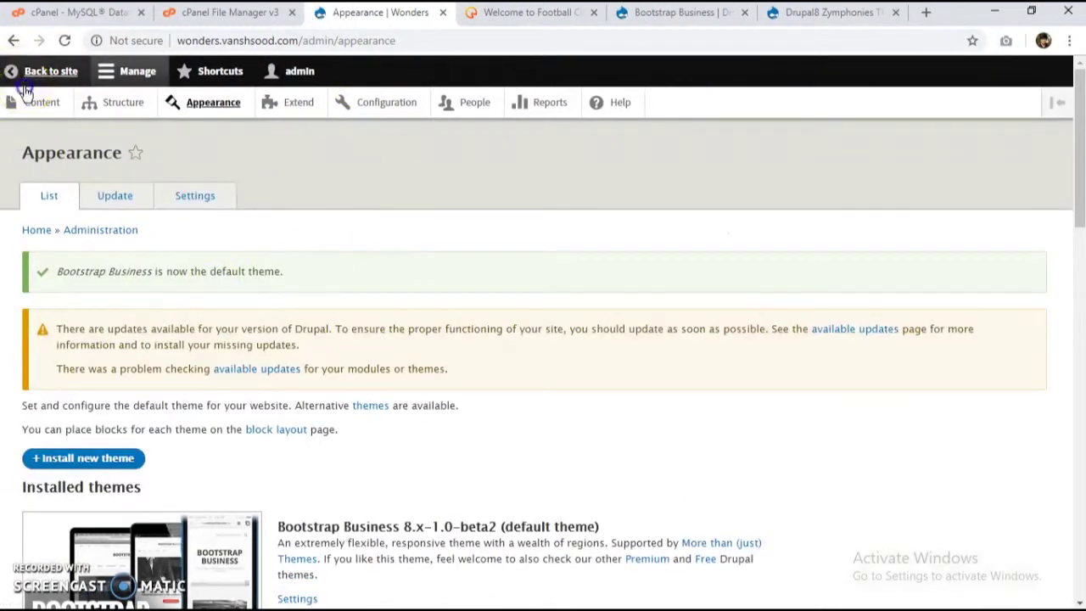
click(73, 72)
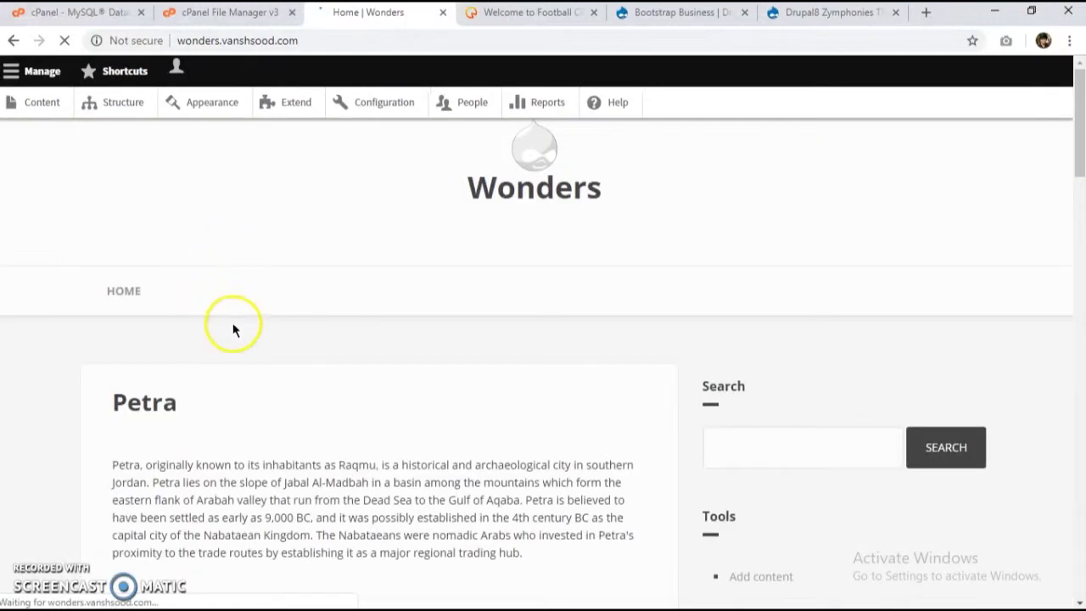
scroll(247, 395, down, 5)
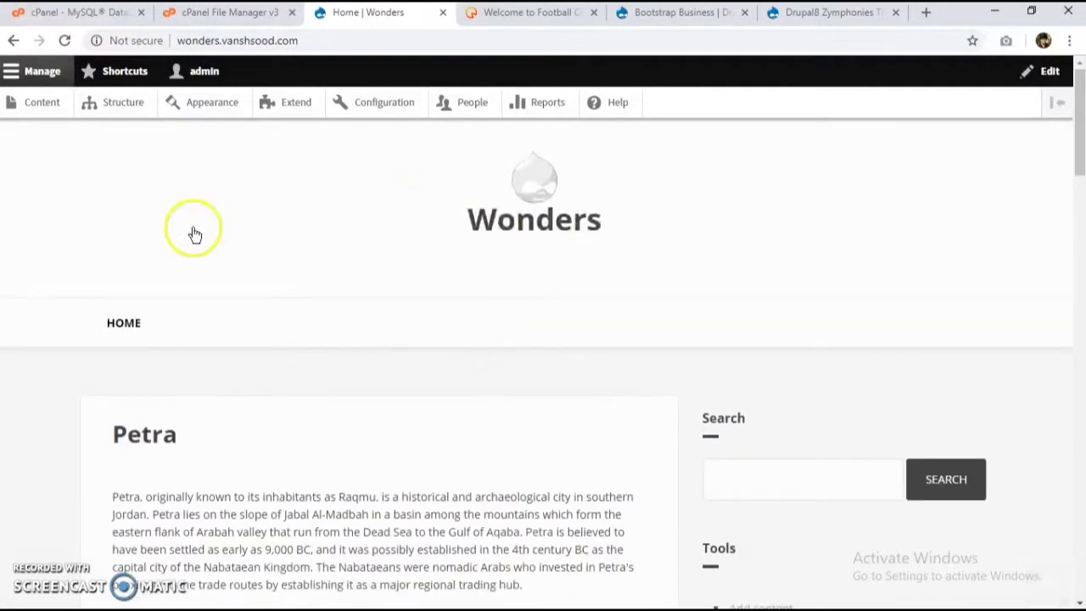
scroll(325, 351, down, 2)
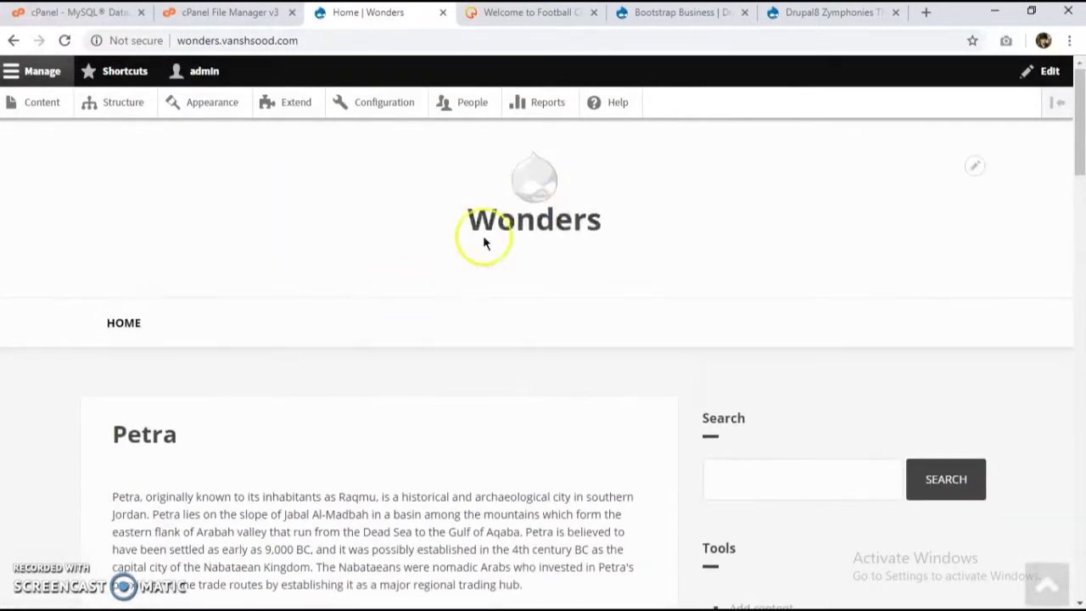
scroll(746, 246, down, 3)
scroll(533, 237, down, 2)
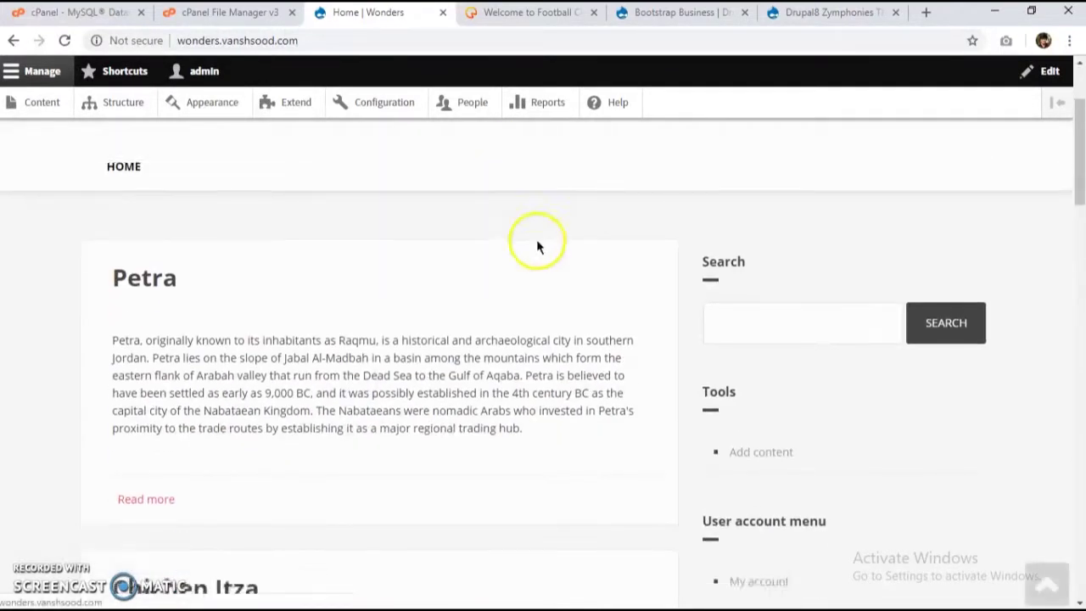
scroll(537, 246, down, 15)
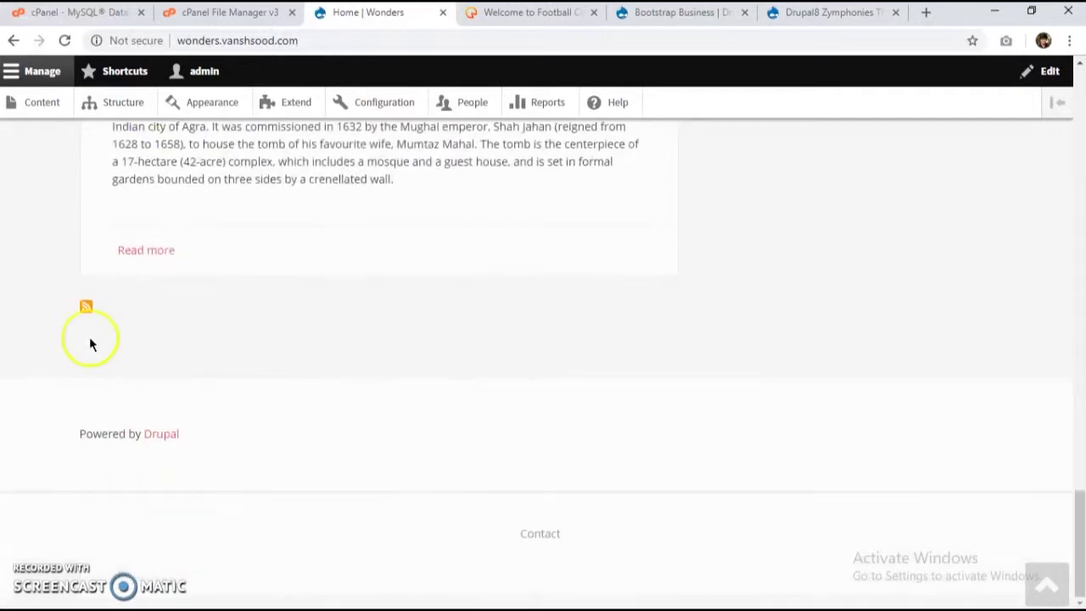
scroll(185, 391, up, 18)
scroll(189, 388, down, 3)
scroll(248, 360, up, 3)
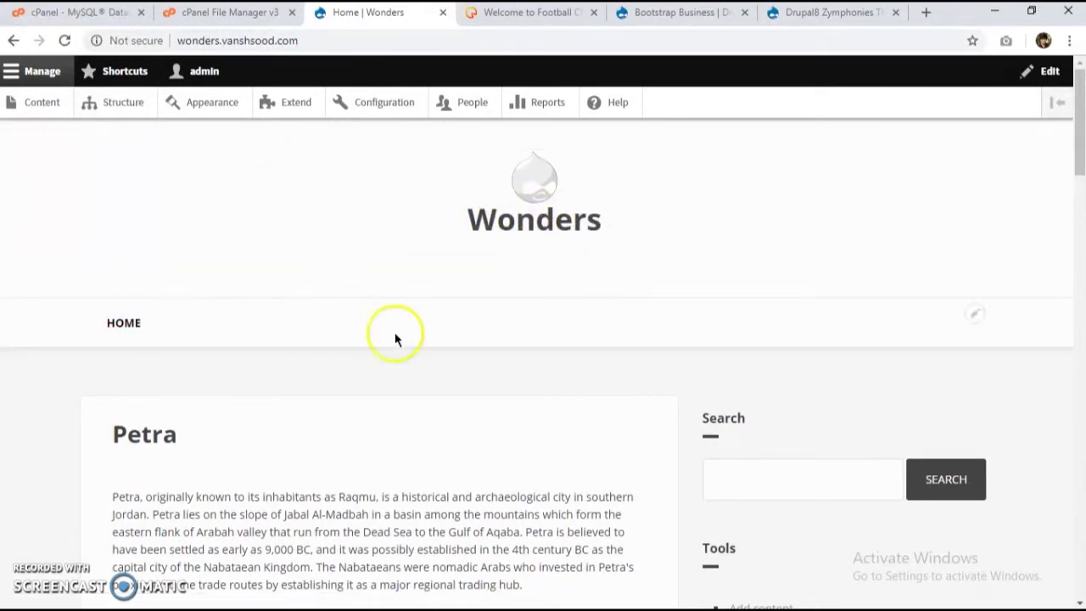
scroll(259, 403, down, 6)
scroll(250, 406, up, 6)
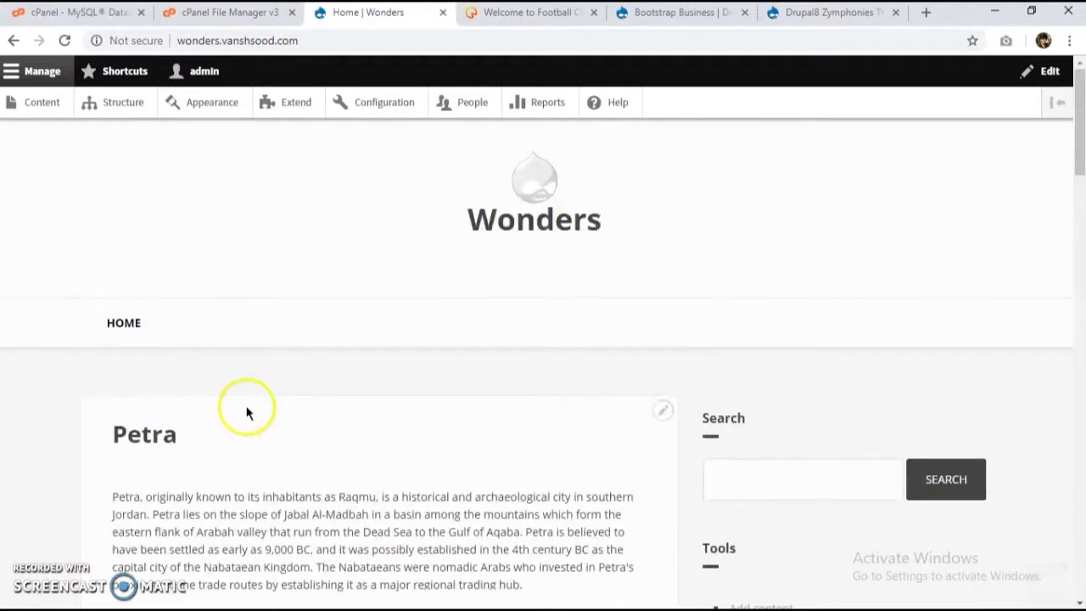
Step: Start a new view named Monuments from the Structure page
click(92, 101)
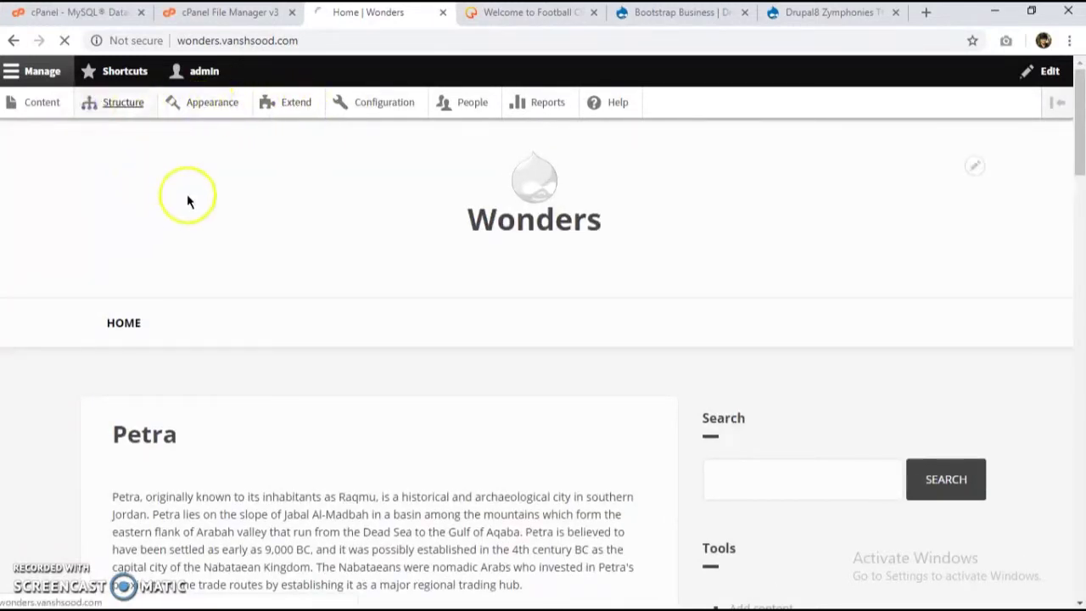
scroll(134, 502, down, 5)
scroll(296, 373, up, 5)
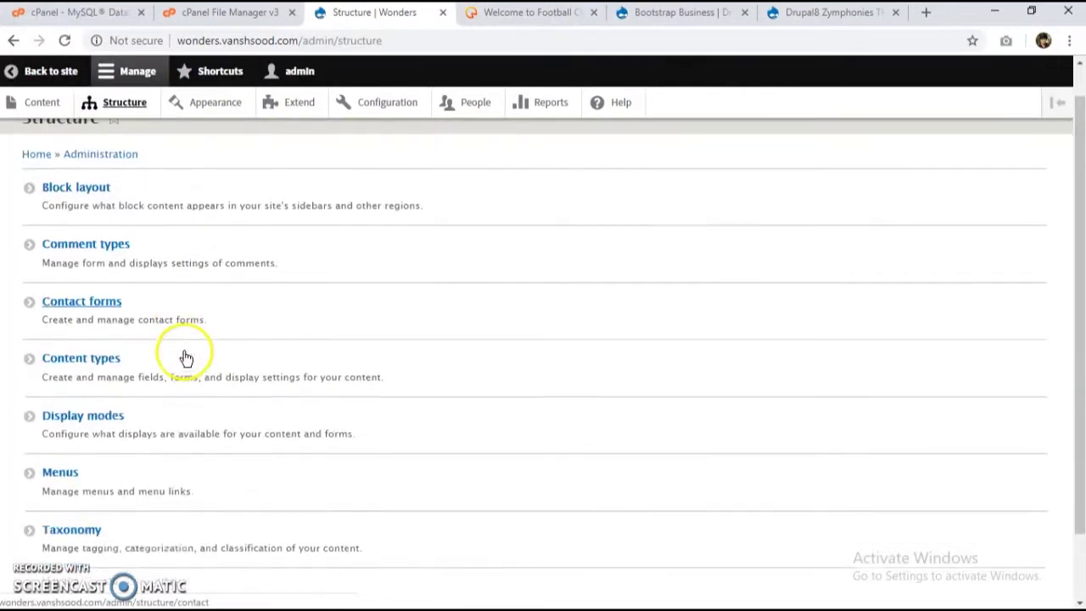
scroll(181, 356, down, 1)
click(158, 270)
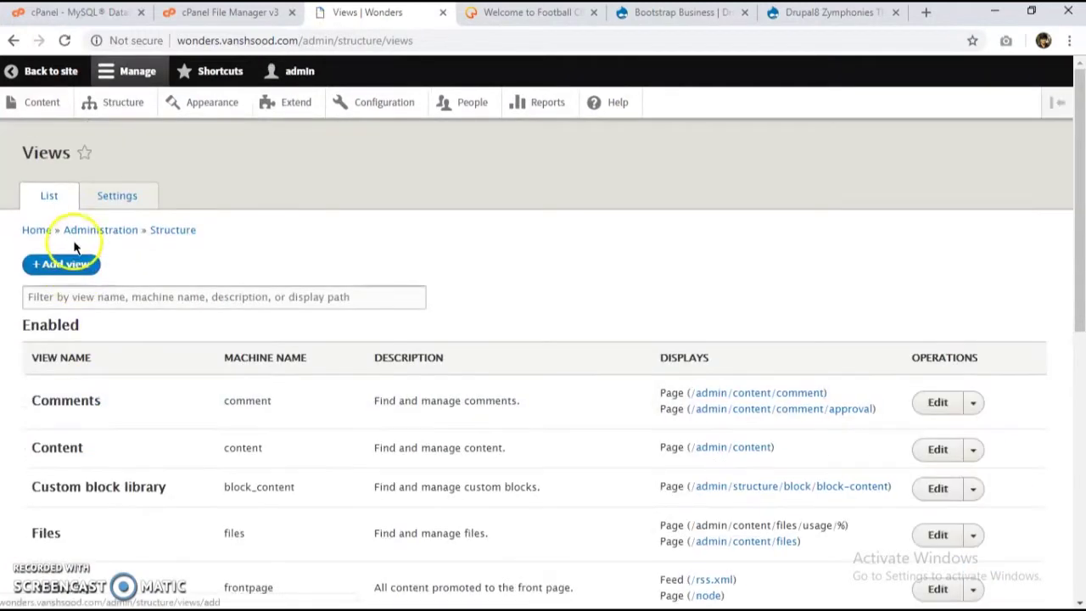
click(66, 270)
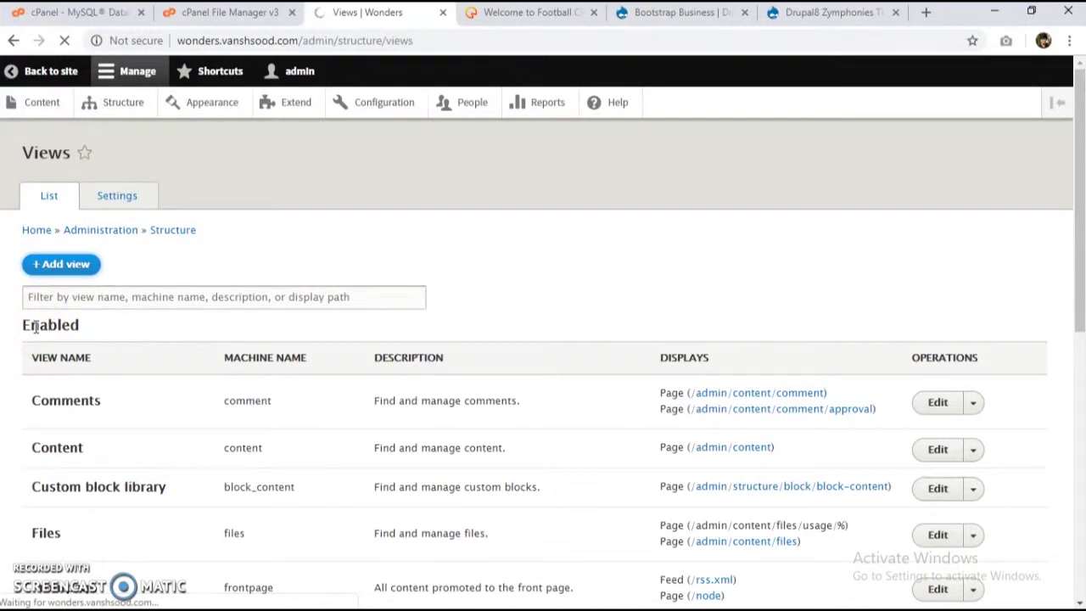
click(141, 284)
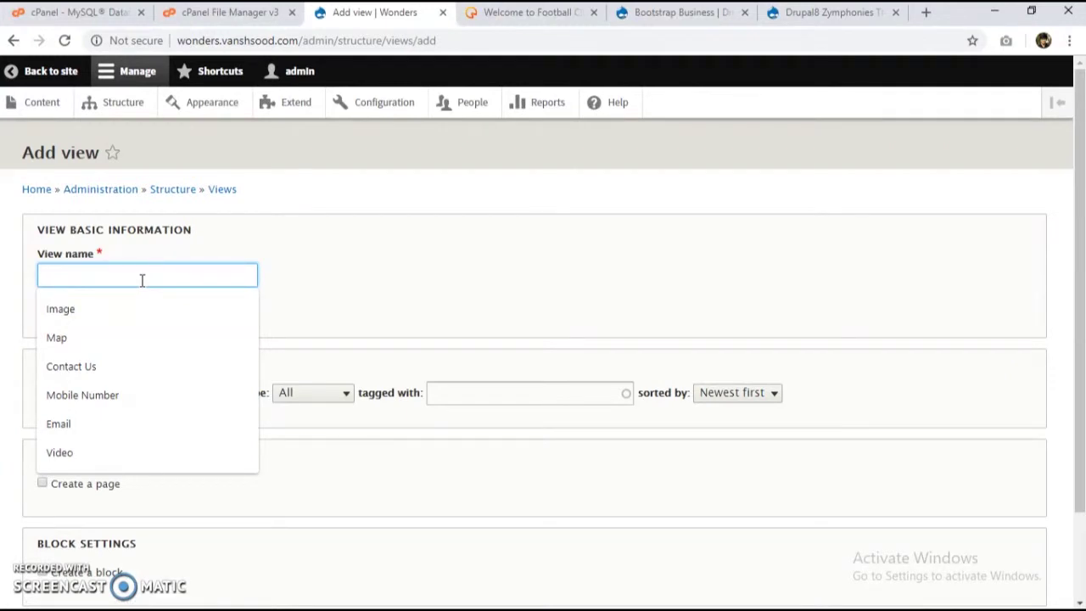
text(Monum)
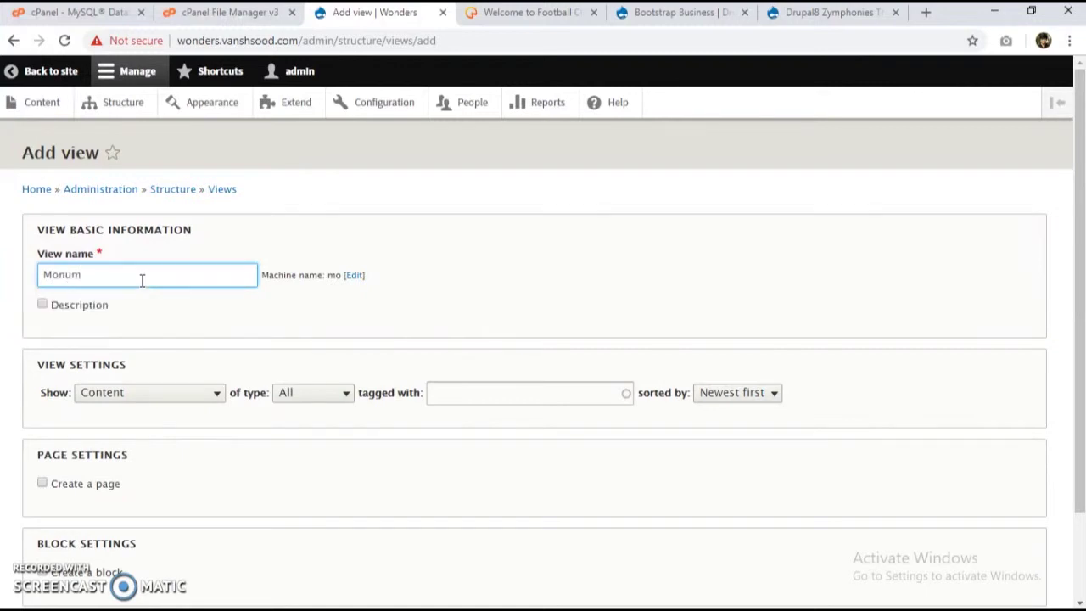
Step: Make the Monuments view show Content of type Wonders
scroll(142, 280, down, 2)
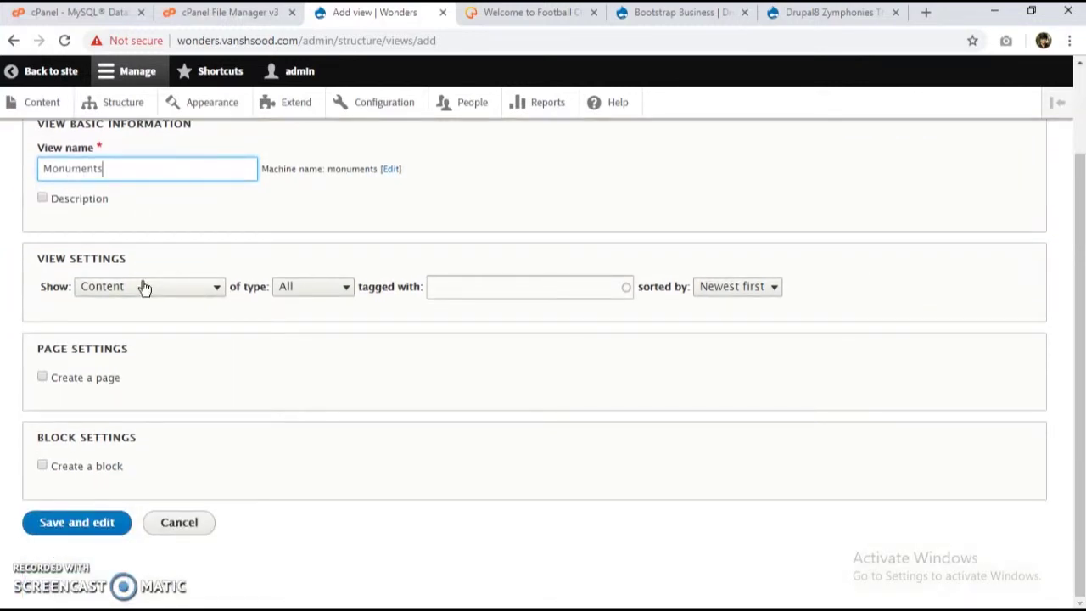
click(140, 286)
click(128, 392)
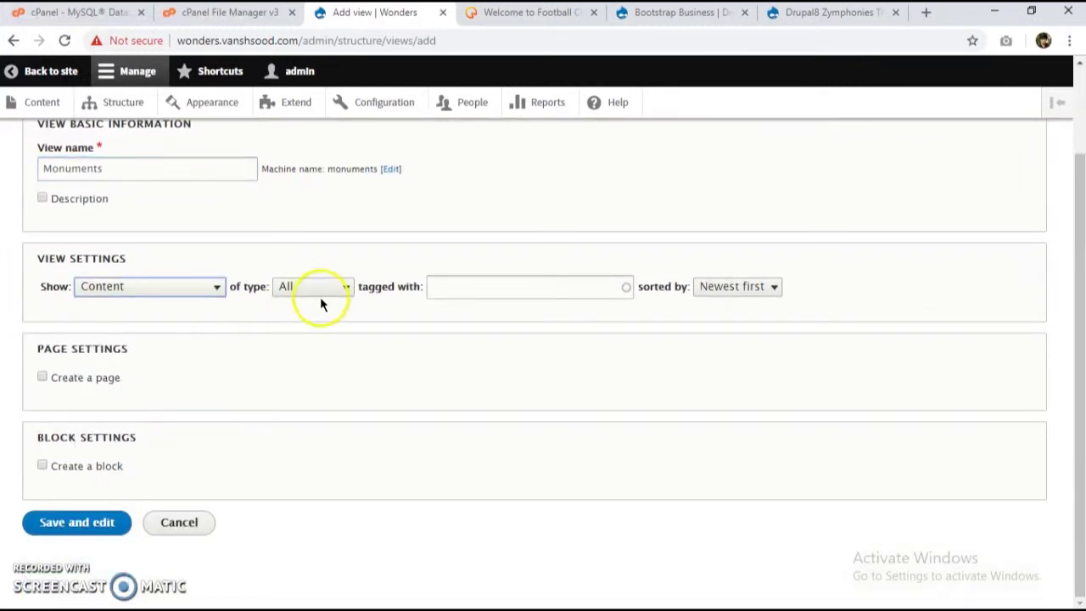
click(318, 290)
click(306, 370)
click(300, 288)
click(301, 357)
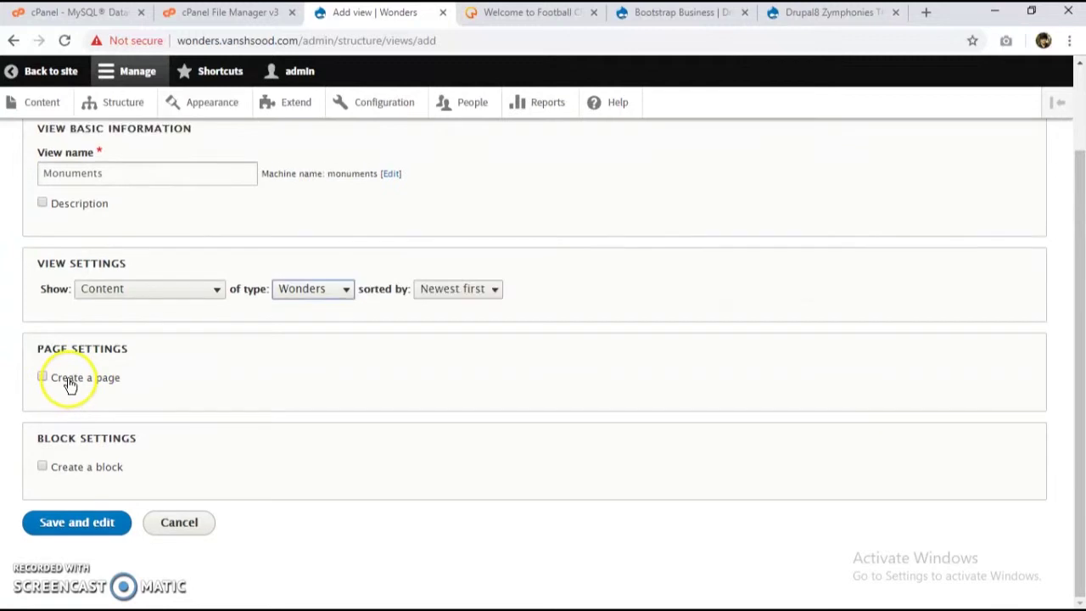
Step: Add a /monuments page with a Wonders Main navigation link, then save and edit the view
click(69, 383)
scroll(197, 339, down, 5)
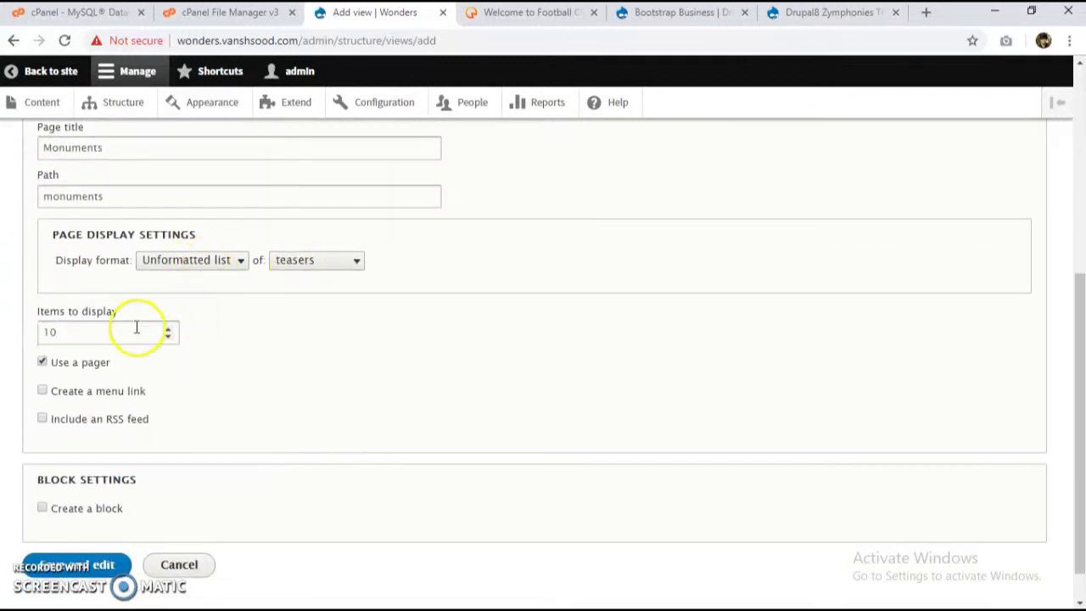
click(92, 397)
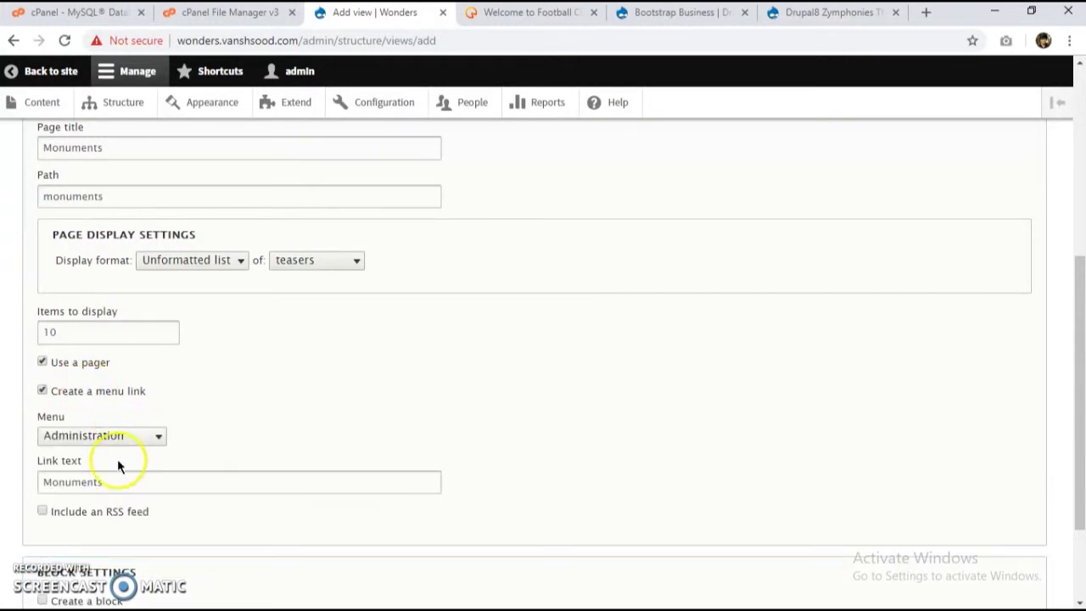
click(141, 436)
click(116, 492)
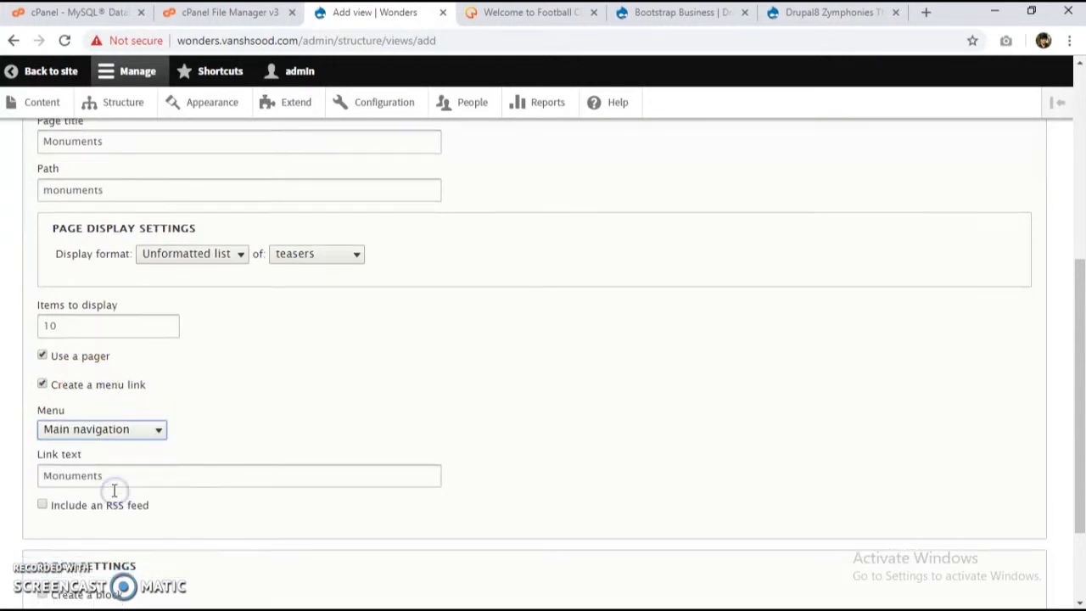
scroll(114, 490, down, 1)
click(101, 408)
scroll(111, 414, down, 1)
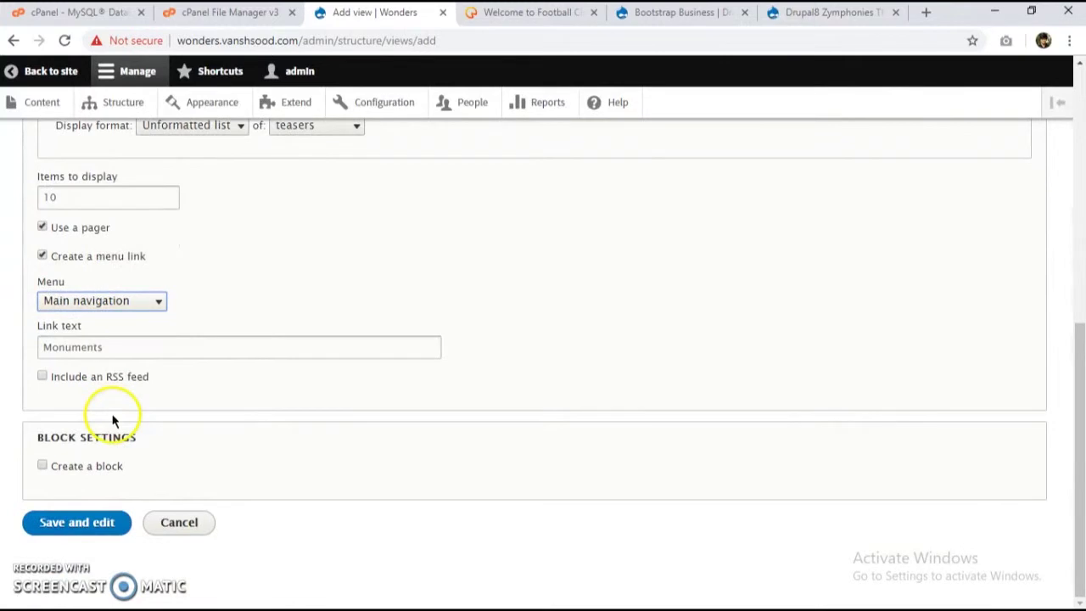
drag(121, 347, 42, 343)
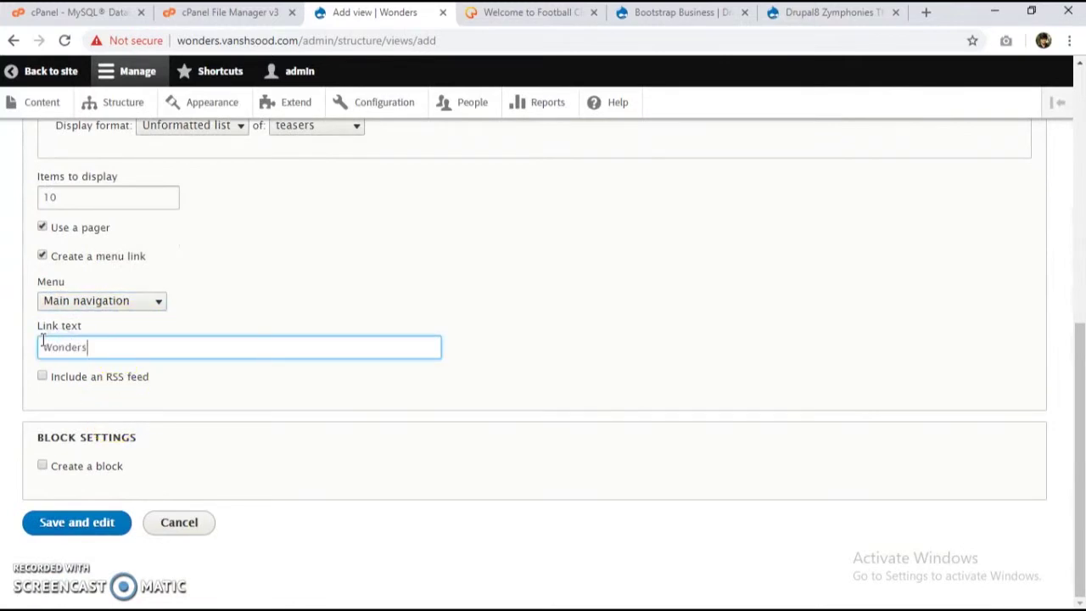
click(60, 522)
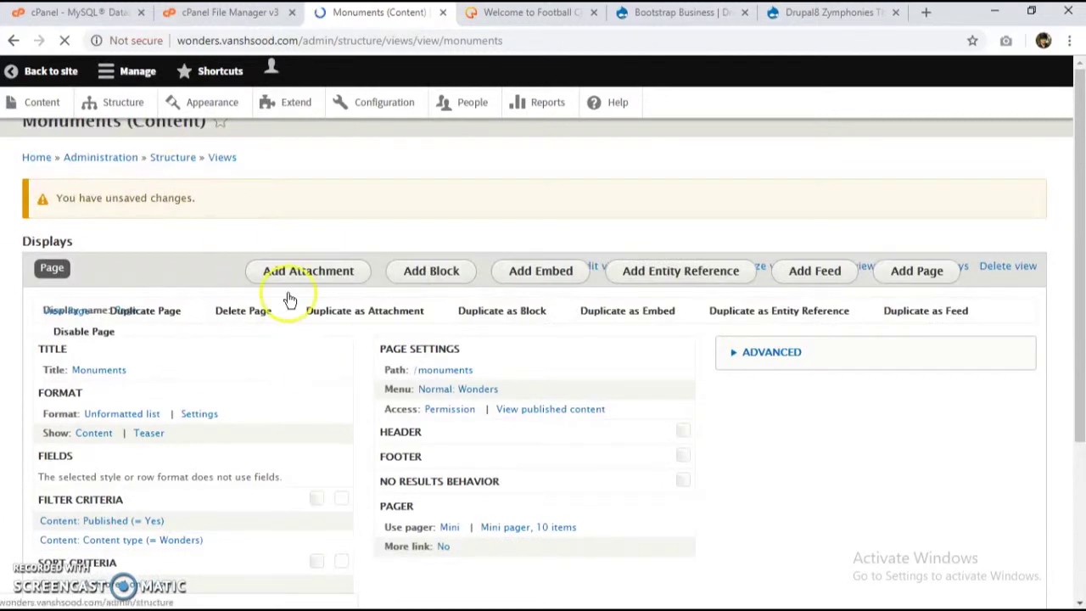
Step: Check the Monuments preview from Petra to Taj Mahal and save the view
scroll(243, 303, down, 2)
scroll(243, 303, down, 2)
scroll(178, 345, up, 4)
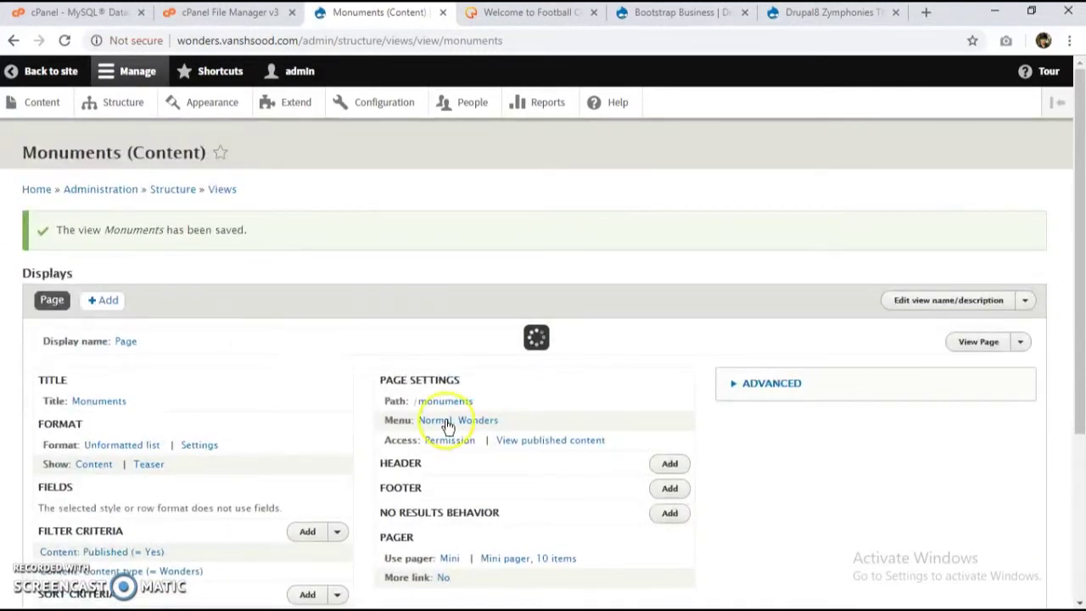
scroll(462, 365, down, 5)
scroll(348, 352, down, 8)
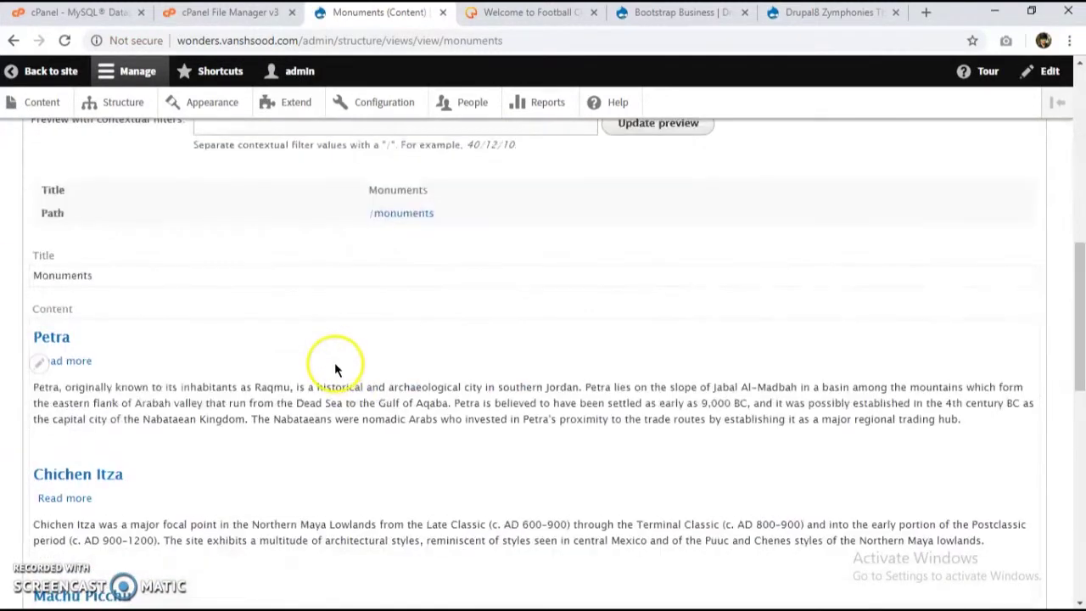
scroll(334, 362, down, 3)
scroll(92, 250, up, 1)
scroll(61, 262, down, 10)
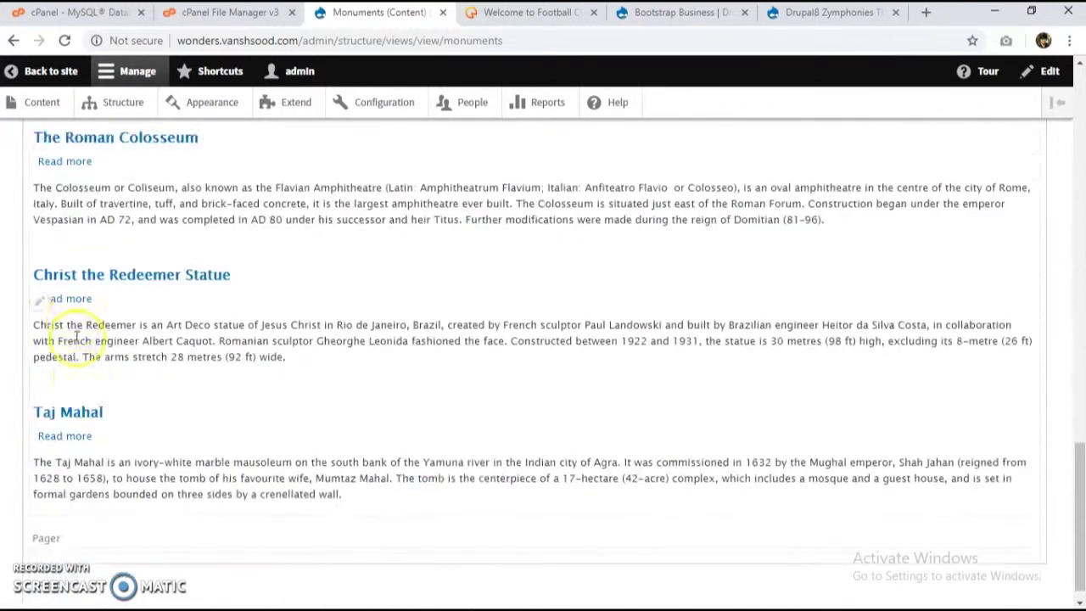
scroll(76, 356, up, 15)
click(64, 325)
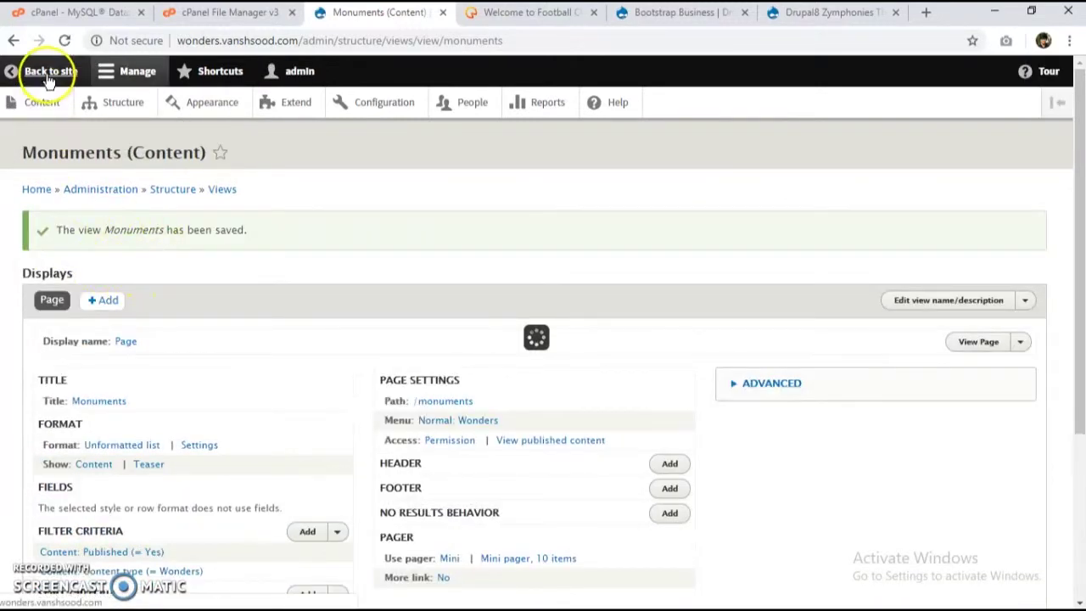
Step: Return to the site and open the Christ the Redeemer Statue article from the home page
click(136, 106)
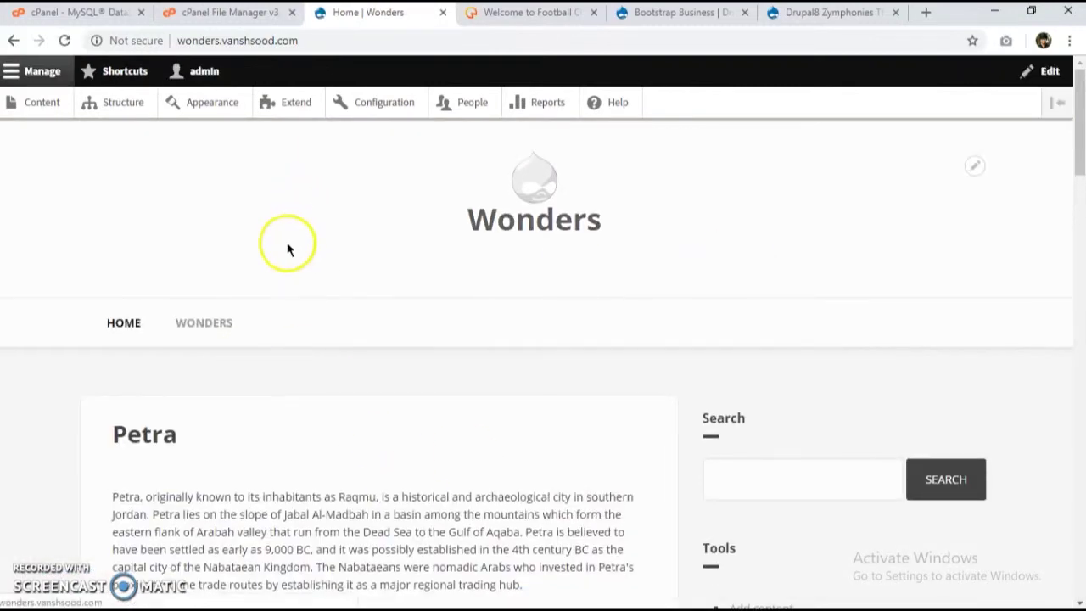
scroll(496, 239, down, 20)
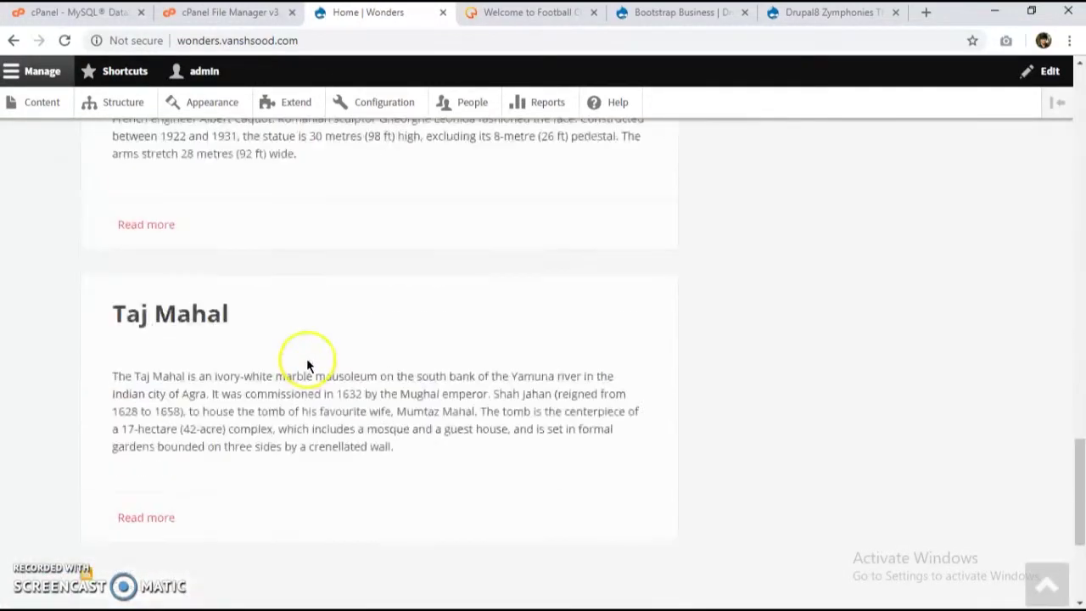
scroll(237, 339, up, 6)
click(265, 322)
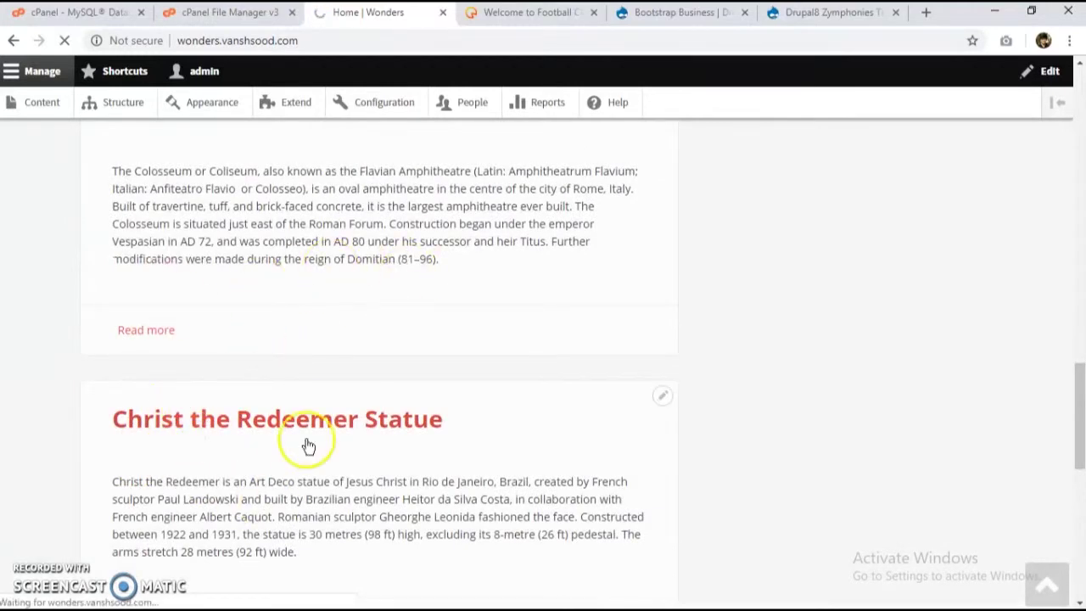
scroll(499, 422, down, 6)
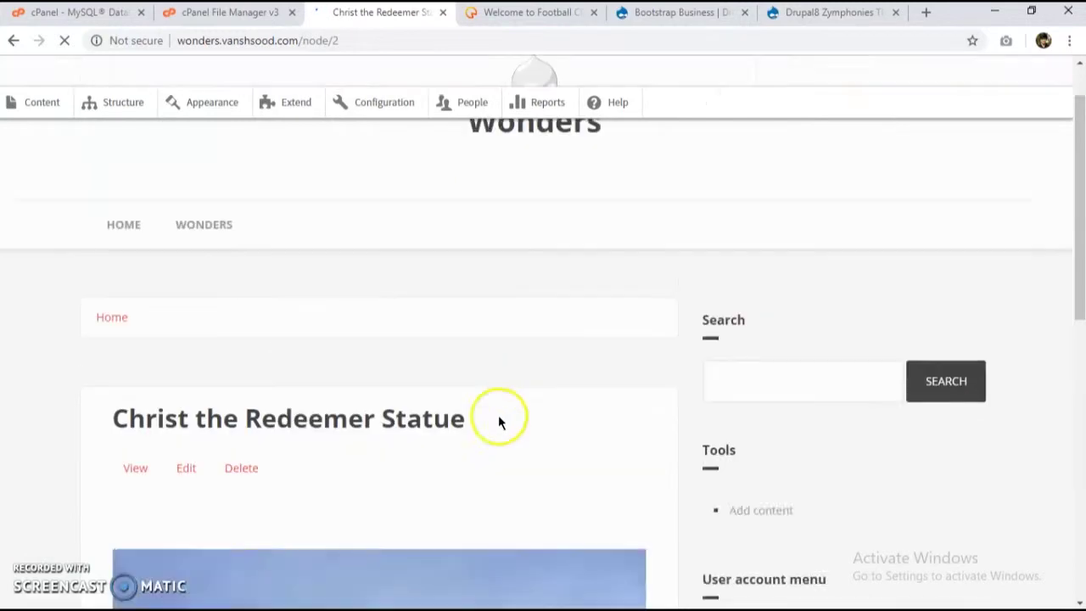
scroll(481, 351, down, 3)
scroll(296, 296, up, 8)
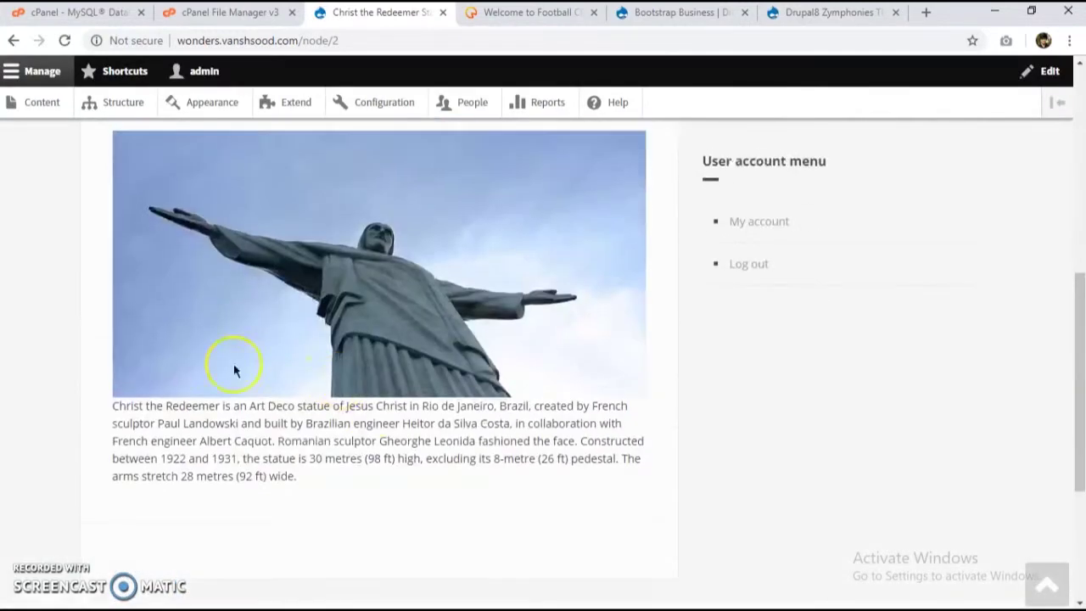
scroll(148, 294, up, 2)
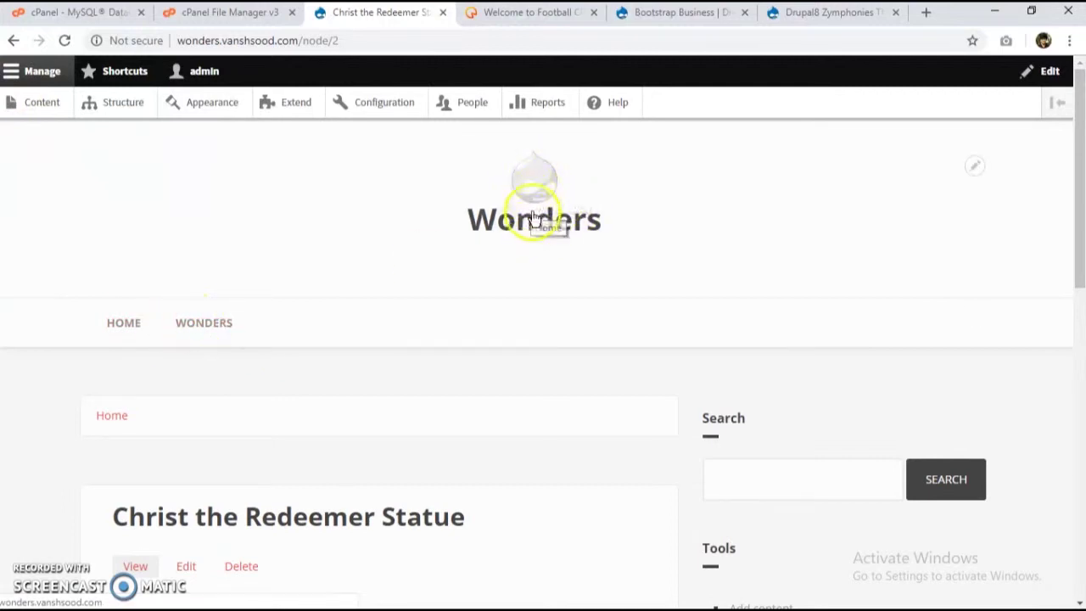
Step: Look over the Configuration overview and Basic site settings, where the site name is Wonders
click(409, 107)
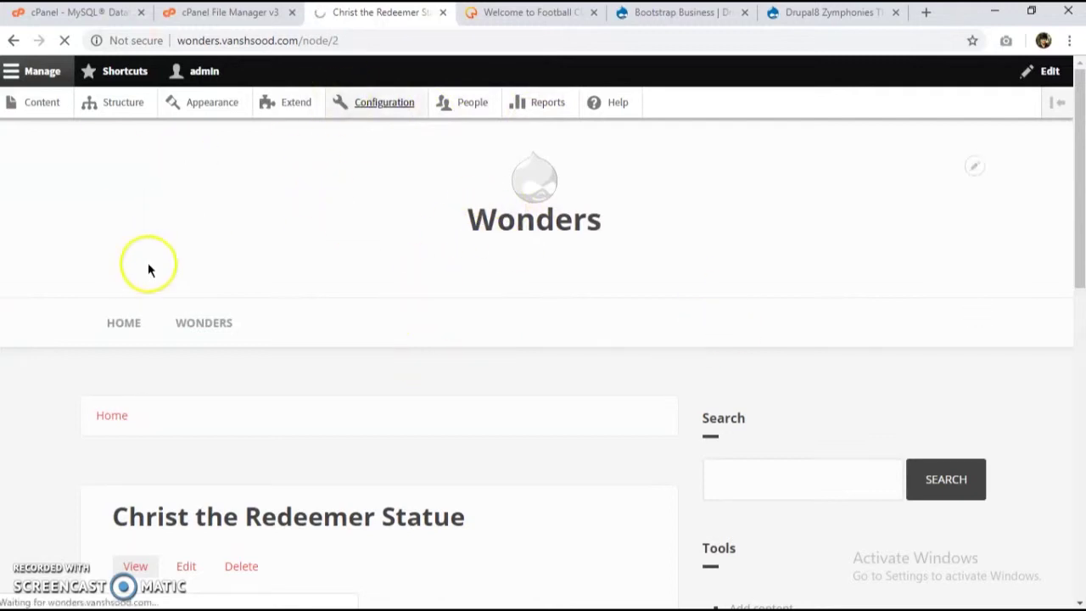
scroll(195, 348, down, 3)
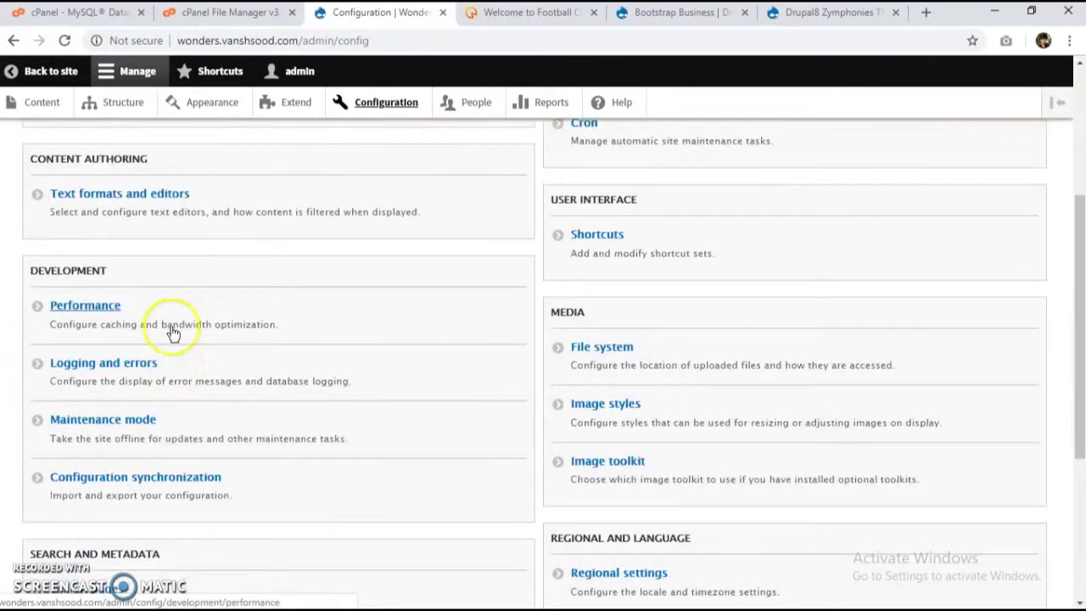
scroll(166, 322, down, 2)
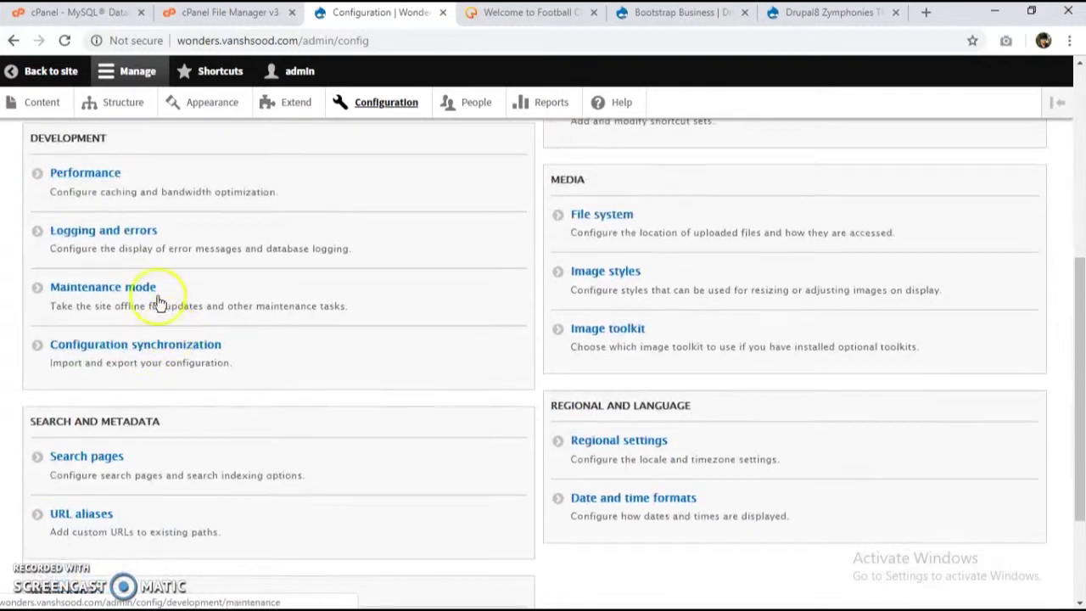
scroll(152, 288, up, 3)
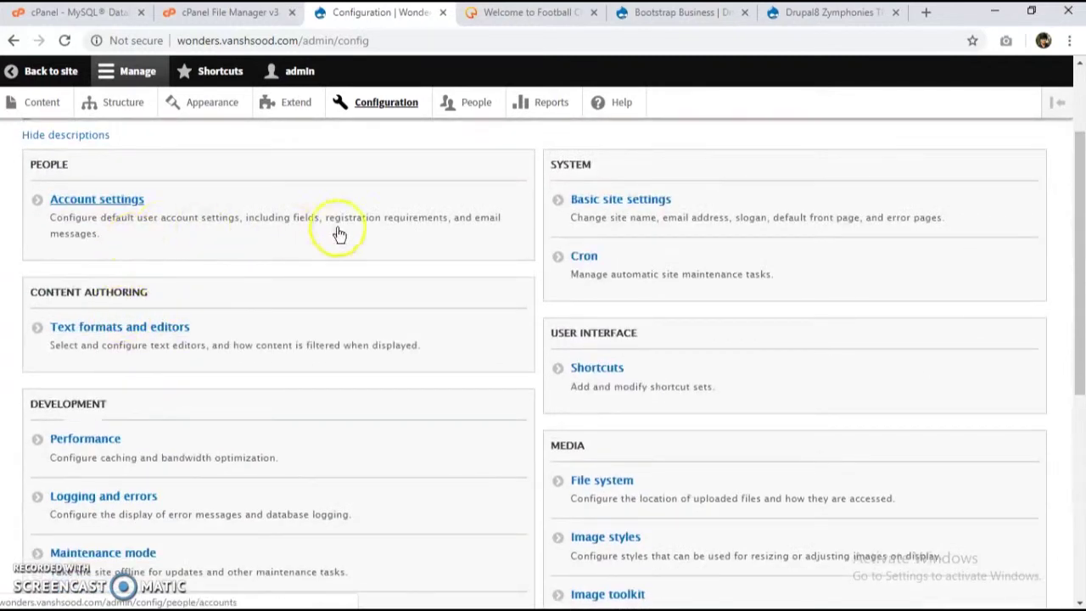
drag(530, 202, 684, 230)
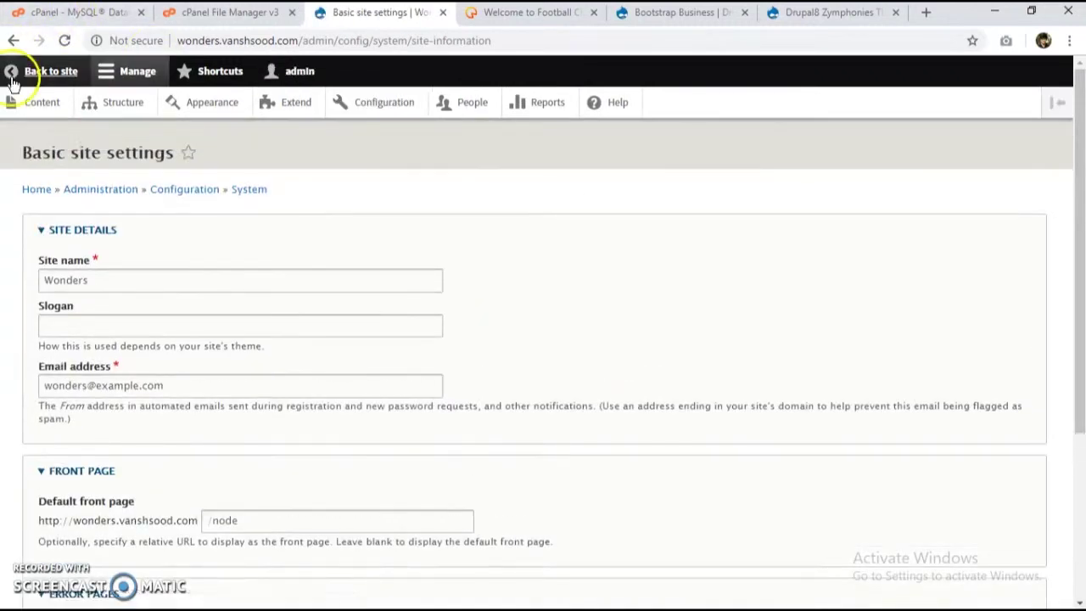
click(13, 40)
click(216, 108)
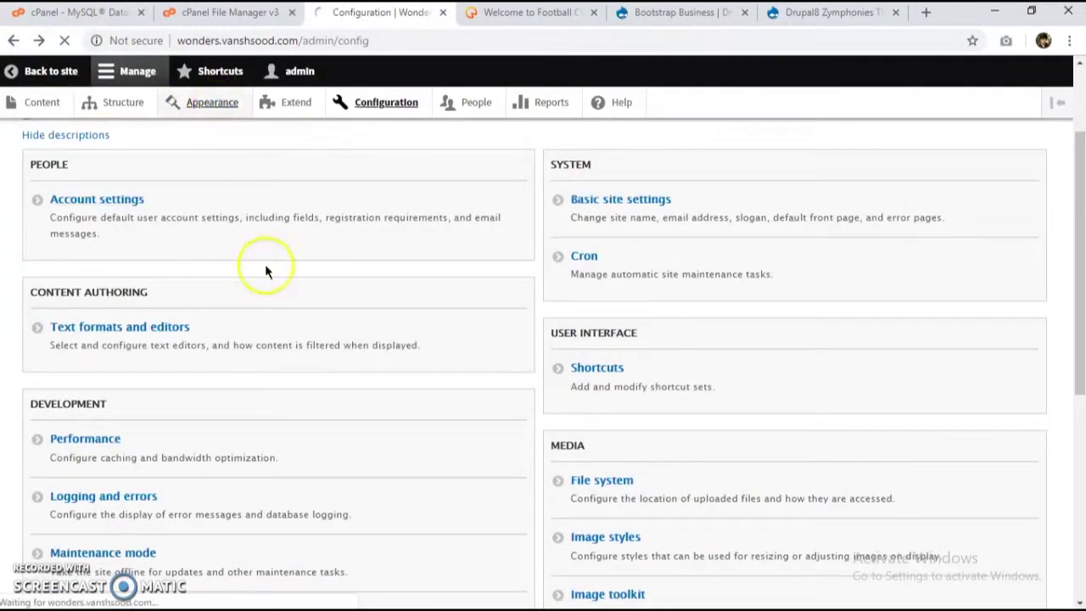
Step: Try shifting the Bootstrap Business colour wheel hue from red to blue
scroll(165, 396, down, 2)
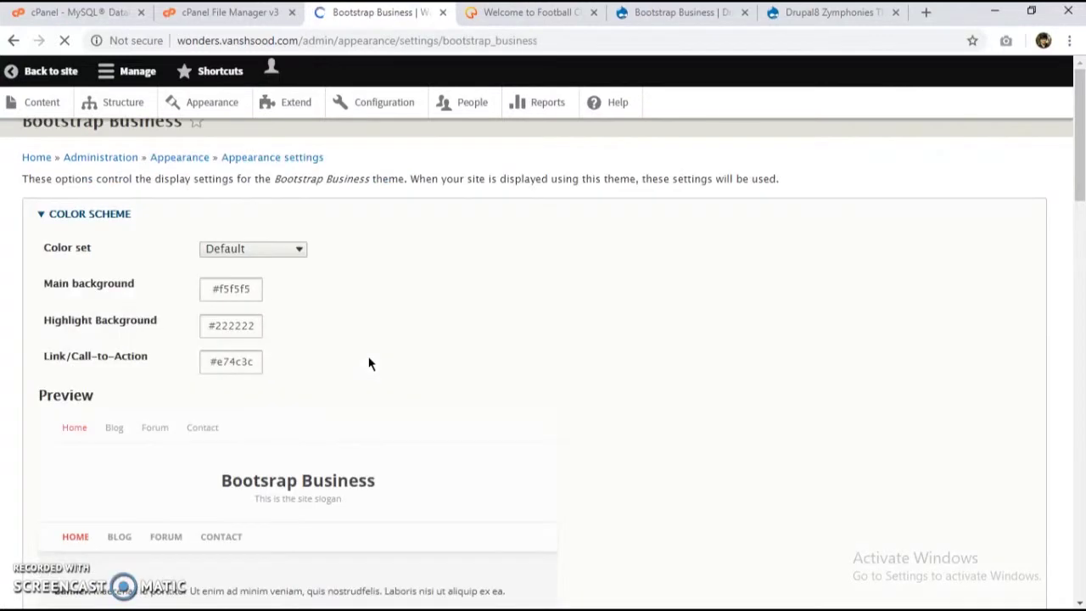
scroll(376, 348, down, 2)
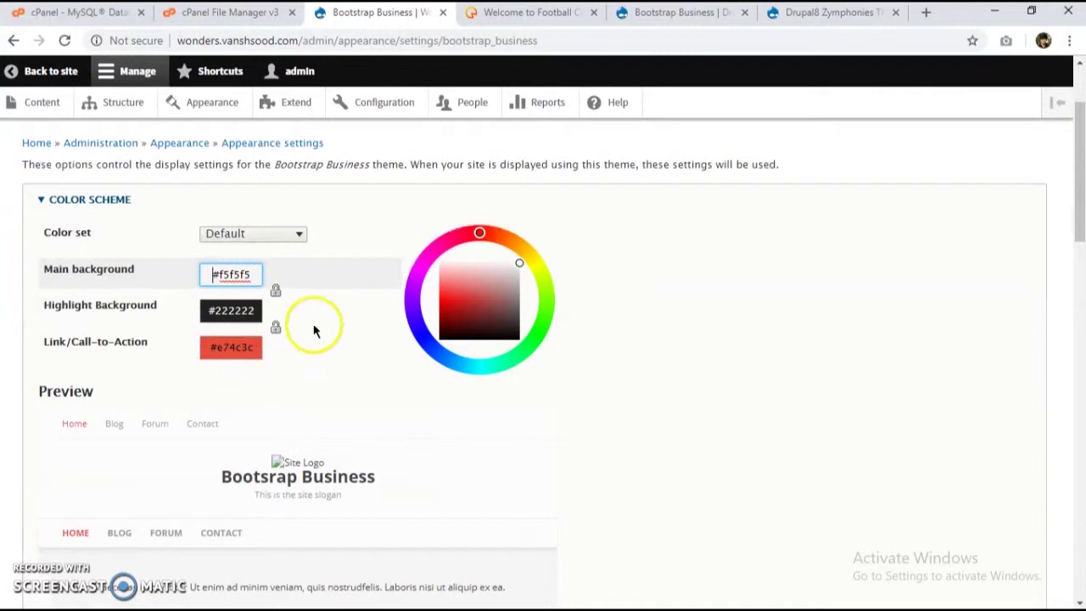
scroll(356, 443, down, 3)
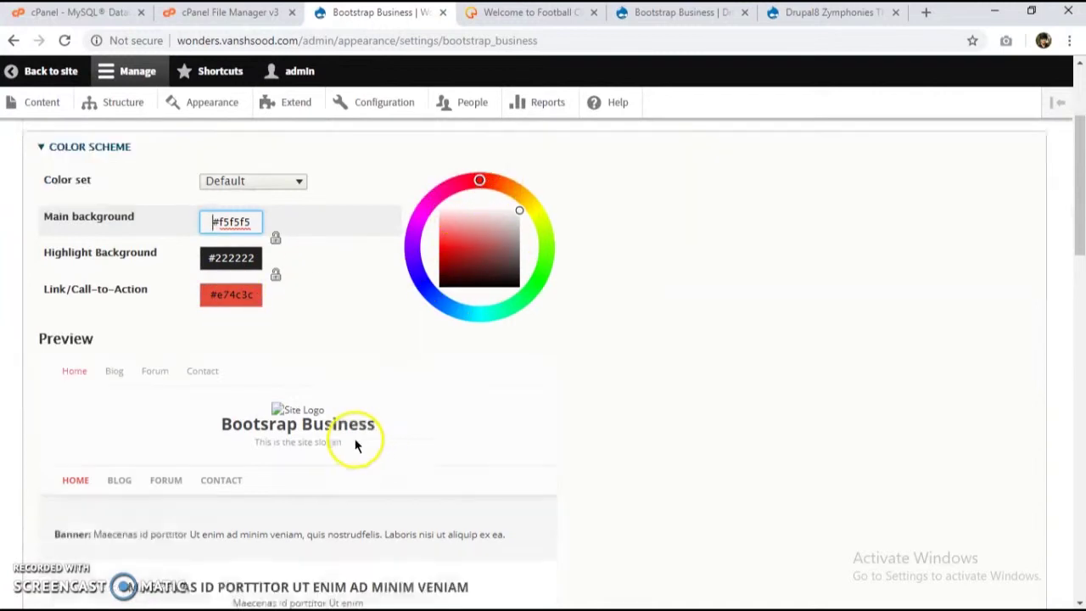
scroll(257, 280, up, 2)
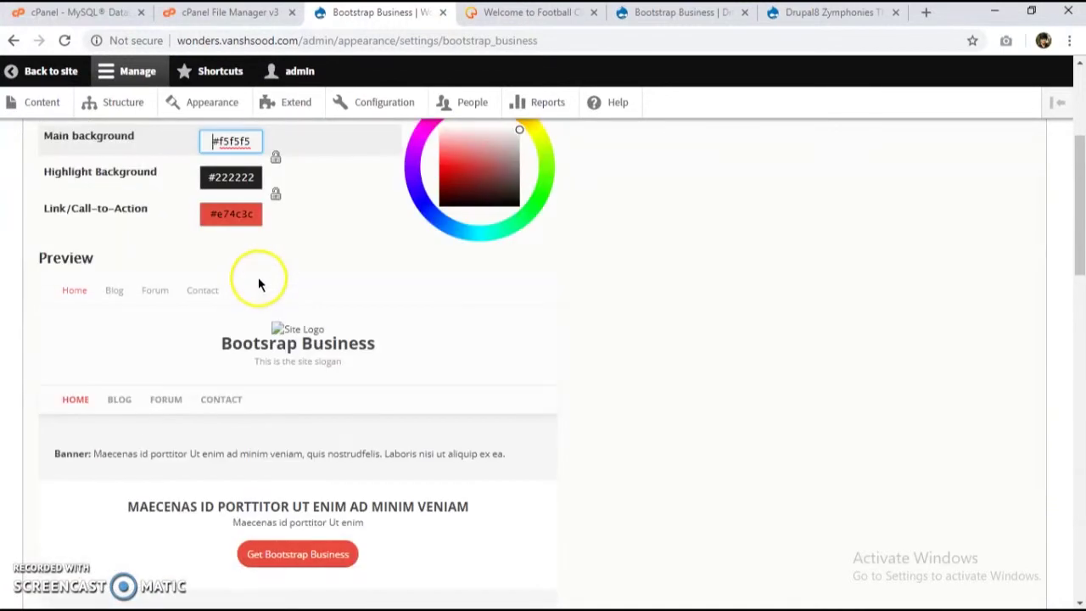
scroll(388, 235, down, 2)
scroll(402, 242, up, 3)
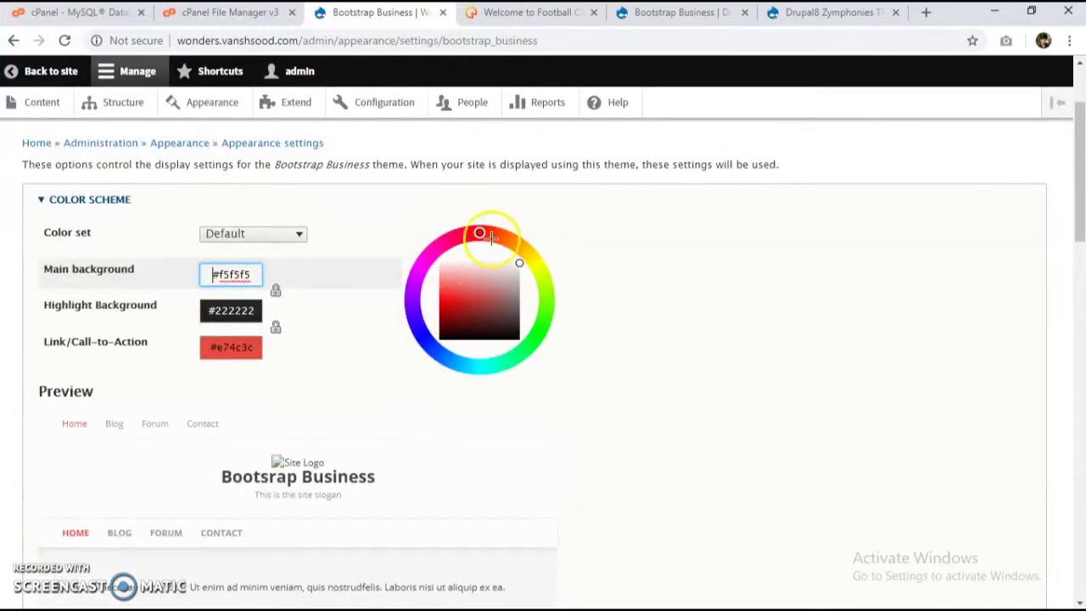
mouse_move(480, 233)
mouse_down()
mouse_move(548, 335)
mouse_move(450, 375)
mouse_move(388, 351)
mouse_up()
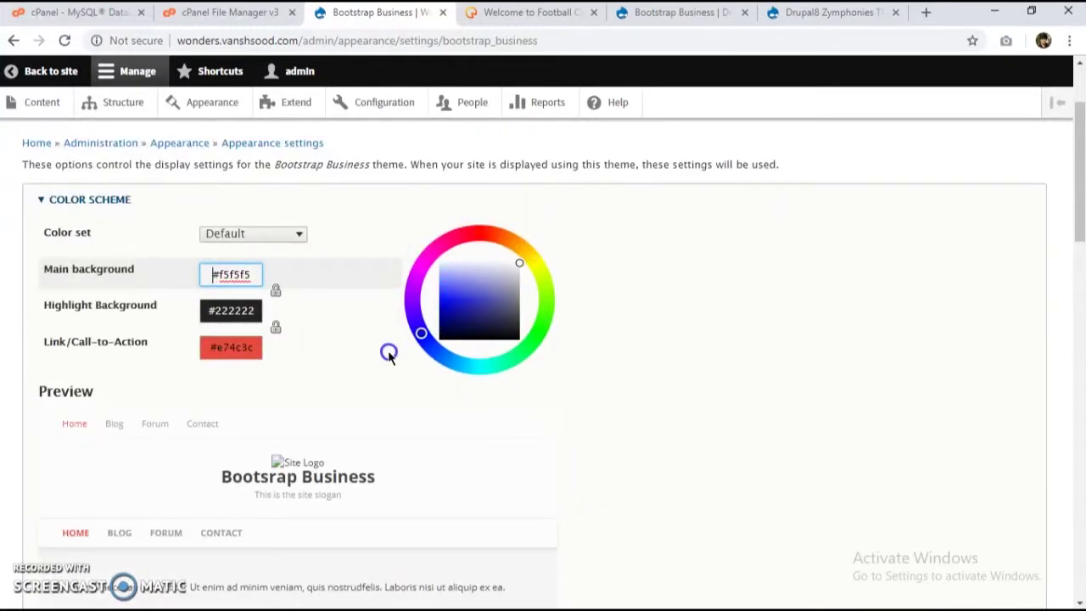
scroll(329, 423, down, 1)
scroll(313, 417, up, 1)
scroll(283, 412, down, 2)
scroll(413, 238, up, 1)
scroll(357, 238, up, 1)
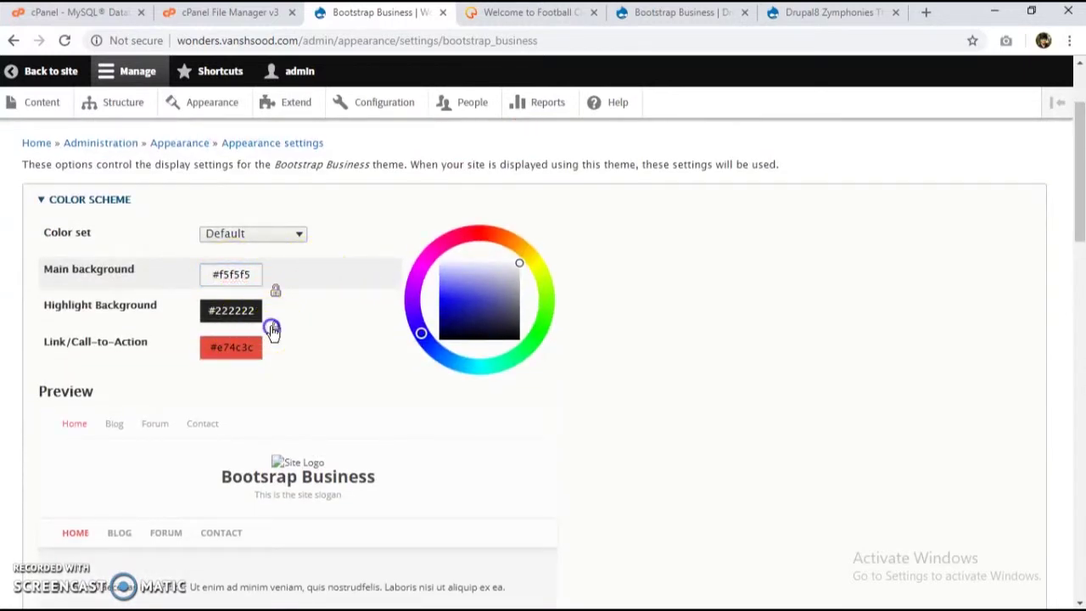
Step: Set the Link/Call-to-Action colour to blue-purple #3e3ce7
click(248, 363)
mouse_move(485, 233)
mouse_down()
mouse_move(387, 315)
mouse_move(387, 348)
mouse_up()
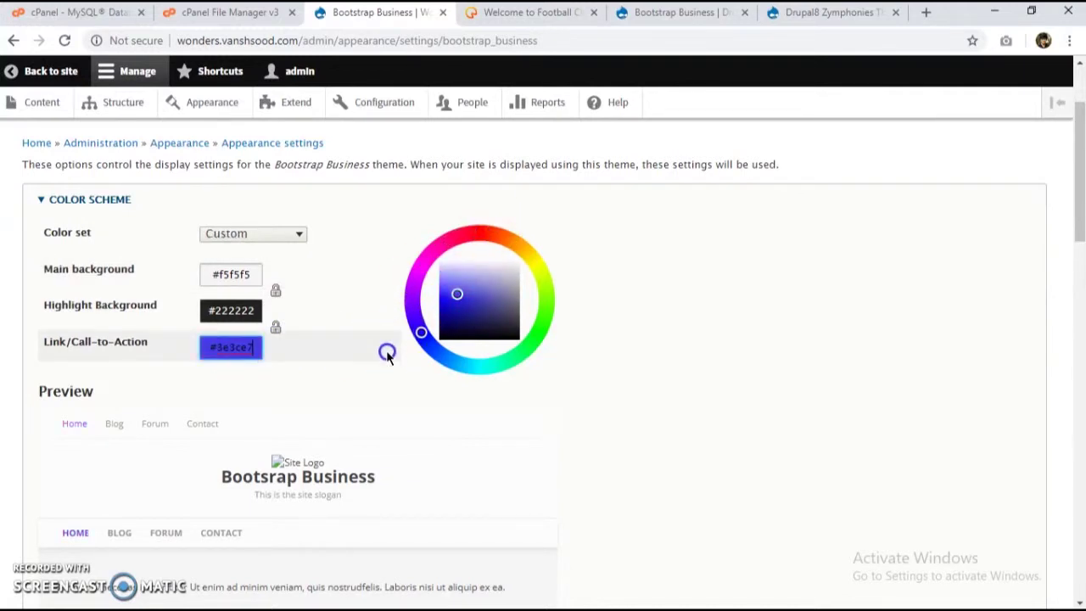
scroll(307, 465, down, 10)
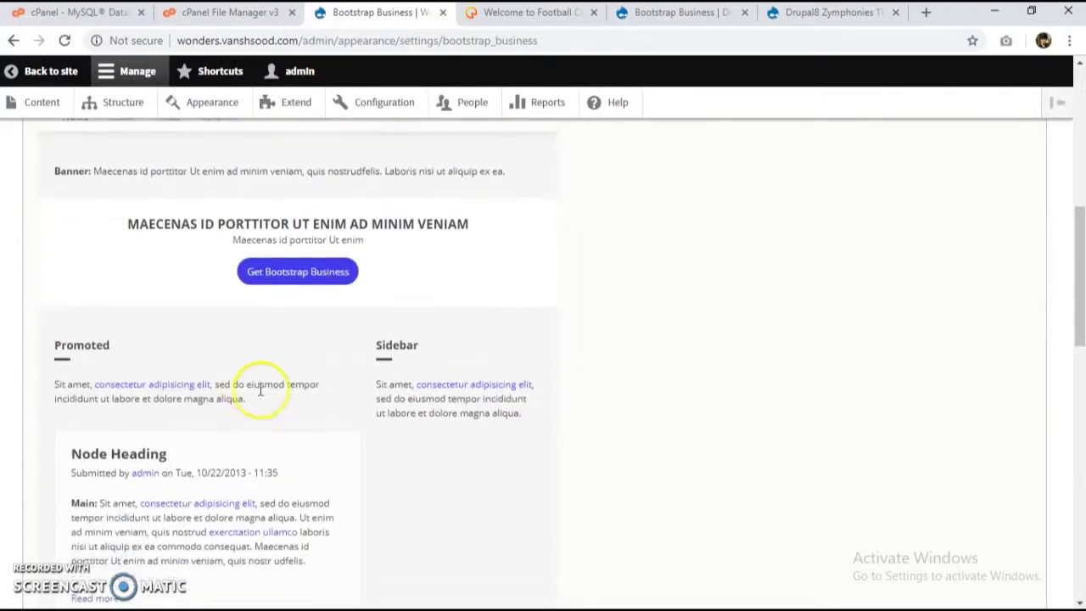
scroll(170, 348, down, 3)
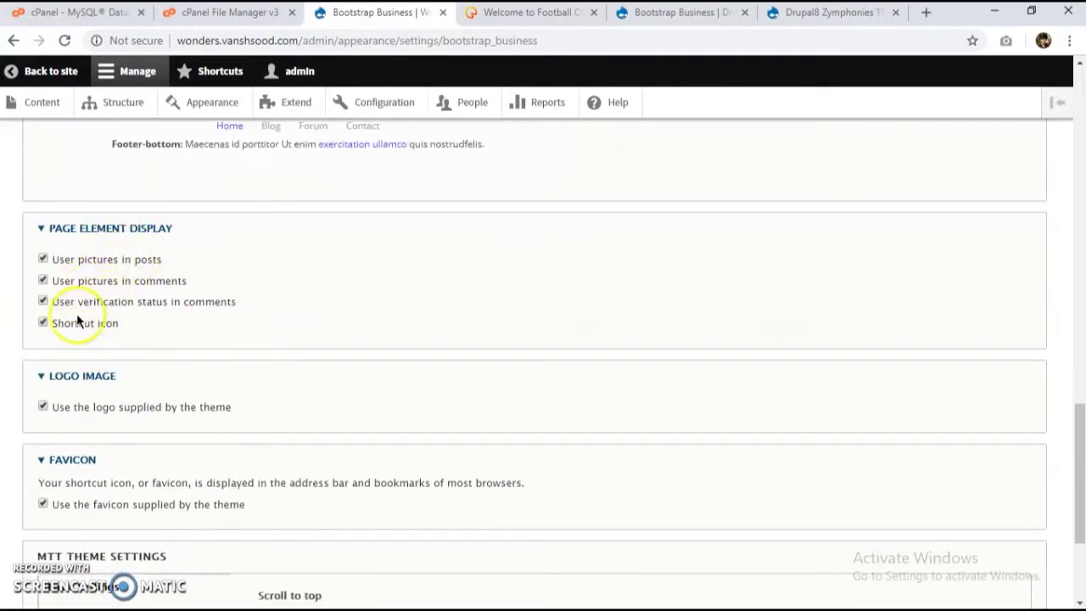
scroll(47, 288, down, 3)
Step: Turn off the theme-supplied logo and save the Bootstrap Business configuration
click(89, 197)
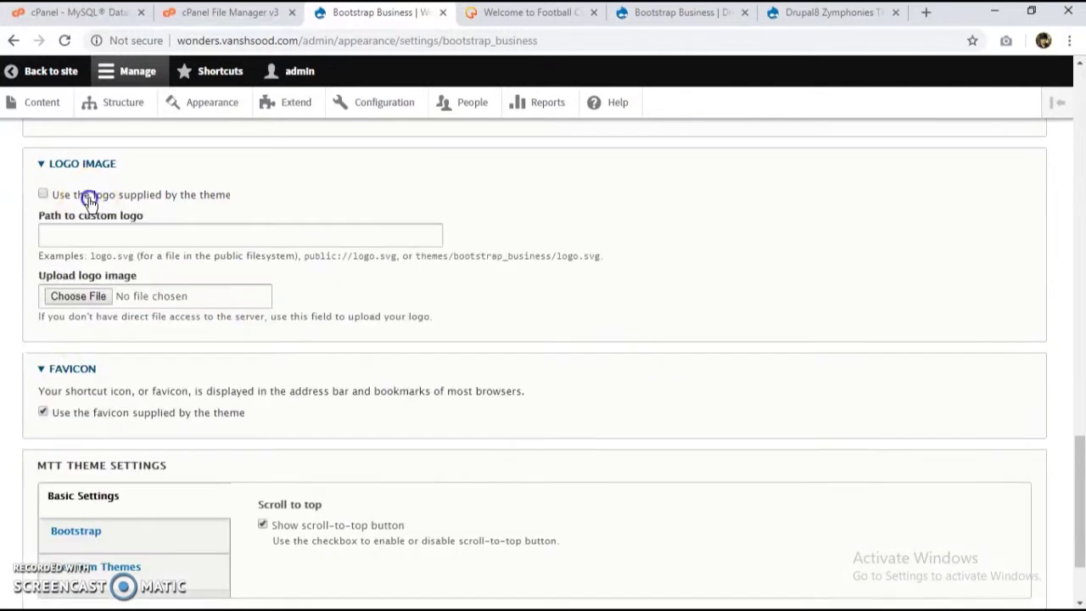
scroll(136, 289, down, 2)
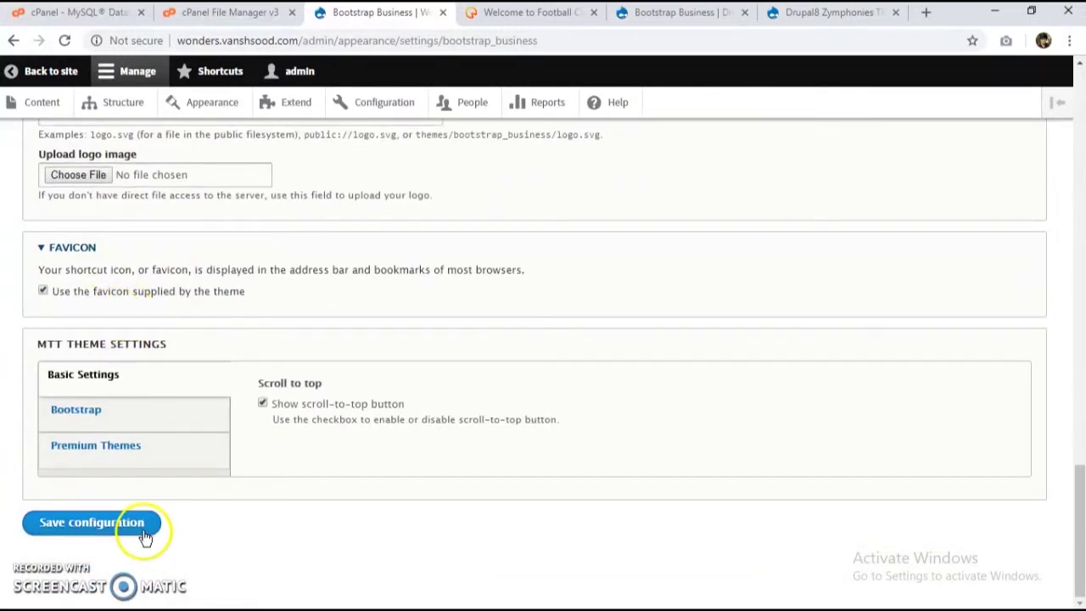
click(102, 415)
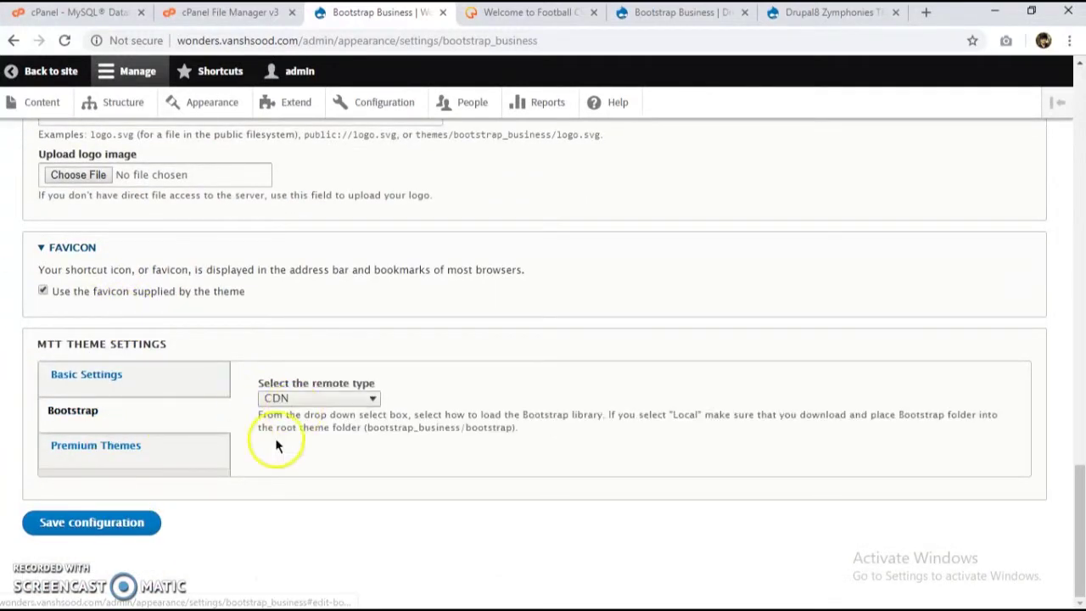
click(144, 521)
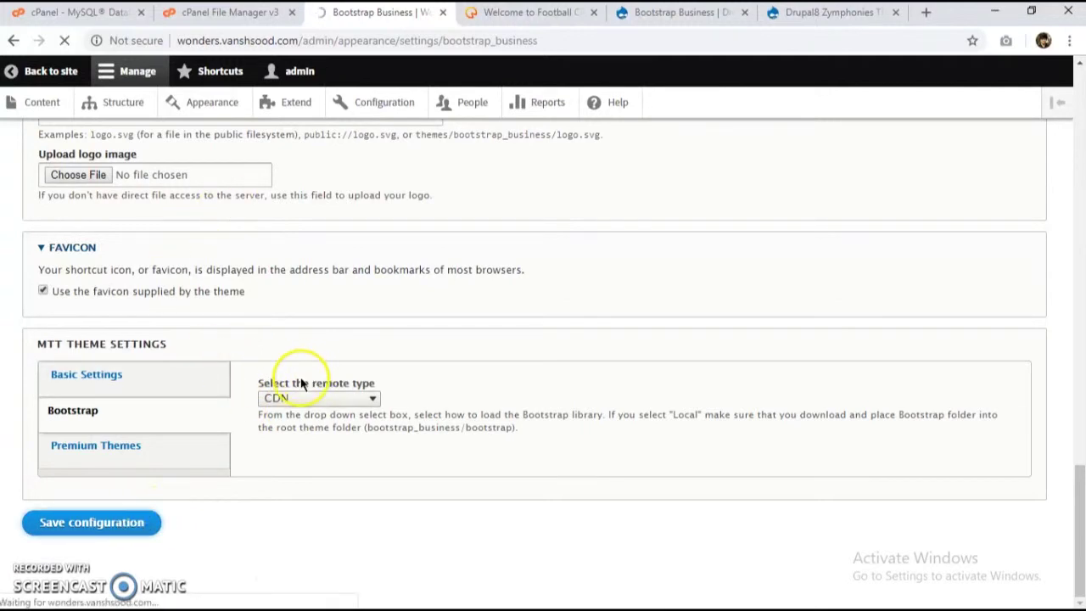
scroll(322, 363, up, 3)
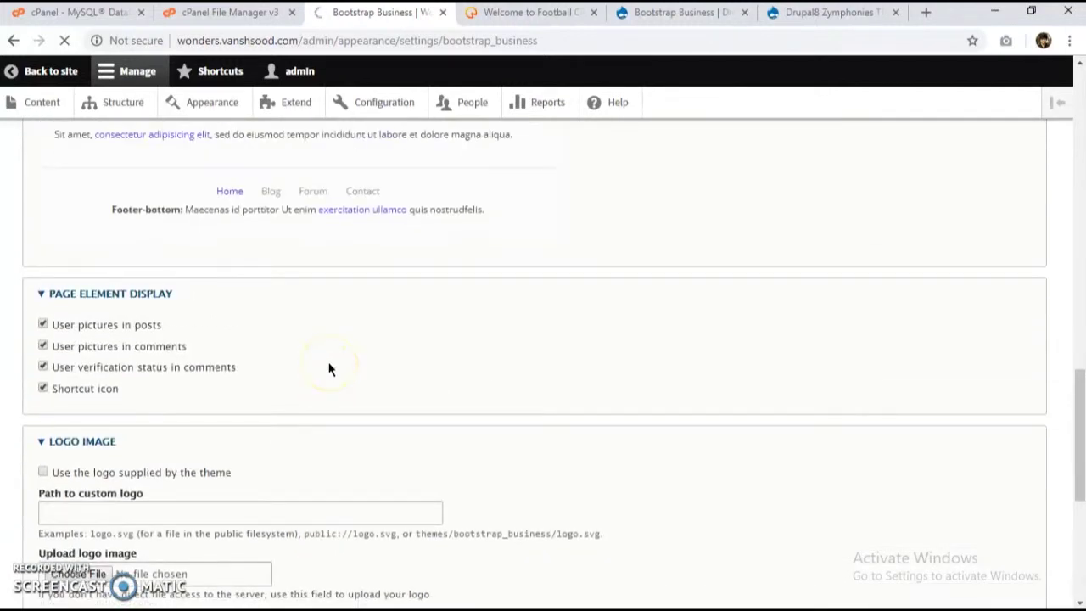
scroll(330, 369, up, 15)
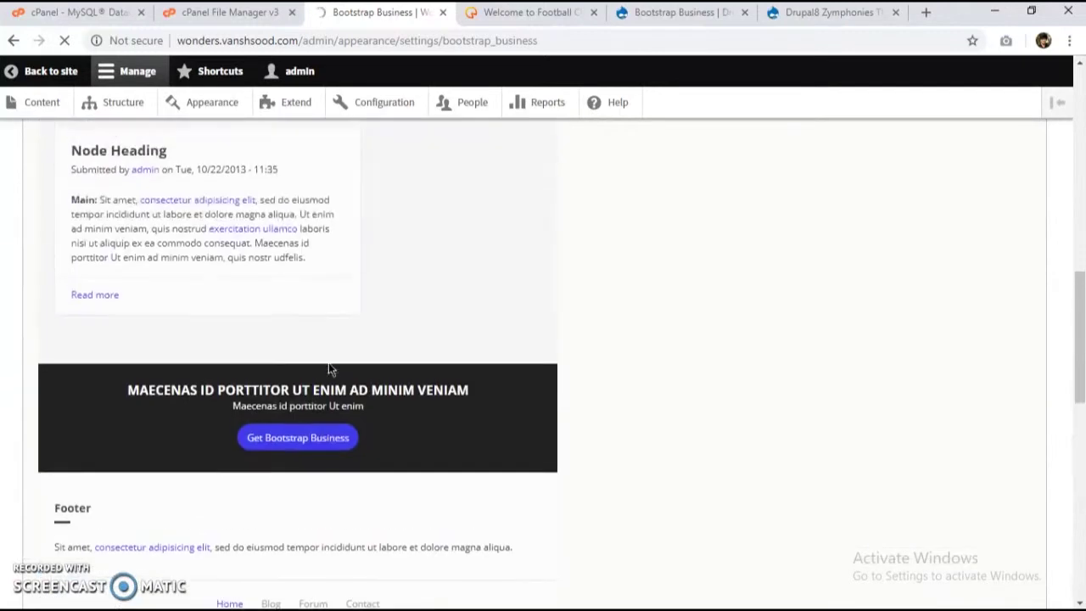
scroll(331, 424, down, 2)
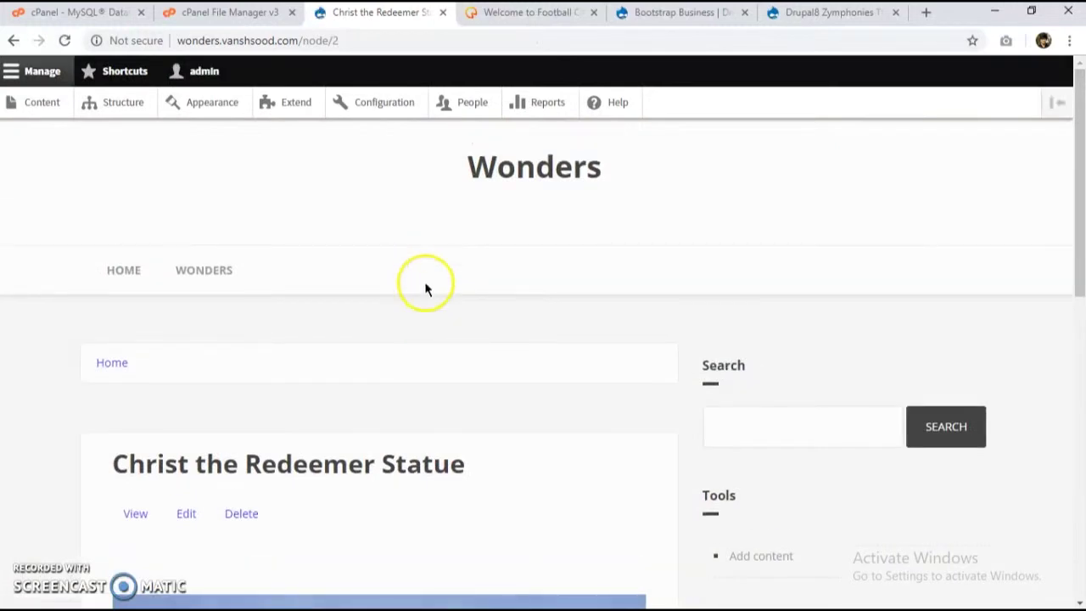
Step: Go from the Christ the Redeemer Statue page to the Configuration administration page
scroll(579, 312, down, 1)
scroll(586, 302, up, 1)
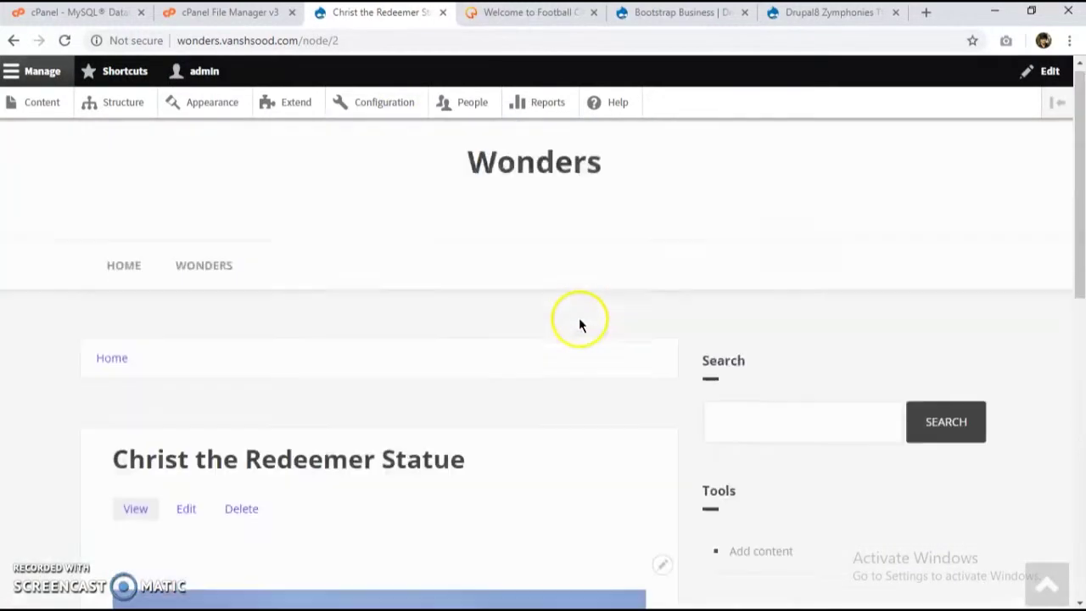
click(373, 105)
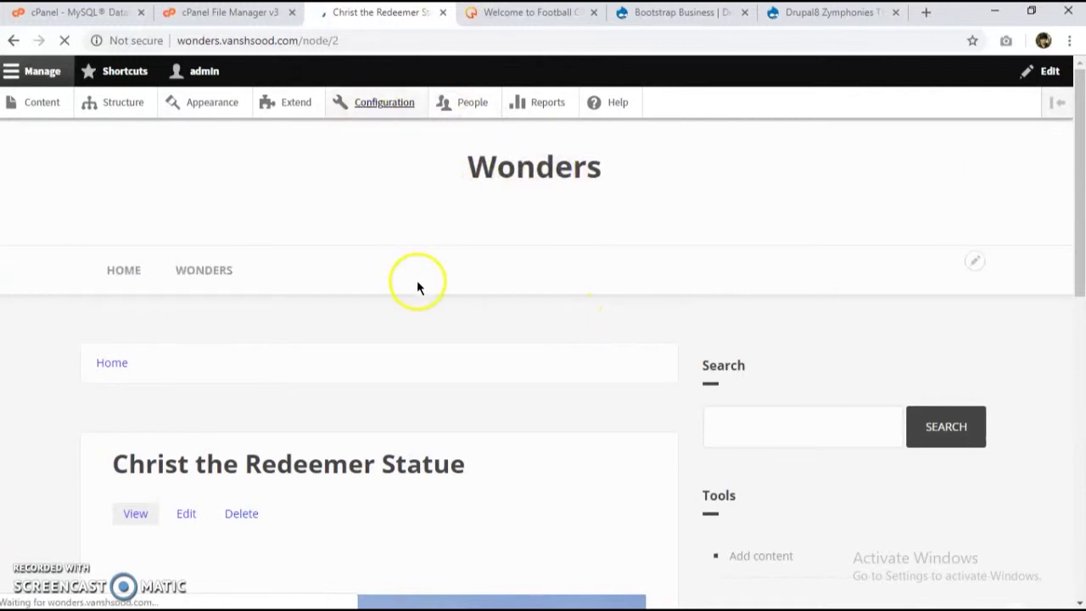
scroll(557, 346, down, 8)
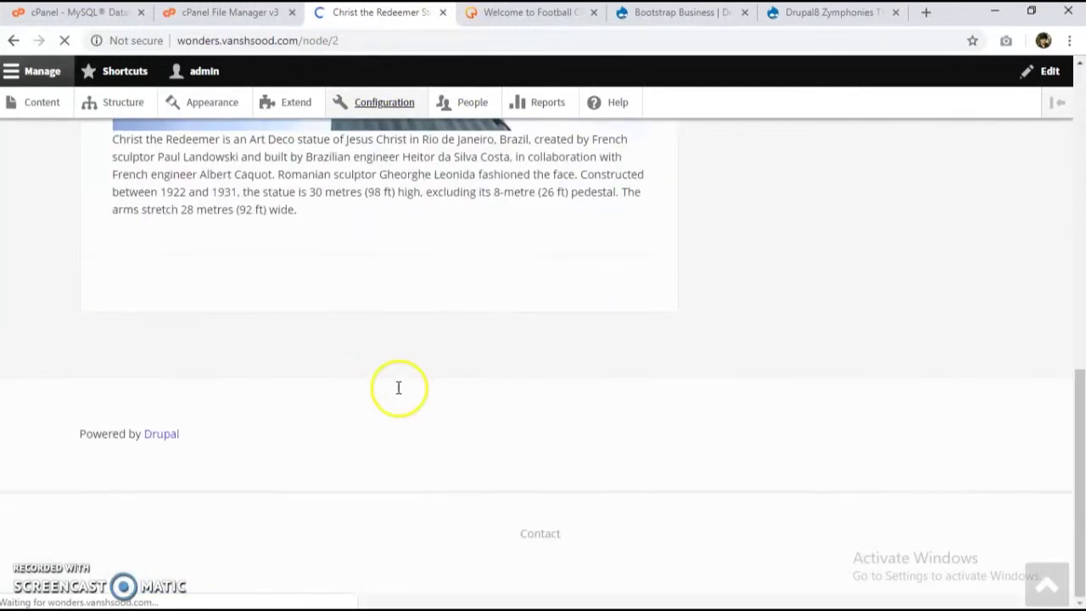
scroll(397, 387, up, 8)
scroll(399, 394, down, 3)
scroll(399, 396, up, 3)
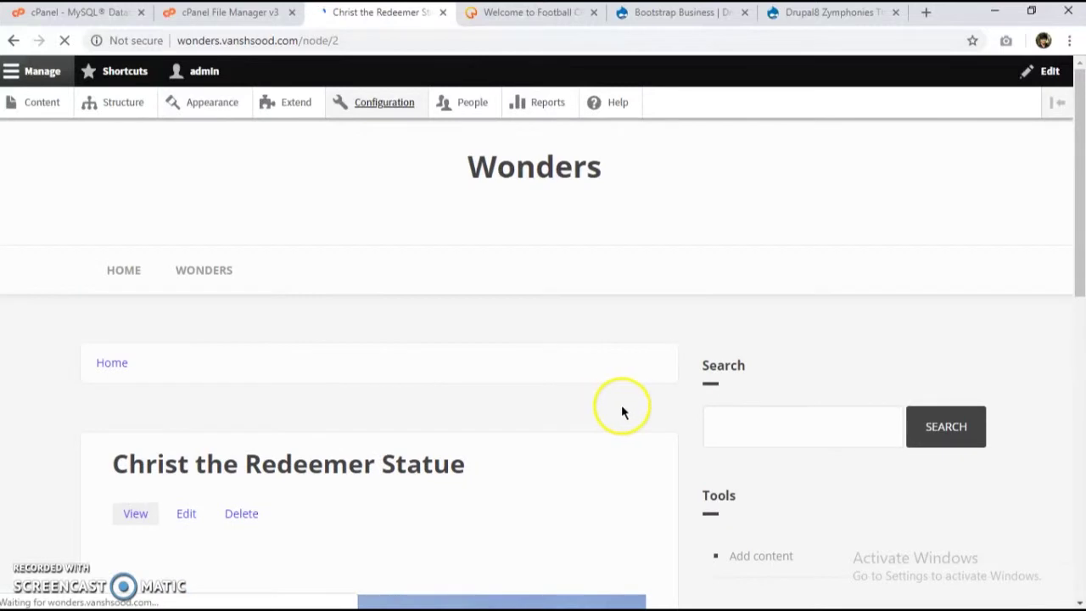
scroll(767, 441, down, 3)
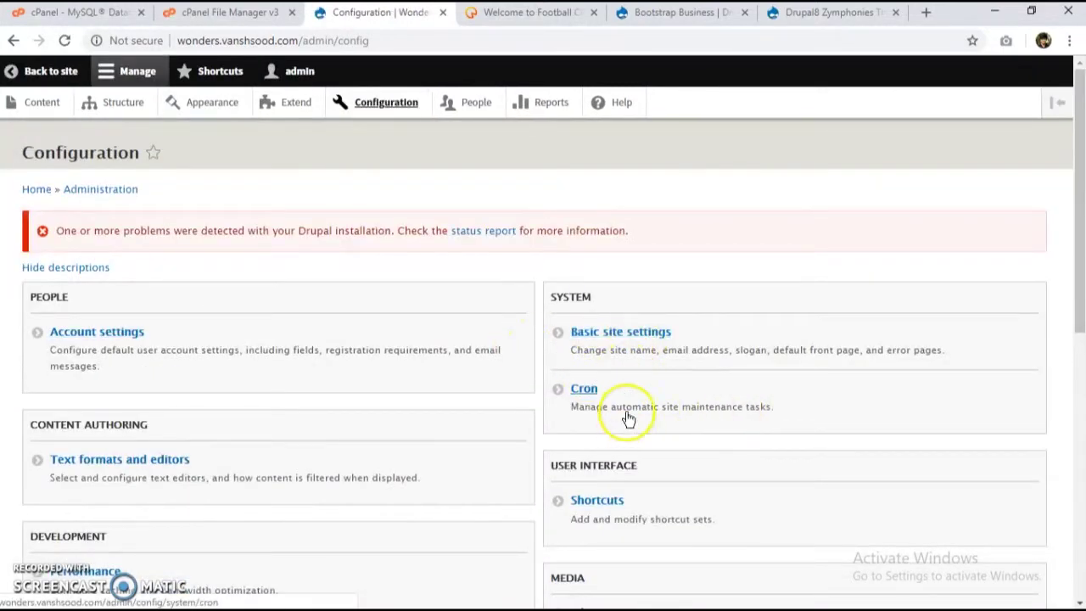
Step: In Basic site settings, set the site name to 'Wonders of the World' and start the slogan 'Everything you need'
click(582, 392)
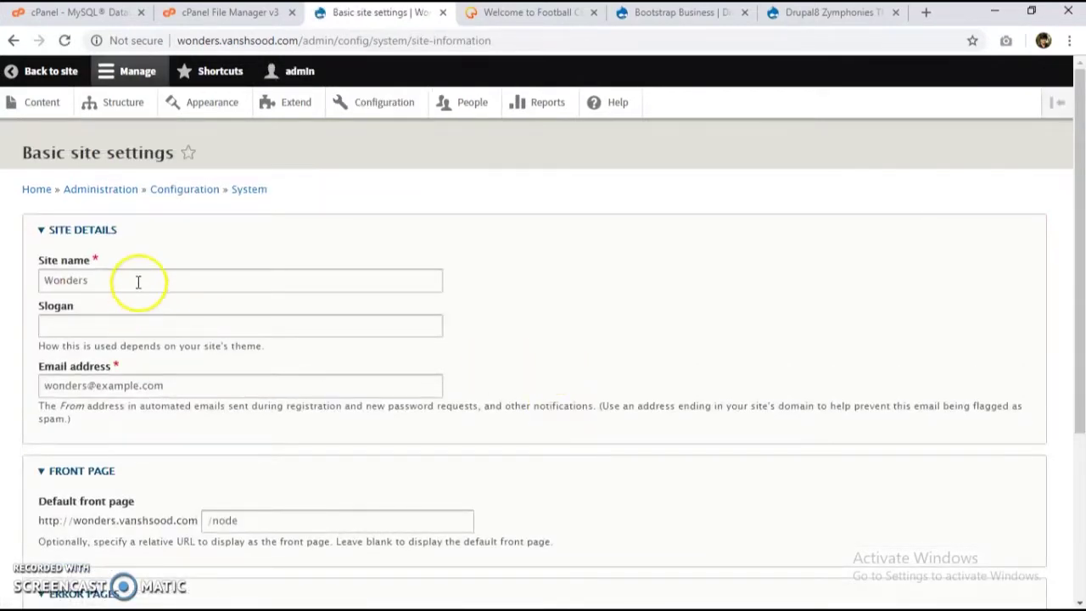
click(138, 282)
click(111, 343)
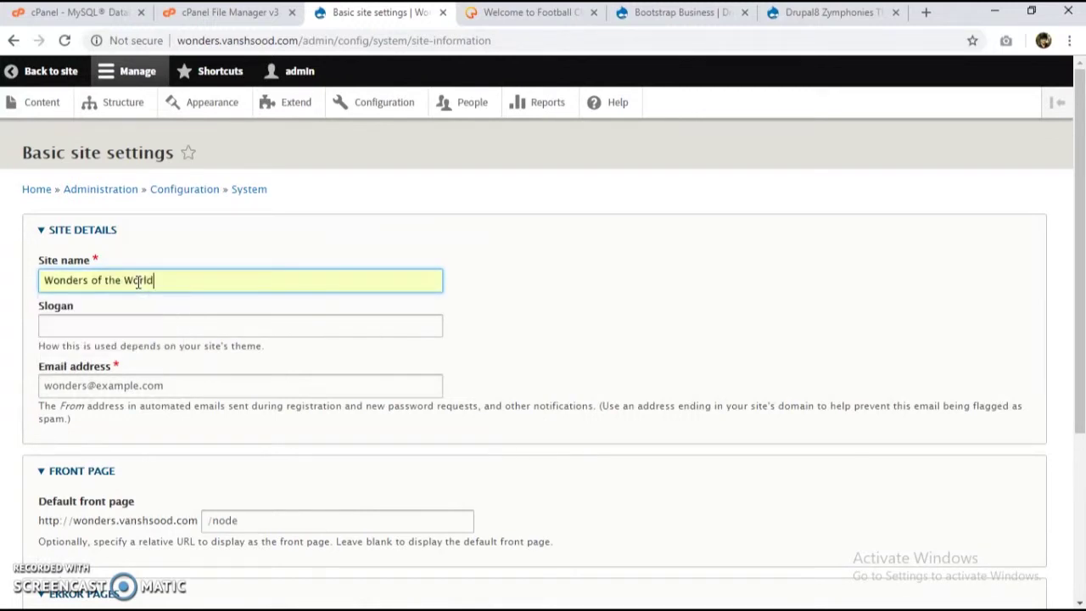
scroll(139, 298, down, 3)
scroll(136, 305, up, 3)
click(119, 319)
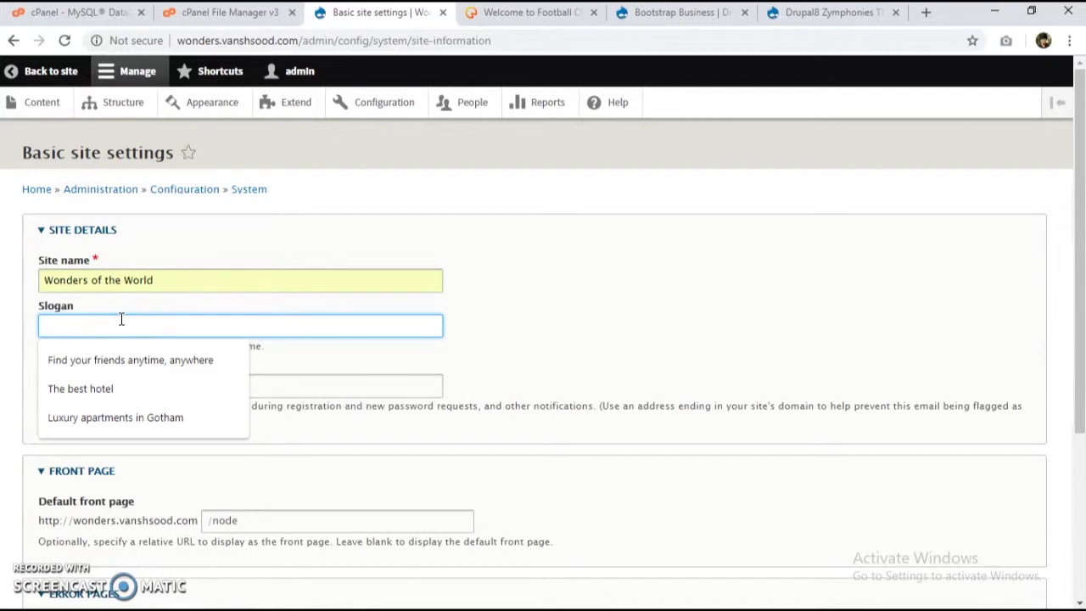
text(Everything)
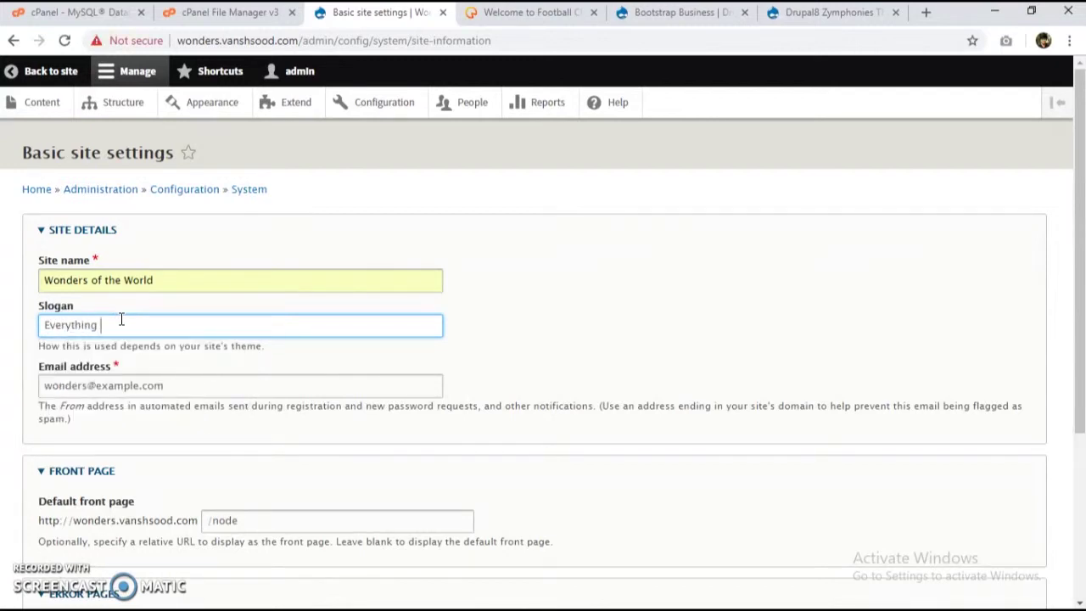
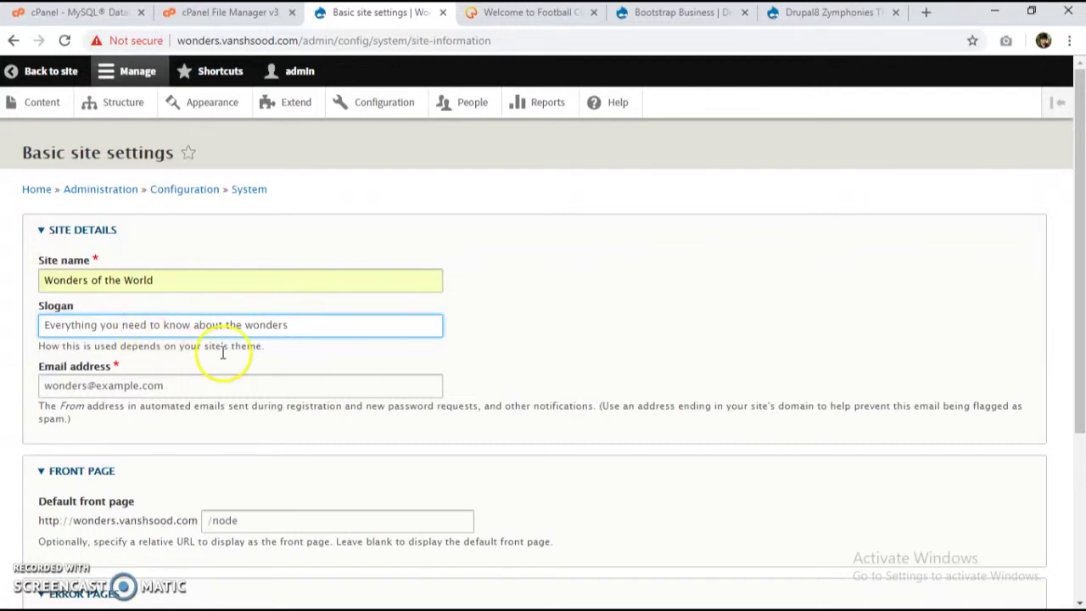
Step: Change the slogan to 'Everything you need to know about the 7 wonders', save, and return to the site
scroll(214, 351, down, 3)
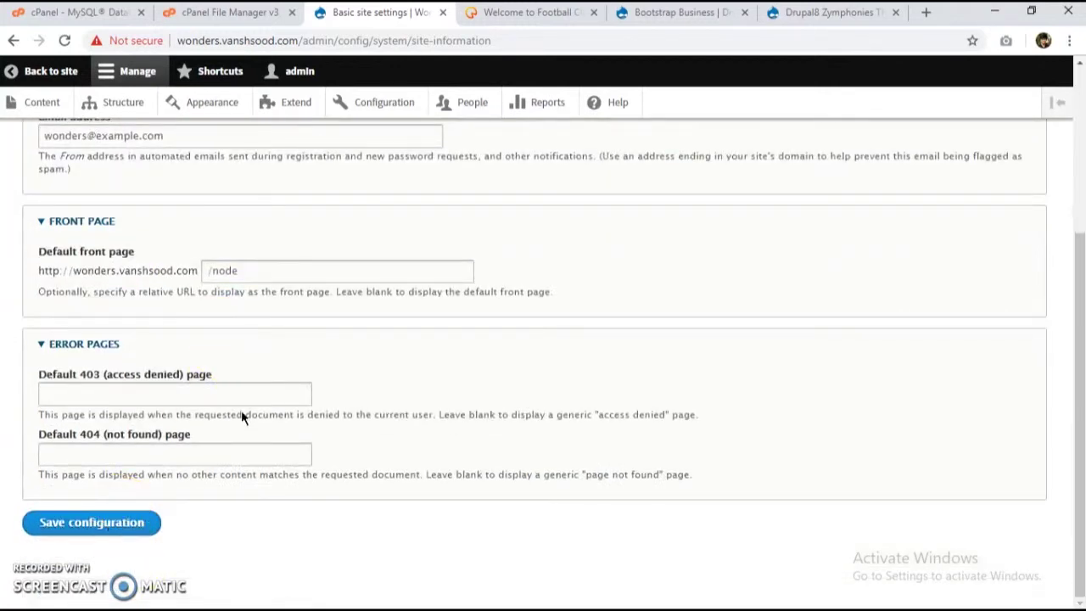
scroll(348, 335, up, 3)
click(243, 322)
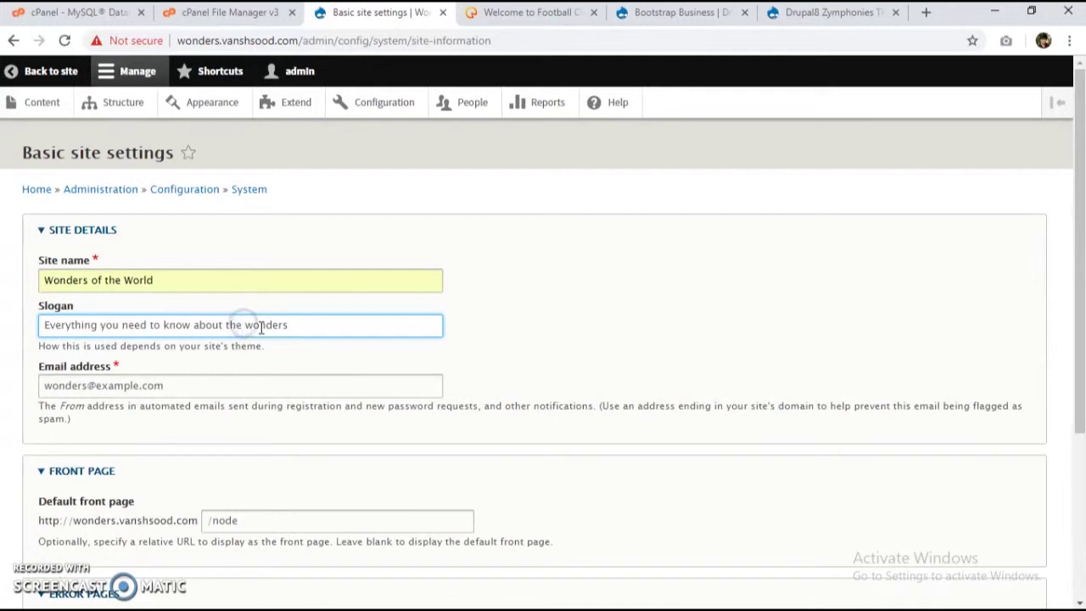
scroll(260, 326, down, 3)
click(129, 520)
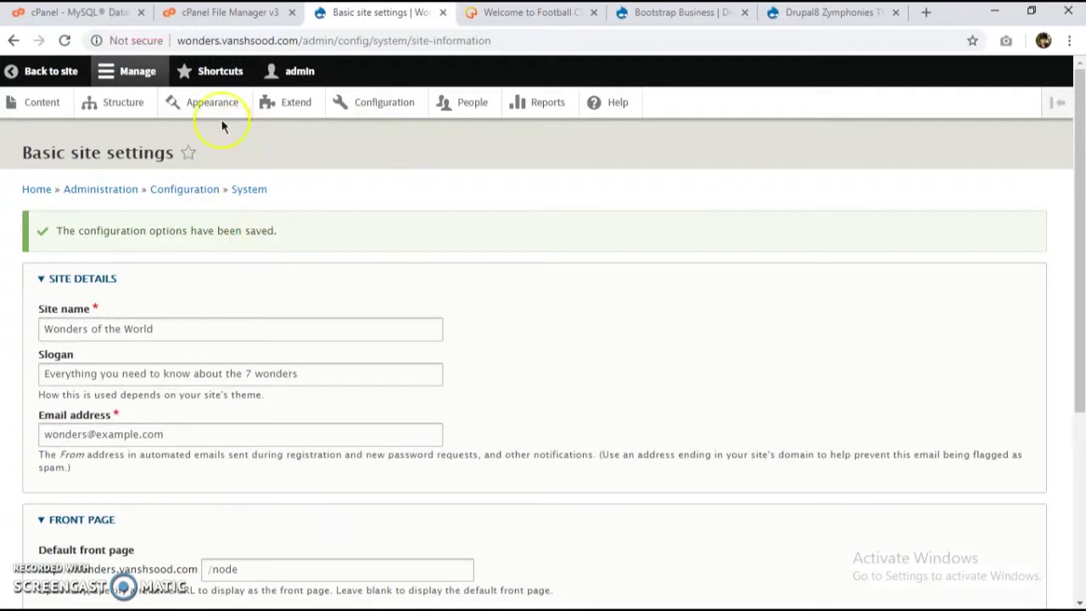
click(38, 73)
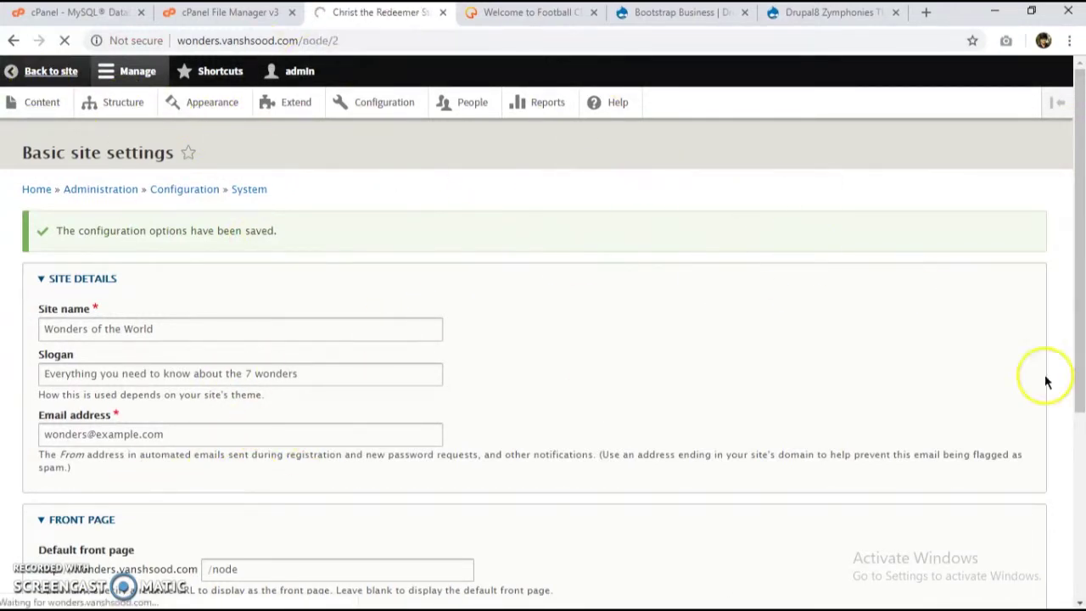
Step: Review the Wonders of the World homepage and listing page showing the new slogan
scroll(509, 288, down, 2)
scroll(547, 265, down, 3)
scroll(427, 339, up, 5)
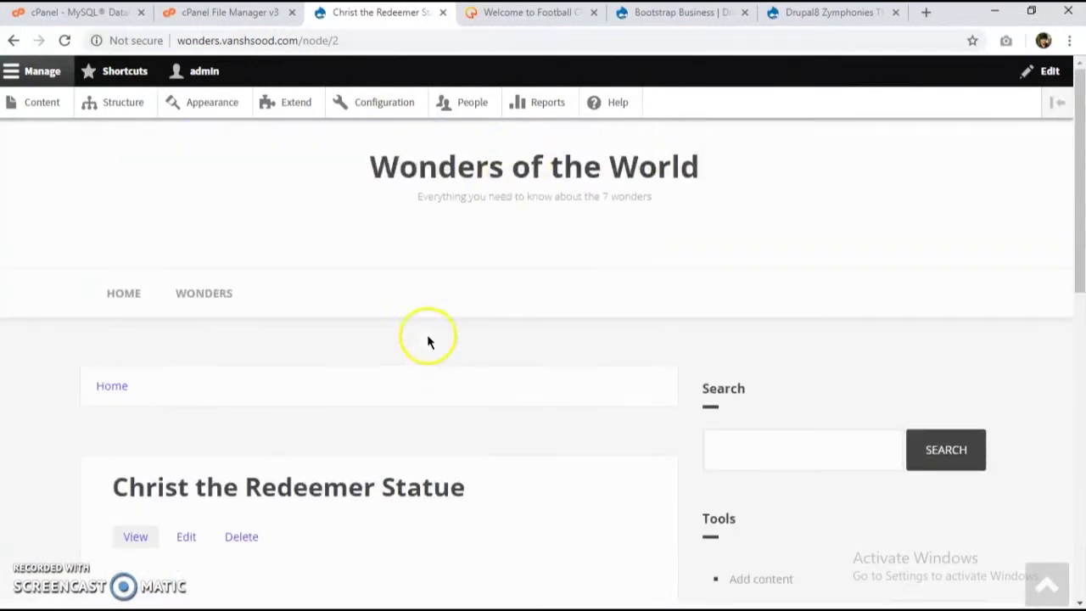
click(216, 301)
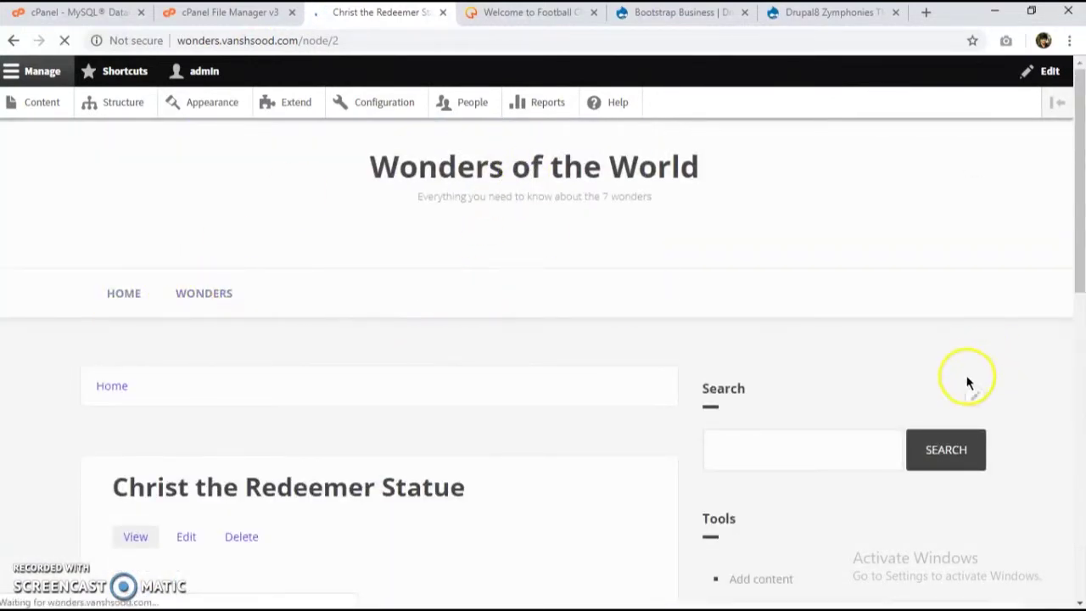
scroll(620, 347, down, 4)
scroll(593, 339, up, 1)
scroll(678, 311, down, 5)
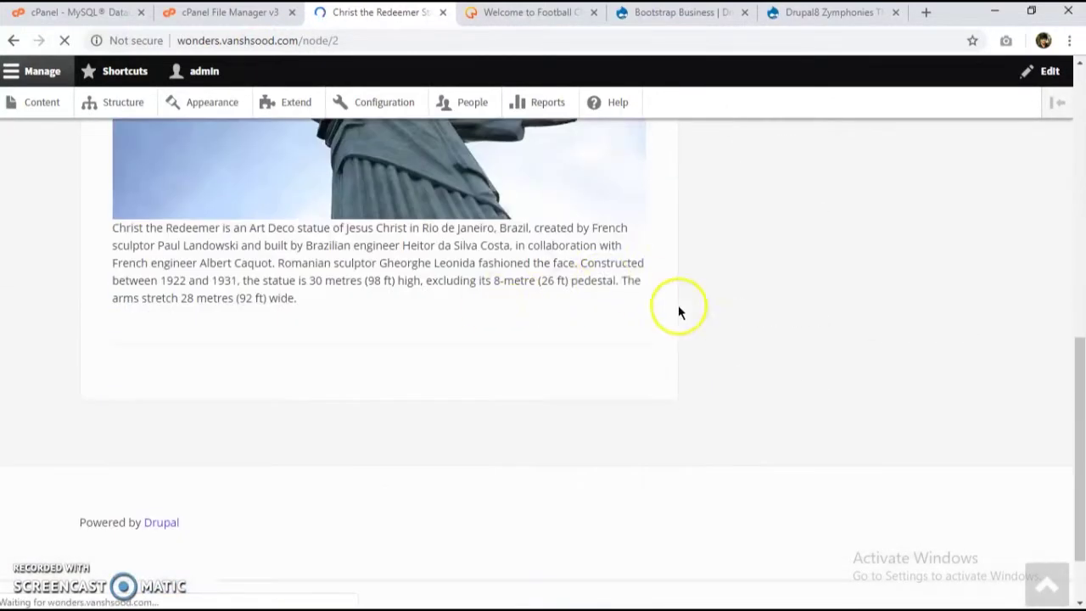
scroll(432, 301, up, 7)
scroll(432, 301, up, 2)
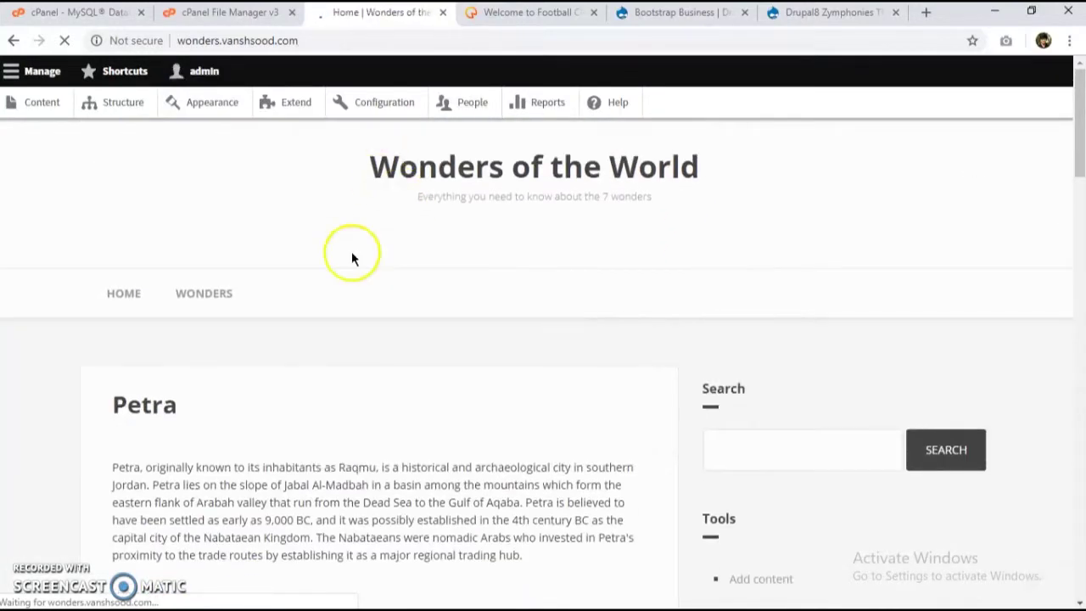
scroll(340, 305, down, 10)
scroll(263, 321, down, 6)
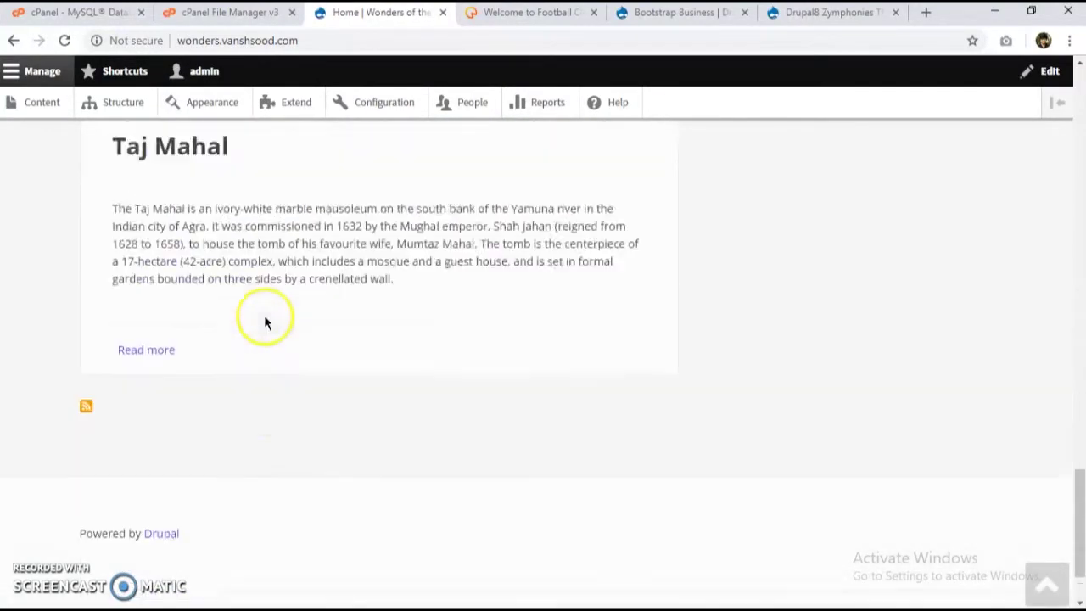
scroll(262, 314, up, 16)
Step: Go to the Football Clubs site's Structure administration page
click(534, 12)
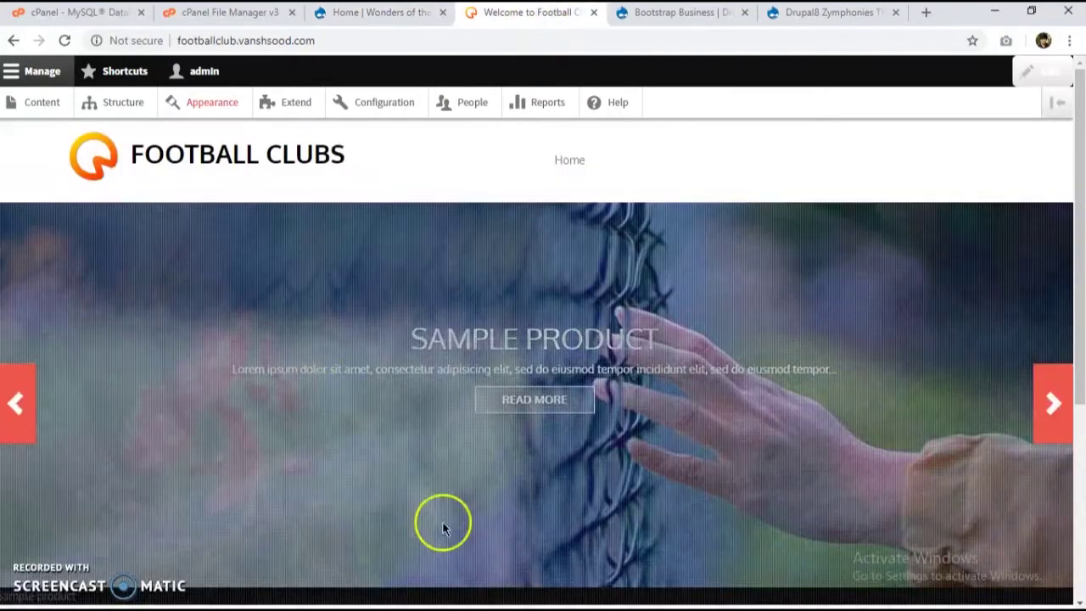
scroll(458, 424, down, 5)
scroll(358, 371, up, 5)
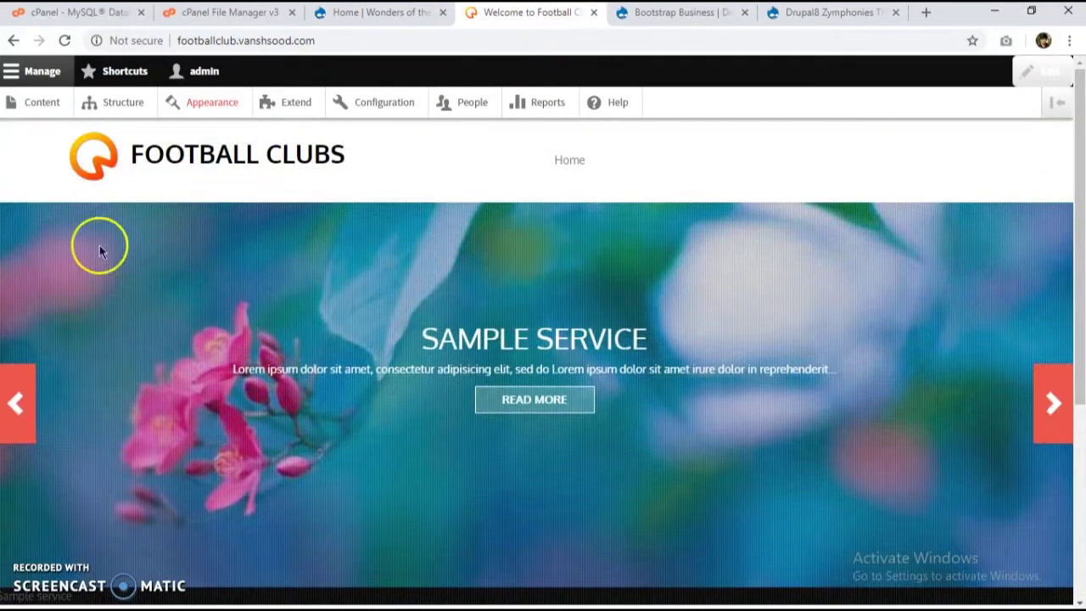
click(140, 107)
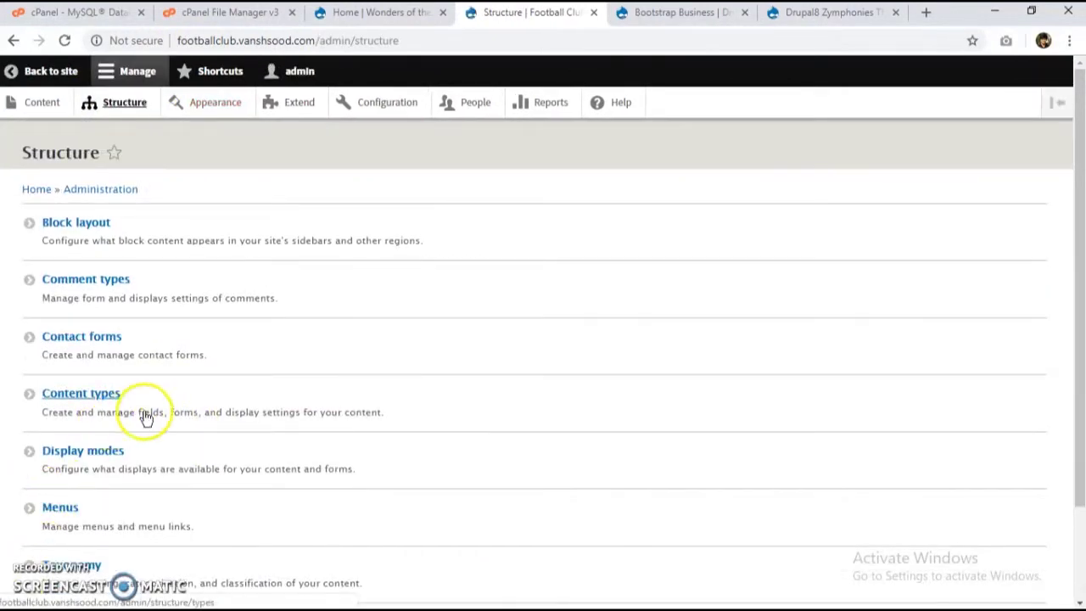
Step: Open Content types to add a new content type, comparing with the Wonders site
click(414, 325)
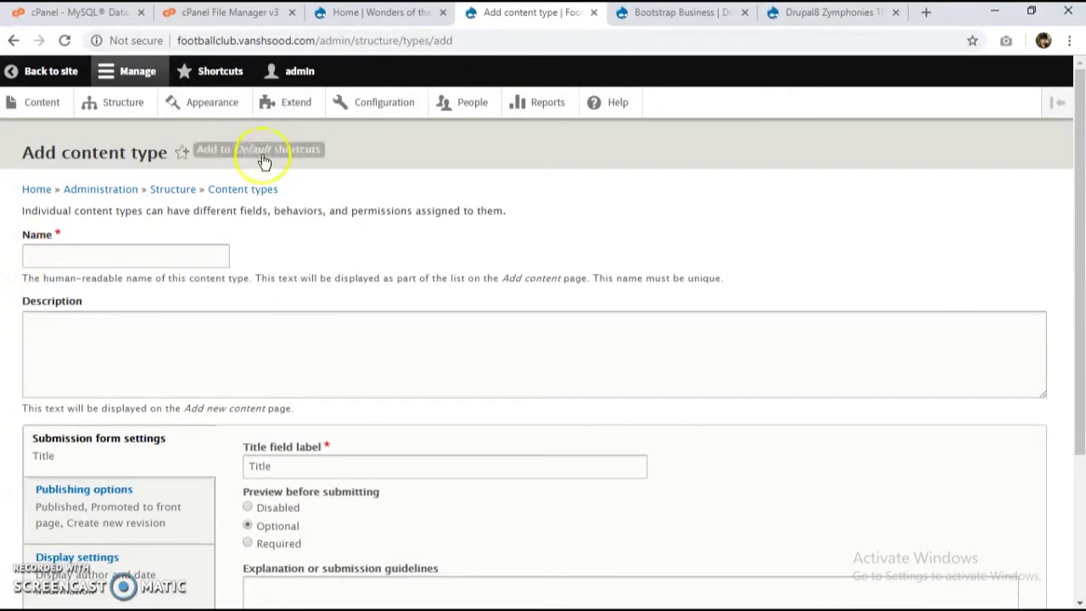
click(382, 12)
click(547, 12)
click(360, 12)
click(518, 11)
click(365, 12)
click(484, 10)
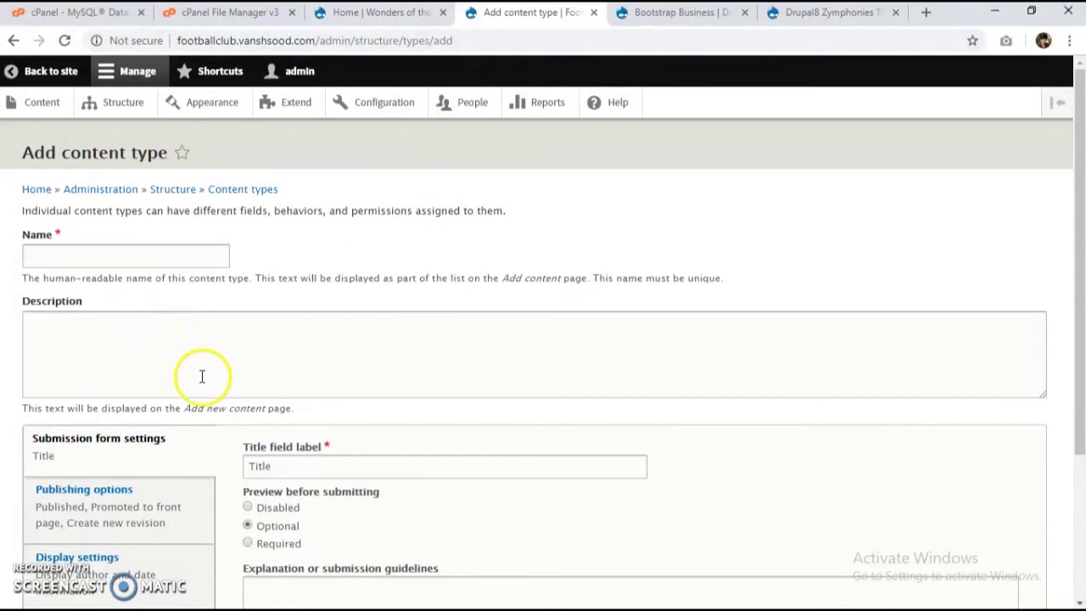
Step: Look over the new content type form's menu settings, then return to the empty form
scroll(201, 375, down, 2)
click(116, 420)
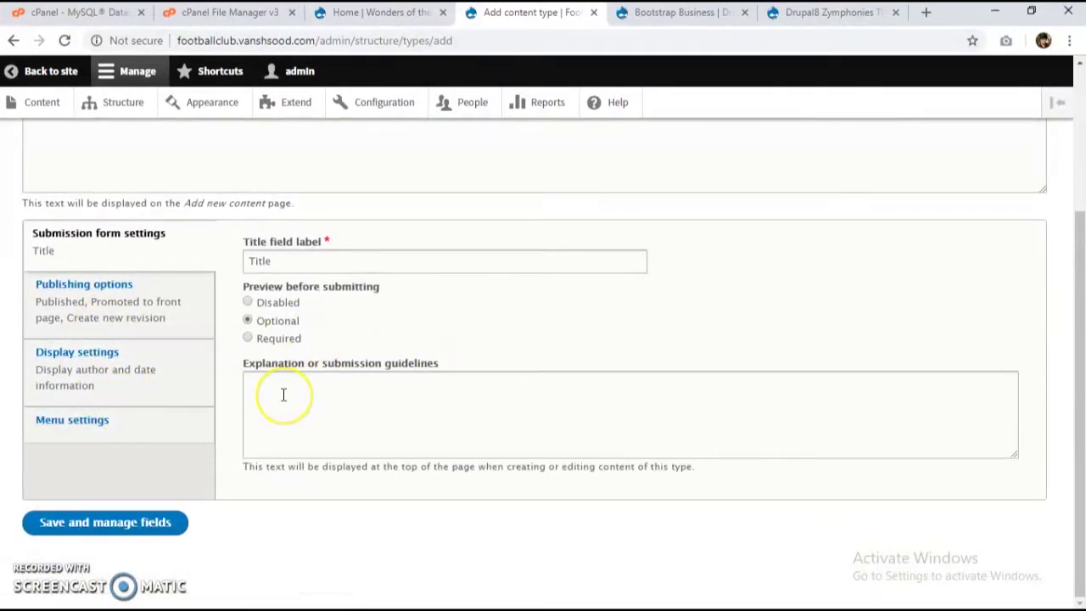
scroll(283, 393, up, 2)
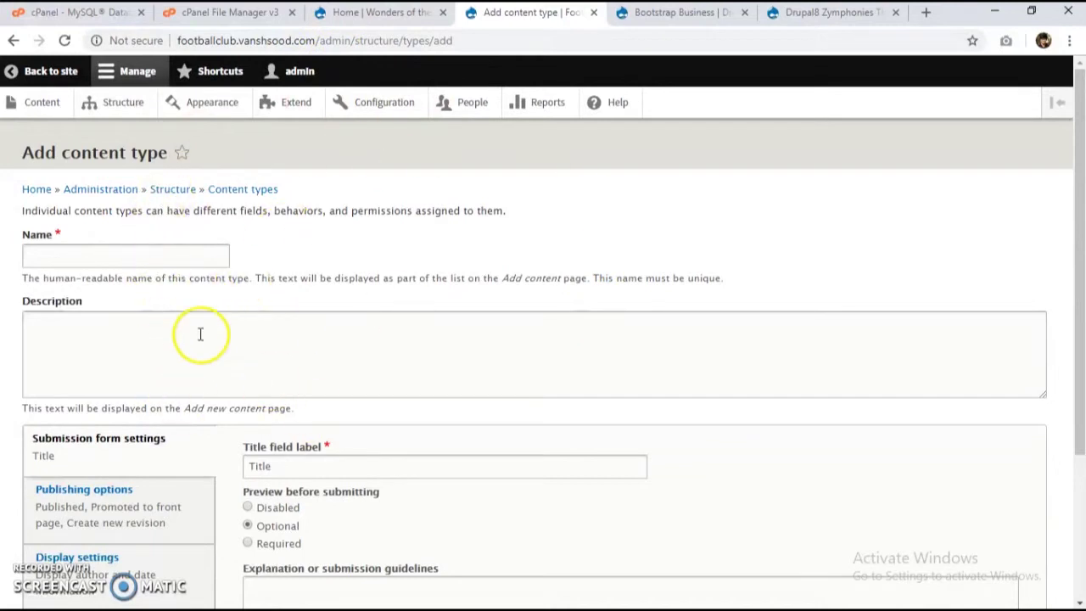
scroll(174, 293, down, 3)
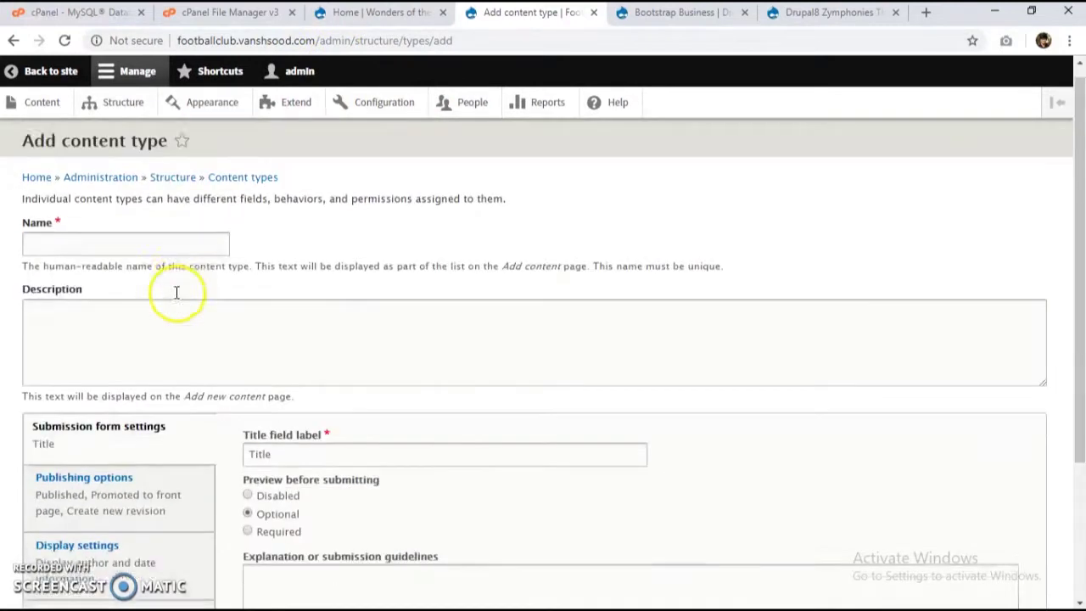
scroll(127, 300, up, 3)
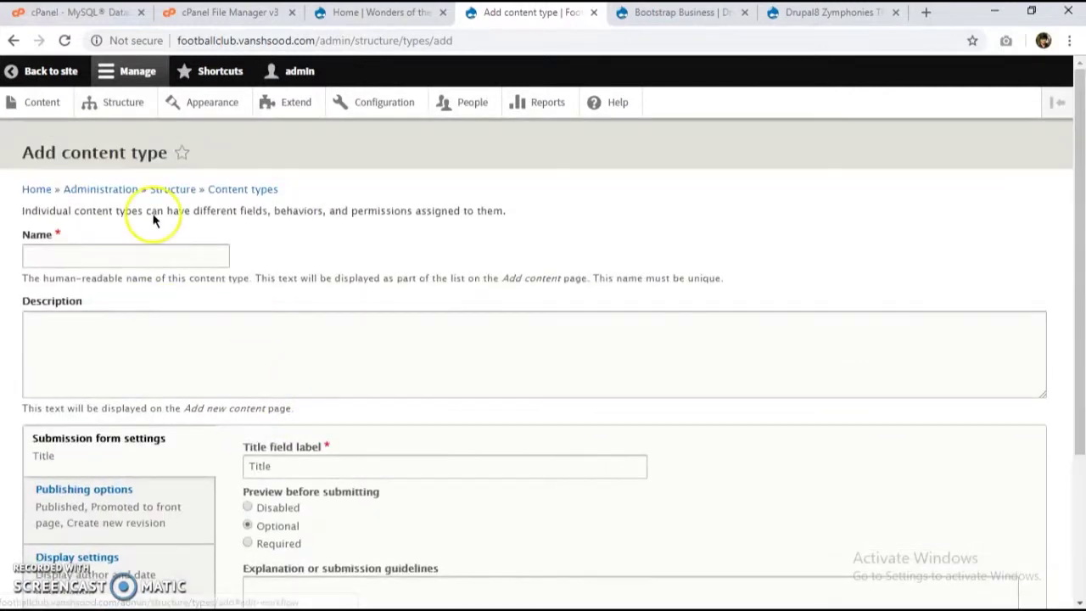
click(373, 14)
click(496, 14)
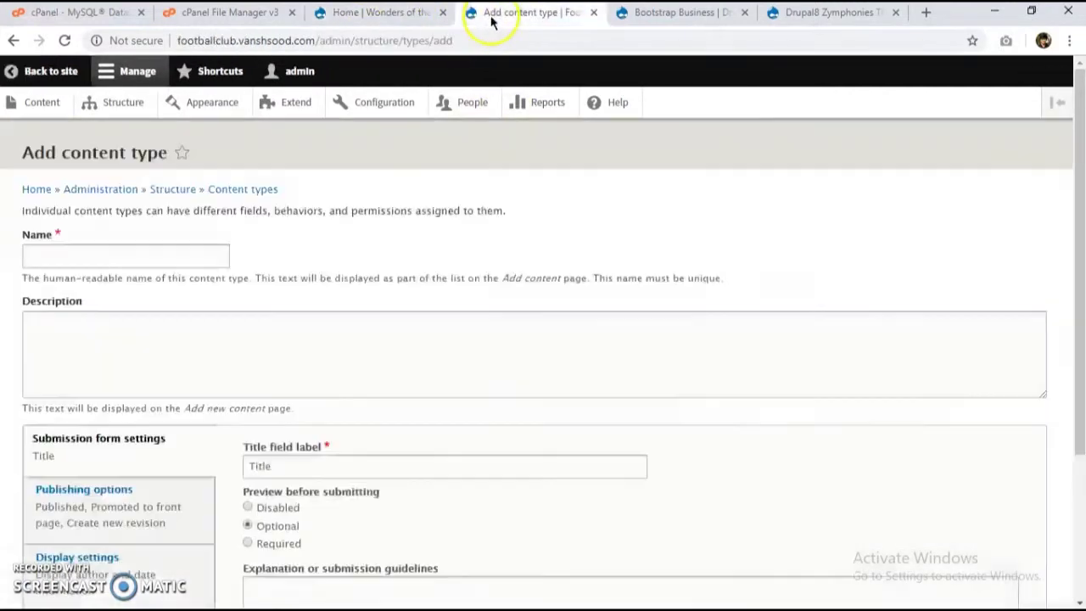
Step: Name the content type 'Football clubs' with description 'Different football clubs'
click(170, 253)
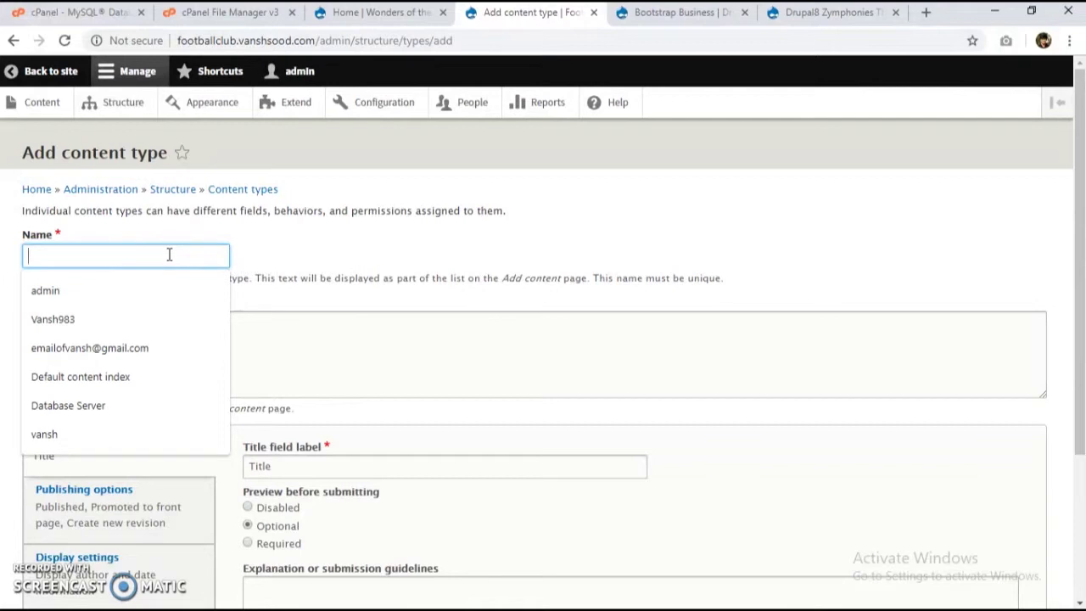
text(Football clubs)
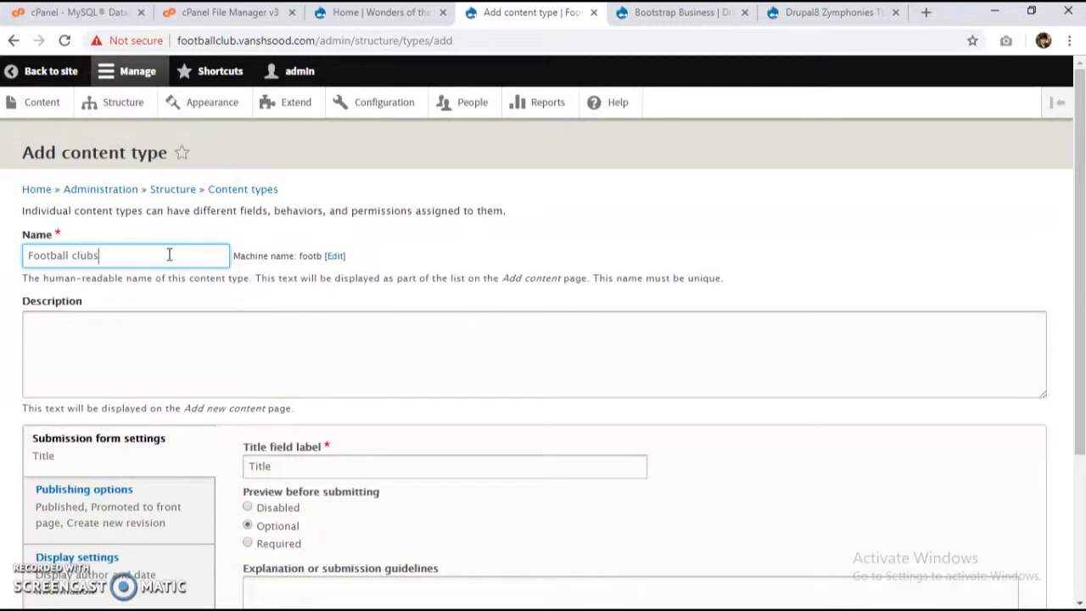
scroll(166, 315, down, 1)
click(139, 245)
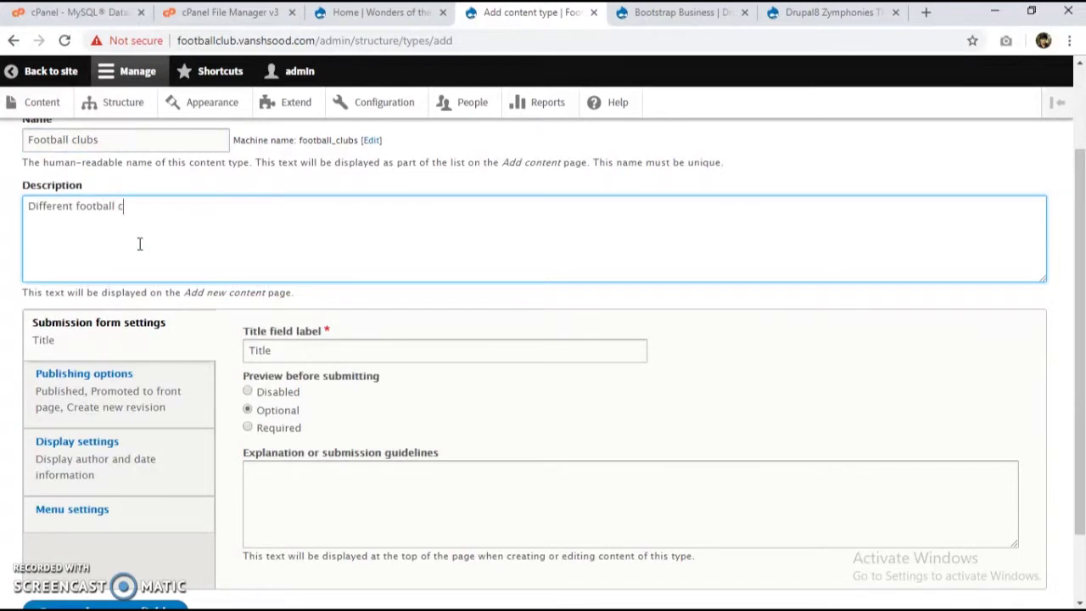
Step: Turn off Display author and date and Create new revision, then save and manage fields
scroll(151, 314, down, 1)
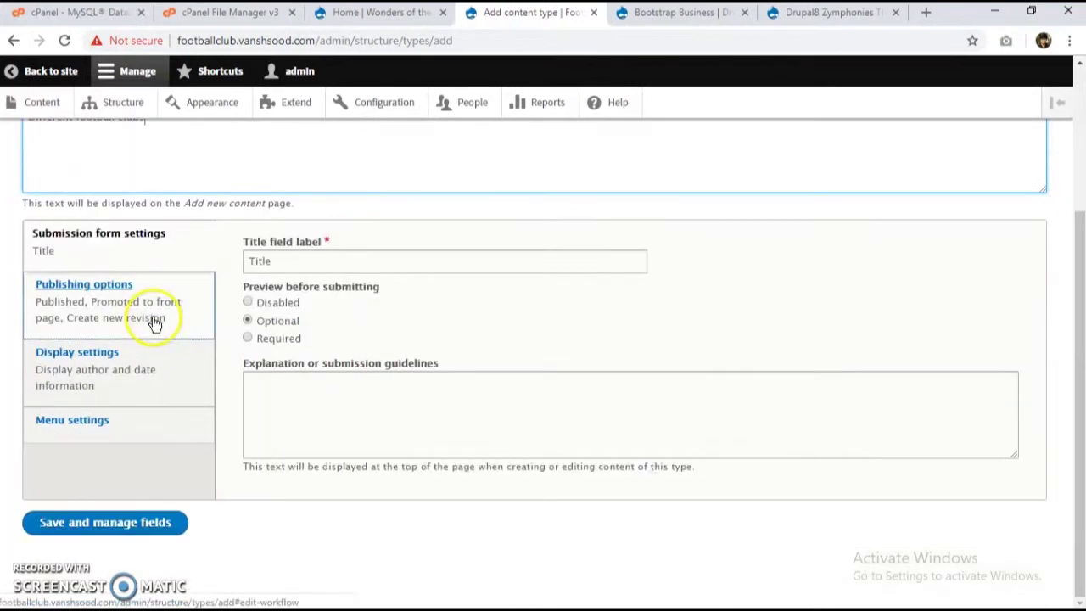
click(107, 434)
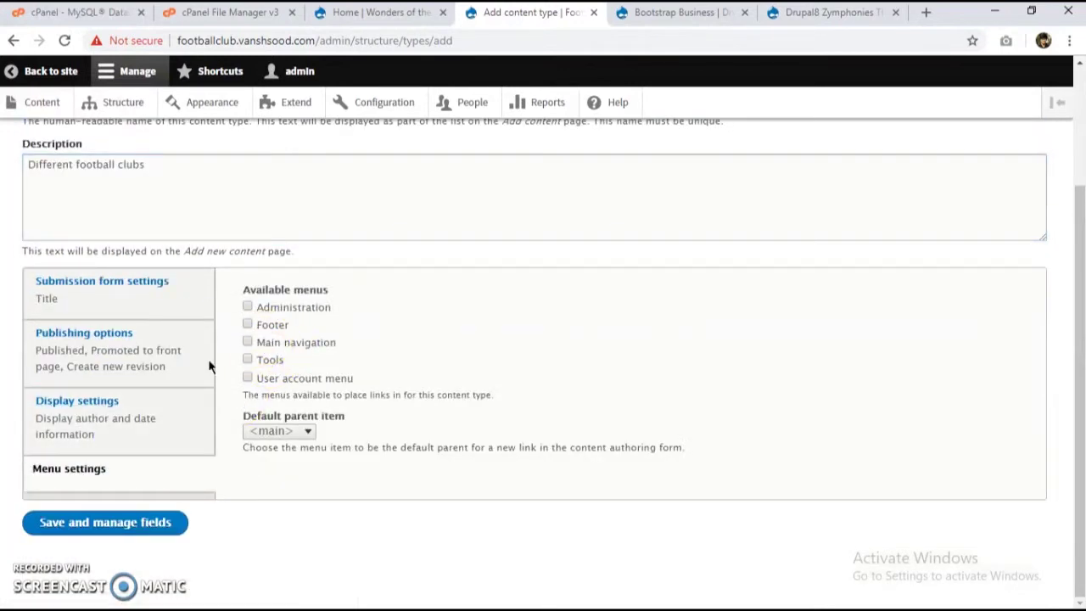
click(130, 407)
click(283, 285)
click(174, 360)
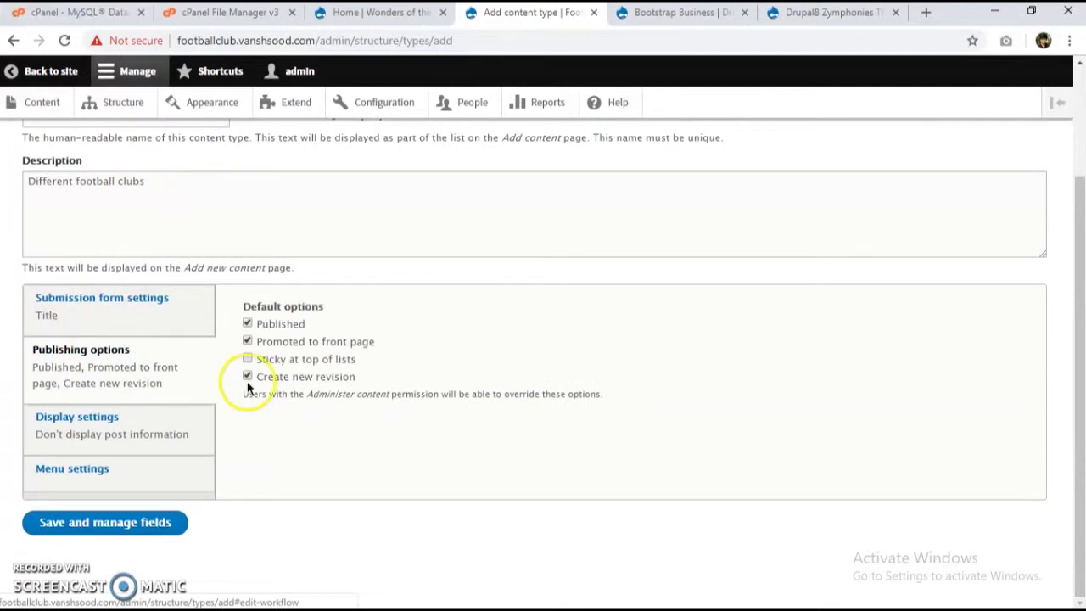
click(273, 376)
click(131, 524)
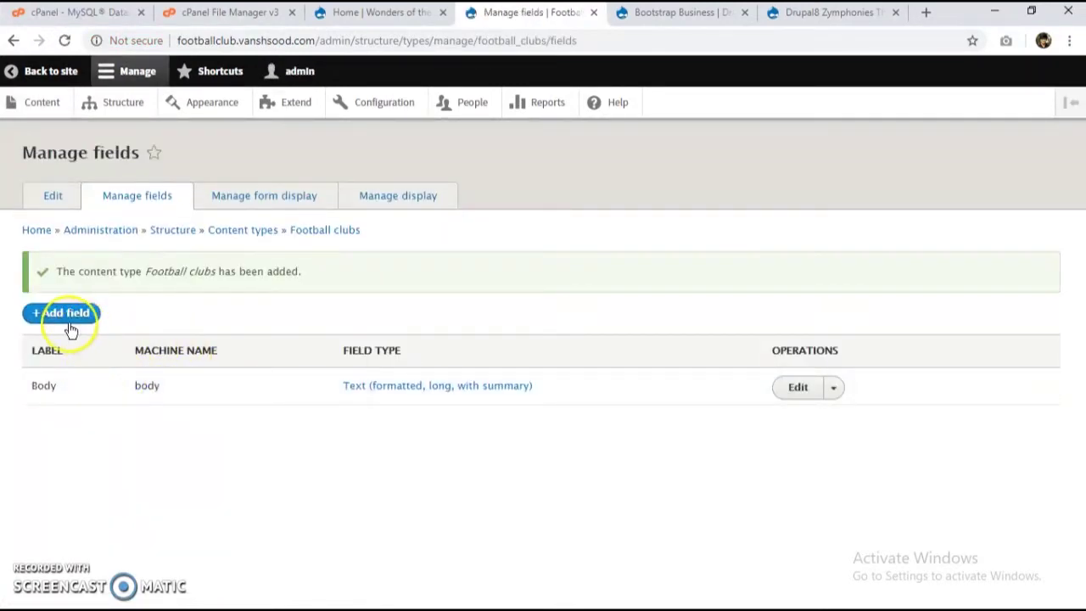
Step: Add a new Image field labelled 'img' to Football clubs
click(64, 315)
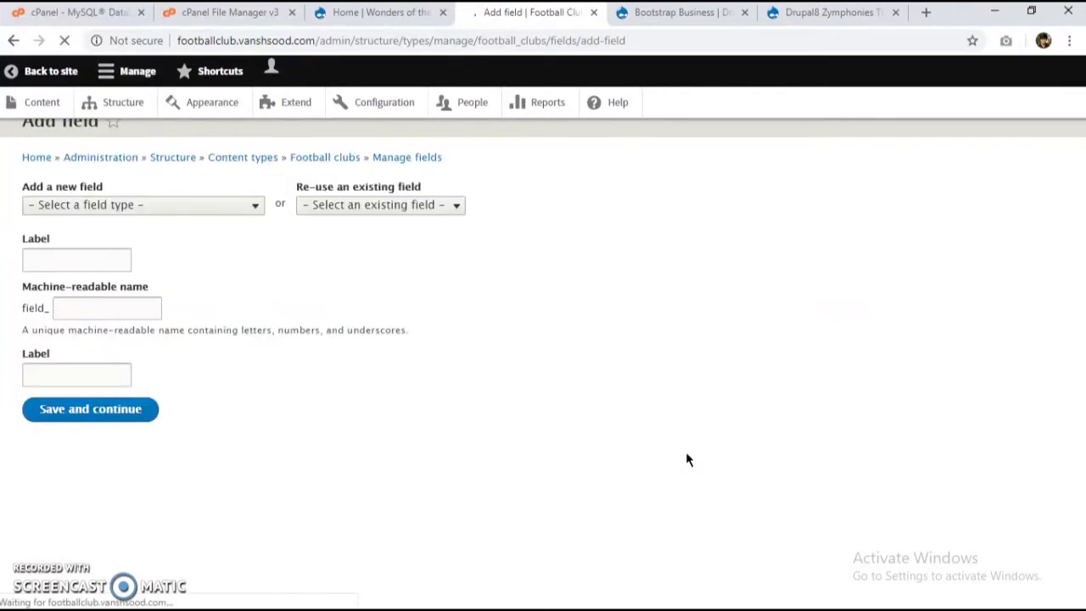
click(204, 237)
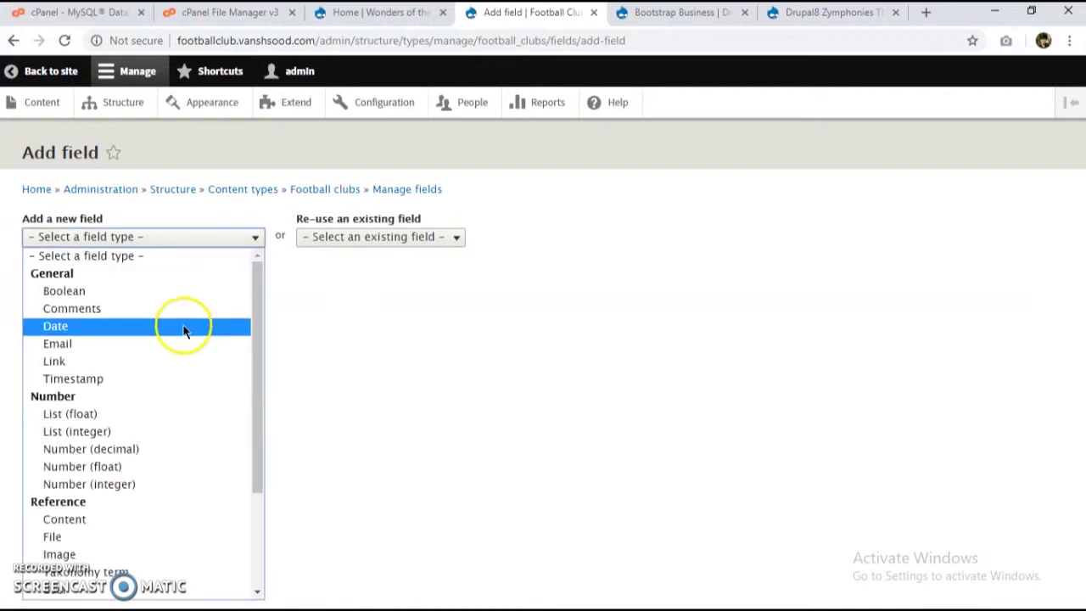
scroll(157, 475, down, 2)
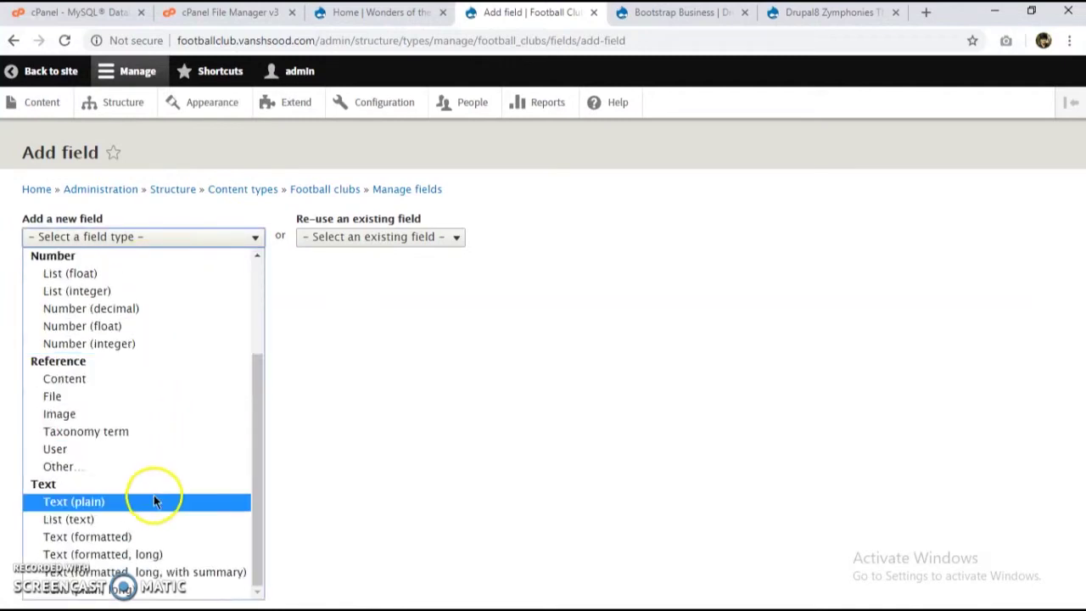
click(109, 414)
click(105, 292)
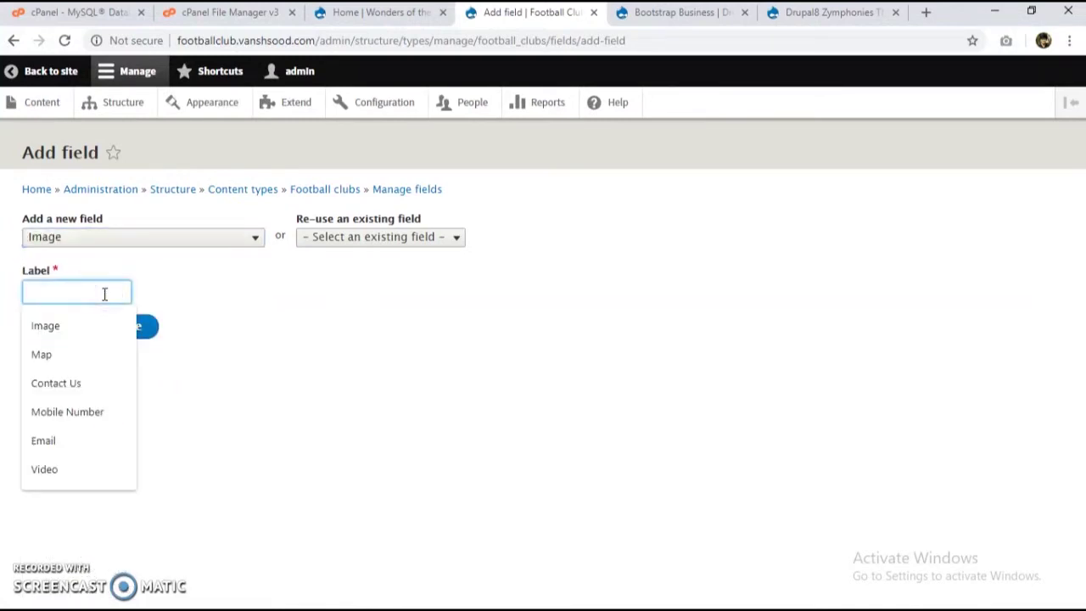
text(img)
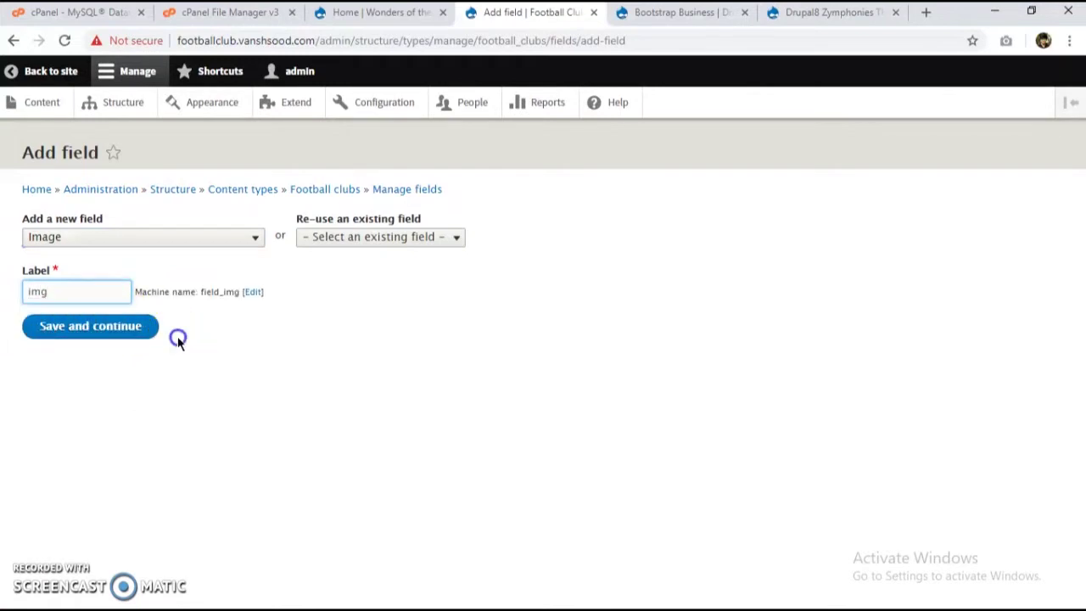
click(133, 328)
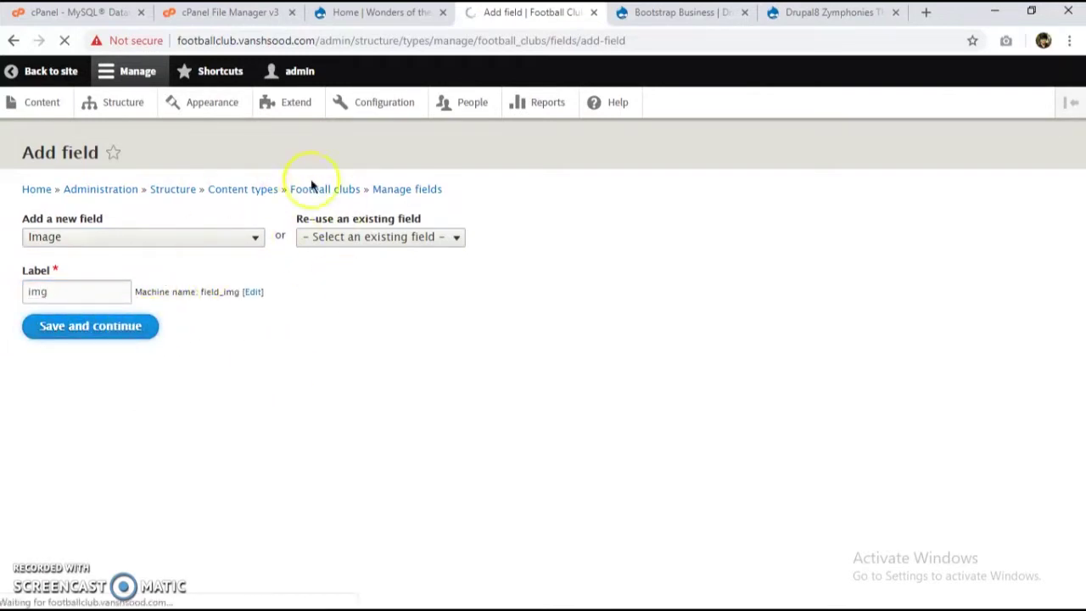
Step: Save the img field storage settings and make its alt text optional
click(352, 11)
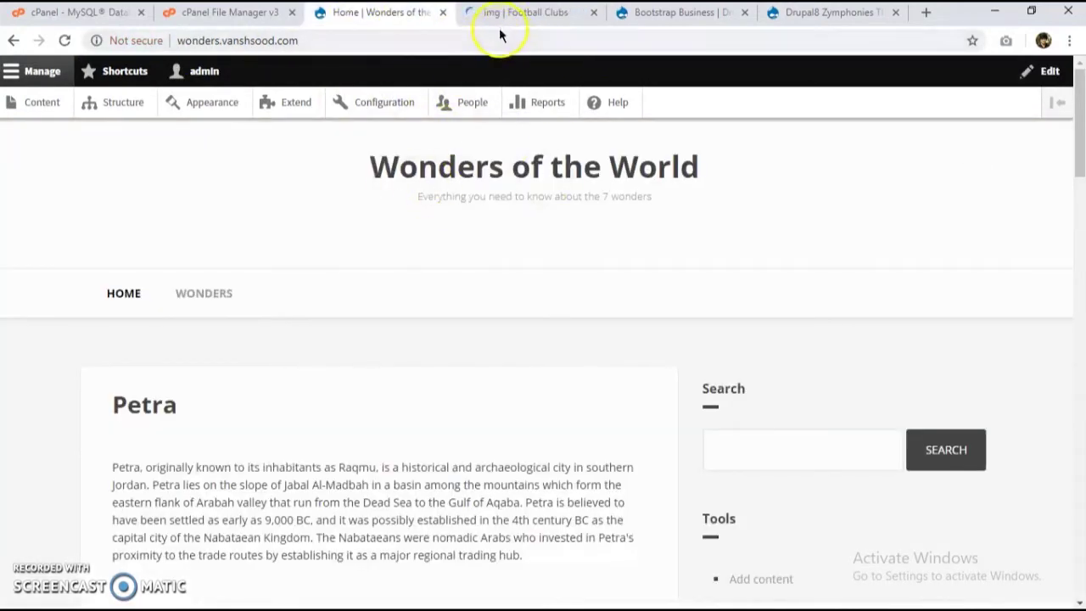
click(489, 17)
scroll(304, 461, down, 2)
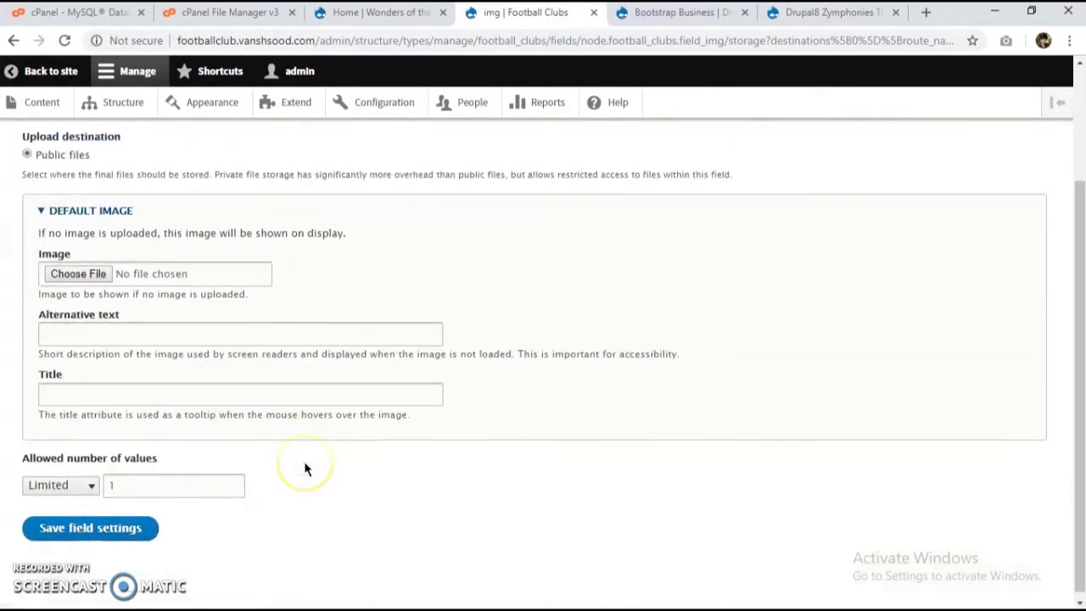
scroll(172, 382, up, 1)
scroll(172, 381, down, 1)
click(125, 523)
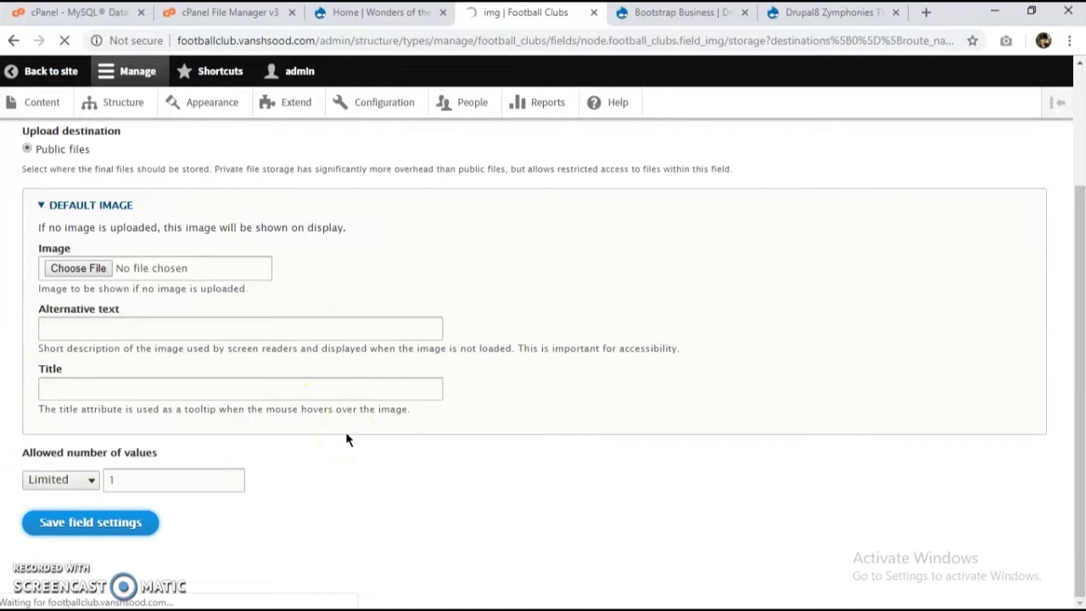
click(230, 416)
scroll(230, 421, down, 2)
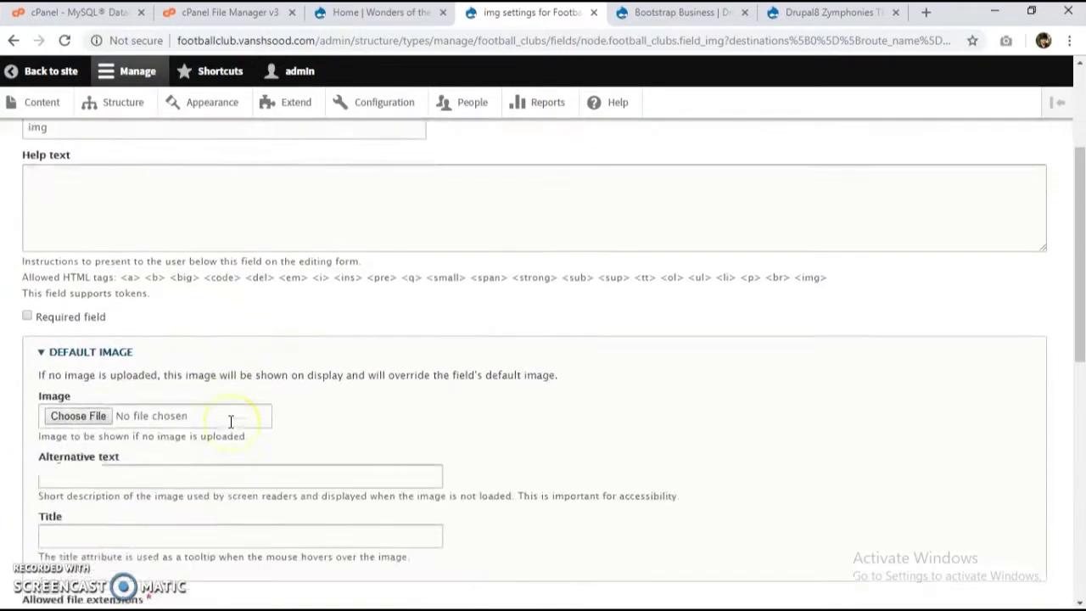
scroll(230, 421, down, 7)
click(100, 433)
click(96, 521)
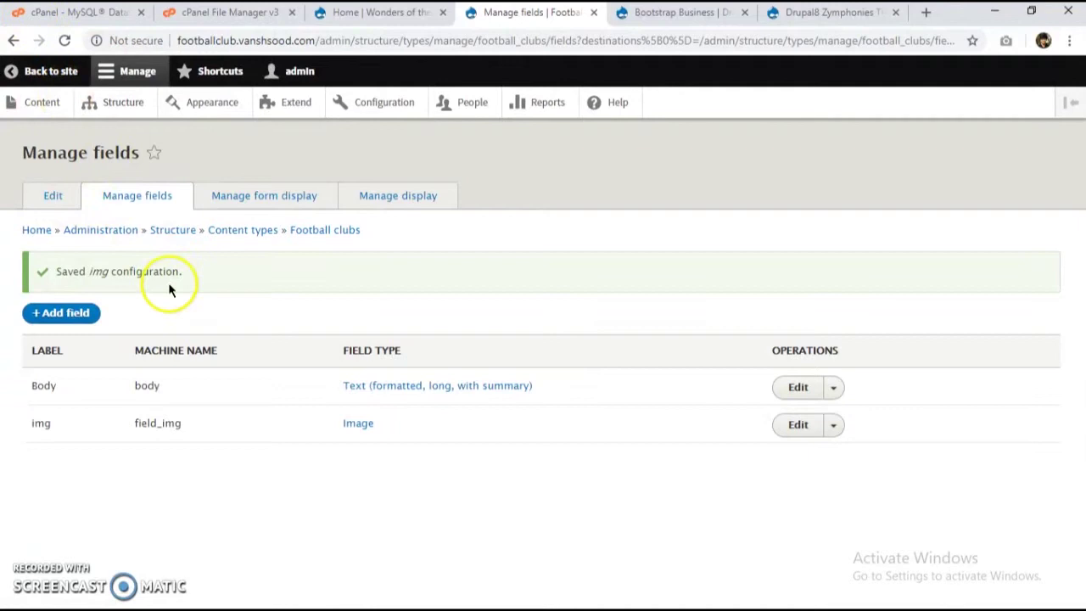
Step: In Manage display, drag img above Body, set its label to Hidden, and save
click(390, 196)
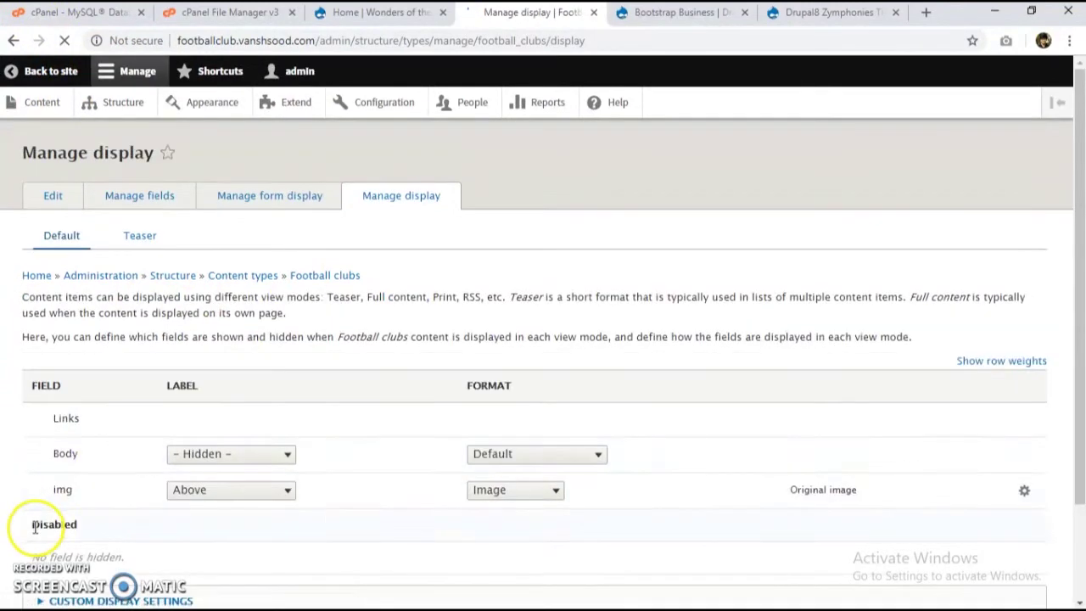
drag(38, 484, 56, 462)
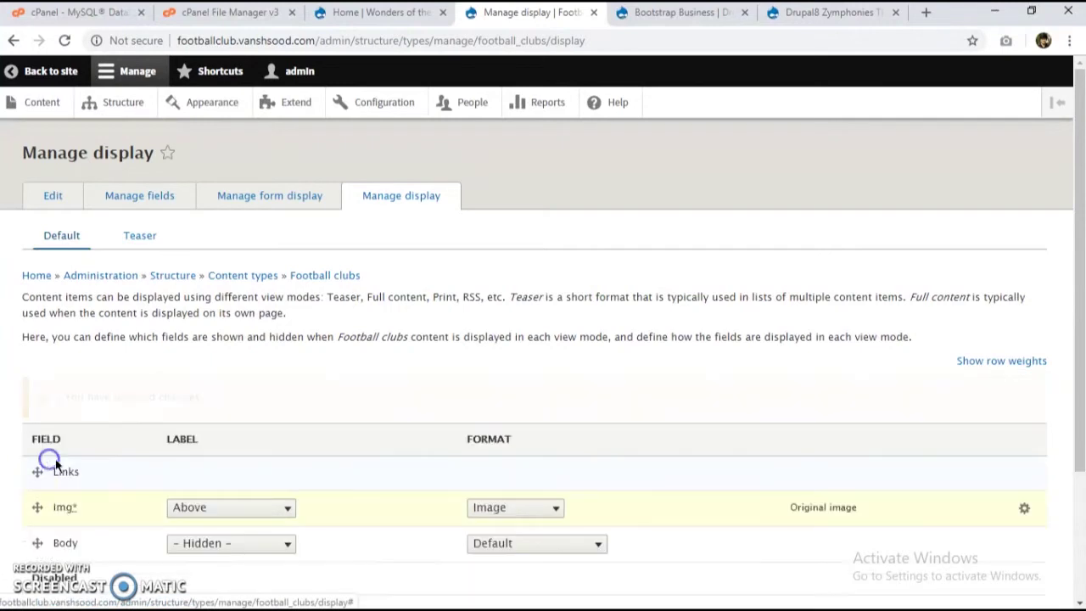
click(240, 509)
click(246, 561)
scroll(261, 561, down, 2)
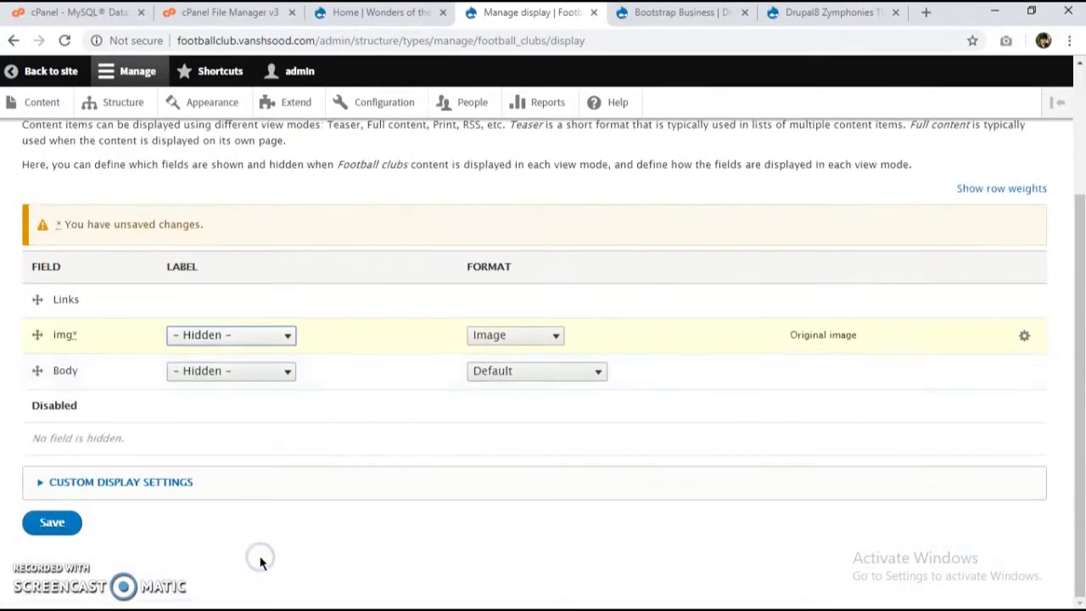
click(78, 531)
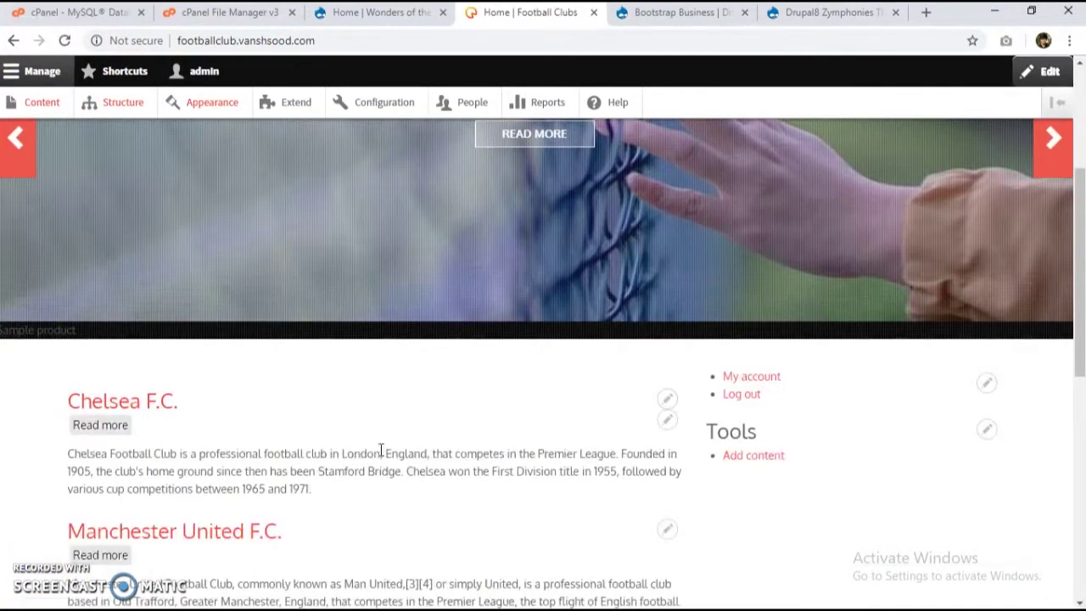
Step: Scroll through the Football Clubs homepage slider and club article list
scroll(381, 449, up, 7)
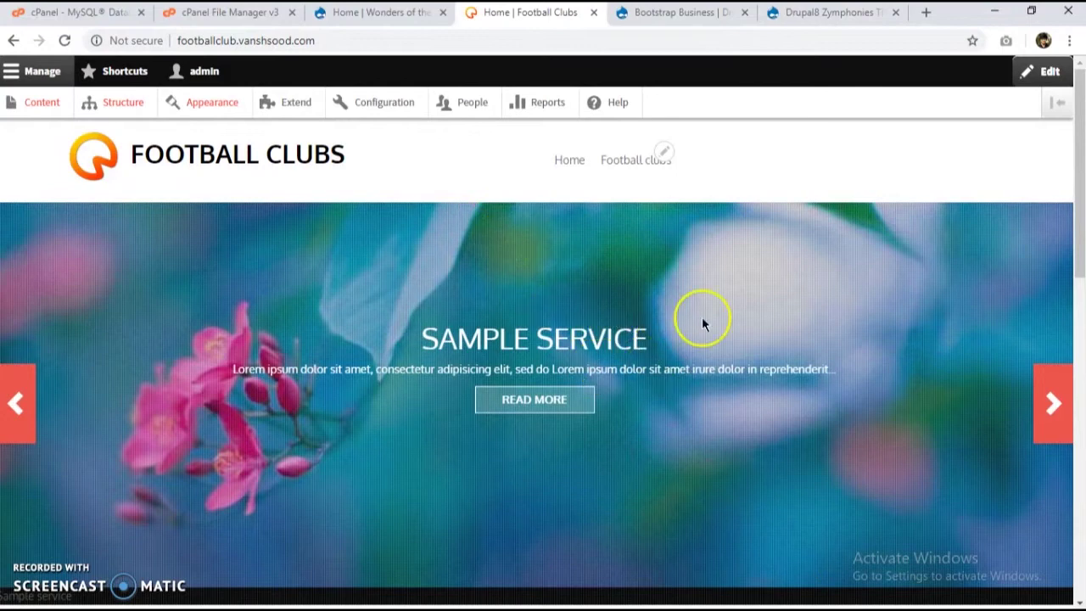
scroll(373, 458, down, 15)
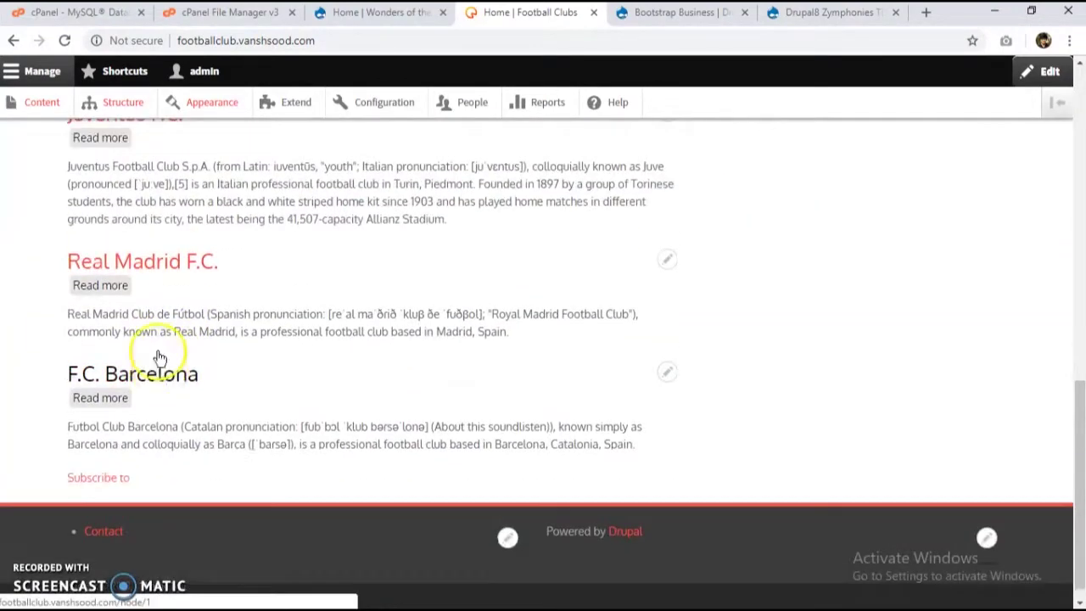
scroll(159, 357, up, 15)
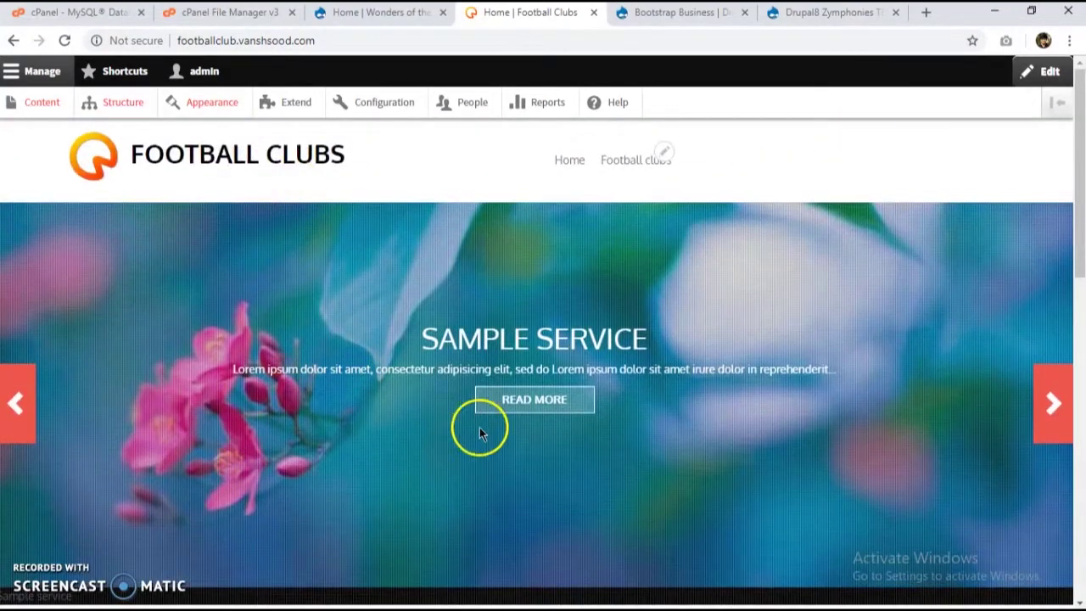
scroll(633, 271, down, 5)
scroll(588, 385, up, 3)
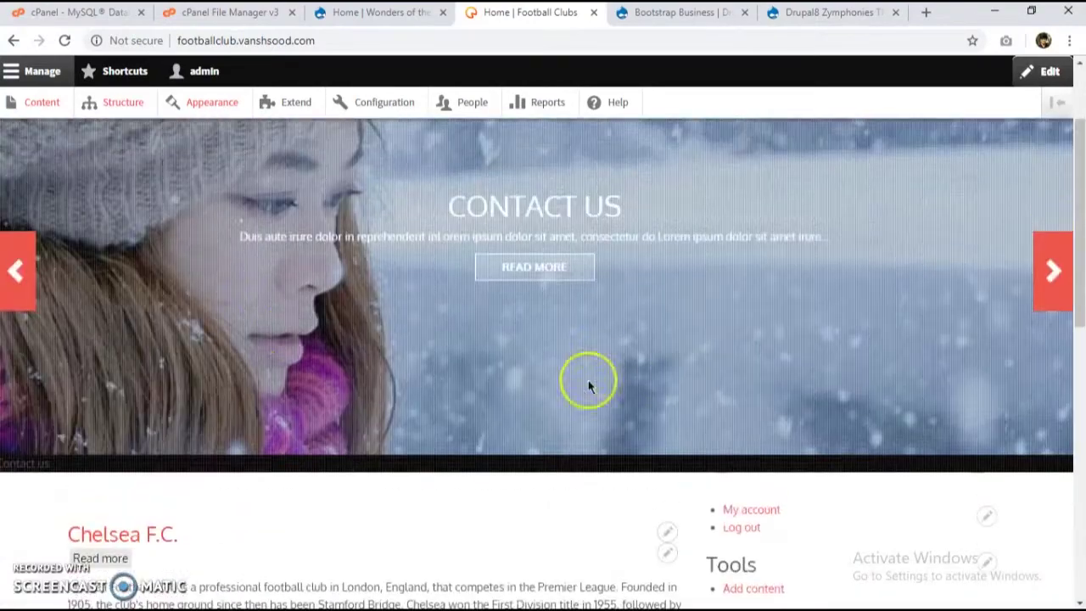
scroll(310, 339, up, 2)
Step: Open the Appearance administration page
click(384, 109)
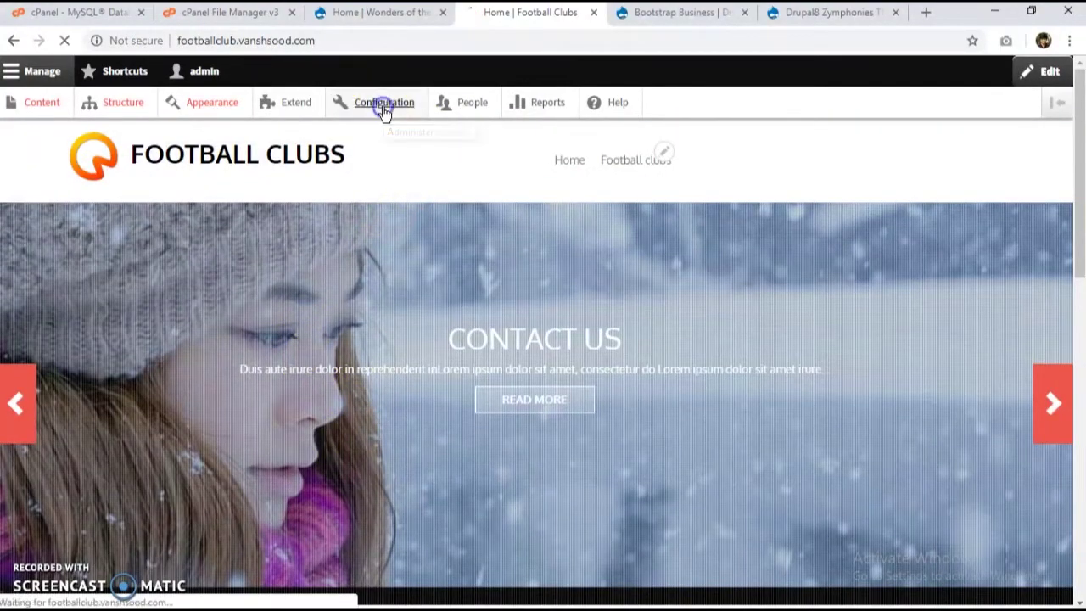
click(234, 107)
scroll(295, 251, down, 4)
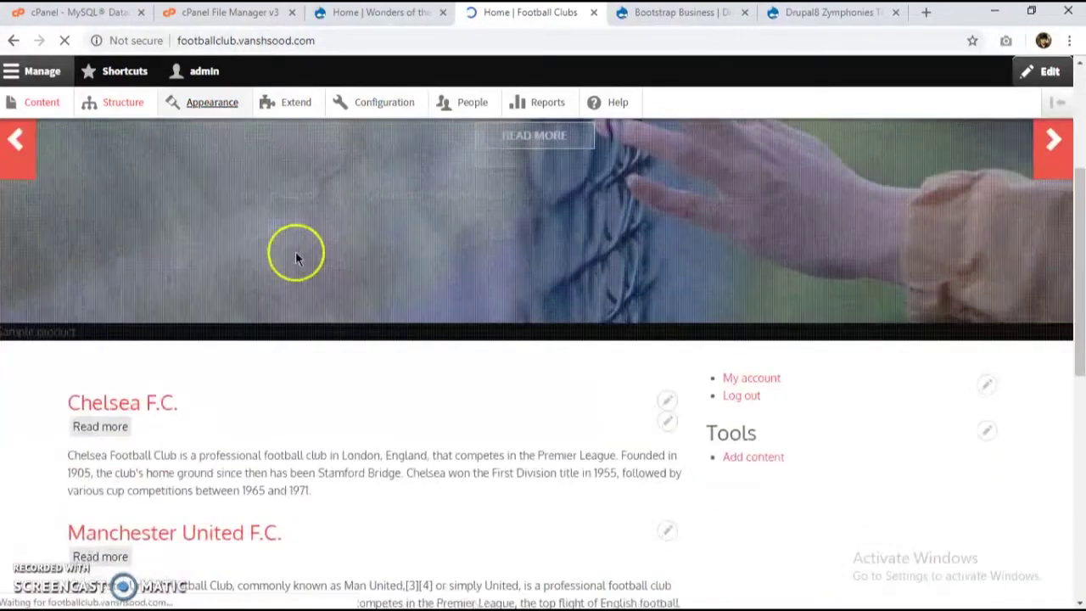
Step: In Nexus Theme settings, turn off Use the logo supplied by the theme
click(303, 377)
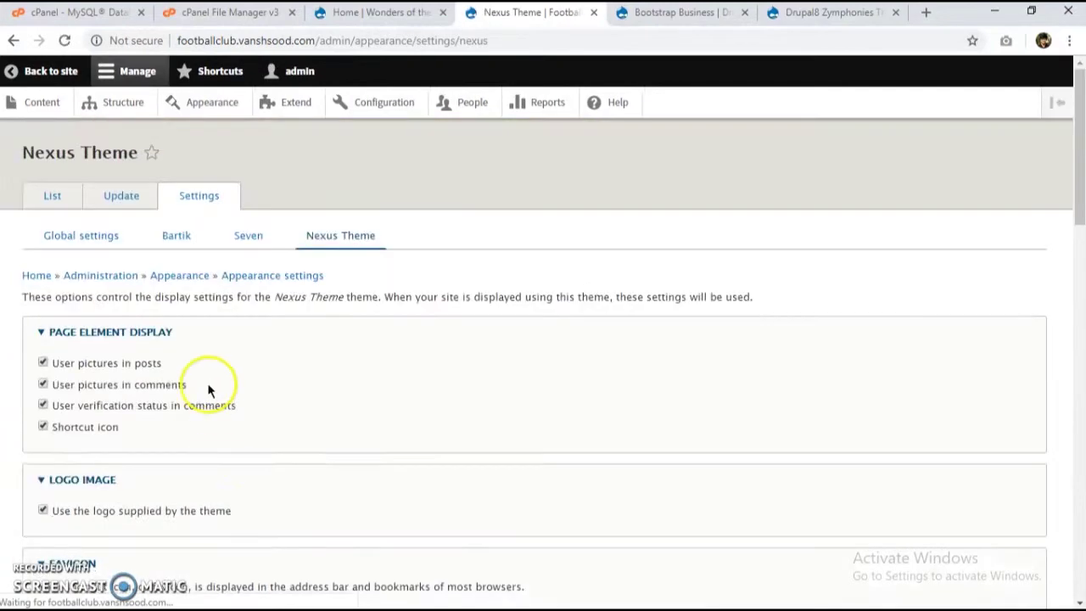
scroll(206, 386, down, 3)
click(140, 254)
scroll(138, 393, down, 8)
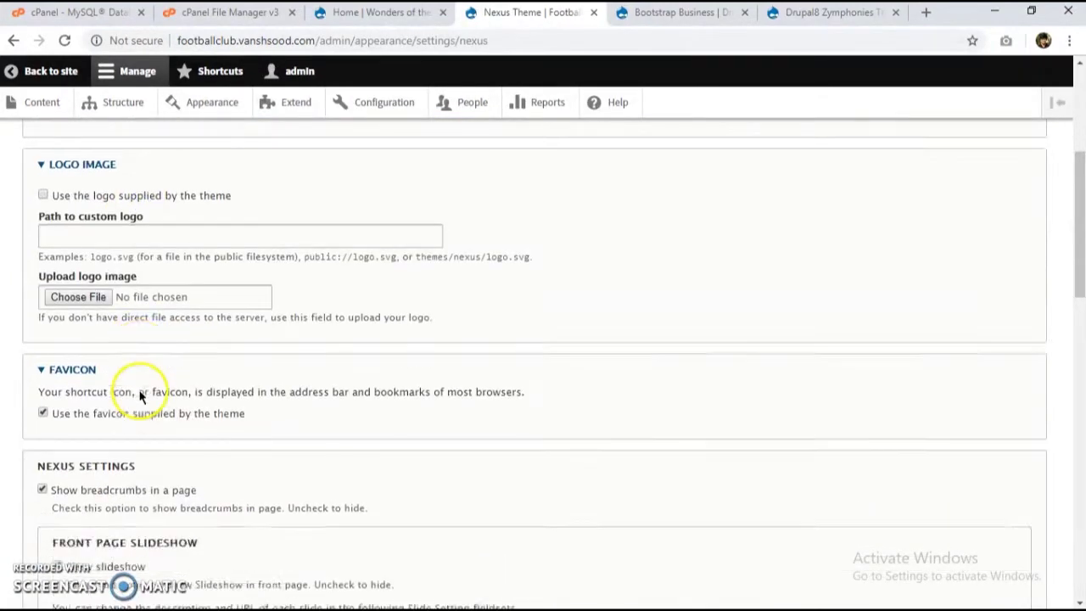
scroll(138, 390, up, 3)
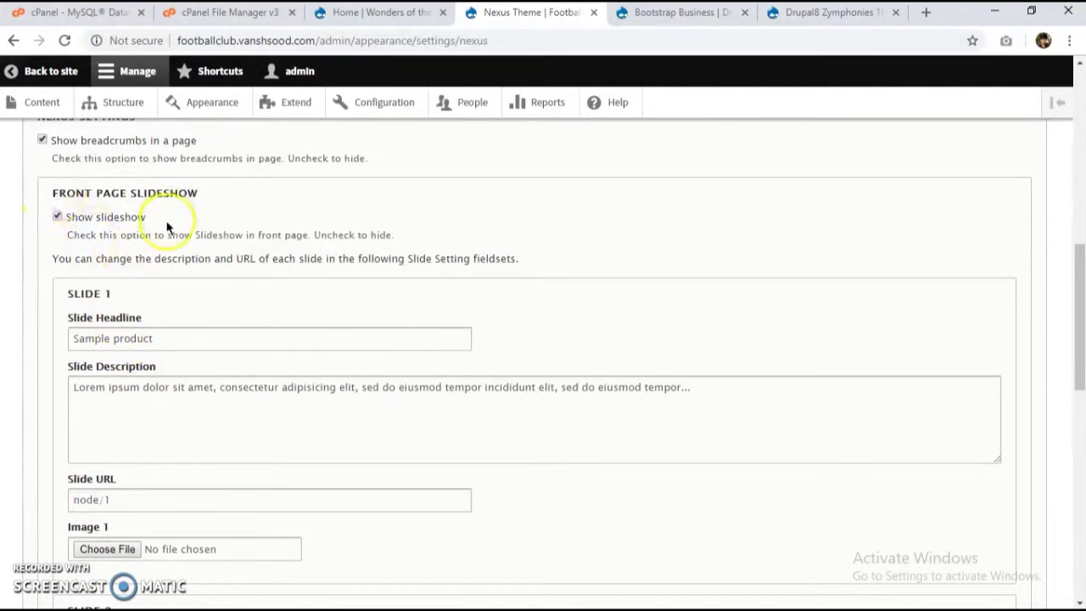
scroll(135, 259, up, 3)
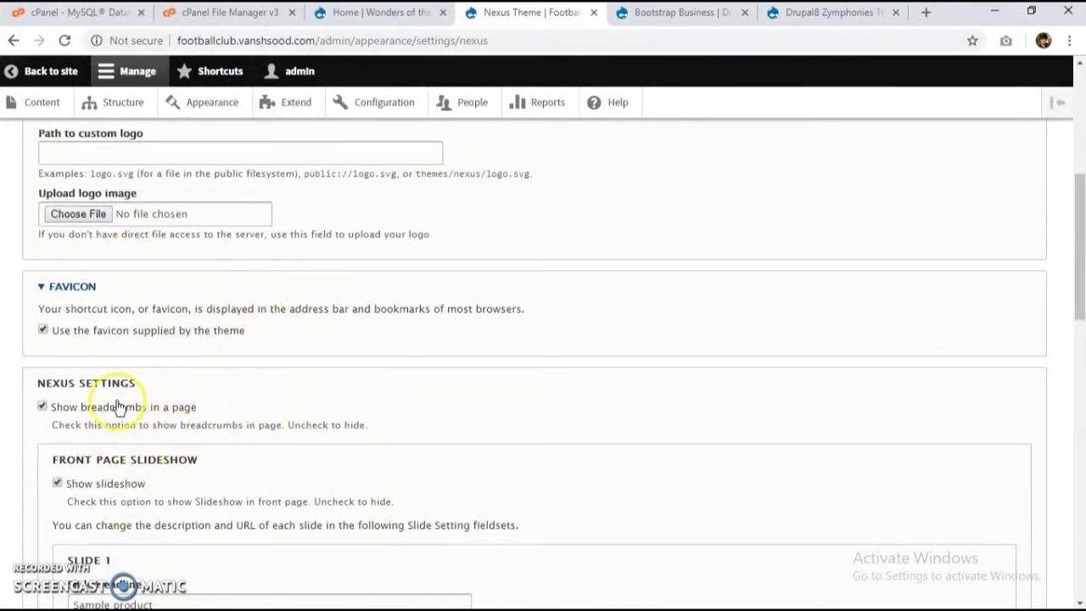
scroll(246, 458, down, 2)
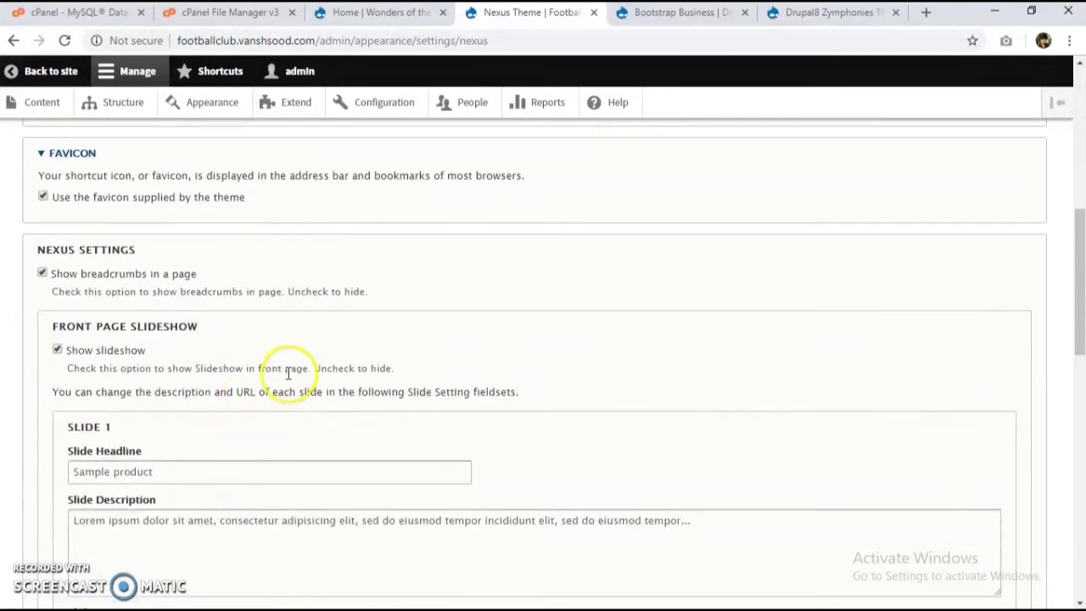
scroll(254, 324, down, 2)
scroll(102, 251, down, 2)
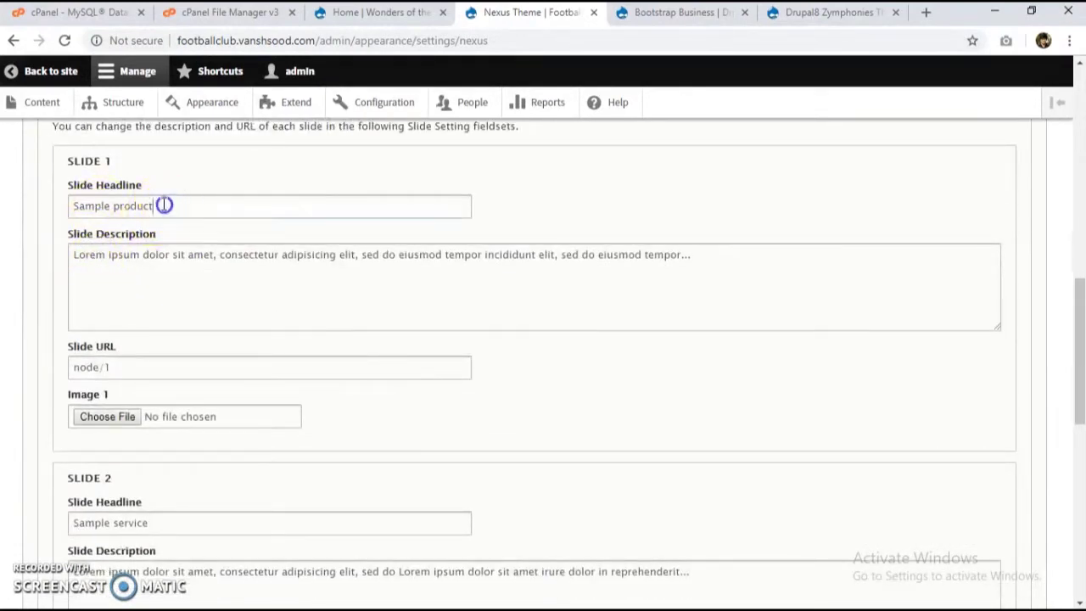
Step: Change the Slide 1 headline to 'F.C Barcelona' and clear its description
drag(165, 205, 69, 204)
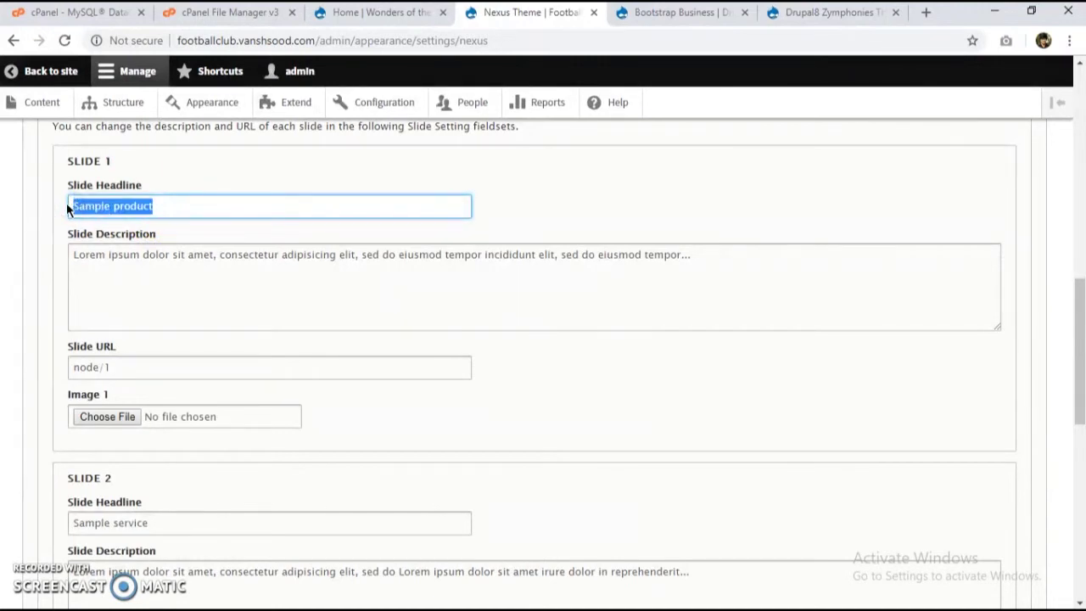
text(F)
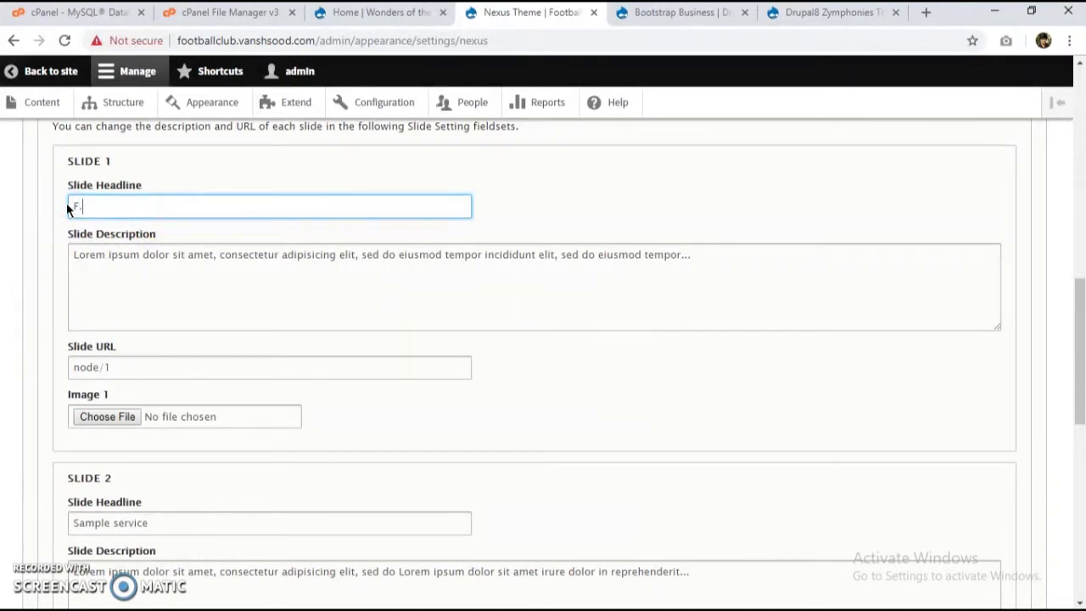
text(.C Barcelona)
scroll(73, 250, down, 1)
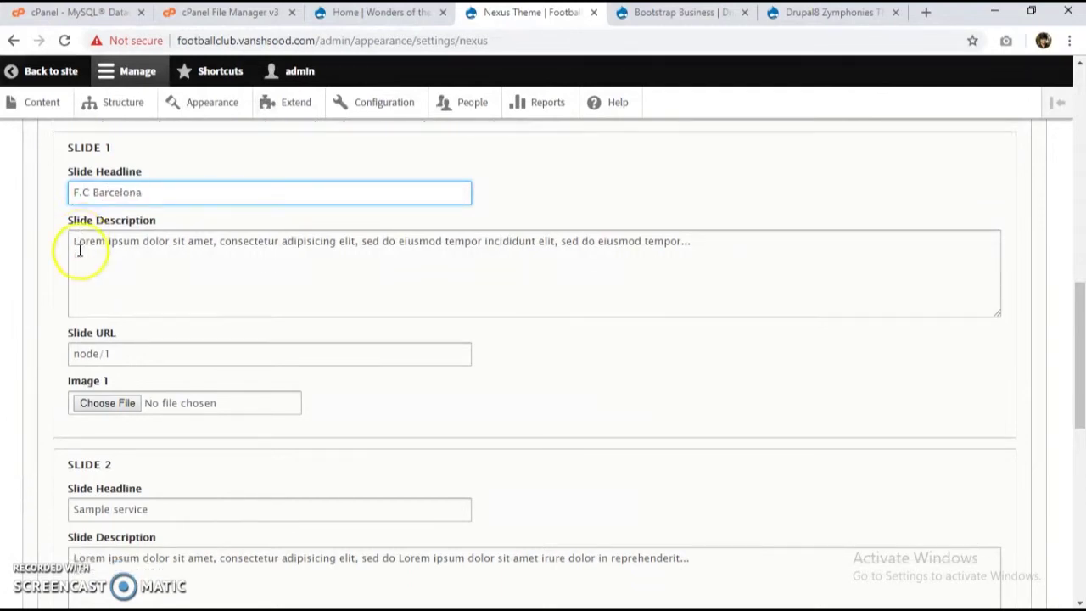
drag(678, 195, 64, 201)
key(BackSpace)
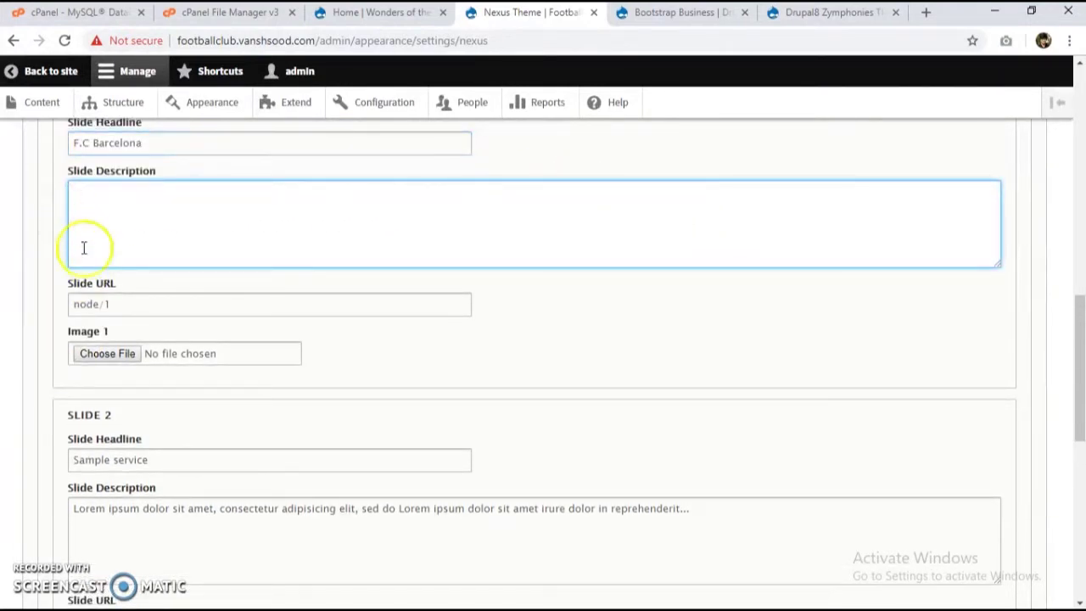
Step: Choose barca.jpg as the Image 1 file
scroll(99, 352, down, 1)
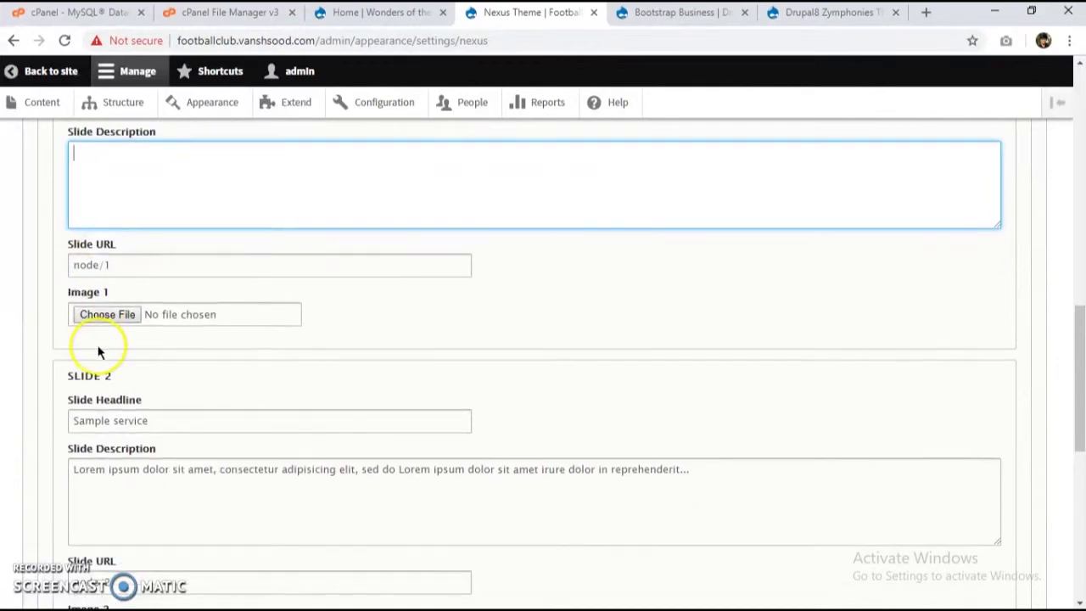
click(108, 315)
click(385, 217)
double_click(386, 216)
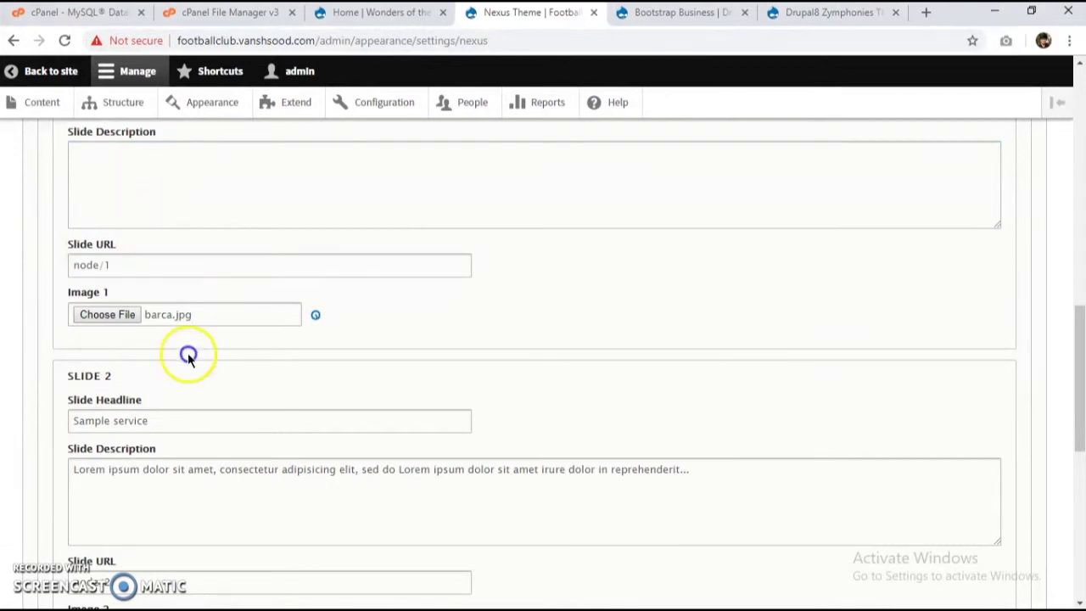
scroll(277, 396, down, 3)
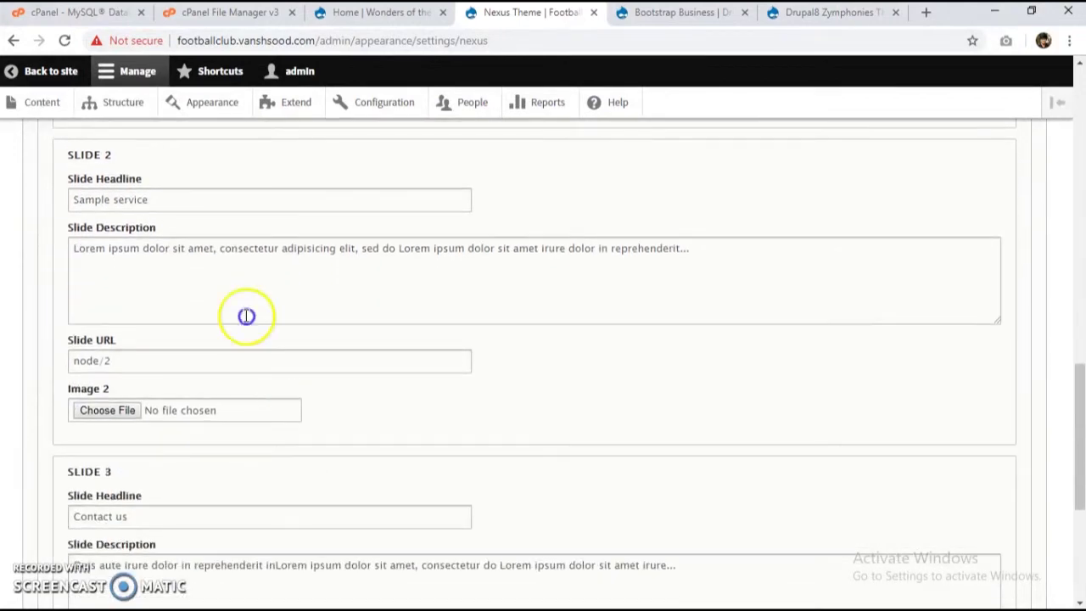
Step: Set Slide 2 to Real Madrid with an empty description and real.jpg as its image
drag(169, 201, 18, 192)
text(Real Madrid)
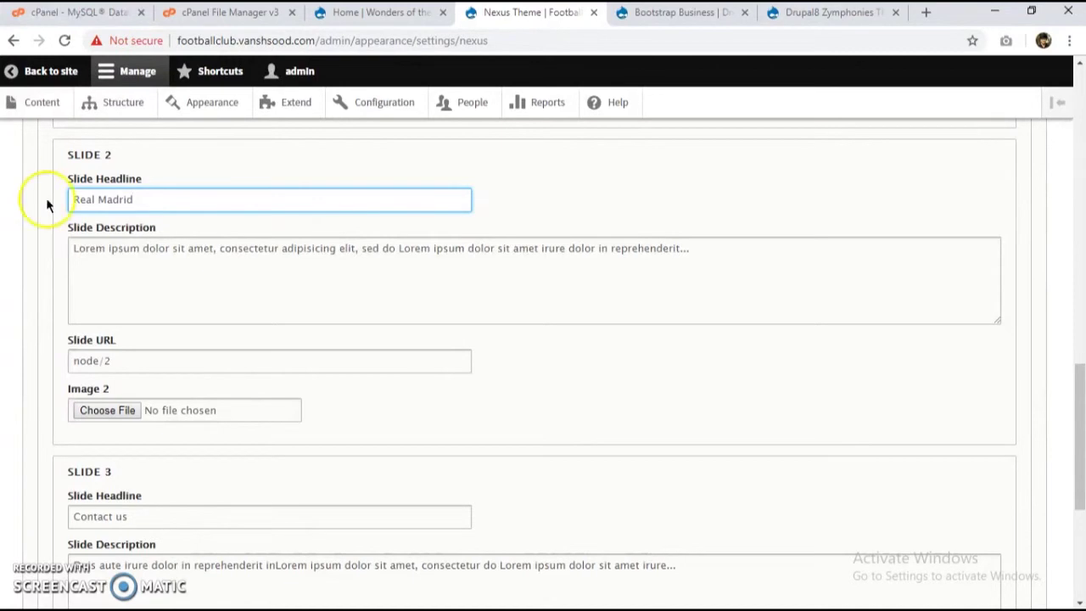
click(150, 269)
key(ctrl+a)
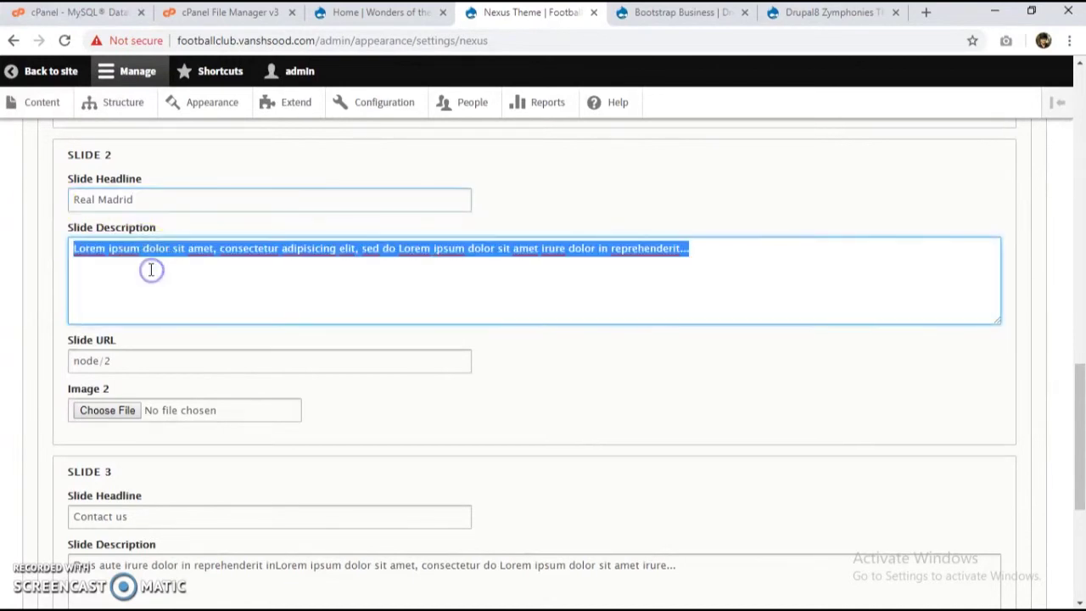
key(BackSpace)
scroll(150, 269, down, 1)
click(109, 347)
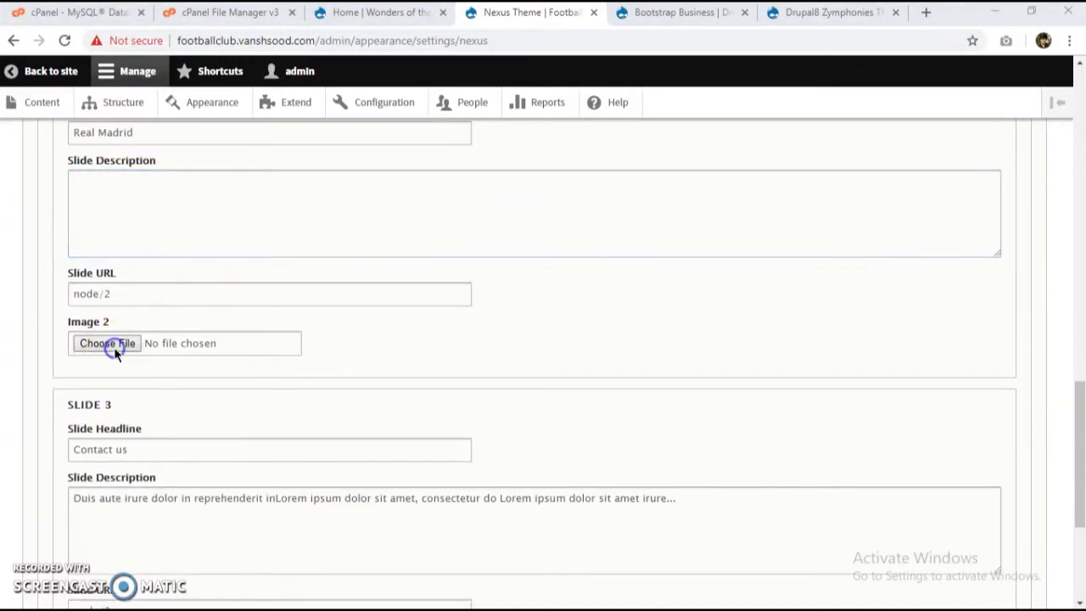
double_click(466, 297)
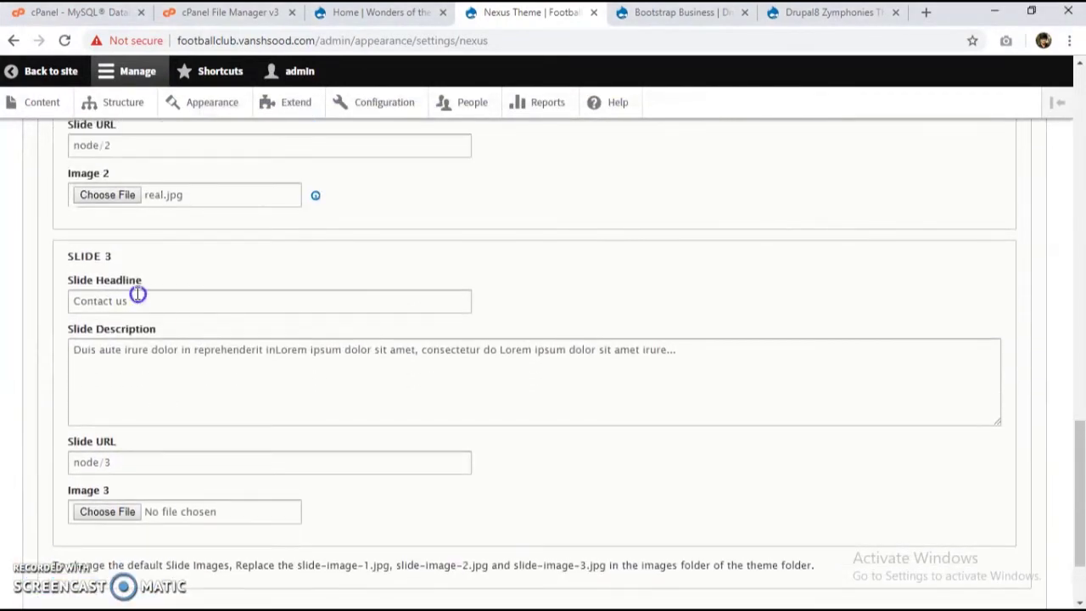
Step: Retitle Slide 3 'Juventus', clear its description, attach juventus.jpg, and save the configuration
double_click(225, 303)
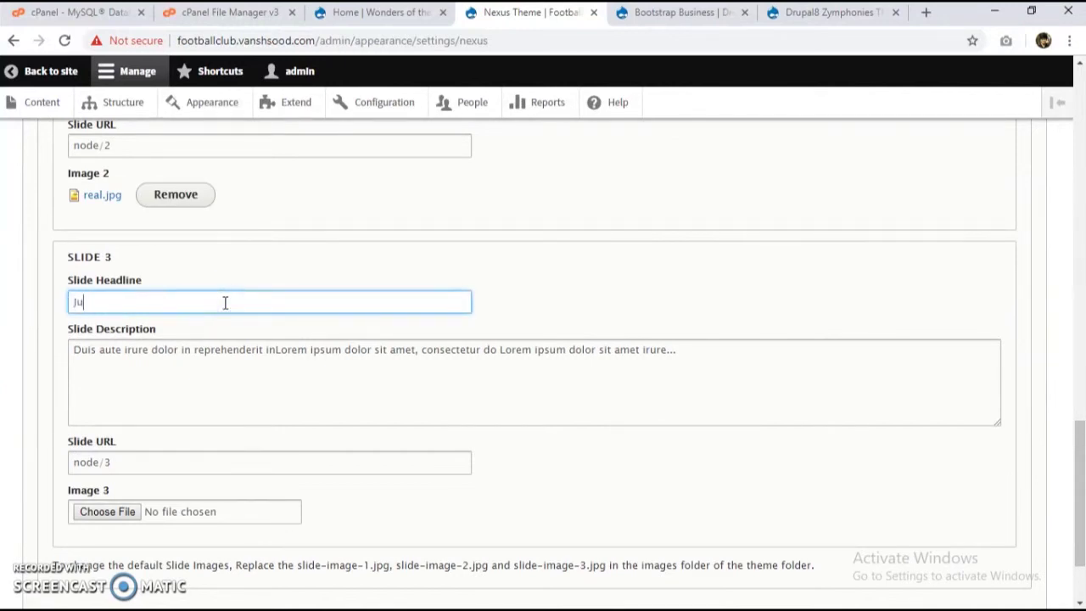
click(184, 350)
key(ctrl+a)
key(BackSpace)
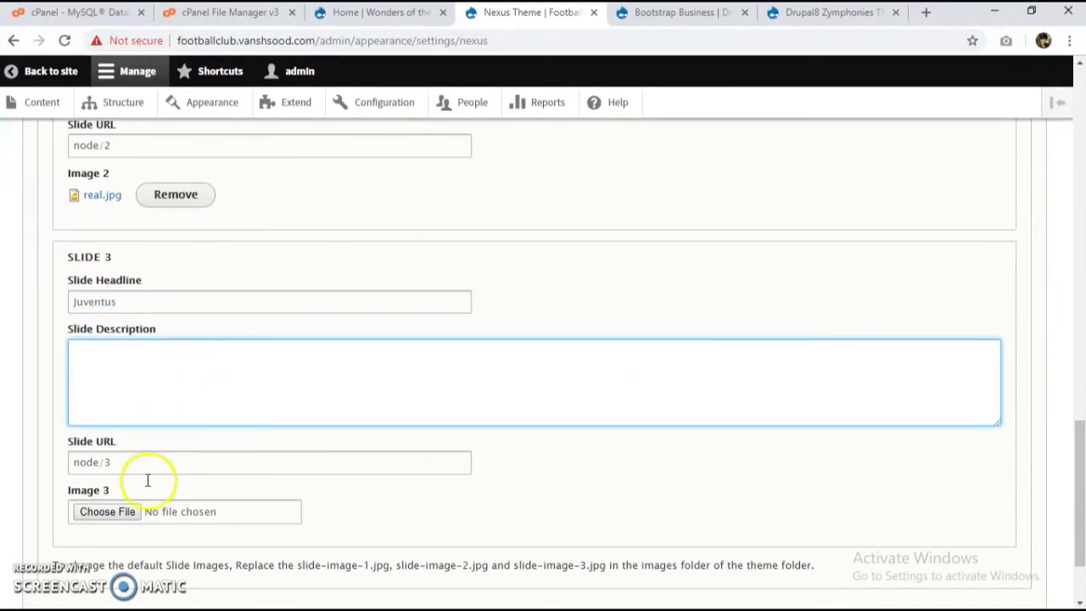
click(116, 511)
click(472, 313)
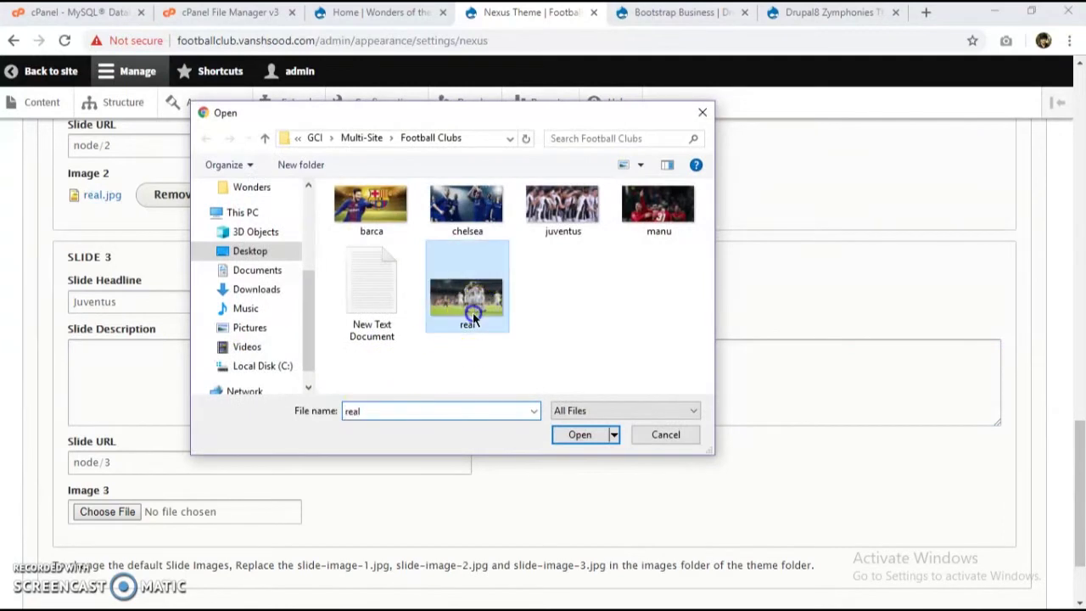
double_click(553, 235)
scroll(188, 445, down, 2)
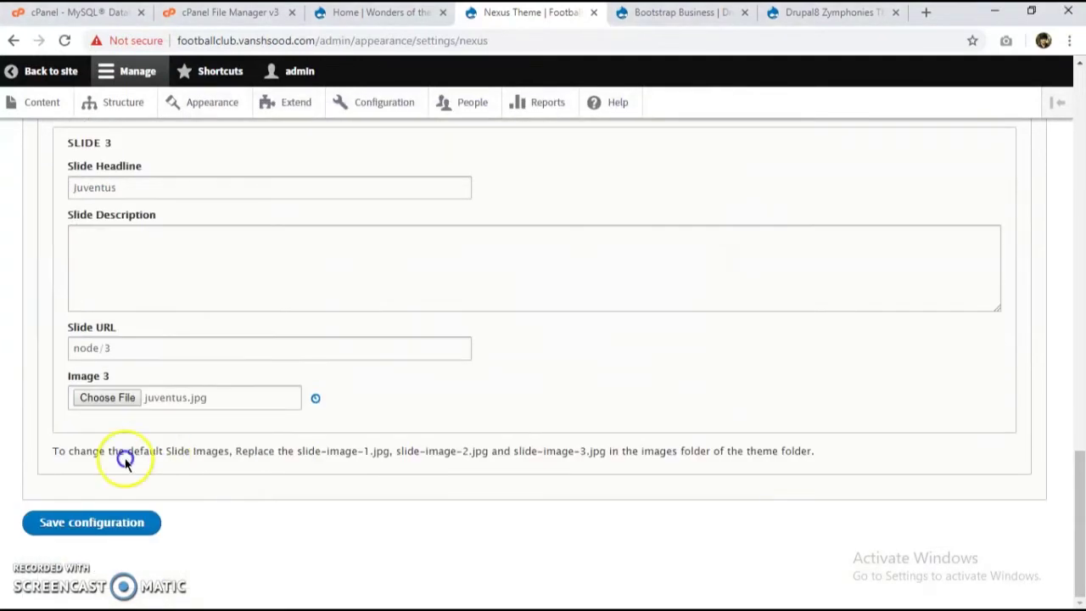
click(120, 519)
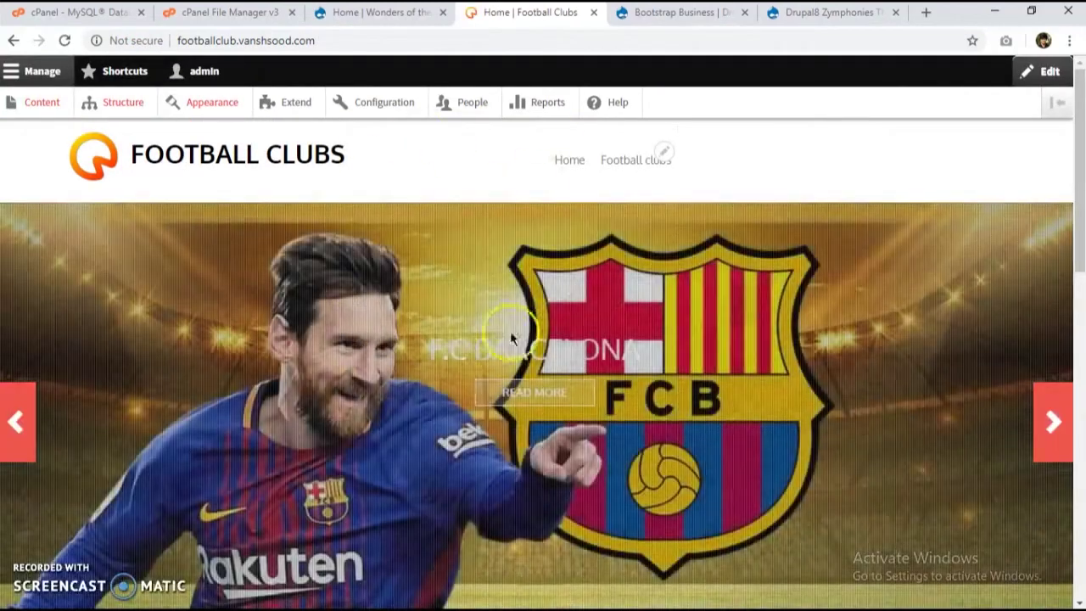
Step: Cycle the homepage slider through Real Madrid, Juventus and F.C Barcelona, and open Barcelona's article
scroll(368, 382, down, 1)
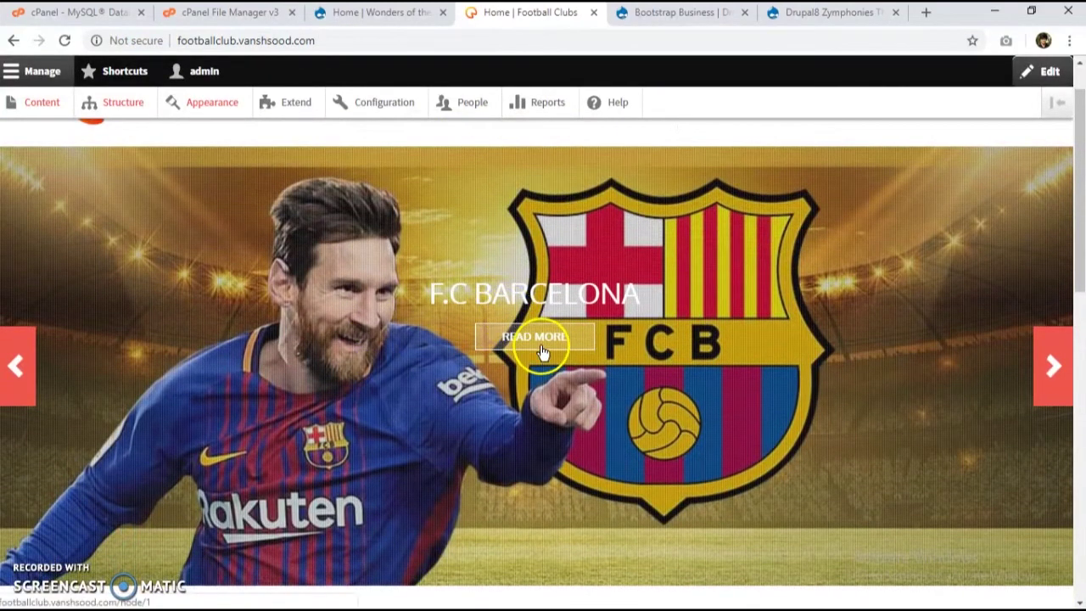
click(1036, 362)
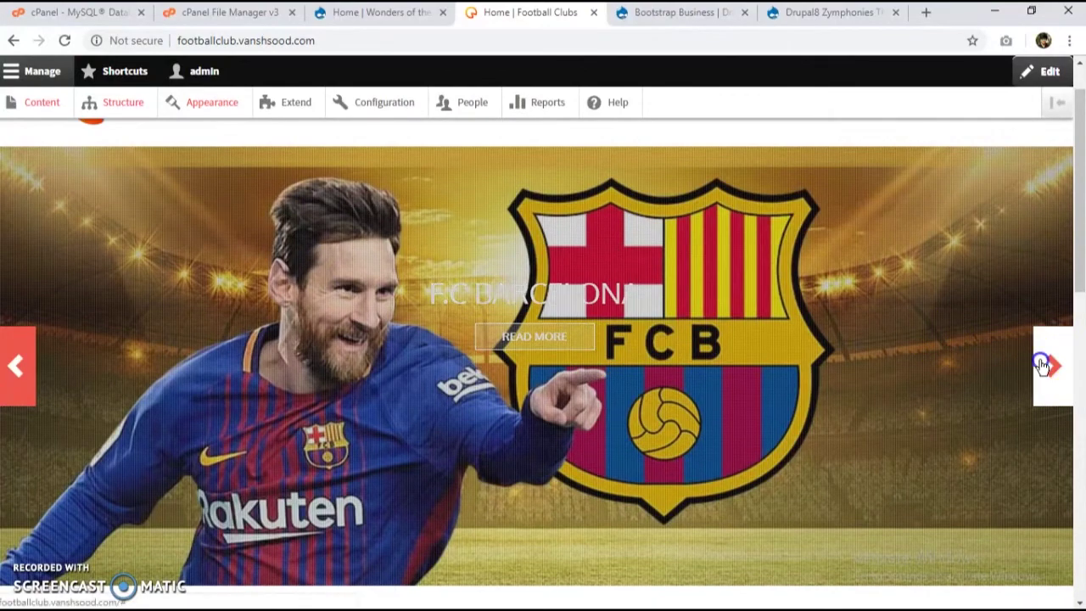
click(1040, 364)
click(1042, 365)
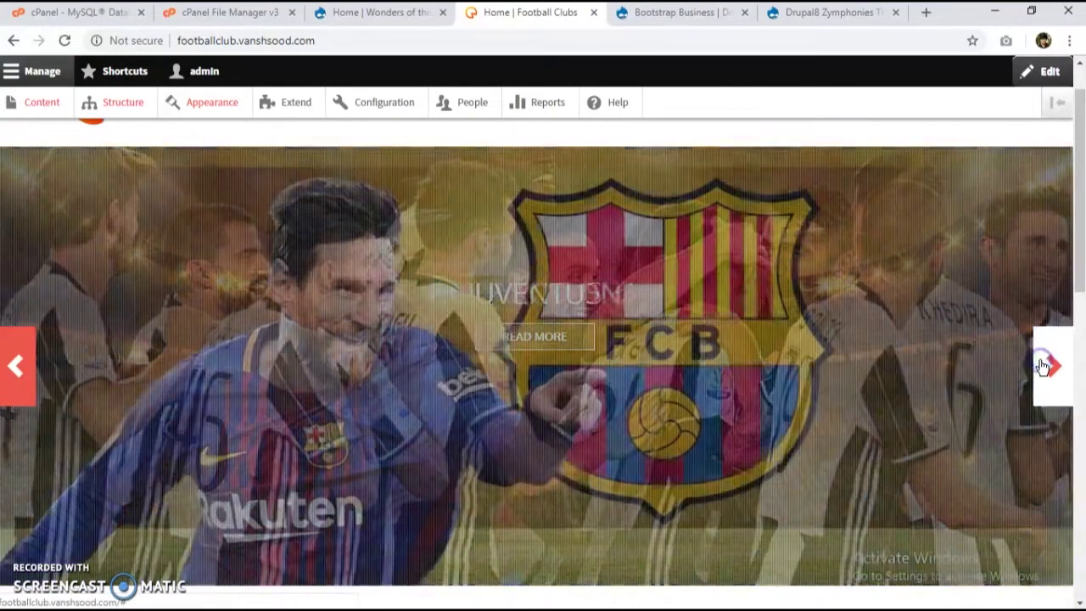
click(541, 343)
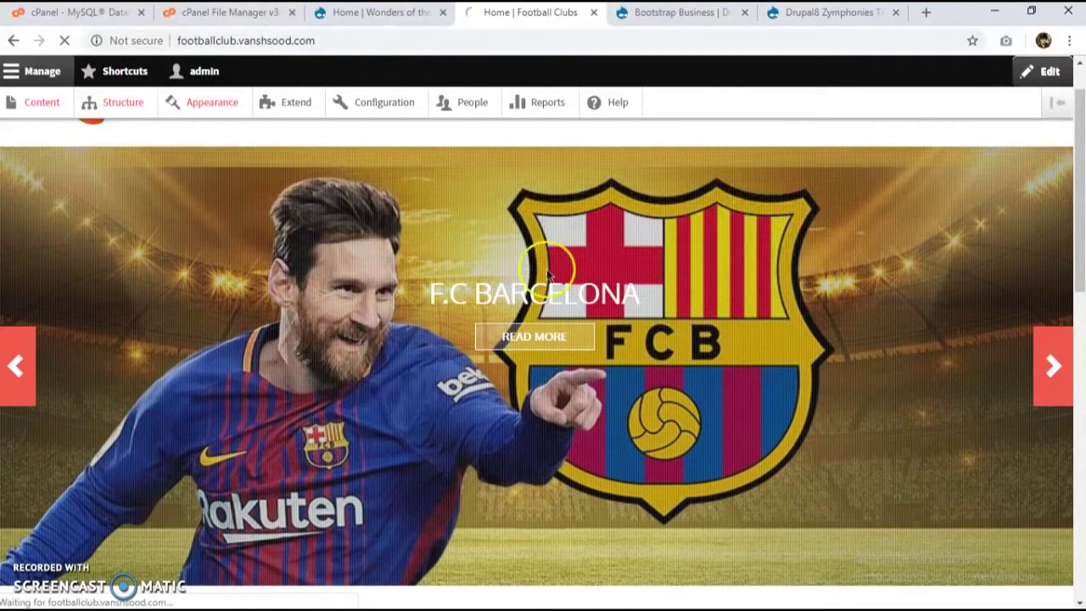
scroll(428, 430, down, 6)
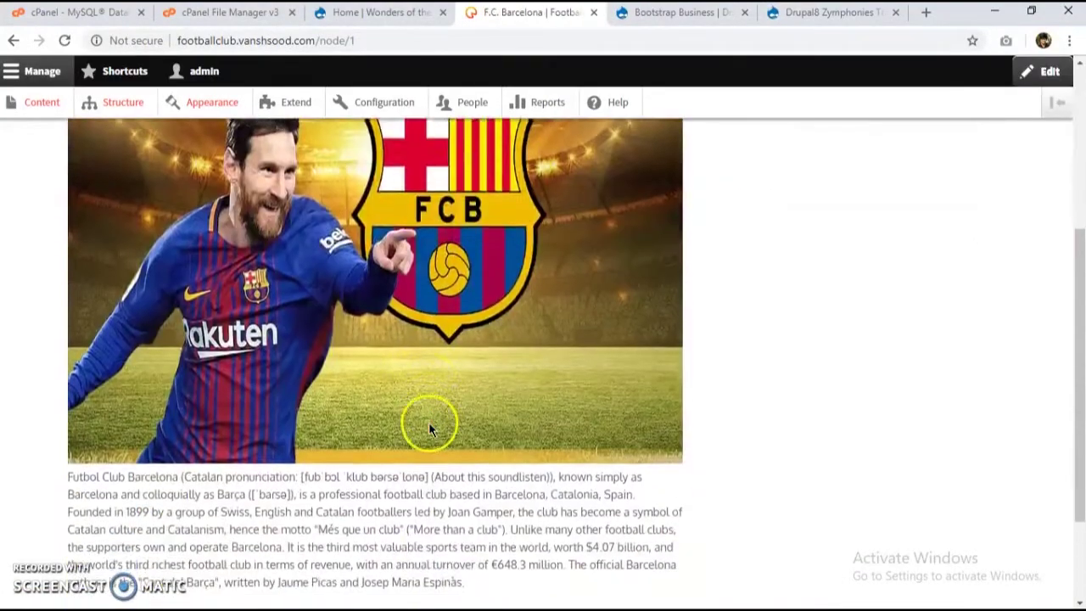
scroll(390, 382, up, 6)
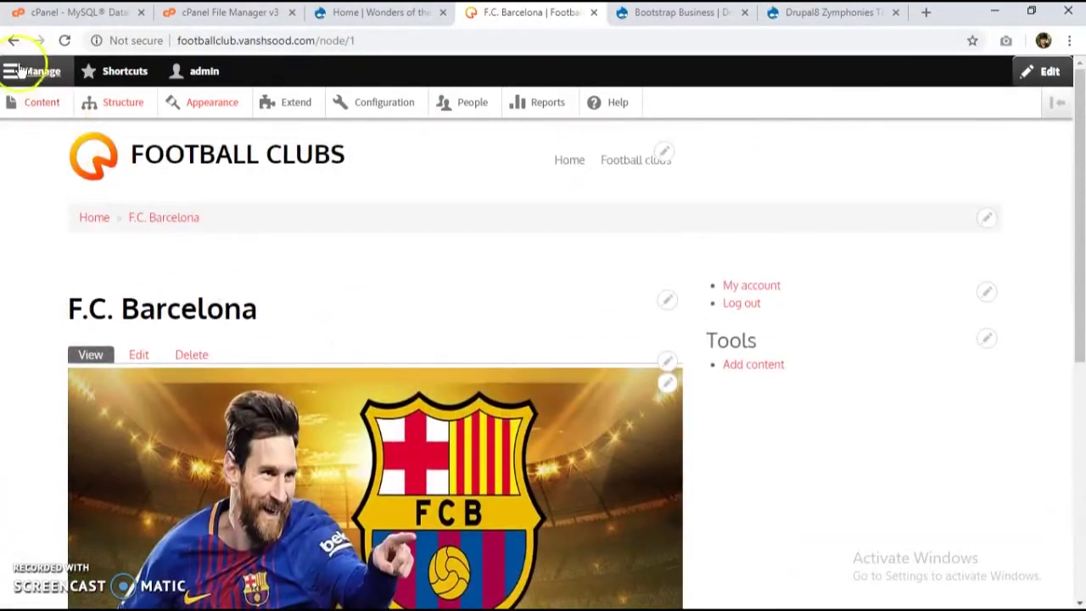
click(13, 40)
scroll(304, 355, up, 1)
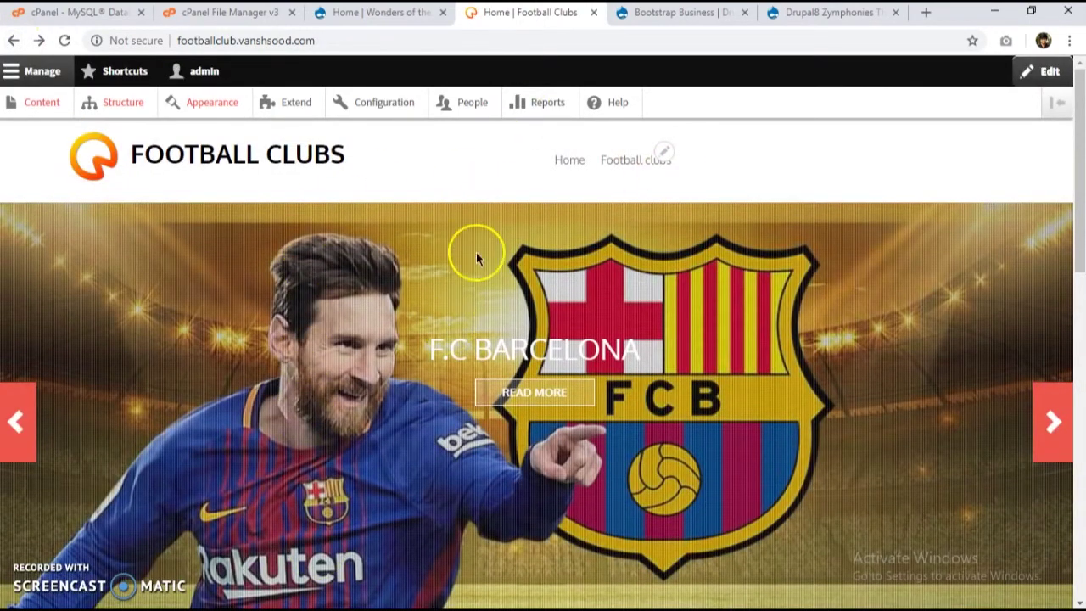
Step: Compare the Football Clubs homepage with the Wonders site, then go to the cPanel File Manager
click(386, 12)
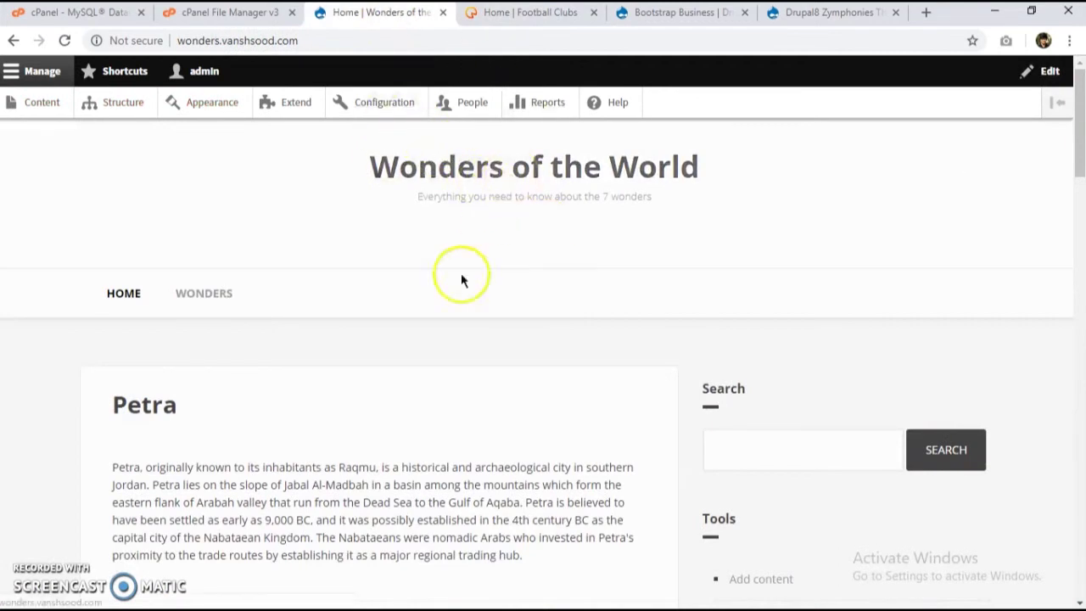
scroll(459, 320, down, 4)
scroll(279, 412, down, 8)
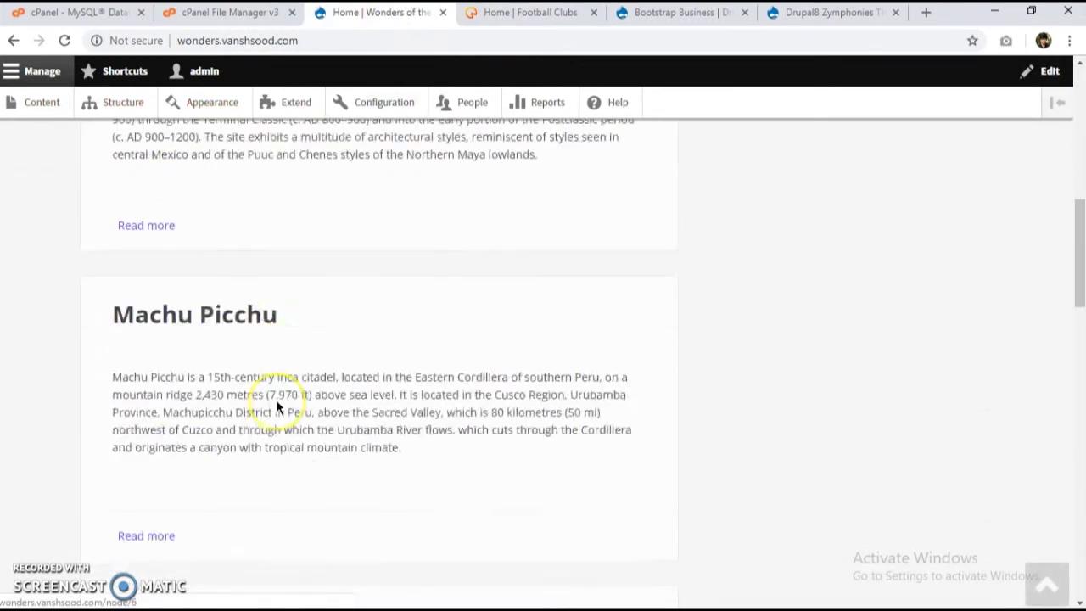
scroll(275, 408, down, 4)
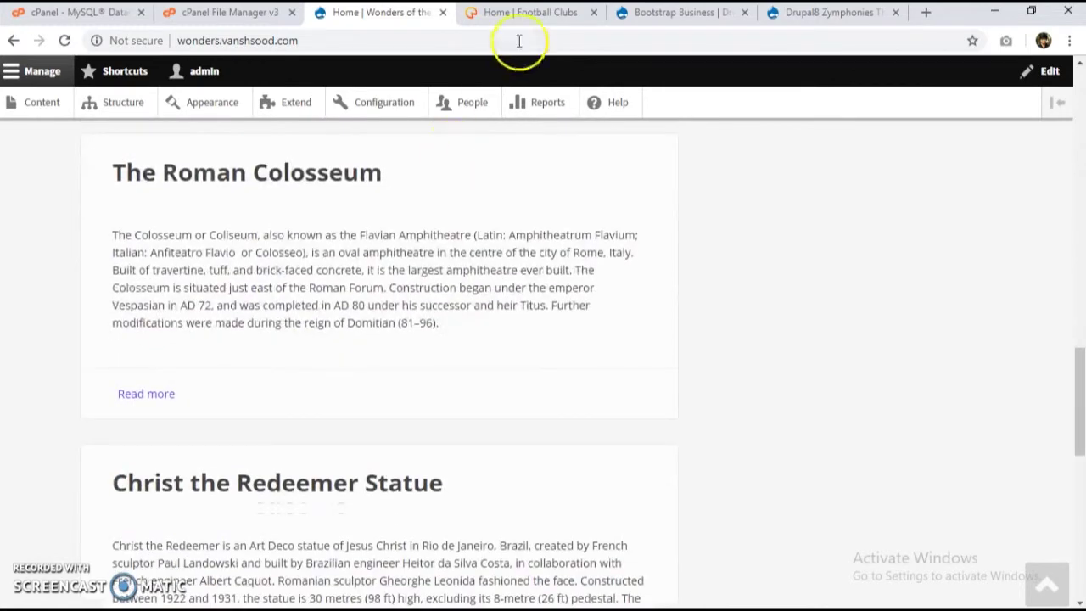
click(509, 12)
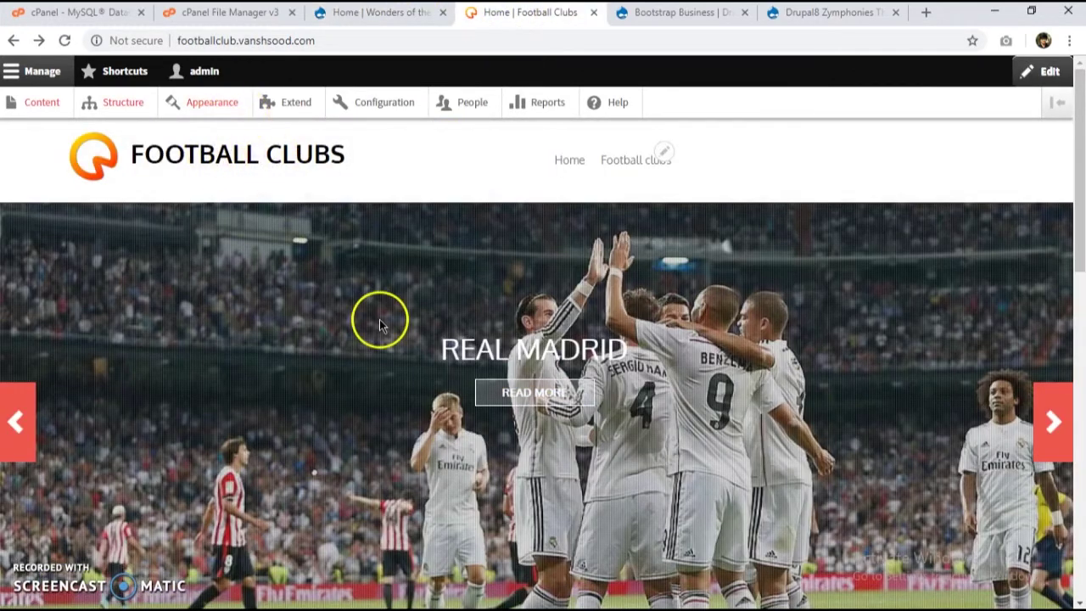
scroll(379, 319, down, 5)
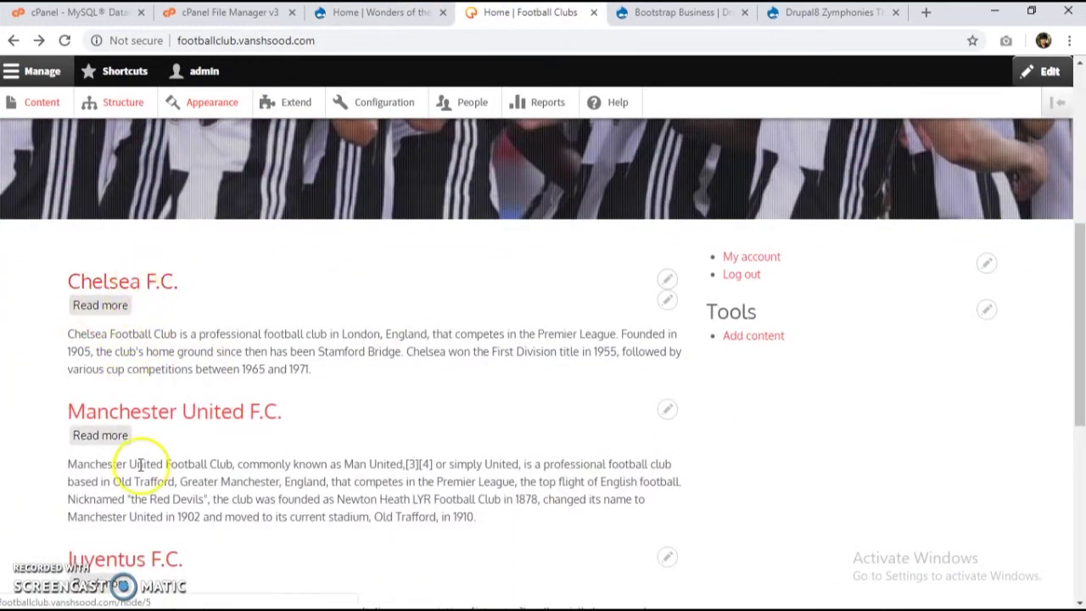
scroll(140, 464, down, 2)
scroll(212, 340, up, 6)
click(371, 22)
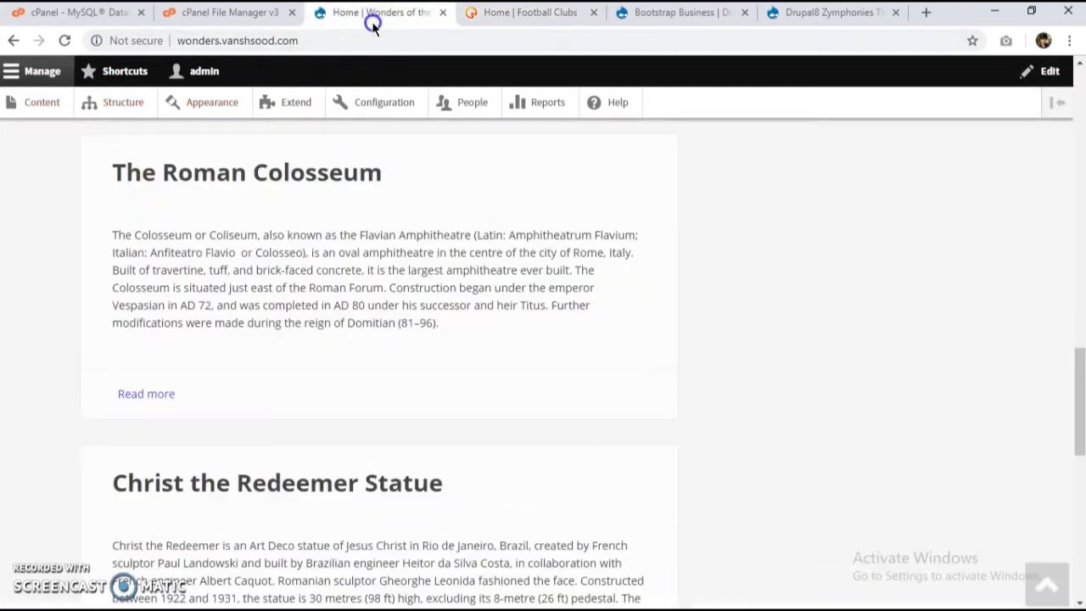
click(525, 12)
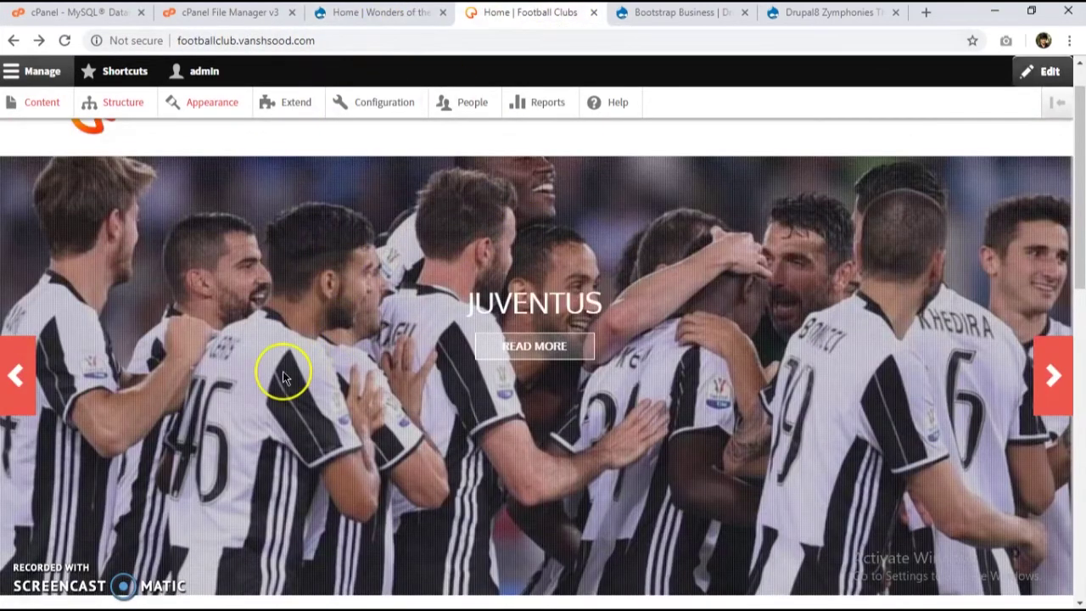
scroll(282, 373, up, 1)
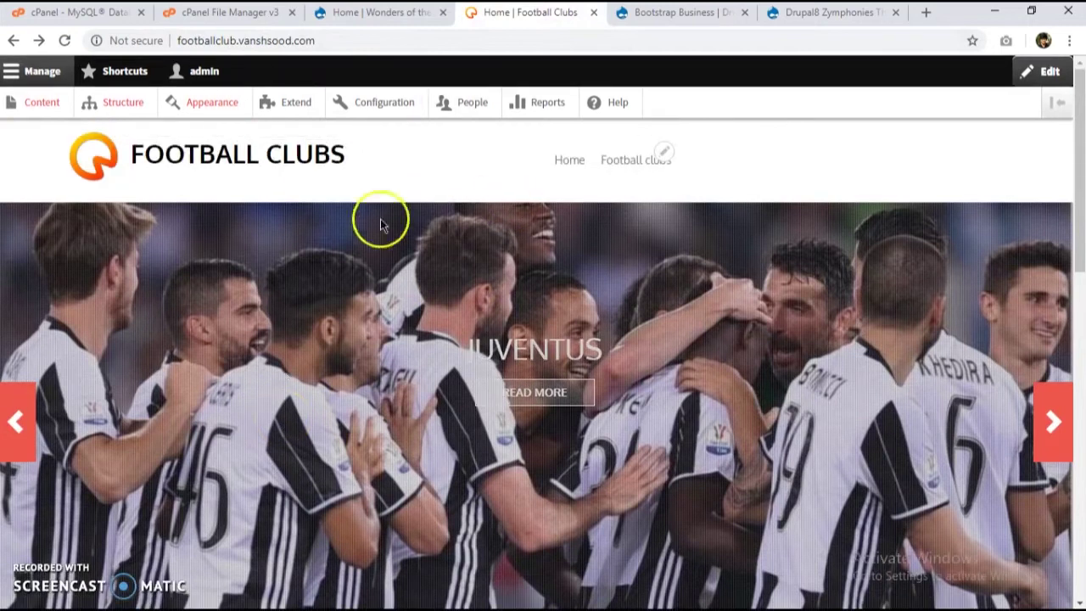
click(214, 16)
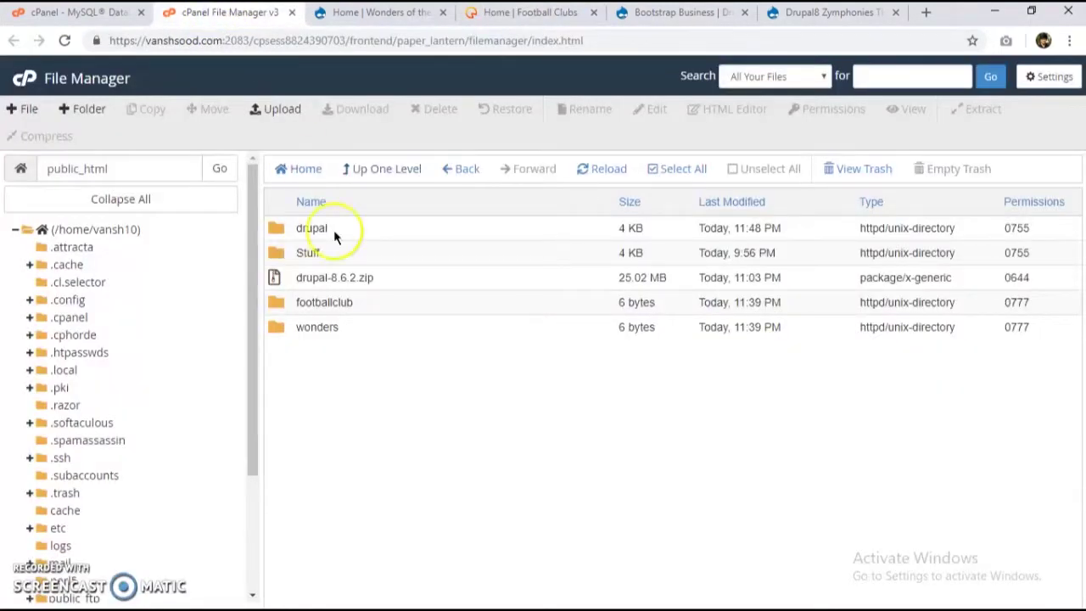
Step: Look inside drupal/themes, glance at the other site tabs, then go back up to public_html/drupal
double_click(286, 230)
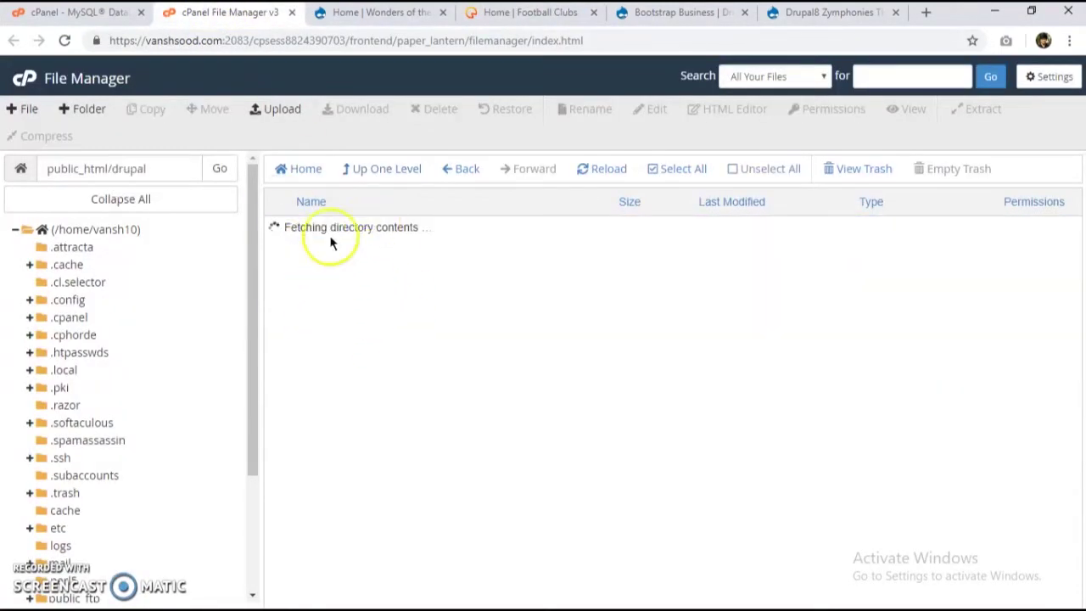
double_click(359, 326)
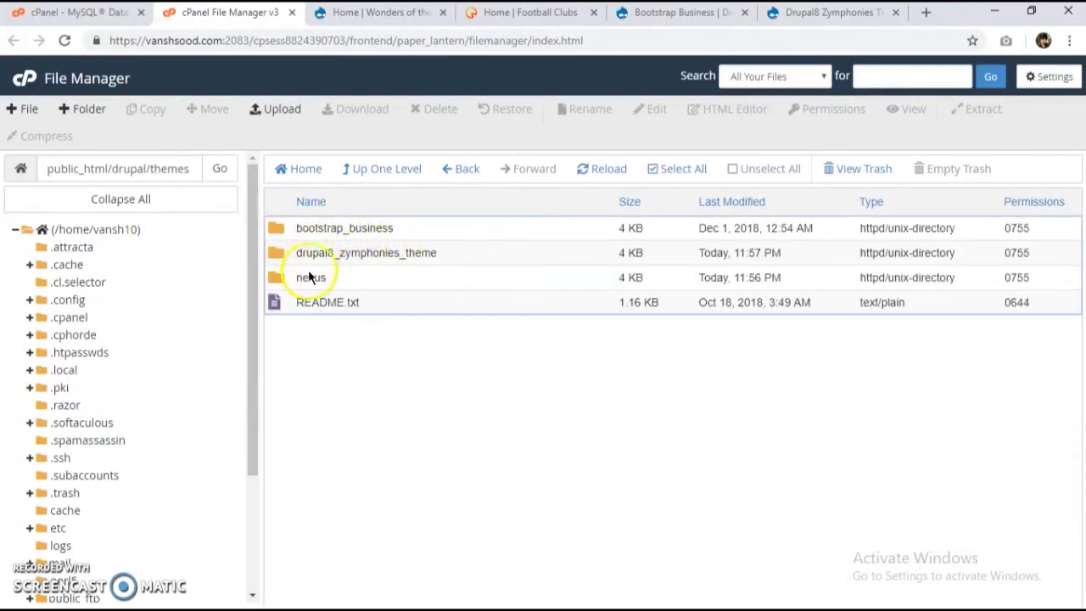
click(385, 13)
click(485, 12)
click(340, 11)
click(218, 10)
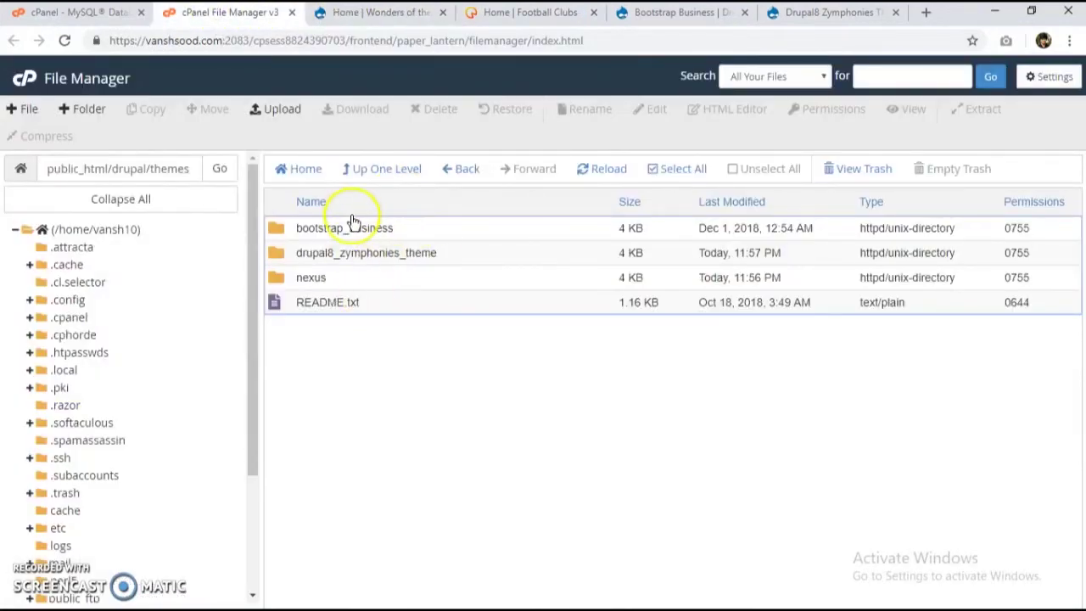
click(379, 182)
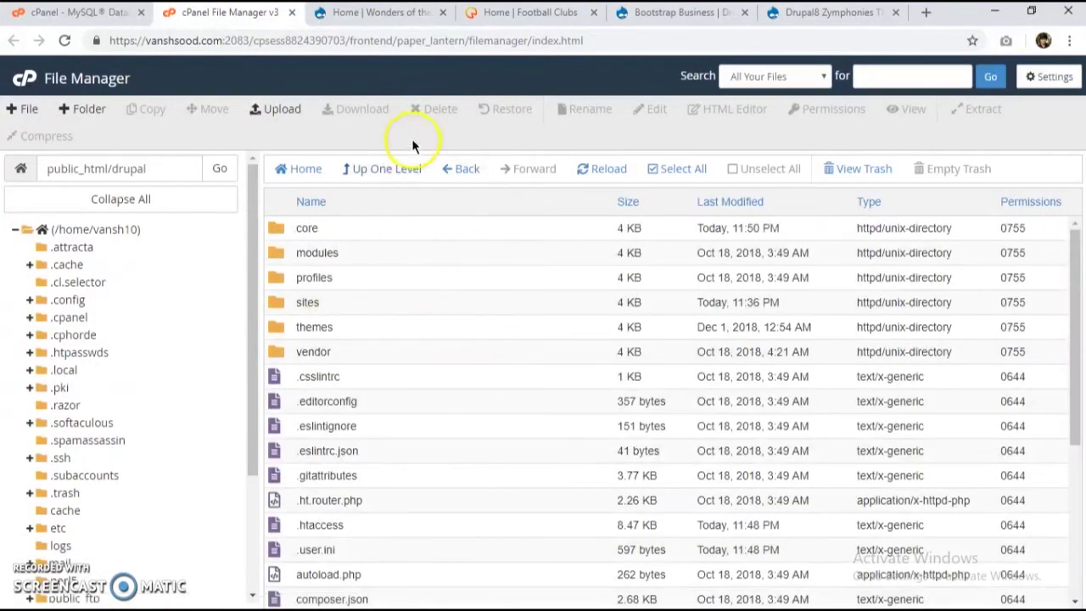
Step: View the Football Clubs home page as the slideshow moves from JUVENTUS to F.C Barcelona
click(365, 12)
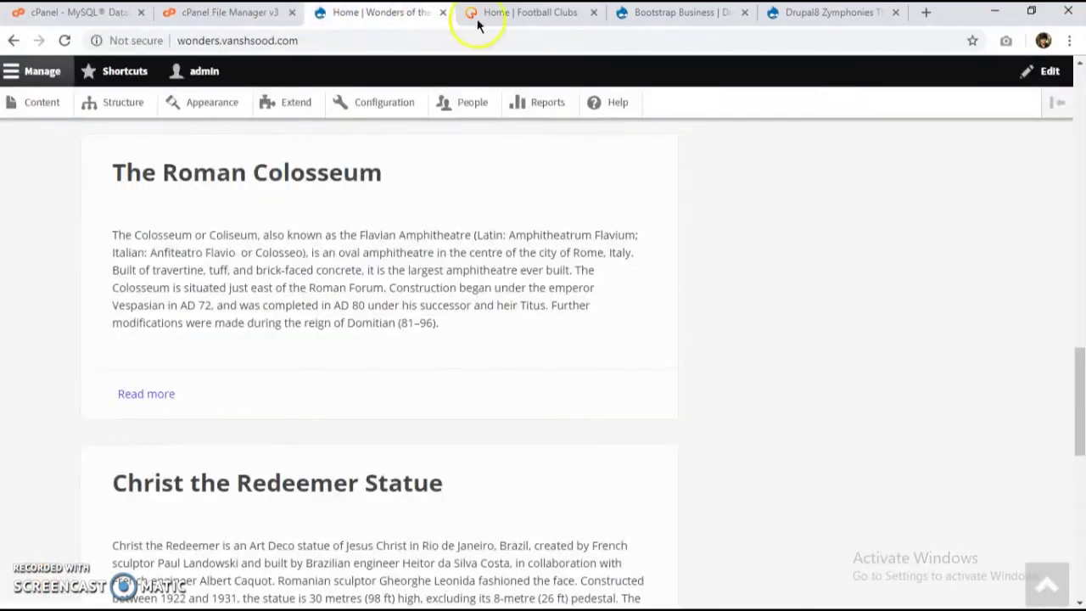
click(506, 17)
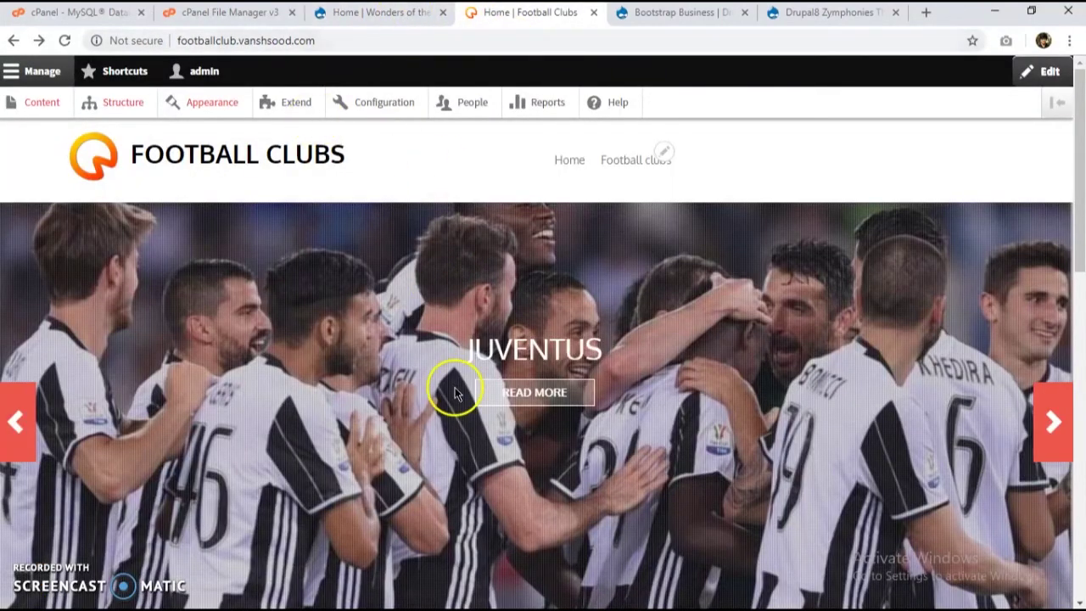
double_click(538, 362)
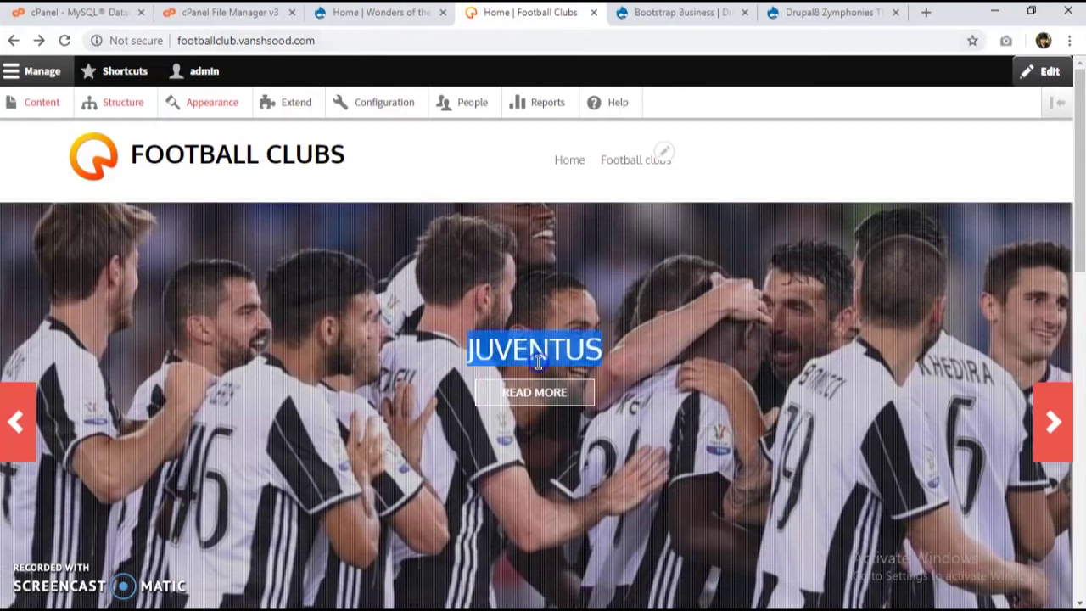
click(461, 356)
triple_click(473, 353)
click(572, 262)
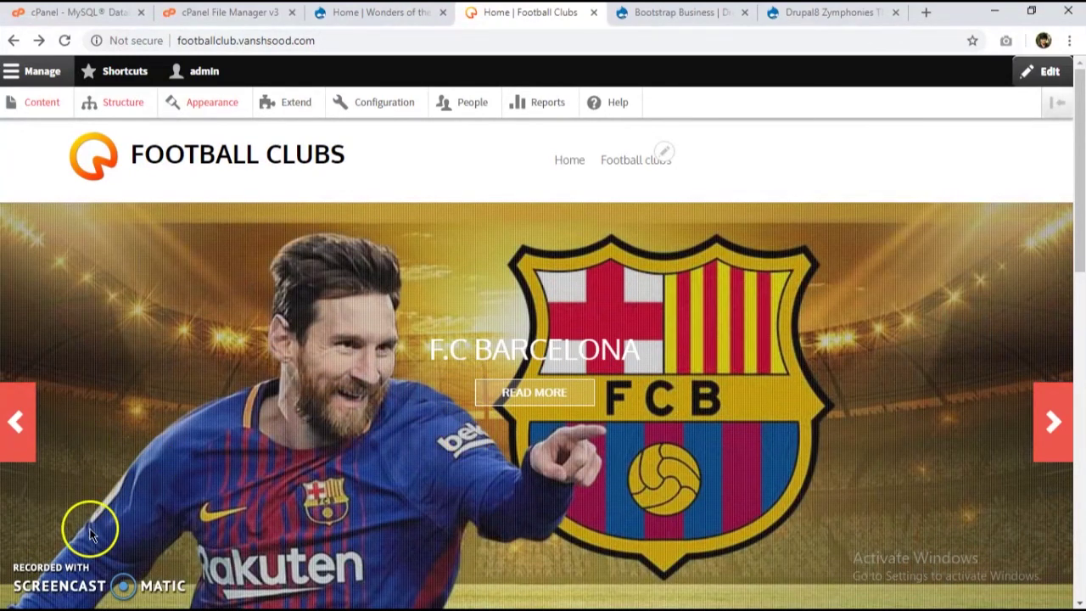